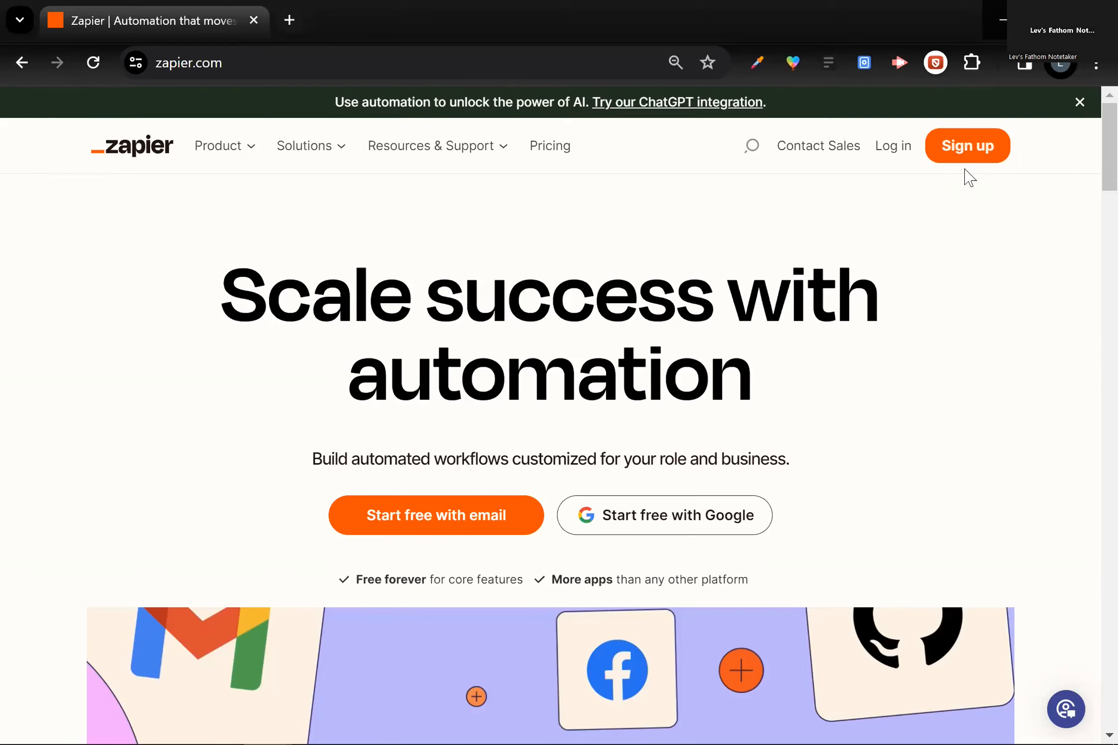
# Step: Log in to Zapier with the Google account
pyautogui.click(893, 158)
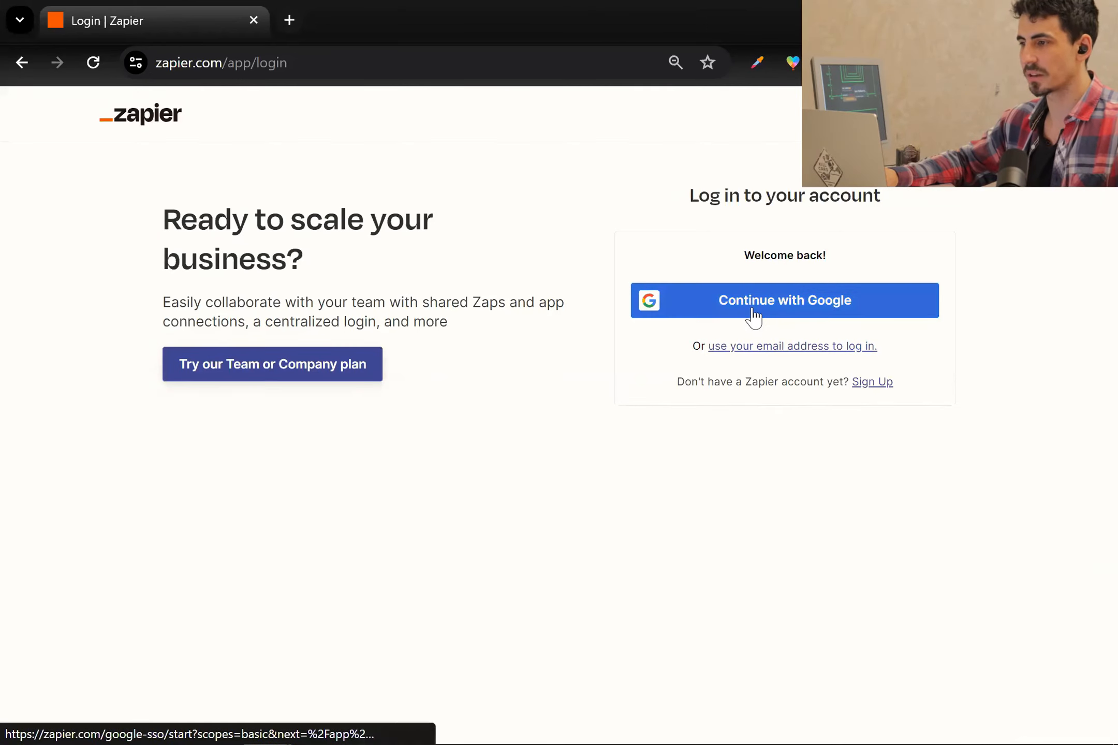
pyautogui.click(753, 314)
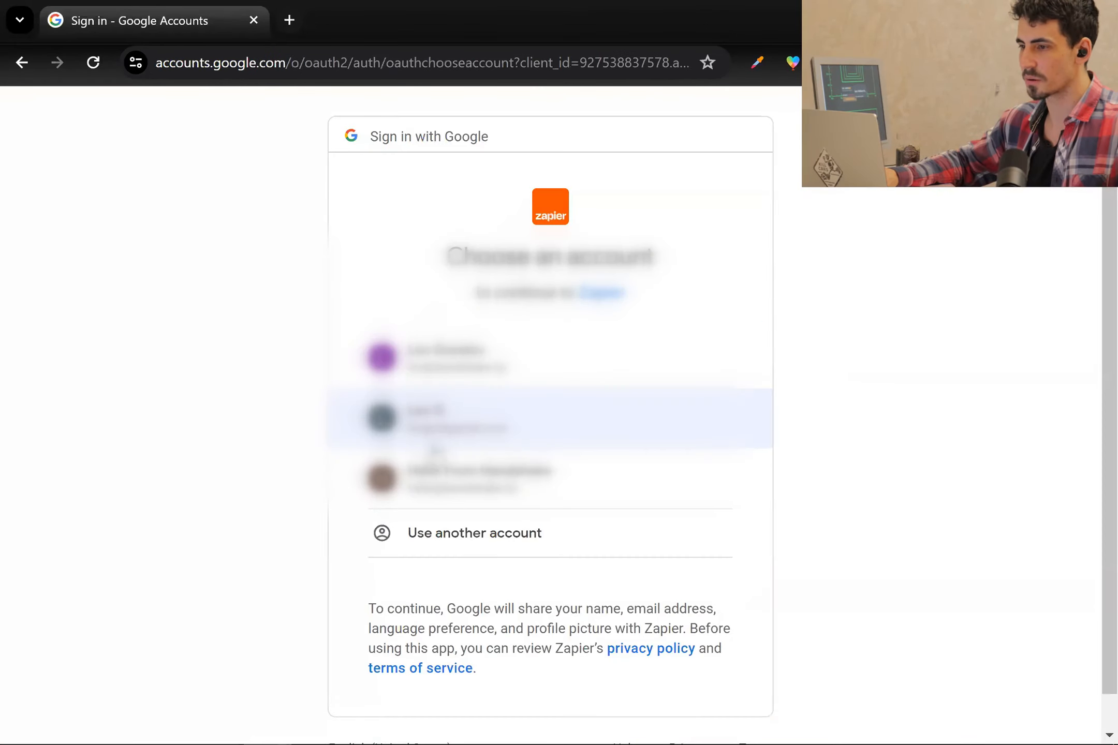
pyautogui.click(436, 447)
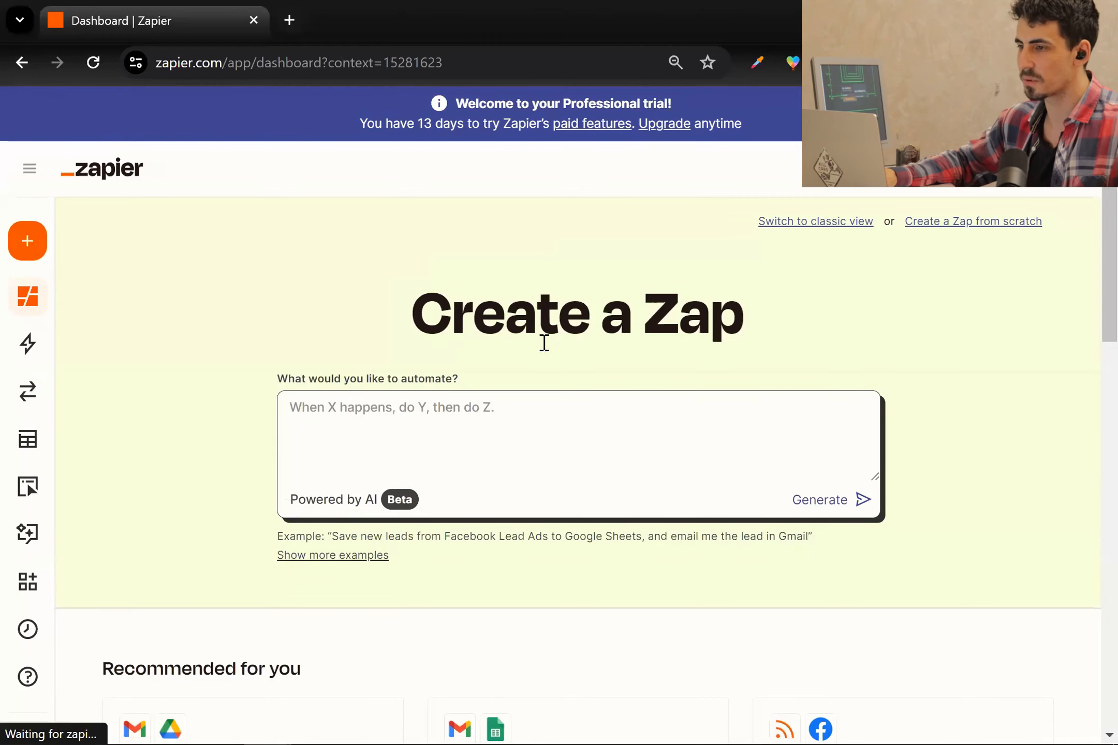
# Step: Browse the dashboard's AI Zap prompt and the recommended Zap templates
pyautogui.scroll(-4, 596, 409)
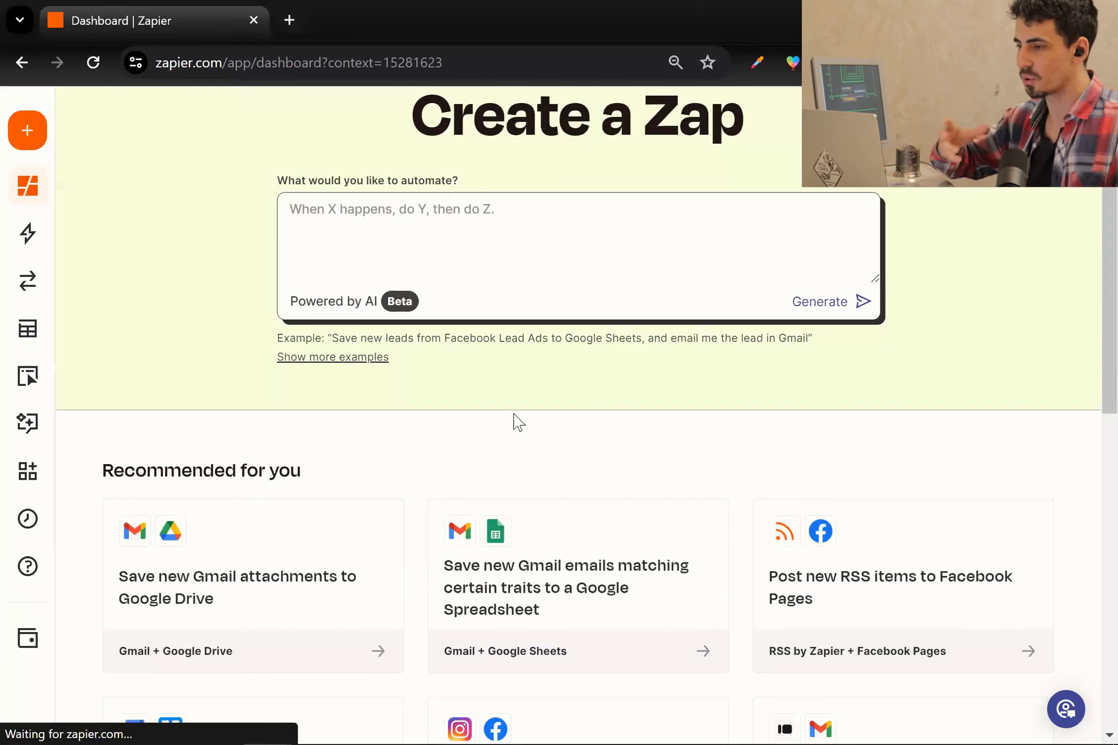
pyautogui.scroll(-2, 527, 417)
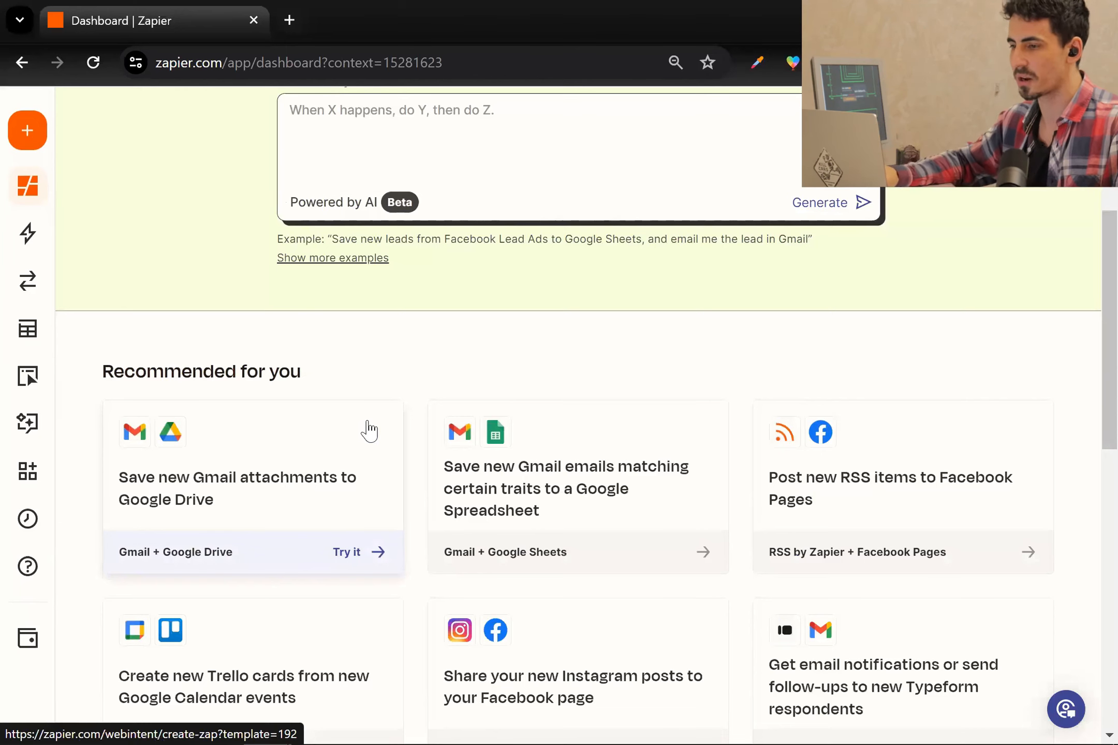
pyautogui.scroll(-6, 369, 430)
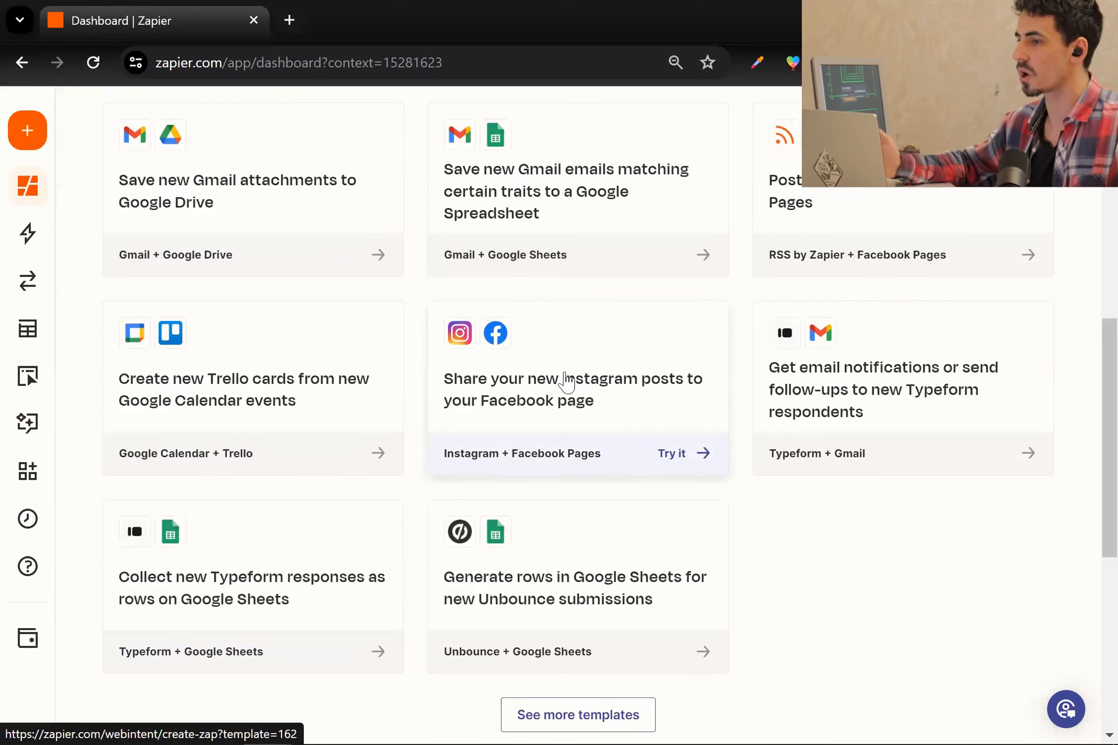
pyautogui.scroll(4, 549, 399)
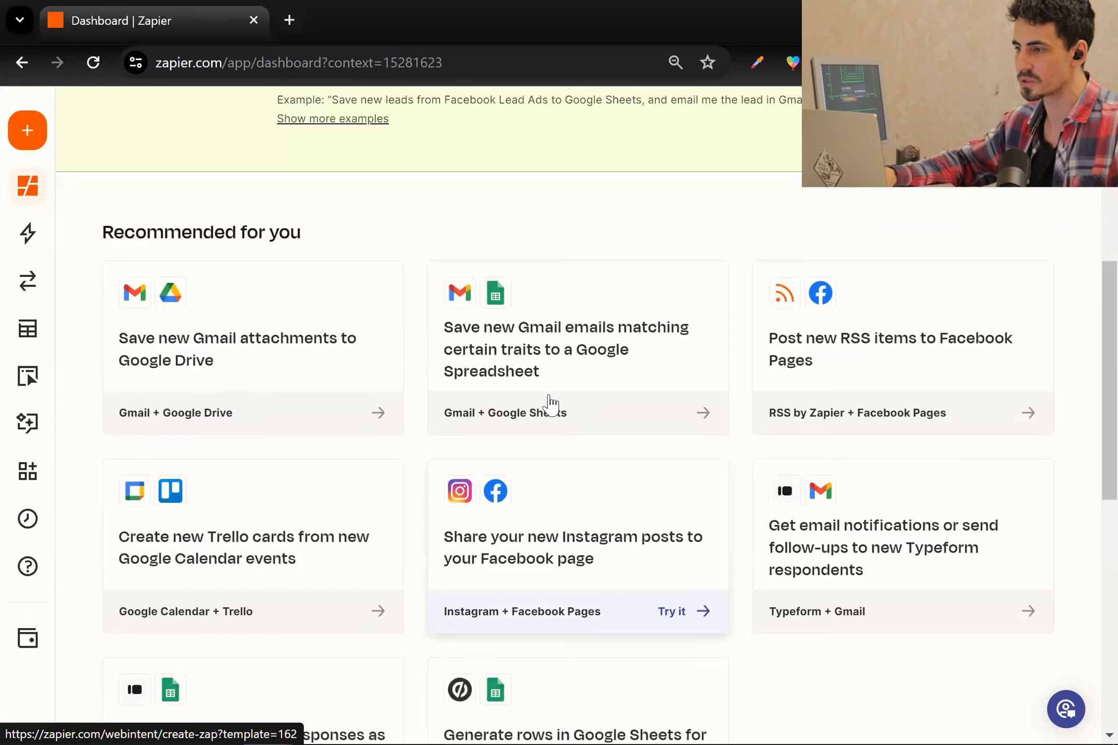
pyautogui.scroll(-2, 526, 466)
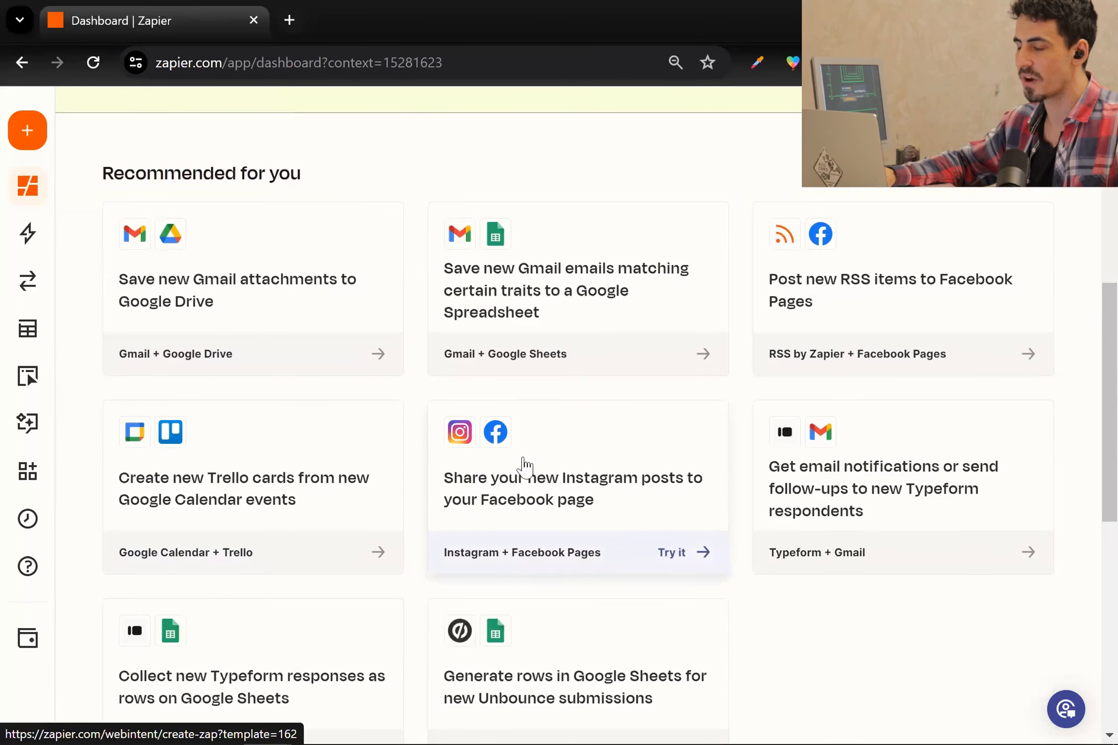
pyautogui.scroll(4, 523, 466)
pyautogui.scroll(5, 562, 379)
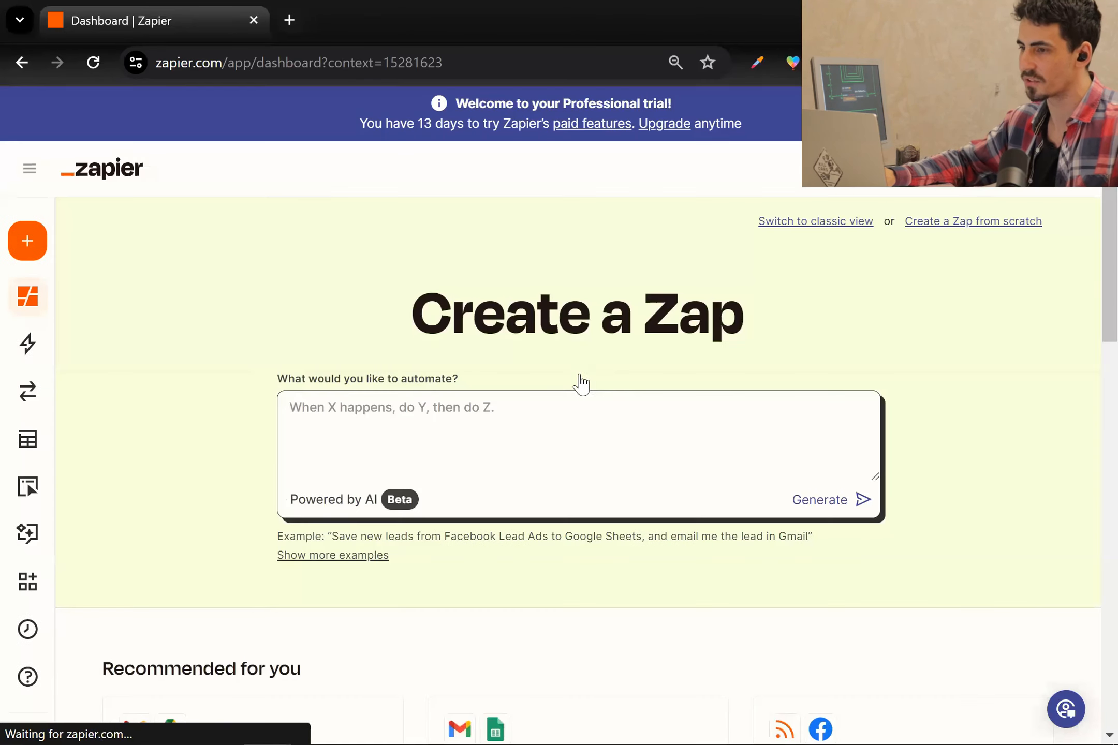
pyautogui.scroll(-1, 669, 593)
pyautogui.scroll(1, 646, 592)
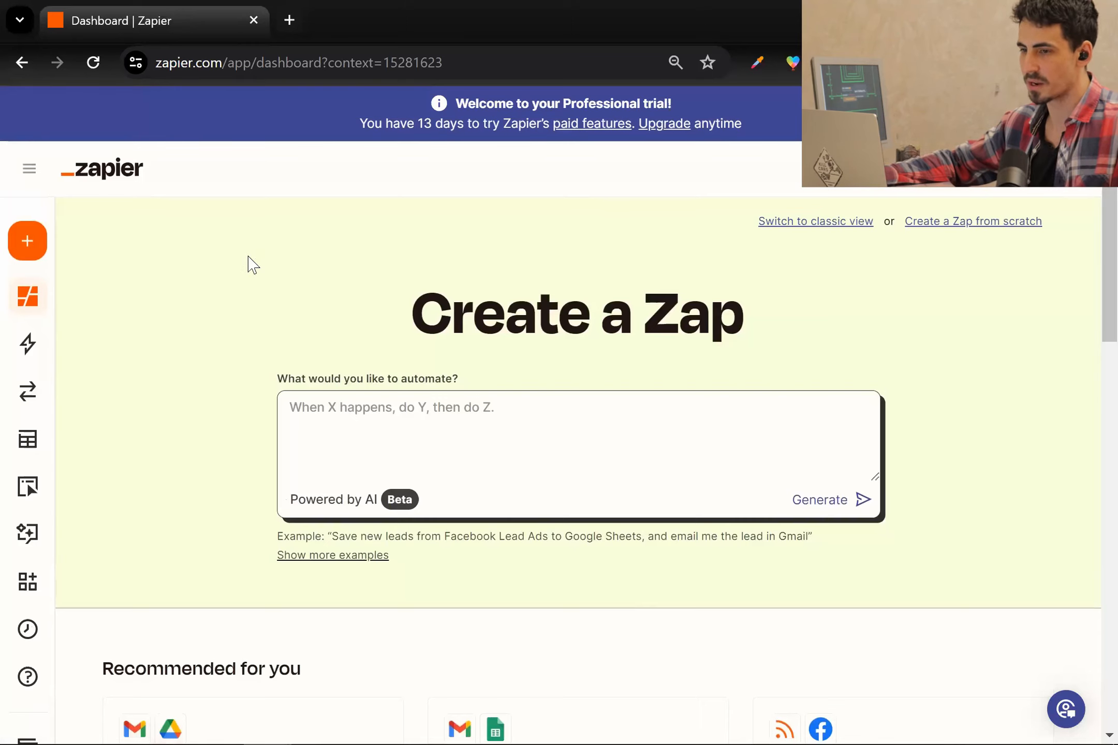
# Step: Start creating a first Interface and open the Template Library from its build options
pyautogui.moveTo(49, 427)
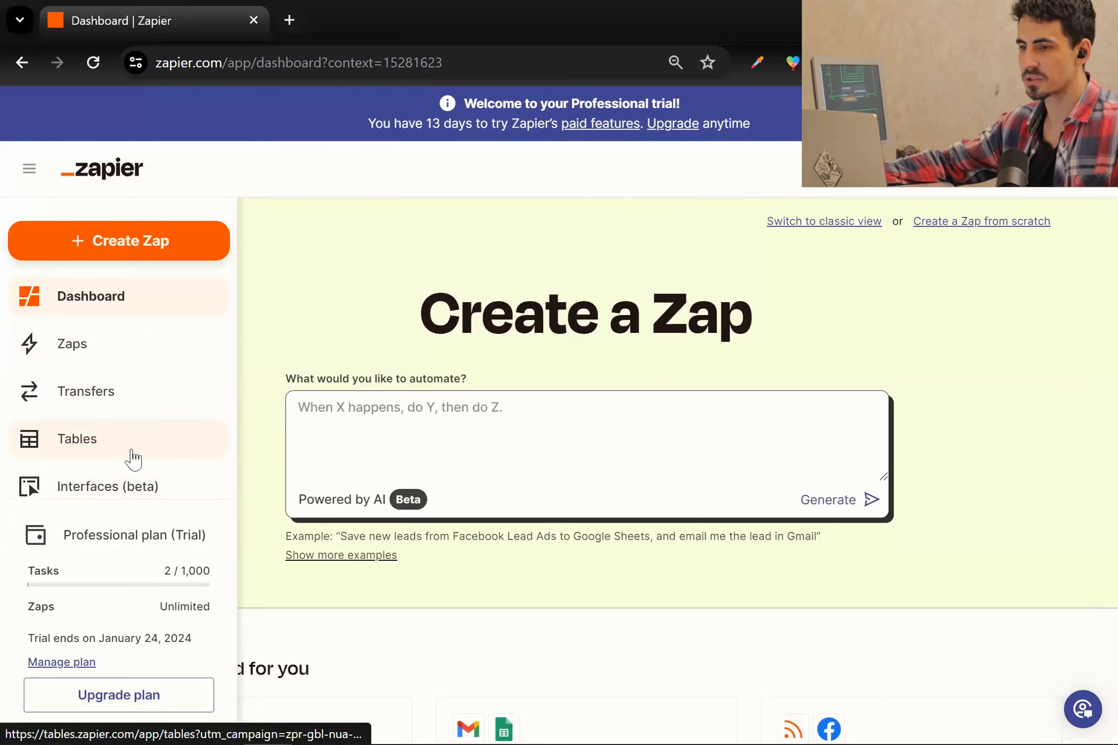
pyautogui.click(133, 484)
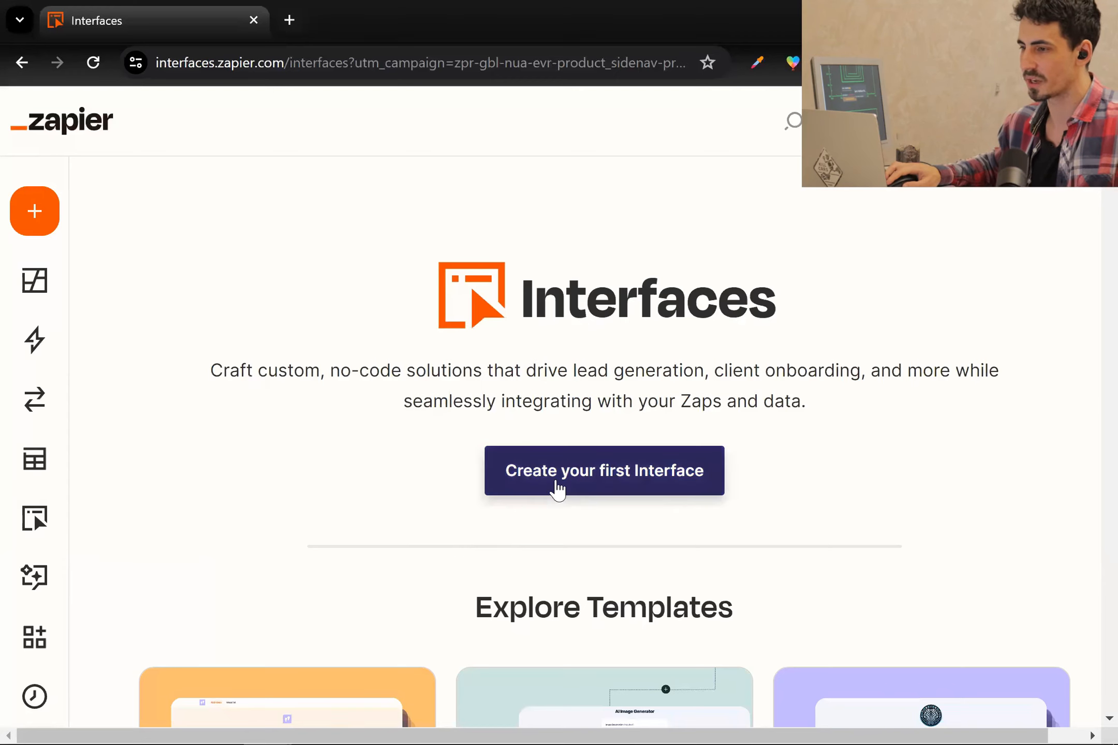
pyautogui.click(558, 487)
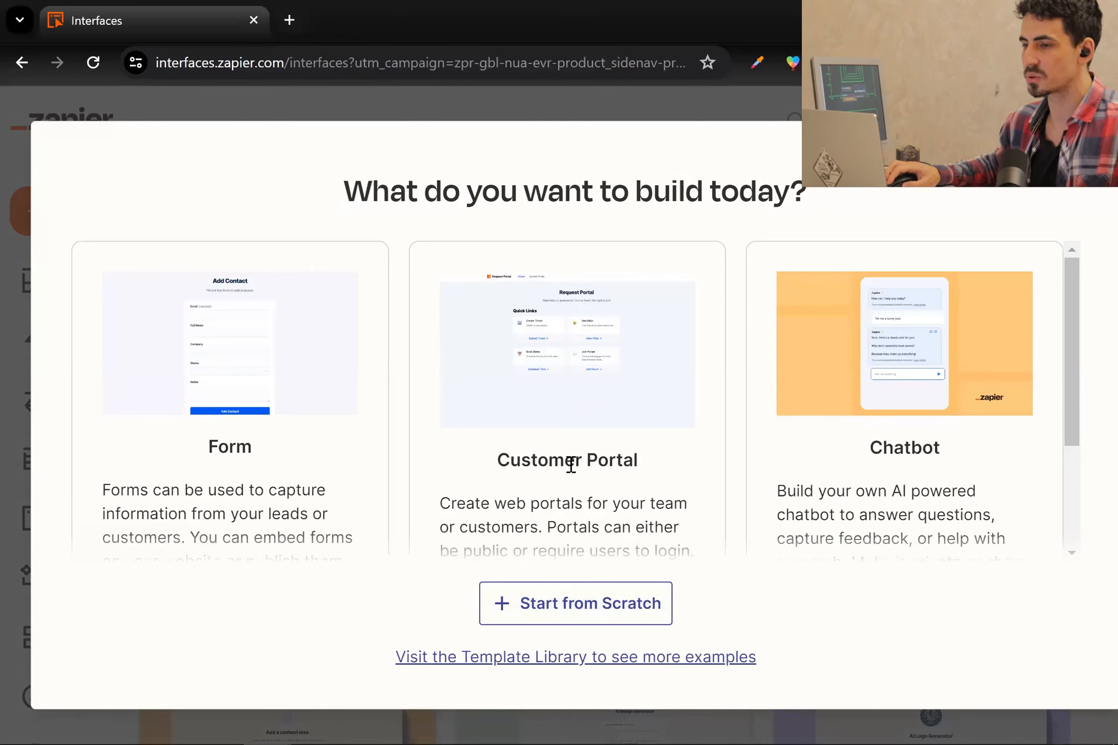
pyautogui.scroll(-2, 524, 495)
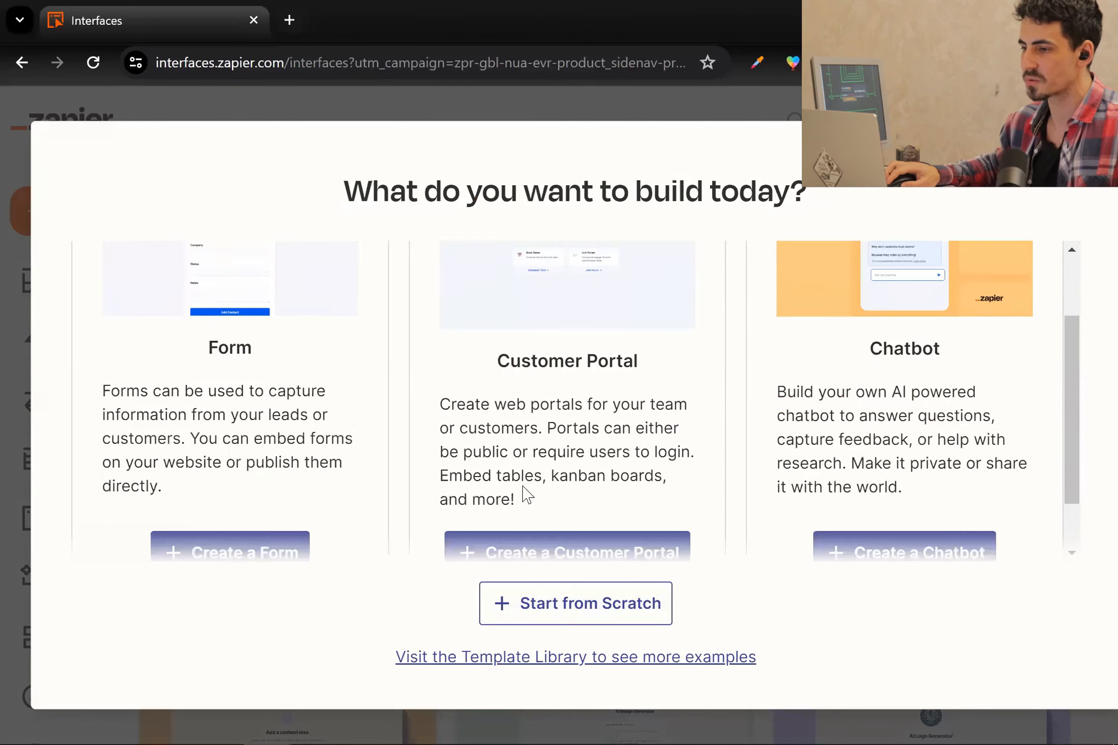
pyautogui.click(553, 661)
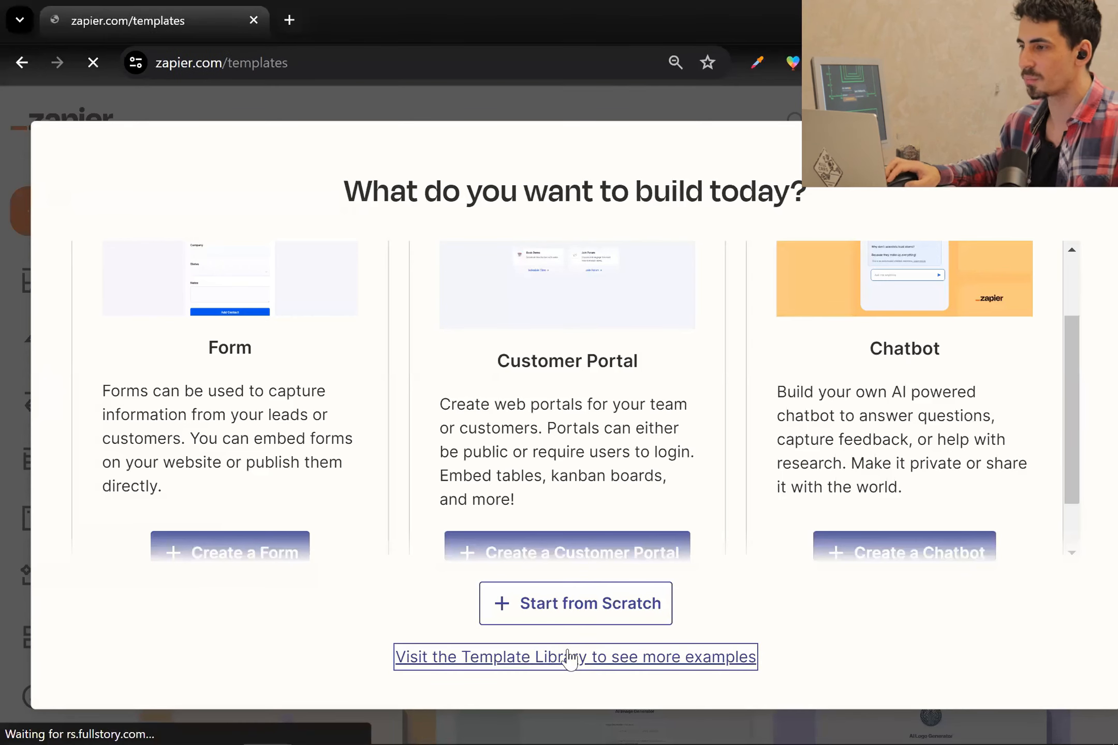
# Step: Create an interface from the AI Image Generator Template among all templates
pyautogui.scroll(-10, 731, 364)
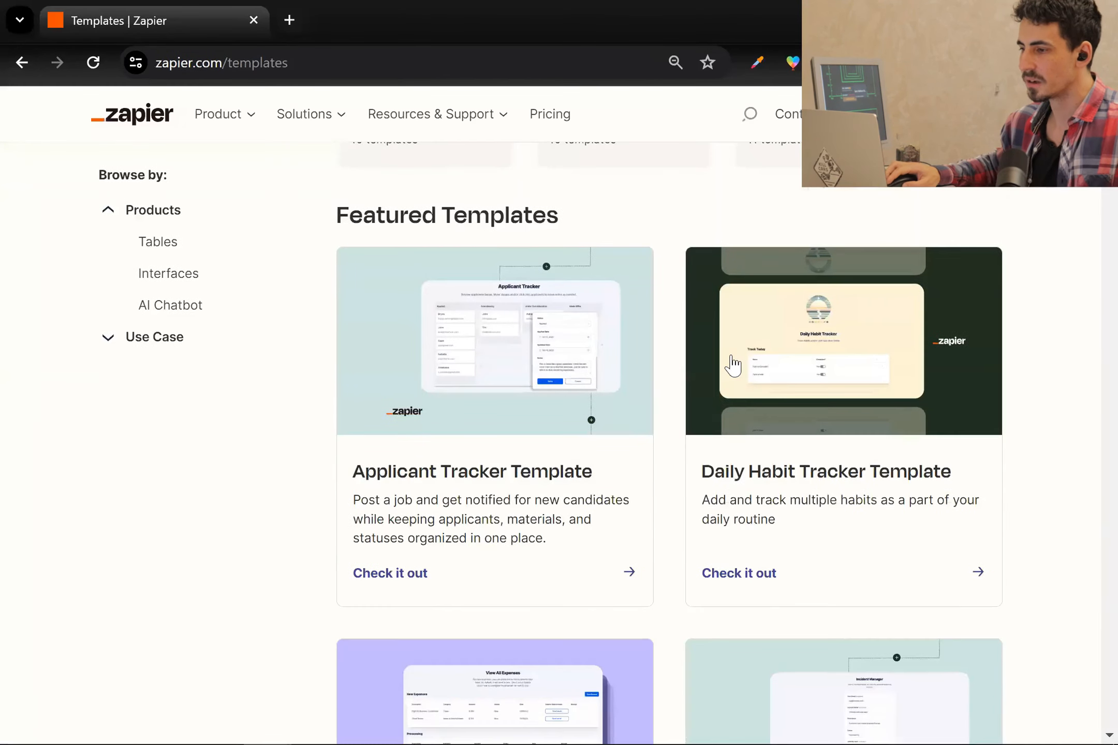
pyautogui.scroll(-17, 709, 323)
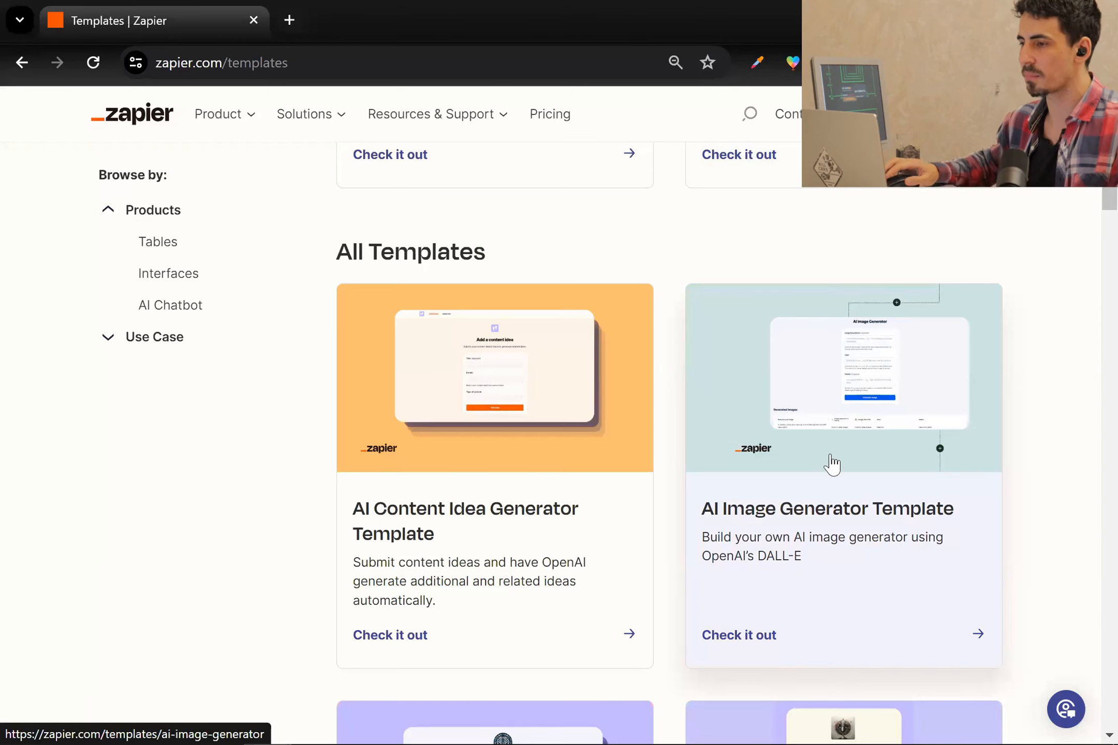
pyautogui.click(832, 465)
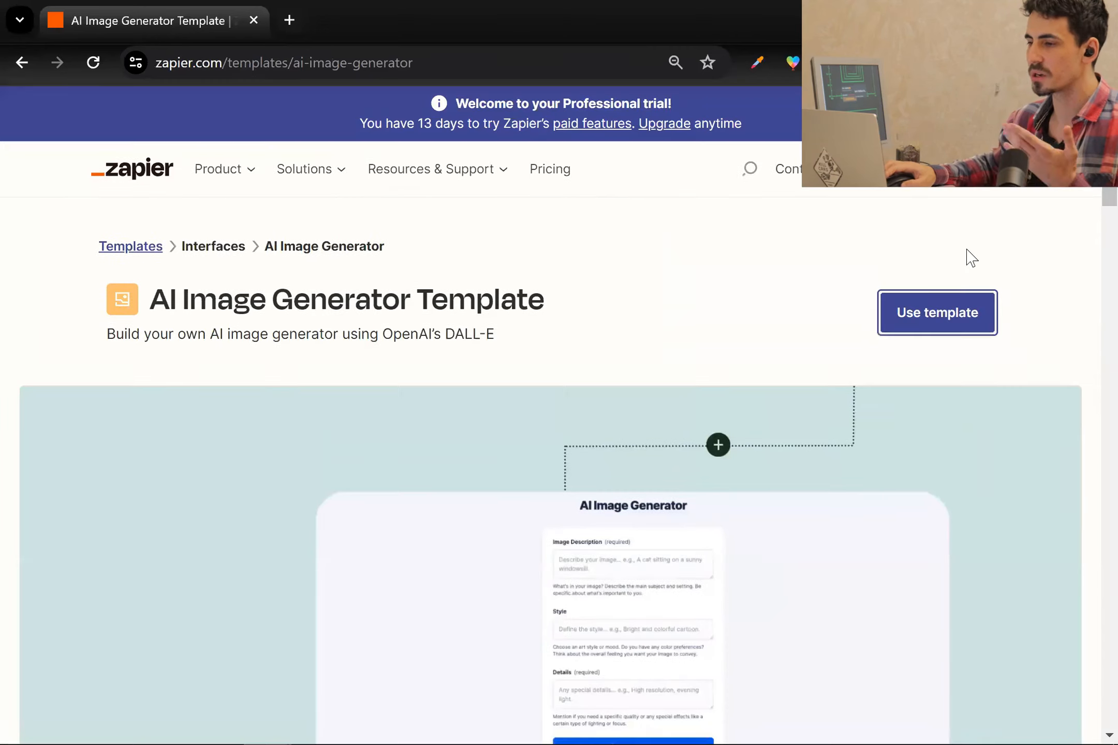
pyautogui.click(940, 313)
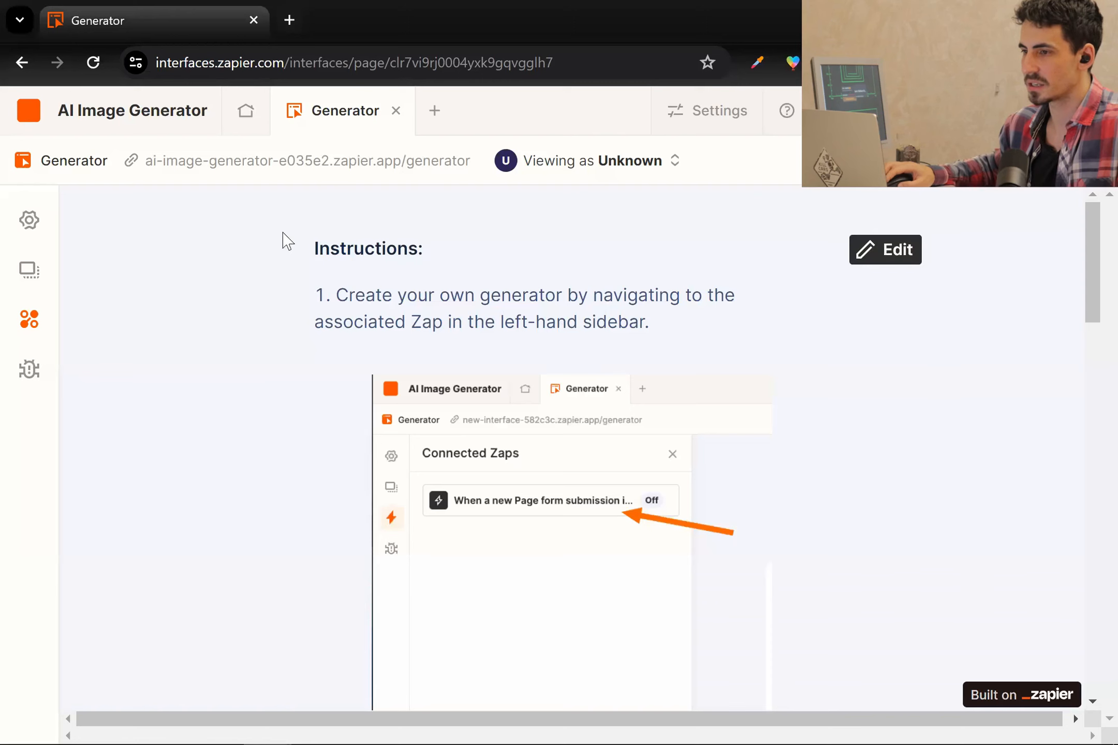
# Step: Review the Generator page's setup instructions and form, and open its public link in a new tab
pyautogui.scroll(-10, 449, 307)
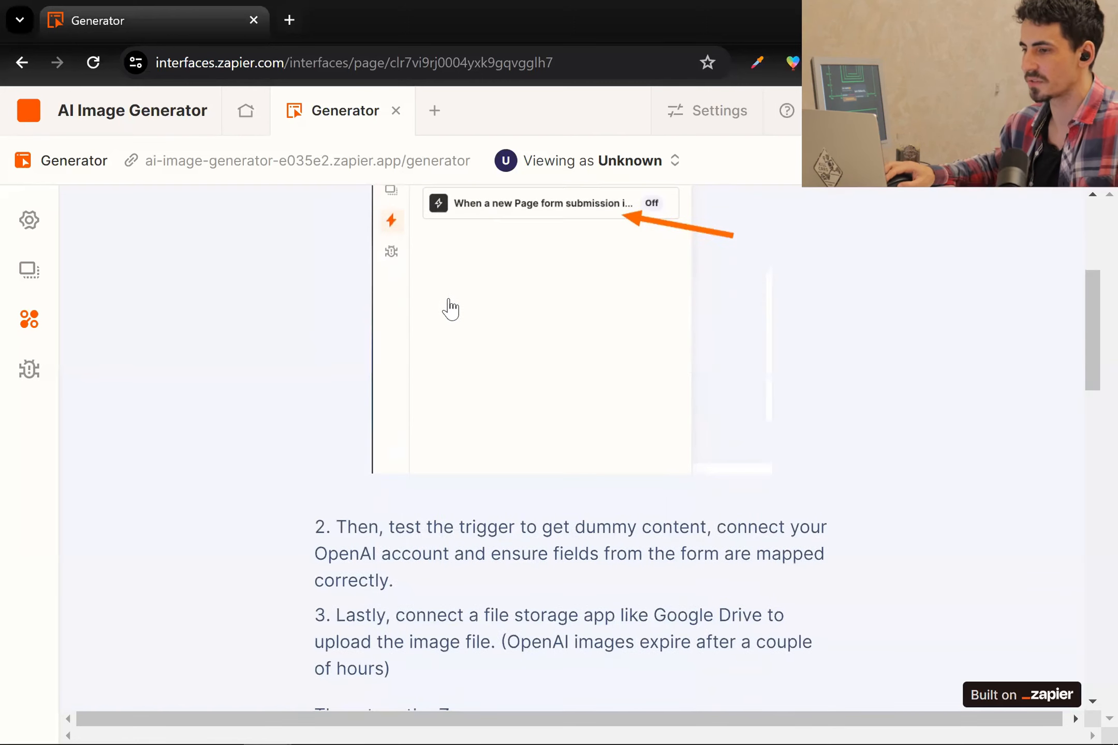
pyautogui.scroll(-4, 449, 307)
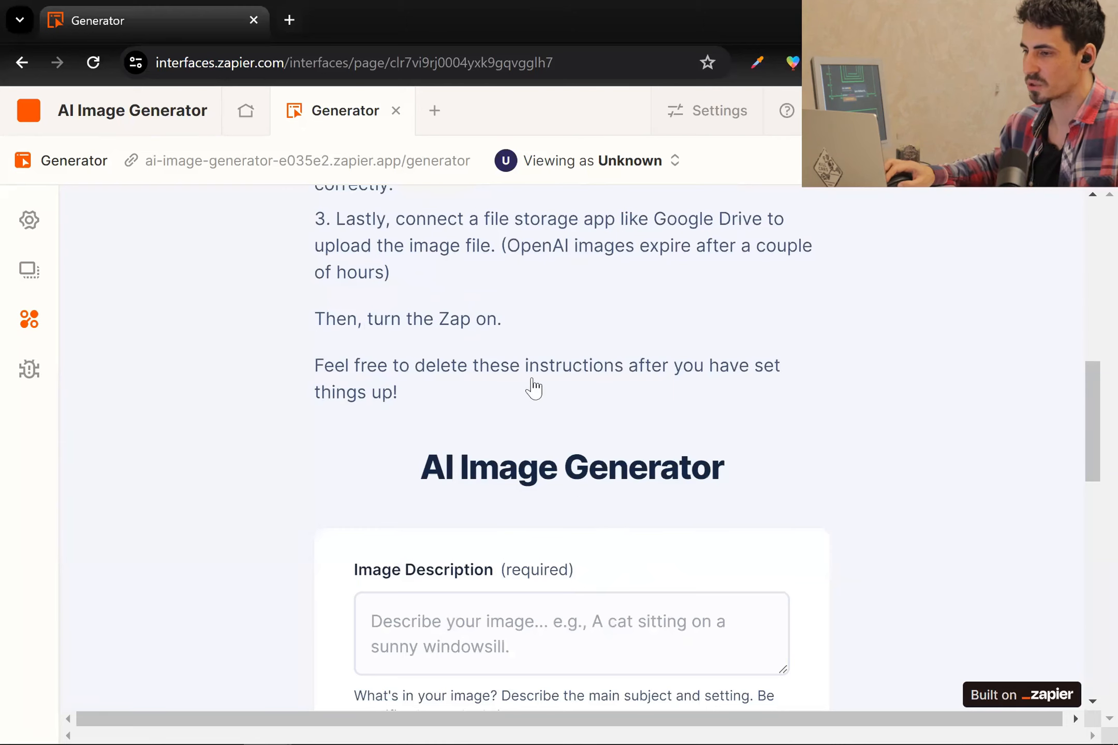
pyautogui.scroll(-2, 529, 386)
pyautogui.scroll(-2, 535, 378)
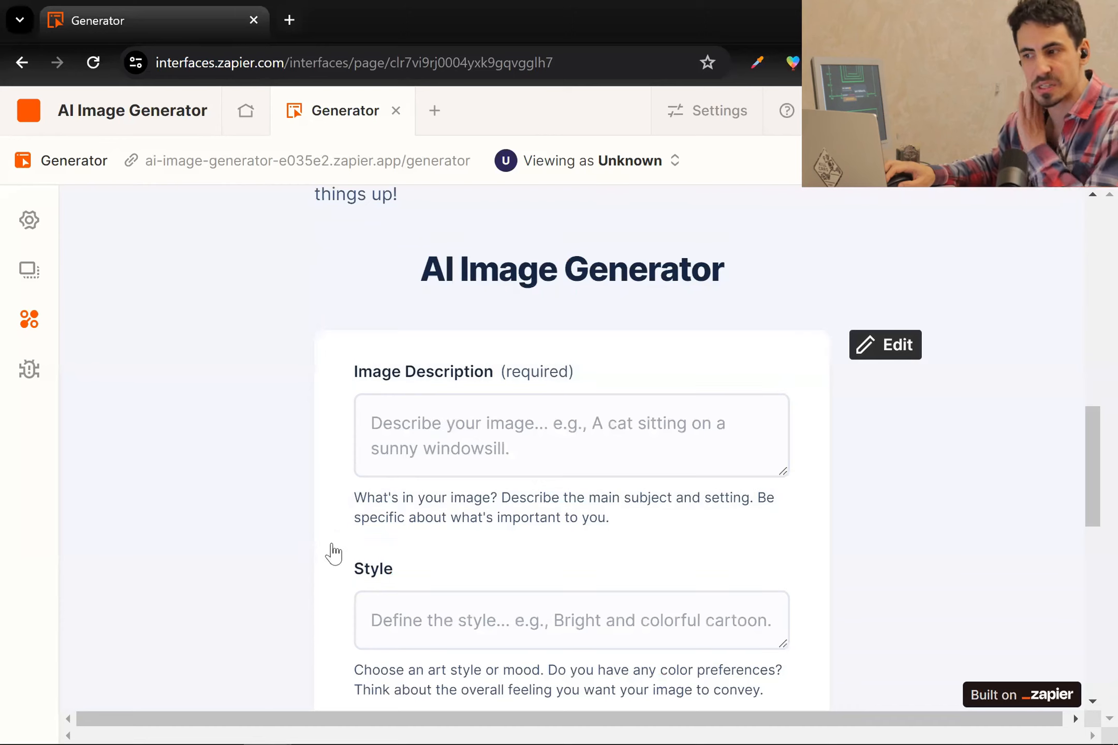
pyautogui.click(251, 166)
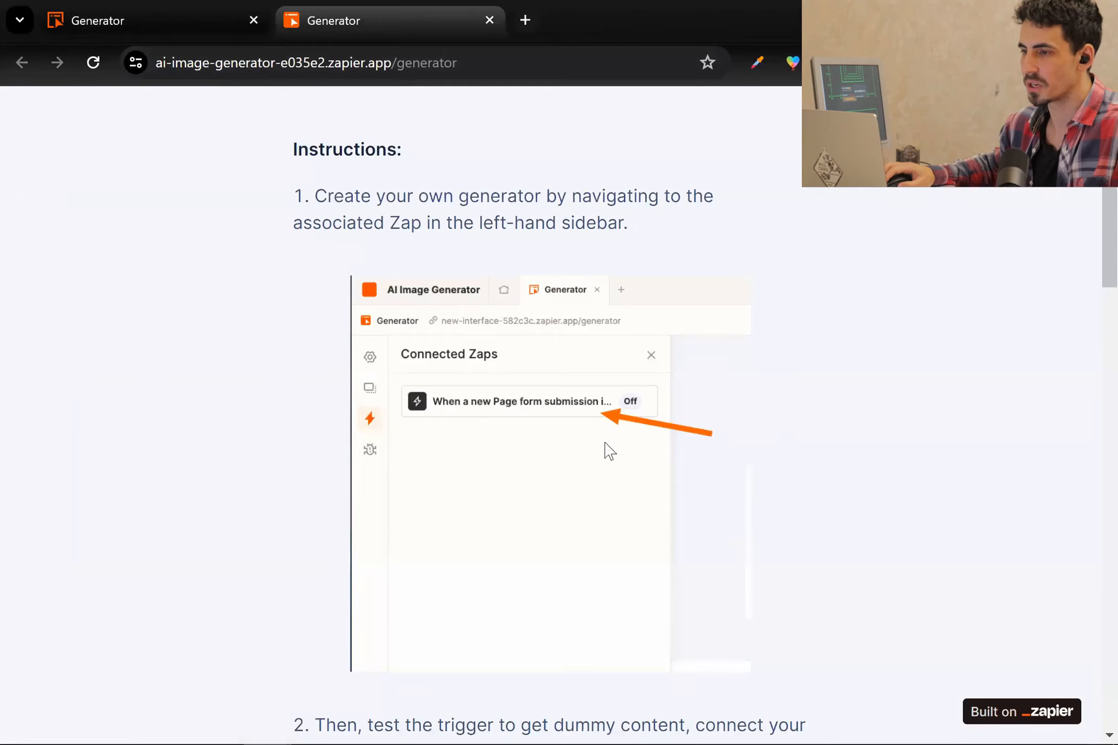
# Step: Enter "Dogs" as the Image Description in the public AI Image Generator form
pyautogui.scroll(-10, 606, 448)
pyautogui.scroll(-8, 606, 446)
pyautogui.scroll(3, 466, 373)
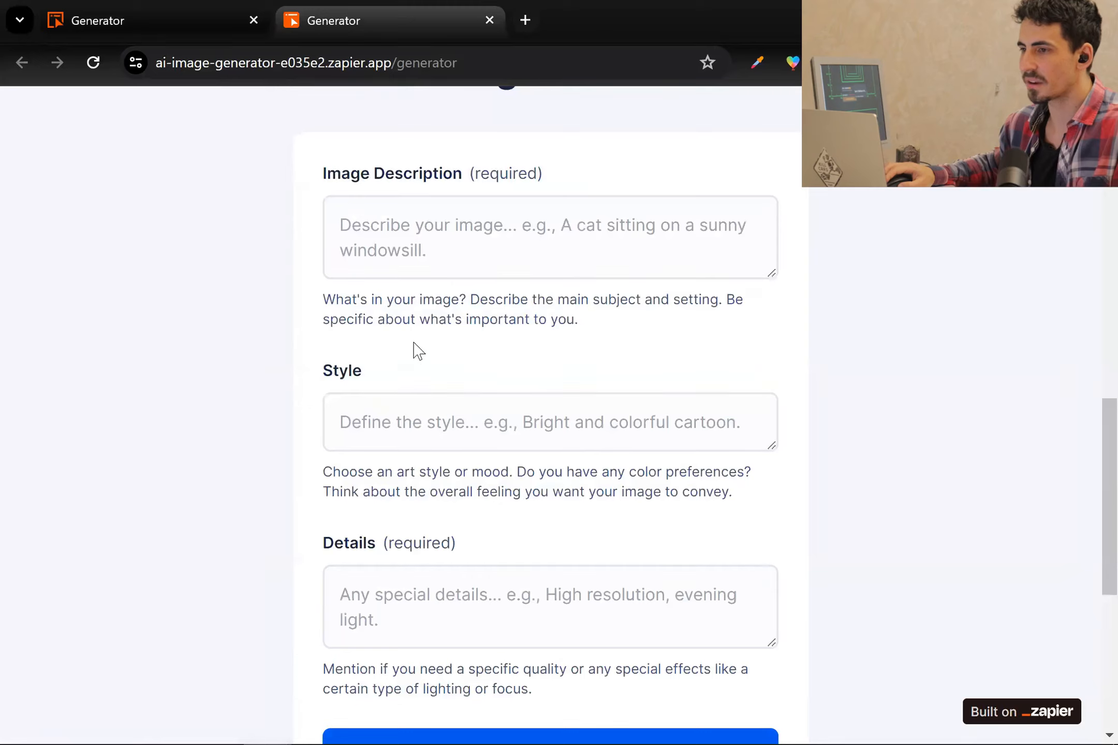
pyautogui.scroll(2, 419, 351)
pyautogui.click(417, 324)
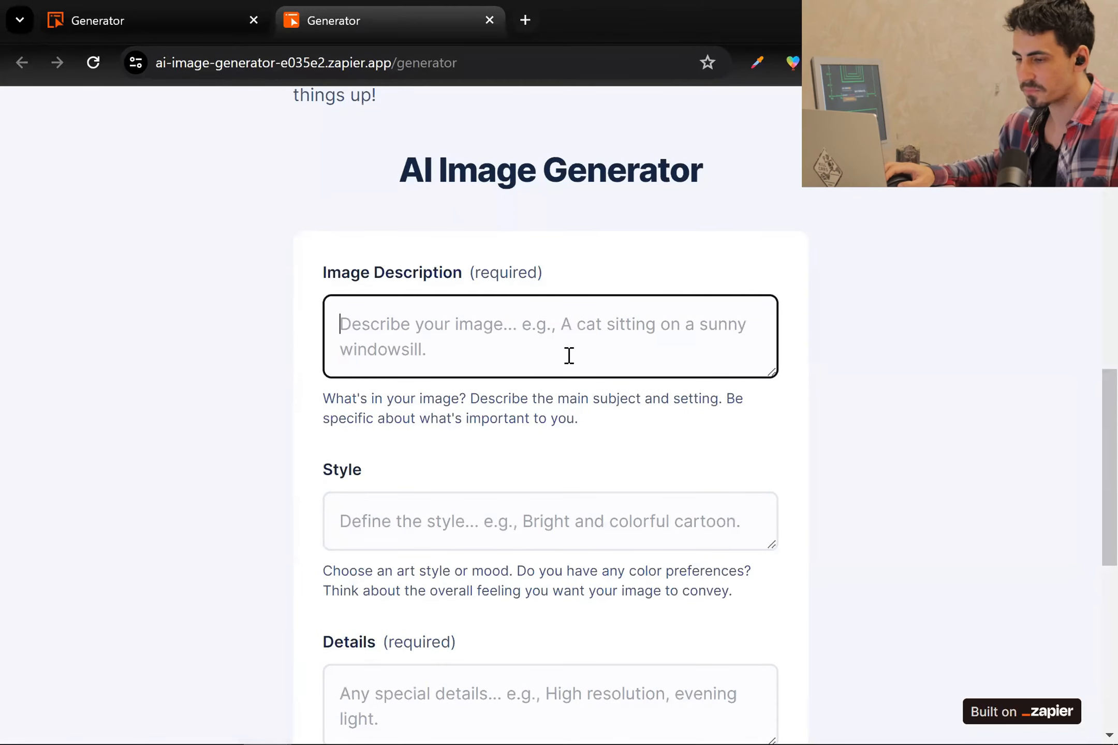
pyautogui.write('Dogs')
# Step: Set the image Style to "Futuristic"
pyautogui.press('Tab')
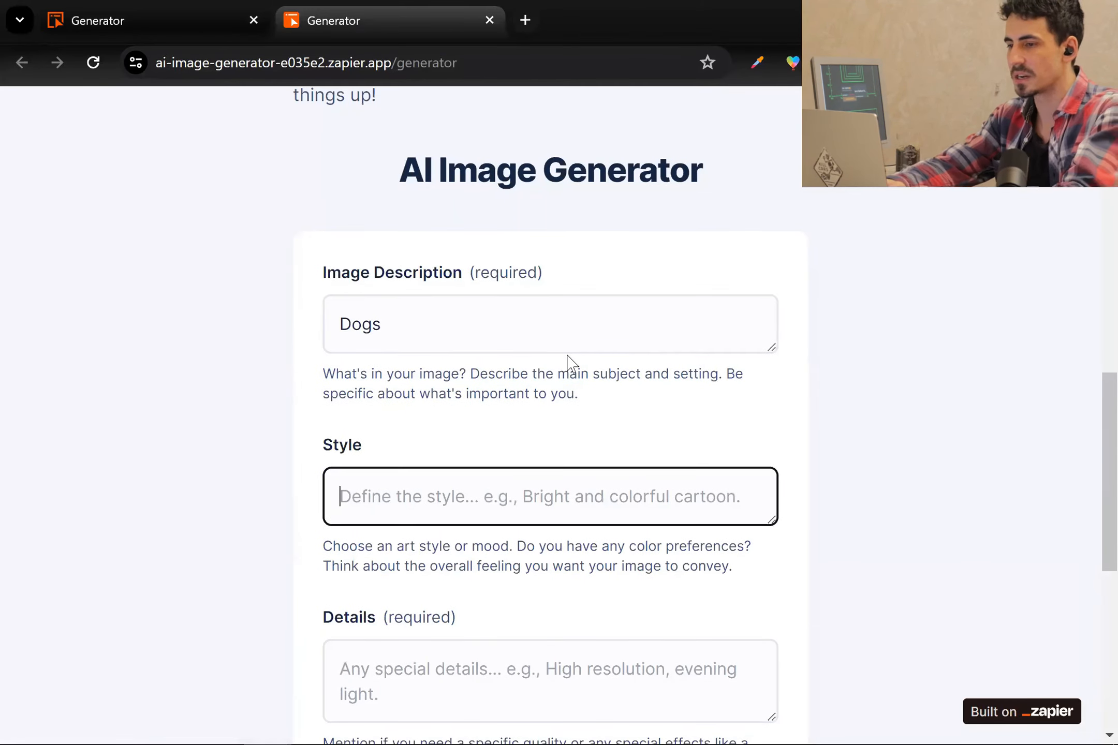
pyautogui.write('Retor')
pyautogui.press('BackSpace')
pyautogui.hotkey('ctrl', 'a')
pyautogui.write('Futuris')
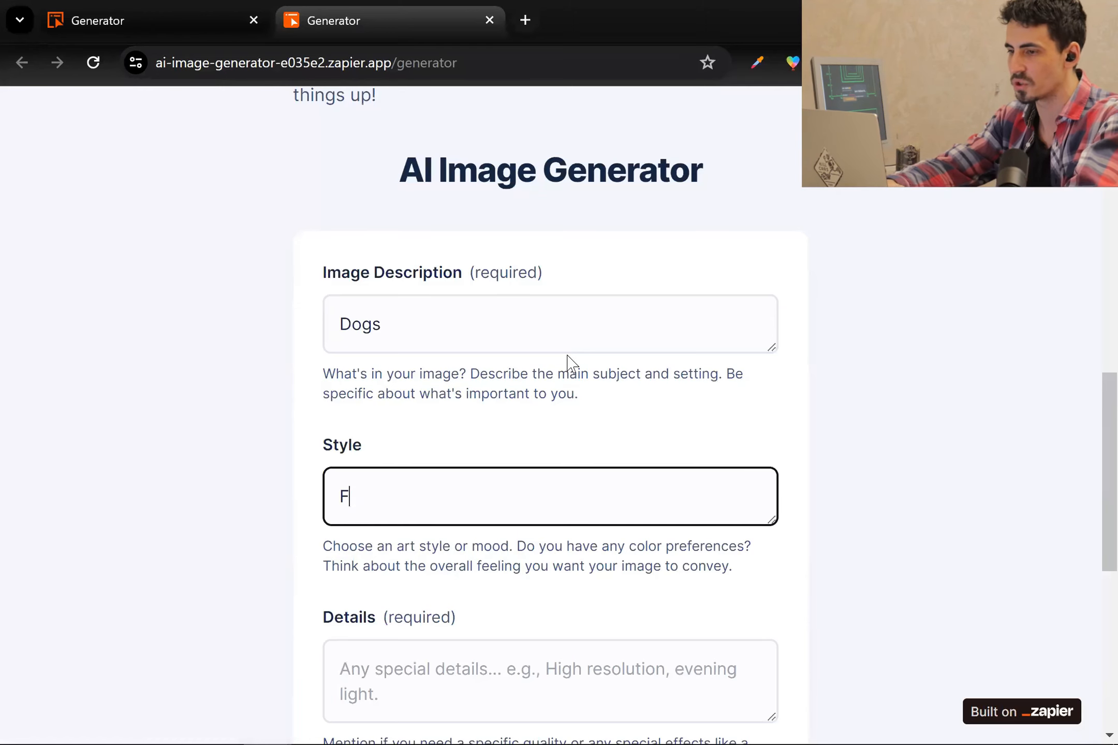
# Step: Fill in the Details field with "Hairy dog labradoodle"
pyautogui.press('Tab')
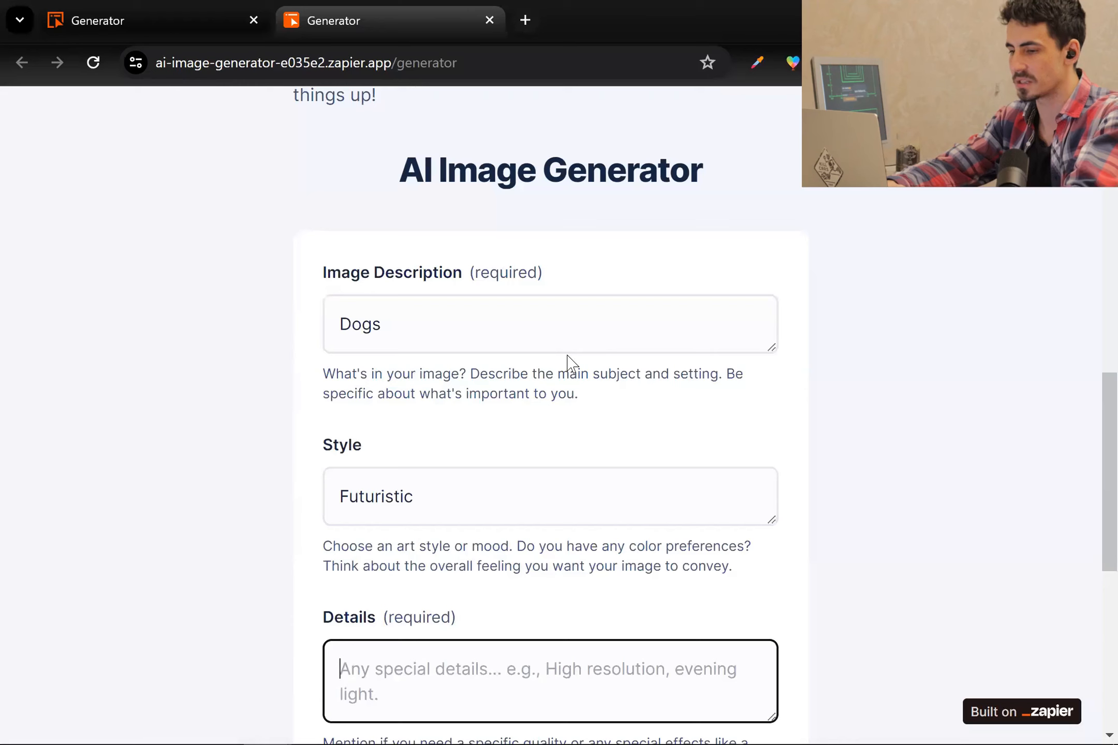
pyautogui.write('Hairy do ')
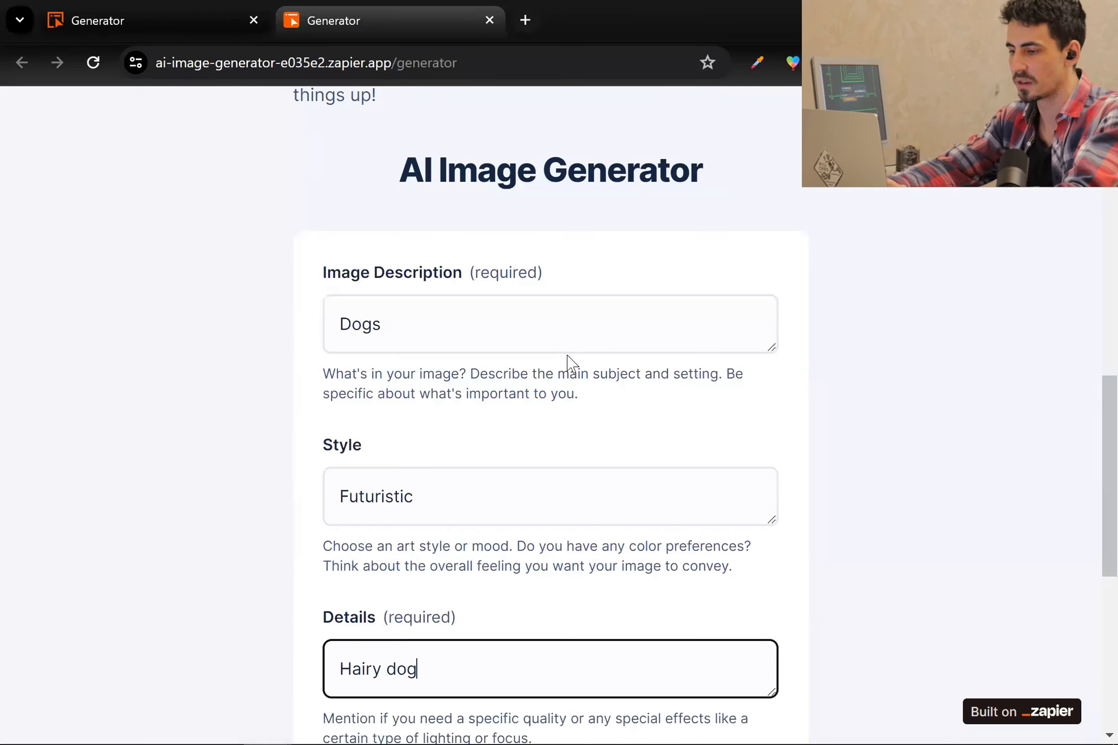
pyautogui.write('g labard')
pyautogui.press('BackSpace')
pyautogui.press('BackSpace')
pyautogui.write('radoodle')
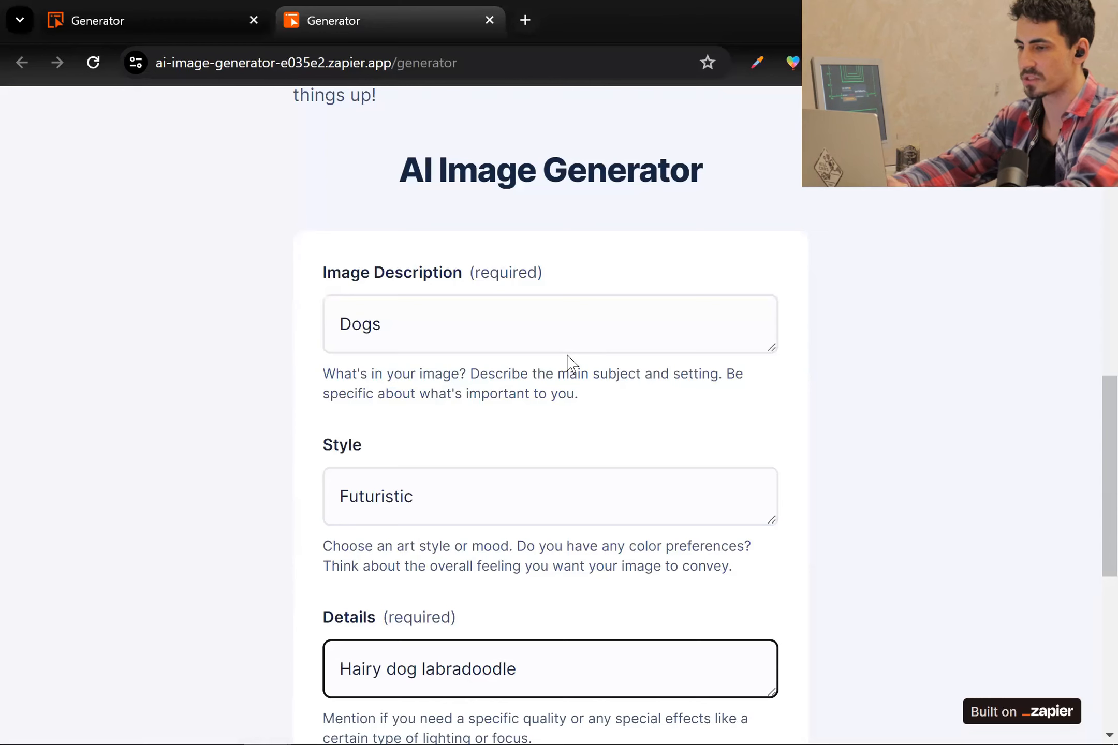
# Step: Submit the form to generate the image and check its entry in the Generated Images table
pyautogui.scroll(-3, 564, 383)
pyautogui.scroll(-2, 585, 445)
pyautogui.scroll(3, 587, 450)
pyautogui.scroll(-3, 599, 446)
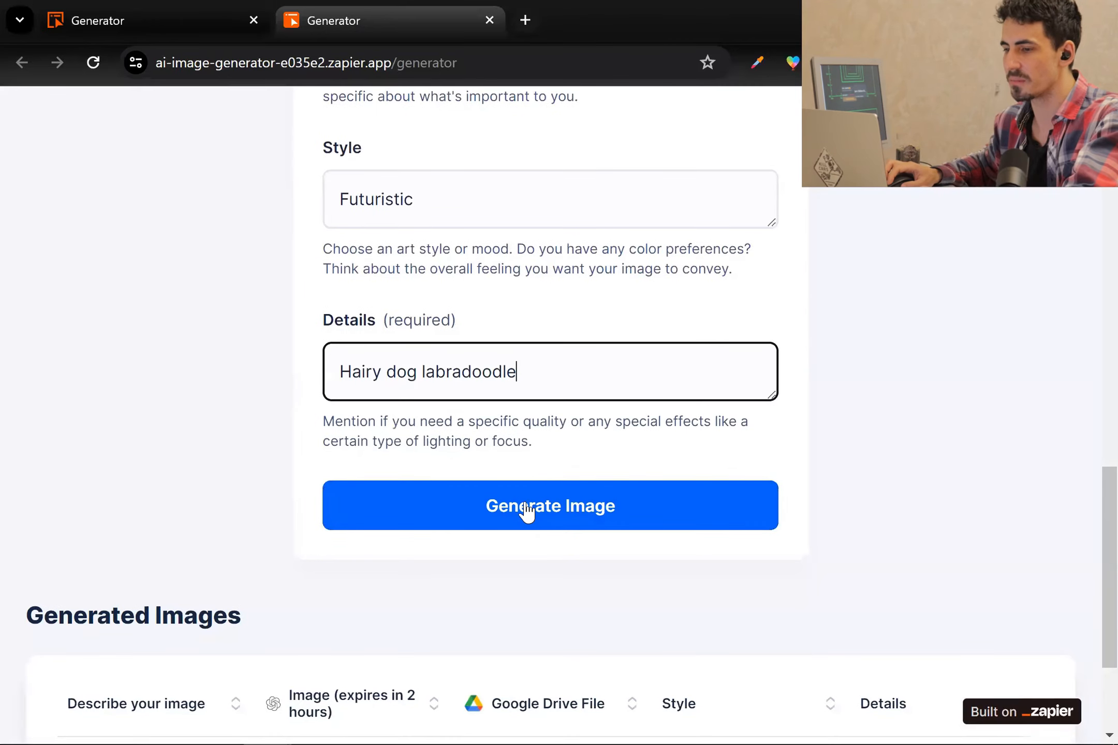
pyautogui.click(527, 507)
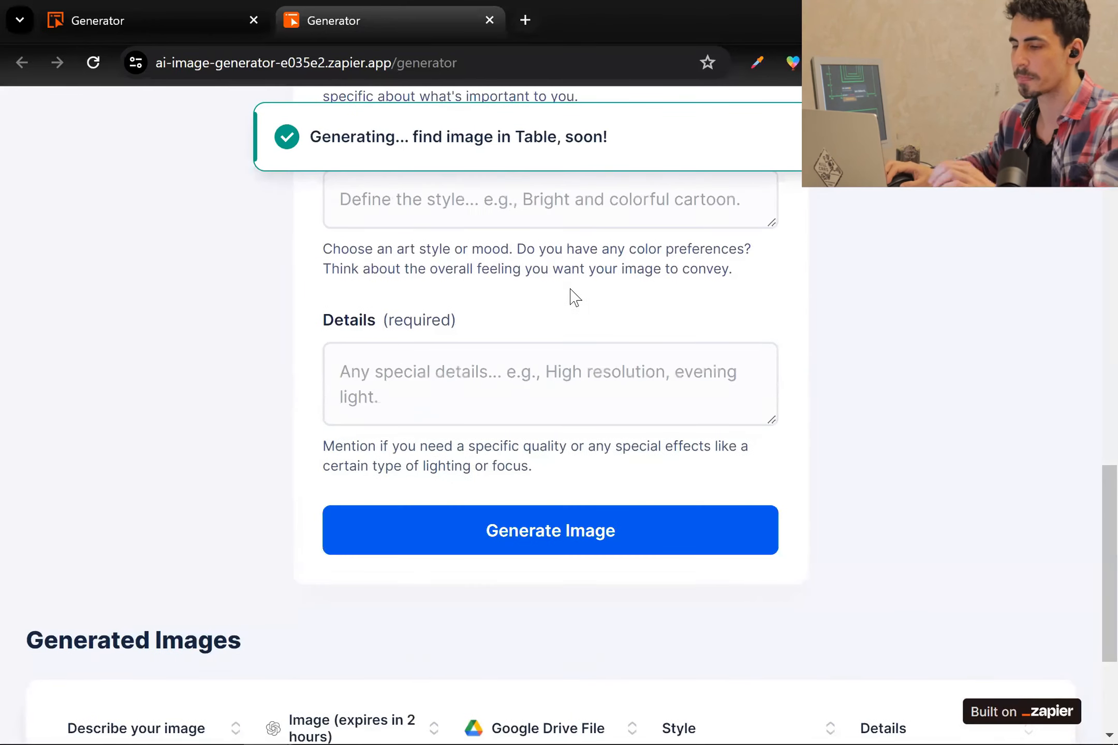
pyautogui.scroll(-2, 571, 295)
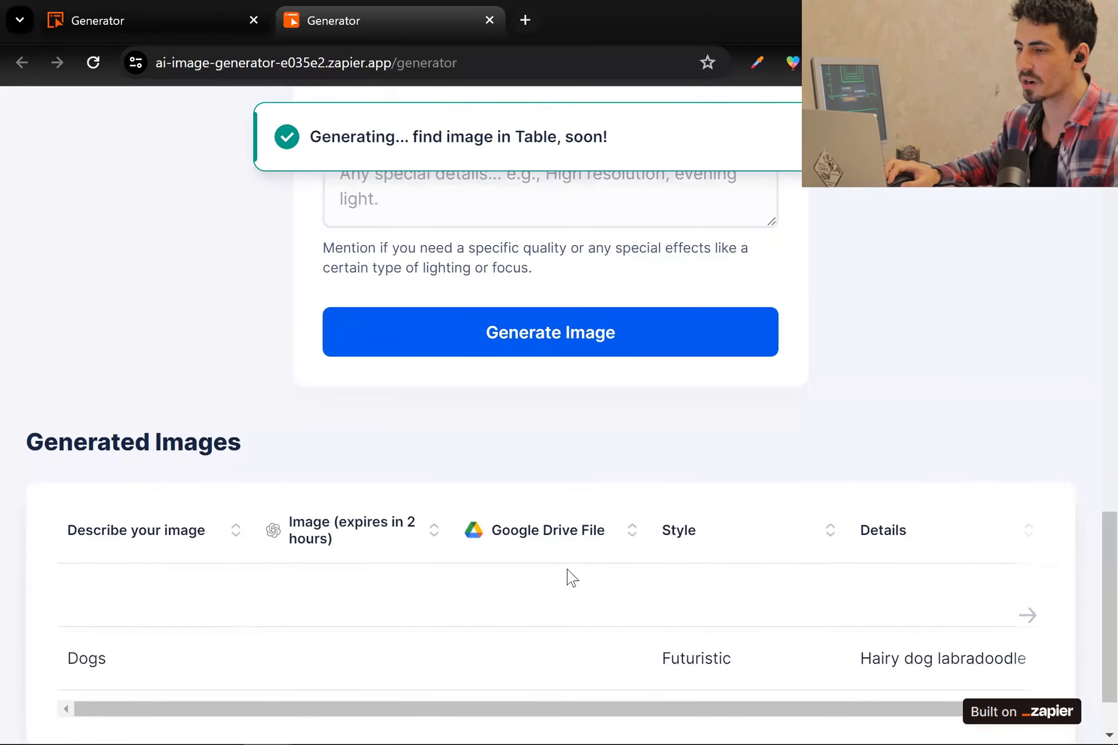
pyautogui.scroll(10, 451, 590)
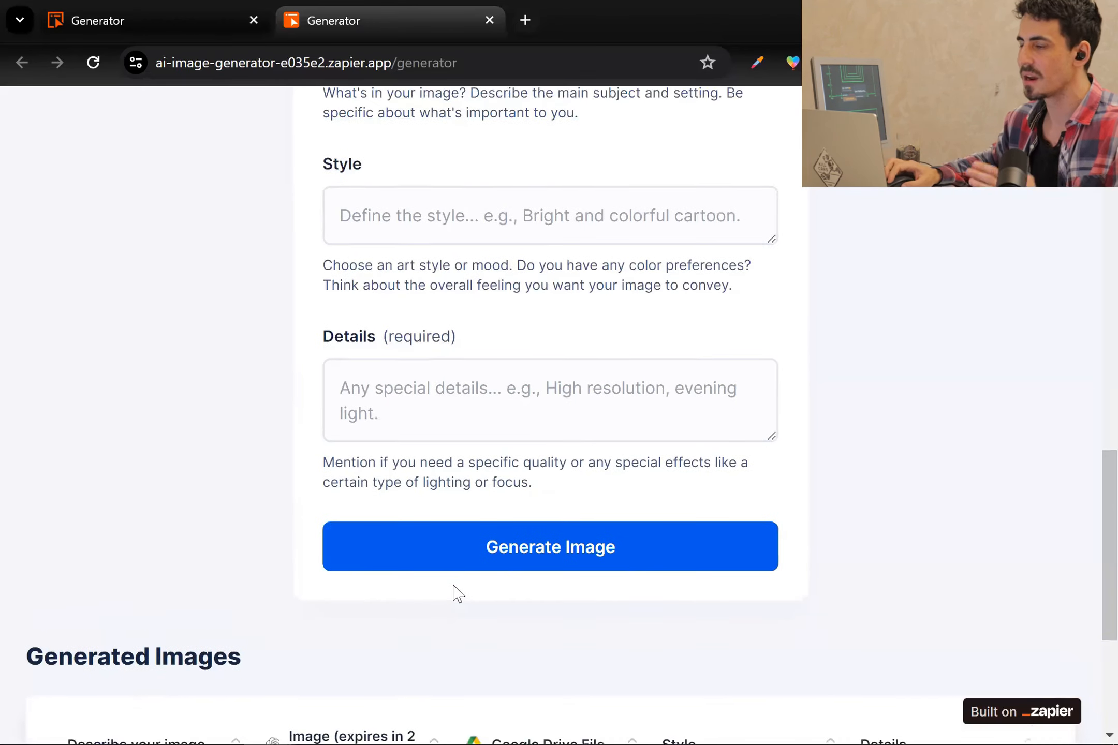
pyautogui.scroll(-2, 434, 496)
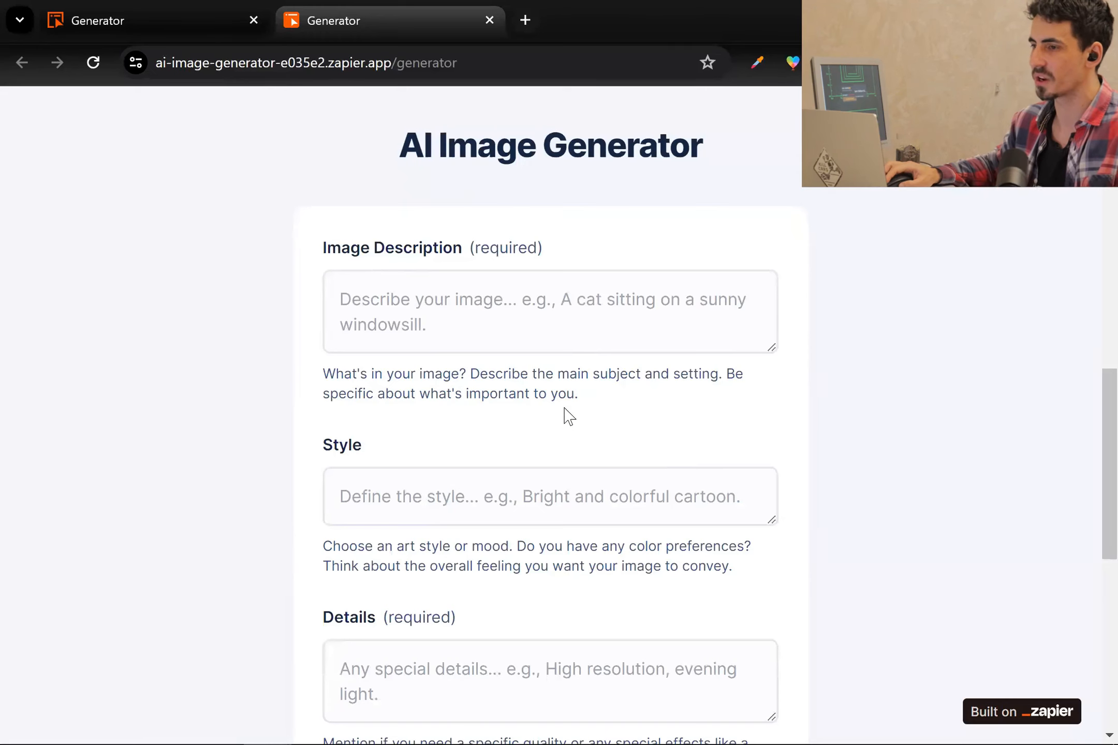
# Step: Review the request form and the Generated Images table on the public page, and close that page
pyautogui.scroll(-2, 865, 548)
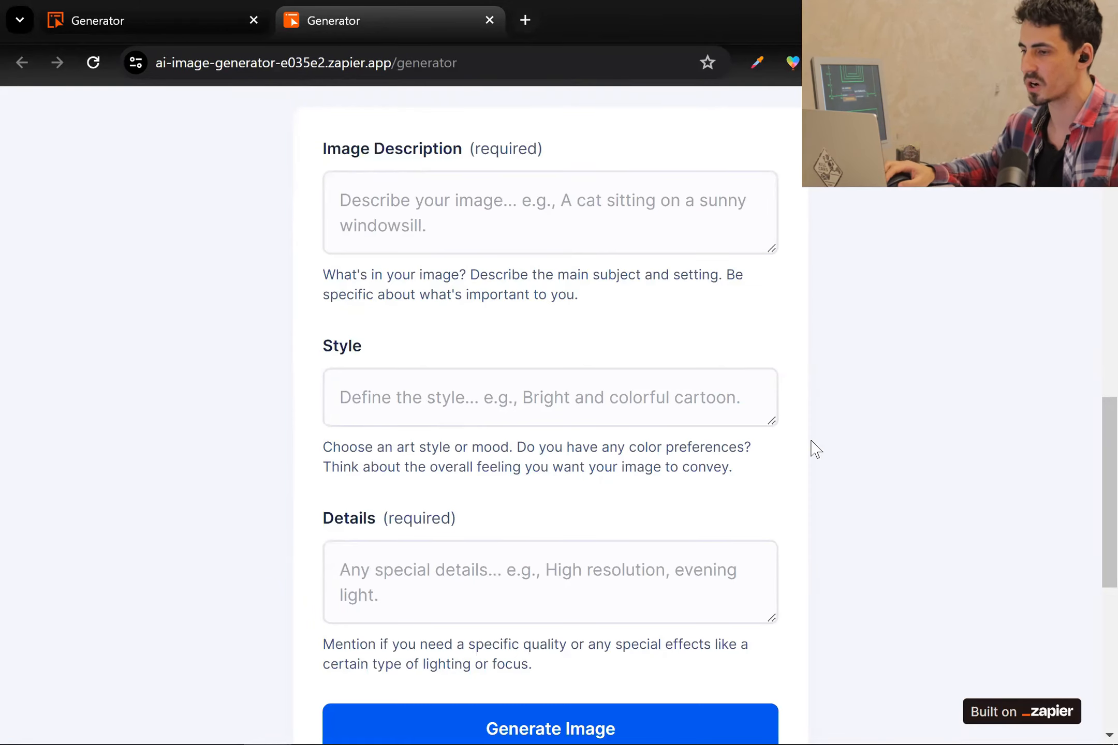
pyautogui.scroll(-7, 816, 449)
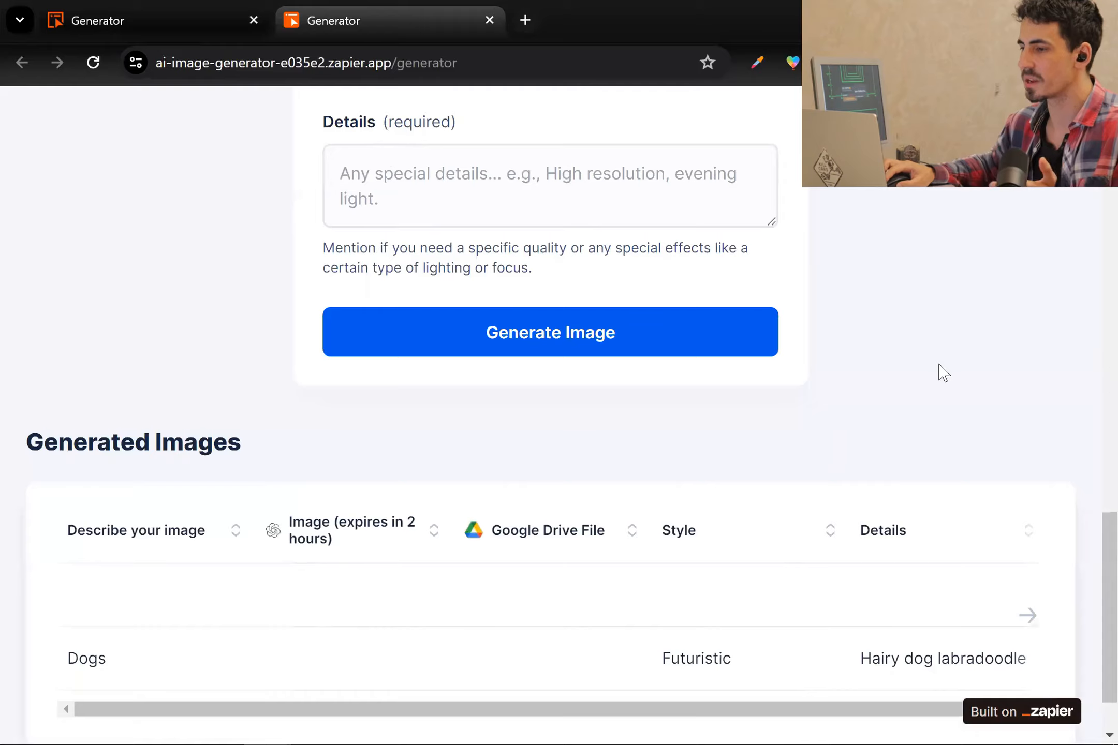
pyautogui.scroll(-2, 943, 373)
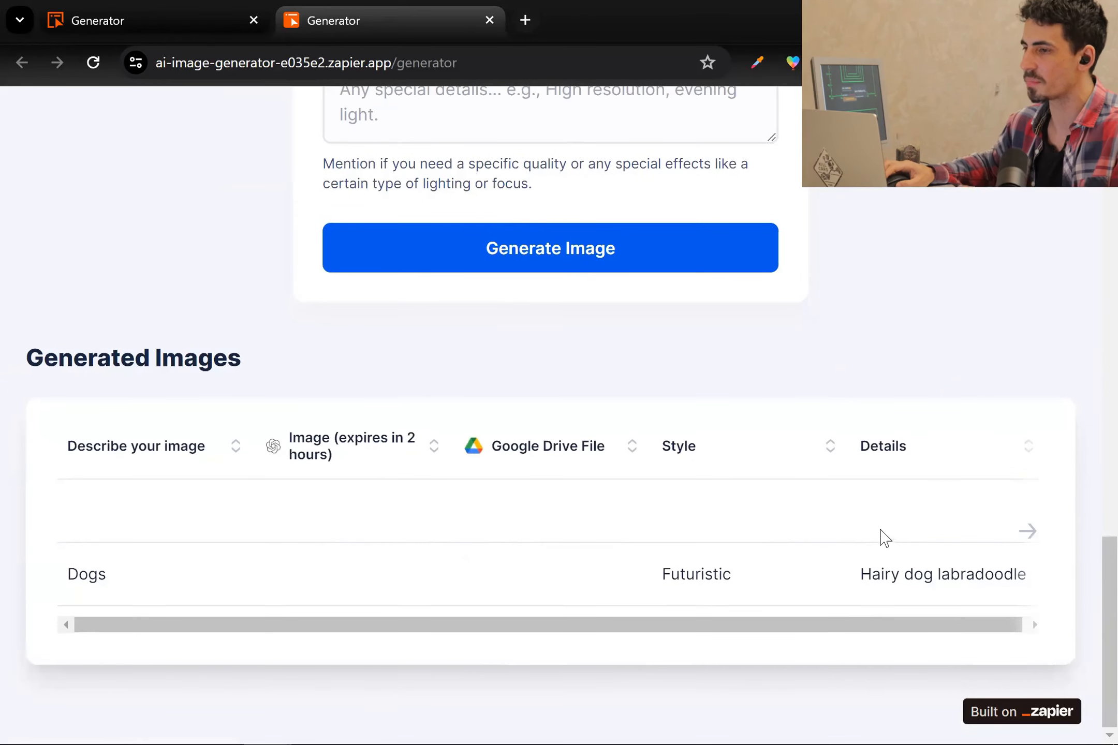
pyautogui.scroll(8, 879, 551)
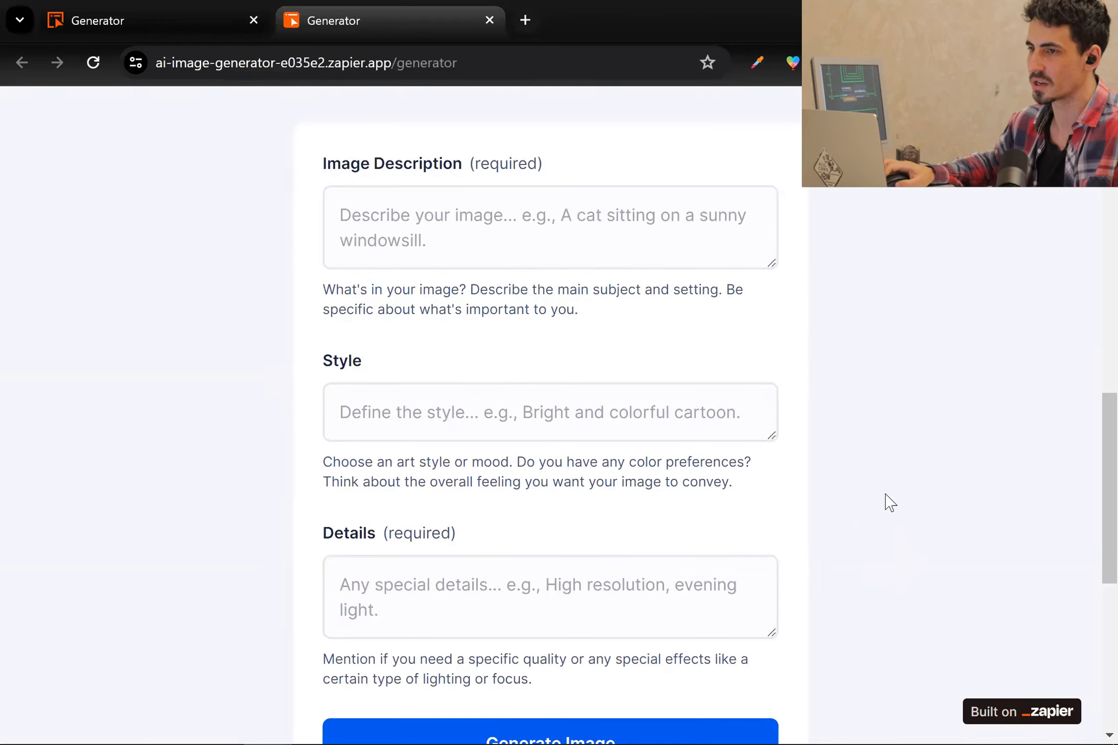
pyautogui.click(489, 20)
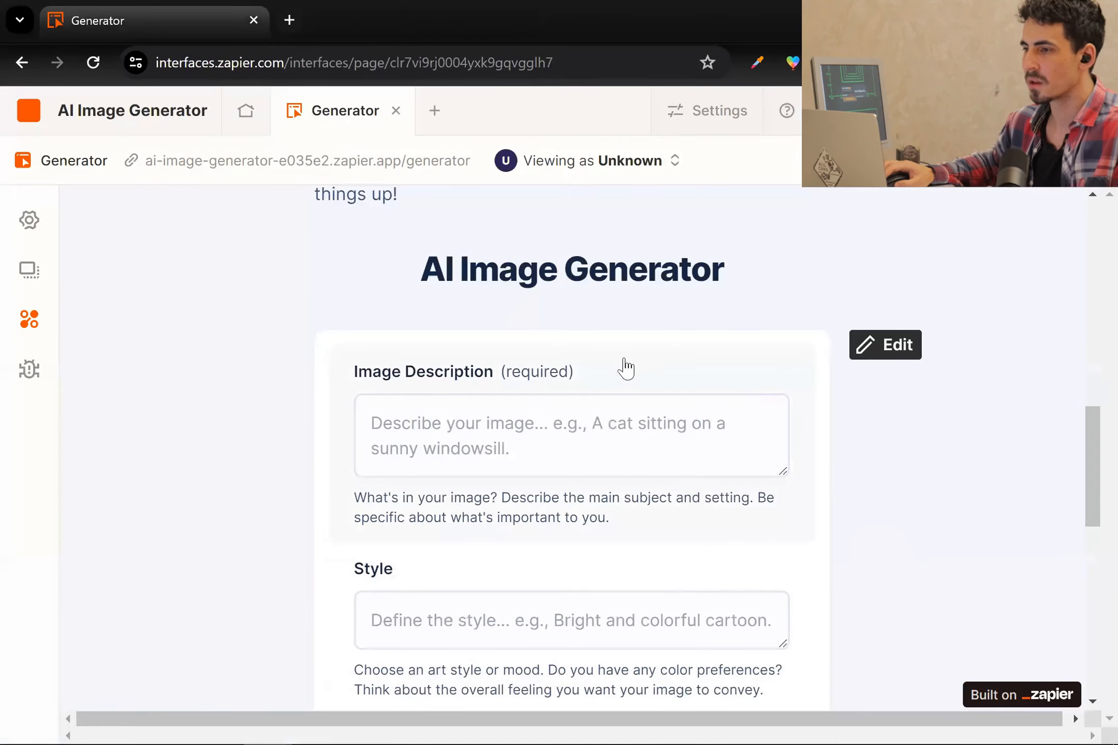
# Step: Rename the interface to "Blog post generator" in the interface settings and save the change
pyautogui.scroll(3, 624, 369)
pyautogui.scroll(10, 517, 352)
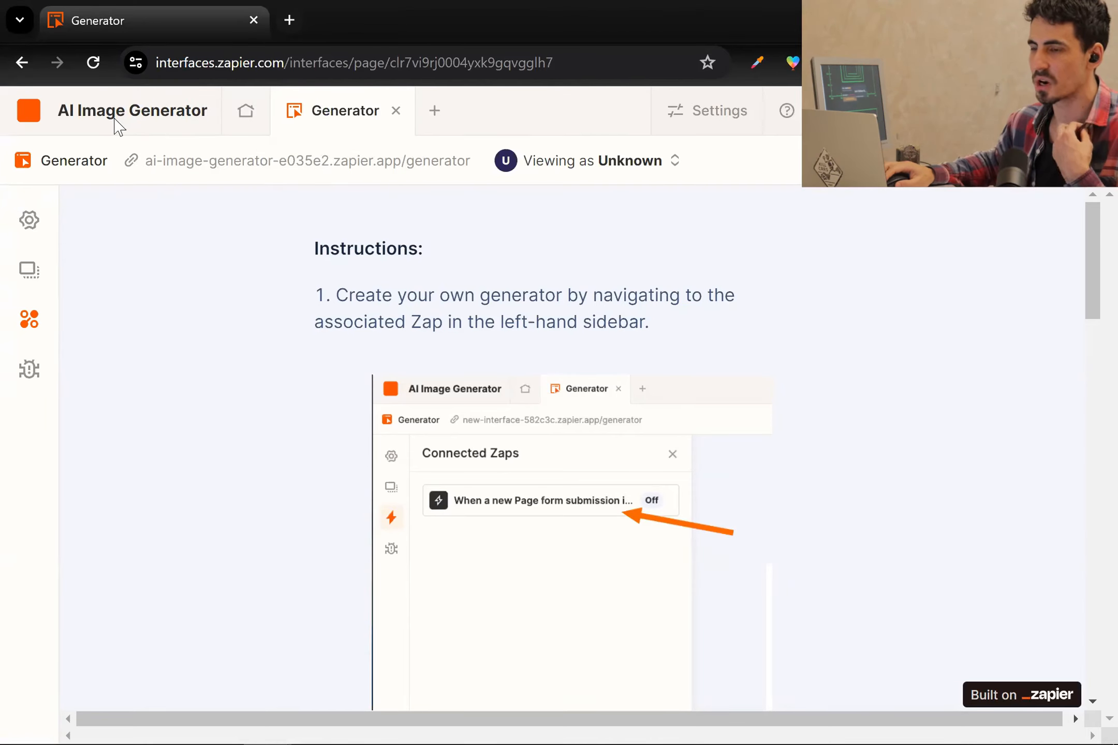
pyautogui.moveTo(115, 123)
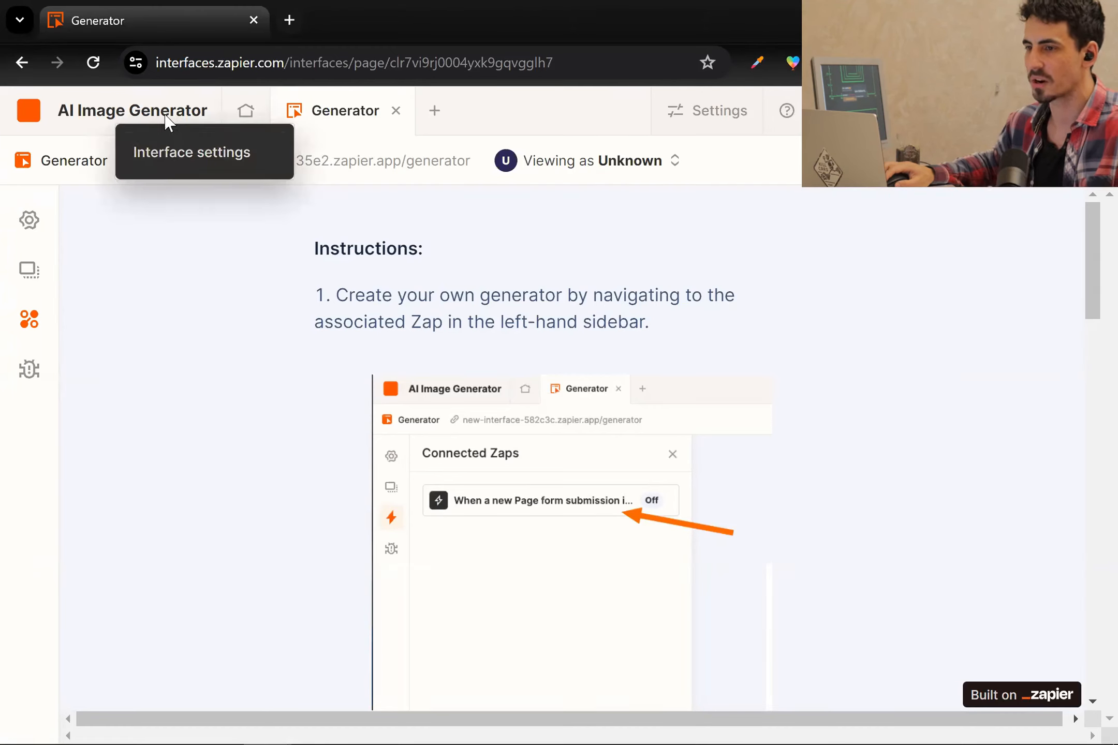
pyautogui.click(213, 158)
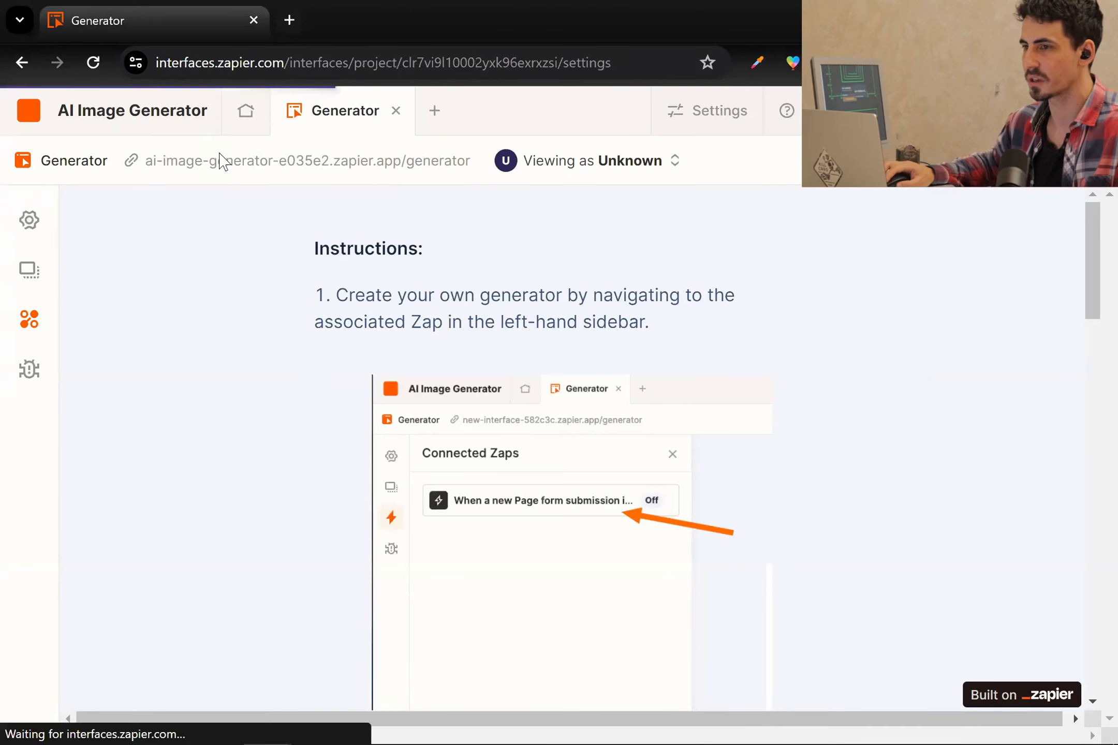
pyautogui.click(564, 277)
pyautogui.hotkey('ctrl', 'a')
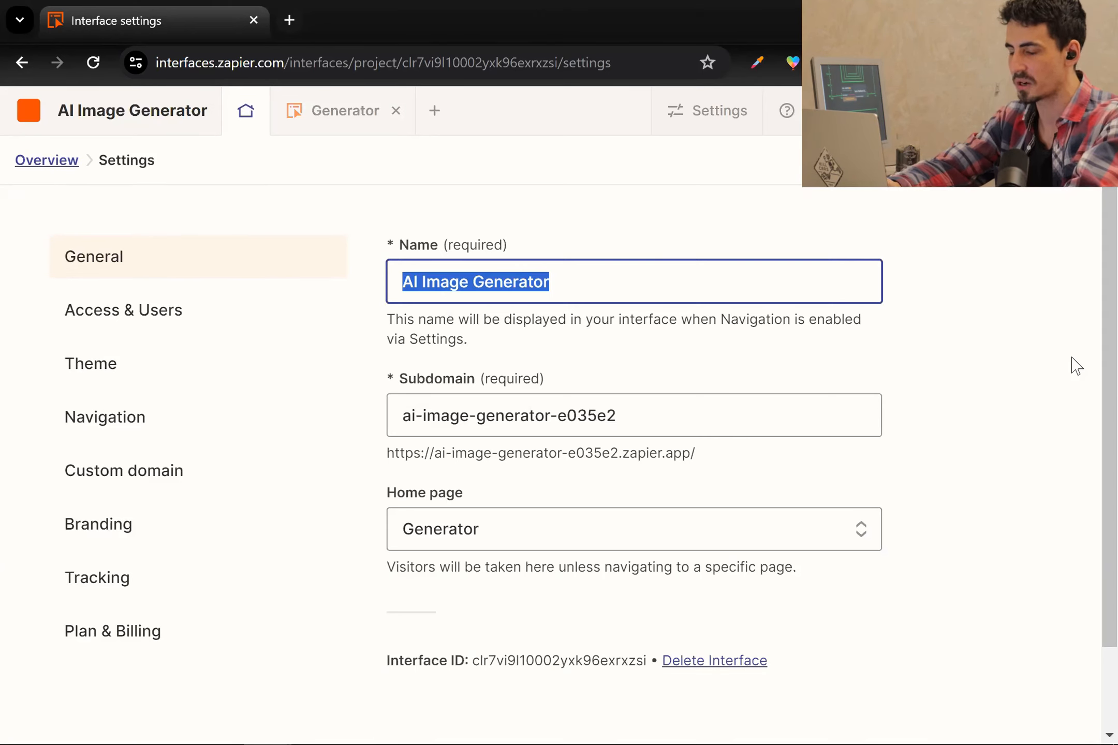
pyautogui.write('Blog')
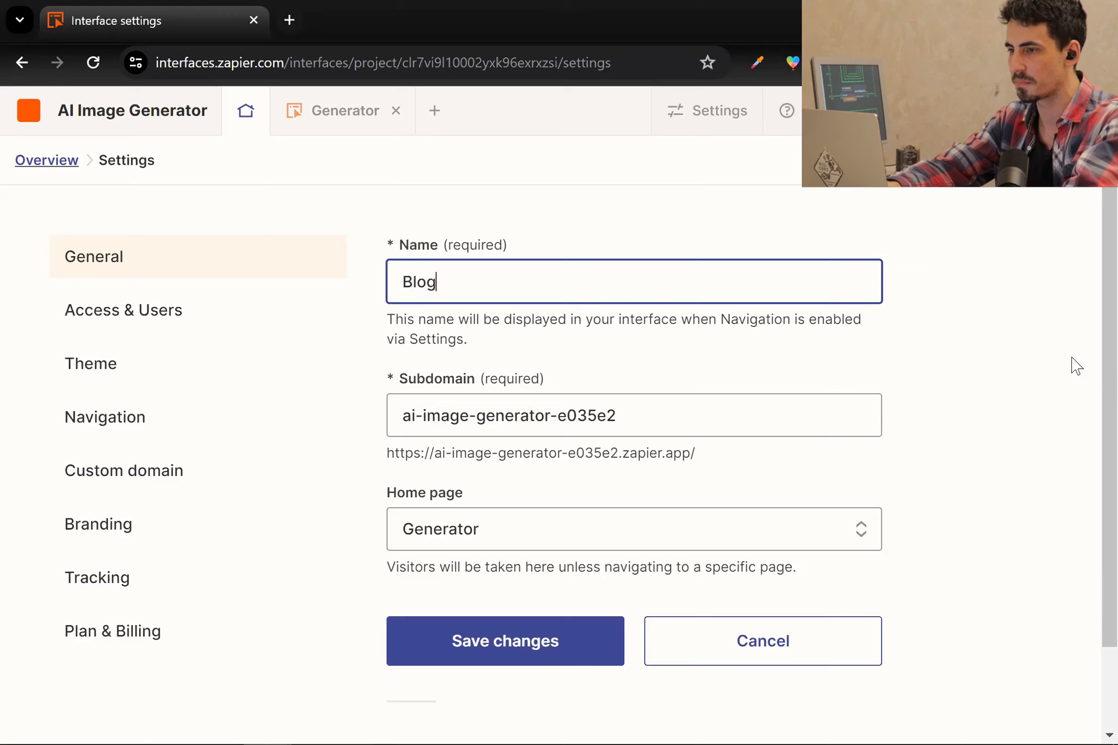
pyautogui.write(' post generator')
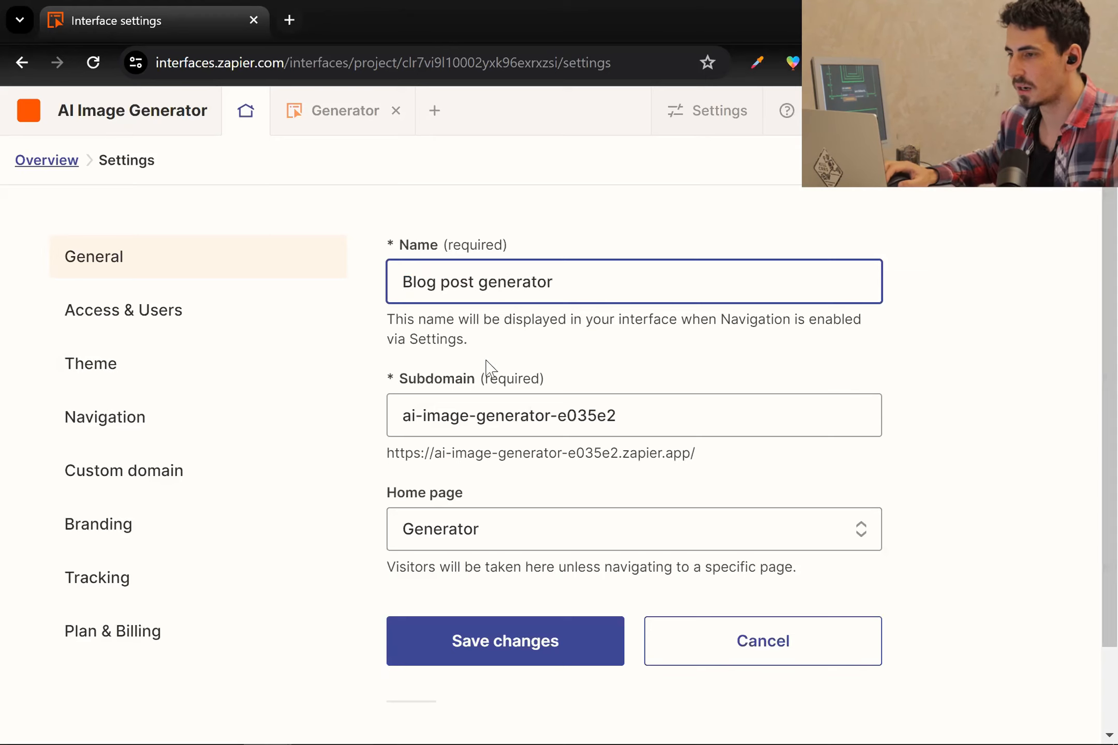
pyautogui.scroll(-2, 666, 459)
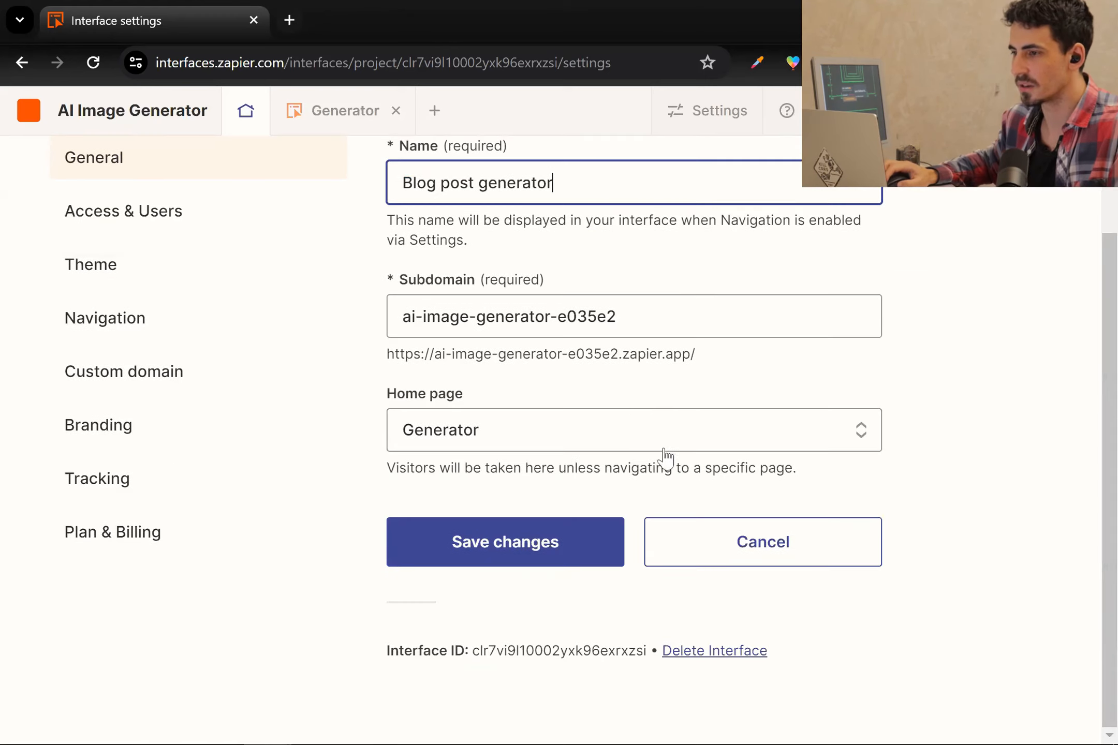
pyautogui.click(526, 542)
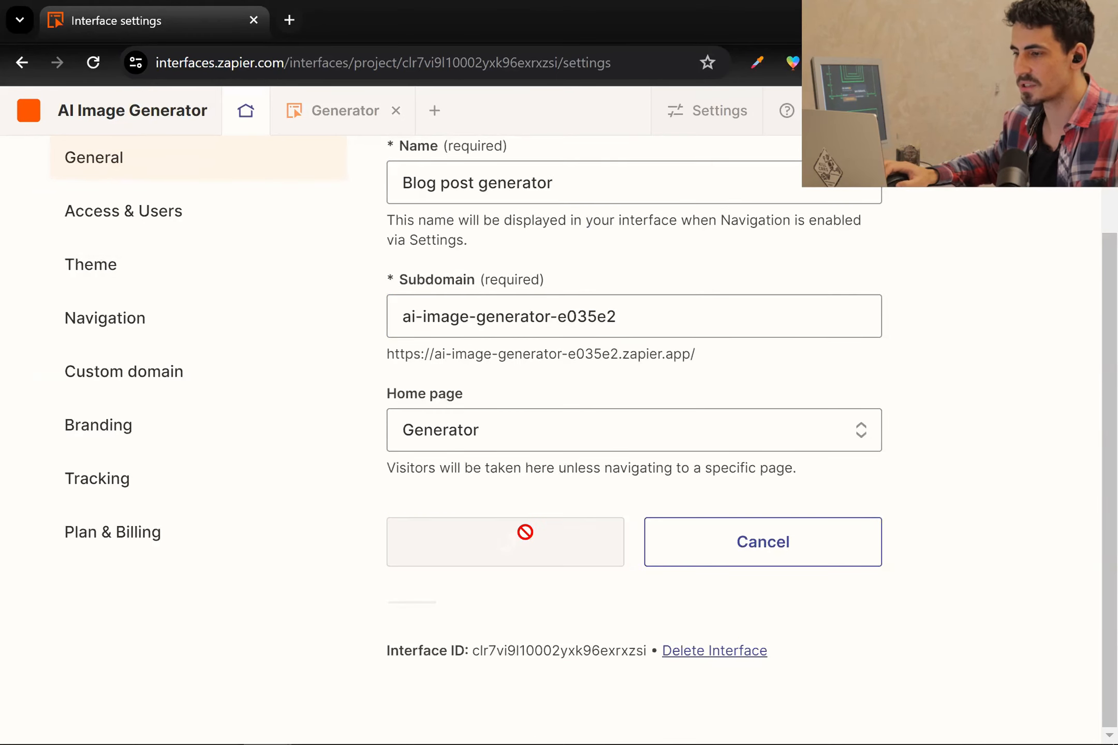
pyautogui.scroll(2, 496, 550)
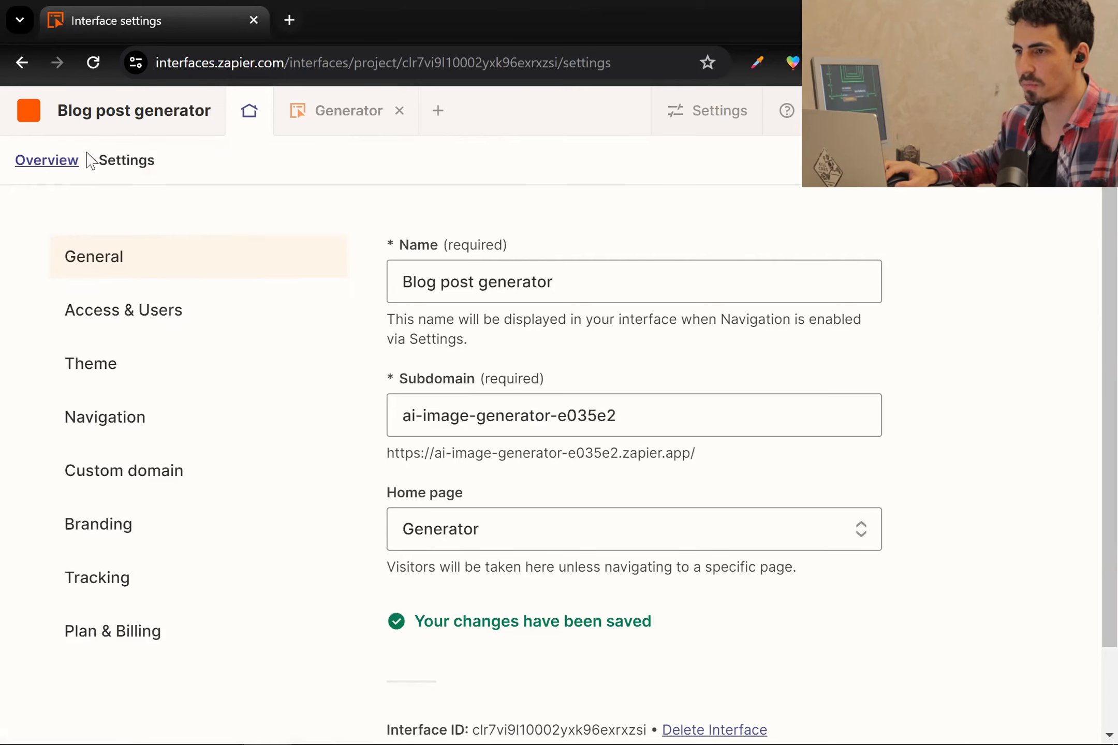
# Step: Return to the interface overview, dismissing the welcome tutorial, and open the Generator page for editing
pyautogui.click(61, 165)
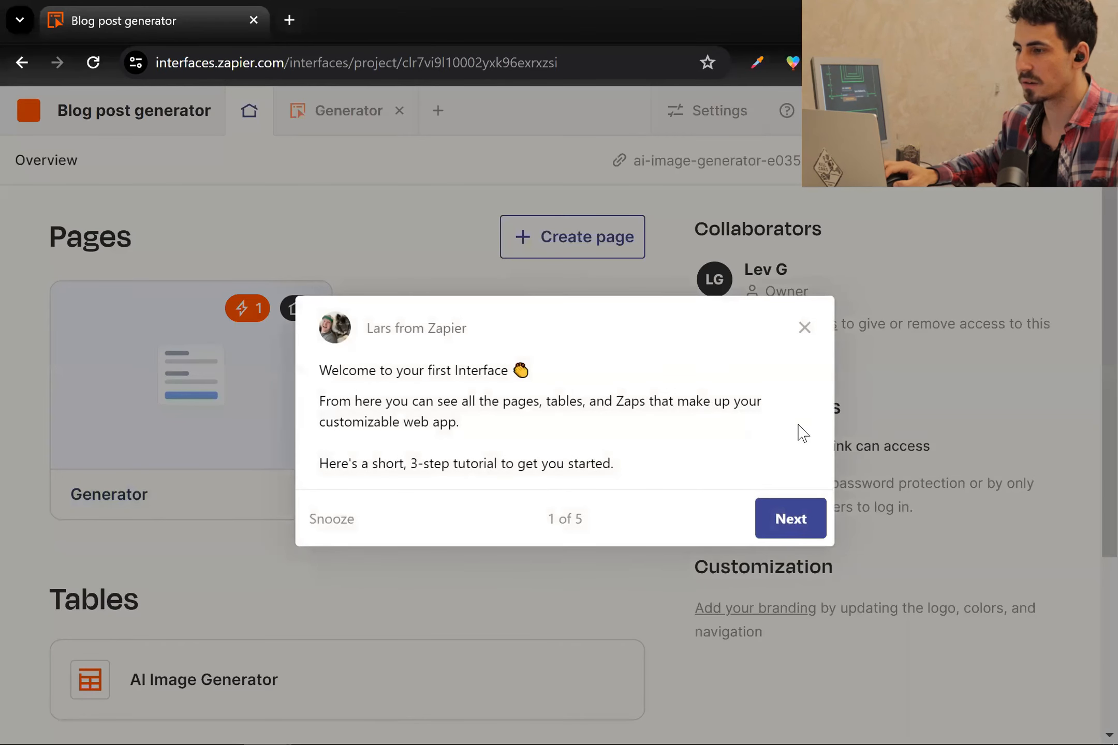
pyautogui.click(804, 328)
pyautogui.click(192, 431)
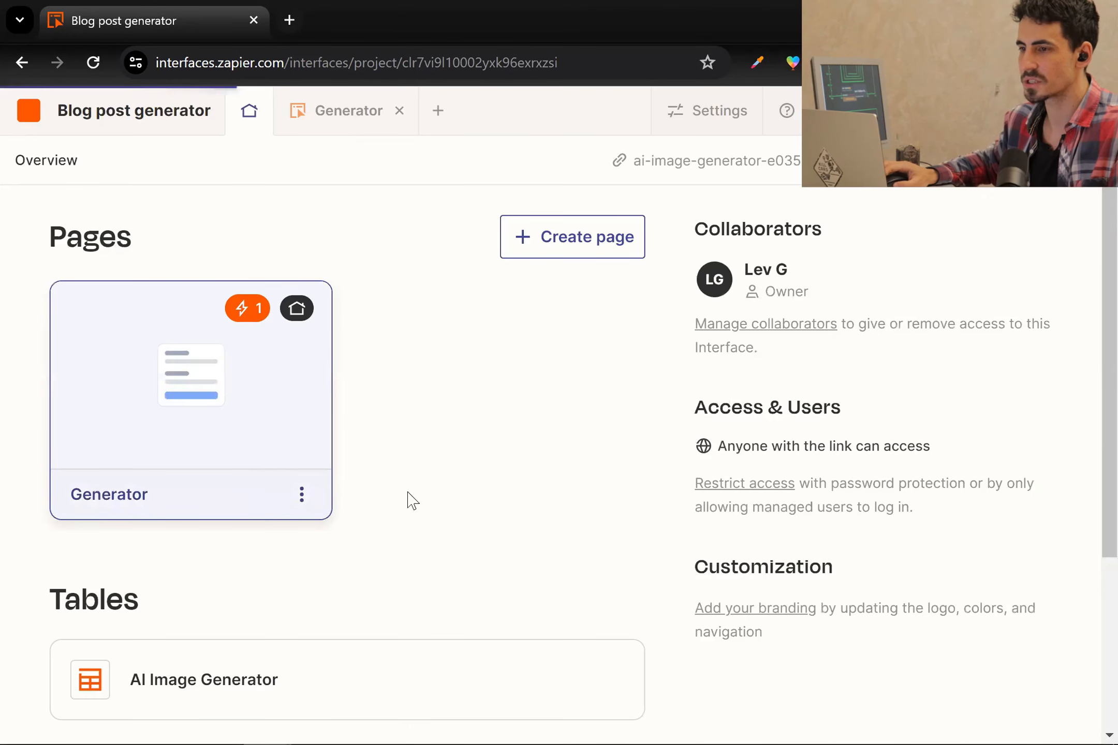
# Step: Examine the Generator page's instructions, image request form fields and Generated Images table
pyautogui.scroll(-10, 387, 357)
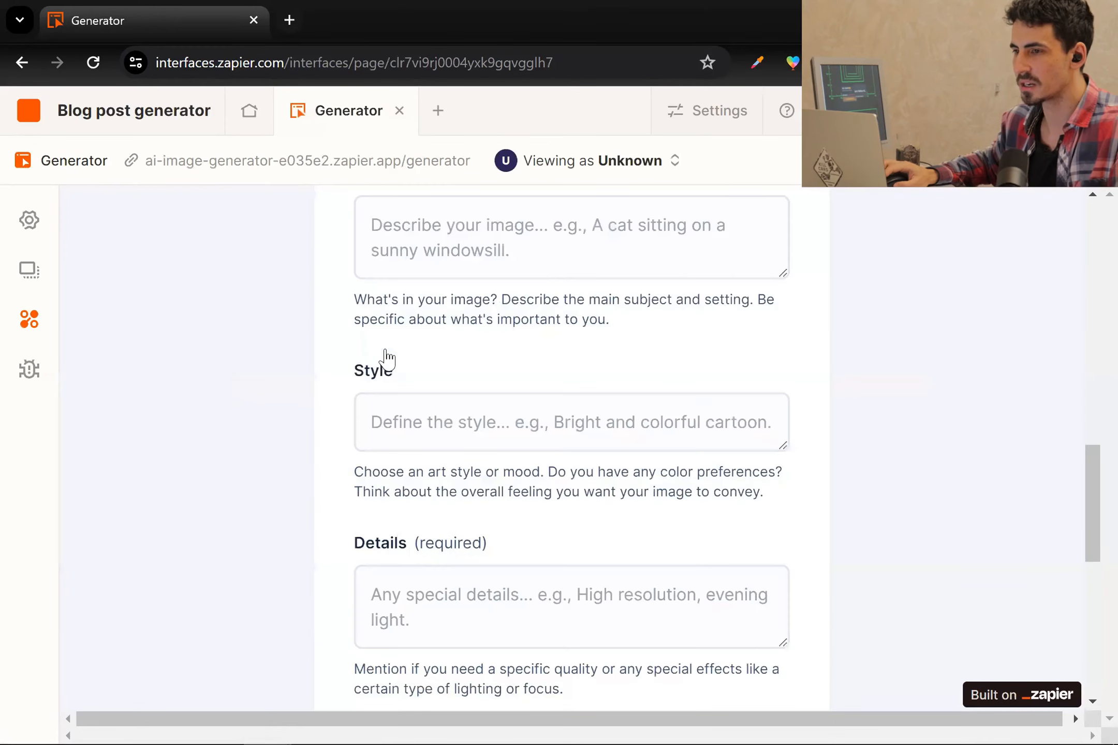
pyautogui.scroll(5, 387, 356)
pyautogui.scroll(-2, 344, 374)
pyautogui.scroll(2, 384, 382)
pyautogui.scroll(2, 384, 382)
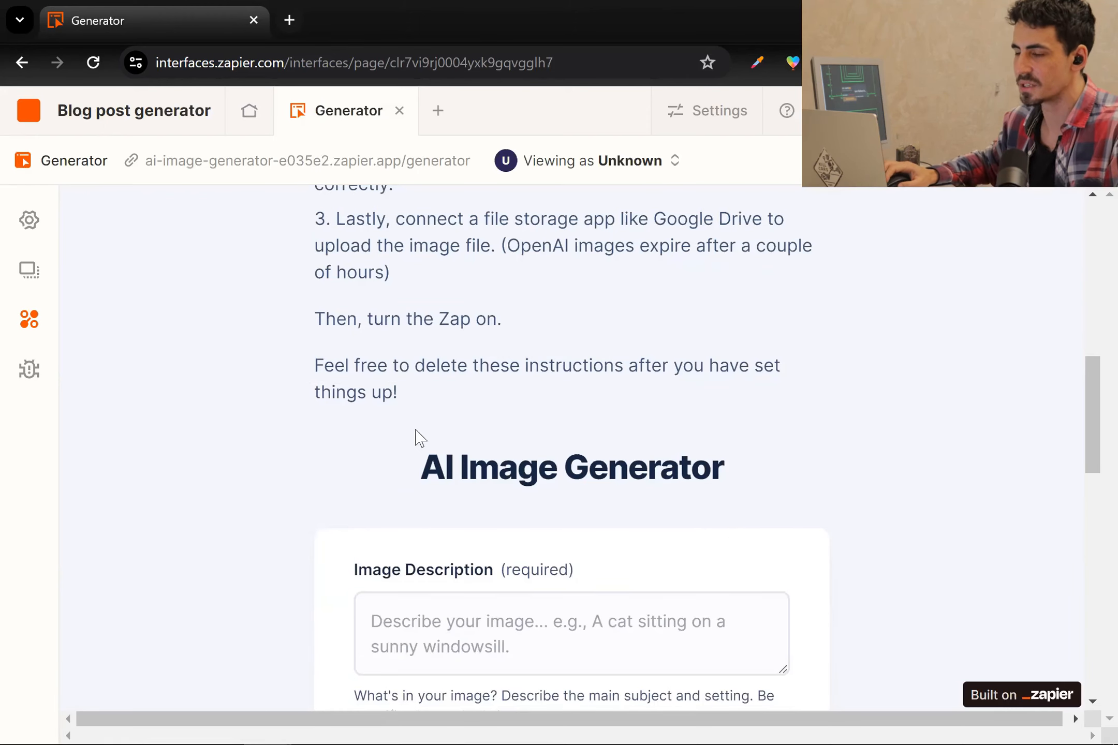
pyautogui.scroll(-1, 468, 458)
pyautogui.scroll(-2, 570, 518)
pyautogui.scroll(-10, 508, 422)
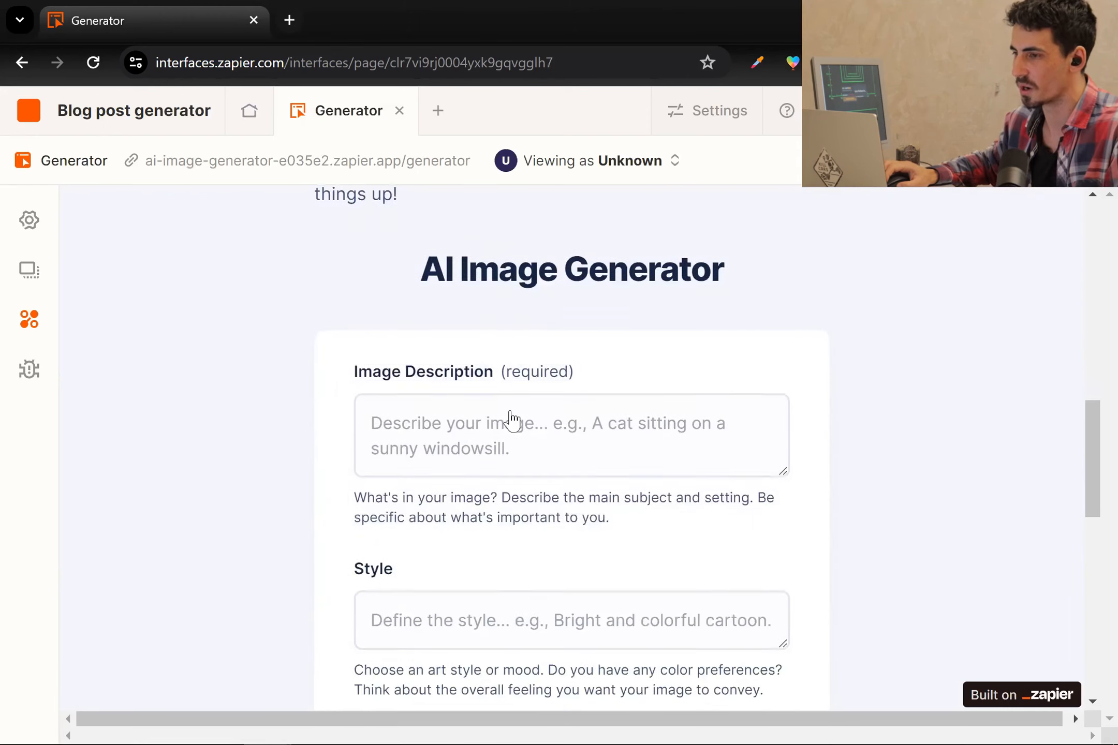
pyautogui.scroll(-8, 450, 455)
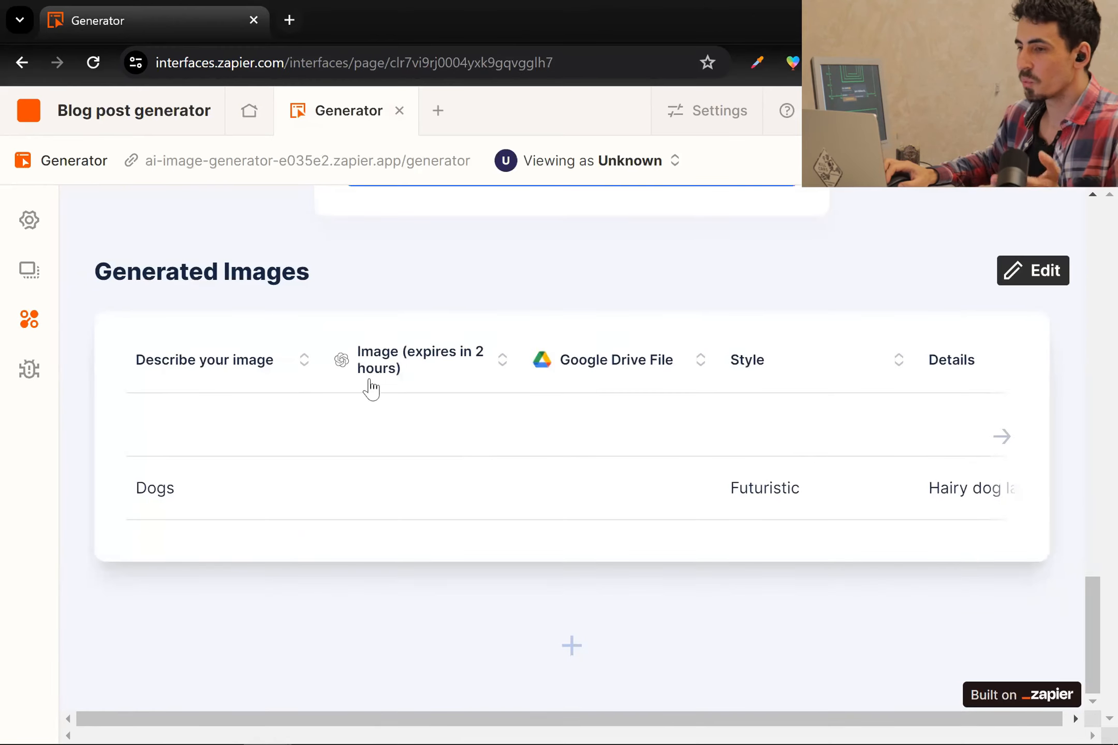
pyautogui.scroll(10, 443, 491)
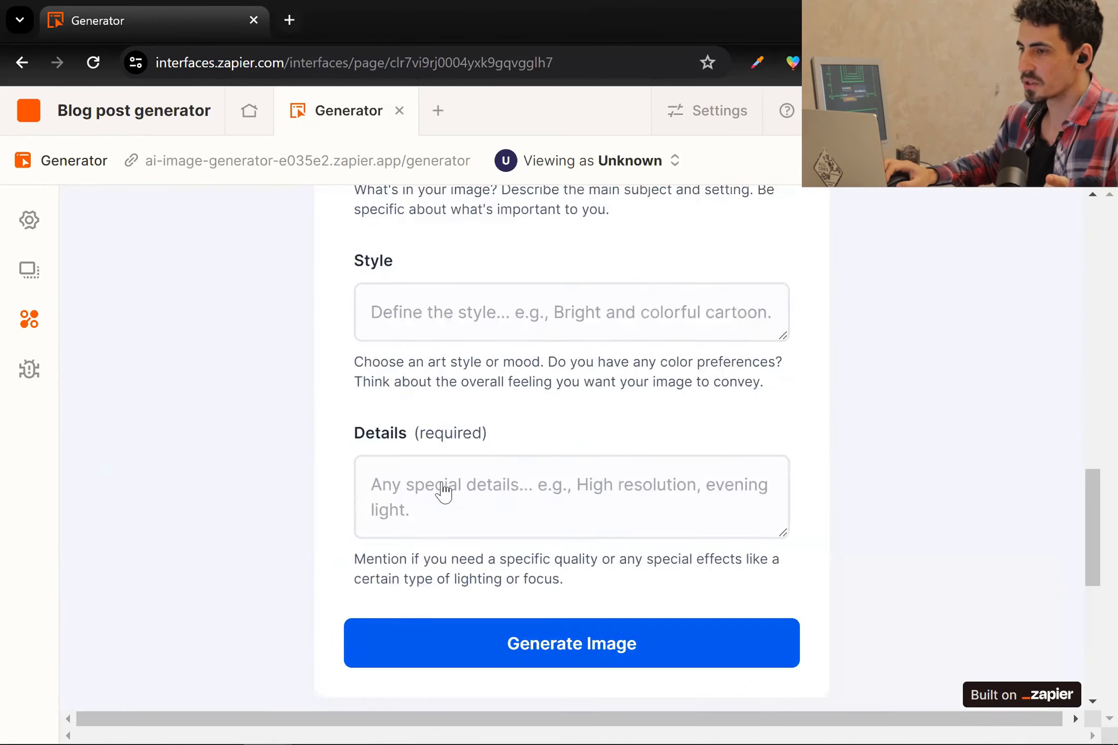
pyautogui.scroll(-8, 444, 492)
pyautogui.scroll(-2, 444, 492)
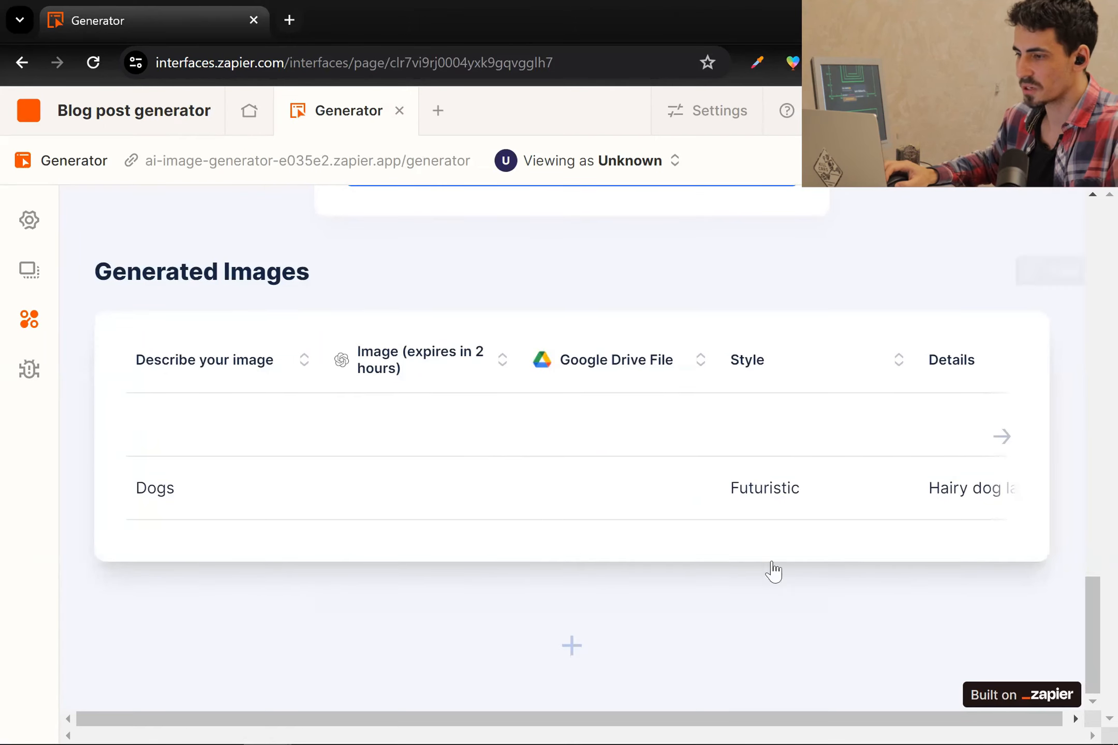
# Step: Add a Chatbot component below the Generated Images table, searching the components for "Chatbot"
pyautogui.moveTo(592, 646)
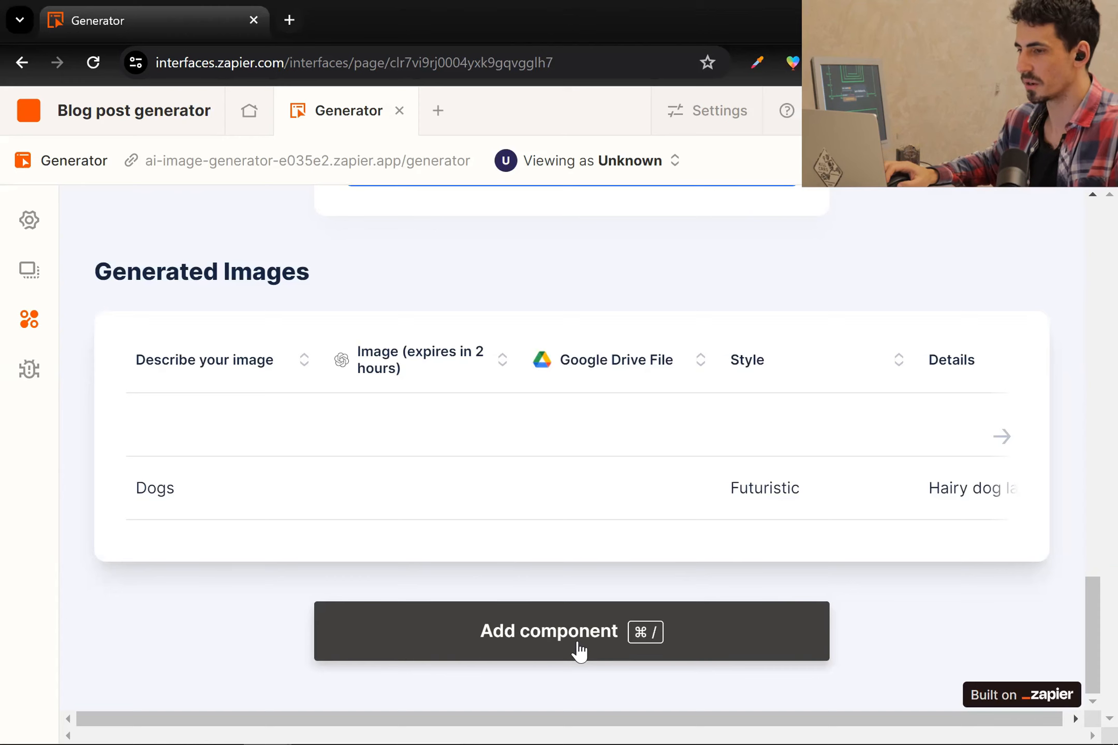
pyautogui.click(578, 646)
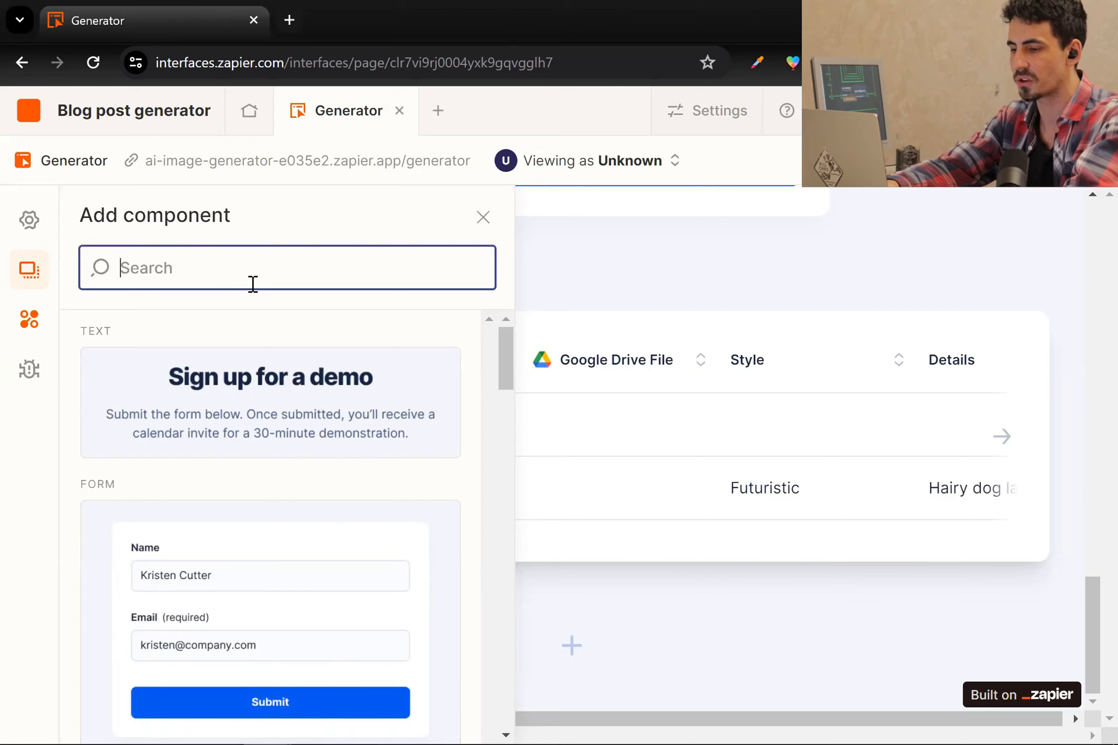
pyautogui.write('Chat')
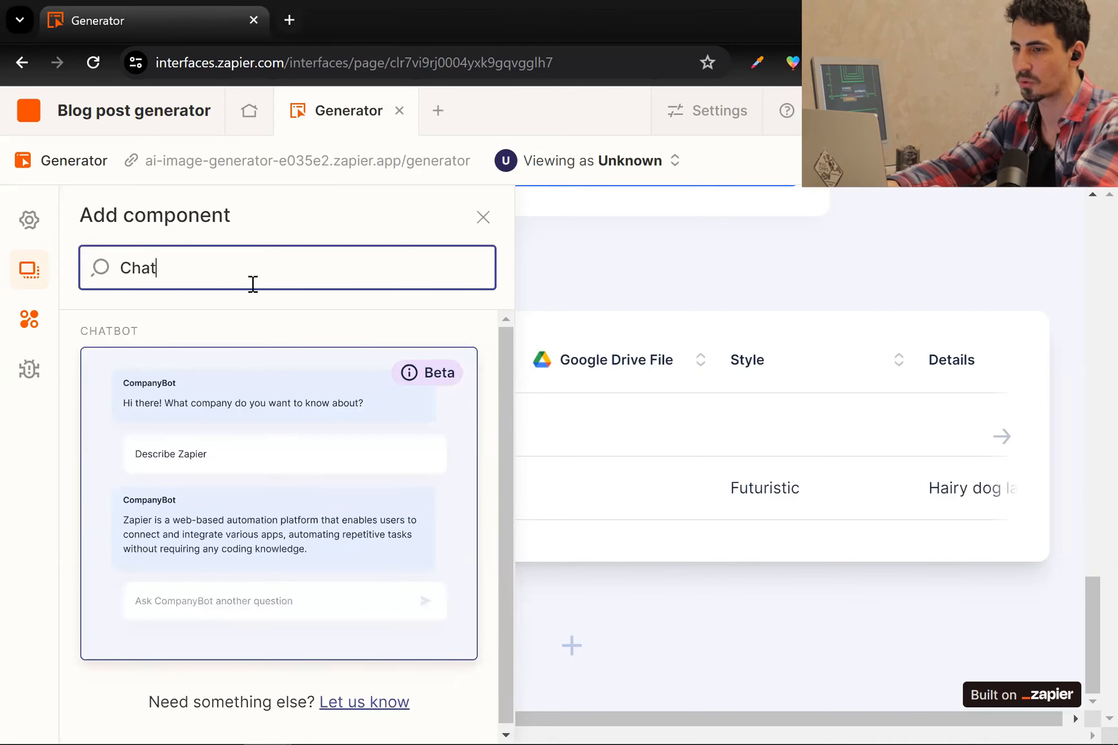
pyautogui.write('bot')
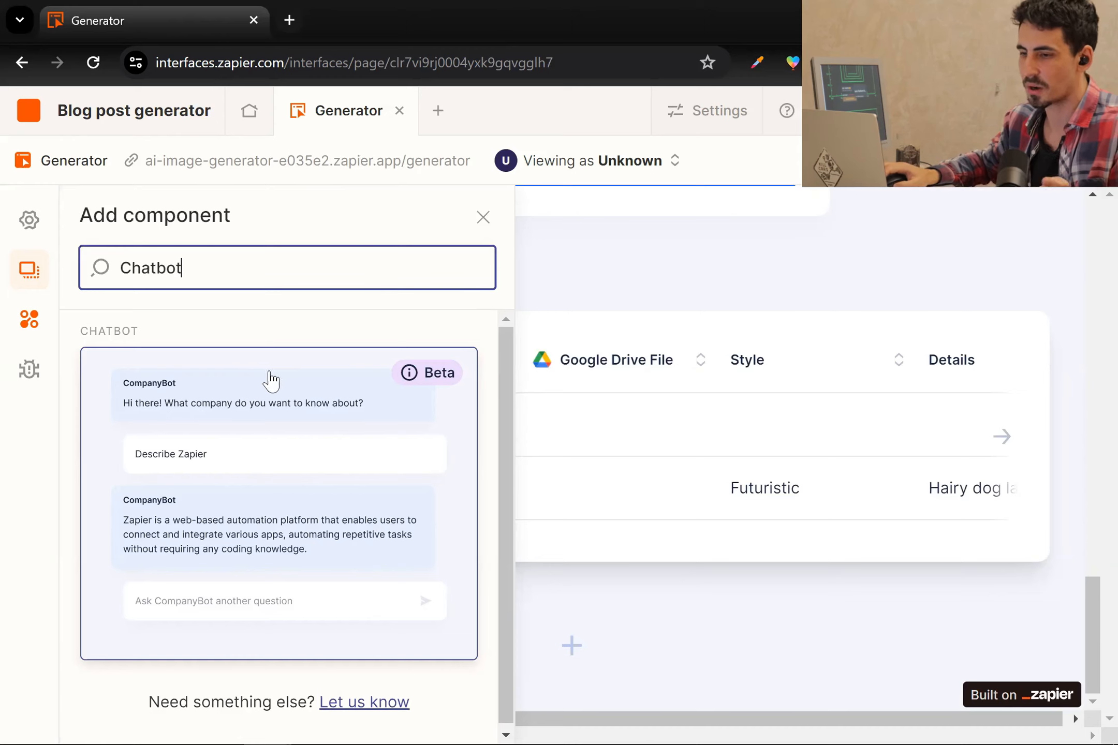
pyautogui.click(316, 472)
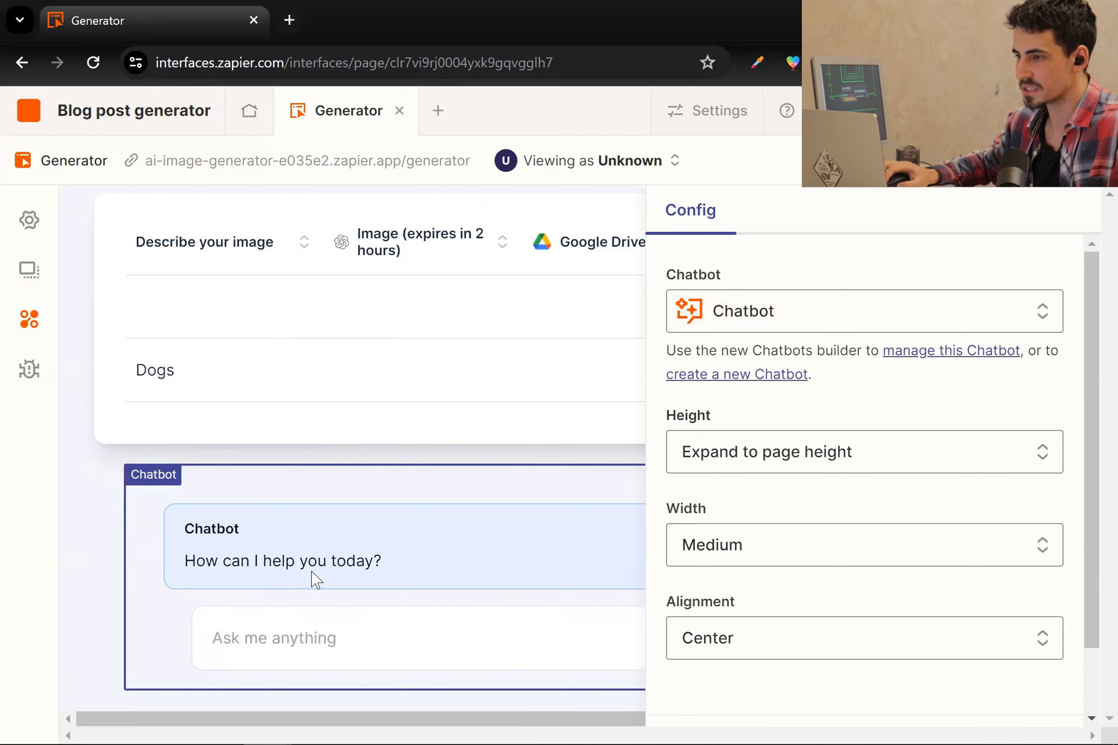
# Step: Review the Chatbot component's configuration and open the chatbot for management in the Chatbots builder
pyautogui.scroll(-2, 880, 507)
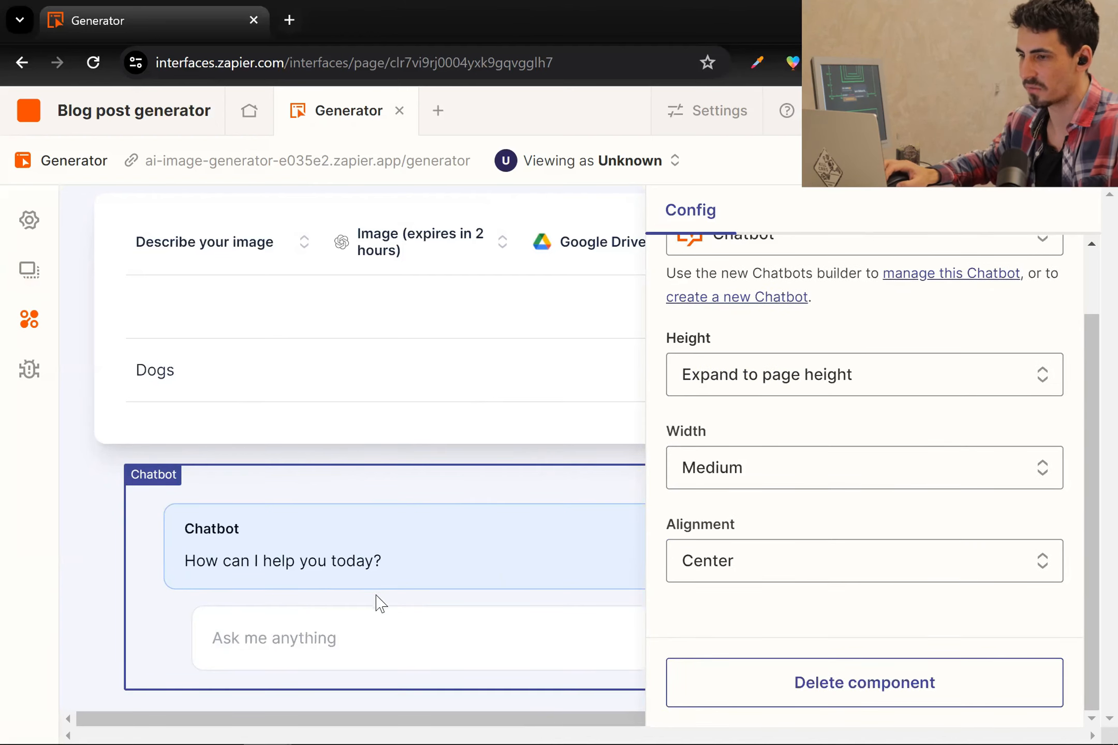
pyautogui.scroll(2, 673, 498)
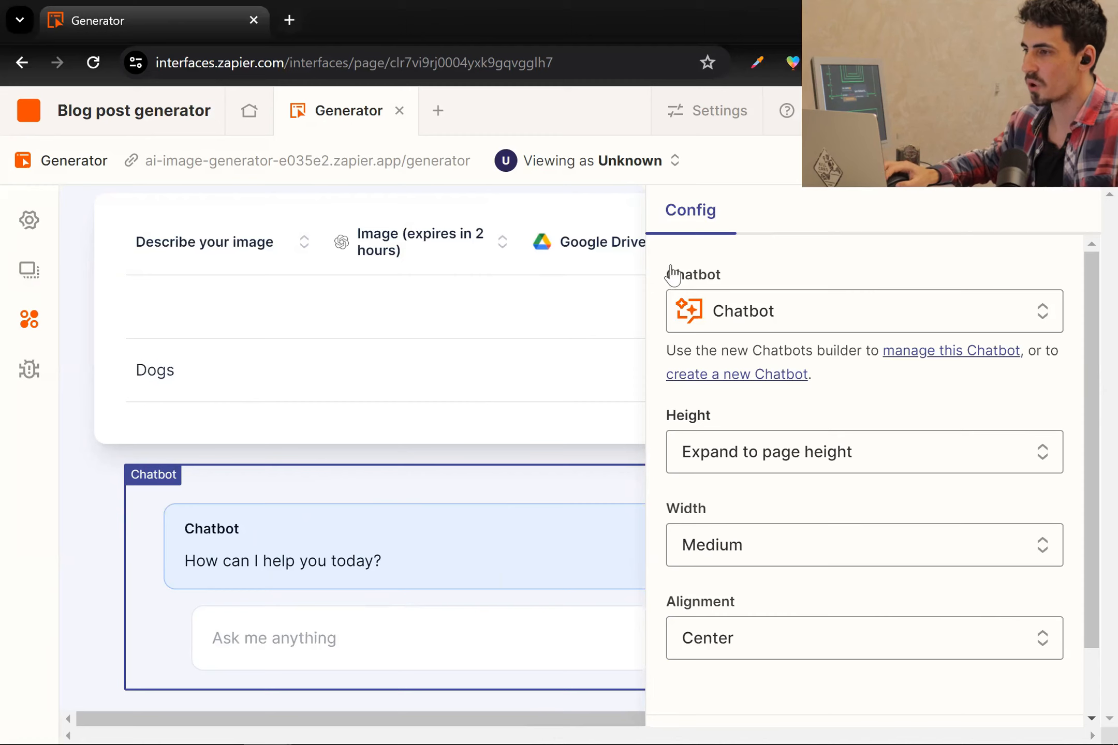
pyautogui.press('Escape')
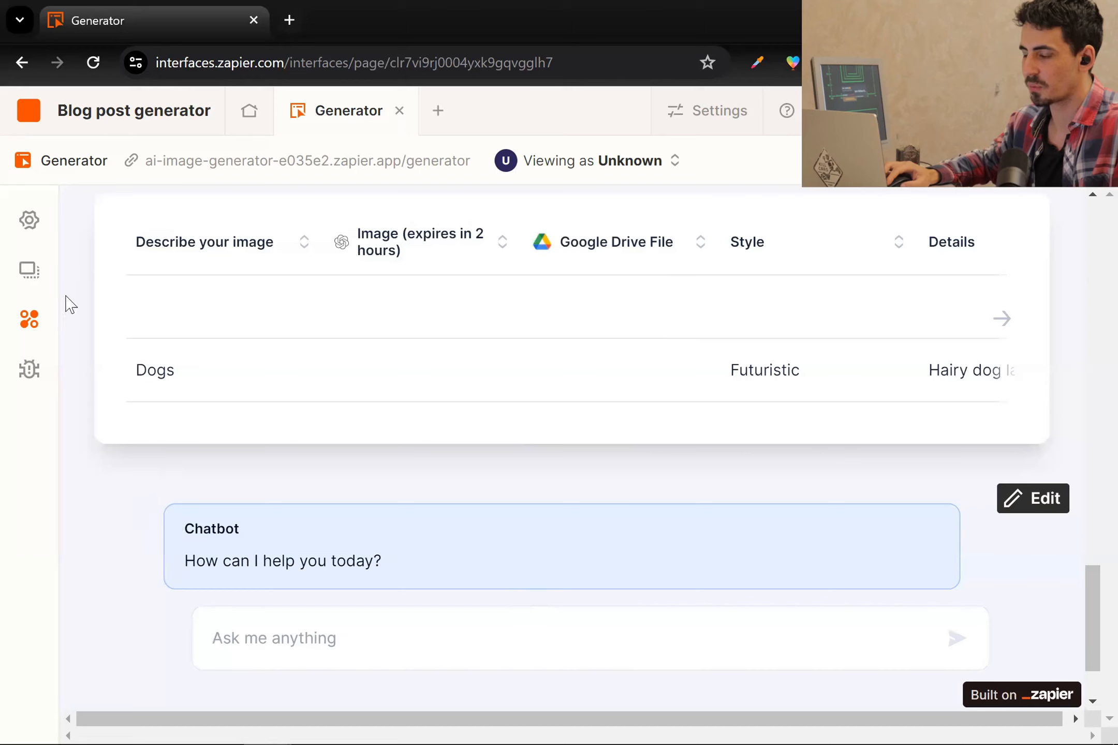
pyautogui.click(1040, 513)
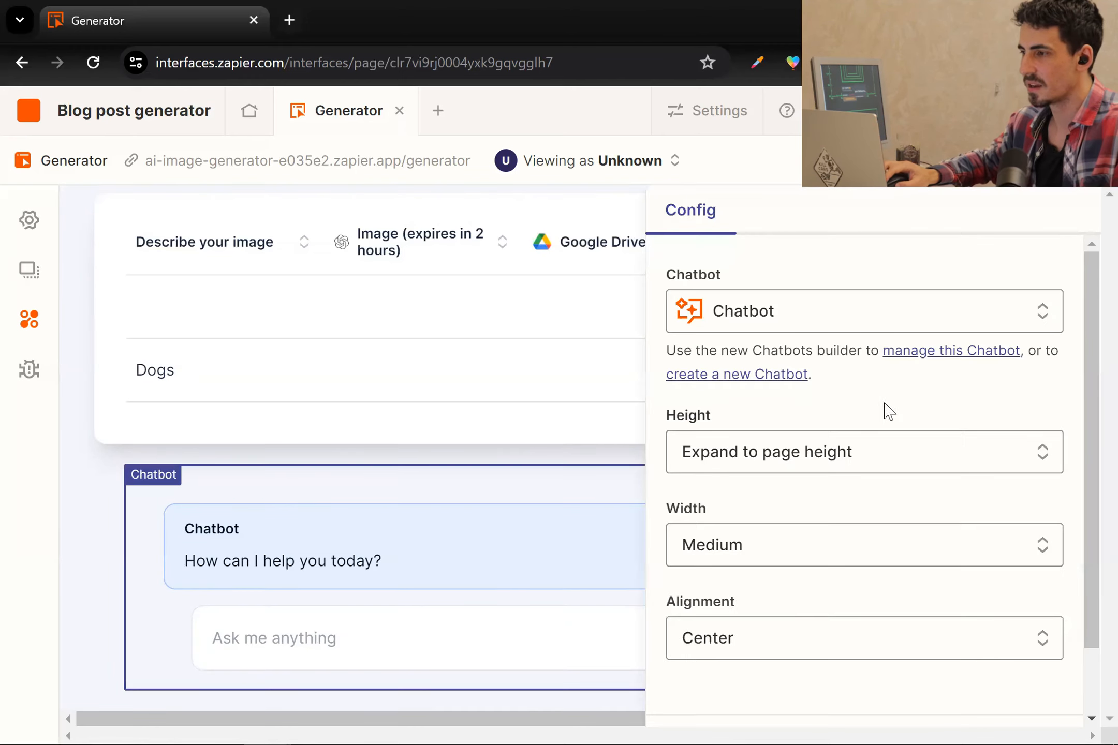
pyautogui.click(922, 357)
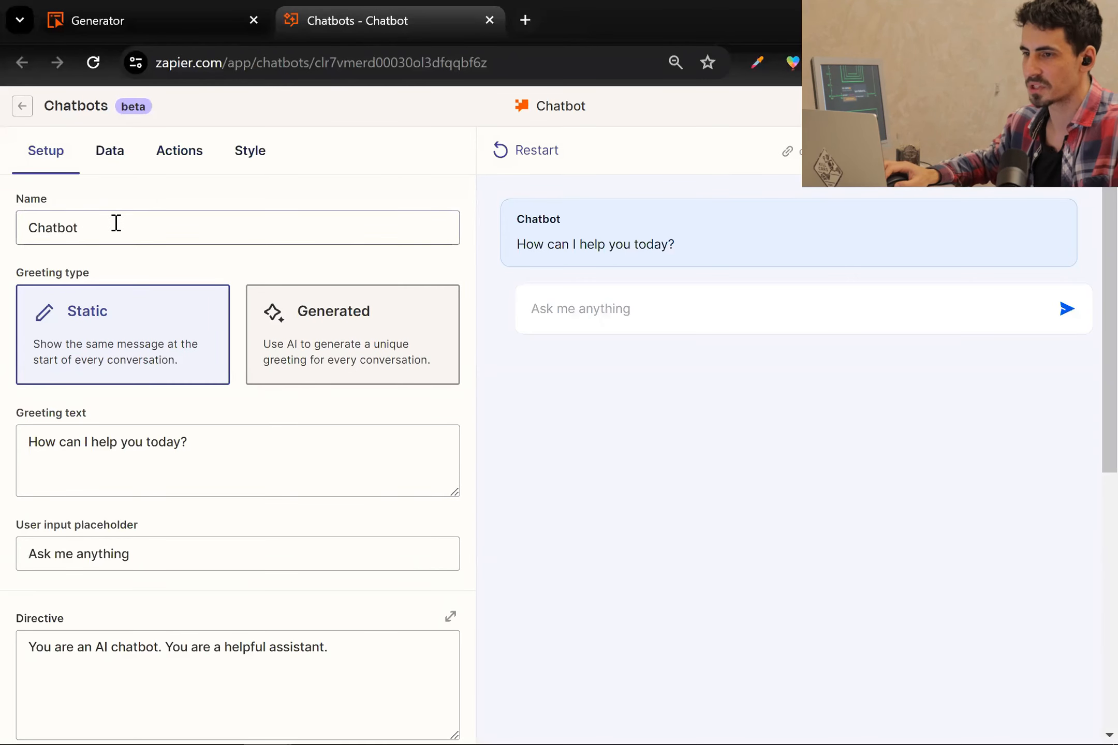
# Step: Set the chatbot's name to "Blog post generator"
pyautogui.doubleClick(116, 223)
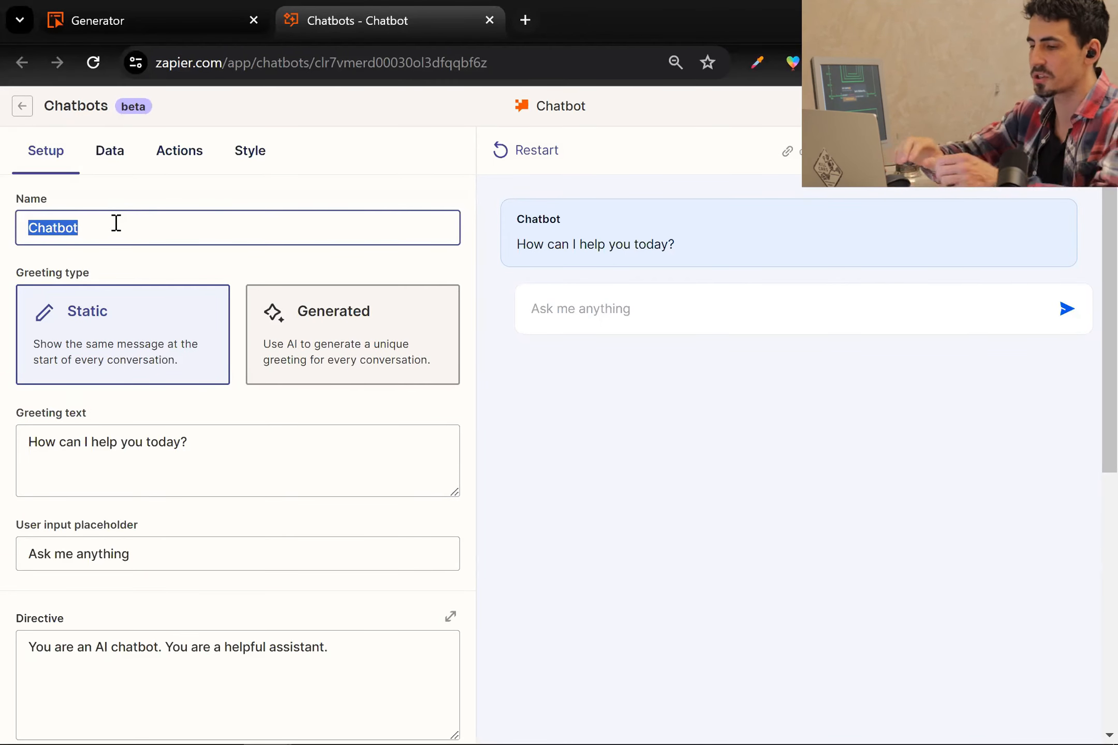
pyautogui.write('Blog post')
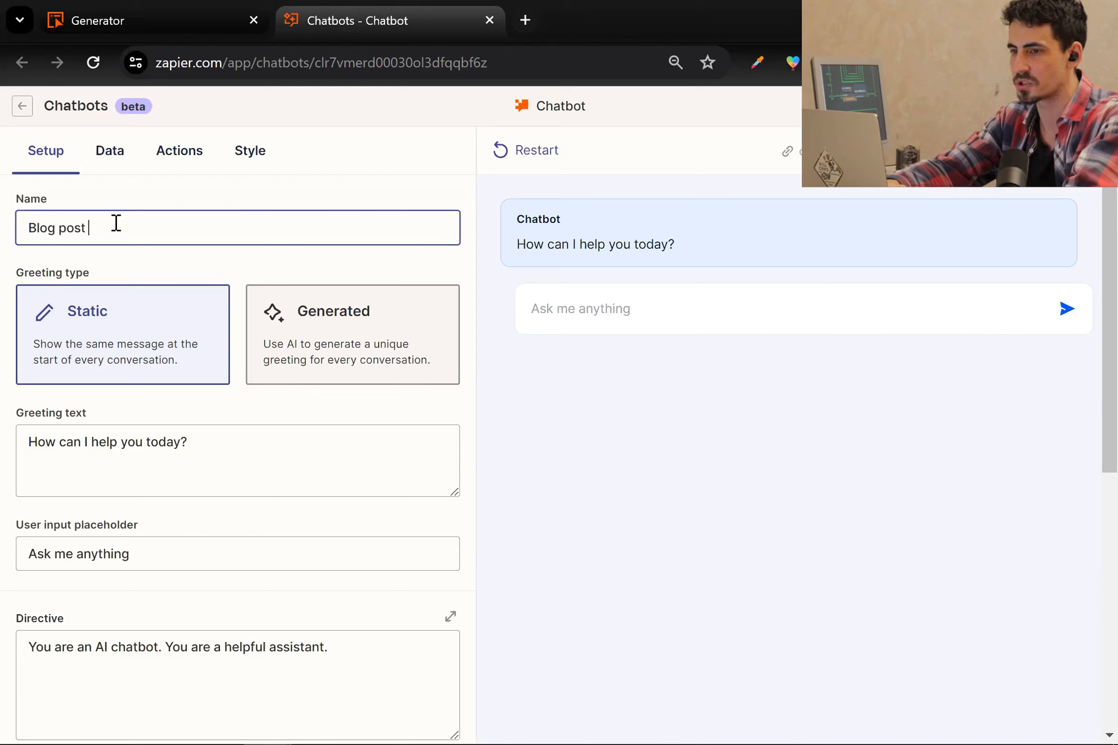
pyautogui.write(' generator')
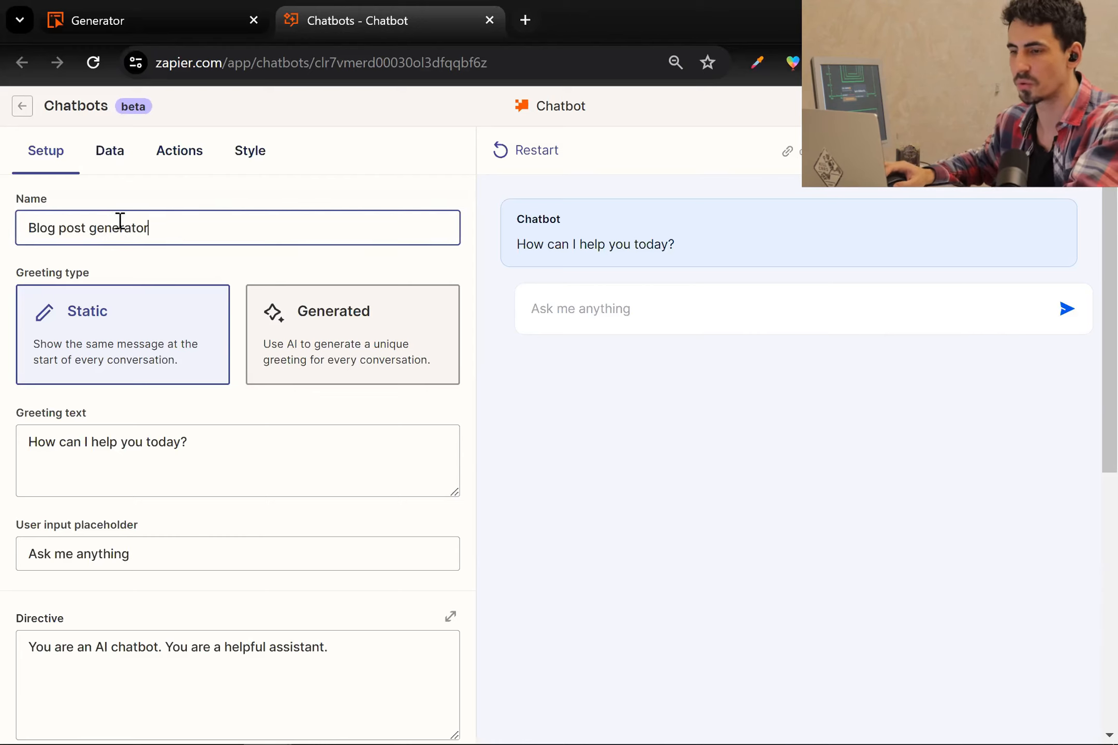
# Step: Set the chatbot's greeting text to "What kind of blog post can I generate for you today"
pyautogui.click(214, 452)
pyautogui.hotkey('ctrl', 'a')
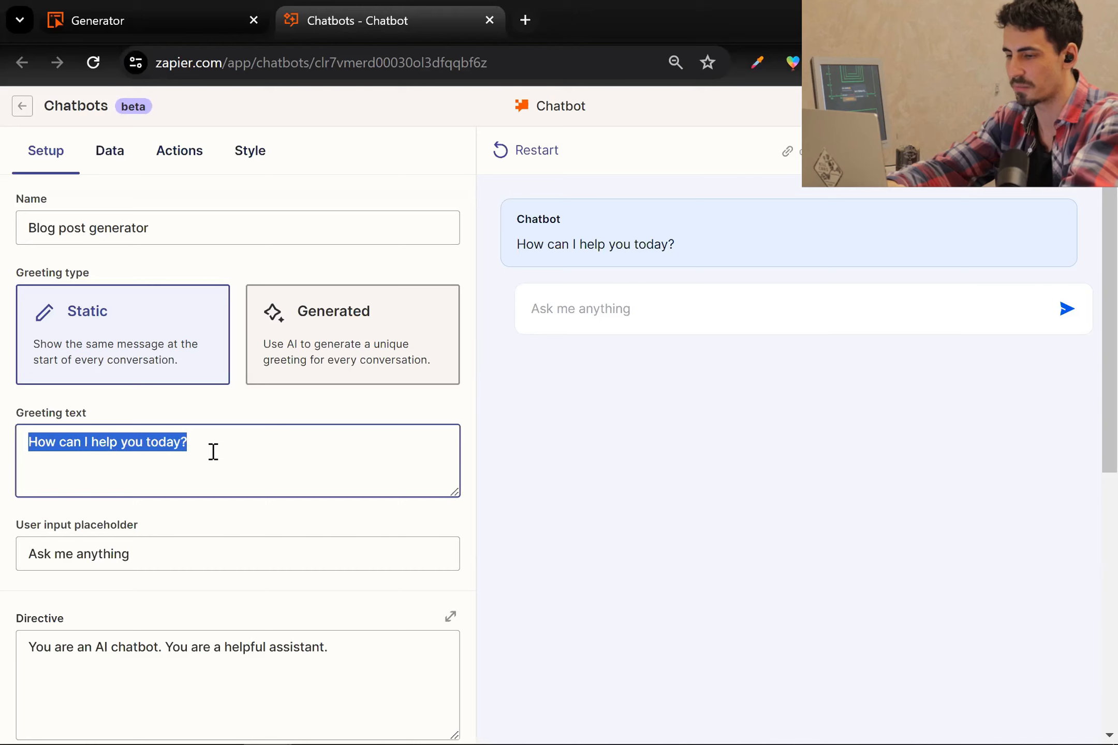
pyautogui.write('How ')
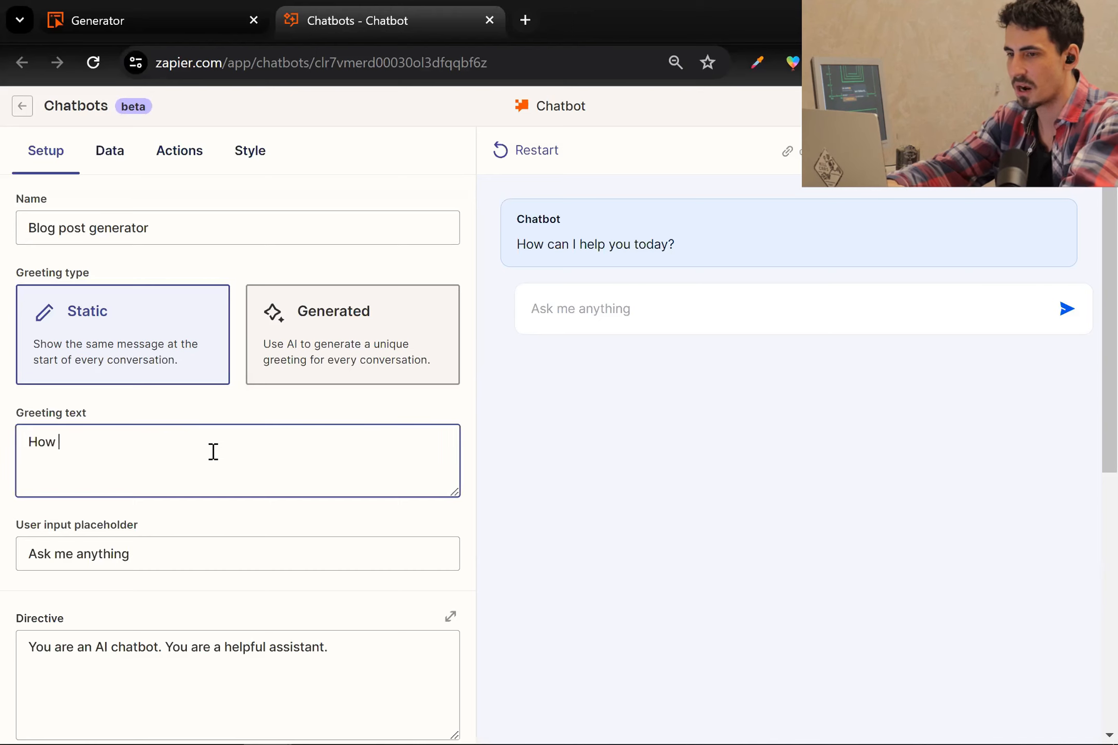
pyautogui.write('can')
pyautogui.hotkey('ctrl', 'a')
pyautogui.write('W')
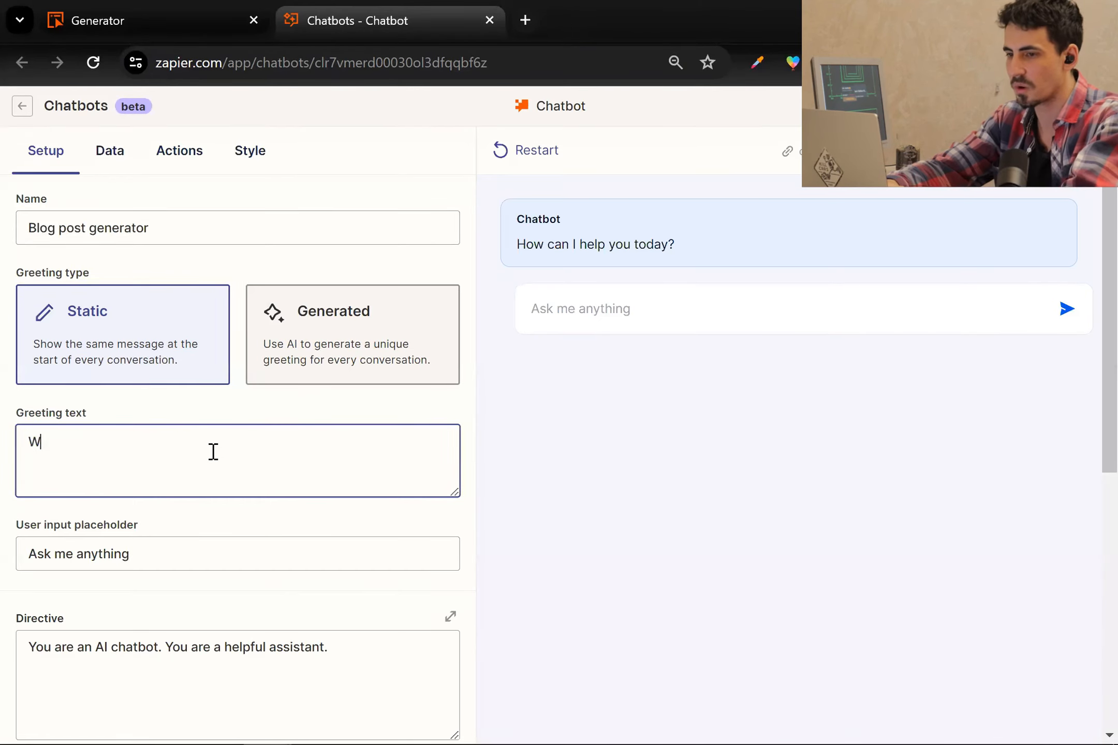
pyautogui.write('hat kind of blog post')
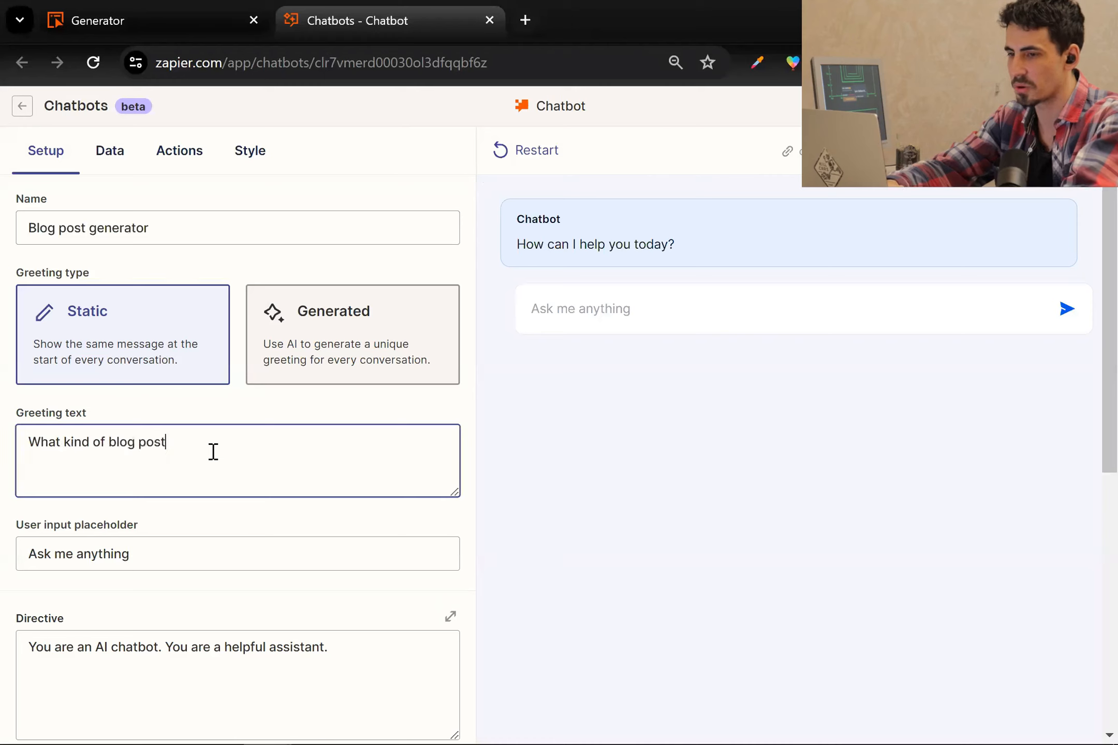
pyautogui.write(' can I generate for you today')
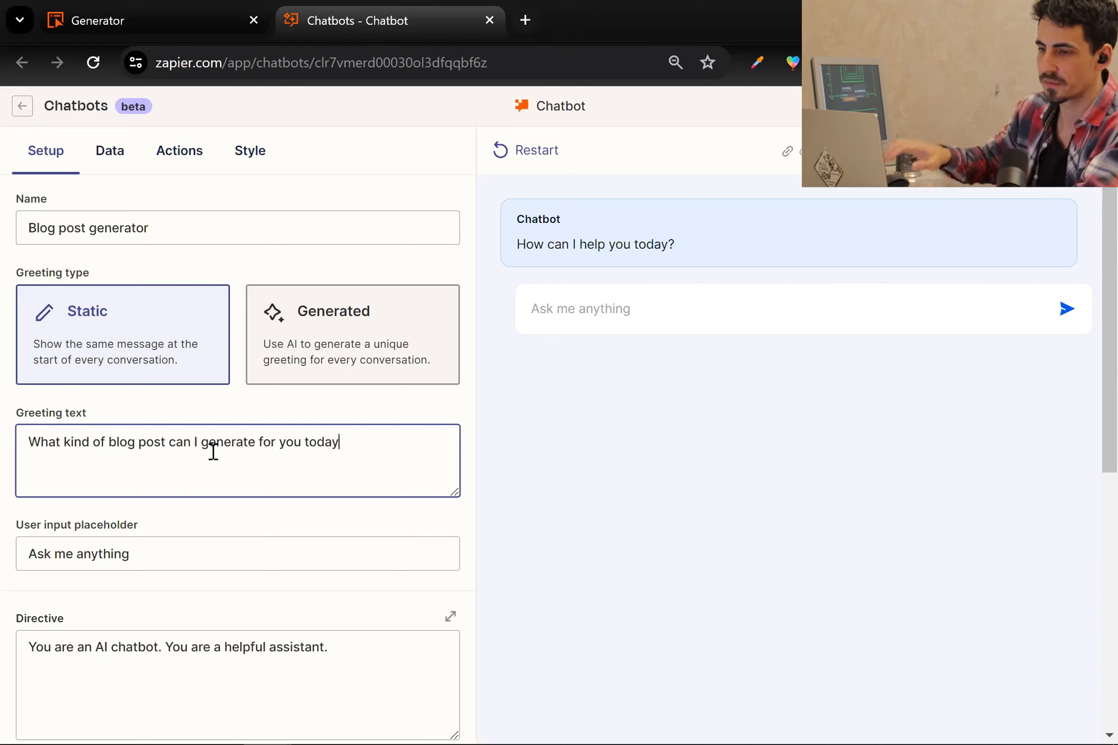
# Step: Set the user input placeholder to "Insert blog post topic here."
pyautogui.doubleClick(220, 560)
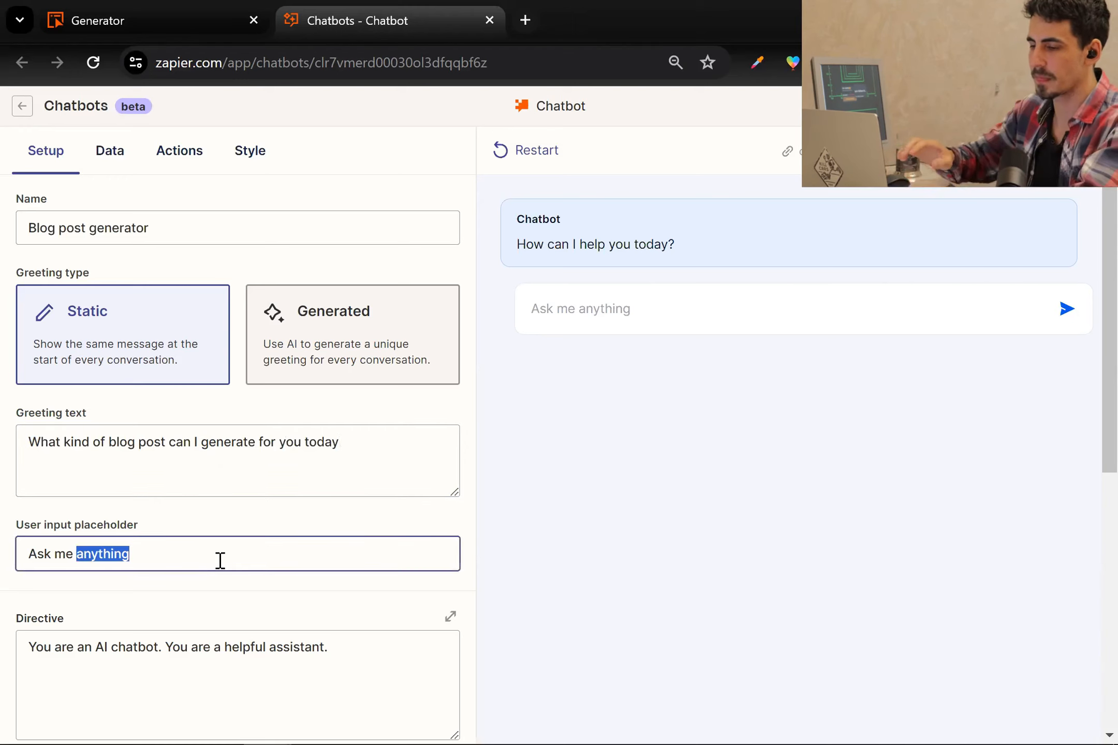
pyautogui.hotkey('ctrl', 'a')
pyautogui.write('Blog p')
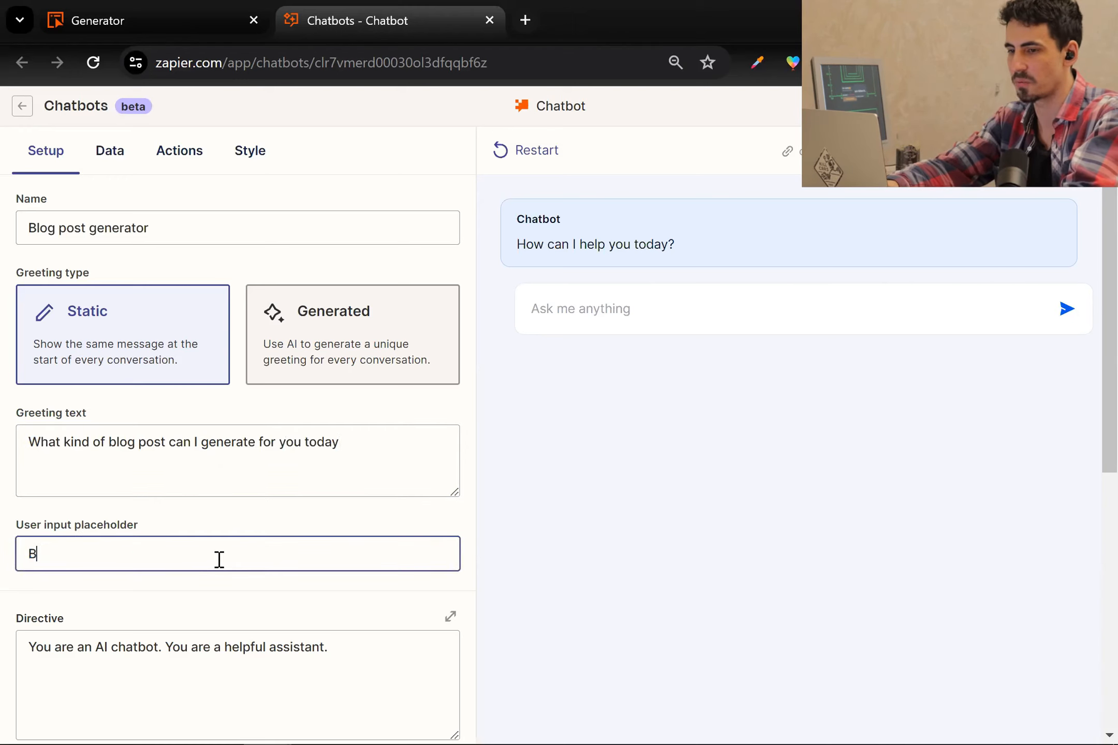
pyautogui.write('nsert blog post ')
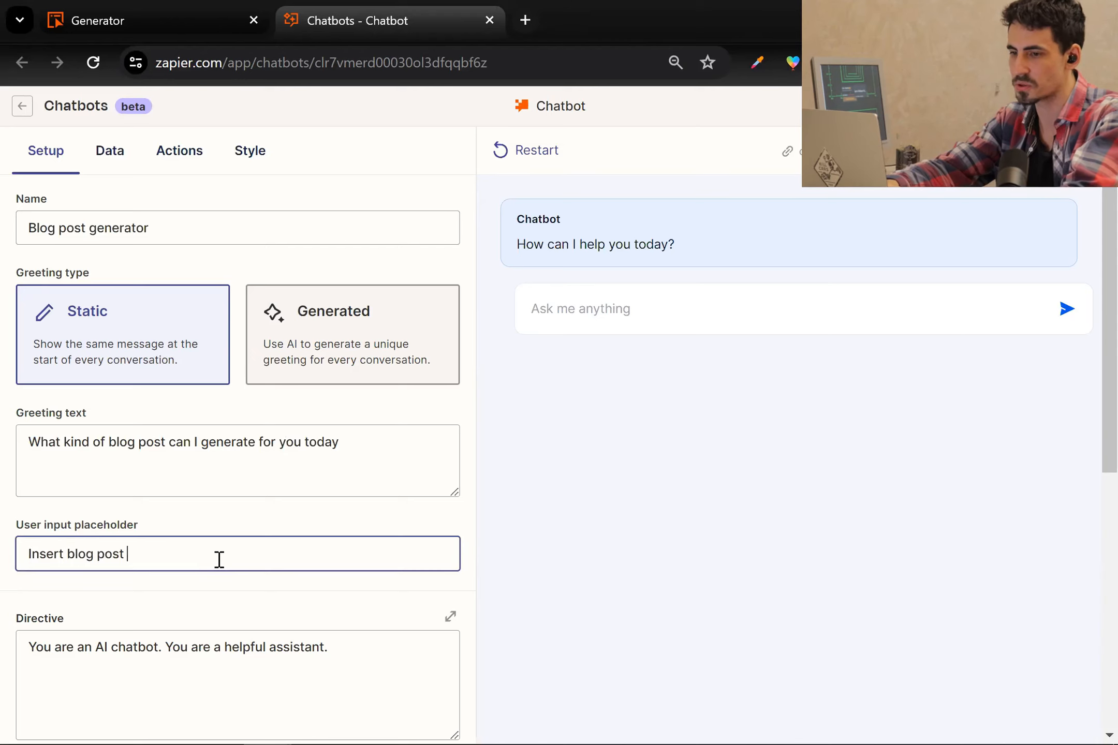
pyautogui.write('dotopic ')
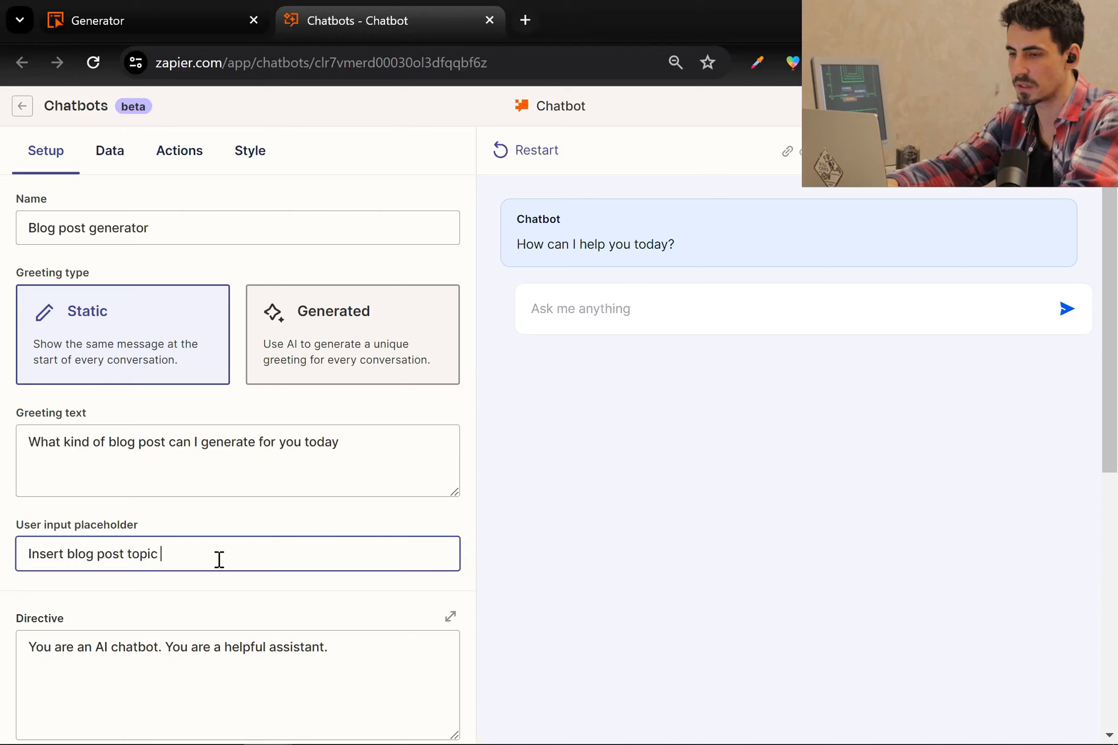
pyautogui.write('here.')
# Step: Replace the chatbot's directive with the full blog post prompt copied from Untitled.txt in Notepads
pyautogui.scroll(-2, 219, 560)
pyautogui.tripleClick(219, 561)
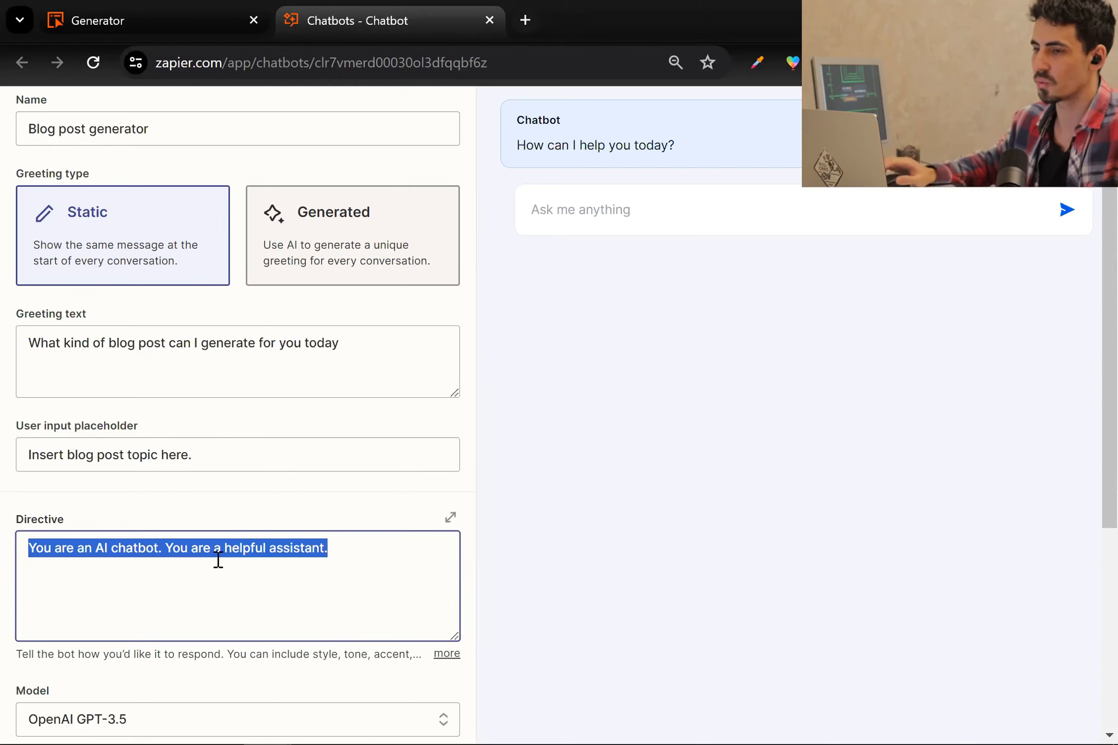
pyautogui.click(218, 560)
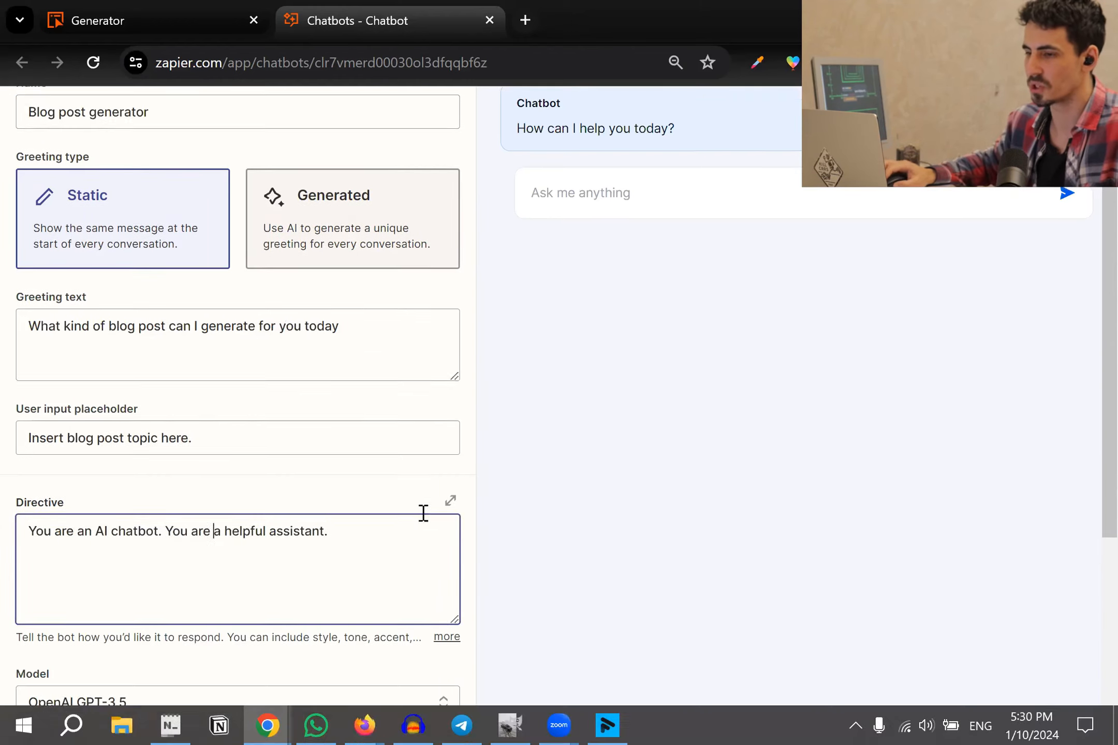
pyautogui.scroll(-2, 350, 459)
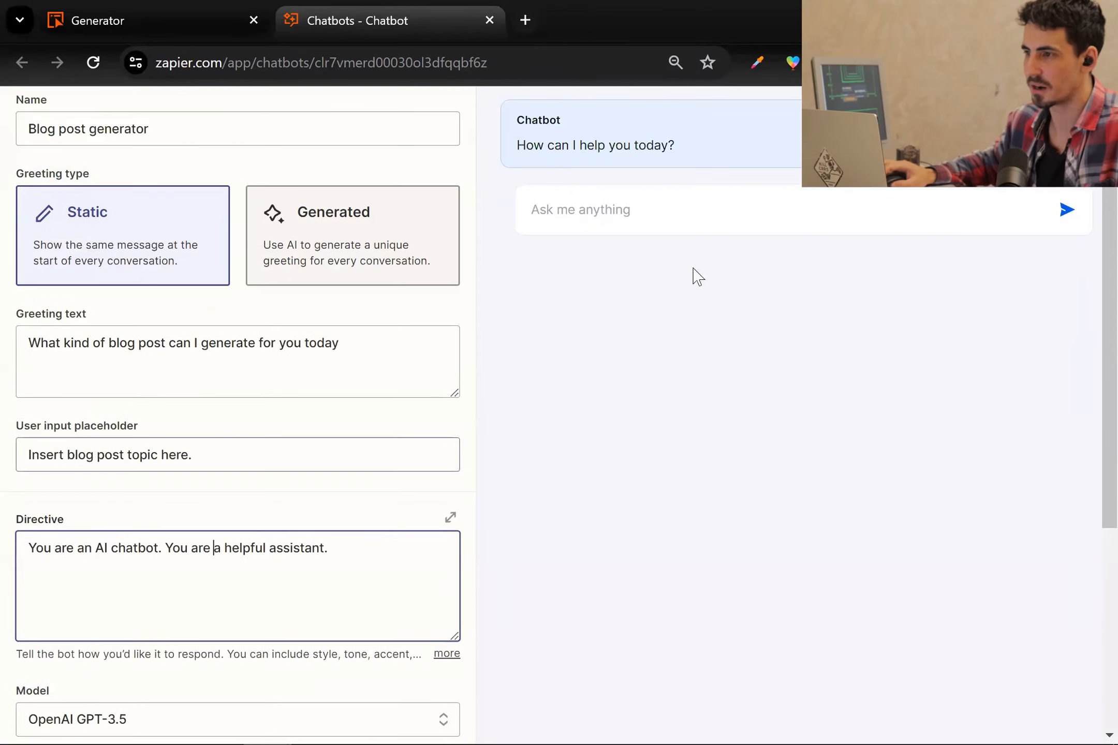
pyautogui.scroll(2, 697, 277)
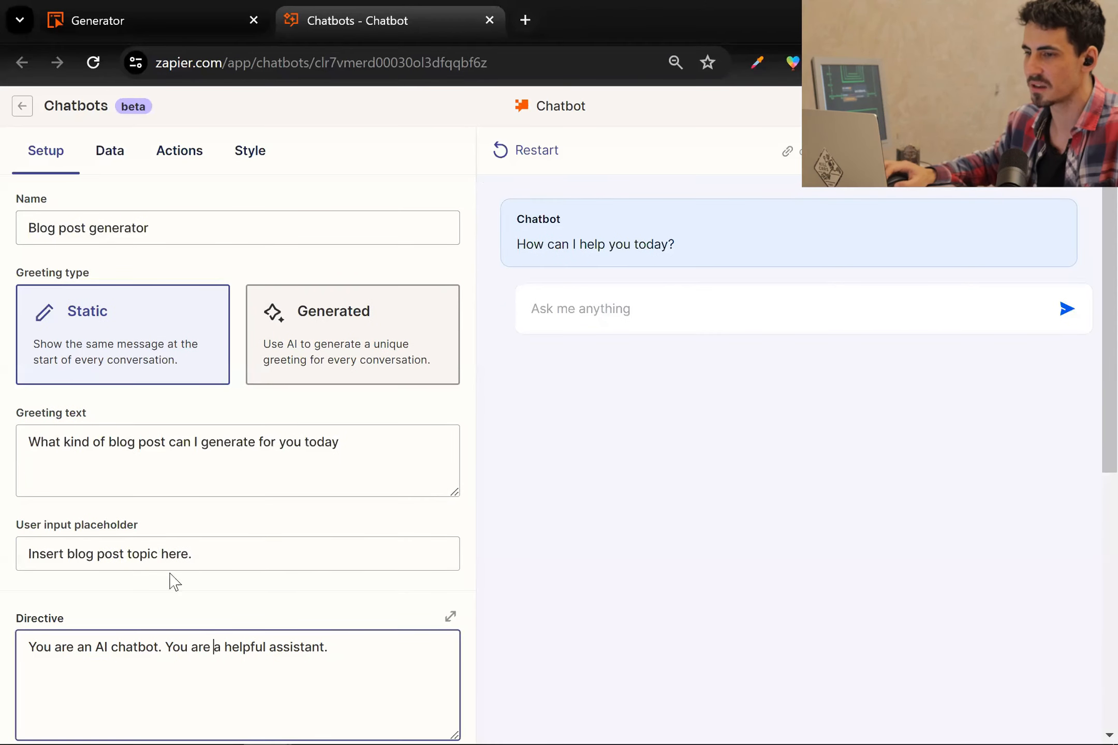
pyautogui.scroll(-5, 192, 480)
pyautogui.click(419, 356)
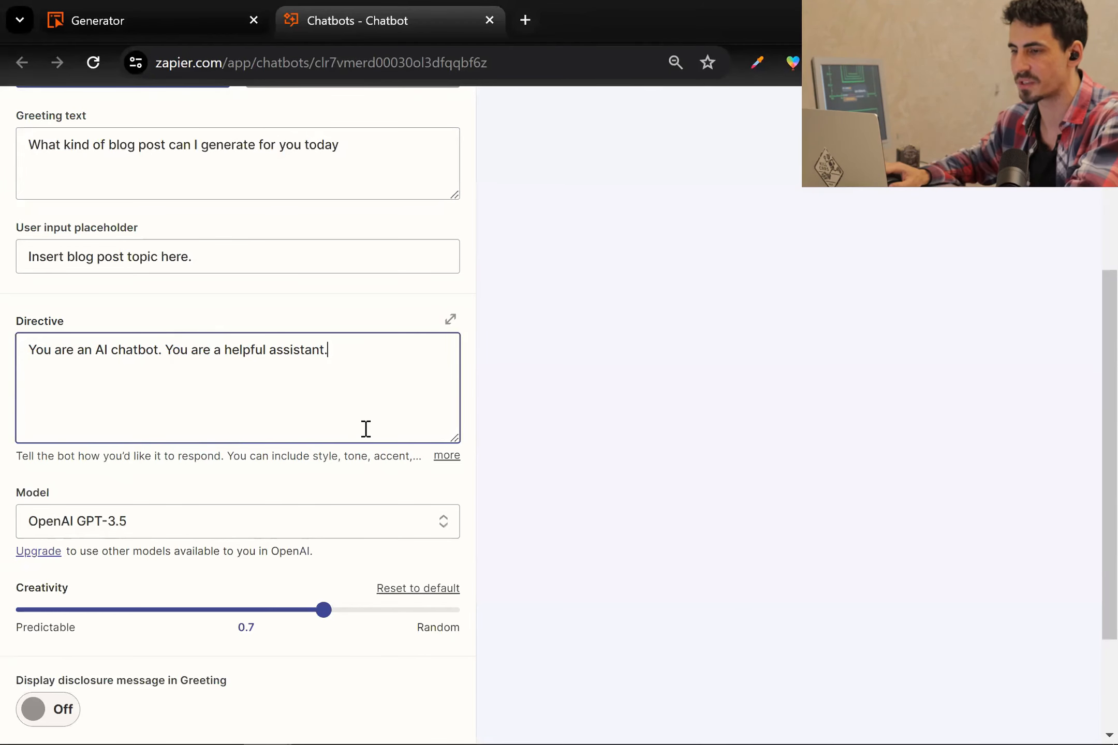
pyautogui.hotkey('alt', 'Tab')
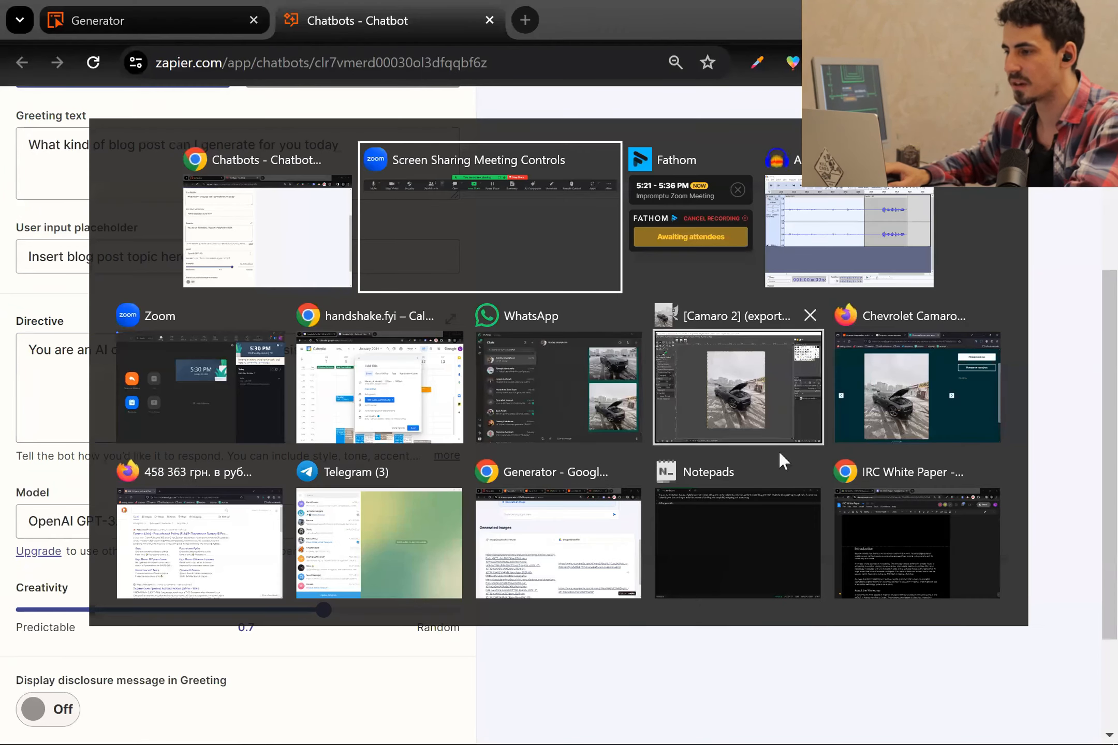
pyautogui.click(768, 513)
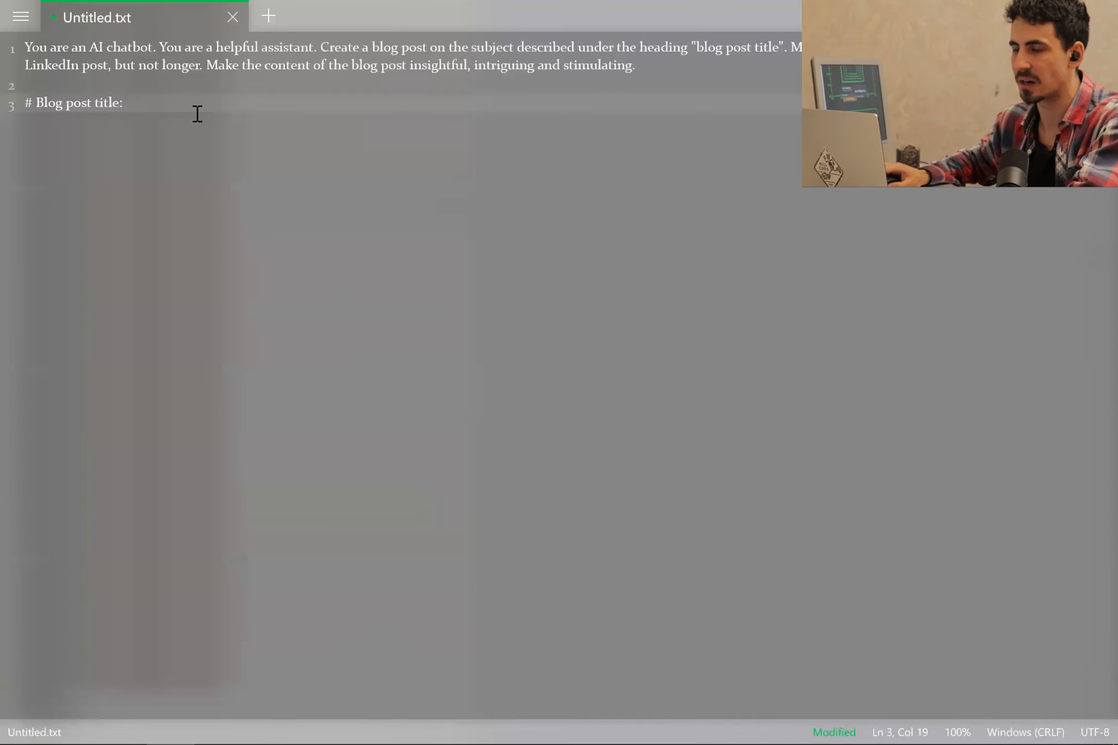
pyautogui.hotkey('ctrl', 'a')
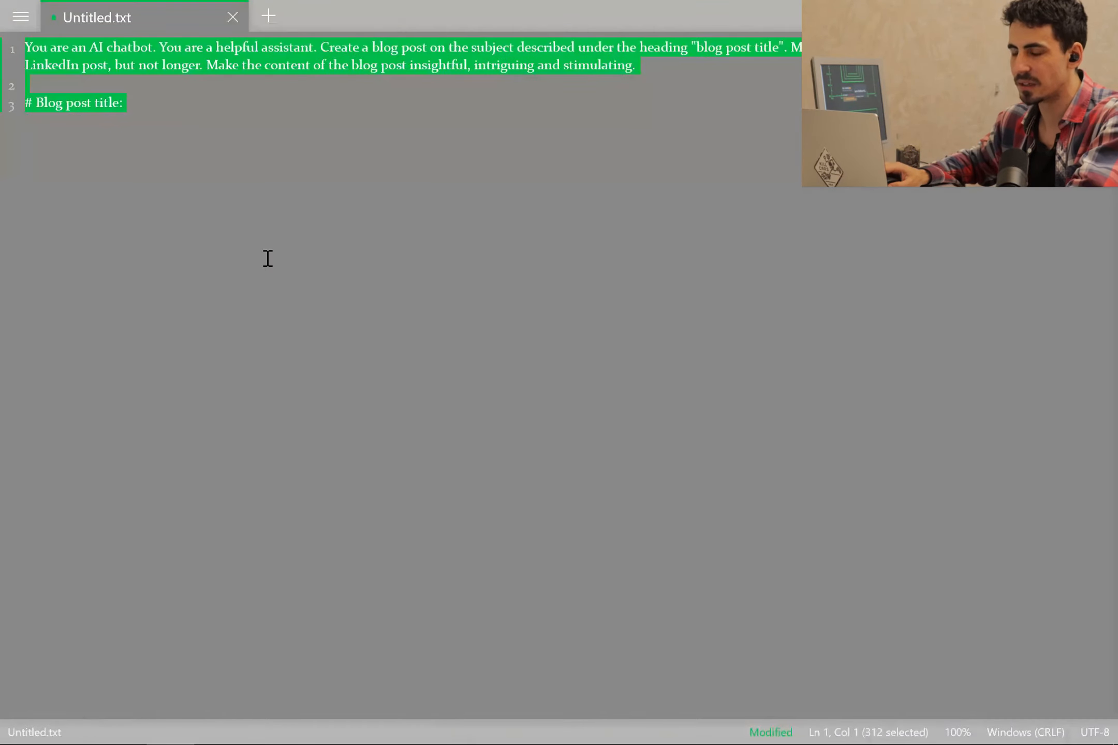
pyautogui.hotkey('alt', 'Tab')
pyautogui.hotkey('ctrl', 'a')
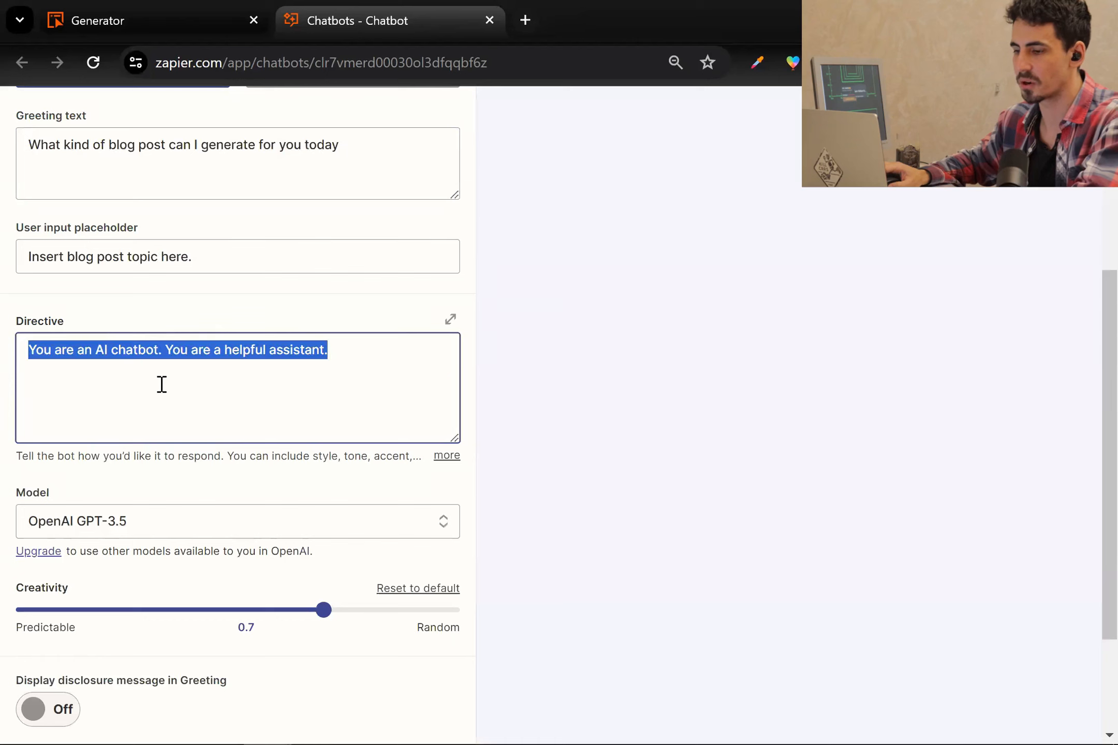
pyautogui.write('You are an AI chatbot. You are a helpful assistant. Create a blog post on the subject described under the heading "blog post title". Make the blog post long enough to be featured in a LinkedIn post, but not longer. Make the content of the blog post insightful, intriguing and stimulating.  # Blog post title:')
# Step: Read through the directive, from the blog post subject and LinkedIn length instructions to the "# Blog post title:" heading
pyautogui.scroll(2, 200, 395)
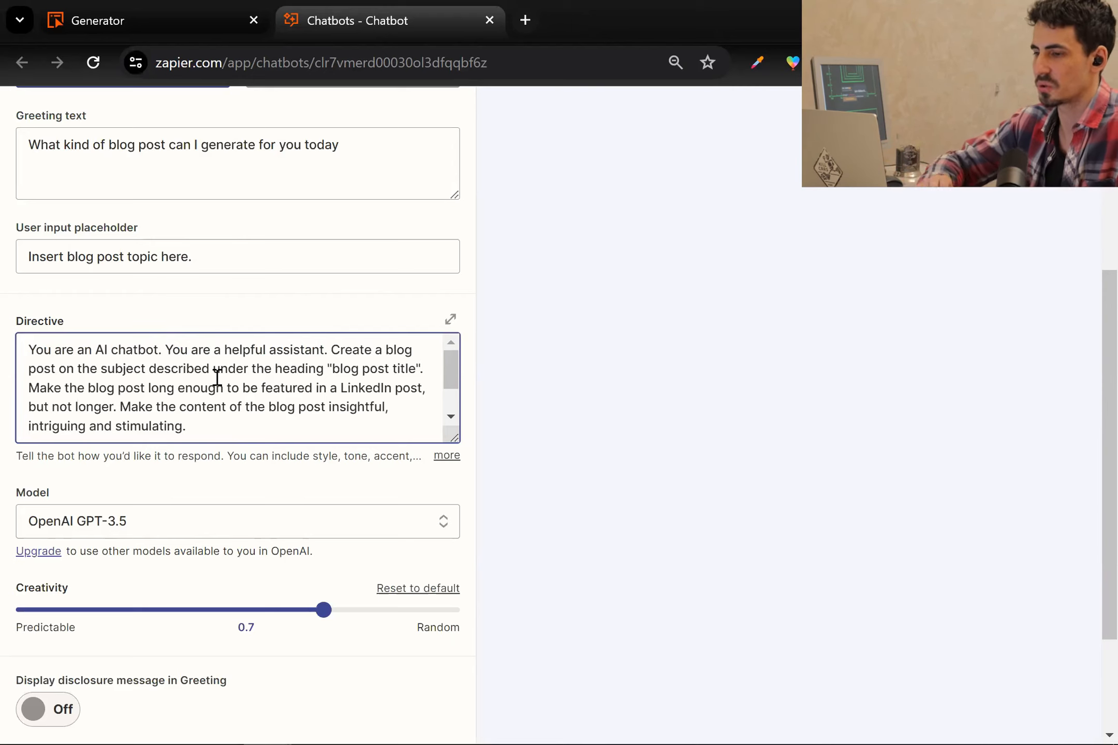
pyautogui.click(78, 376)
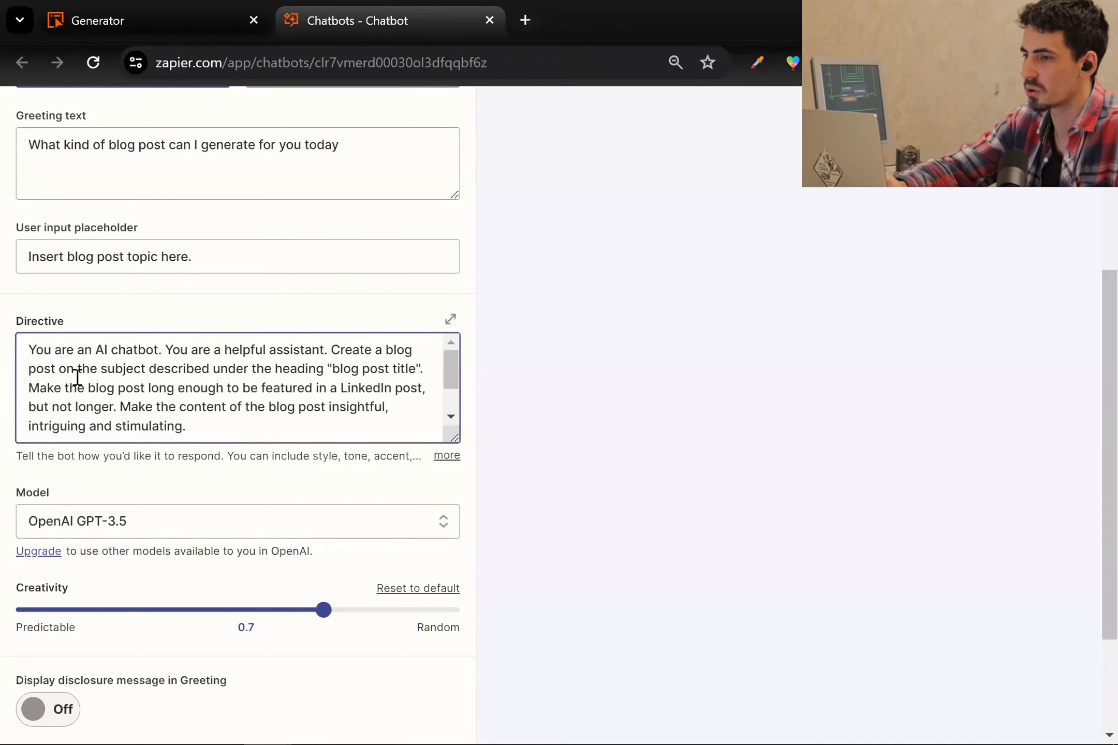
pyautogui.hotkey('ctrl', 'End')
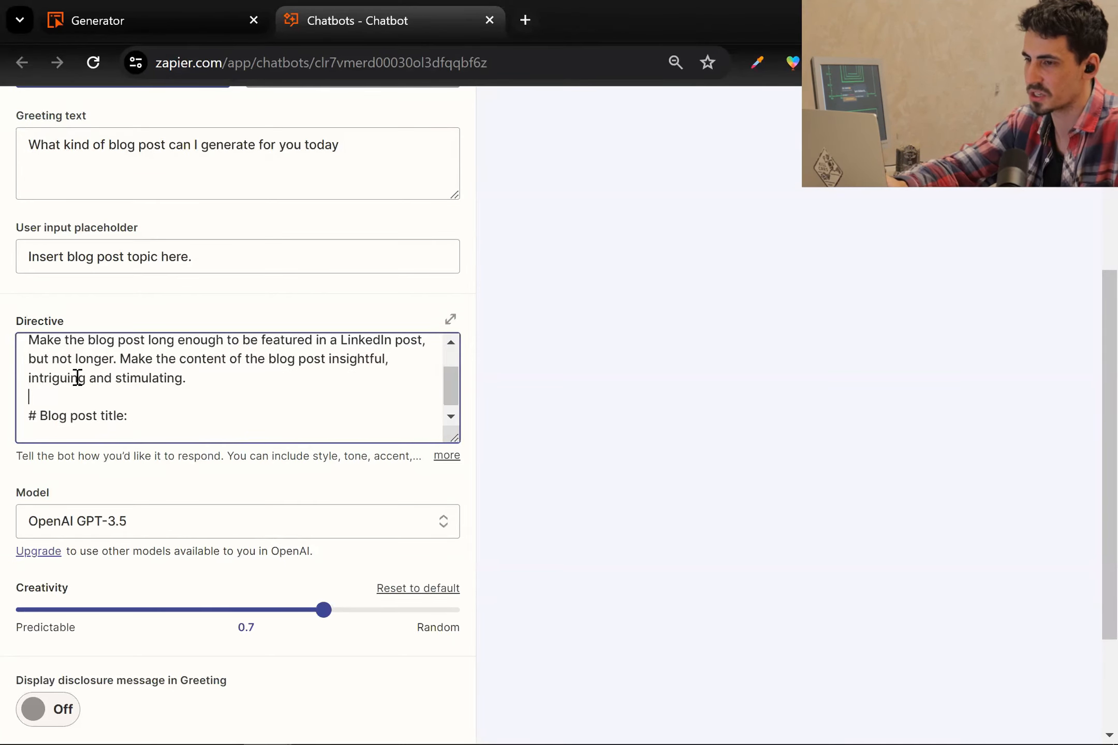
pyautogui.hotkey('ctrl', 'Home')
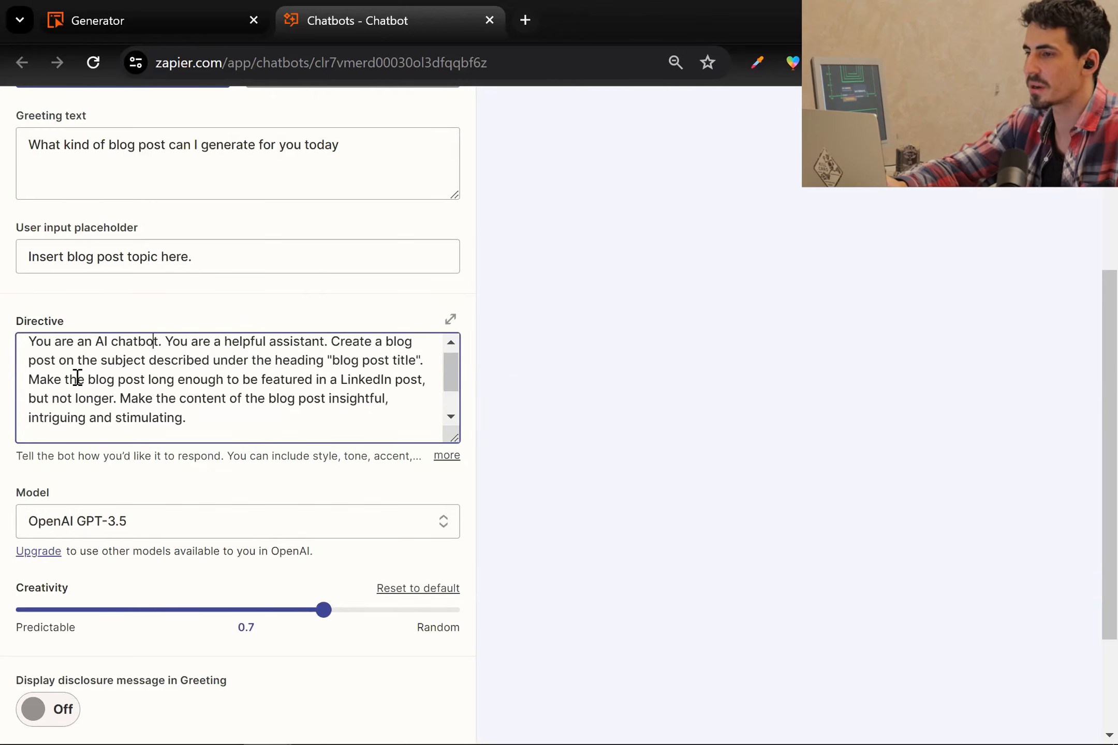
pyautogui.press('Right')
pyautogui.press('Right')
pyautogui.press('Right')
pyautogui.press('Right')
pyautogui.press('Right')
pyautogui.press('Right')
pyautogui.press('Right')
pyautogui.press('Right')
pyautogui.press('Right')
pyautogui.press('Right')
pyautogui.press('Right')
pyautogui.press('Right')
pyautogui.press('Right')
pyautogui.press('Right')
pyautogui.press('Right')
pyautogui.press('Right')
pyautogui.press('Right')
pyautogui.press('Right')
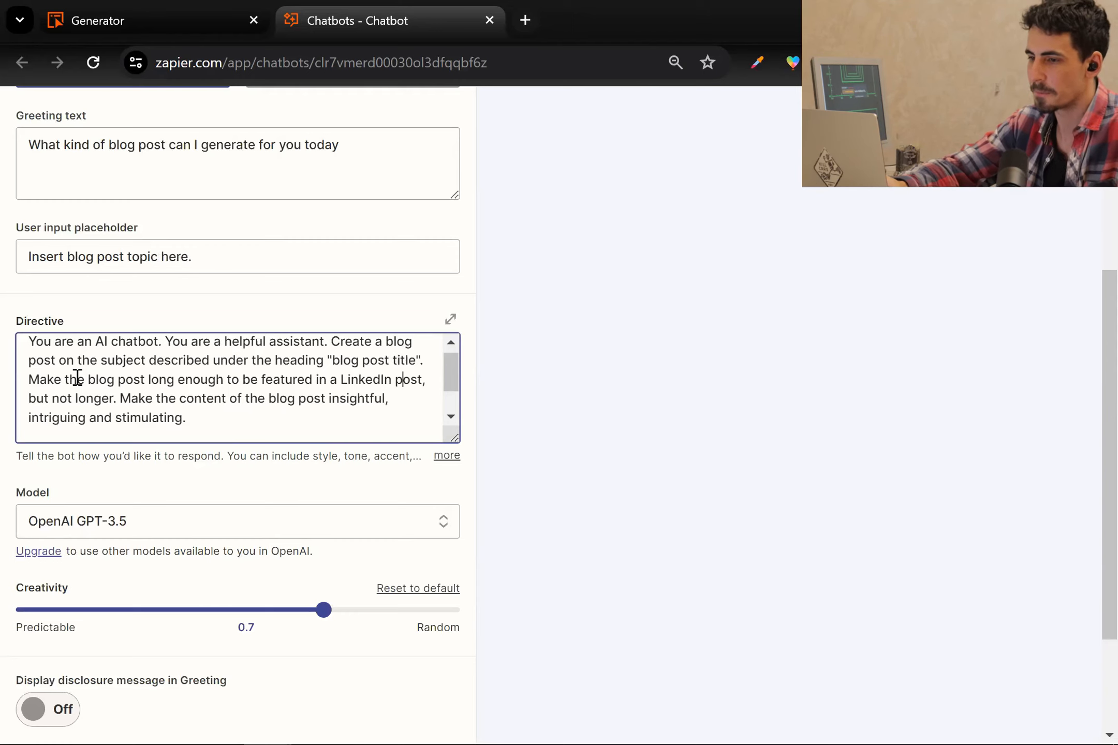
pyautogui.press('Return')
pyautogui.press('Return')
pyautogui.write('# Blog post title:')
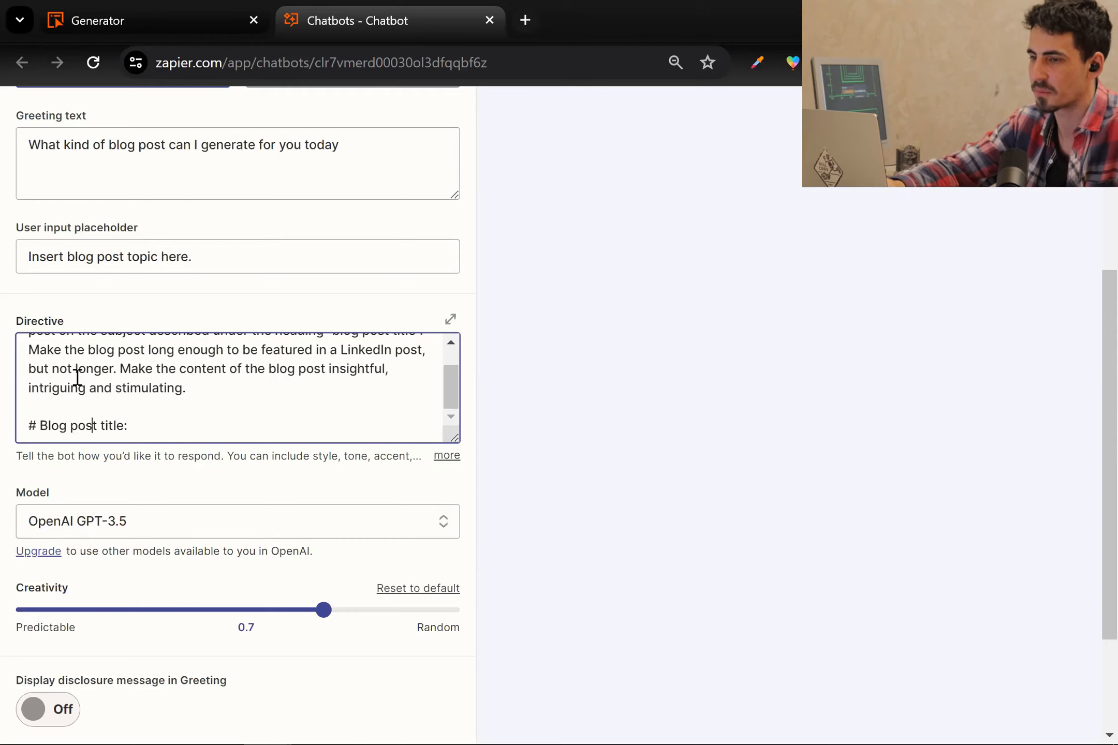
pyautogui.press('Home')
pyautogui.hotkey('shift', 'Right')
pyautogui.press('Left')
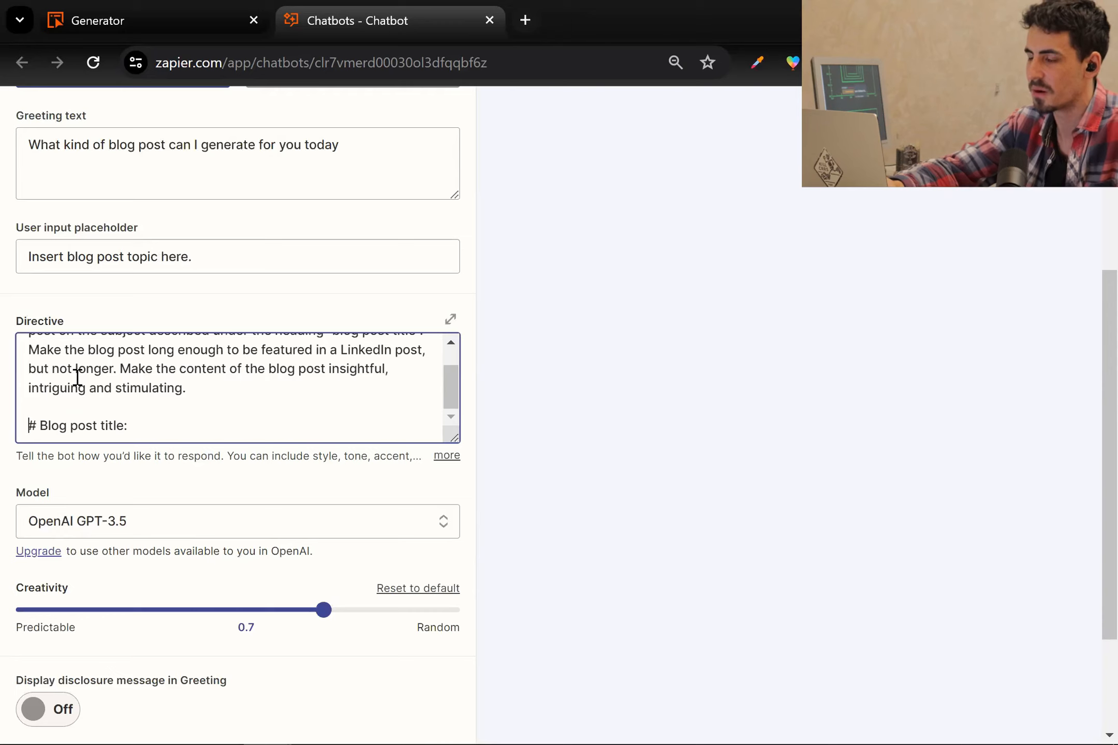
pyautogui.hotkey('shift', 'Right')
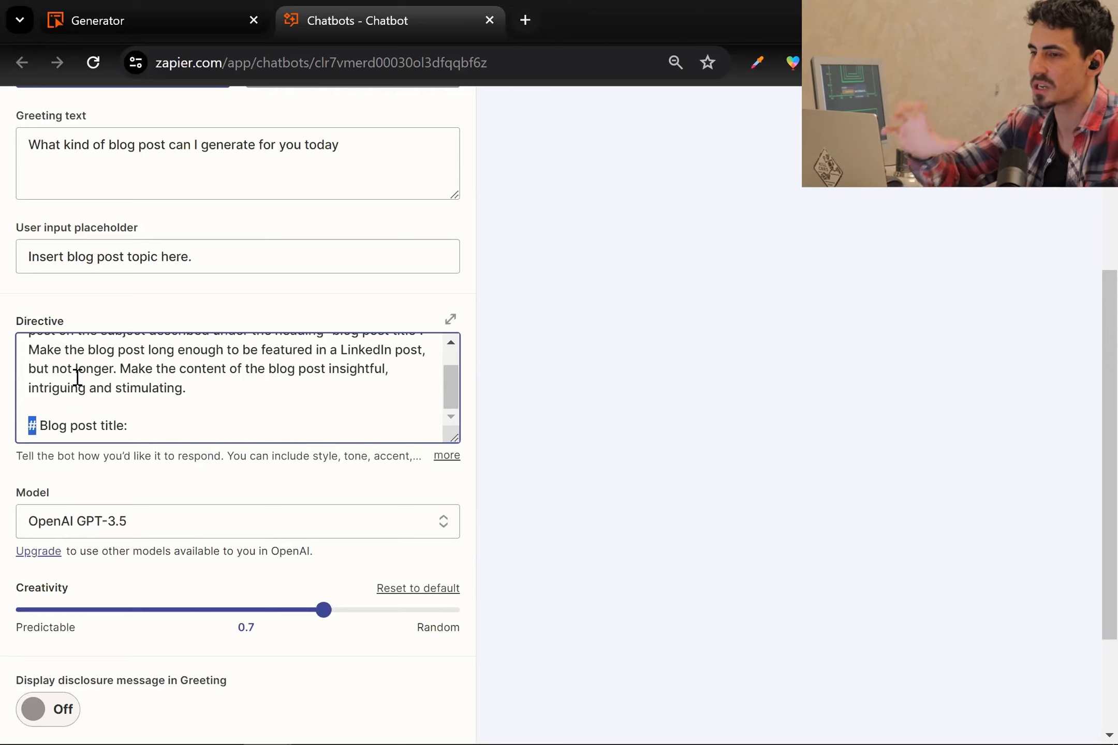
pyautogui.press('Right')
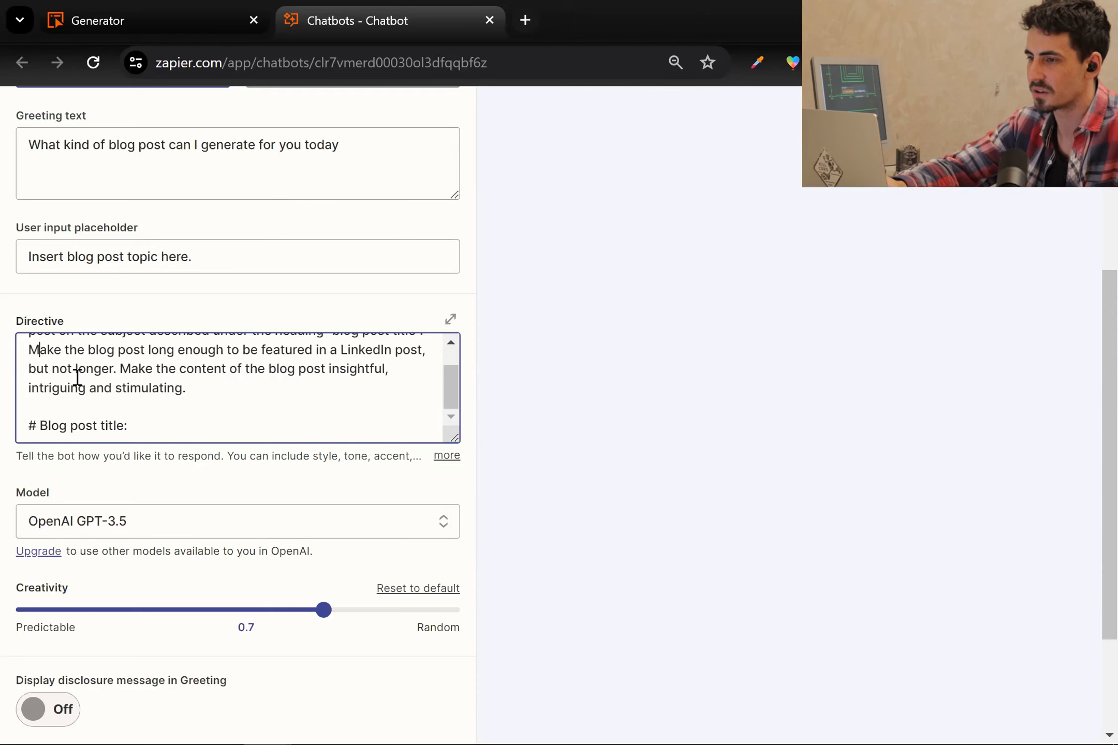
pyautogui.press('Up')
pyautogui.press('Up')
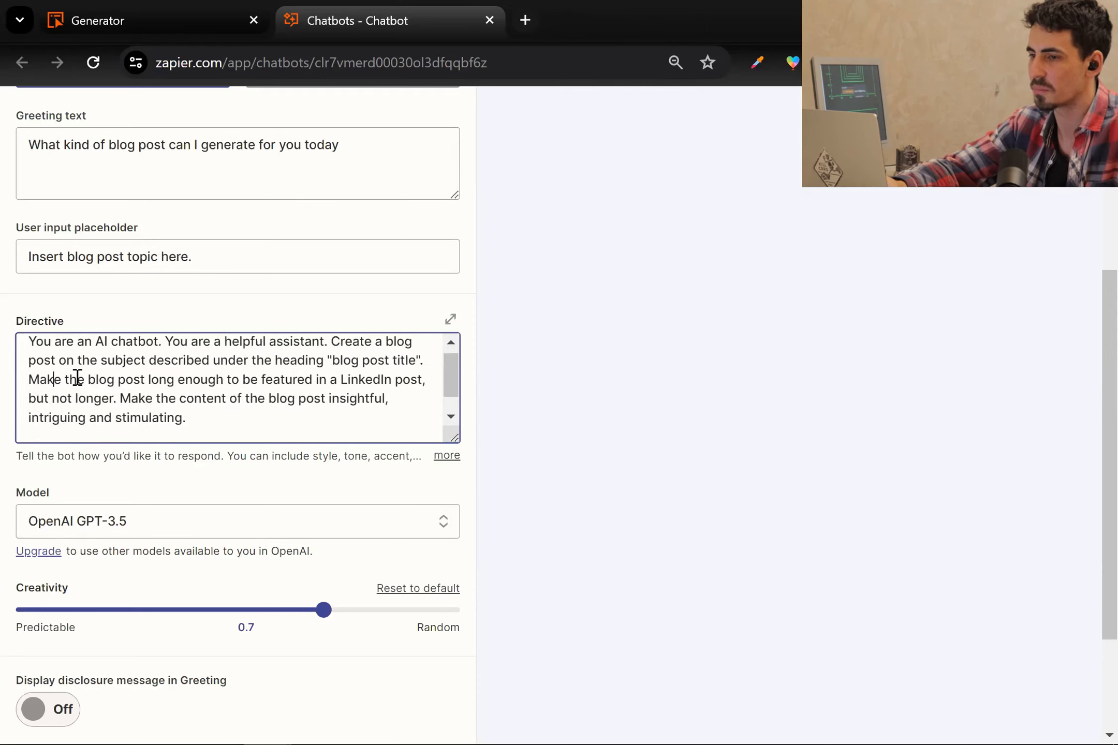
pyautogui.hotkey('ctrl', 'End')
pyautogui.hotkey('shift', 'Up')
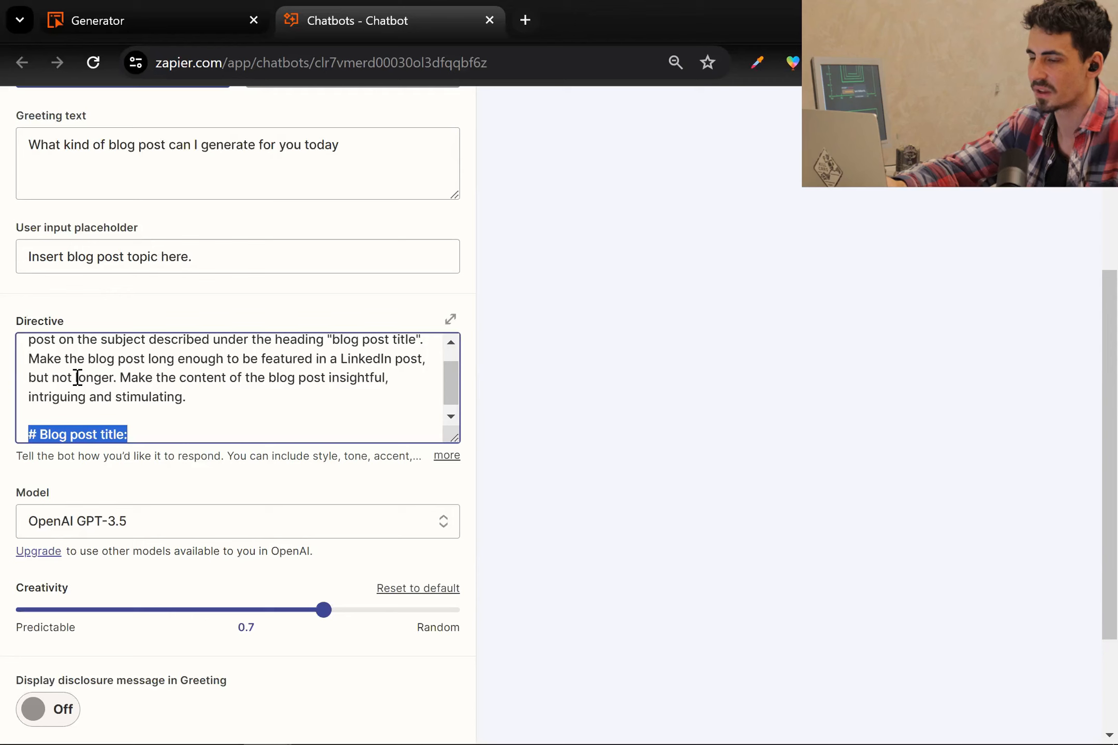
# Step: Extend the directive's length instruction so it reads "but not longer, about 255 characters."
pyautogui.press('Right')
pyautogui.press('Up')
pyautogui.press('Up')
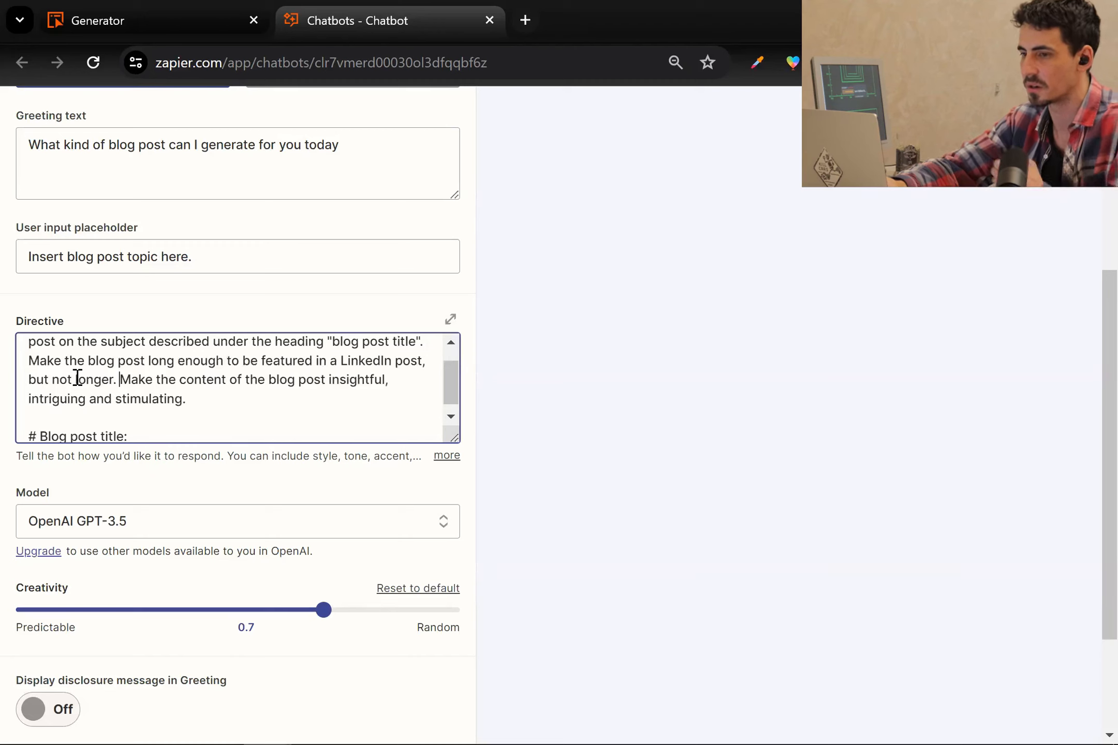
pyautogui.hotkey('ctrl', 'z')
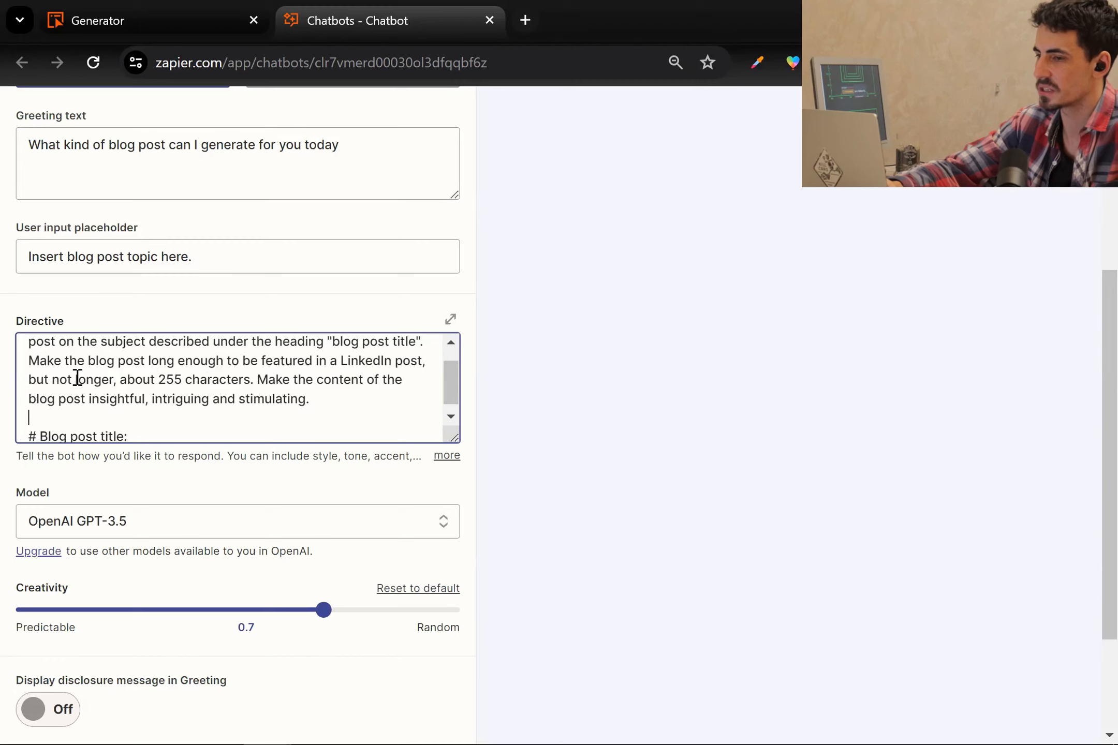
# Step: Check the chatbot on the Generator page and add a new line below "# Blog post title:" in the directive
pyautogui.press('Down')
pyautogui.press('End')
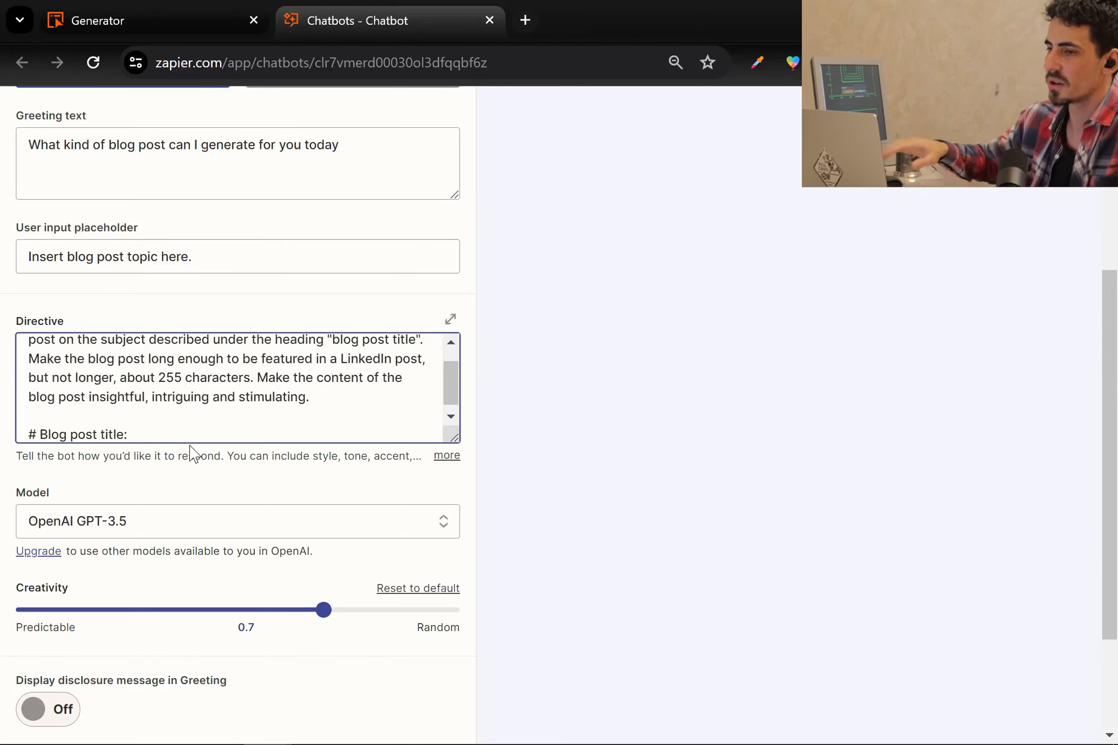
pyautogui.click(171, 26)
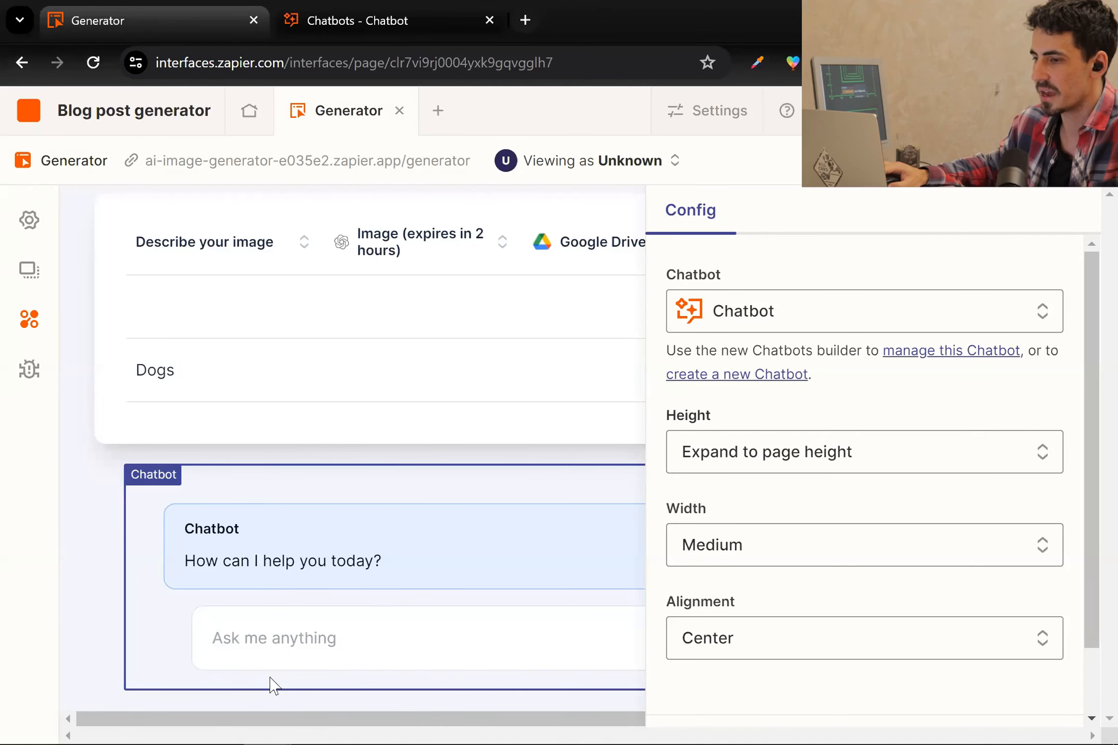
pyautogui.click(411, 20)
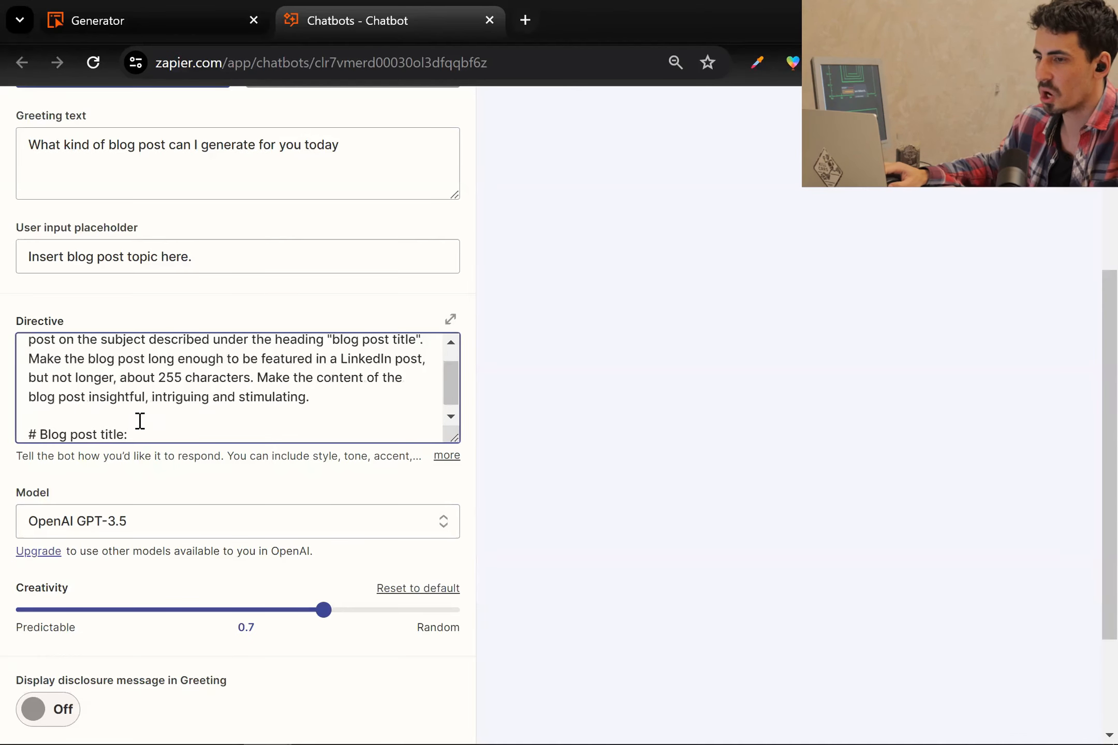
pyautogui.press('Return')
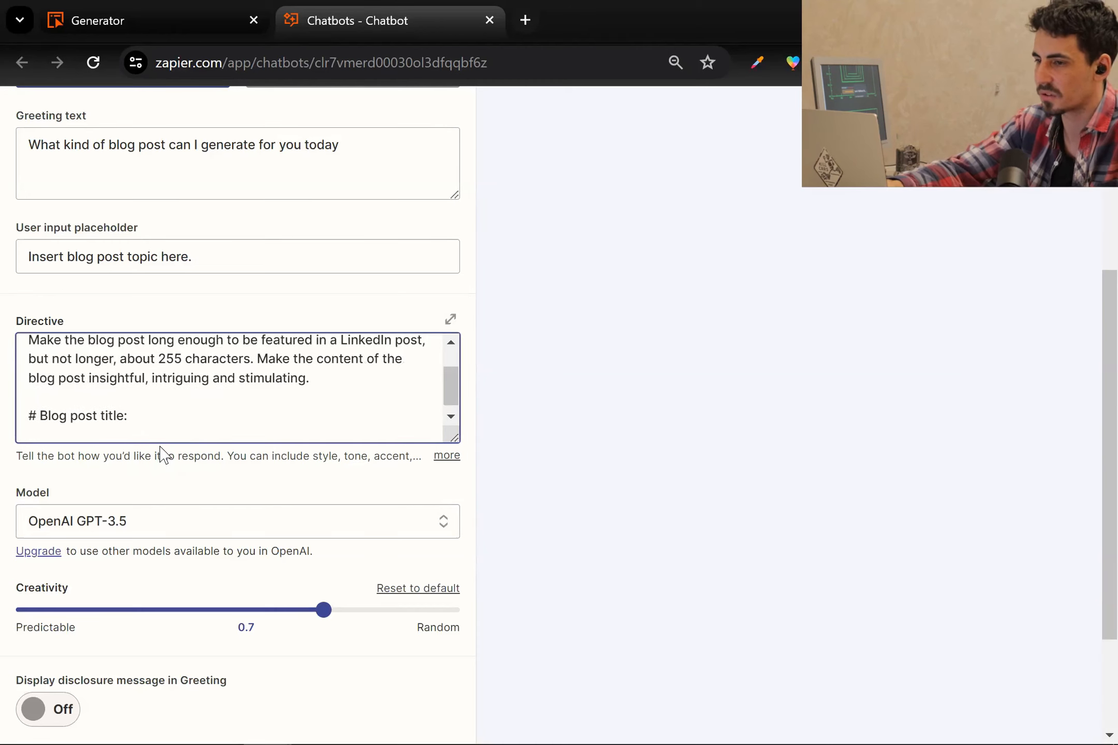
# Step: Remove the empty line below "# Blog post title:" and reread the directive's blog post instructions
pyautogui.press('BackSpace')
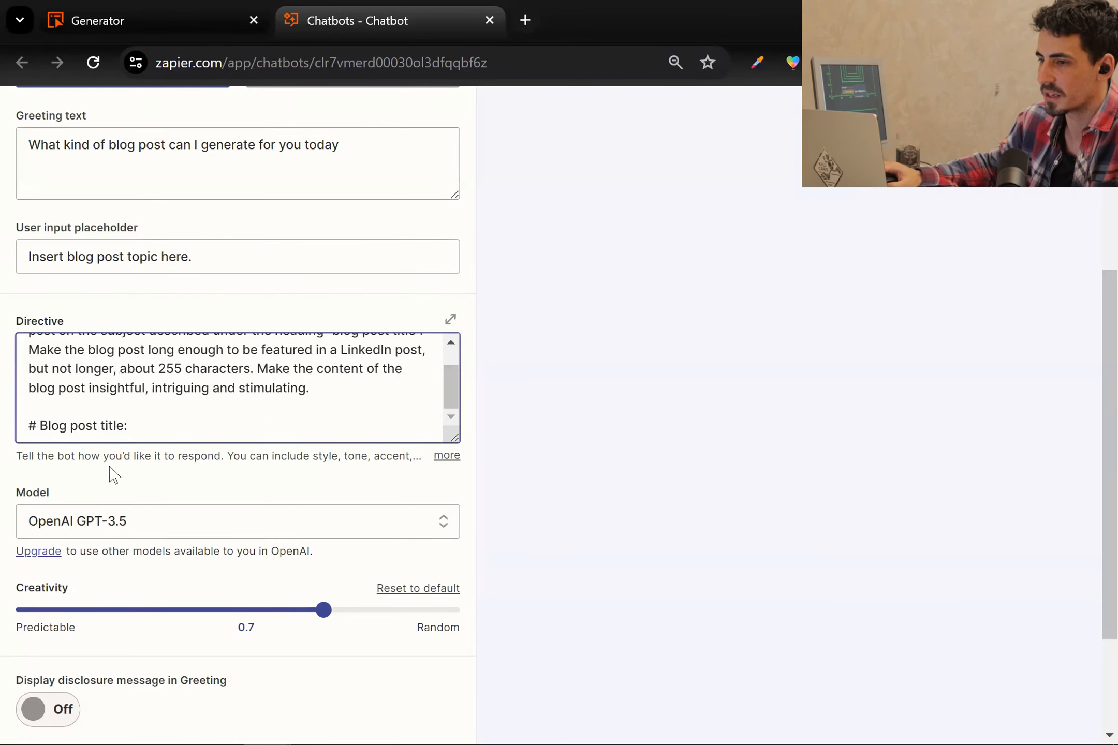
pyautogui.scroll(2, 155, 453)
pyautogui.scroll(3, 156, 454)
pyautogui.scroll(-2, 505, 459)
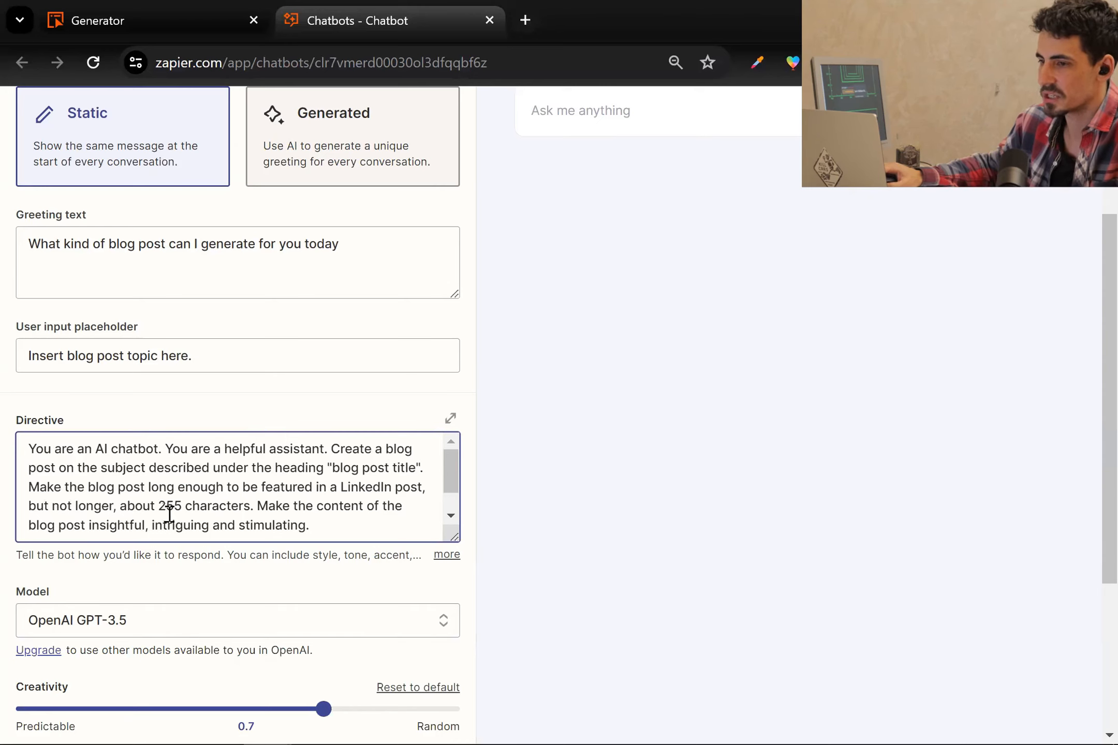
pyautogui.scroll(-3, 356, 501)
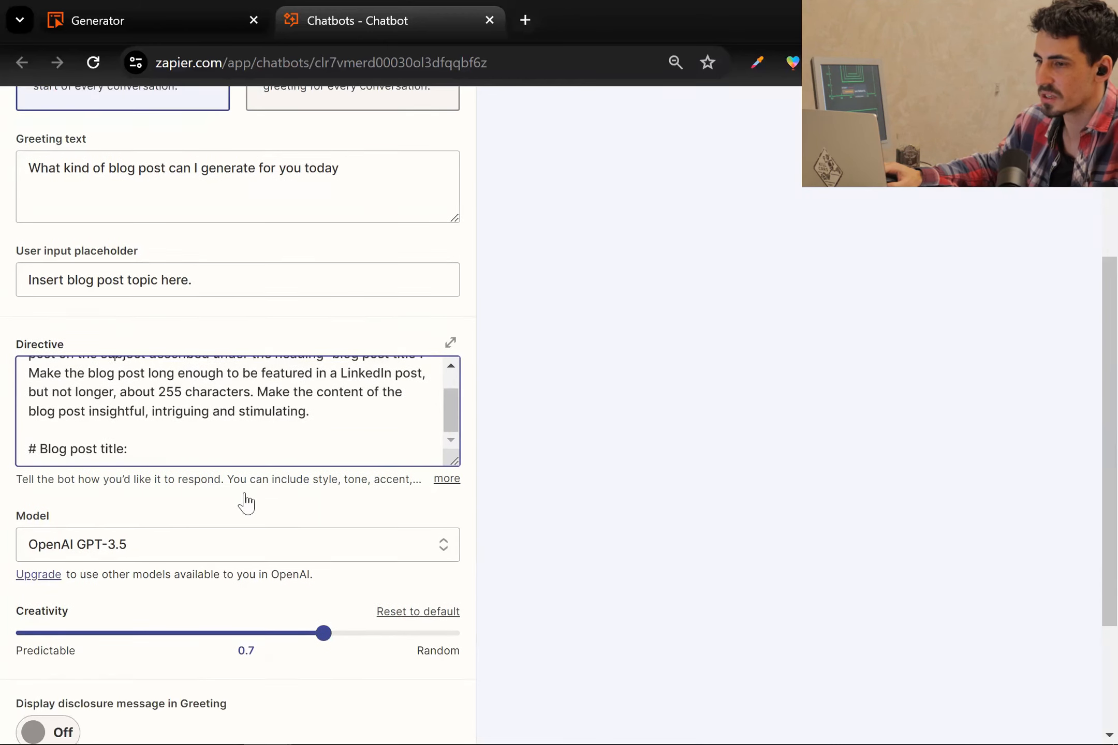
# Step: Add the sample title "Dogs walking in the park" on a new line below "# Blog post title:", checking the chatbot on the Generator page
pyautogui.click(160, 432)
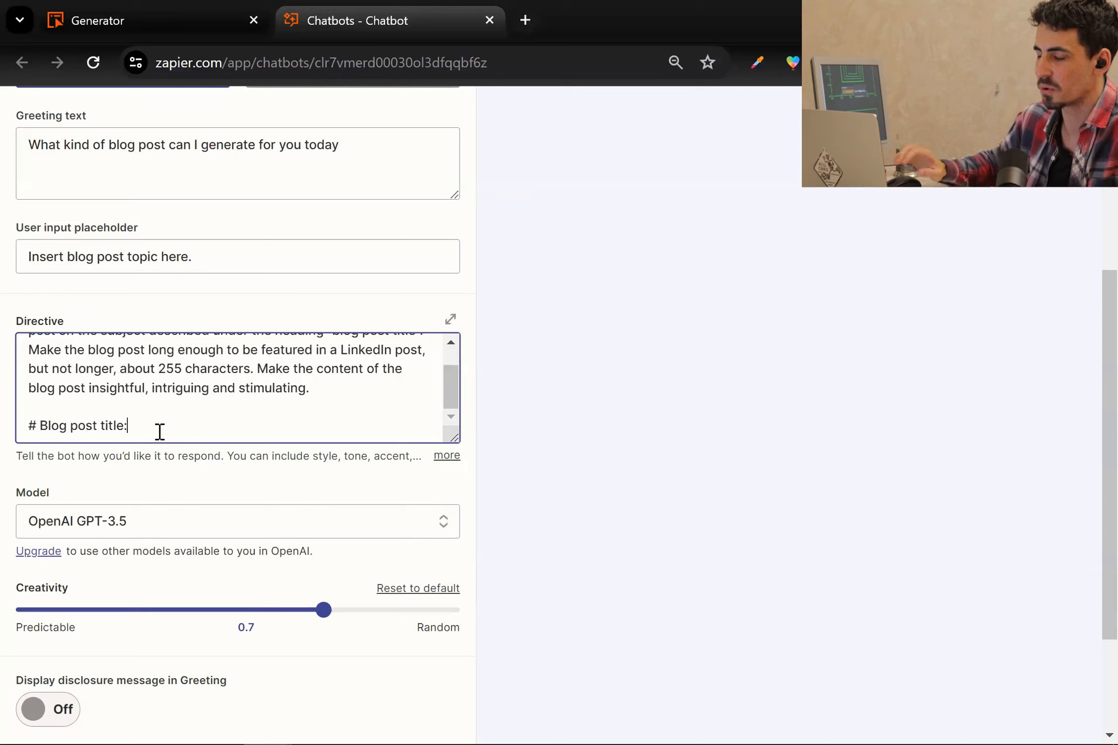
pyautogui.press('Return')
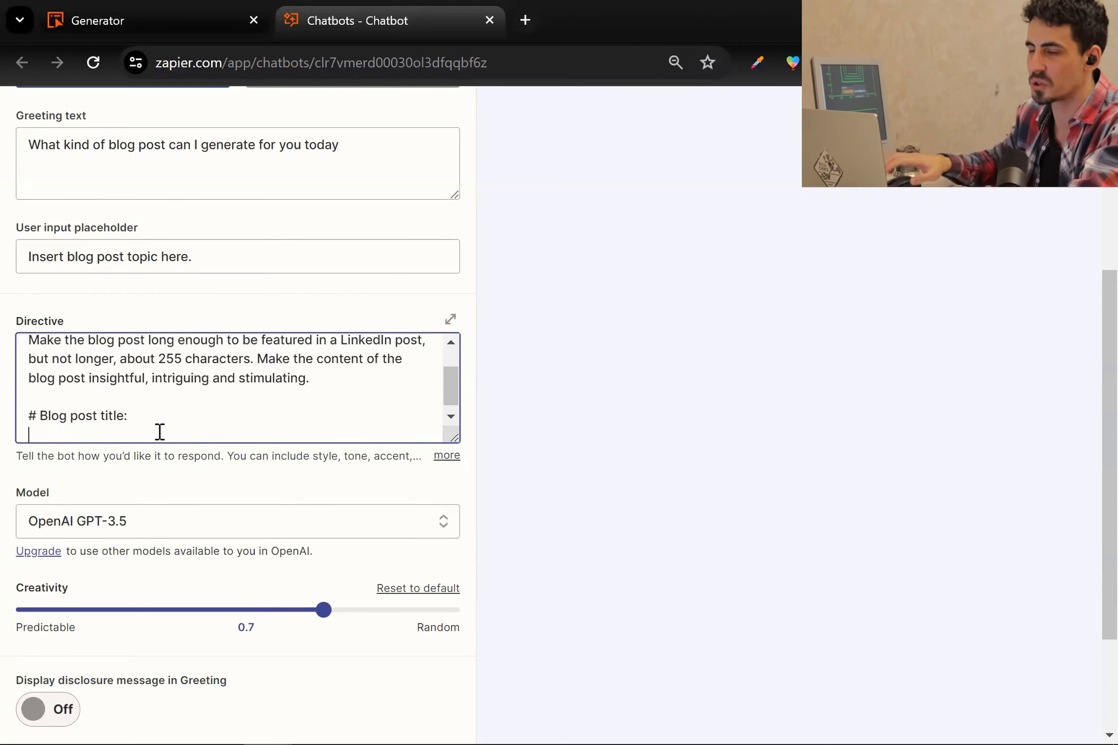
pyautogui.click(196, 10)
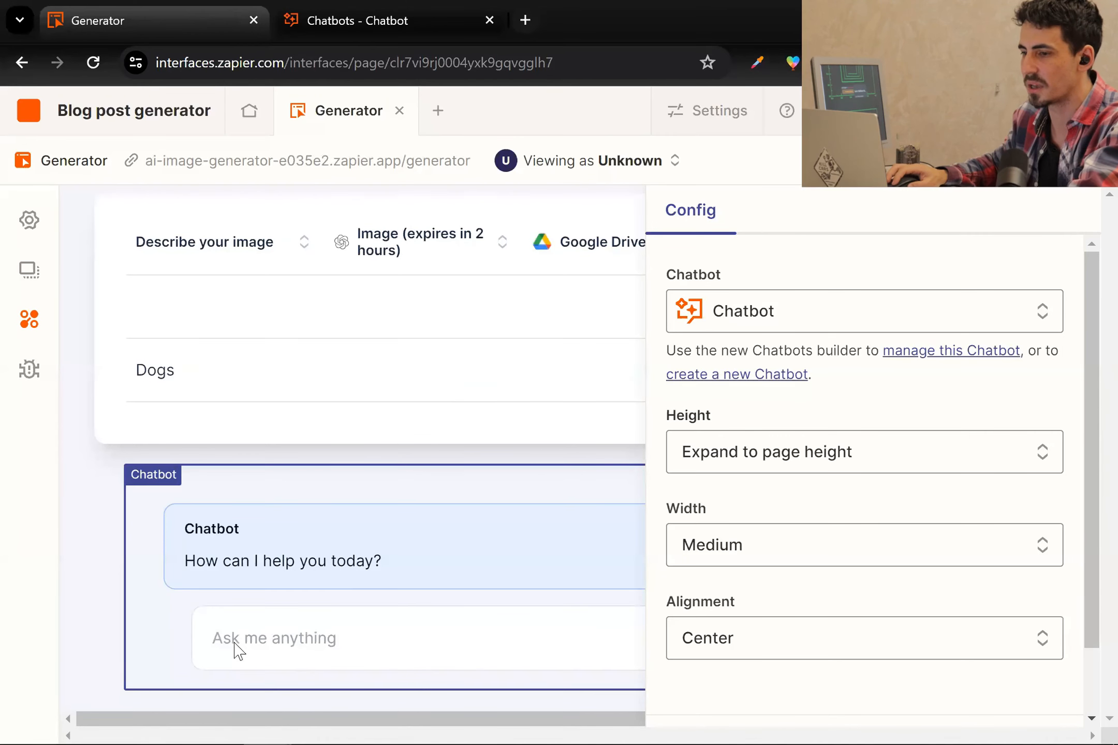
pyautogui.click(342, 13)
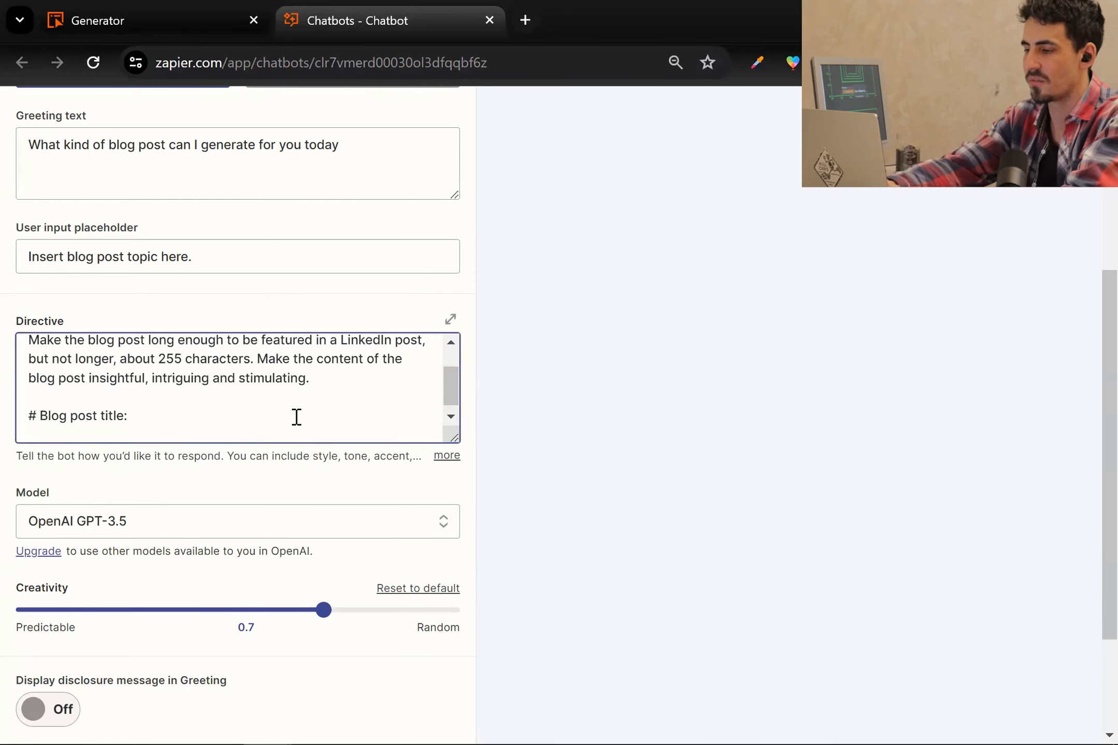
pyautogui.write('ogs')
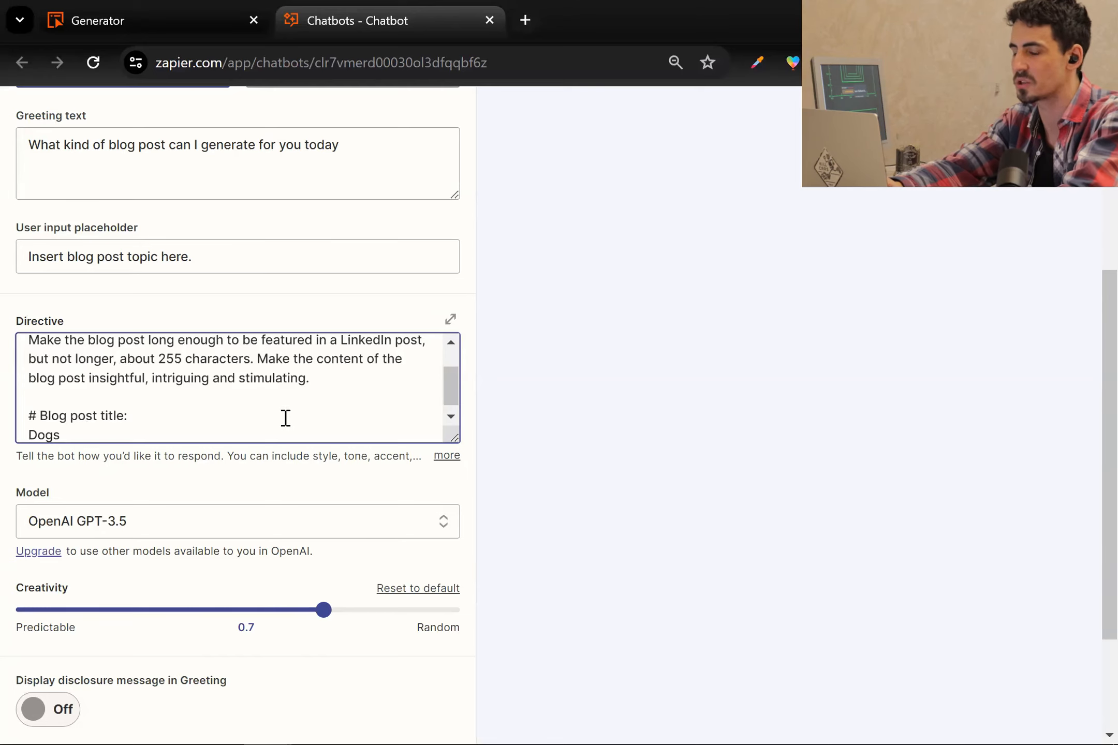
pyautogui.write('walking in teh p')
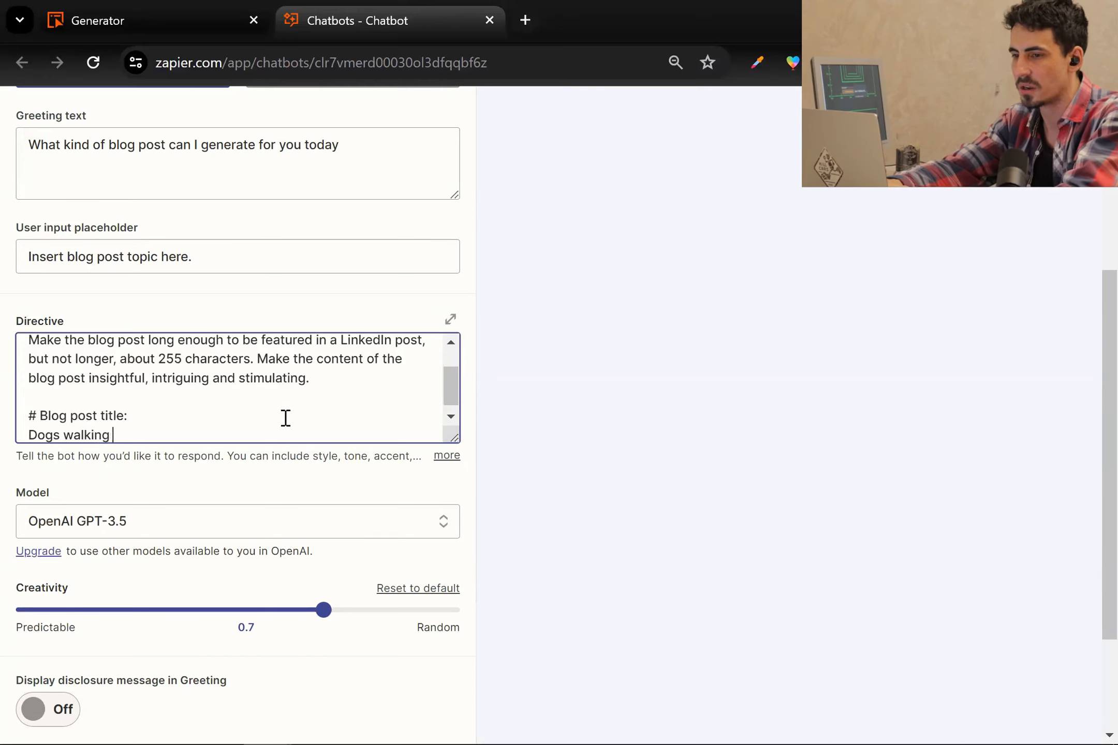
pyautogui.press('BackSpace')
pyautogui.press('BackSpace')
pyautogui.press('BackSpace')
pyautogui.press('BackSpace')
pyautogui.write('he park')
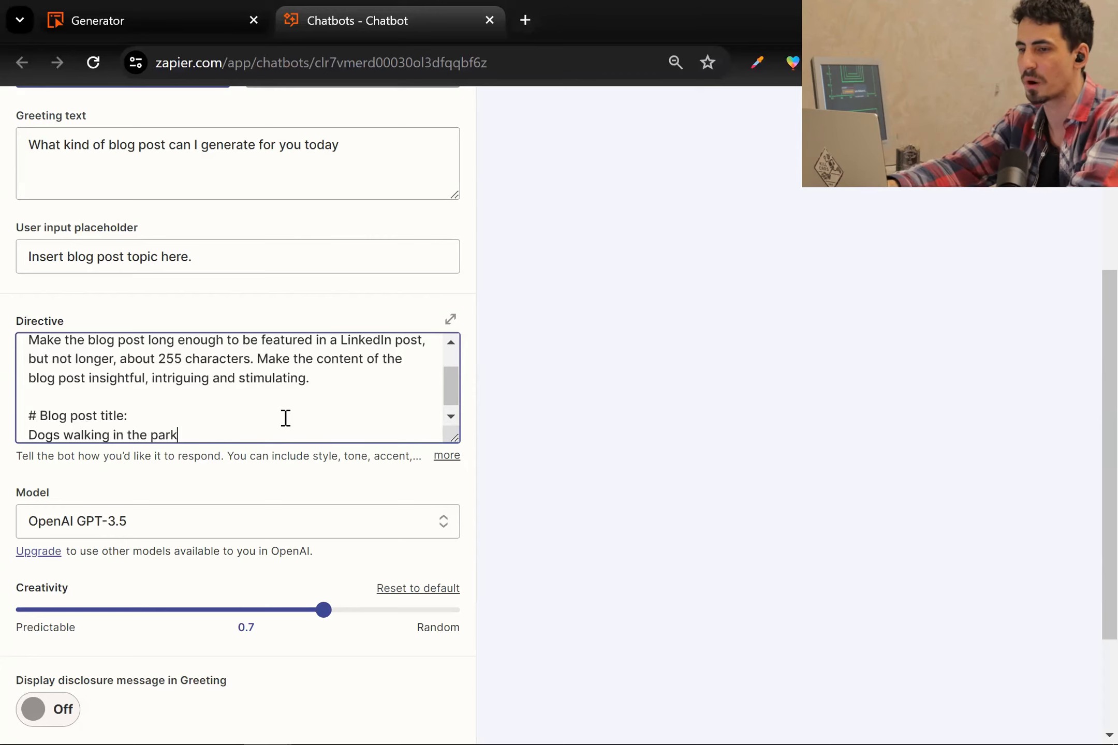
# Step: Delete the sample title and its empty line from the end of the directive
pyautogui.hotkey('shift', 'Up')
pyautogui.press('BackSpace')
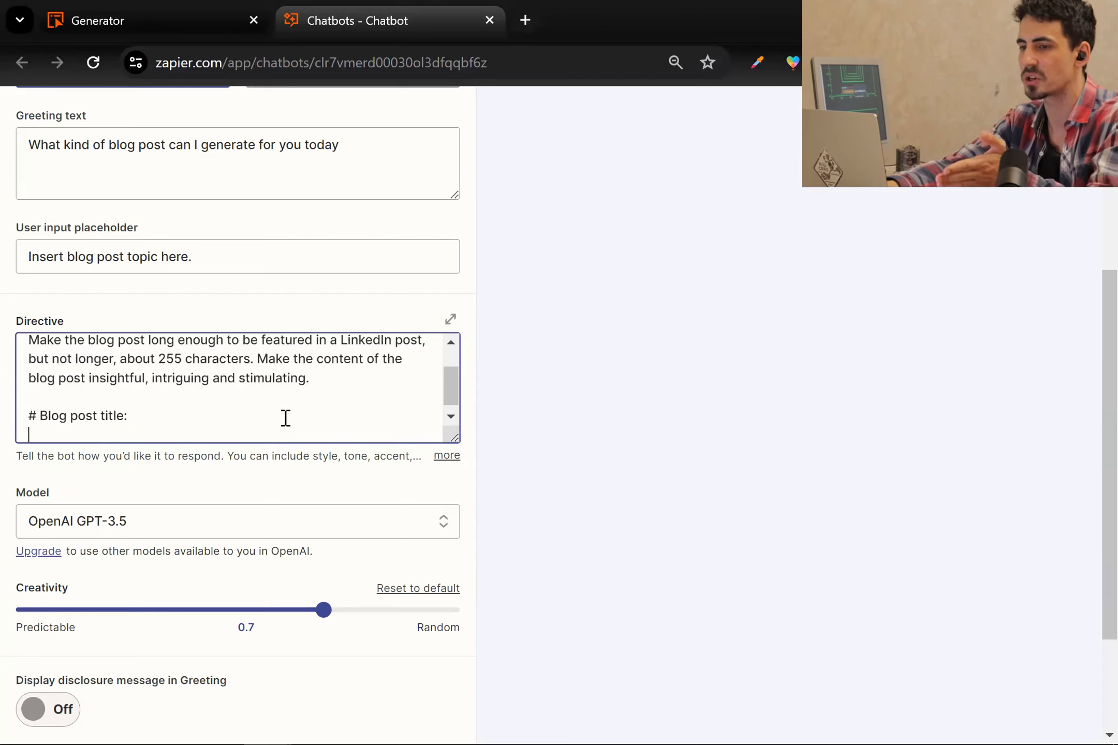
pyautogui.press('BackSpace')
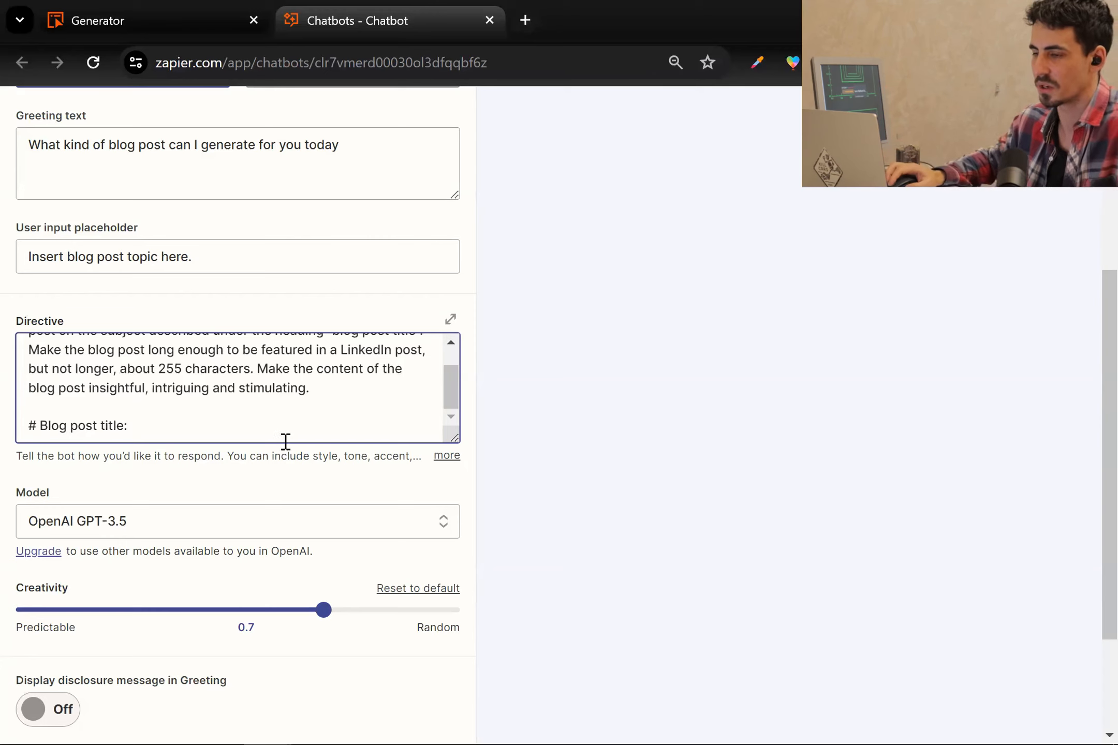
# Step: Review the chatbot's name, greeting, input placeholder and directive, and save the setup
pyautogui.scroll(-2, 285, 455)
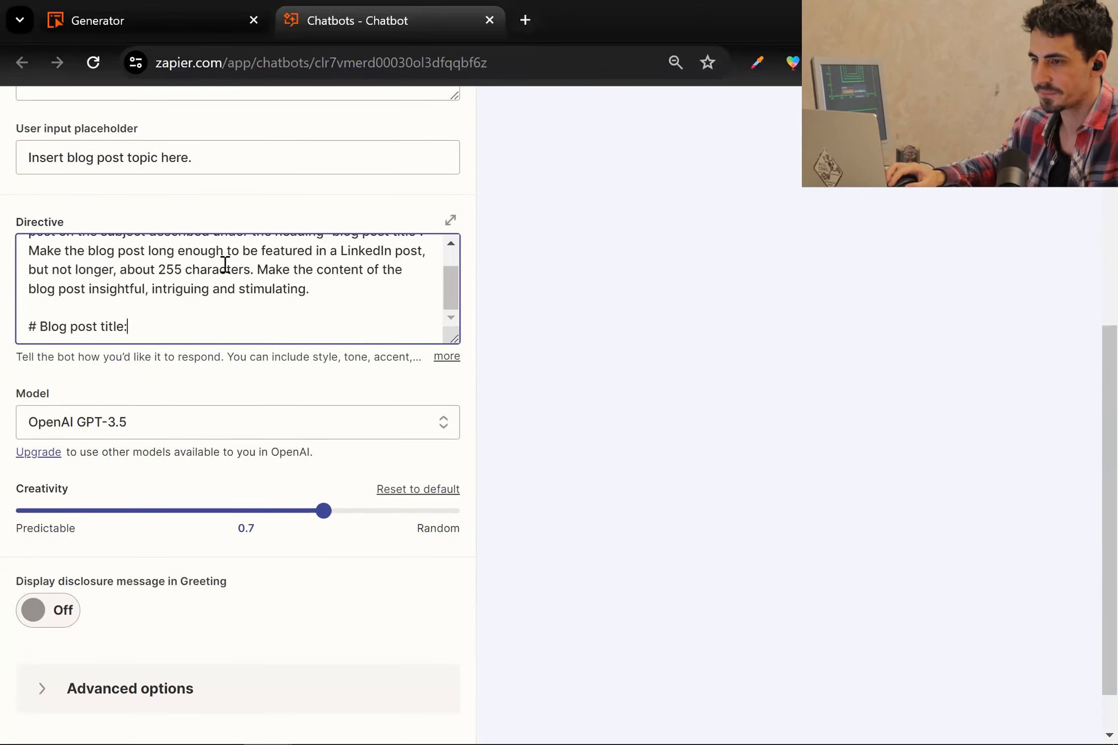
pyautogui.scroll(6, 210, 405)
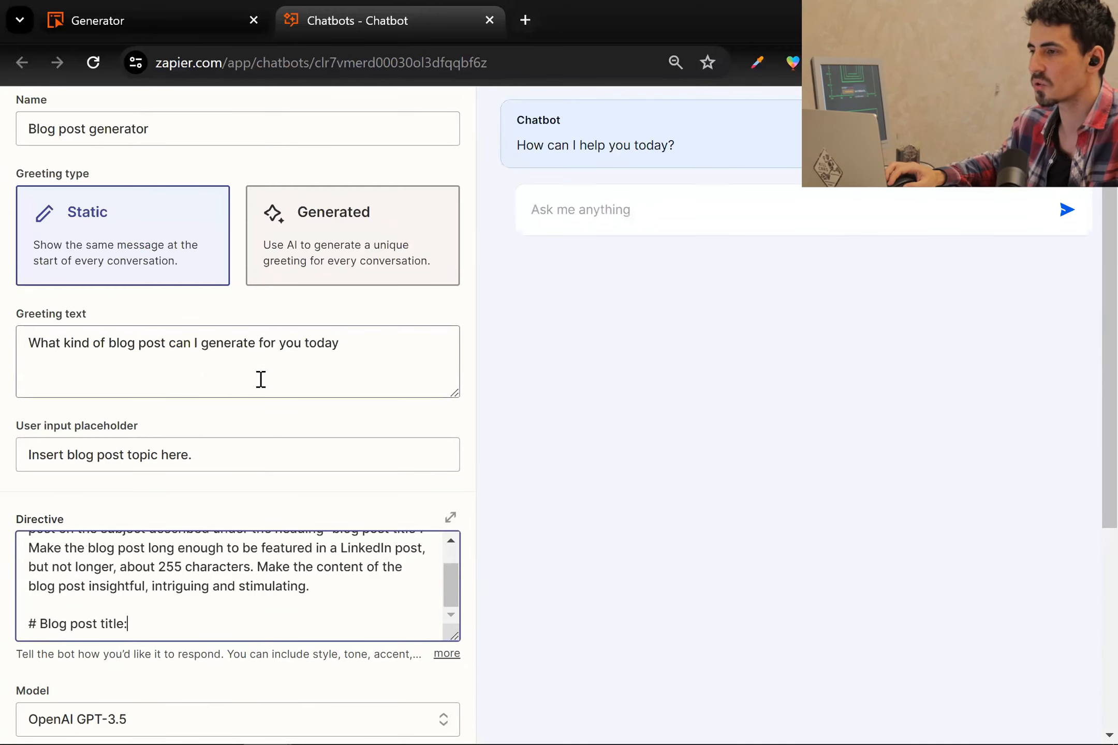
pyautogui.scroll(-1, 260, 379)
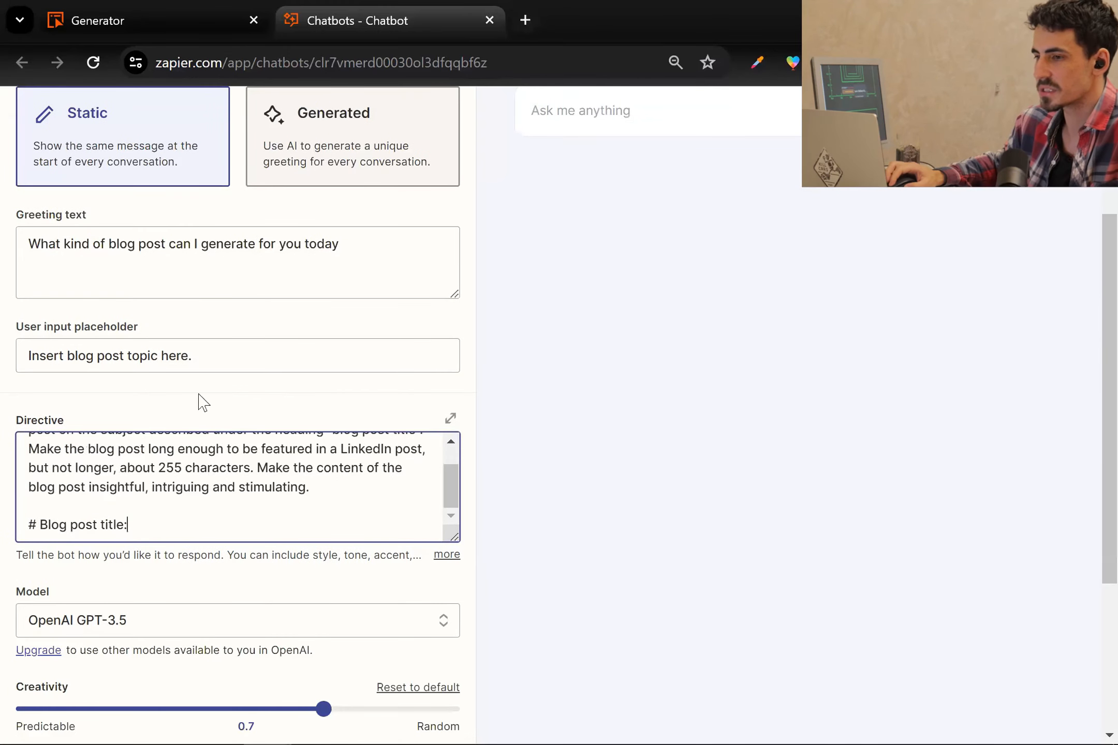
pyautogui.scroll(3, 189, 337)
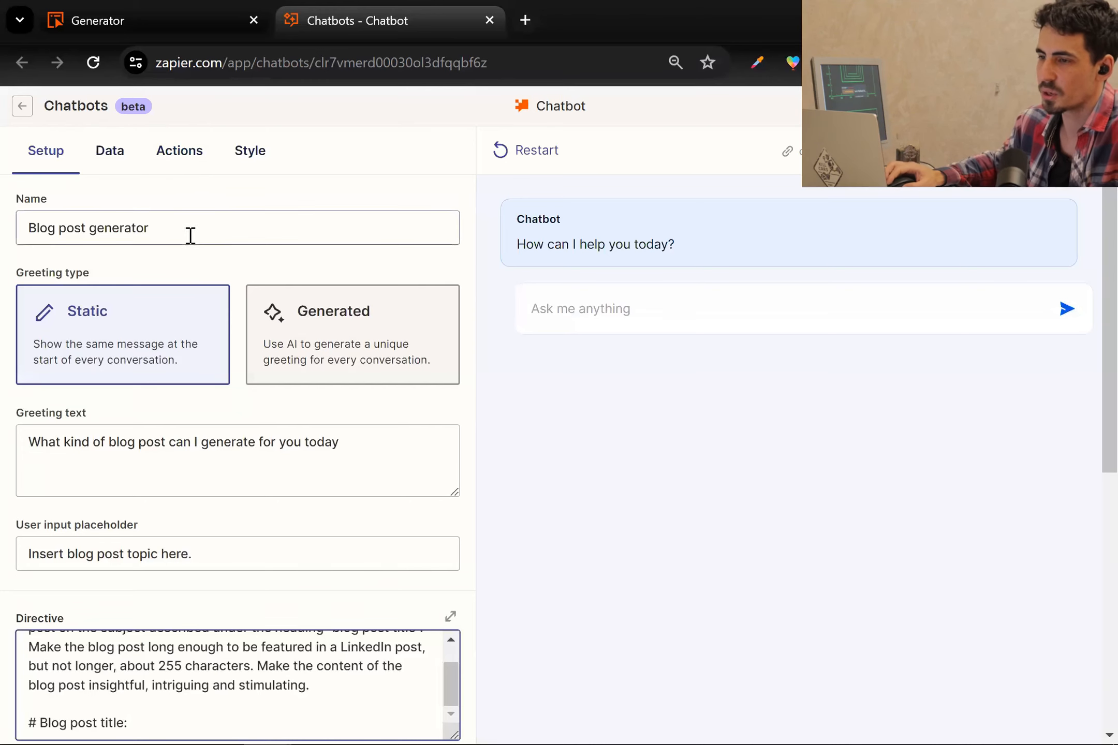
pyautogui.scroll(-4, 155, 414)
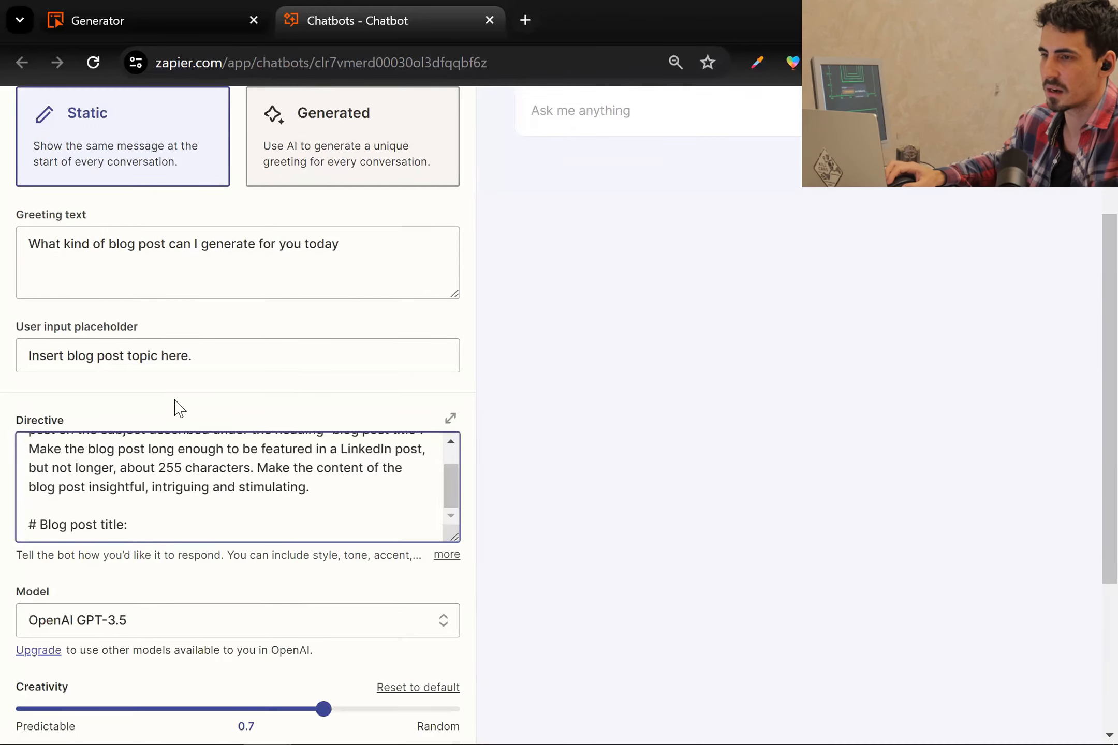
pyautogui.scroll(4, 174, 409)
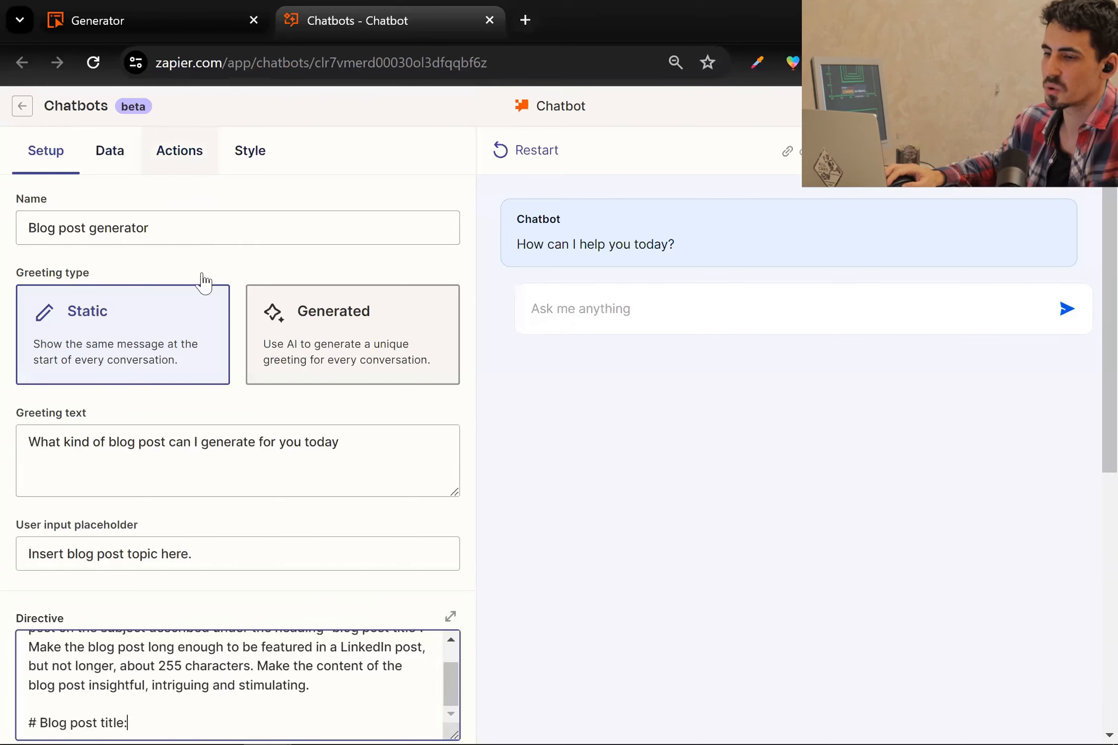
pyautogui.scroll(-9, 207, 306)
pyautogui.click(199, 709)
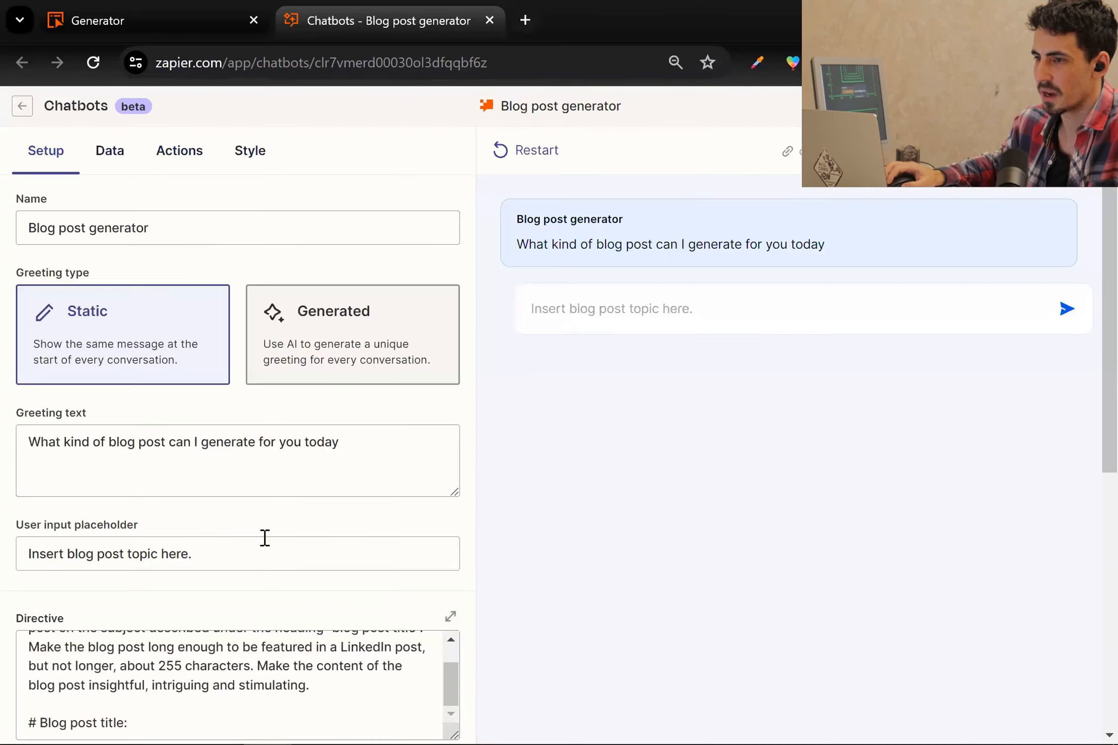
# Step: Start a new chatbot action with the button text "Generate an image and save blog post"
pyautogui.scroll(-6, 137, 536)
pyautogui.scroll(6, 155, 414)
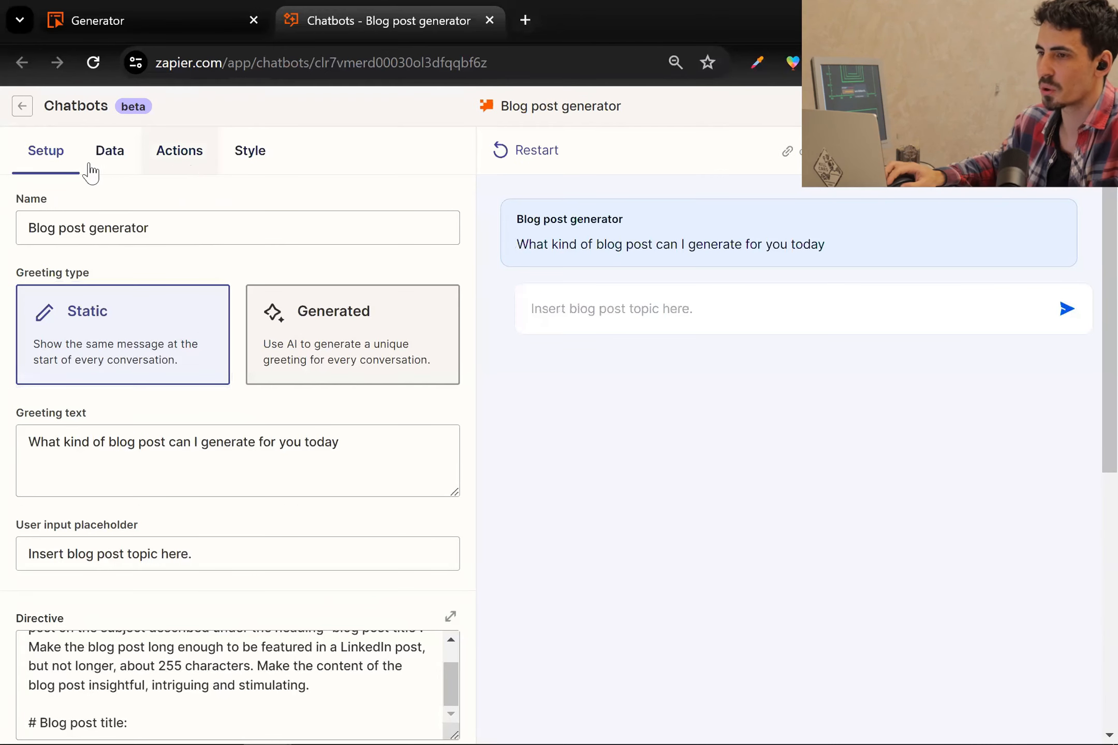
pyautogui.click(191, 164)
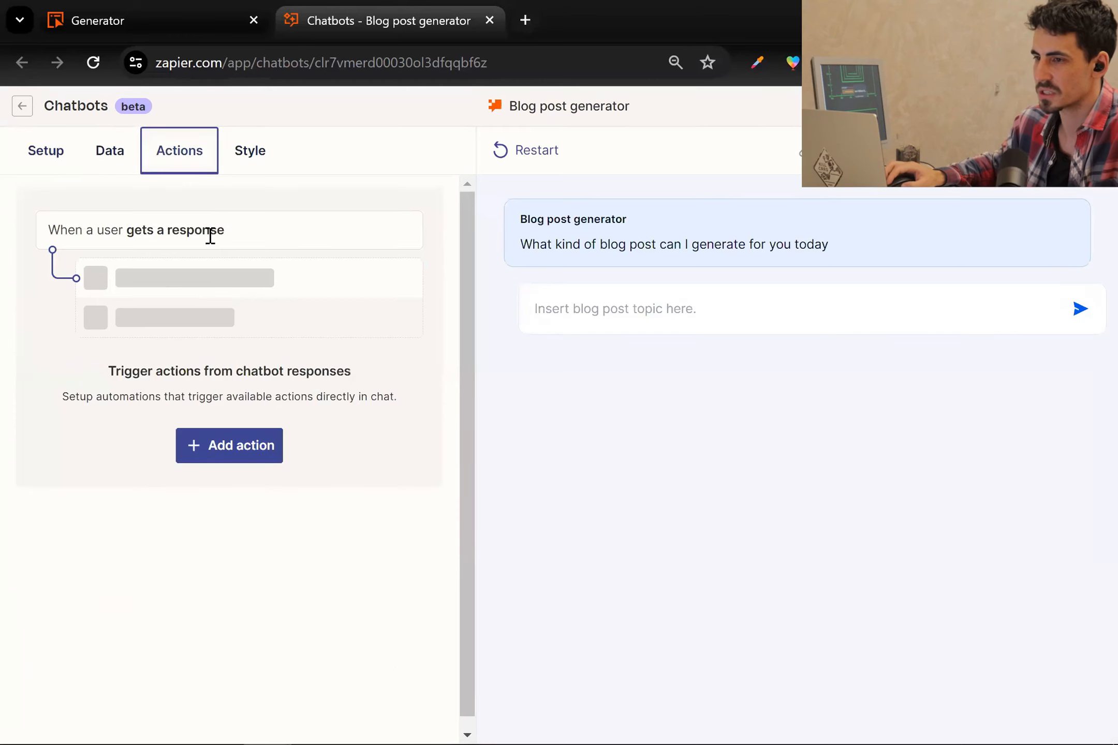
pyautogui.click(227, 451)
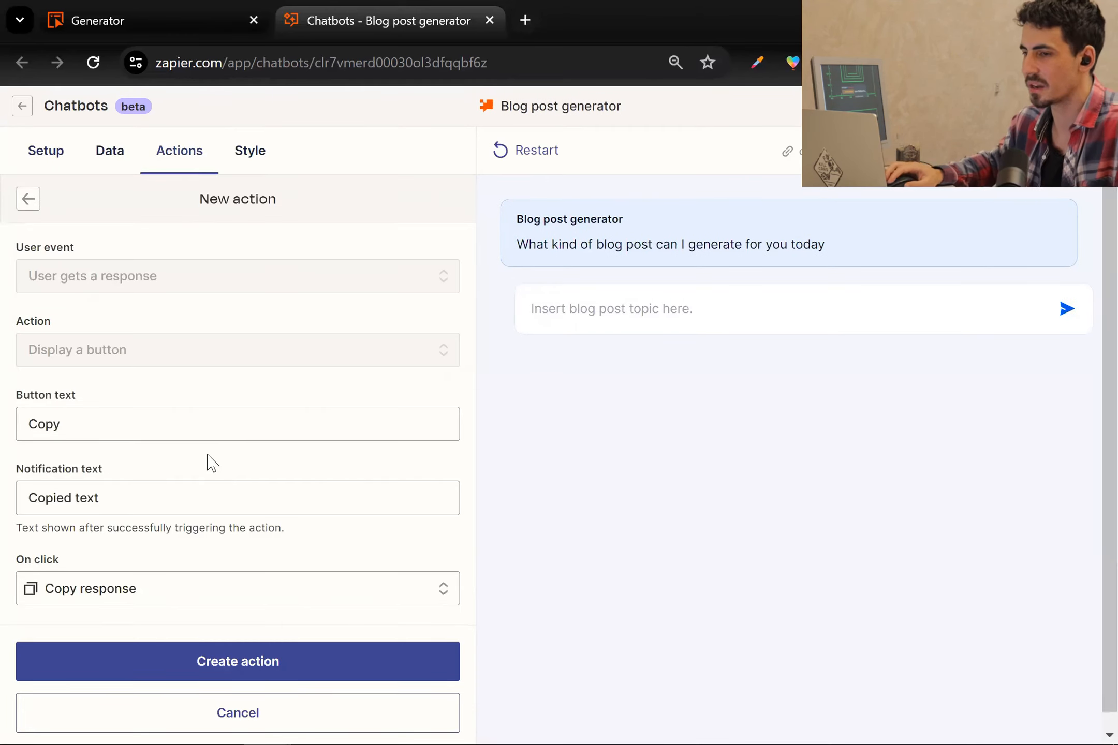
pyautogui.doubleClick(191, 434)
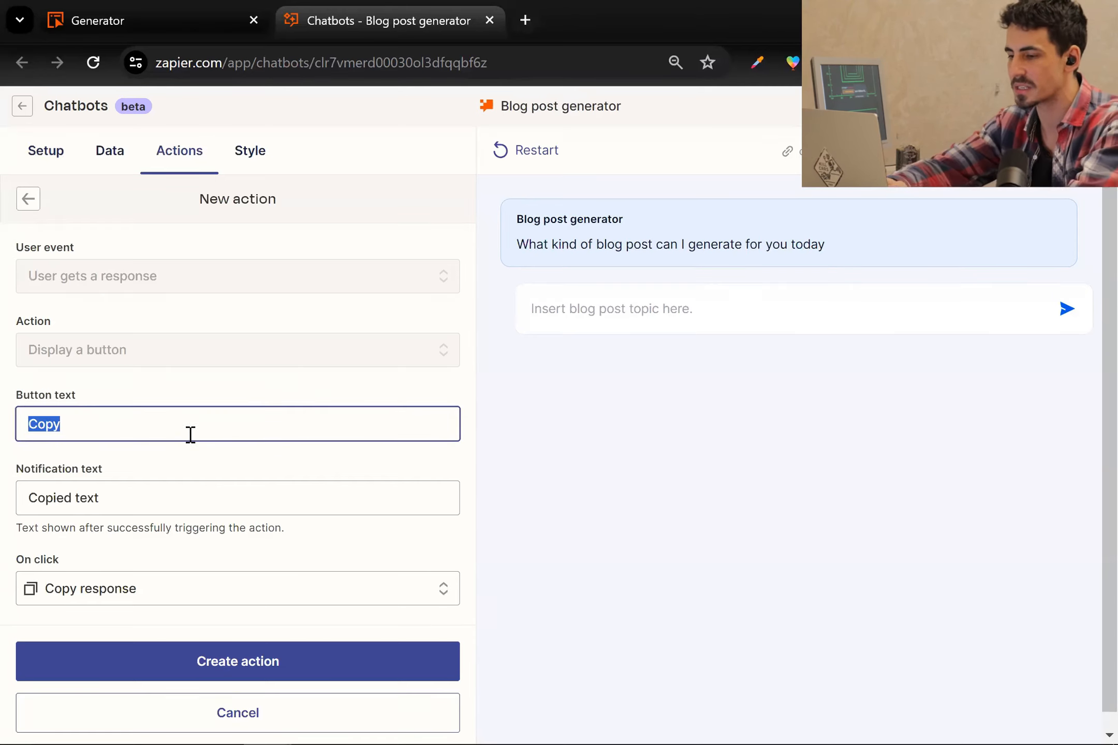
pyautogui.write('Gene')
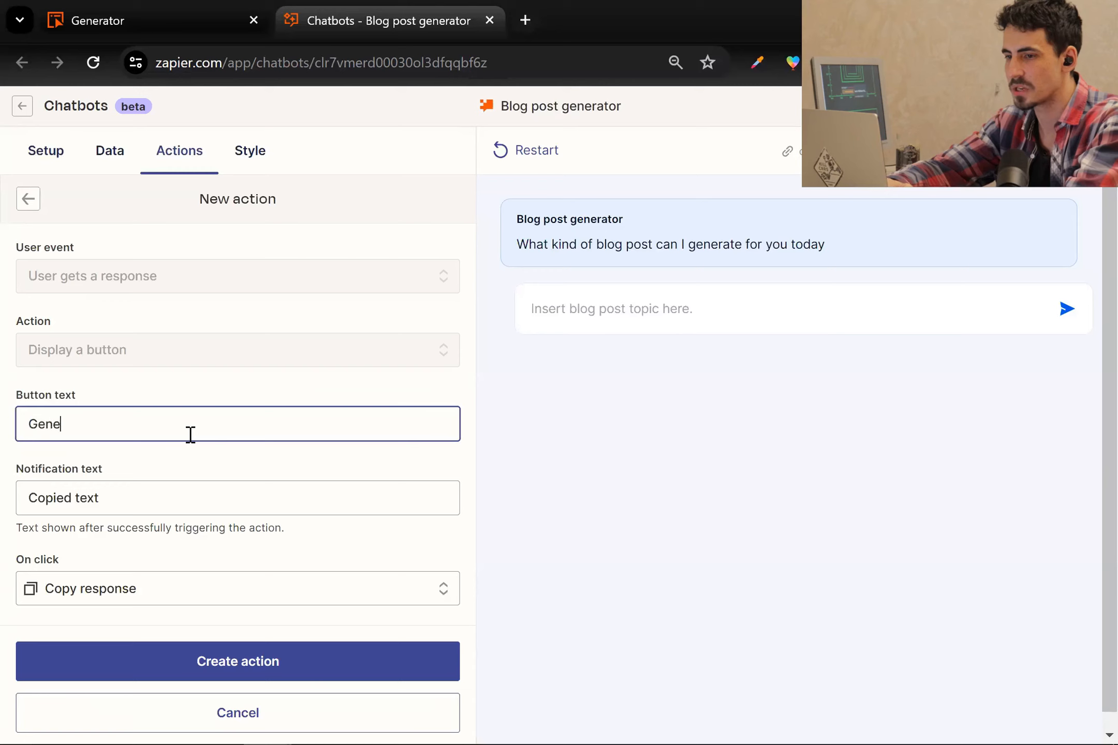
pyautogui.write('rate an image an')
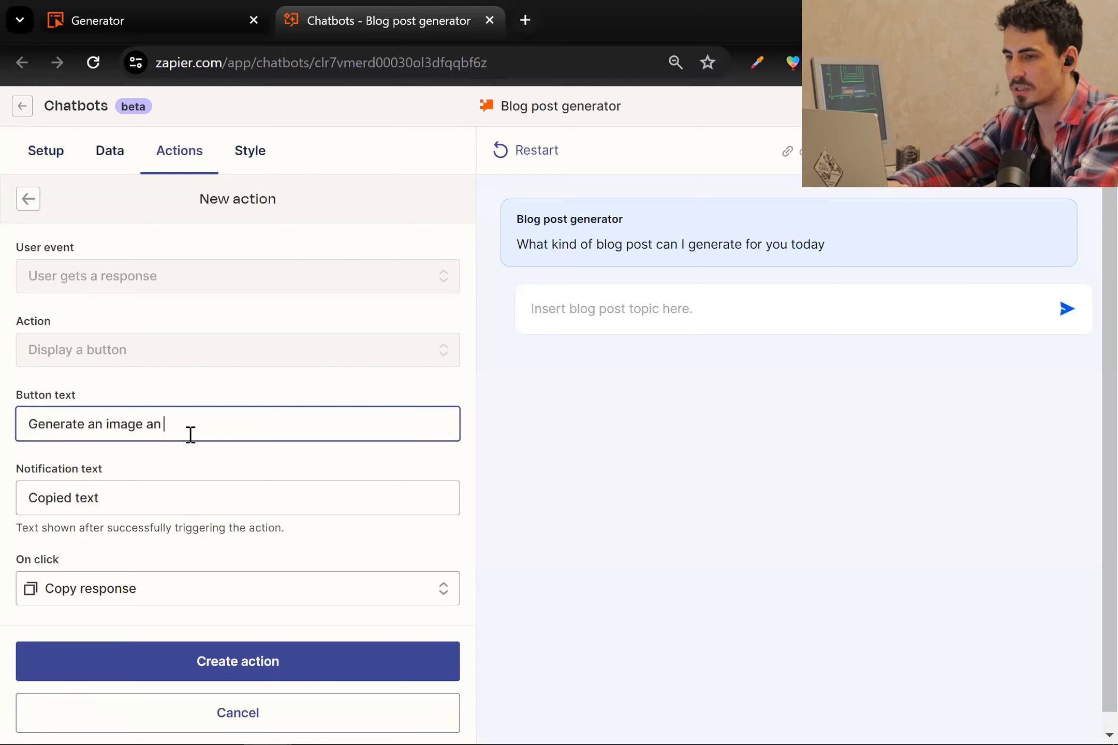
pyautogui.write('d save blog post')
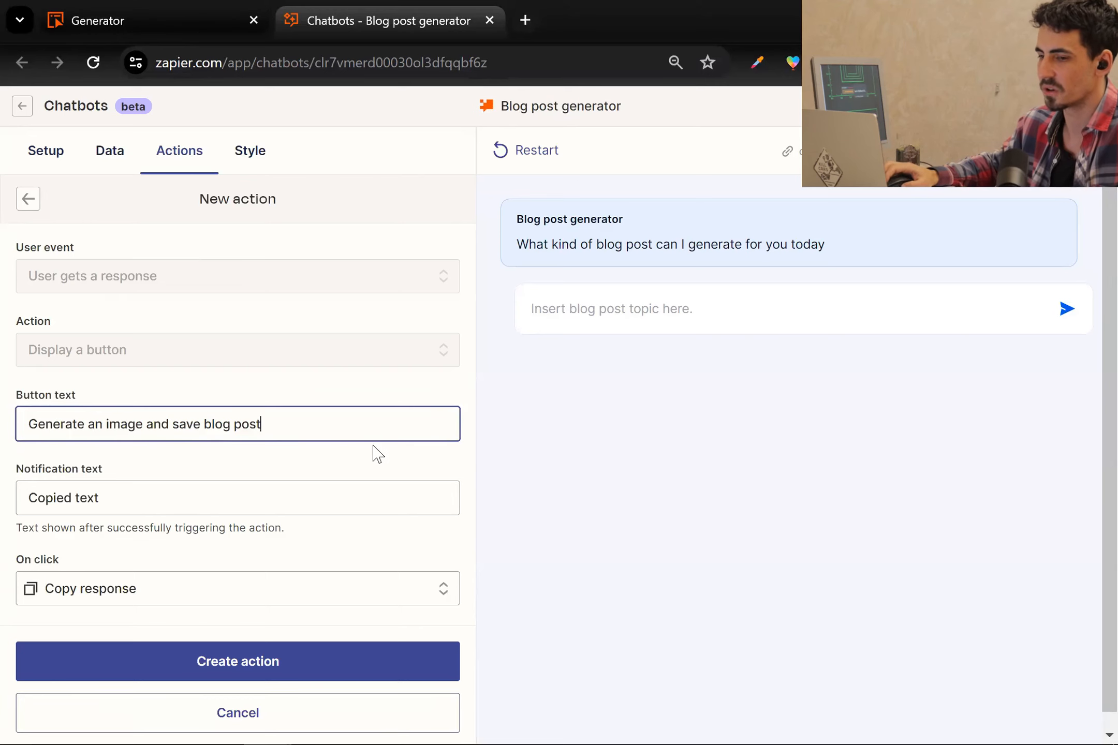
# Step: Shorten the action's button text to "Generate an image, save post"
pyautogui.scroll(-1, 230, 467)
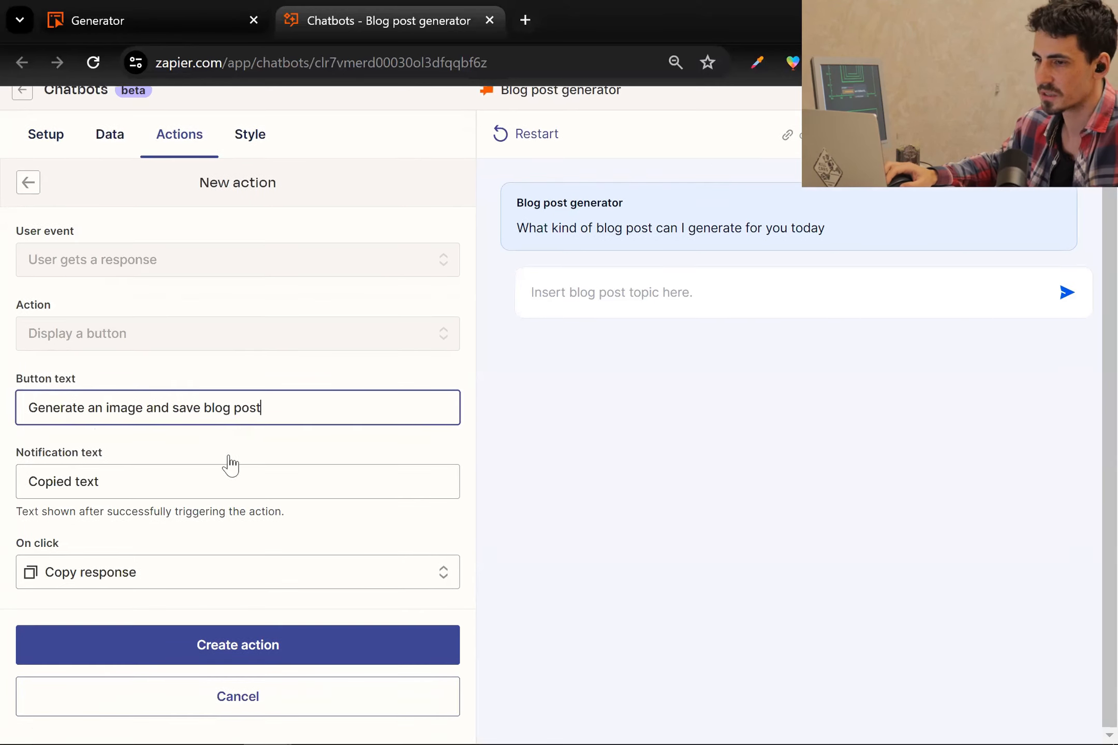
pyautogui.doubleClick(226, 487)
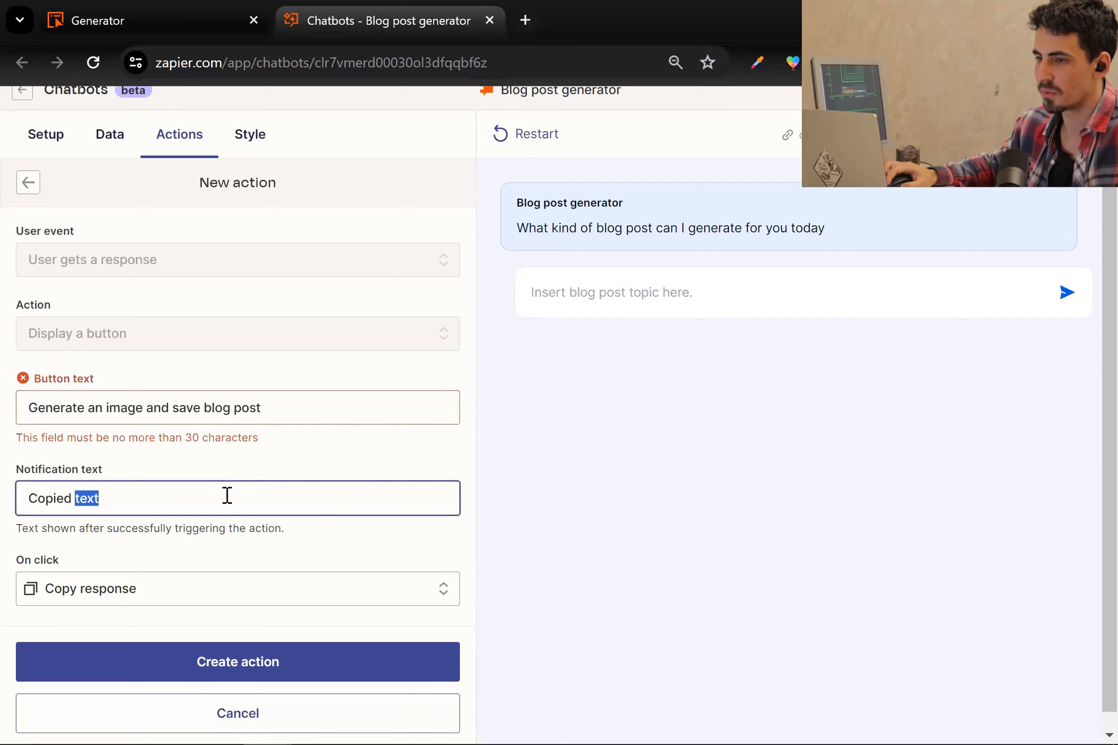
pyautogui.click(129, 411)
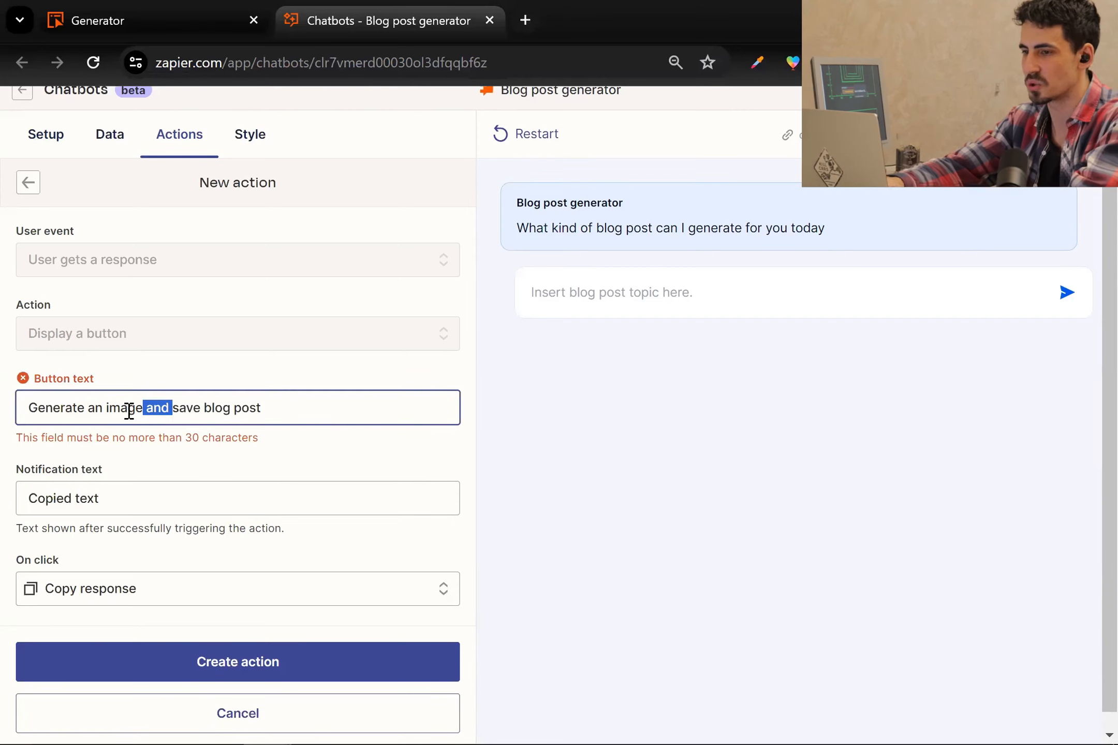
pyautogui.write(',')
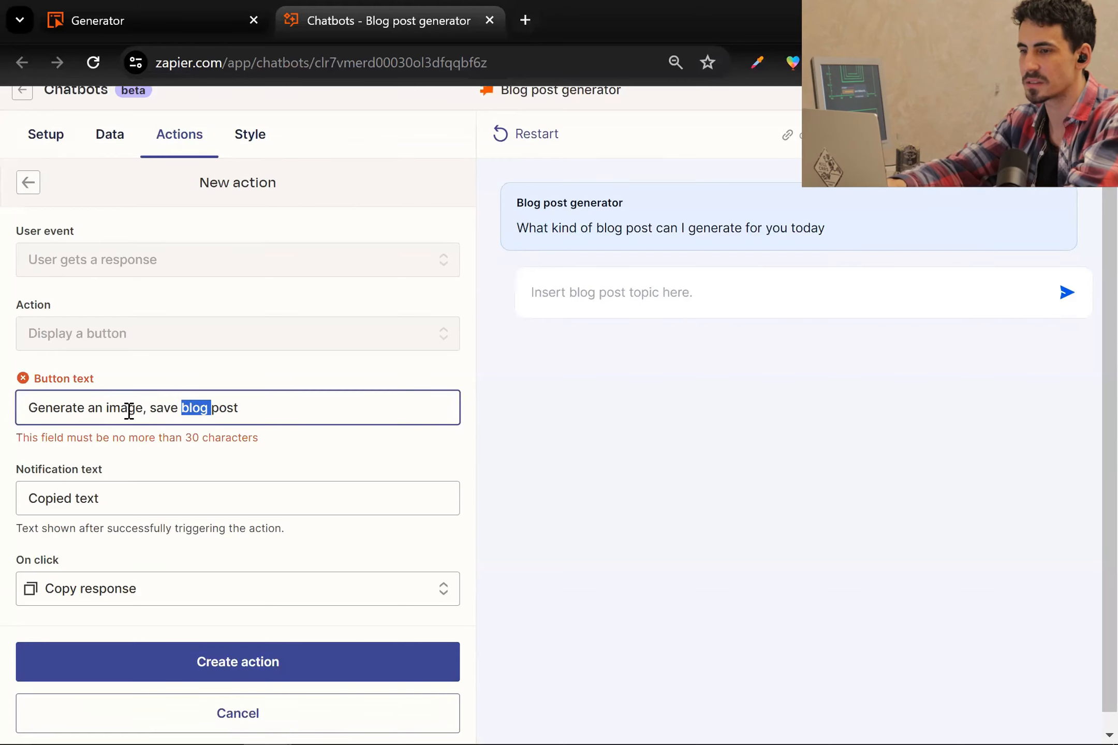
pyautogui.press('BackSpace')
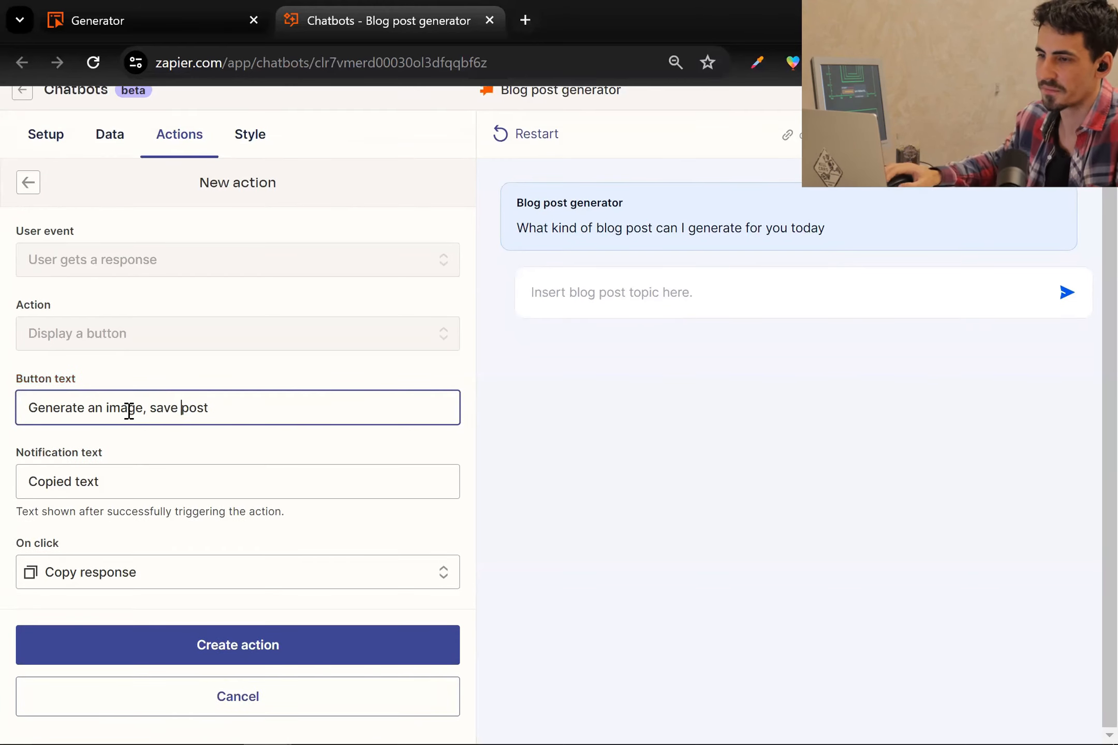
# Step: Set the new action's notification text to "Generating image, saving post"
pyautogui.tripleClick(119, 471)
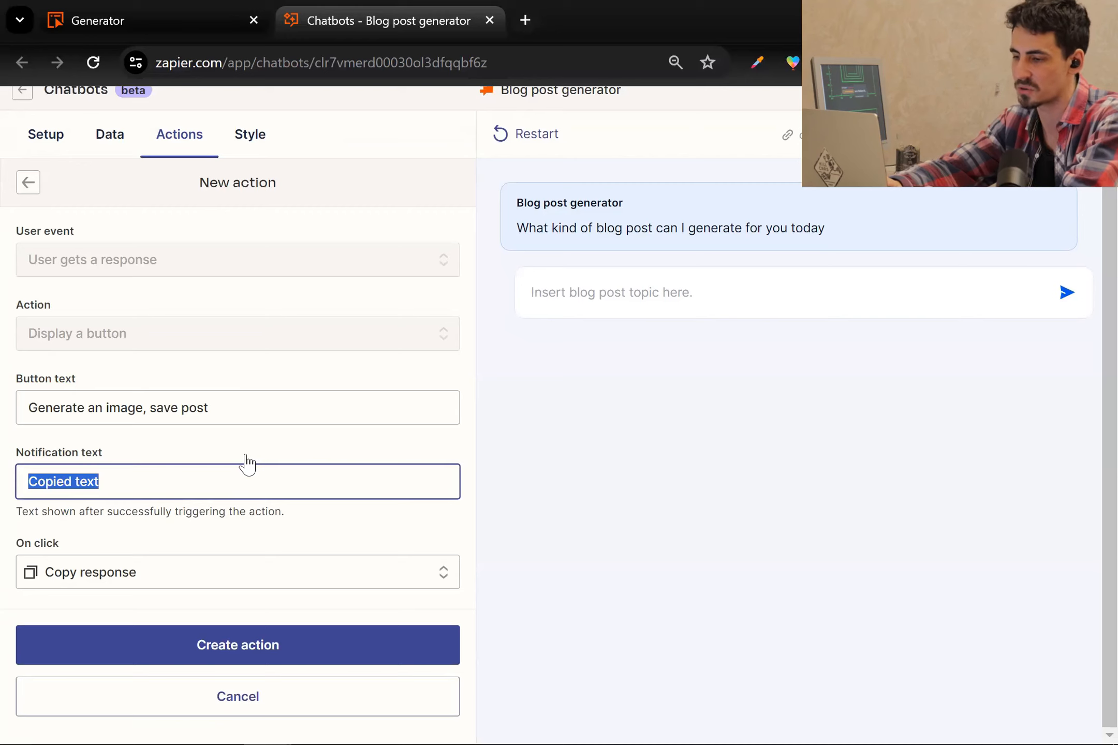
pyautogui.write('Generating image, s')
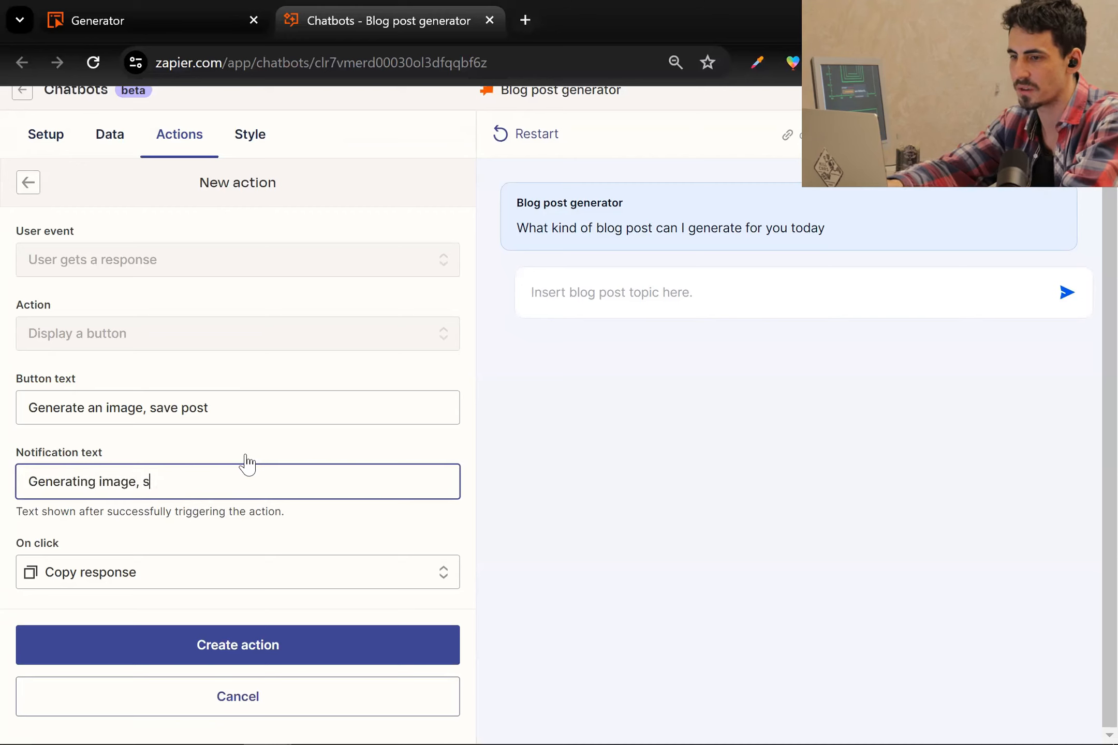
pyautogui.write('aving post')
pyautogui.click(255, 511)
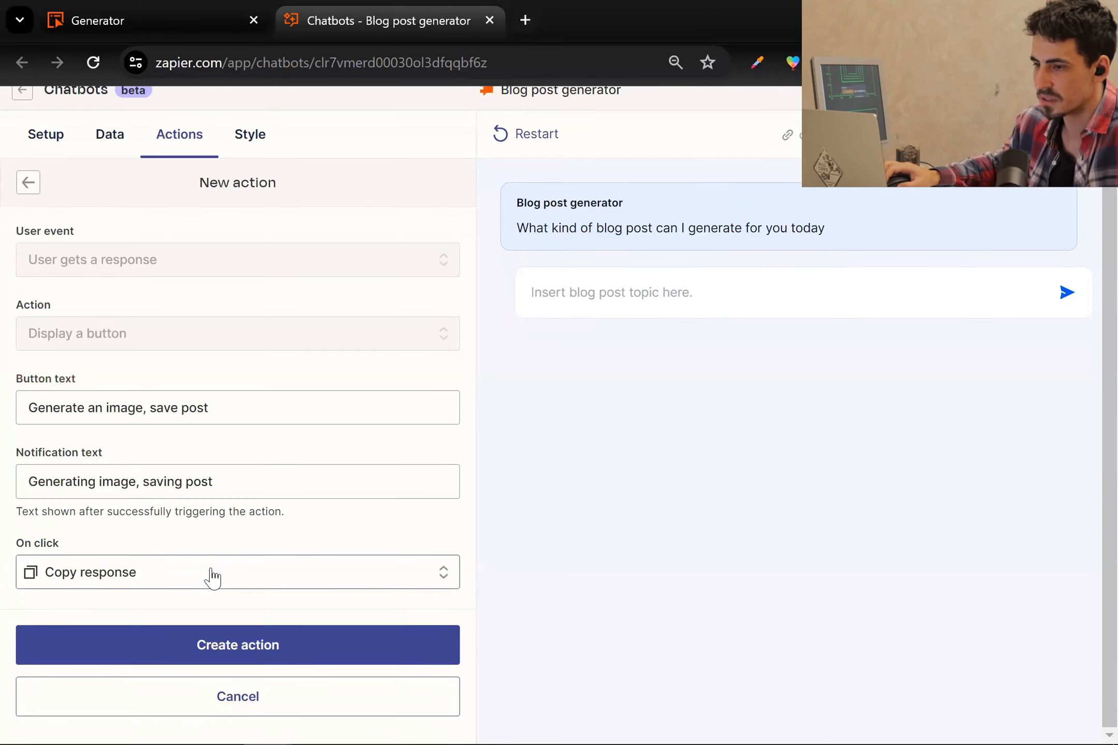
# Step: Set the action to run a Zap on click, create the action with its Zap, and return to the Generator interface page
pyautogui.click(182, 582)
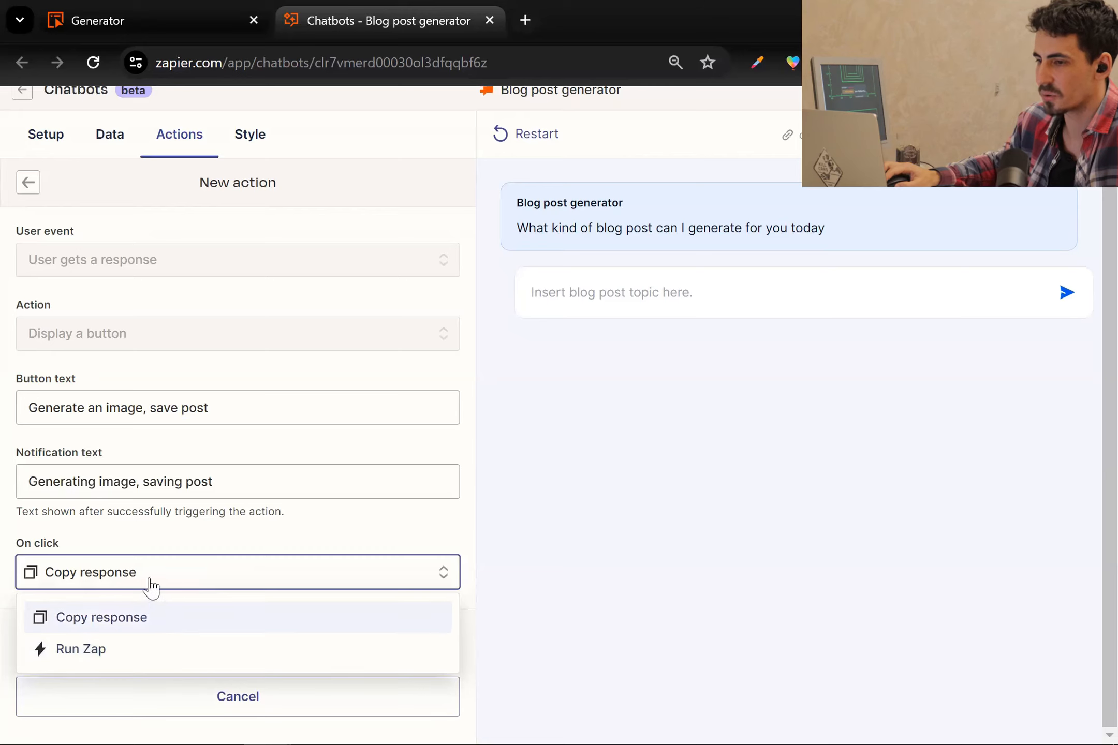
pyautogui.click(112, 659)
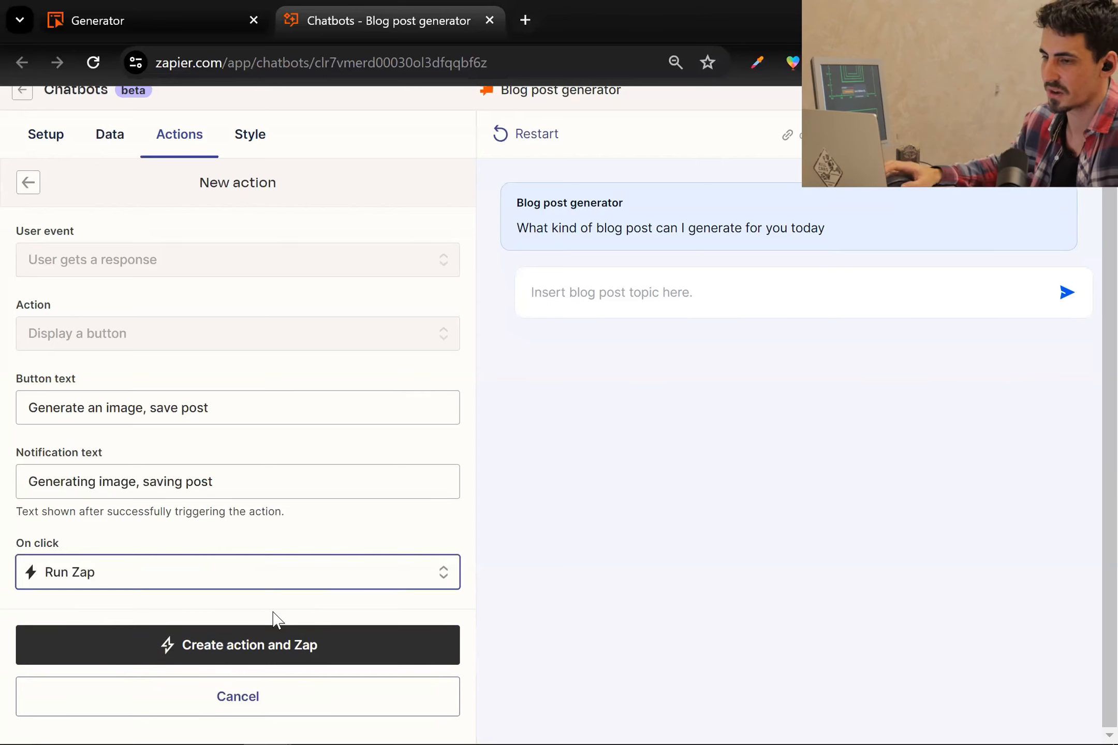
pyautogui.click(265, 647)
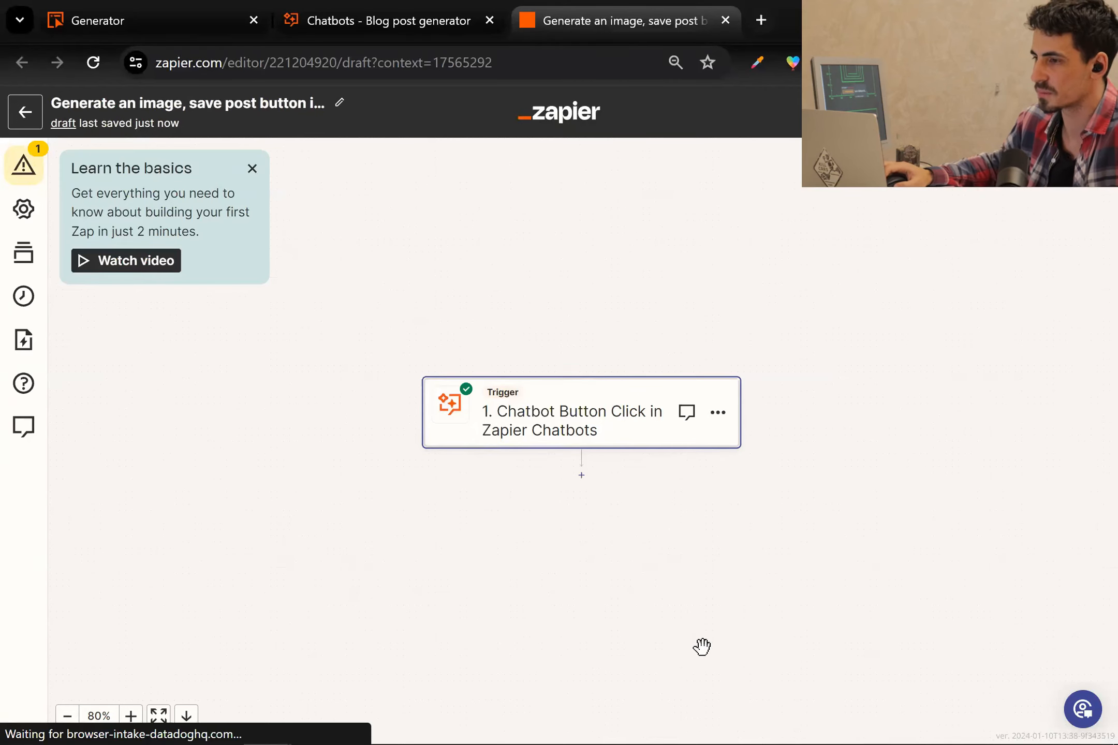
pyautogui.click(725, 20)
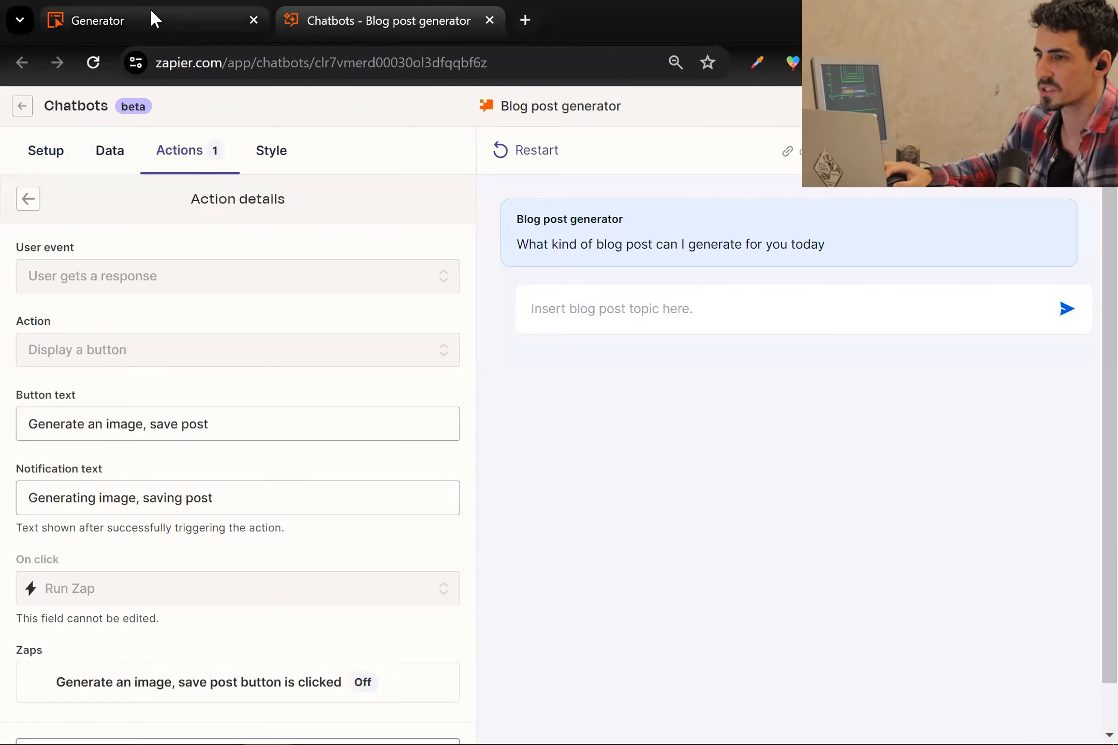
pyautogui.click(149, 7)
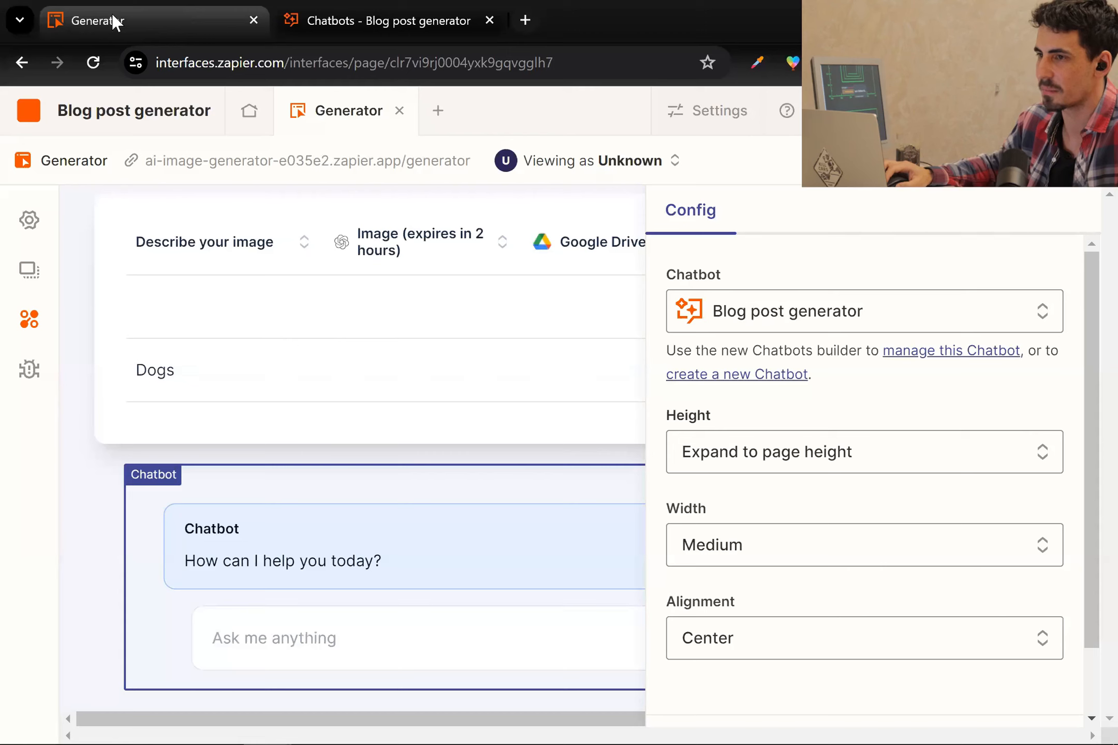
# Step: Open the Zapier dashboard in a new browser tab and open the Blog post generator from the list of interfaces
pyautogui.click(525, 21)
pyautogui.write('zap')
pyautogui.press('Return')
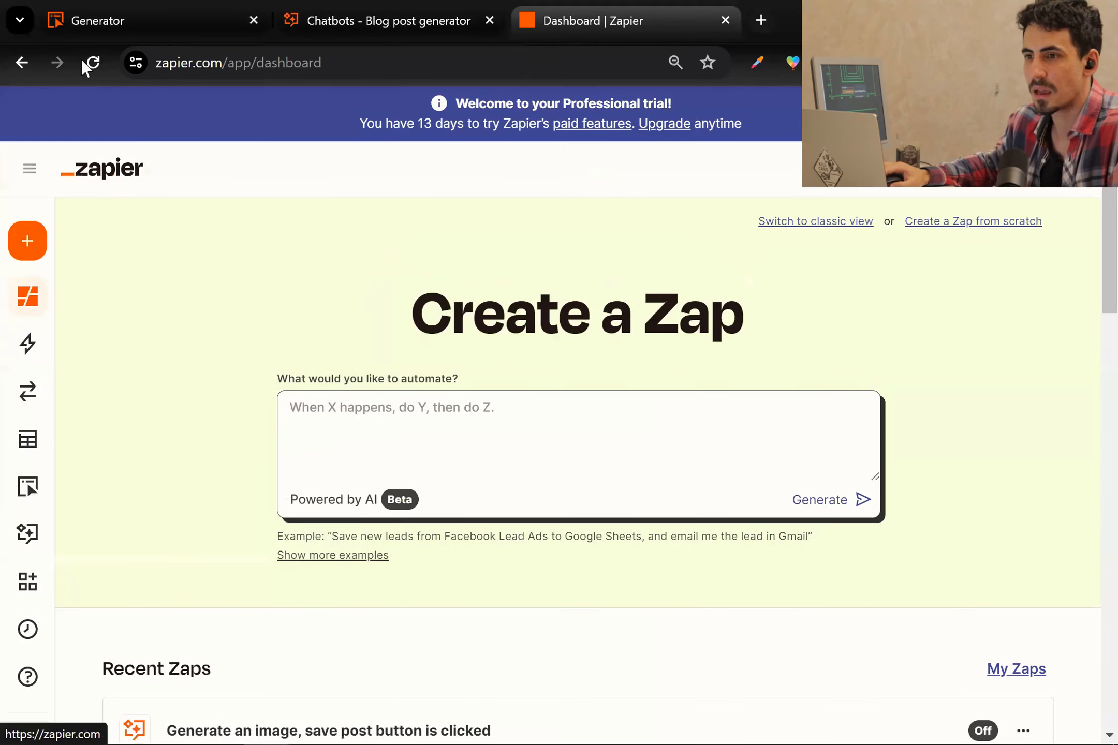
pyautogui.moveTo(25, 204)
pyautogui.scroll(-2, 73, 457)
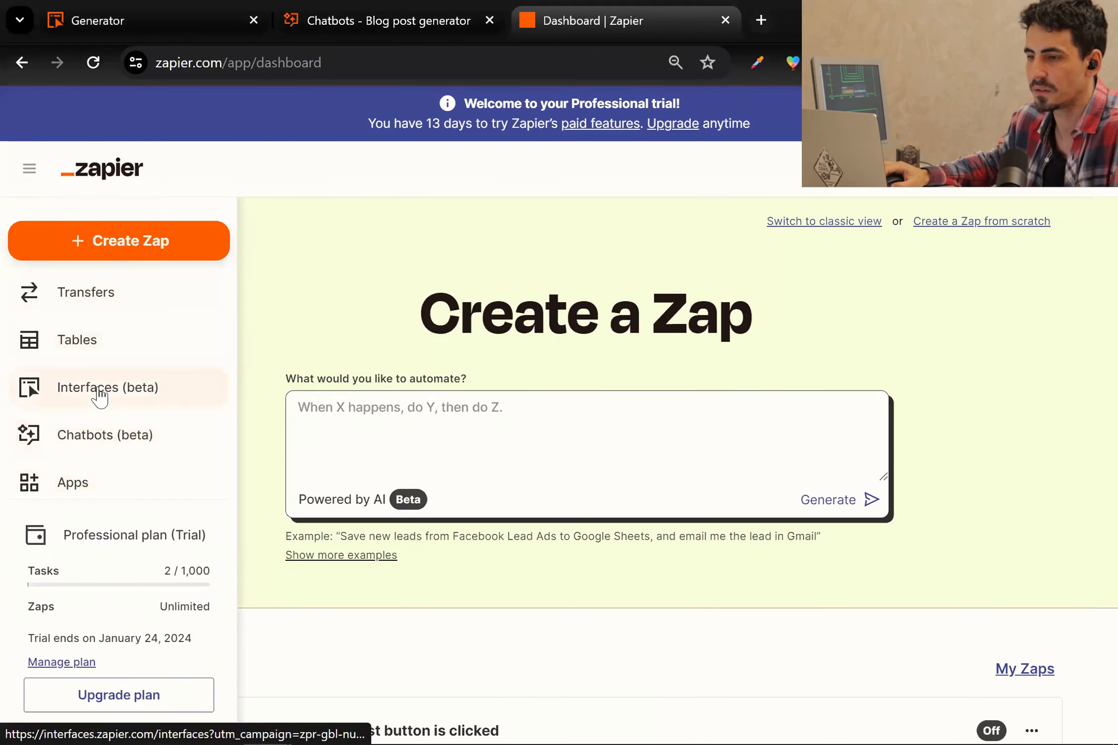
pyautogui.scroll(2, 95, 395)
pyautogui.scroll(-2, 117, 349)
pyautogui.click(98, 393)
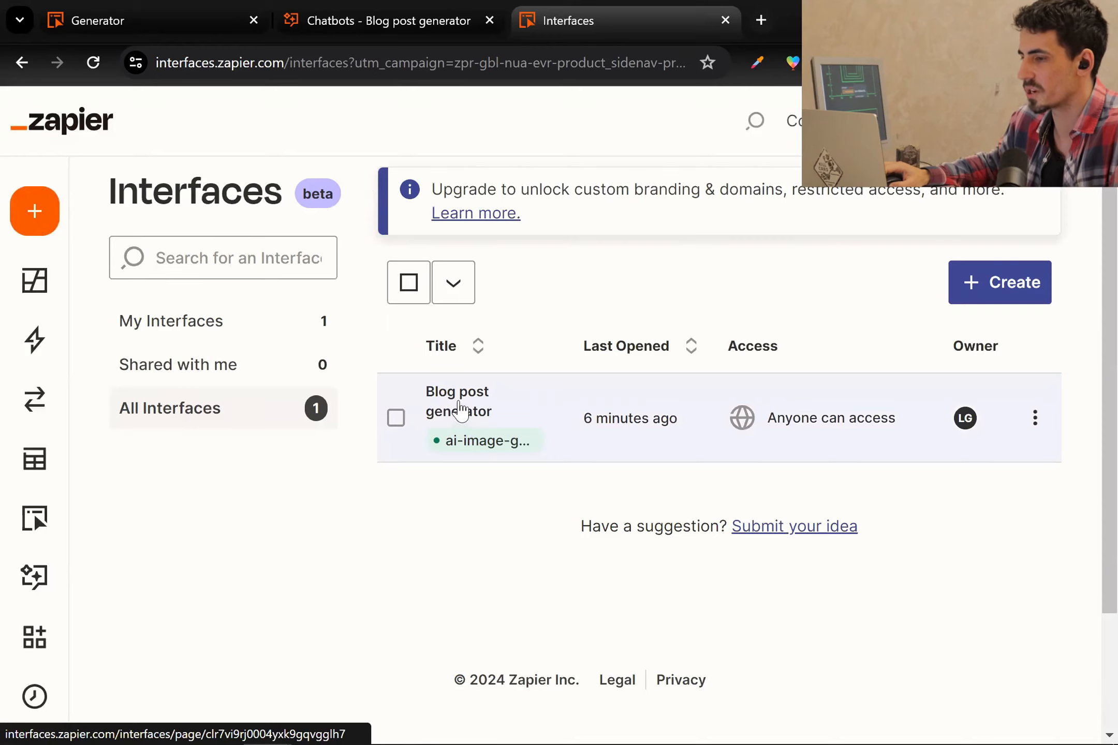
pyautogui.click(461, 412)
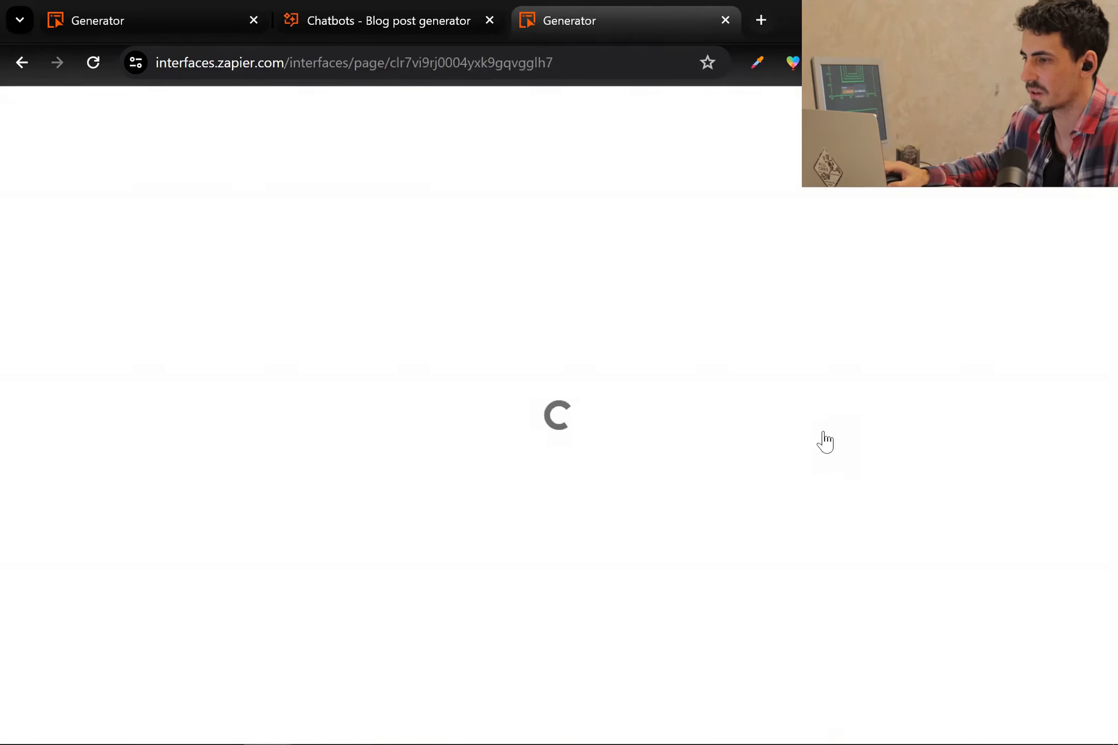
# Step: Check the reloaded page's chatbot preview with its "Generate an image, save post" action, and close the duplicate browser tab
pyautogui.scroll(-15, 491, 414)
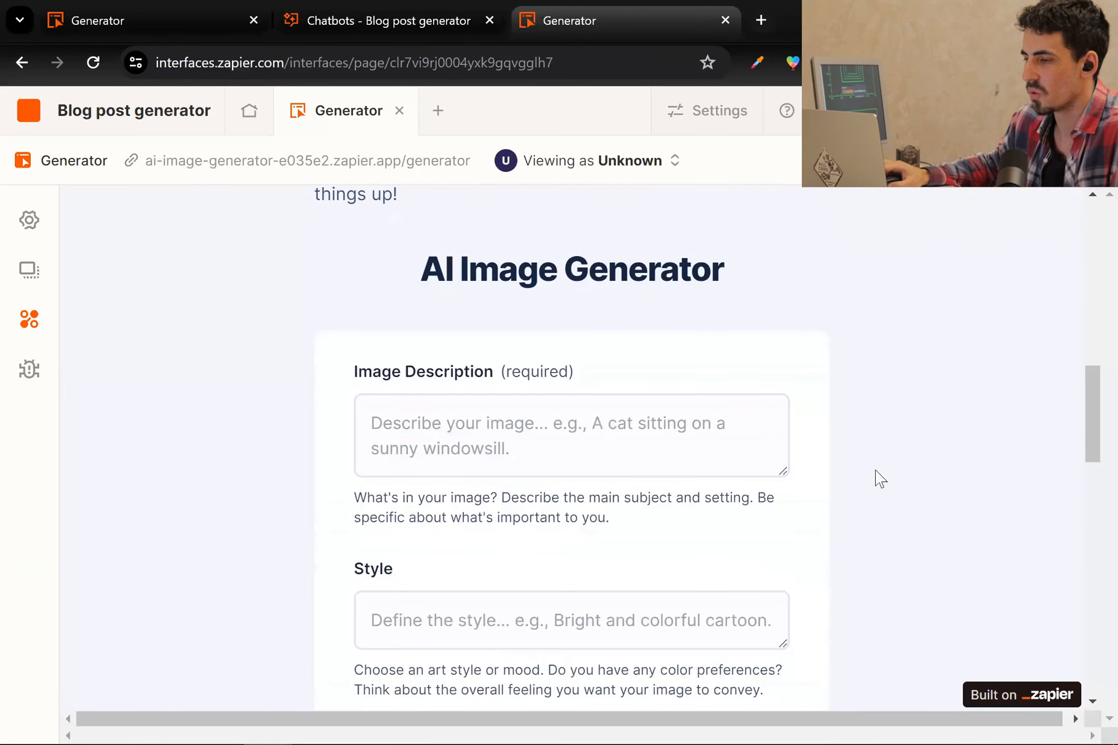
pyautogui.scroll(-10, 869, 464)
pyautogui.scroll(4, 706, 564)
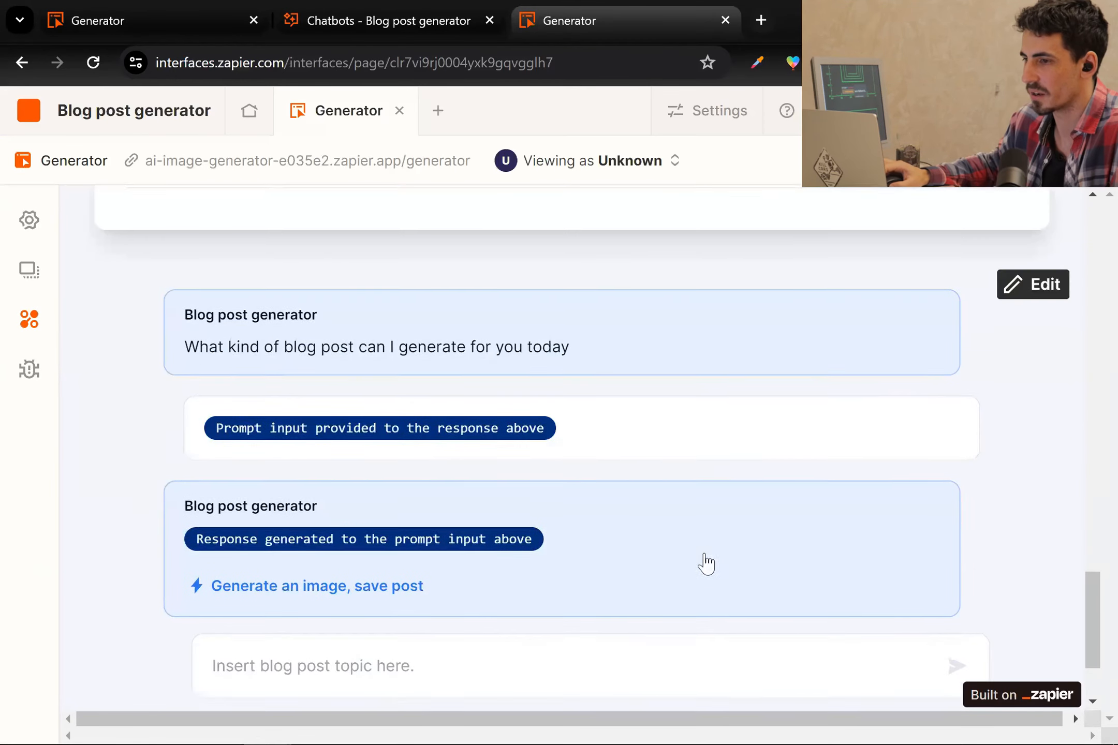
pyautogui.scroll(-2, 730, 391)
pyautogui.scroll(-2, 730, 391)
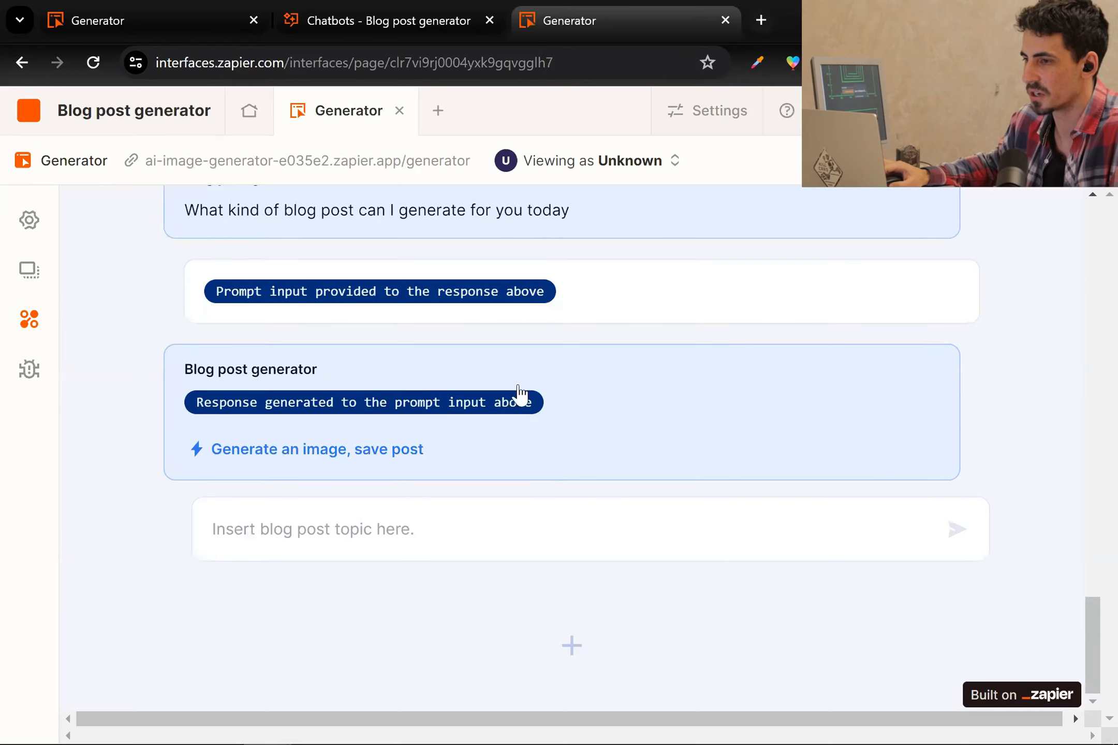
pyautogui.scroll(5, 533, 421)
pyautogui.scroll(10, 539, 423)
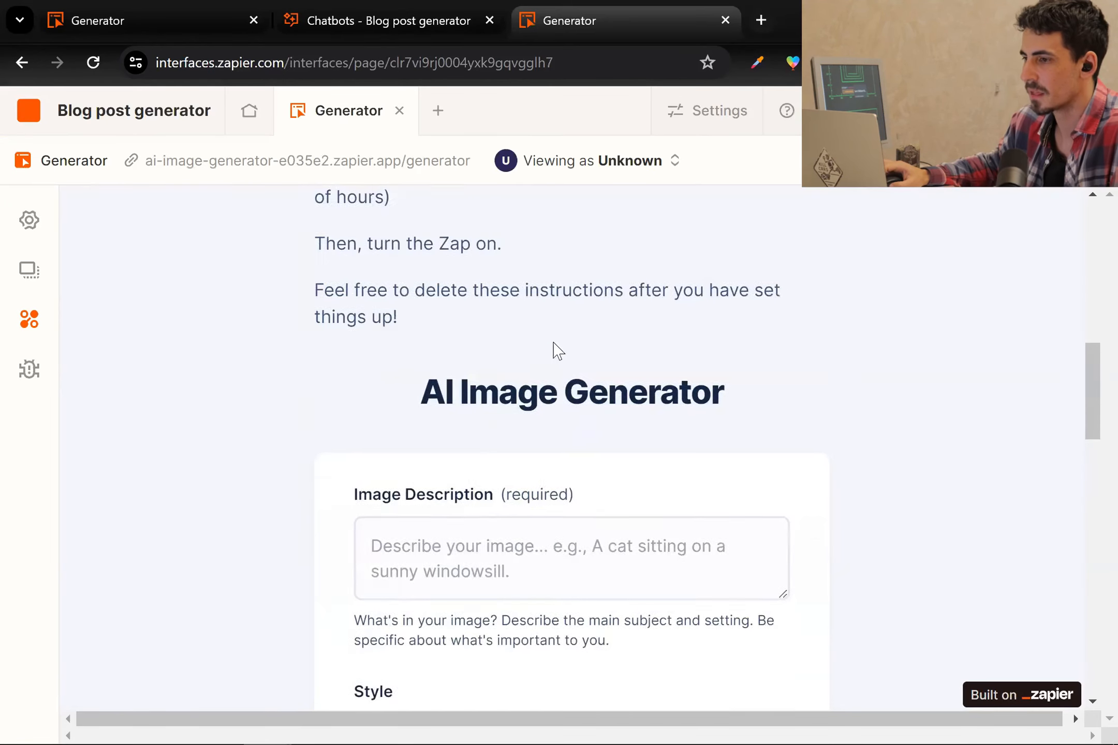
pyautogui.hotkey('ctrl', 'w')
# Step: Examine the Generator page's image form fields, the Generated Images table and the chatbot block
pyautogui.scroll(-10, 550, 674)
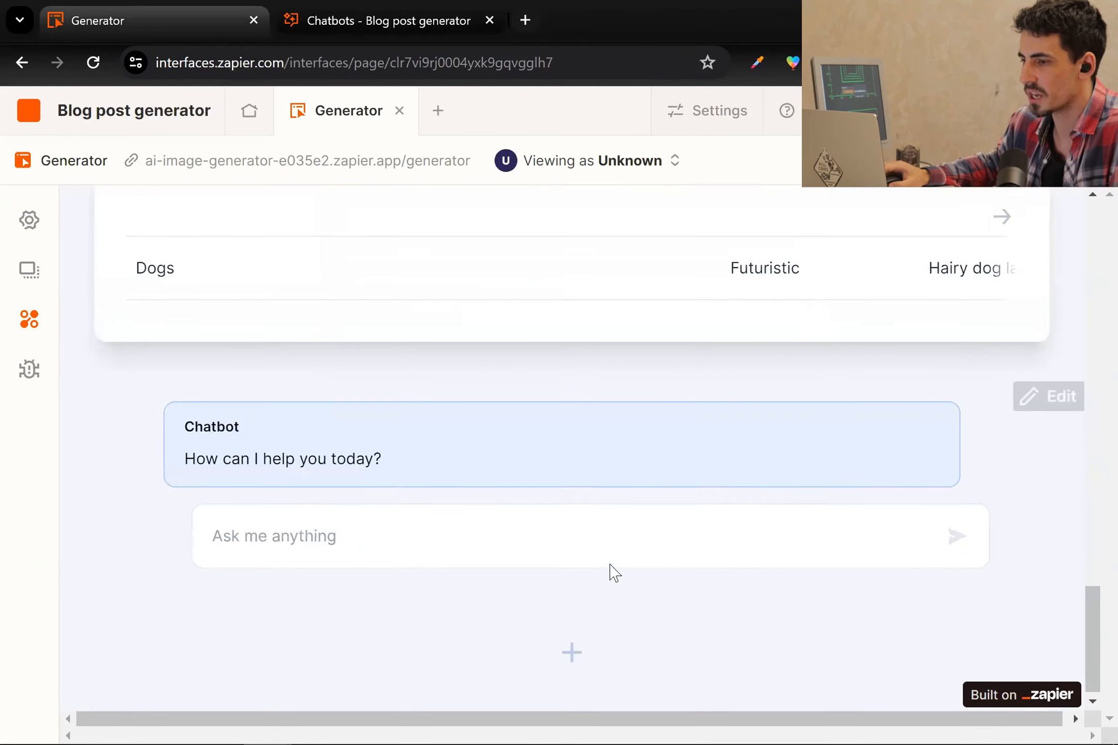
pyautogui.scroll(10, 467, 457)
pyautogui.scroll(-3, 441, 342)
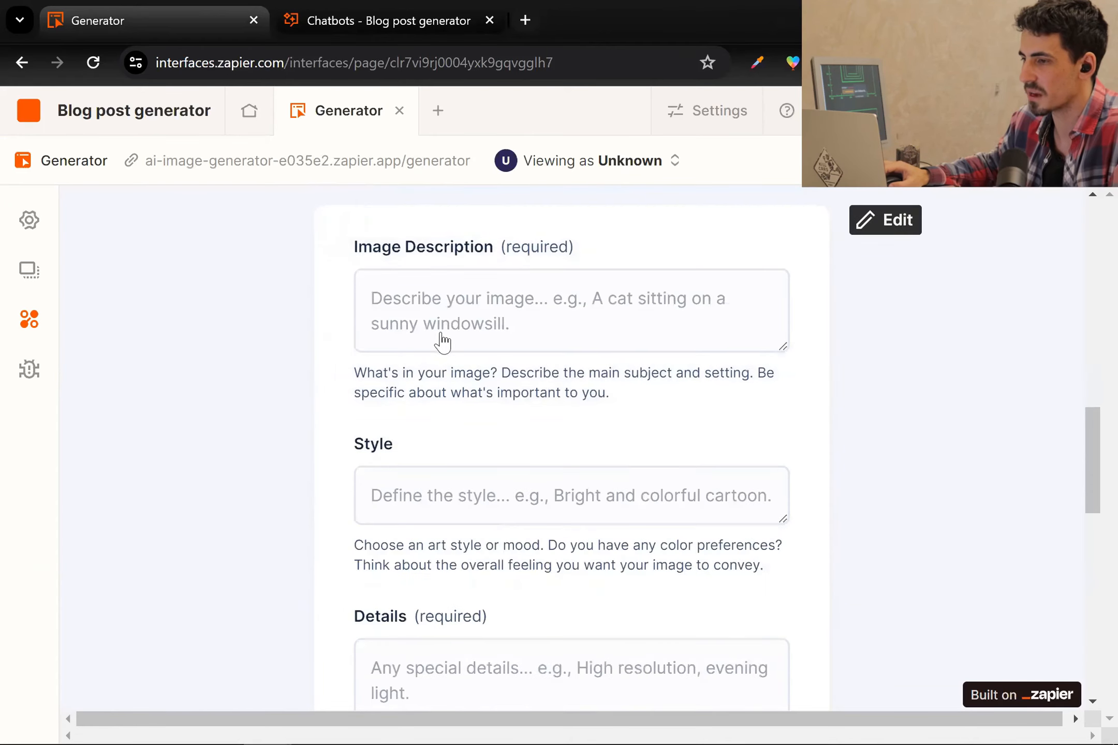
pyautogui.scroll(-15, 519, 349)
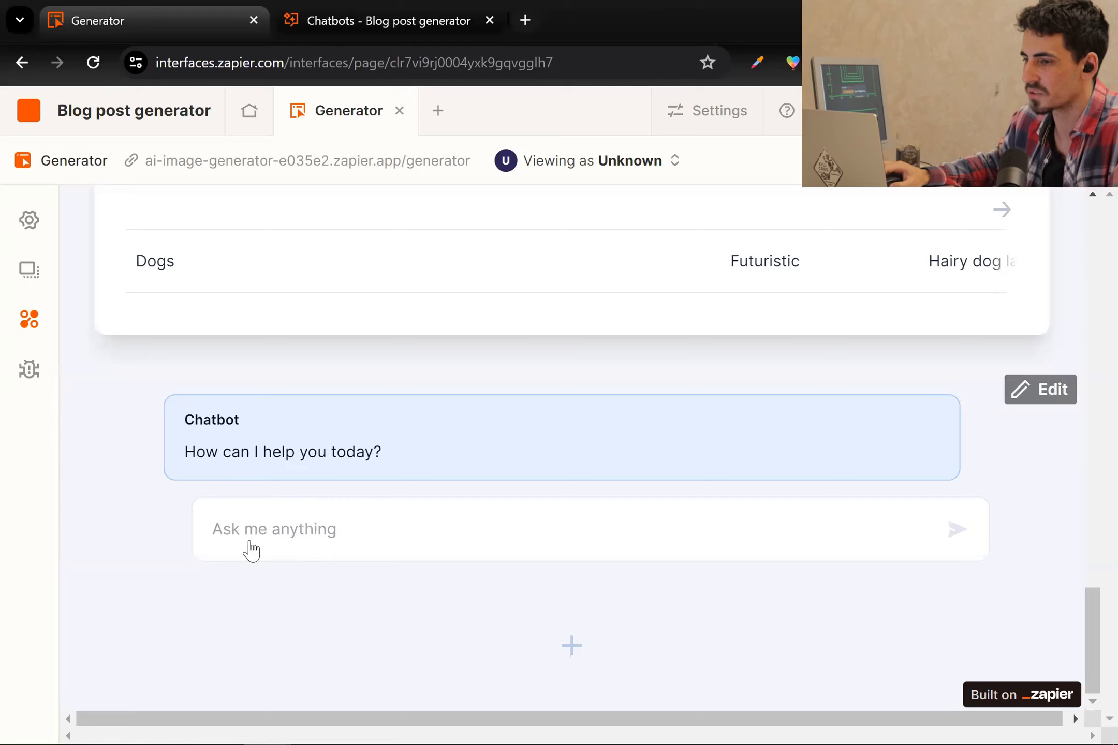
pyautogui.scroll(10, 318, 541)
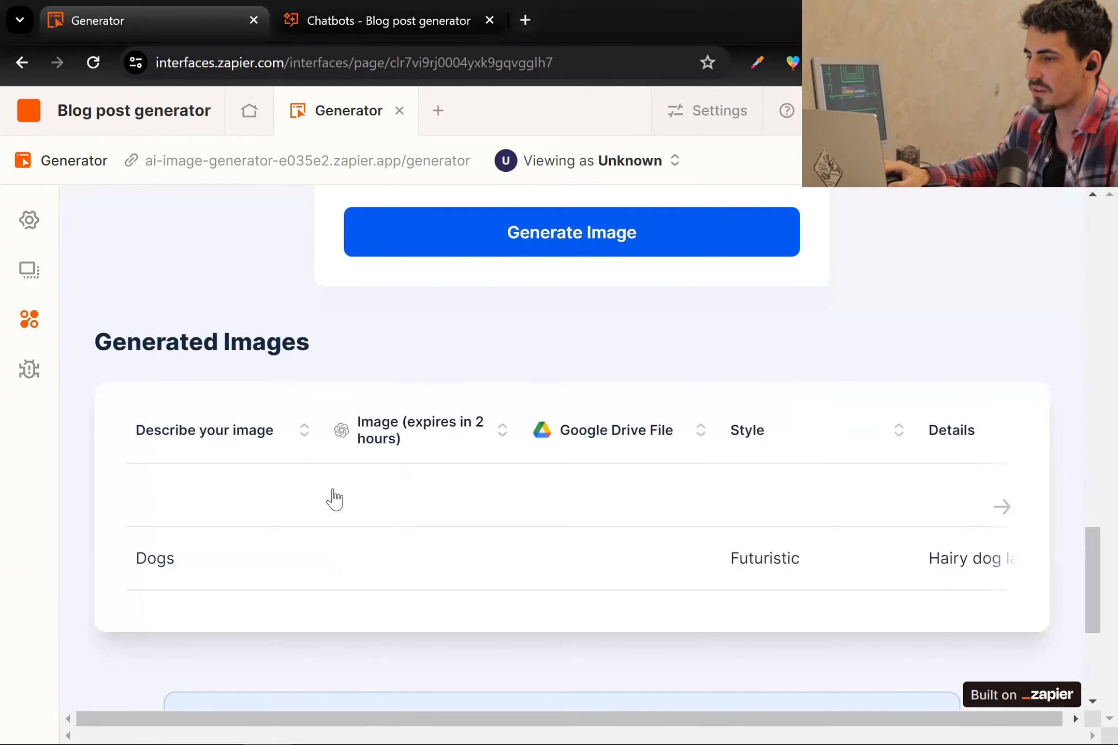
pyautogui.scroll(-10, 440, 409)
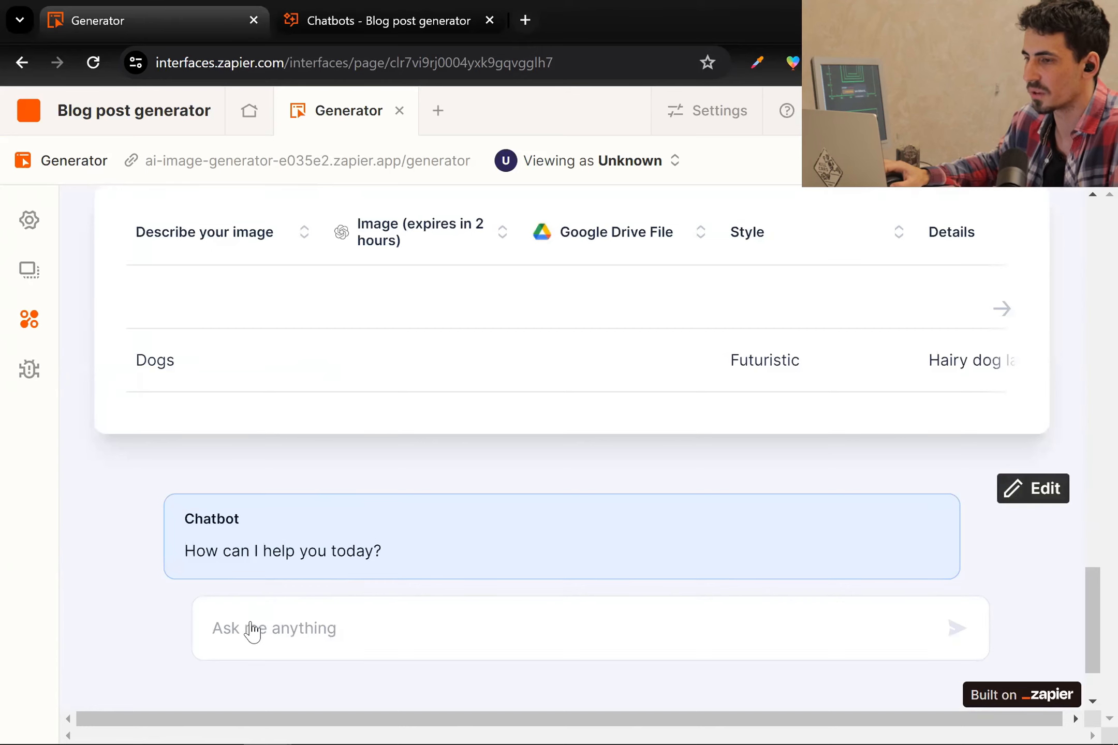
pyautogui.scroll(10, 291, 632)
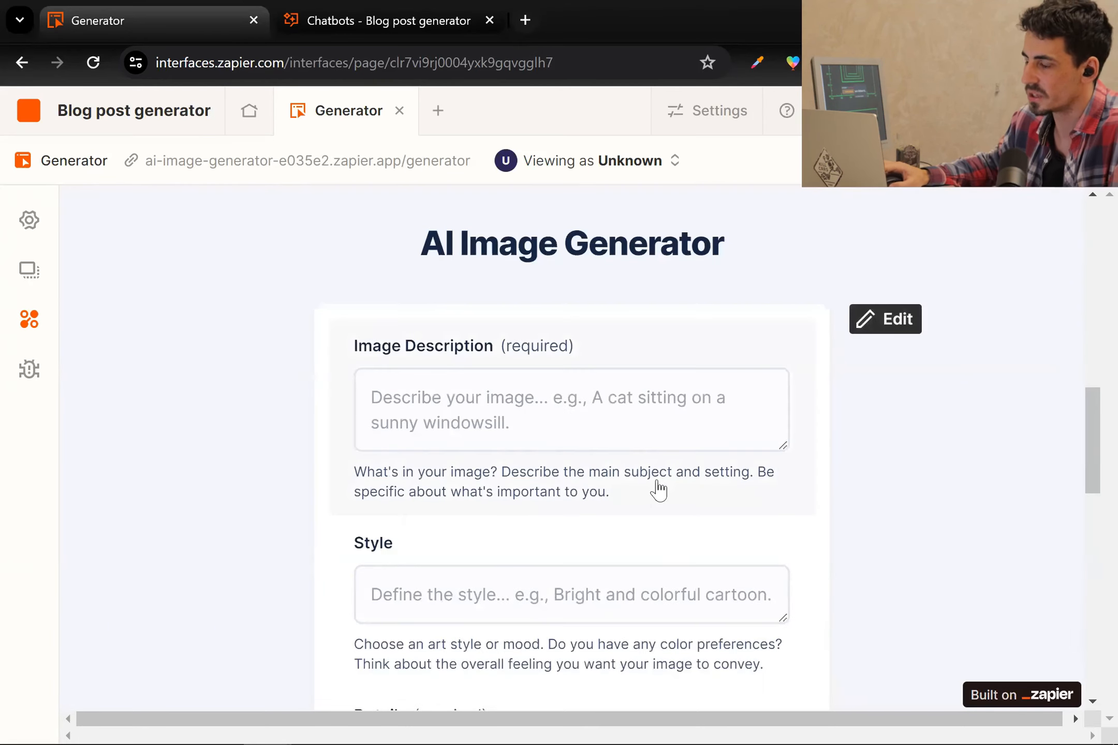
pyautogui.scroll(-1, 720, 419)
pyautogui.scroll(-10, 720, 420)
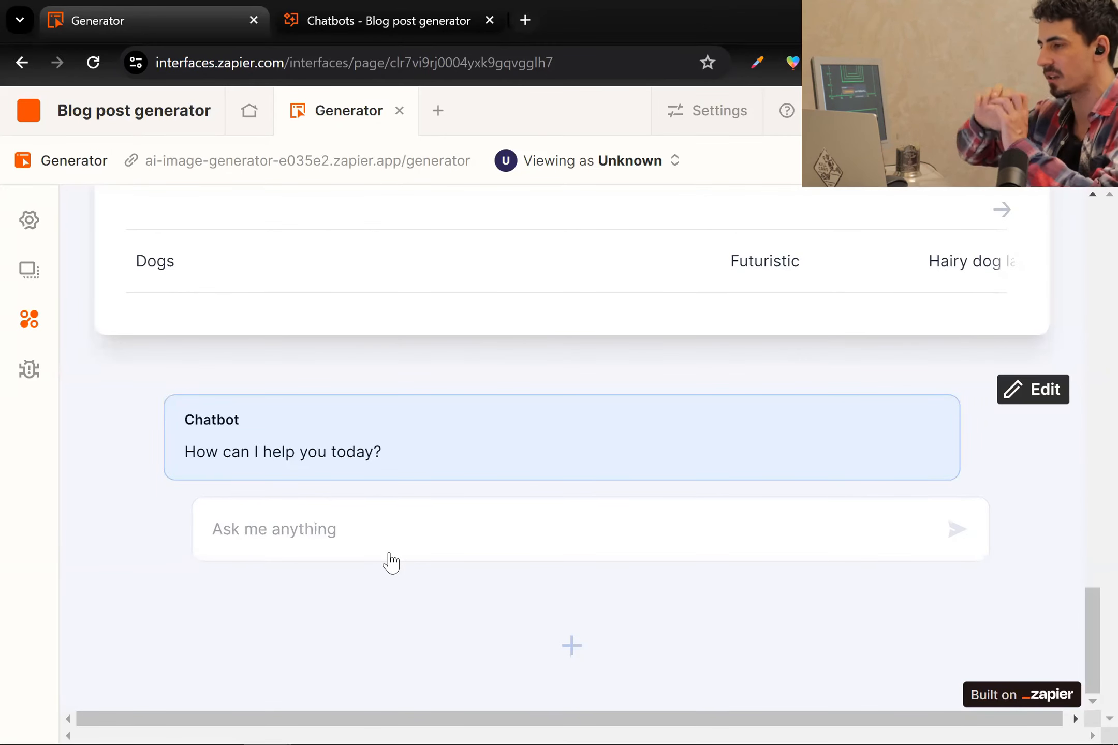
pyautogui.scroll(10, 391, 562)
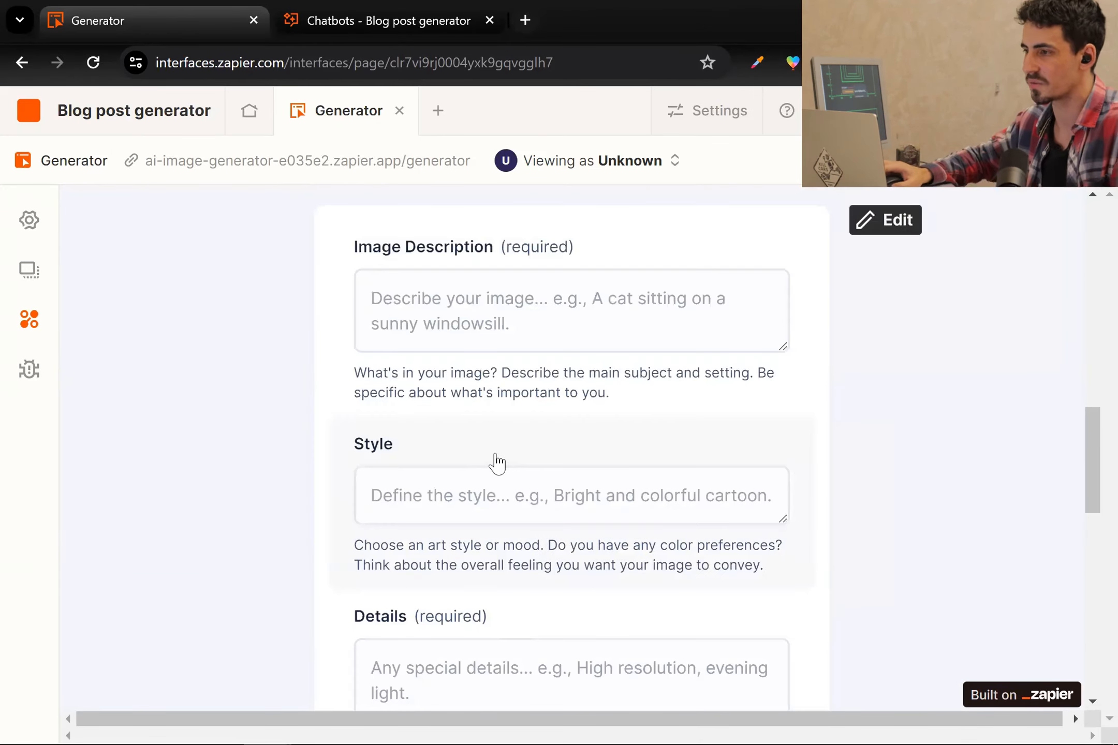
# Step: View the Zap and table connections referenced by the Generator page, and close the list
pyautogui.scroll(2, 374, 374)
pyautogui.scroll(-2, 207, 358)
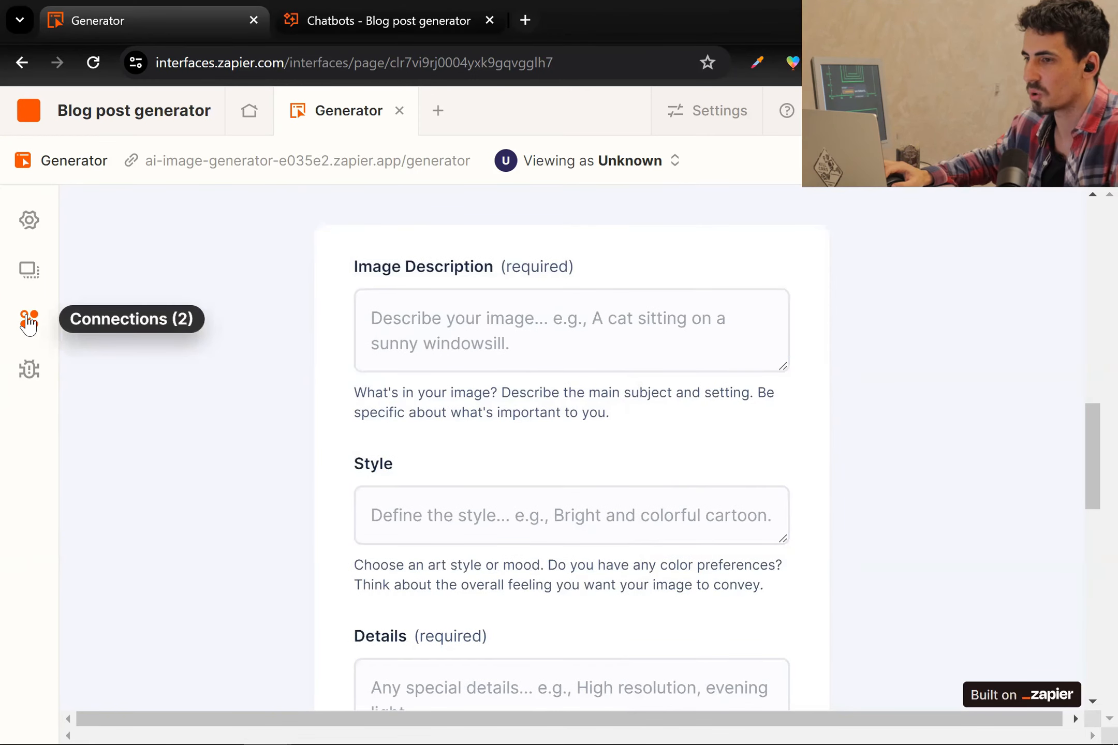
pyautogui.click(28, 322)
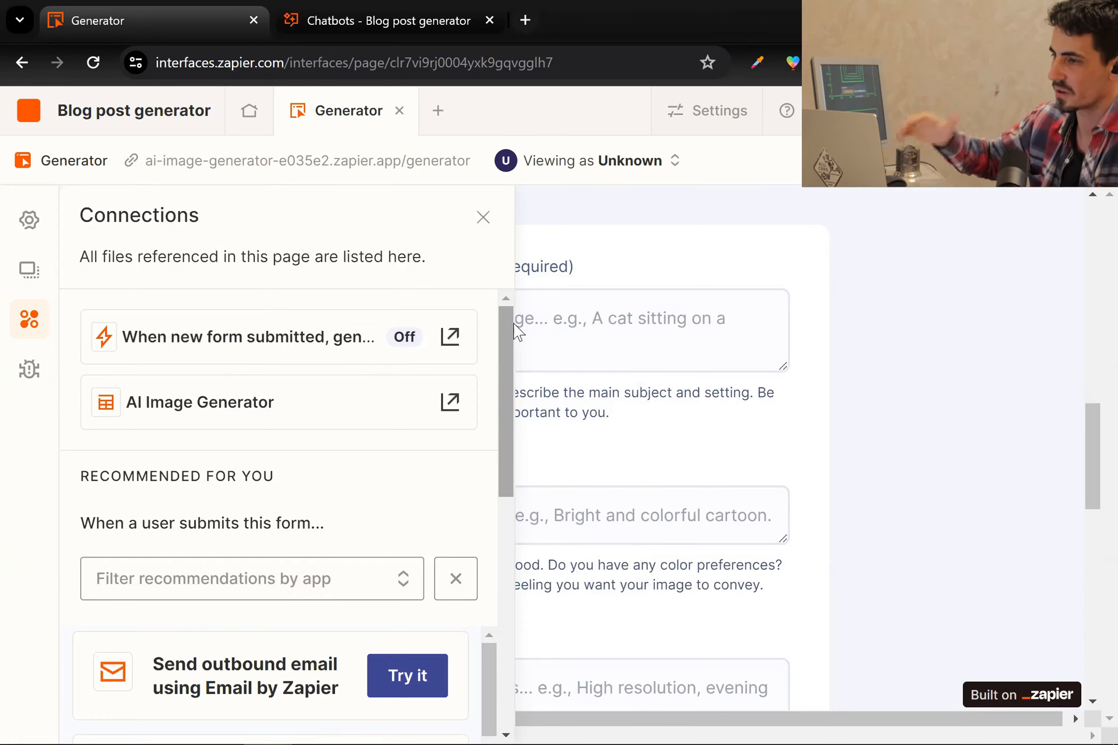
pyautogui.click(899, 368)
# Step: Examine the Generated Images table's columns and rows in relation to the image form and the chatbot
pyautogui.scroll(-10, 898, 367)
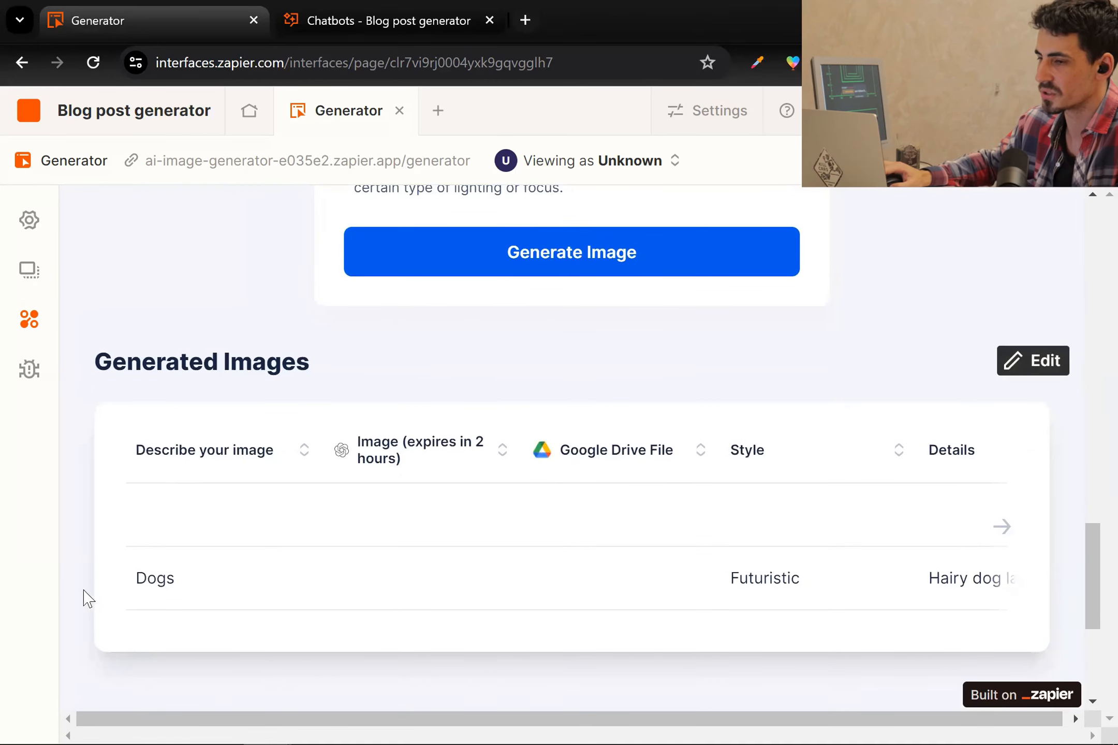
pyautogui.scroll(2, 270, 590)
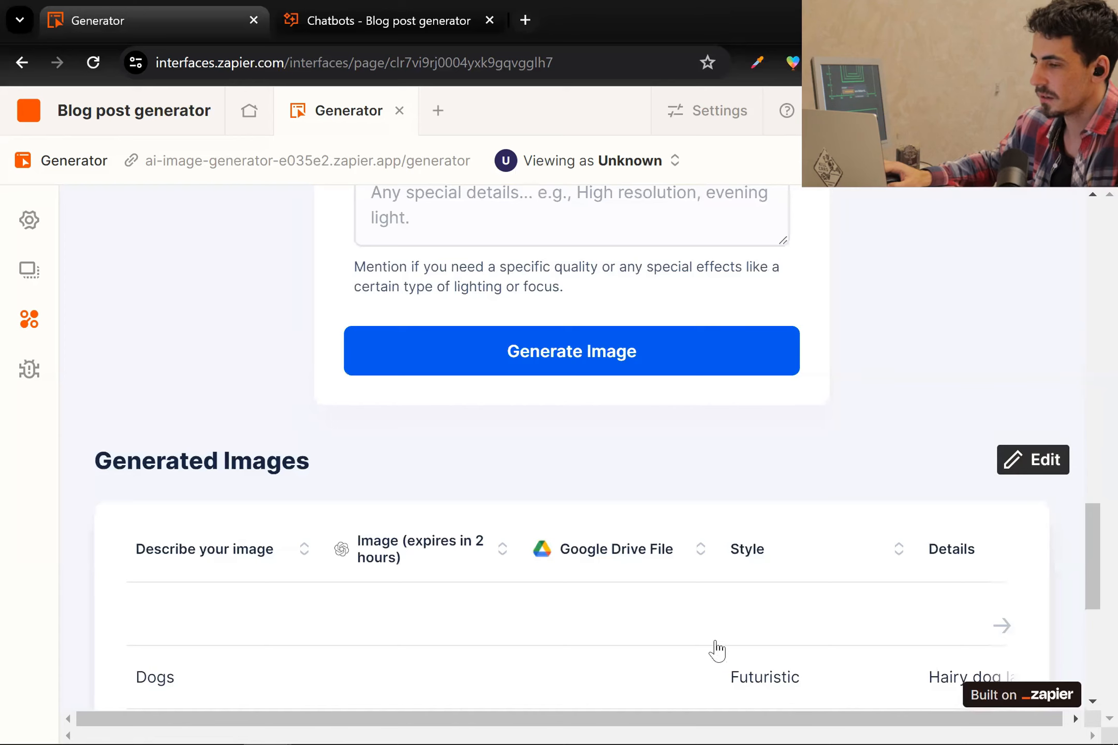
pyautogui.scroll(-2, 372, 627)
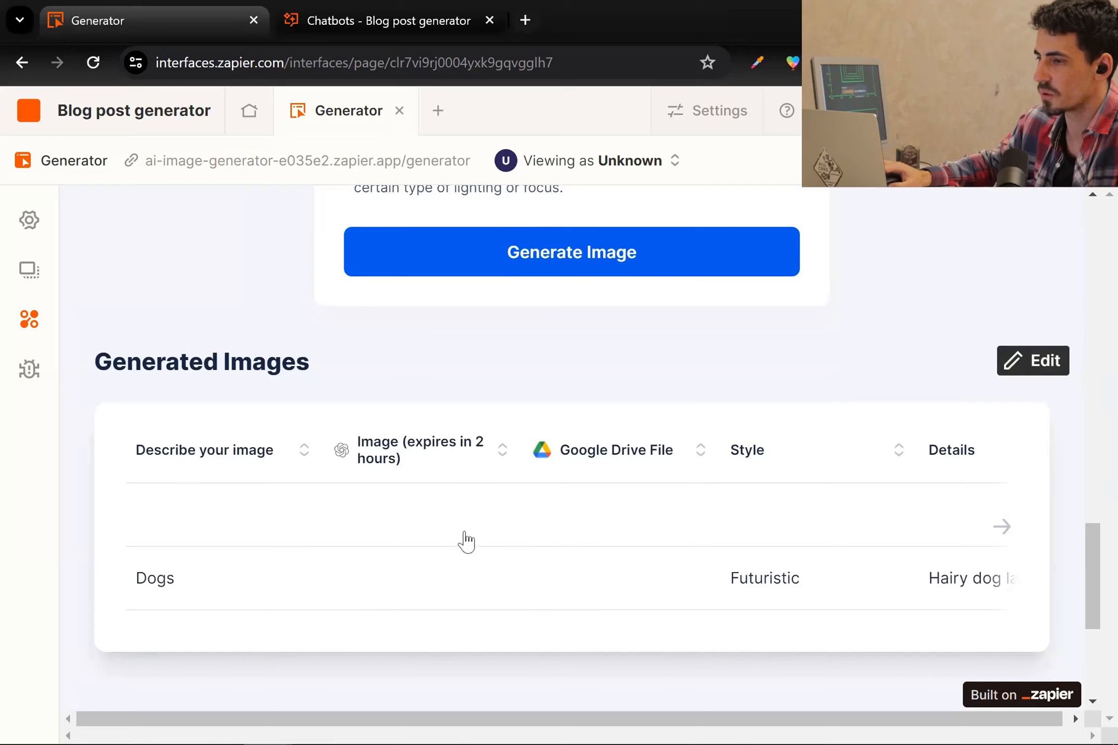
pyautogui.scroll(4, 572, 567)
pyautogui.scroll(-4, 517, 577)
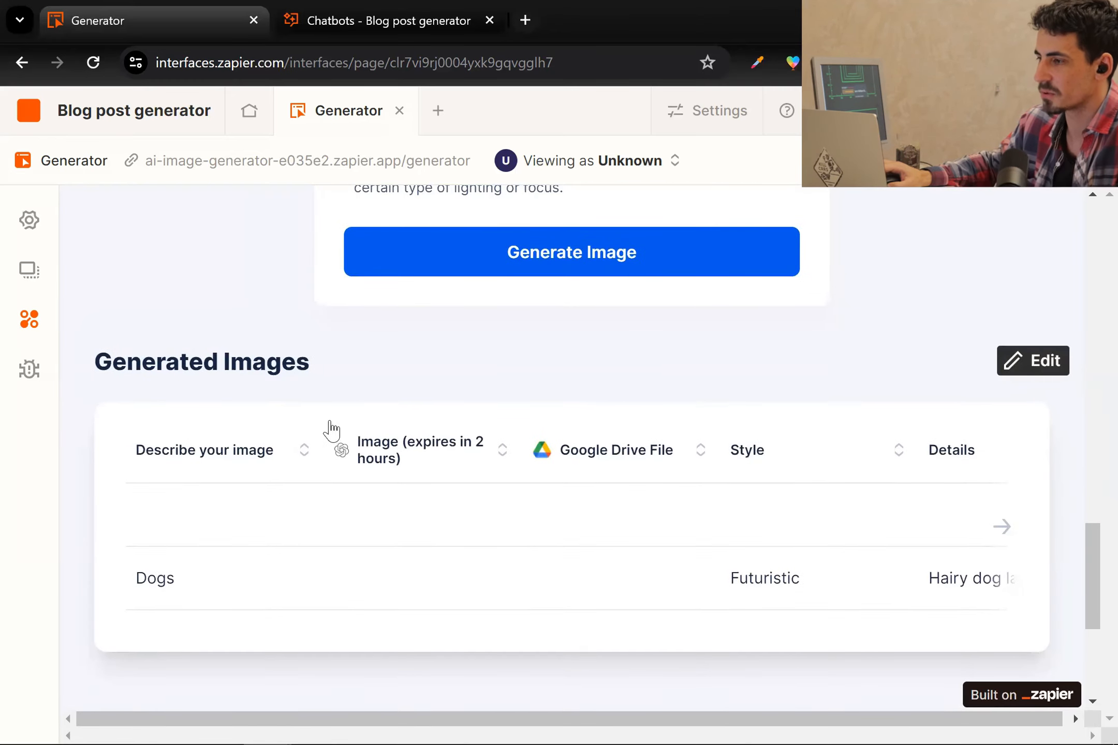
pyautogui.scroll(2, 437, 424)
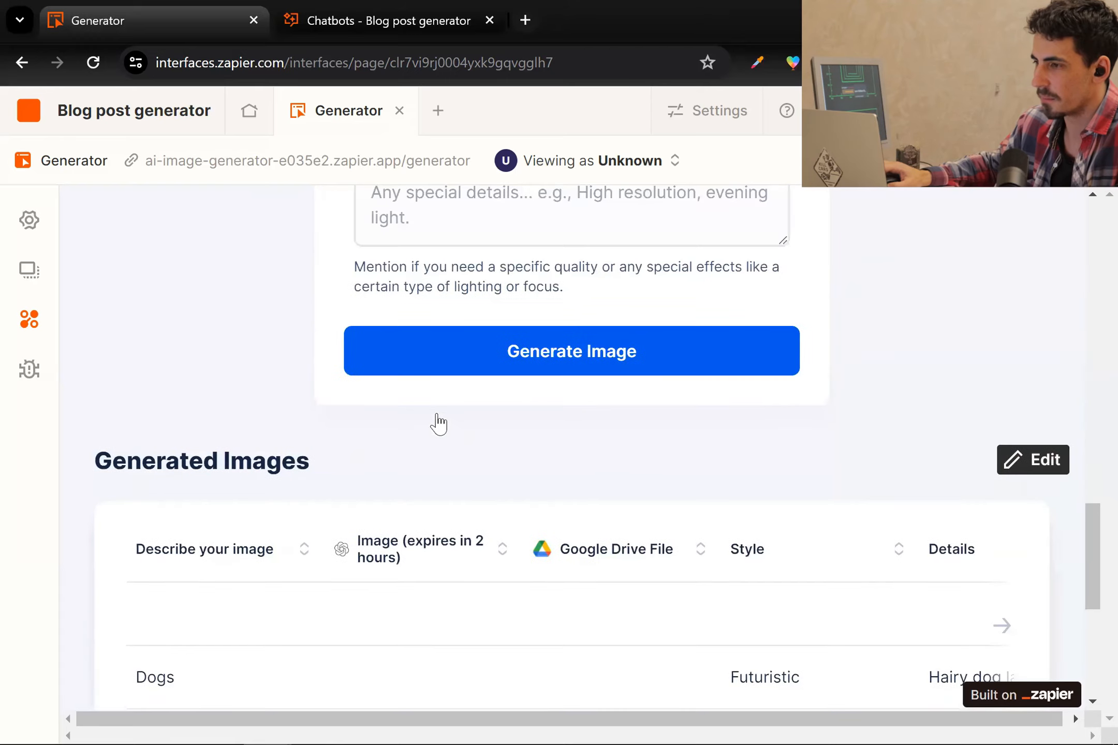
pyautogui.scroll(-8, 267, 609)
pyautogui.scroll(4, 216, 558)
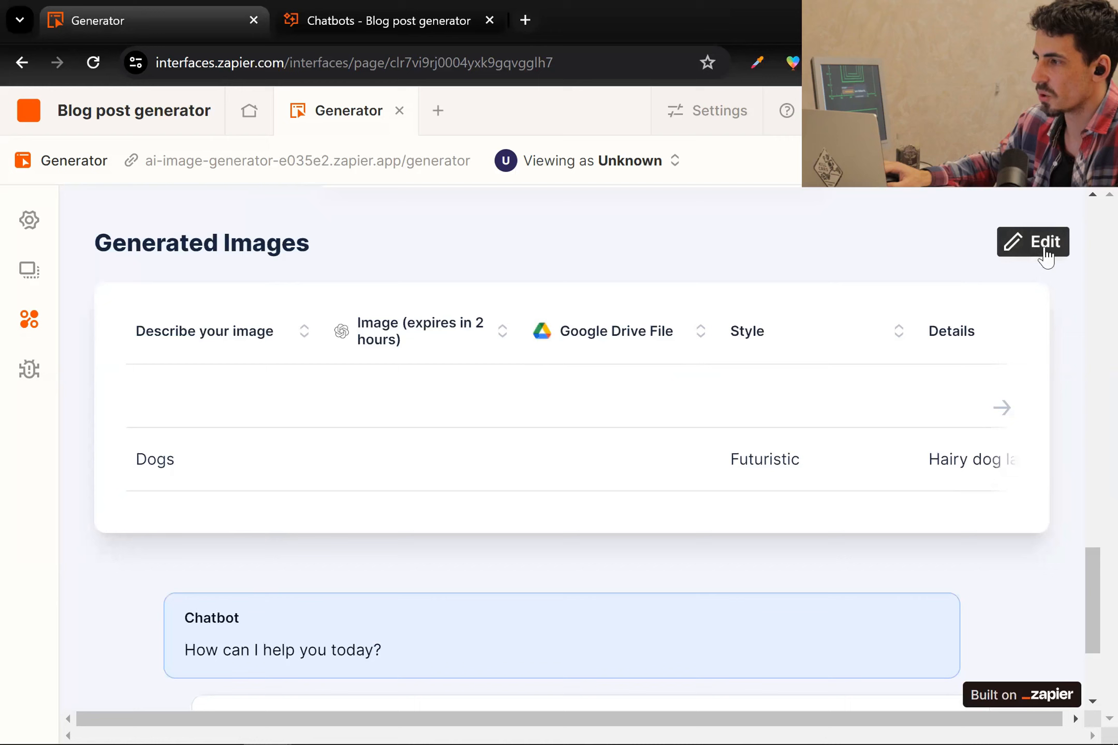
# Step: Look over the Generated Images table block's header, user permissions and width settings, and open its data source settings
pyautogui.click(1044, 251)
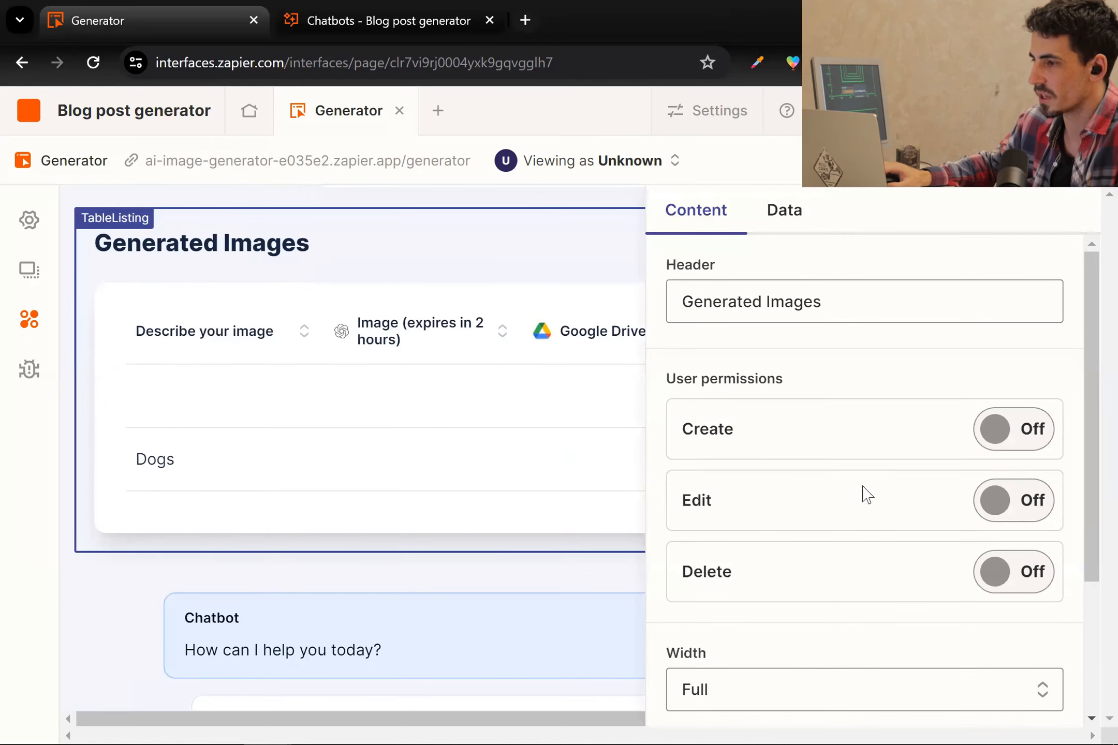
pyautogui.scroll(-4, 859, 466)
pyautogui.scroll(4, 889, 460)
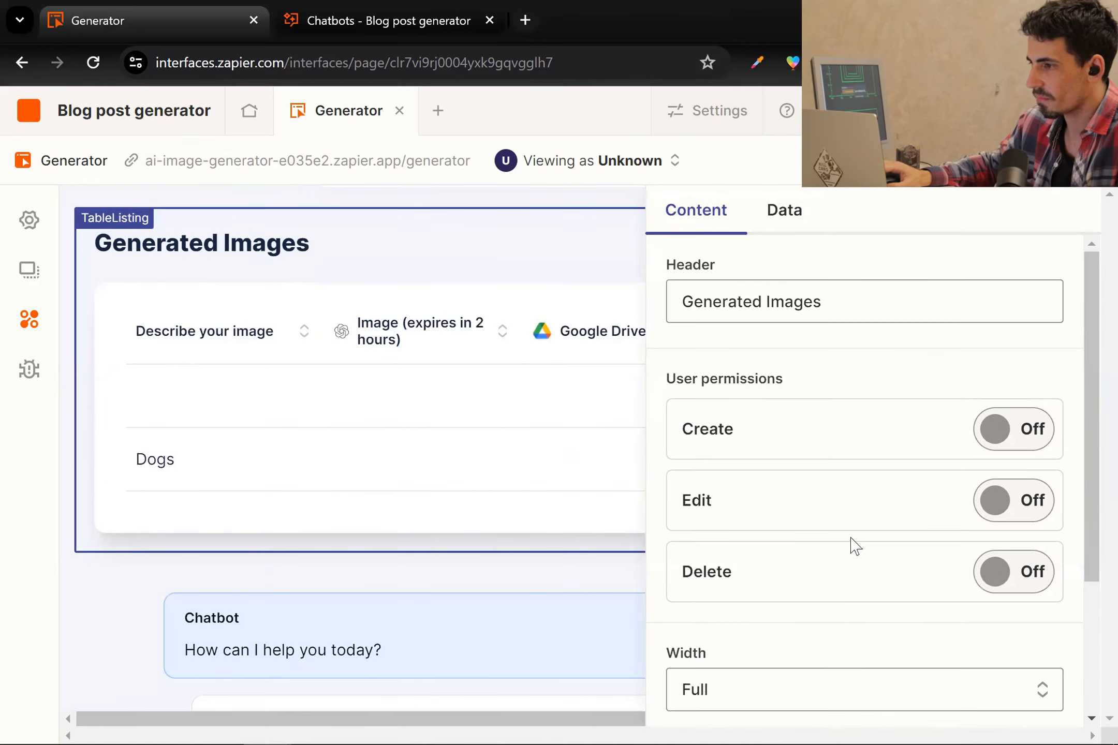
pyautogui.scroll(-1, 816, 246)
pyautogui.scroll(1, 808, 244)
pyautogui.click(784, 210)
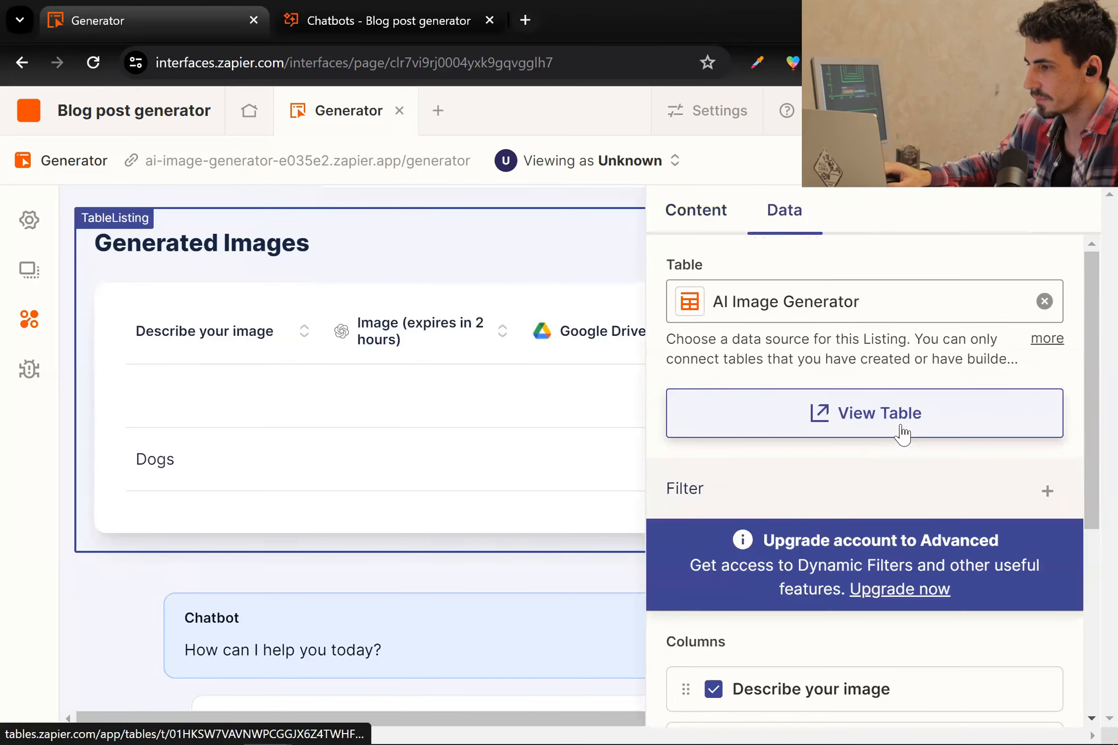
# Step: Show only the Google Drive File and Image (expires in 2 hours) columns in the Generated Images table, hiding Describe your image, Style and Details
pyautogui.scroll(-7, 783, 490)
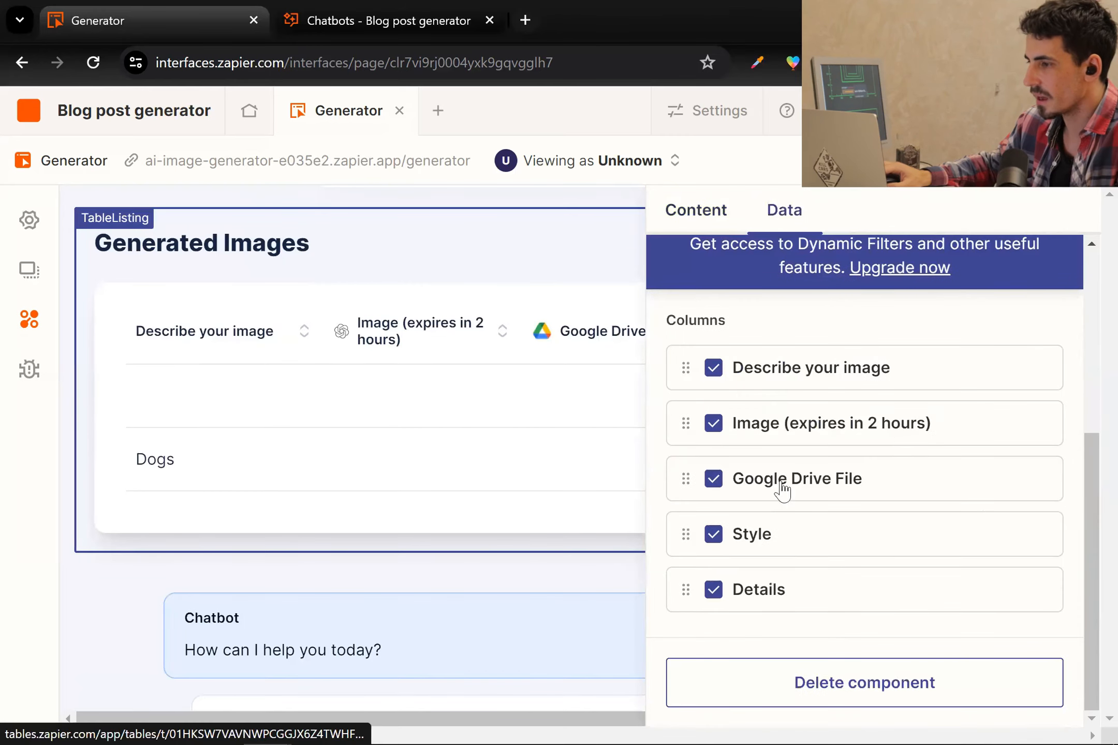
pyautogui.click(712, 370)
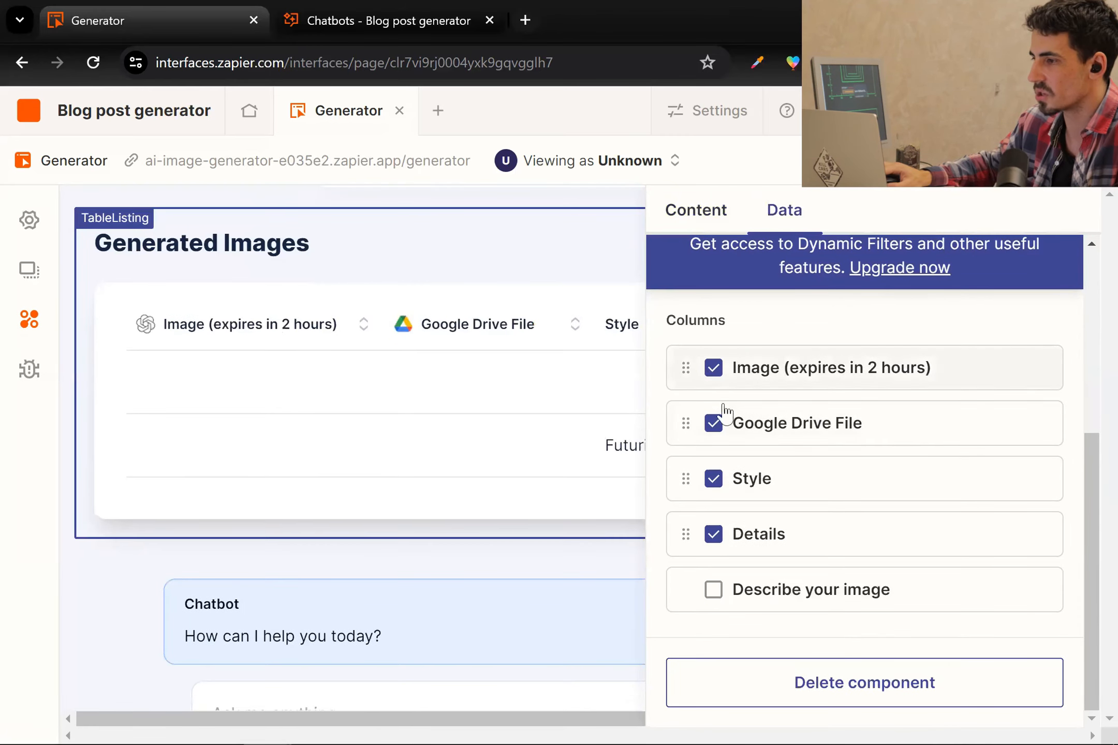
pyautogui.click(713, 368)
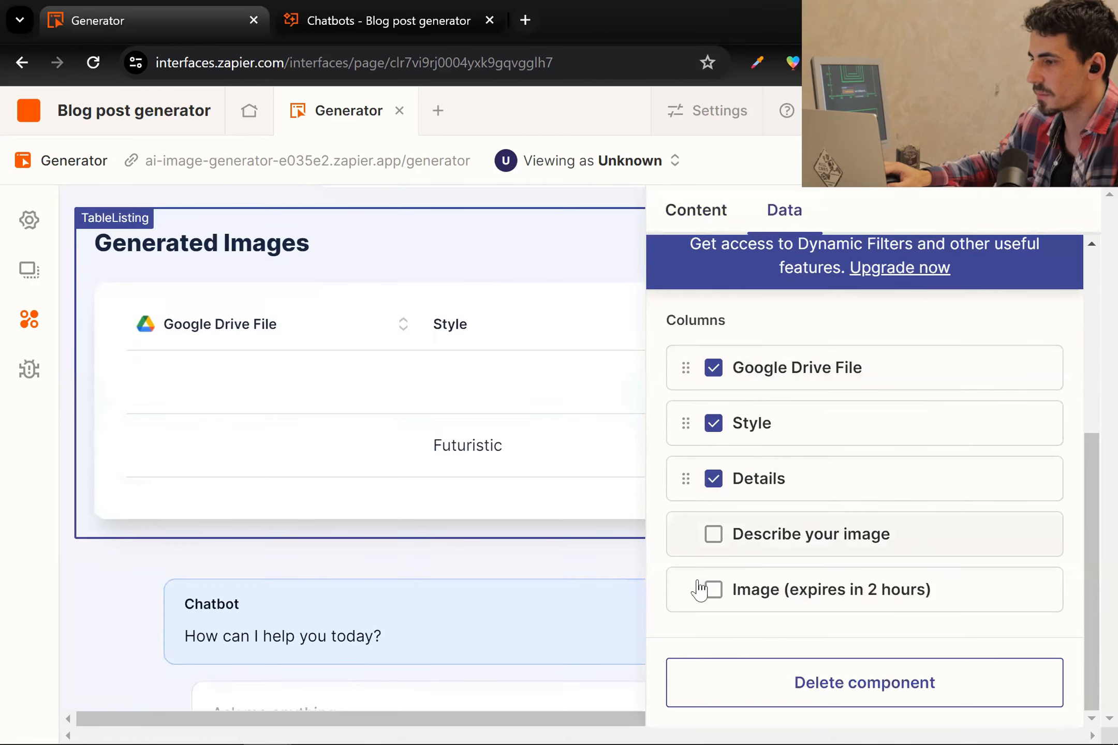
pyautogui.click(713, 593)
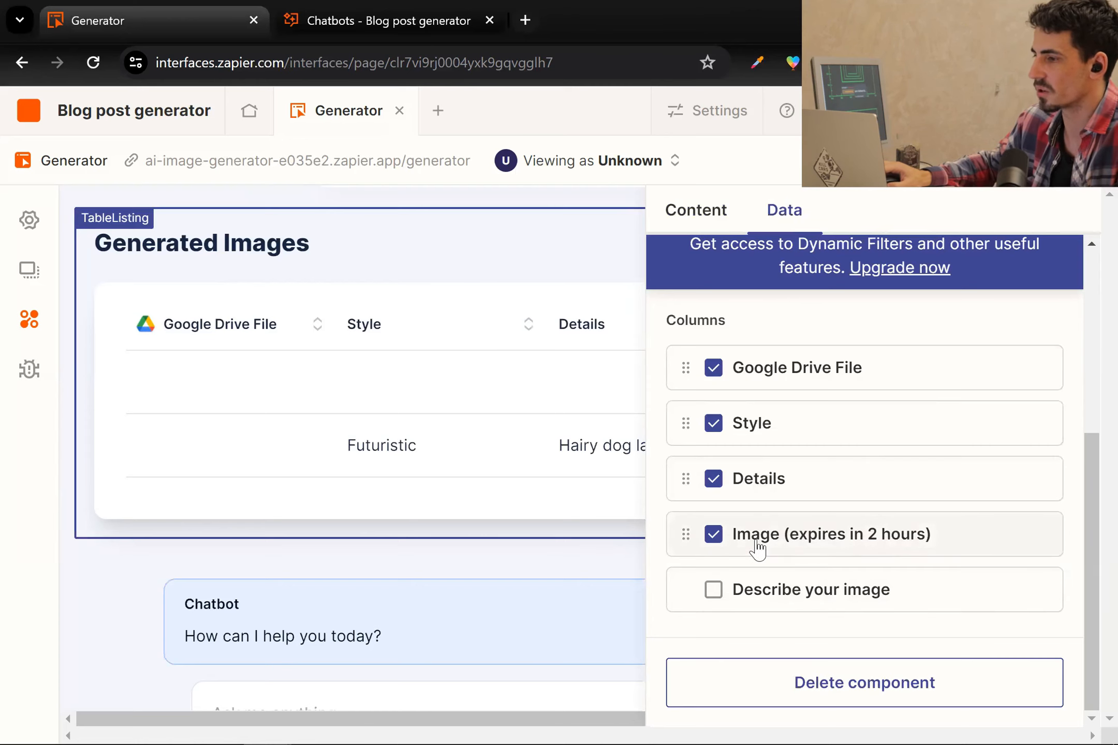
pyautogui.click(713, 488)
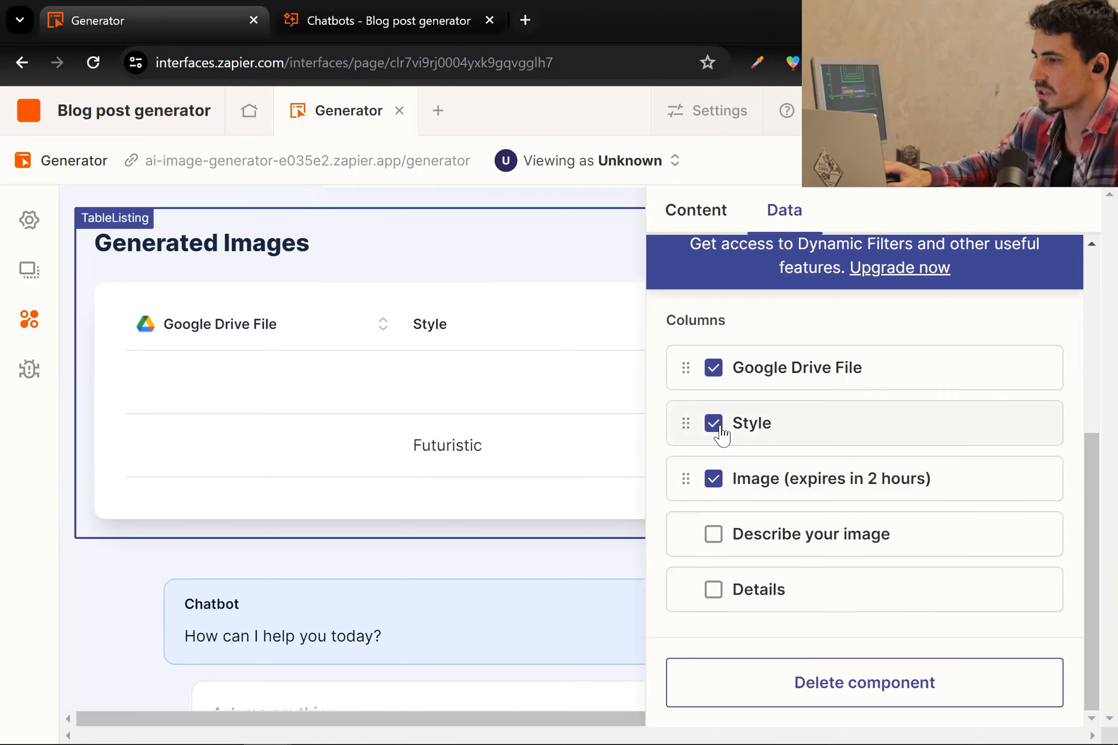
pyautogui.click(719, 429)
pyautogui.scroll(3, 863, 541)
pyautogui.scroll(-3, 869, 544)
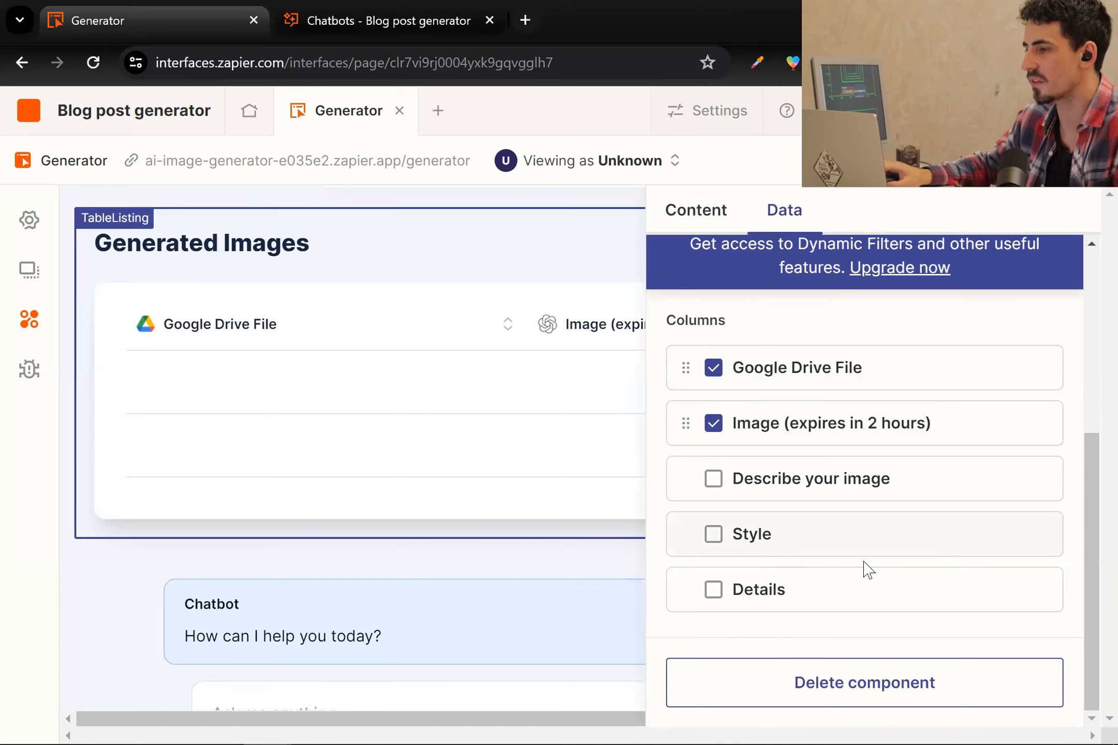
pyautogui.scroll(3, 864, 569)
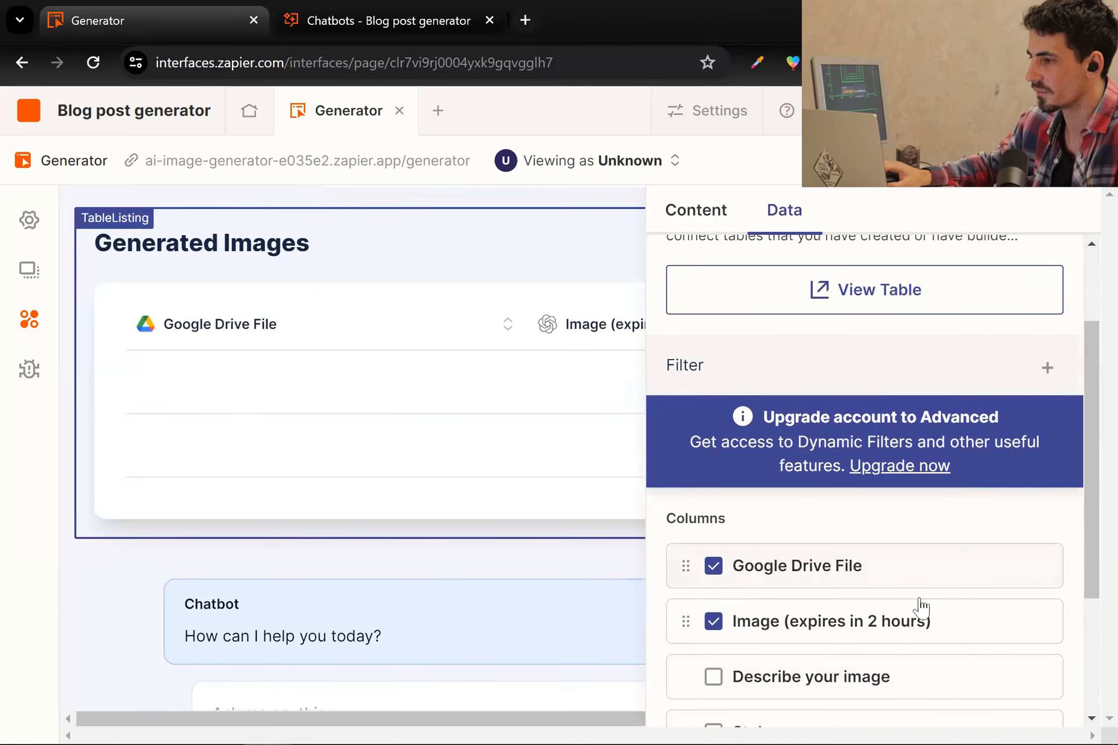
pyautogui.scroll(2, 921, 608)
pyautogui.scroll(-6, 920, 608)
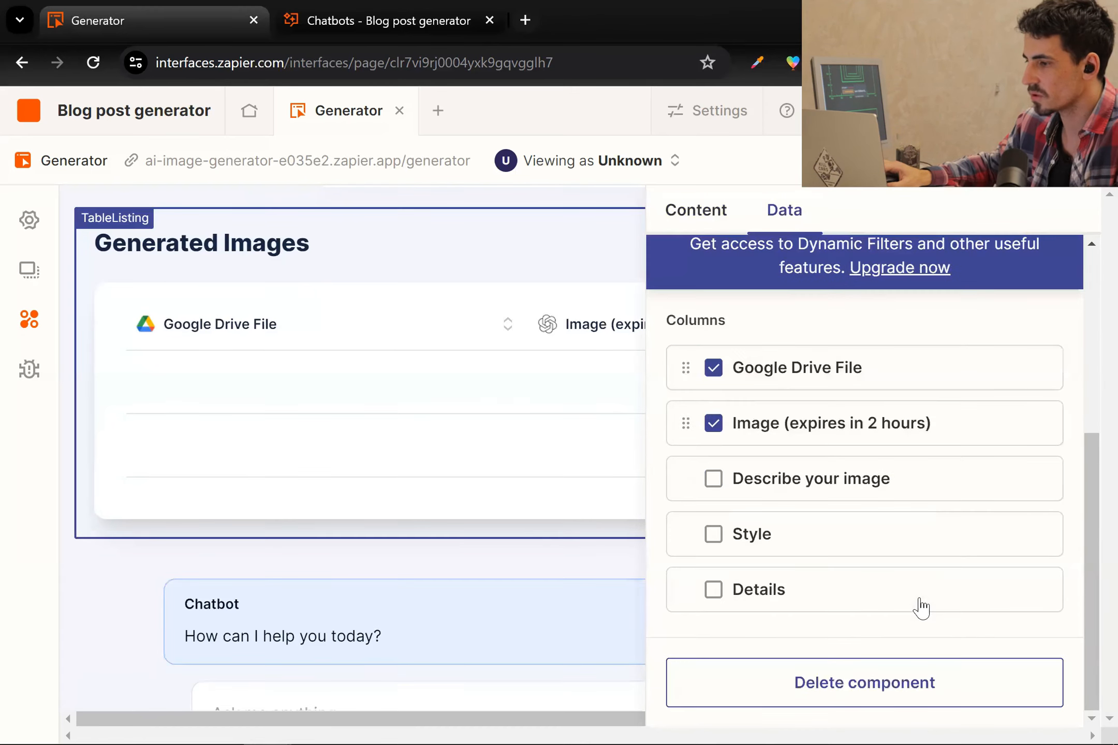
# Step: Open the AI Image Generator source table and add a left-aligned Text field named "Blog post"
pyautogui.scroll(6, 921, 609)
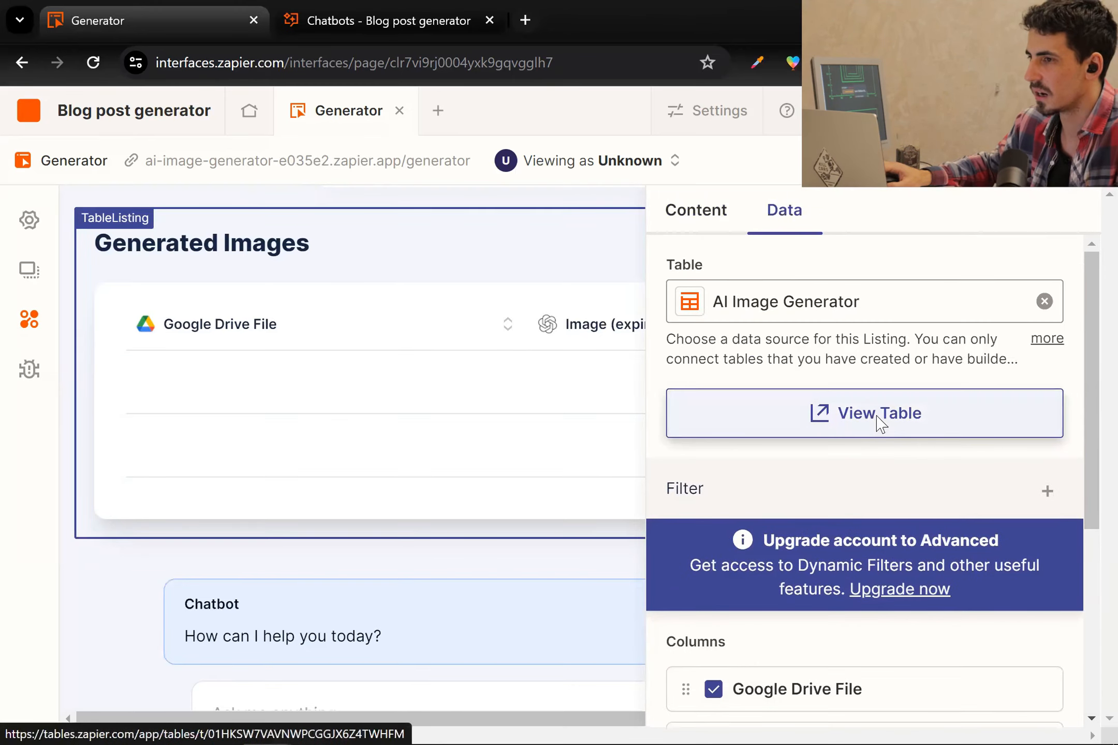
pyautogui.click(877, 425)
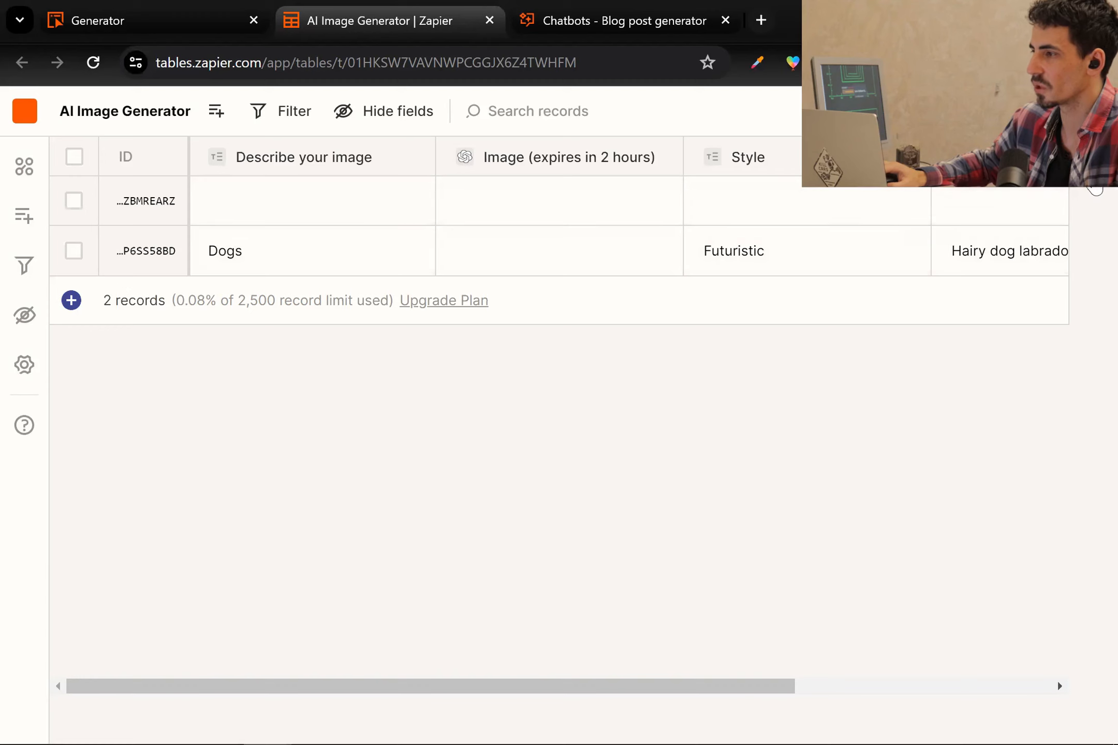
pyautogui.click(1089, 157)
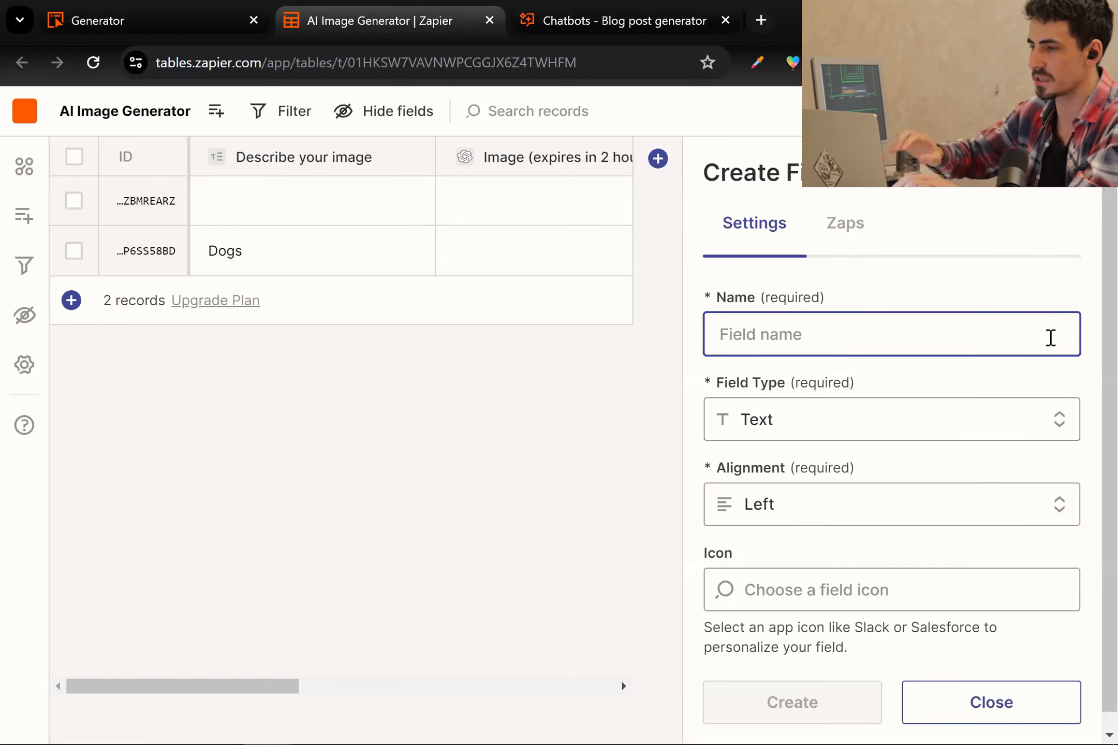
pyautogui.write('Blog post')
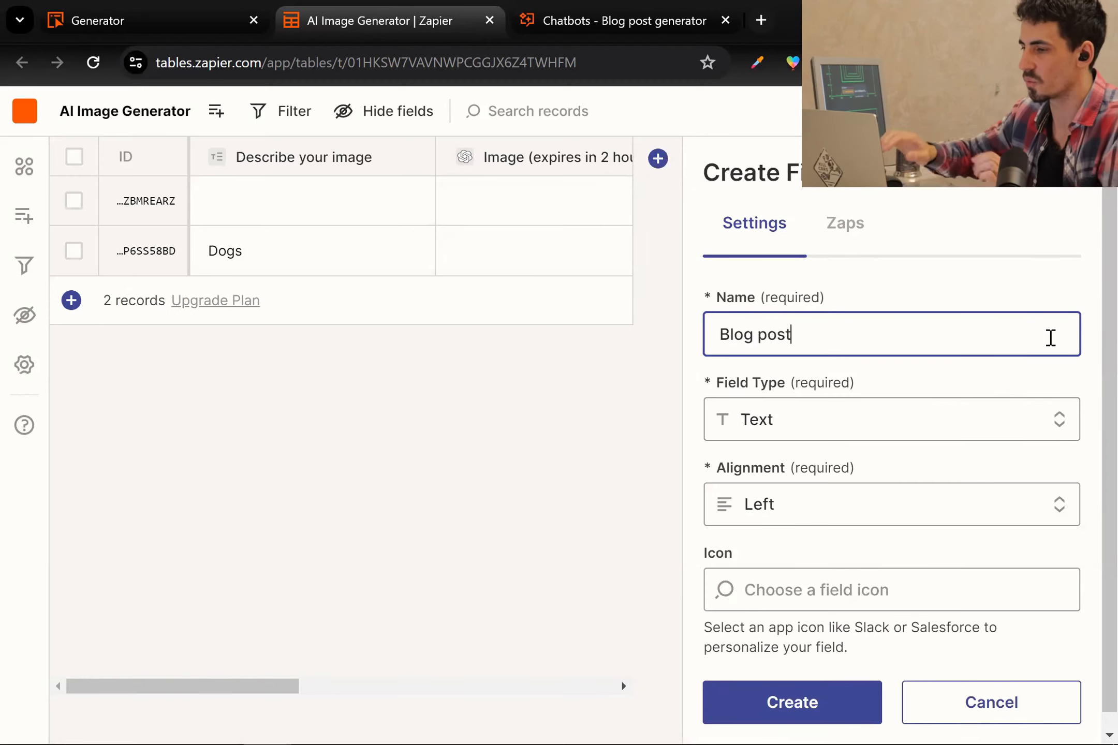
pyautogui.scroll(-1, 960, 461)
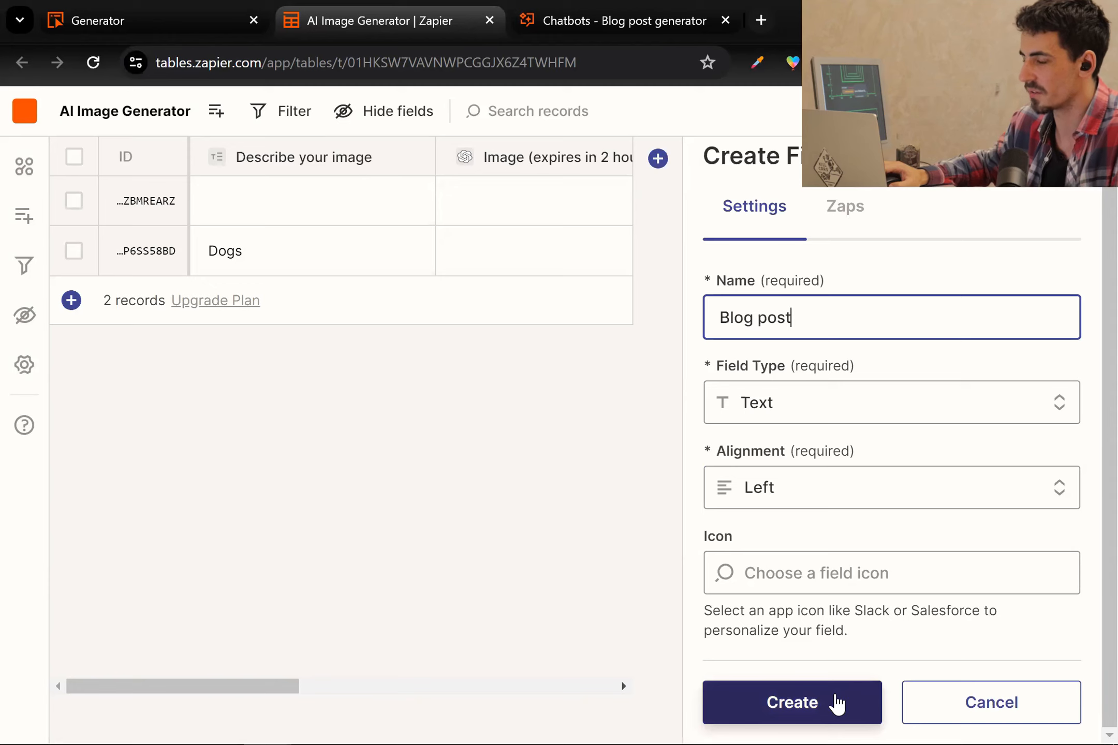
pyautogui.click(837, 704)
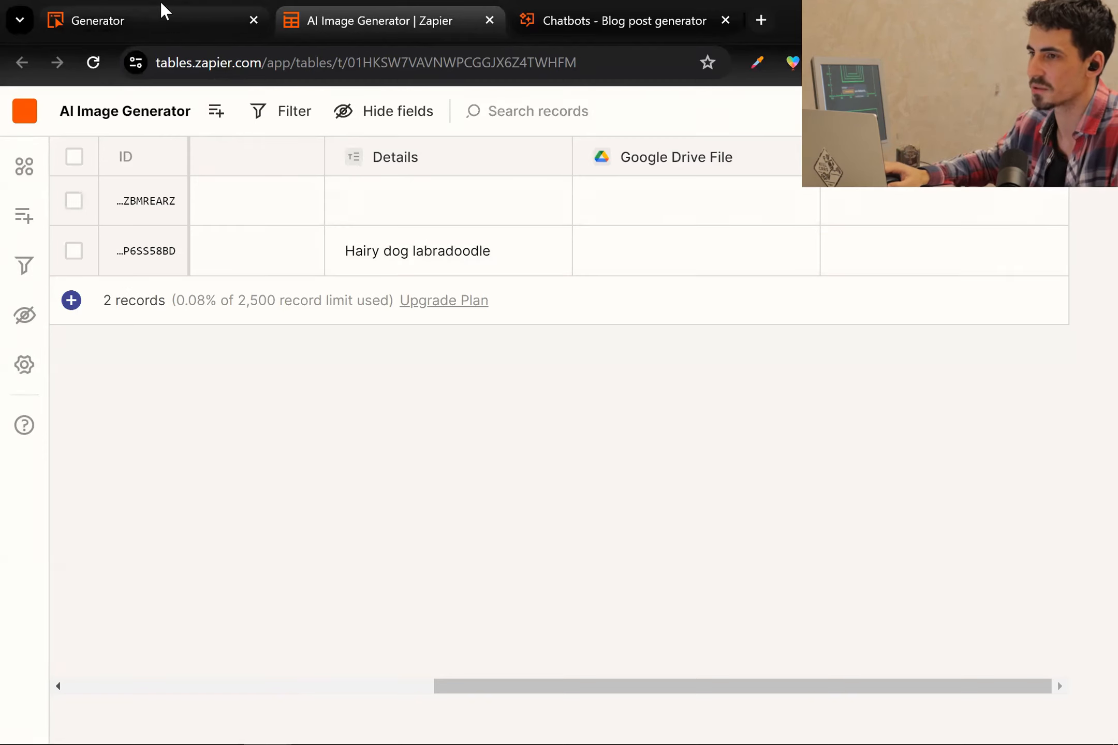
pyautogui.moveTo(149, 10)
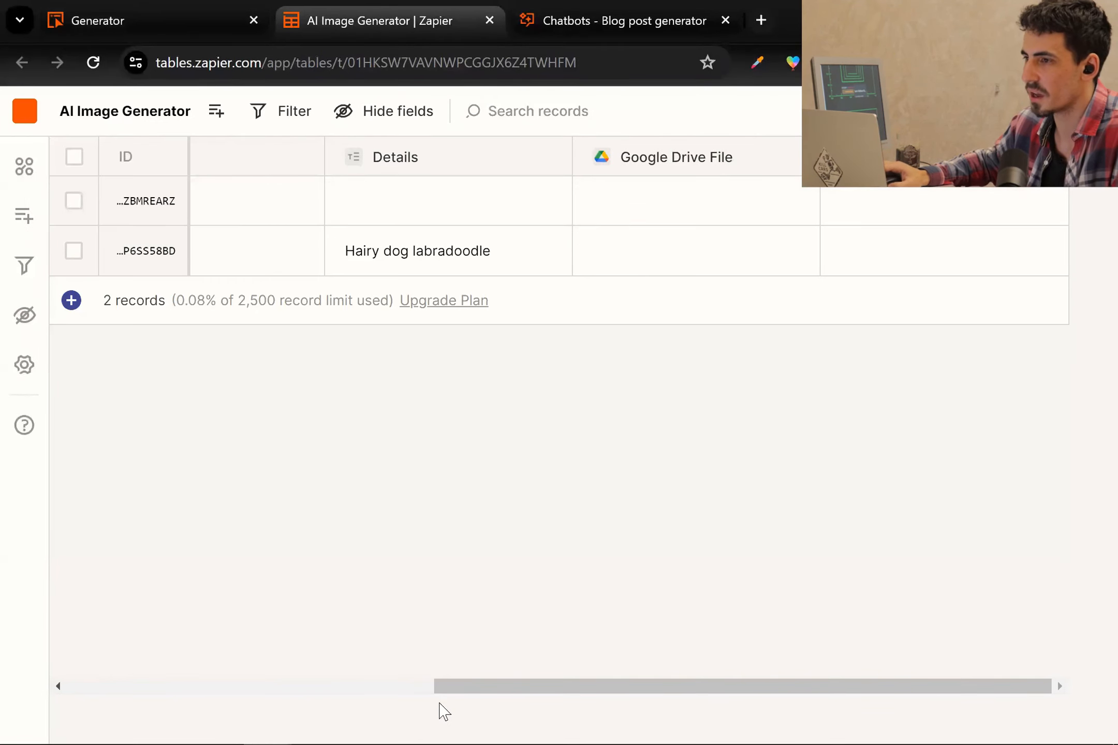
# Step: Close the source table, check the Blog post column in the Generated Images block's column list, and close the block's settings
pyautogui.click(490, 21)
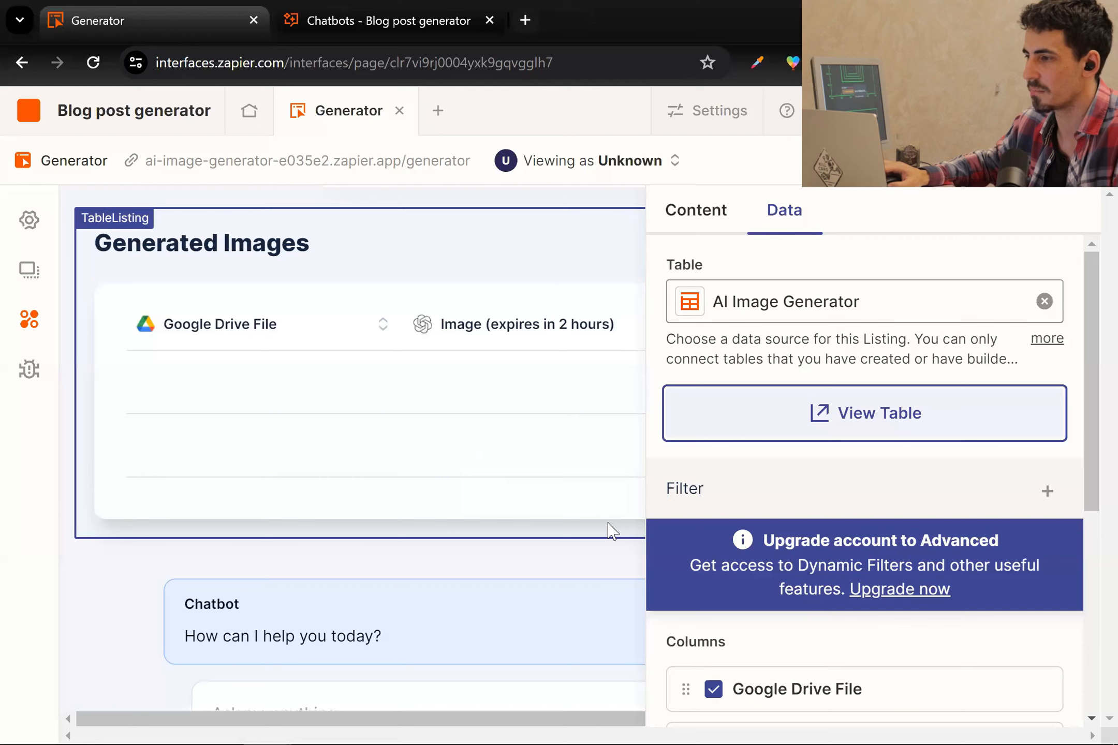
pyautogui.scroll(-5, 812, 662)
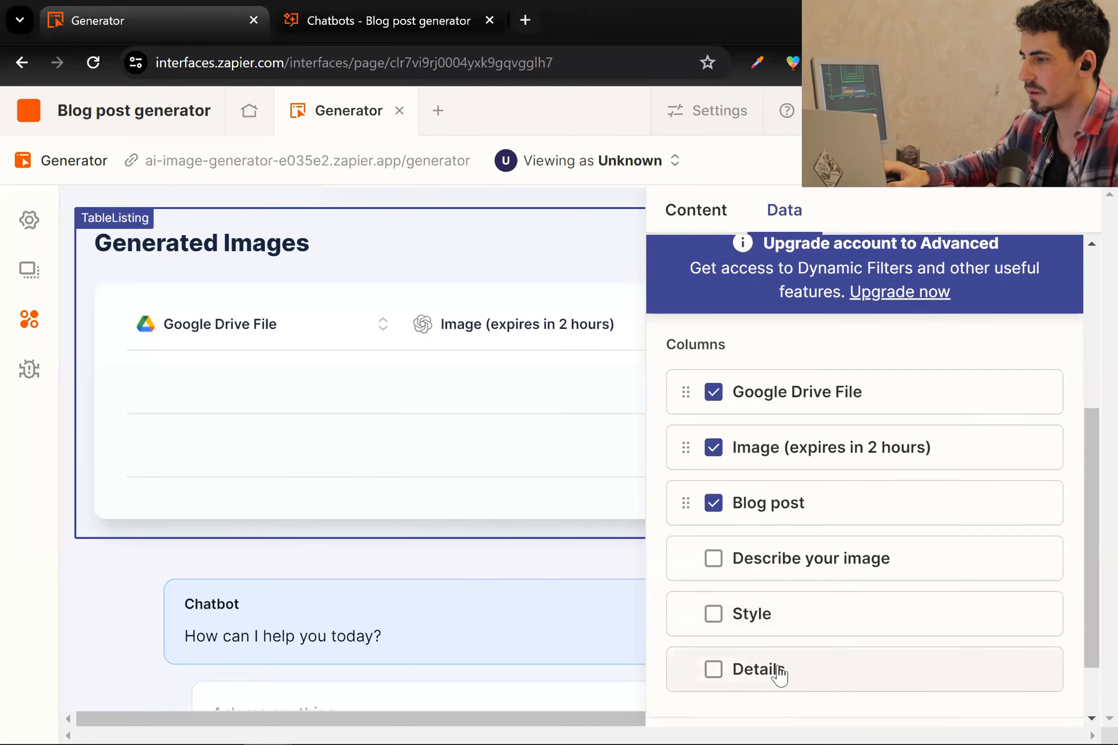
pyautogui.scroll(-2, 777, 663)
pyautogui.scroll(2, 762, 629)
pyautogui.scroll(-2, 729, 449)
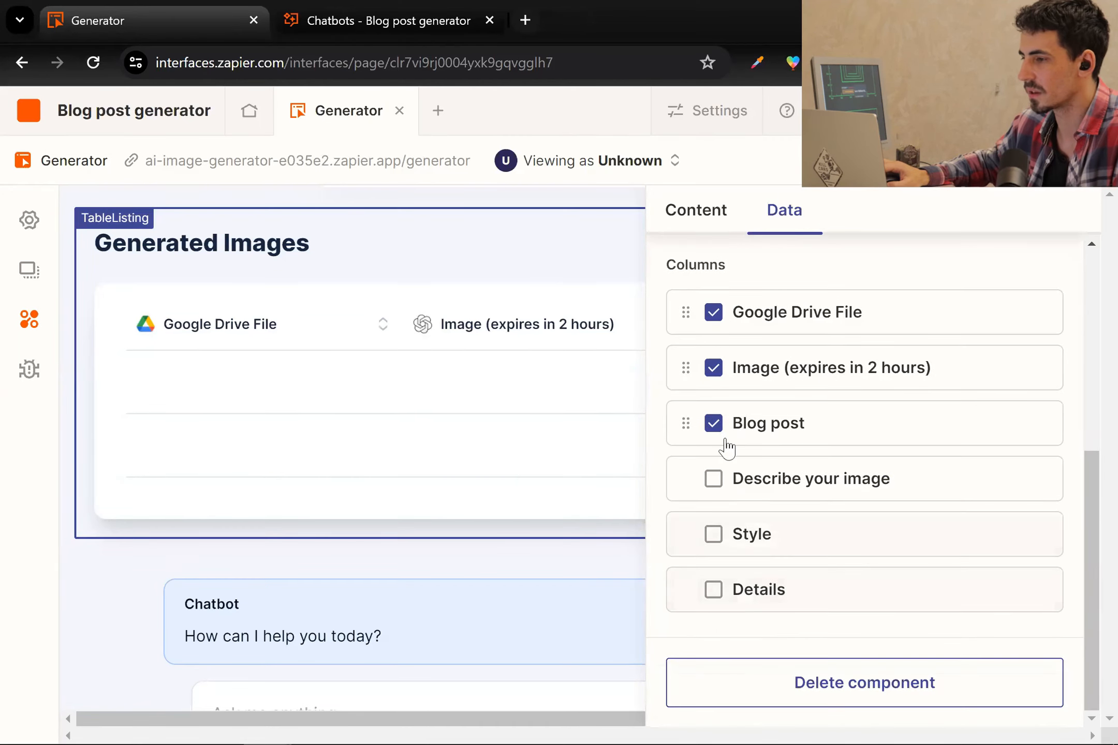
pyautogui.scroll(2, 756, 640)
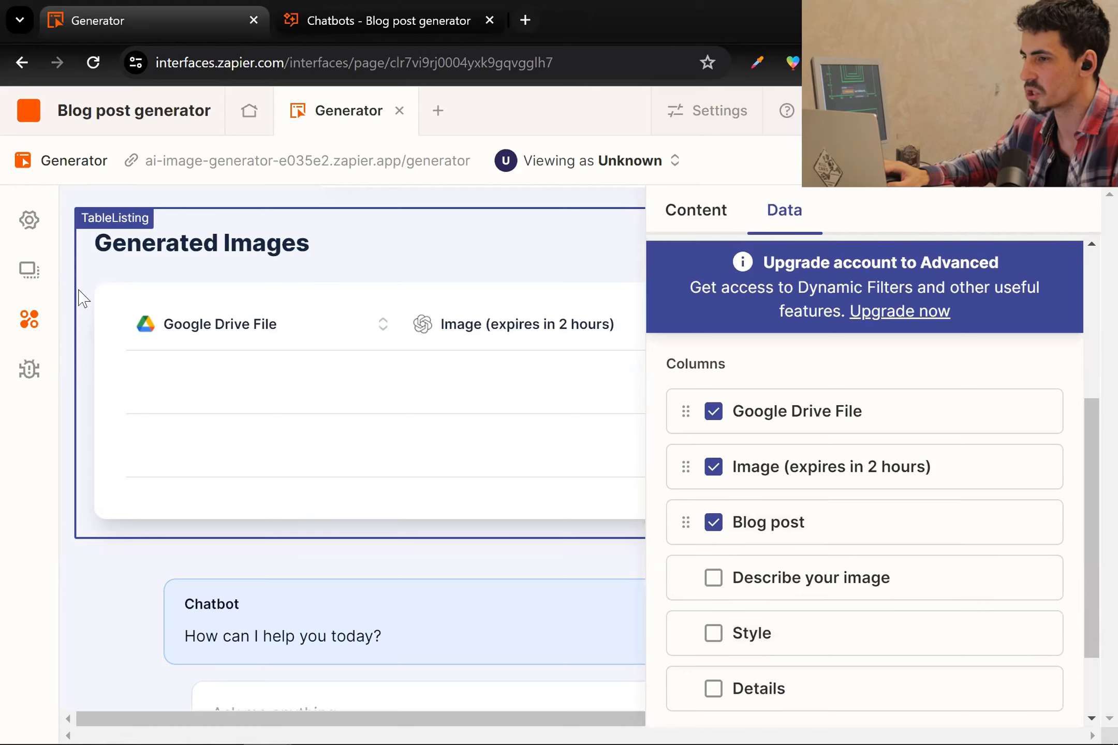
pyautogui.click(229, 567)
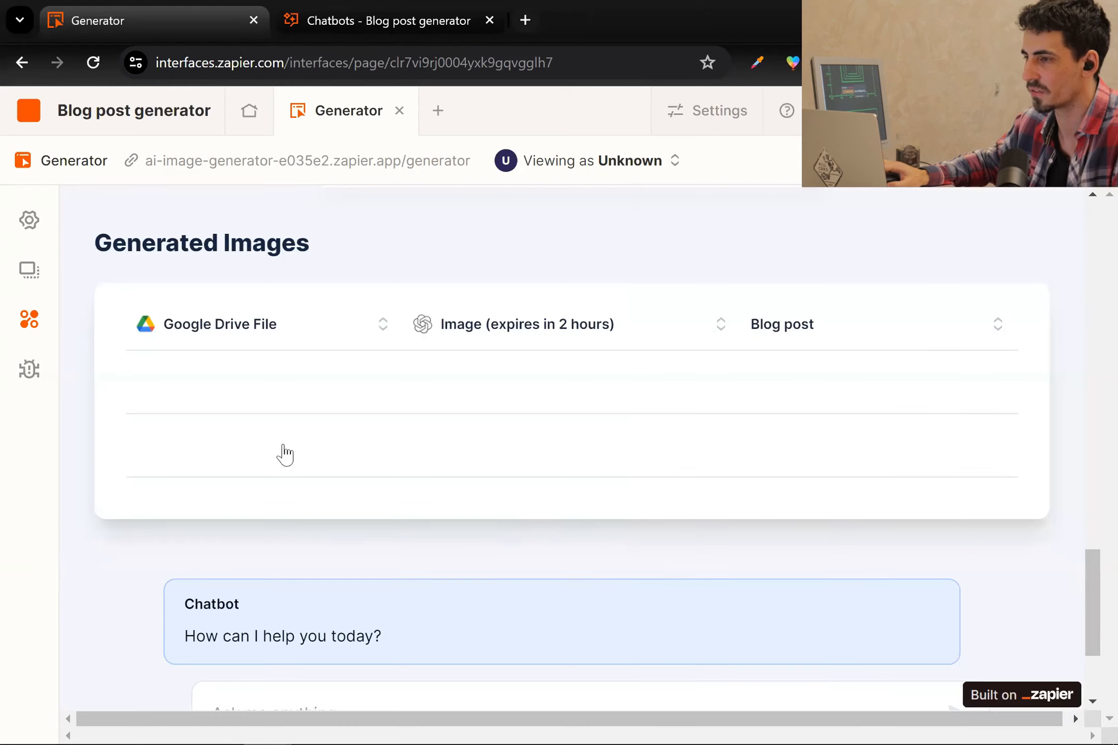
# Step: Examine the Generated Images table's Google Drive File, Image and Blog post columns together with the chatbot block below
pyautogui.scroll(2, 293, 431)
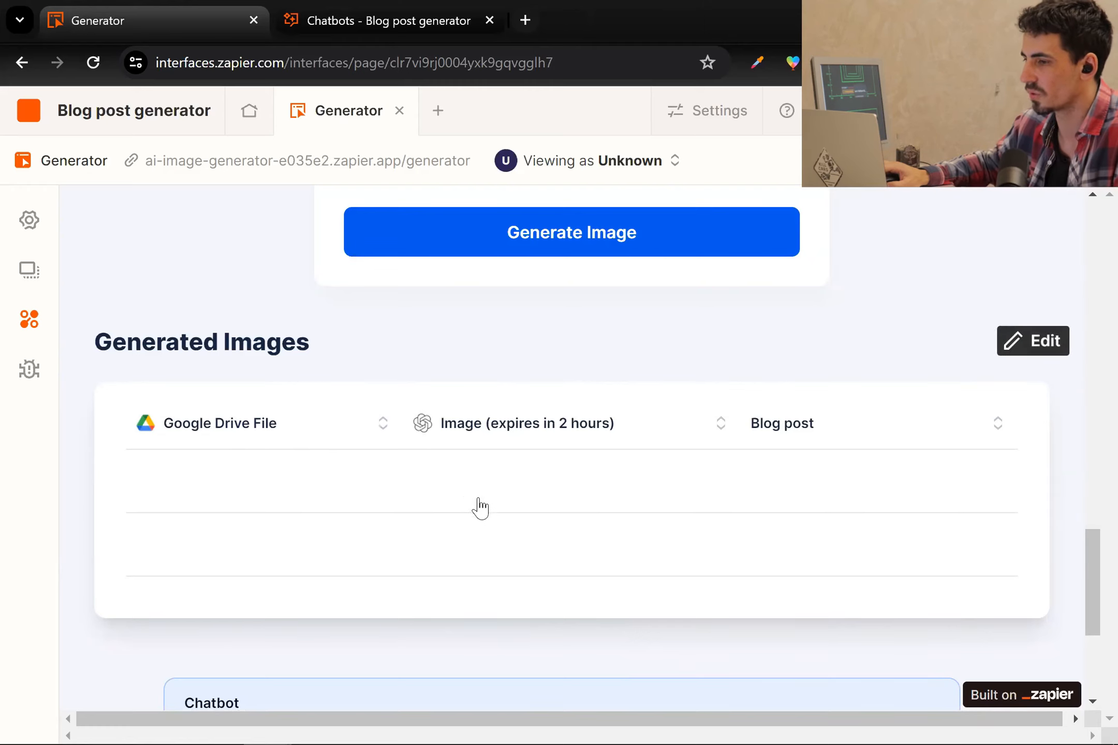
pyautogui.scroll(-2, 800, 409)
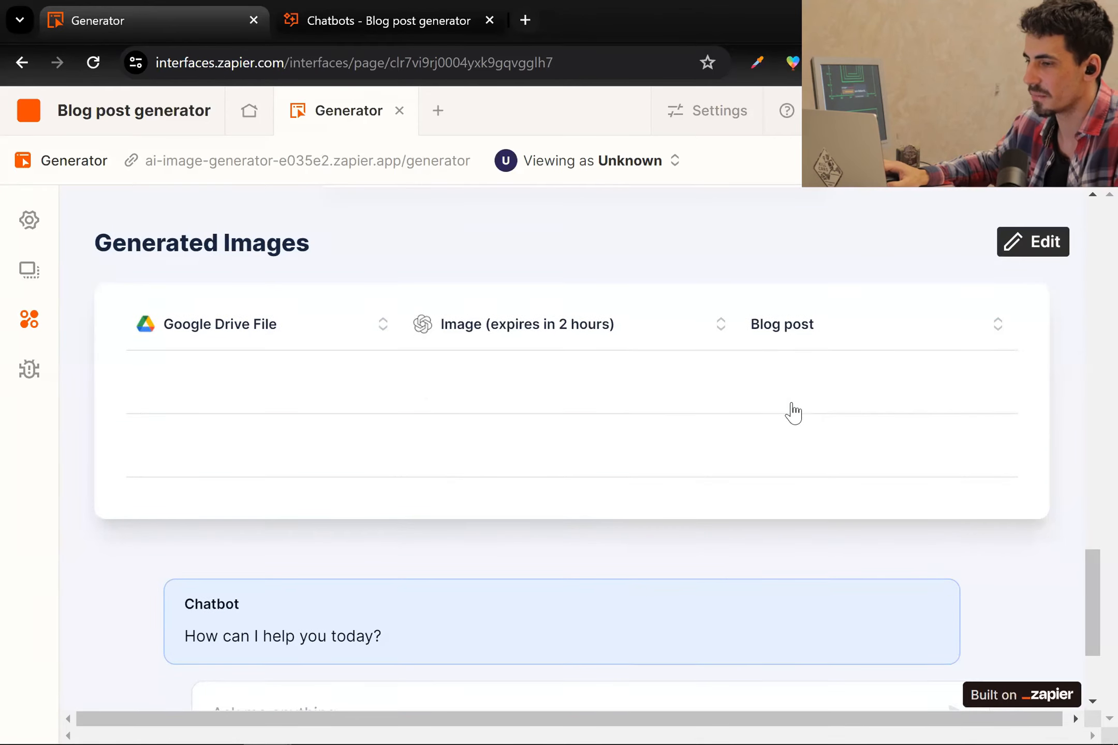
pyautogui.scroll(-4, 847, 704)
pyautogui.scroll(15, 524, 581)
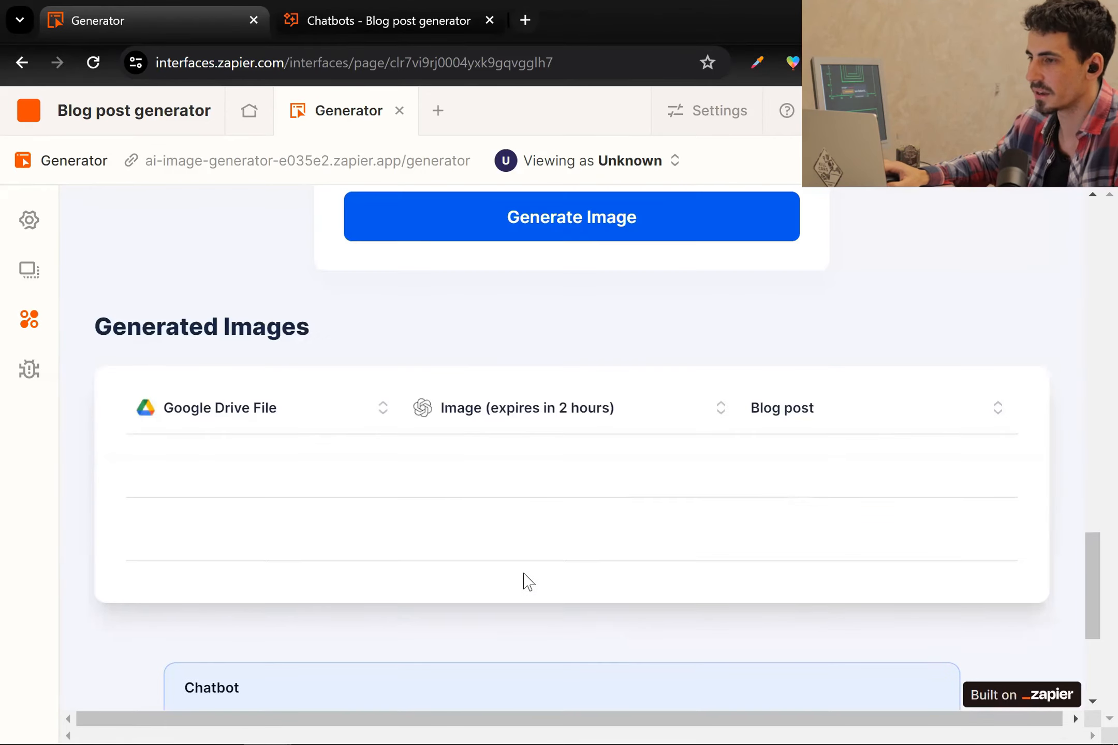
pyautogui.scroll(-15, 293, 479)
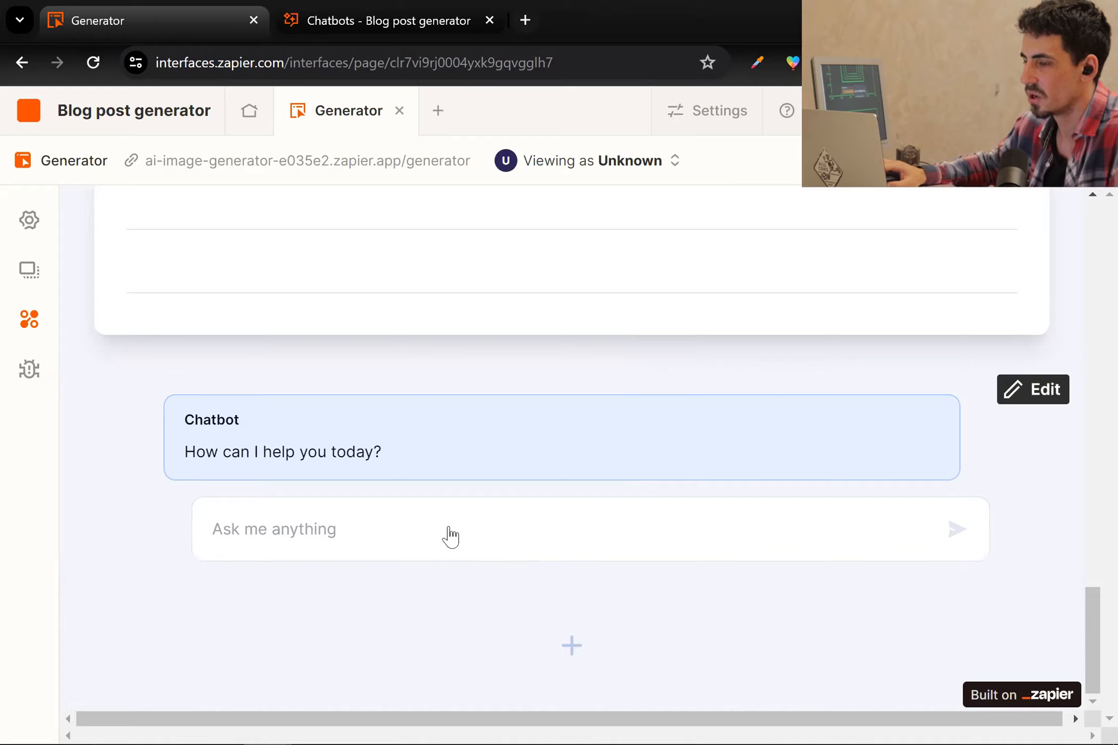
pyautogui.scroll(2, 456, 538)
pyautogui.scroll(4, 460, 580)
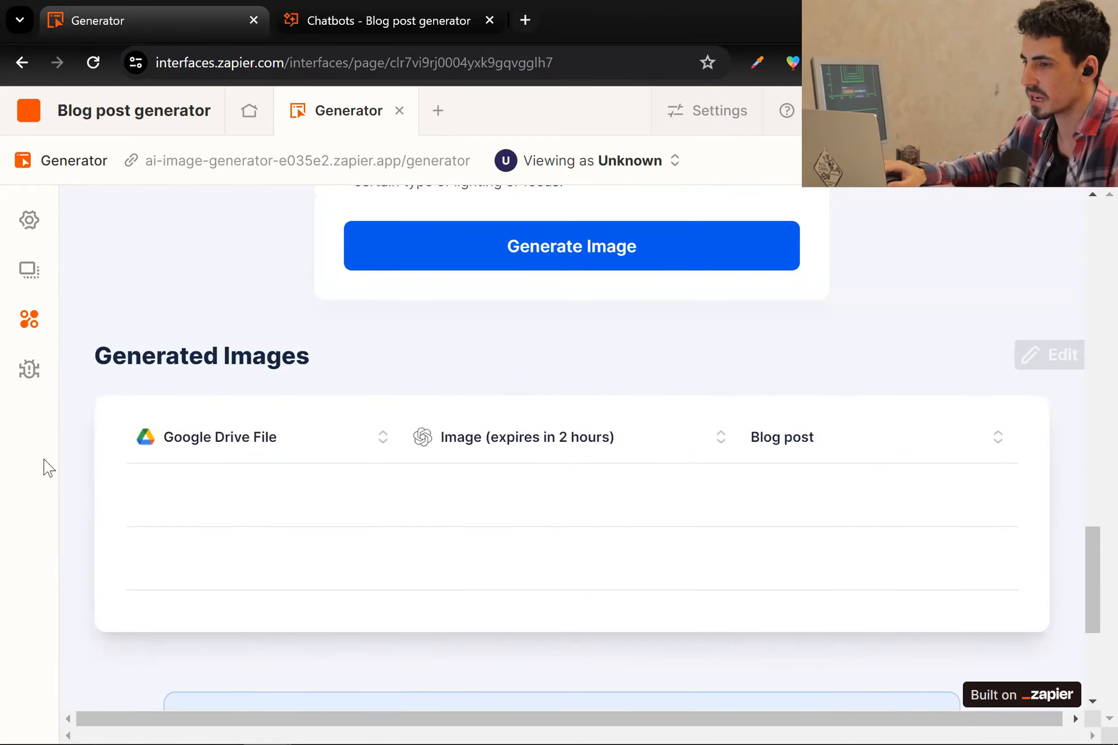
pyautogui.scroll(-2, 392, 504)
pyautogui.scroll(-4, 294, 567)
pyautogui.scroll(2, 295, 594)
pyautogui.scroll(-2, 392, 602)
pyautogui.scroll(3, 313, 568)
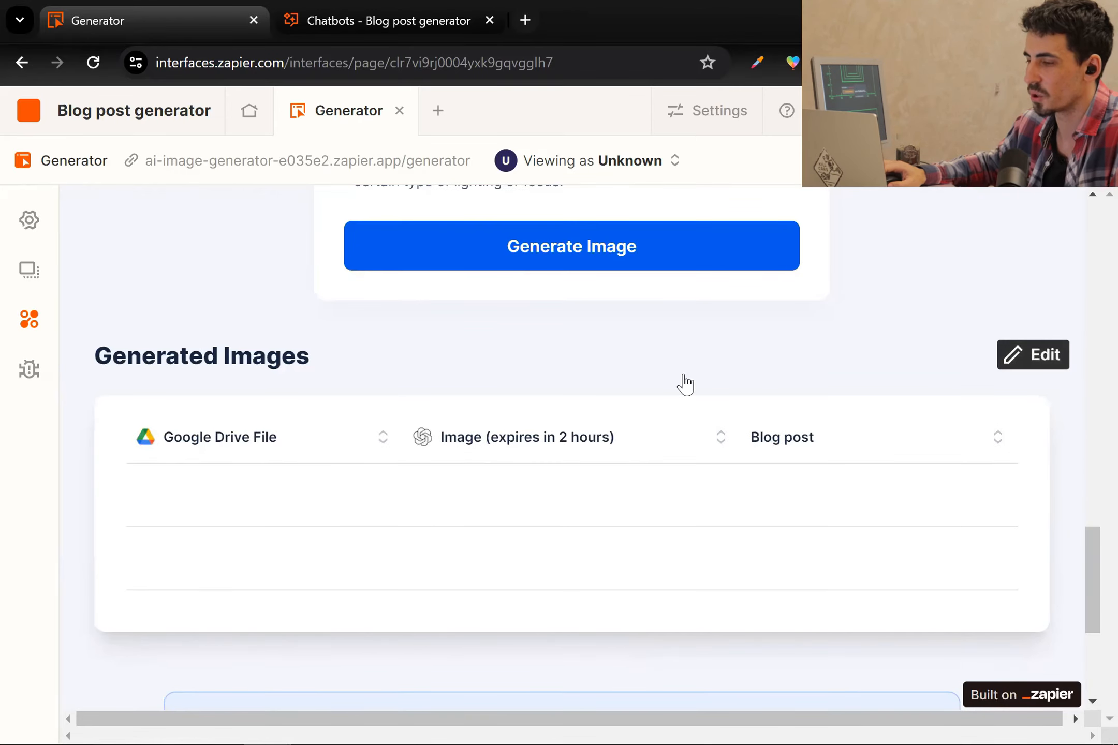
pyautogui.scroll(-2, 684, 381)
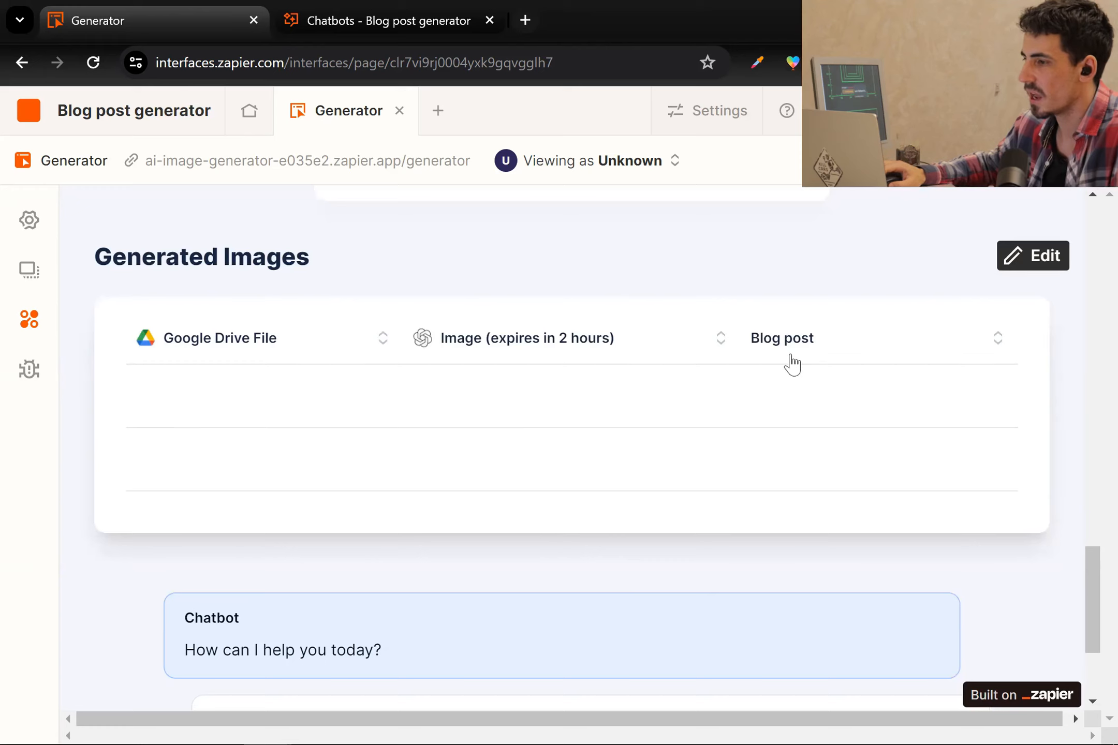
pyautogui.scroll(-3, 828, 336)
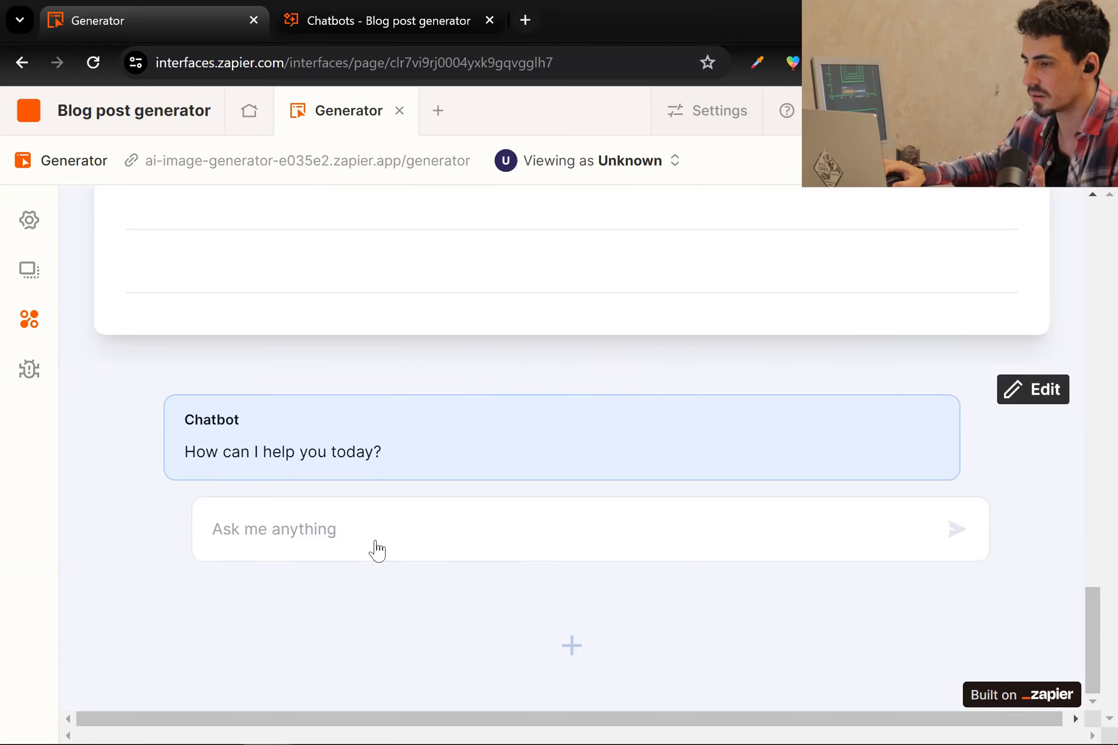
pyautogui.scroll(5, 377, 550)
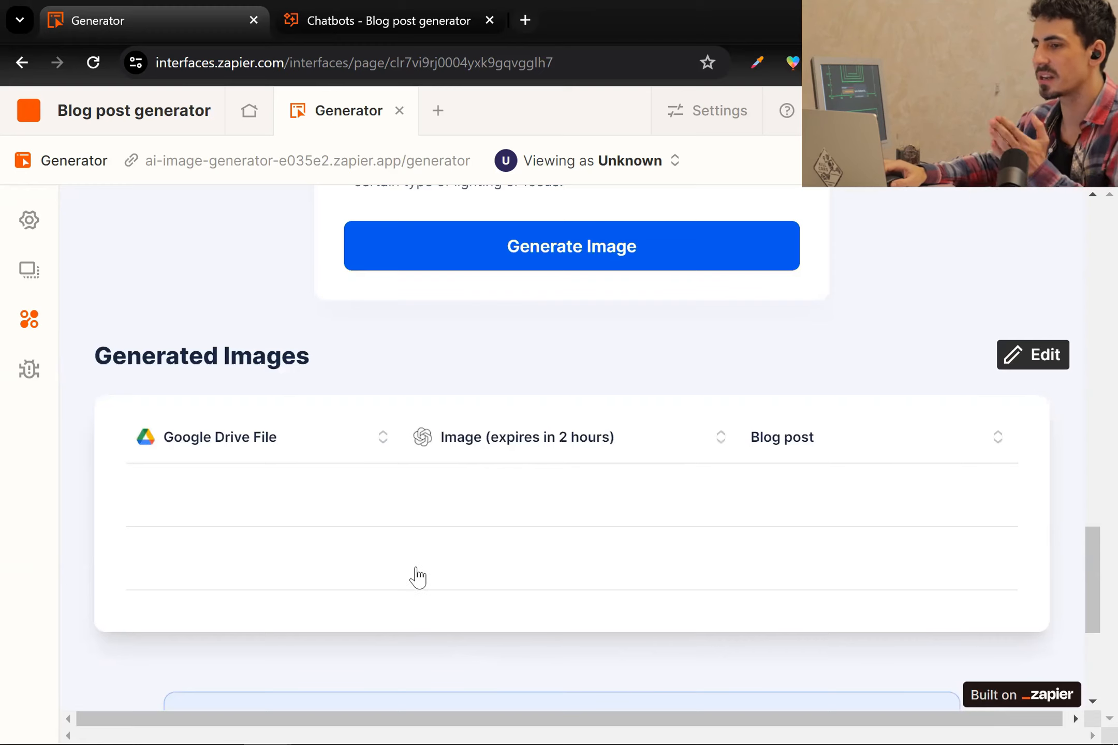
pyautogui.scroll(-3, 444, 512)
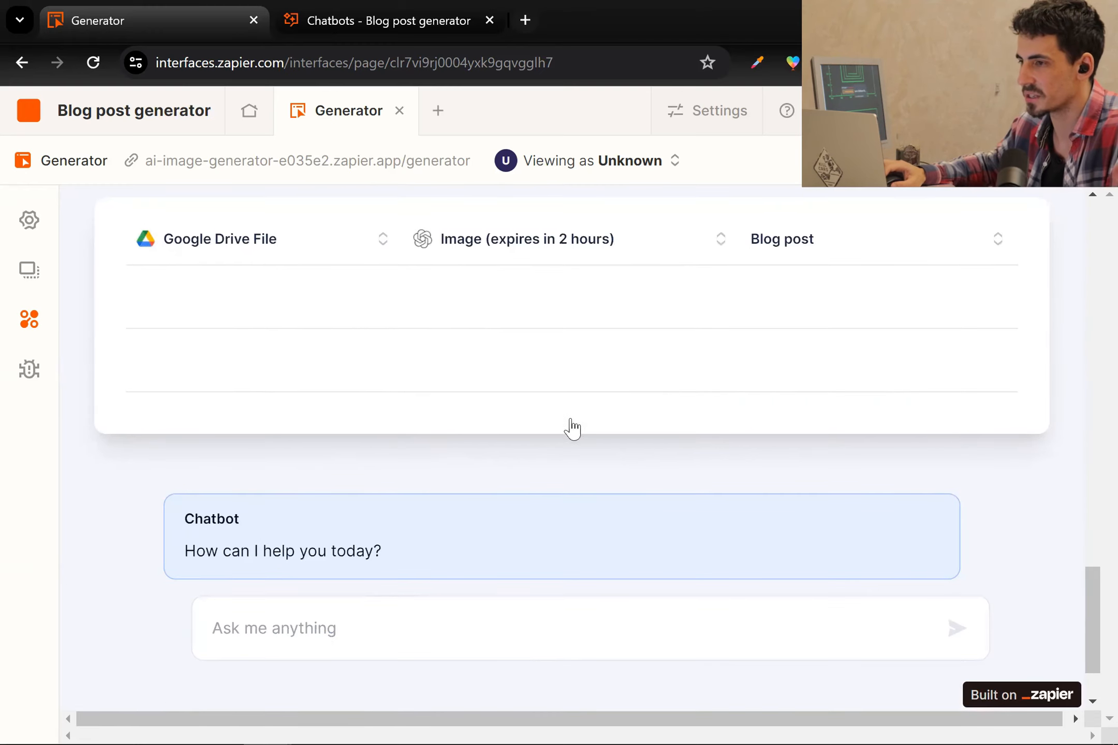
pyautogui.scroll(10, 572, 428)
pyautogui.scroll(-5, 460, 576)
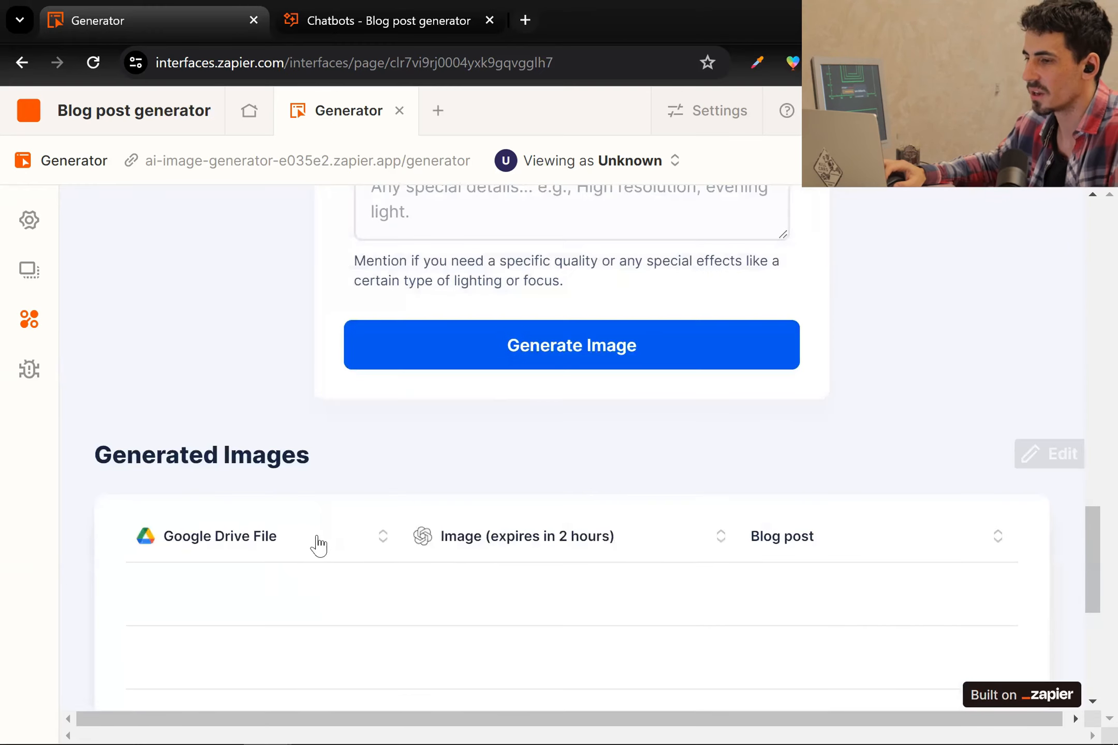
pyautogui.scroll(-2, 295, 524)
pyautogui.scroll(-2, 299, 523)
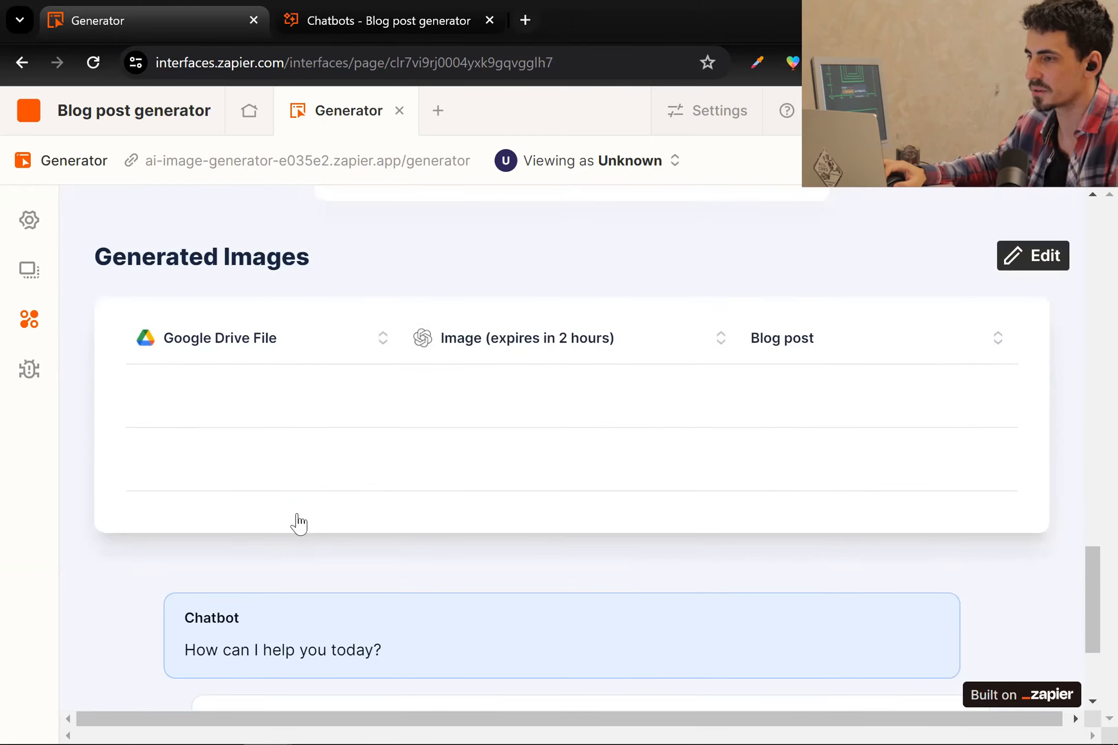
# Step: Look over the AI Image Generator form's Image Description, Style and Details fields in relation to the rest of the page
pyautogui.scroll(10, 299, 524)
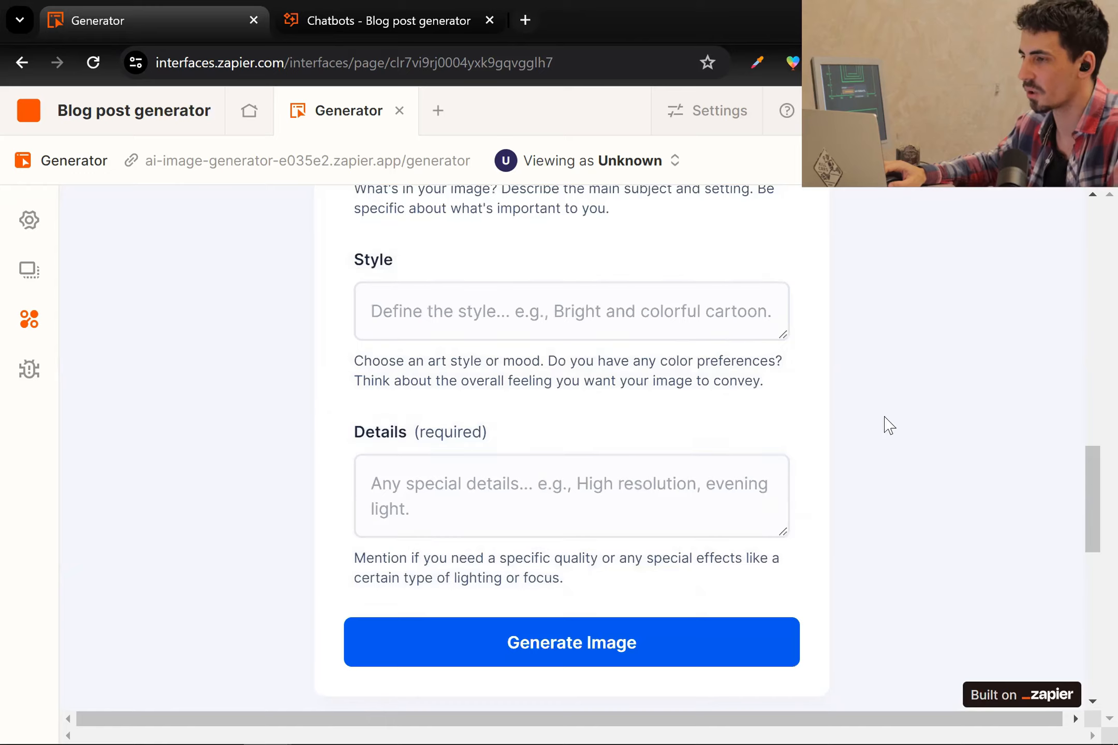
pyautogui.scroll(6, 883, 425)
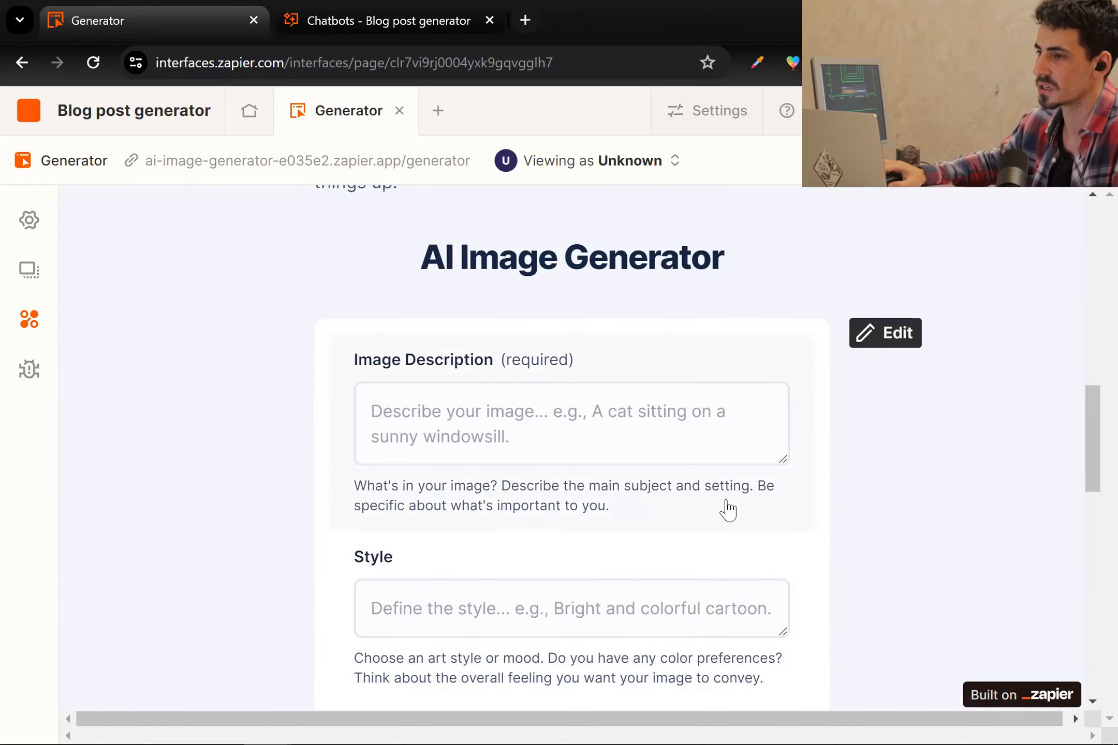
pyautogui.scroll(-18, 818, 484)
pyautogui.scroll(2, 820, 485)
pyautogui.scroll(11, 820, 485)
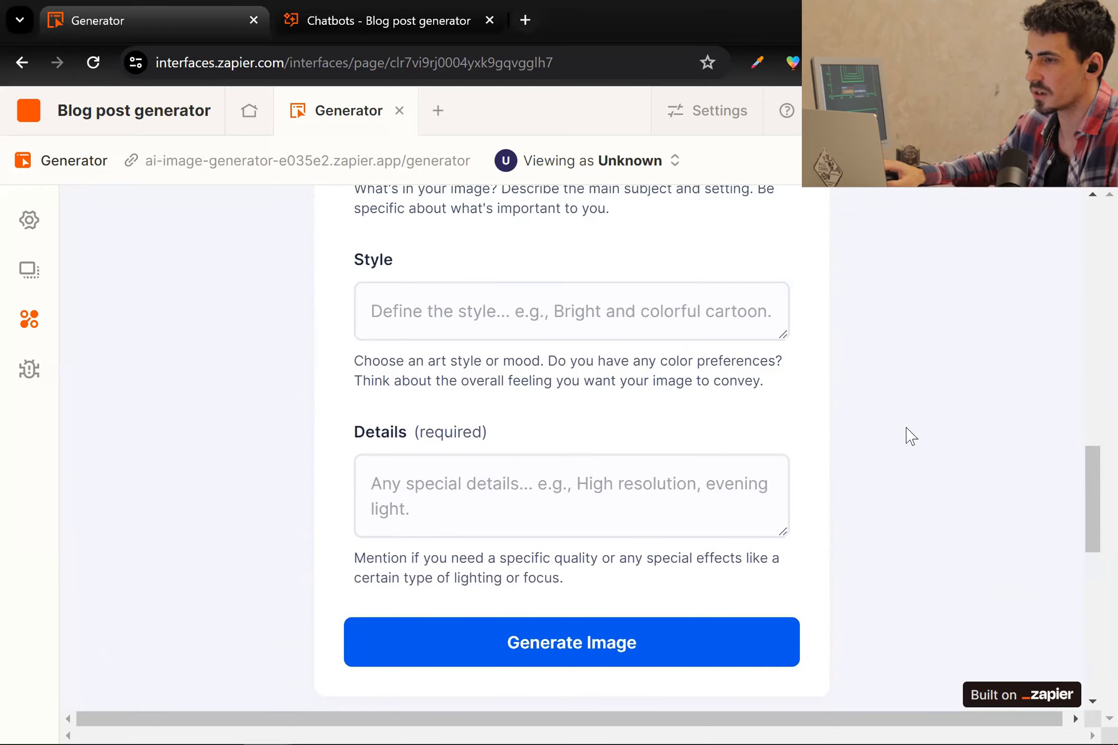
# Step: Open the "When new form submitted" Zap listed among the Generator page's connections
pyautogui.scroll(4, 880, 436)
pyautogui.click(29, 319)
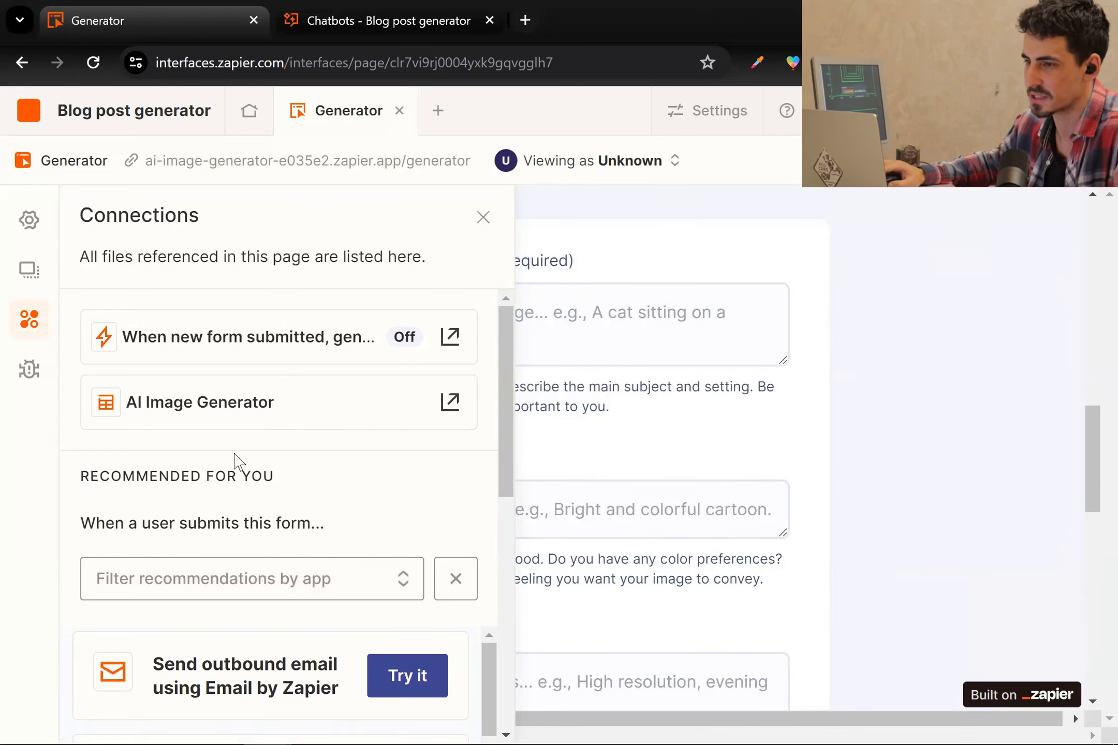
pyautogui.click(449, 337)
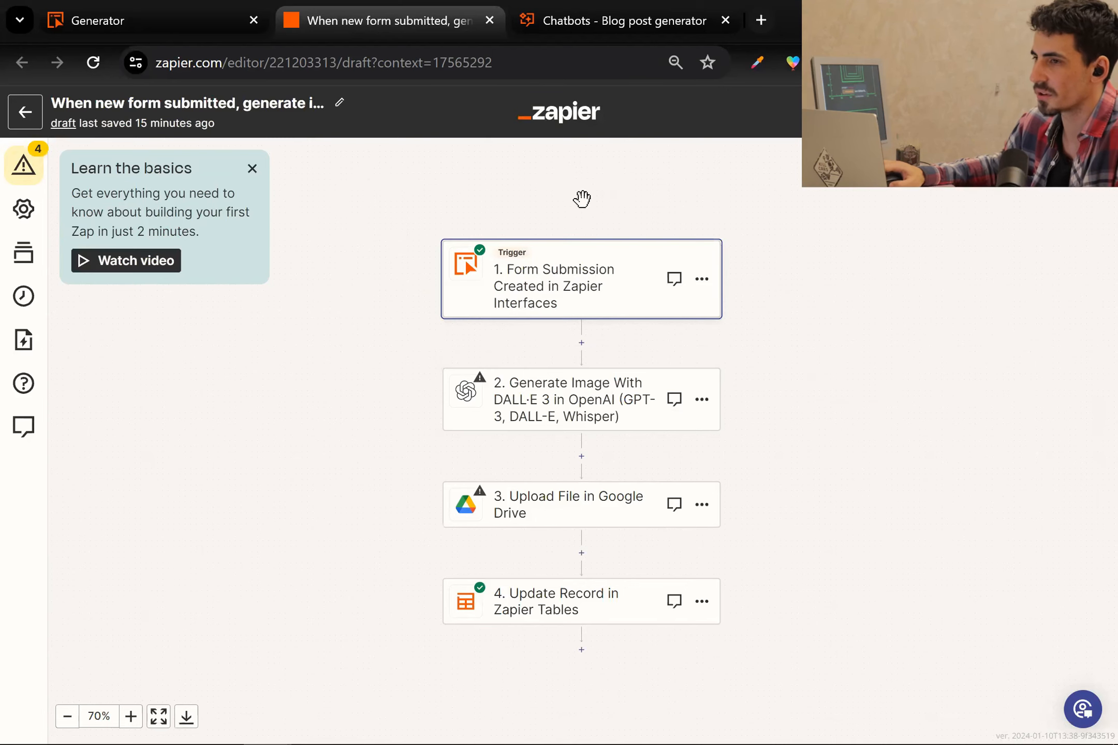
# Step: Compare the form's Image Description, Style and Details fields with the steps of the connected Zap
pyautogui.click(132, 16)
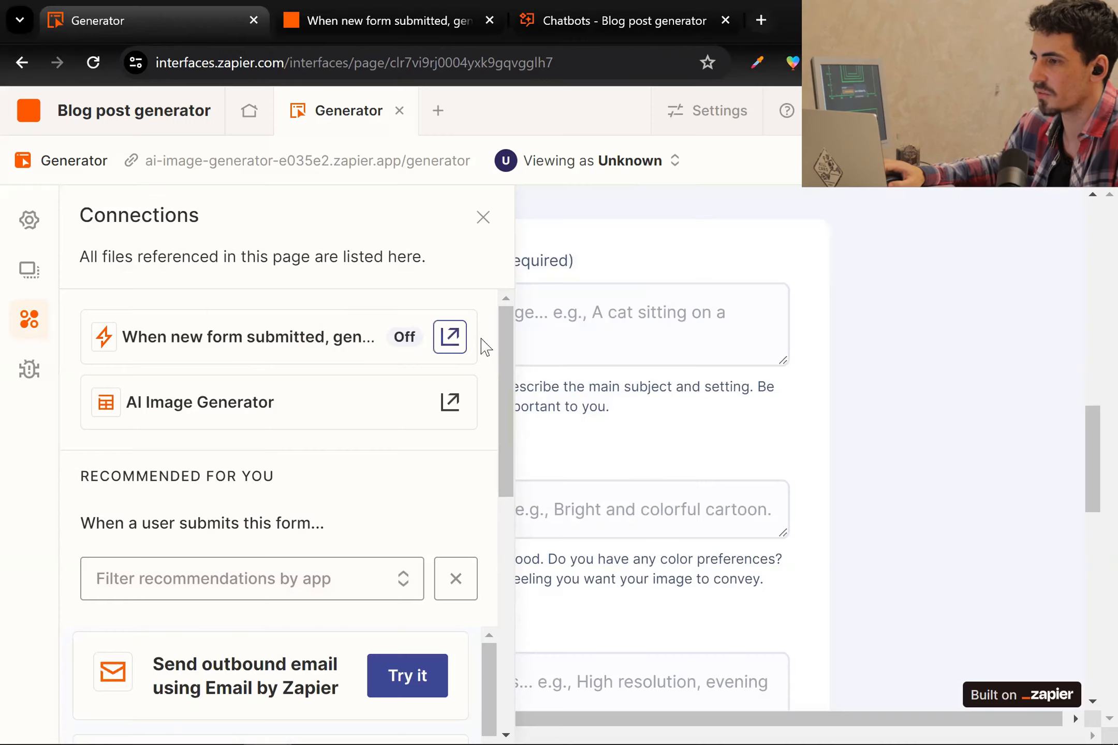
pyautogui.click(1052, 347)
pyautogui.scroll(2, 649, 391)
pyautogui.scroll(-2, 592, 312)
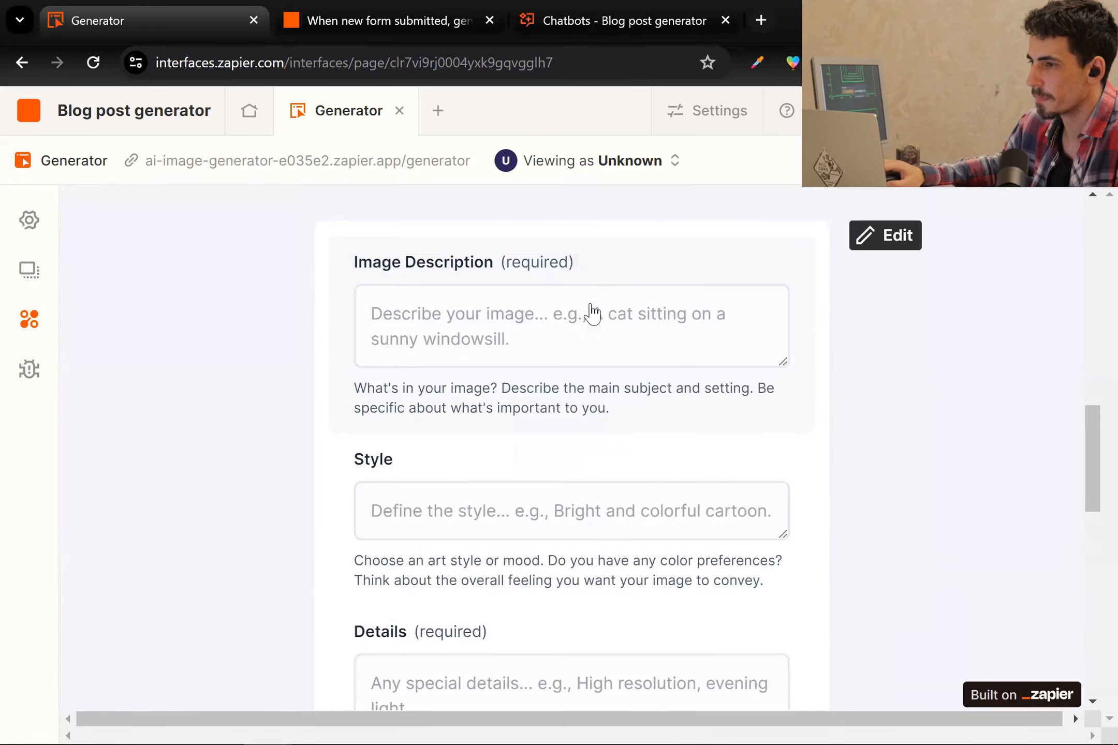
pyautogui.scroll(2, 145, 452)
pyautogui.scroll(-4, 219, 654)
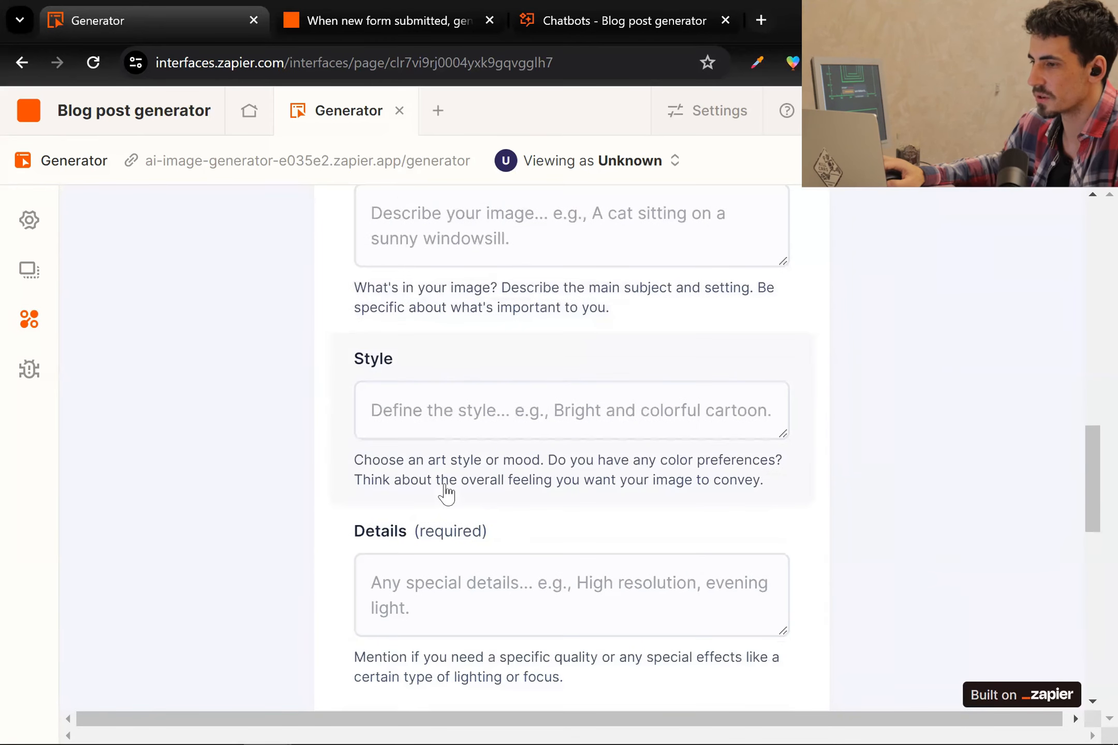
pyautogui.click(382, 12)
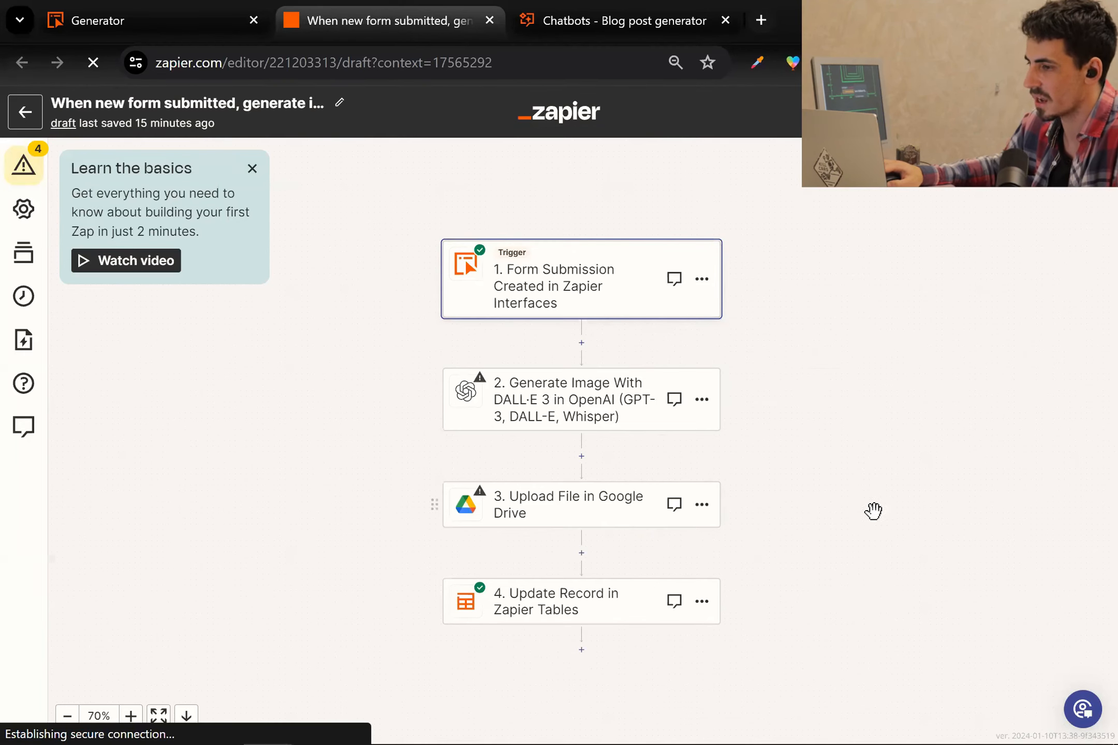
# Step: Examine how the Generated Images table's columns and the image form relate to the Zap's trigger and actions
pyautogui.click(95, 16)
pyautogui.scroll(-5, 286, 327)
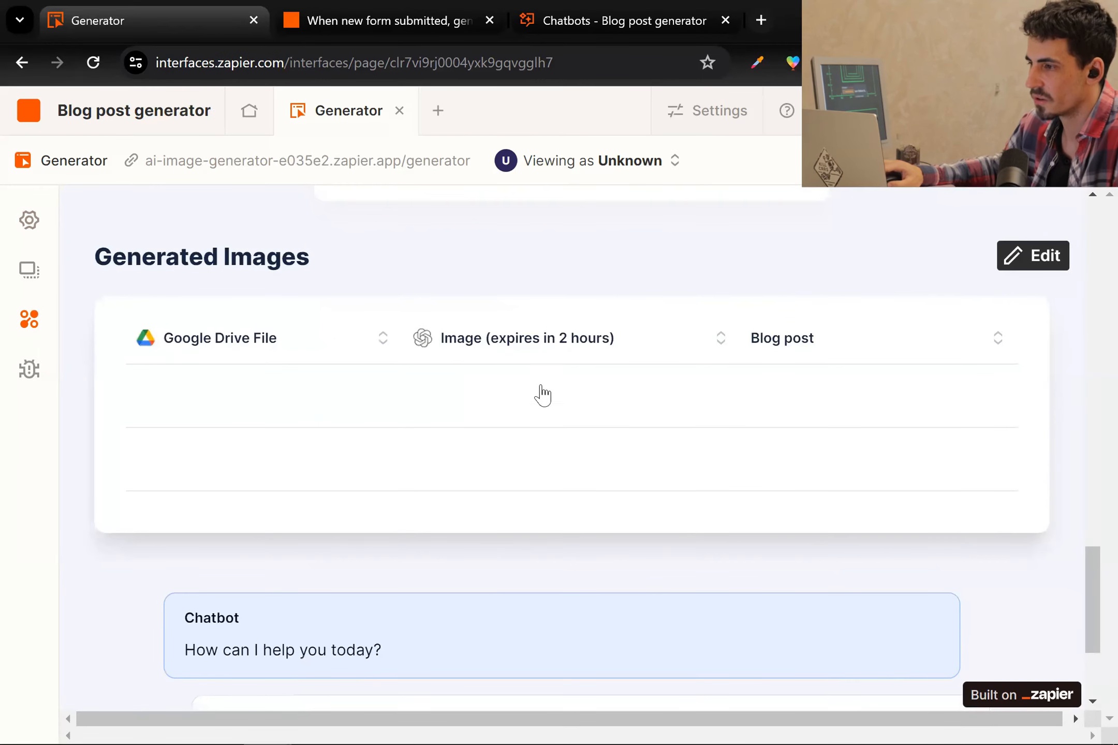
pyautogui.click(422, 12)
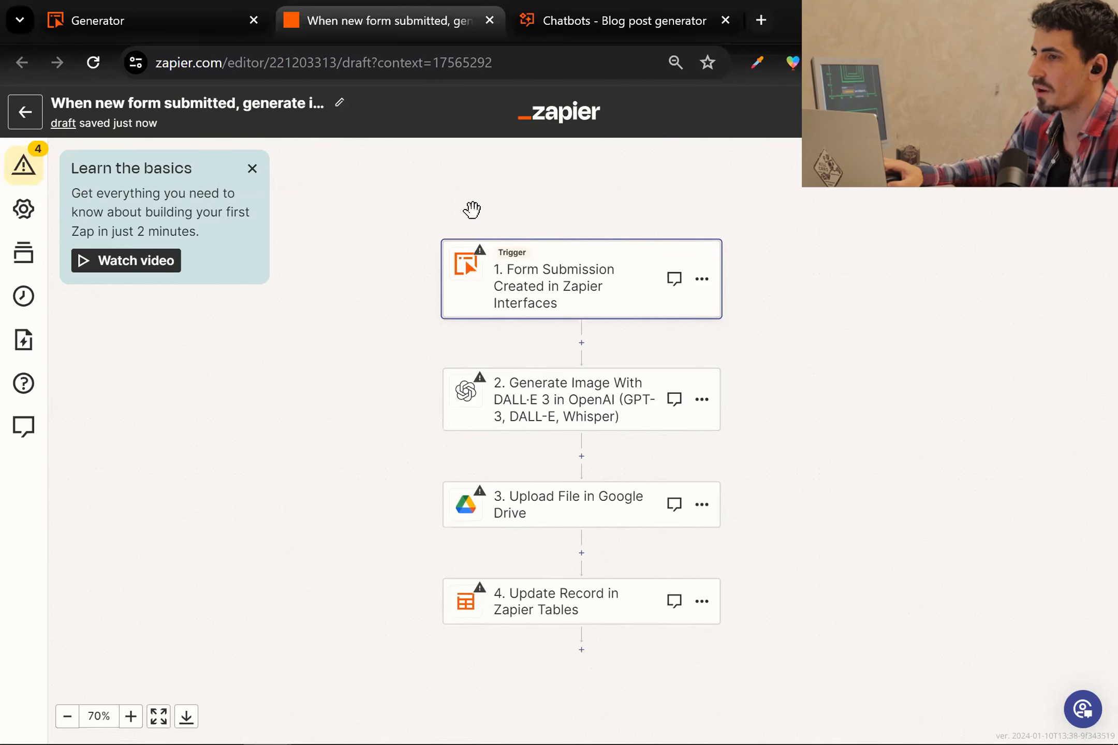
pyautogui.hotkey('ctrl', 'shift', 'Tab')
pyautogui.scroll(10, 602, 380)
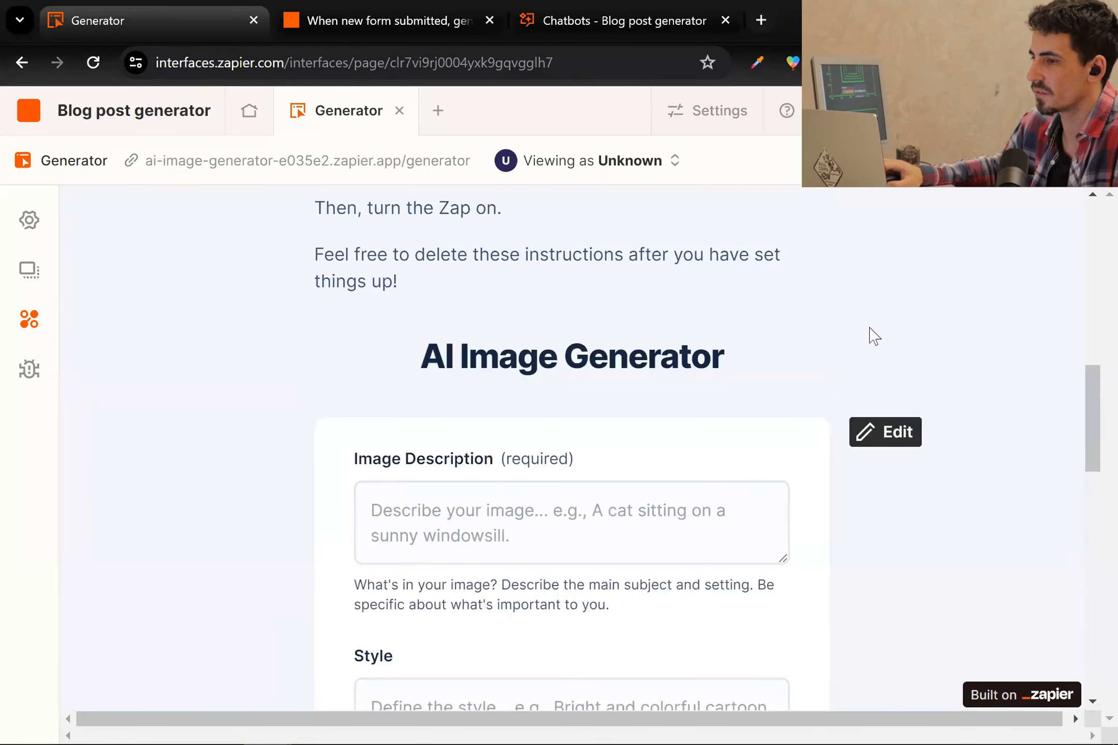
pyautogui.scroll(-3, 562, 514)
pyautogui.scroll(-10, 517, 437)
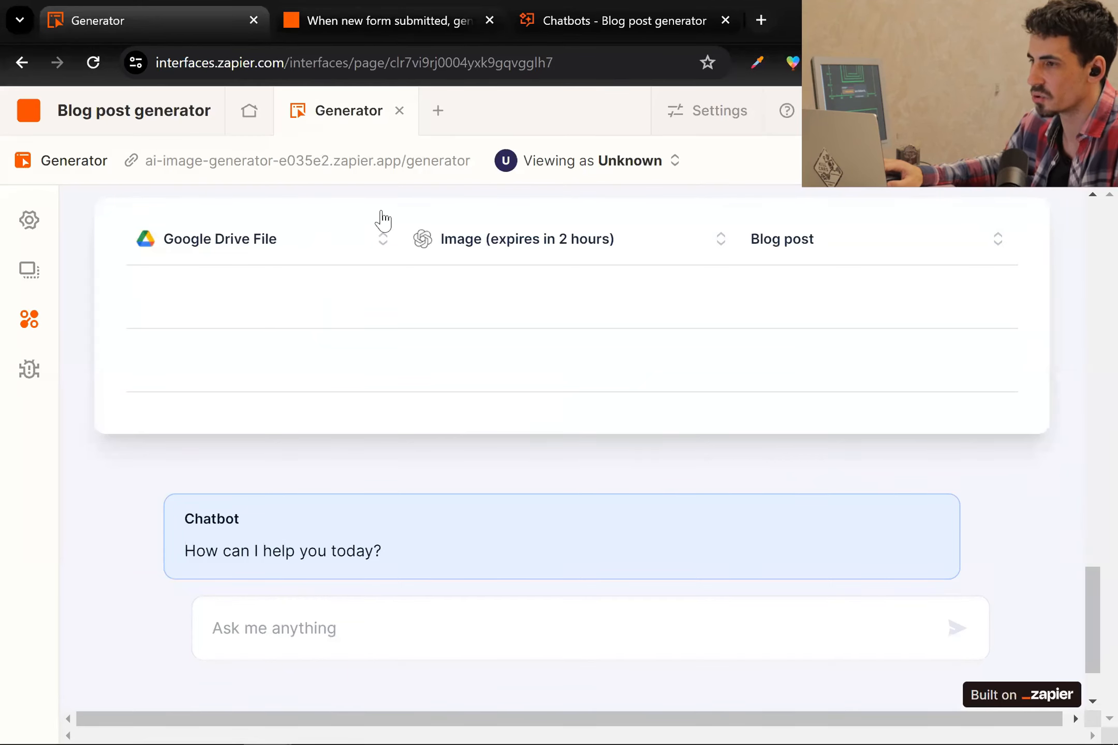
pyautogui.scroll(3, 350, 602)
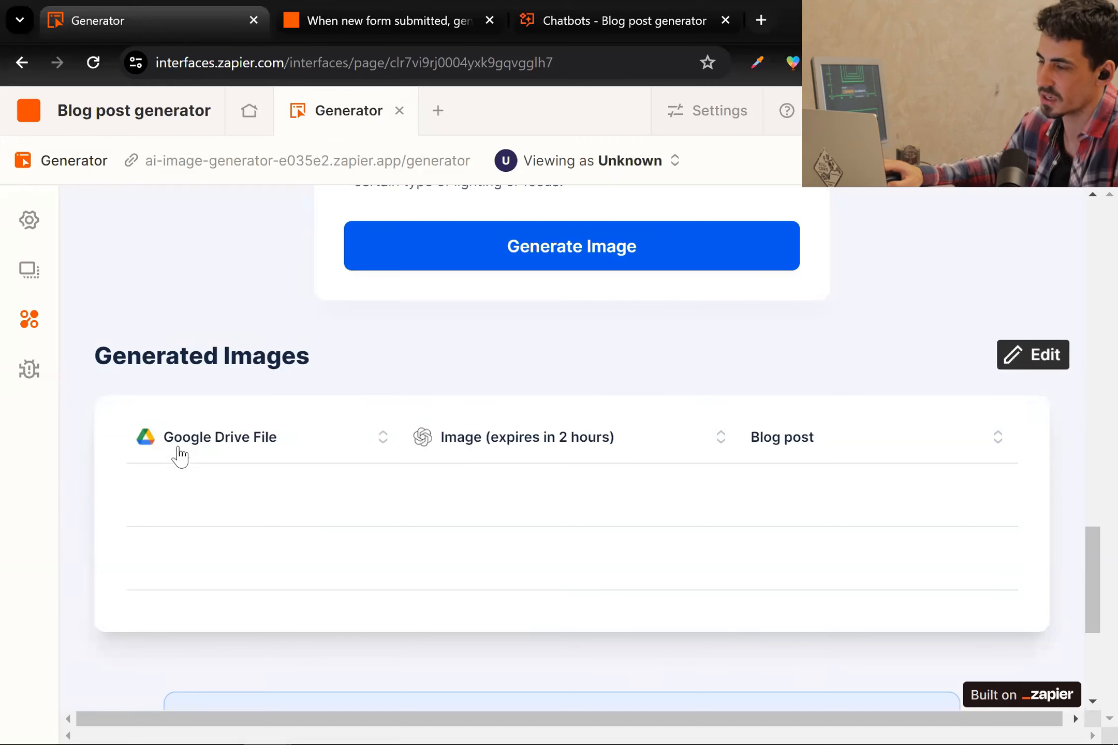
pyautogui.scroll(-1, 575, 535)
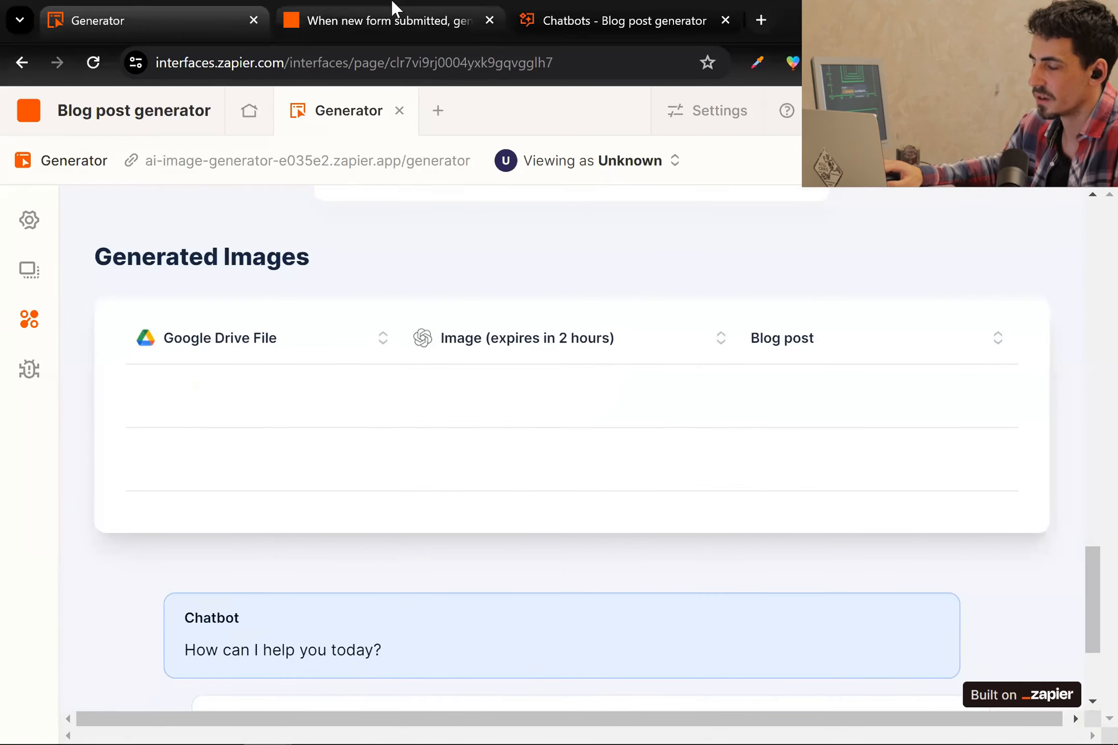
# Step: In the Zap editor, change the app of the Form Submission Created trigger to Zapier Chatbots
pyautogui.click(392, 11)
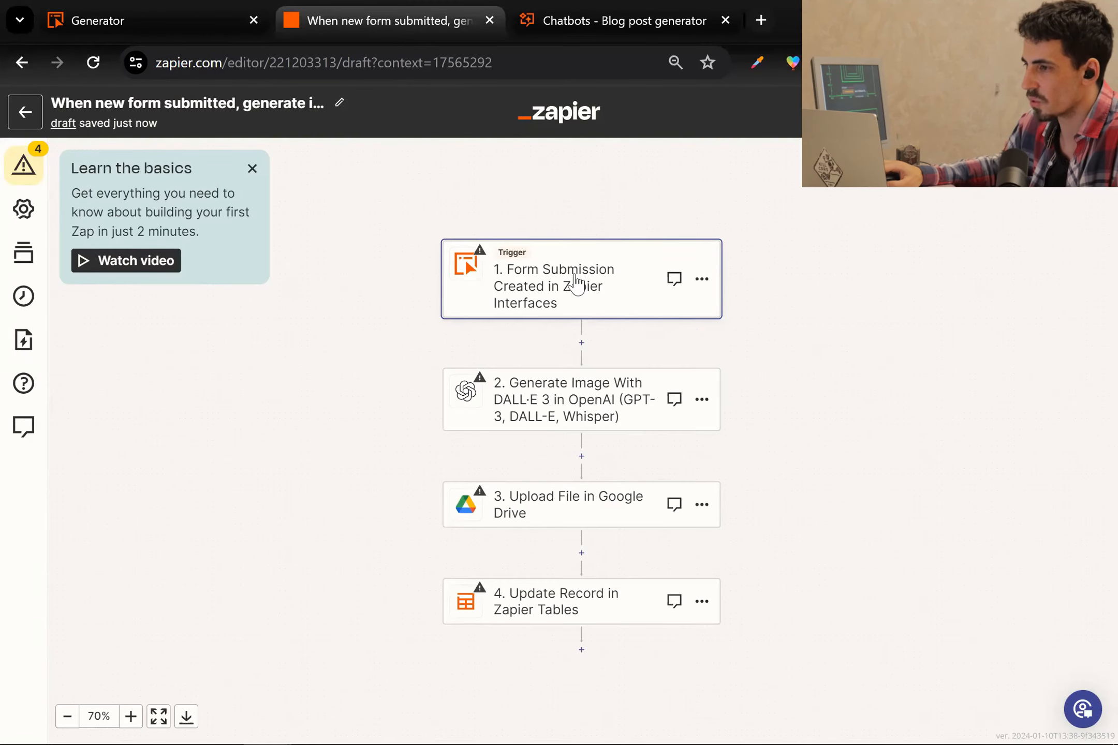
pyautogui.click(577, 284)
pyautogui.click(841, 236)
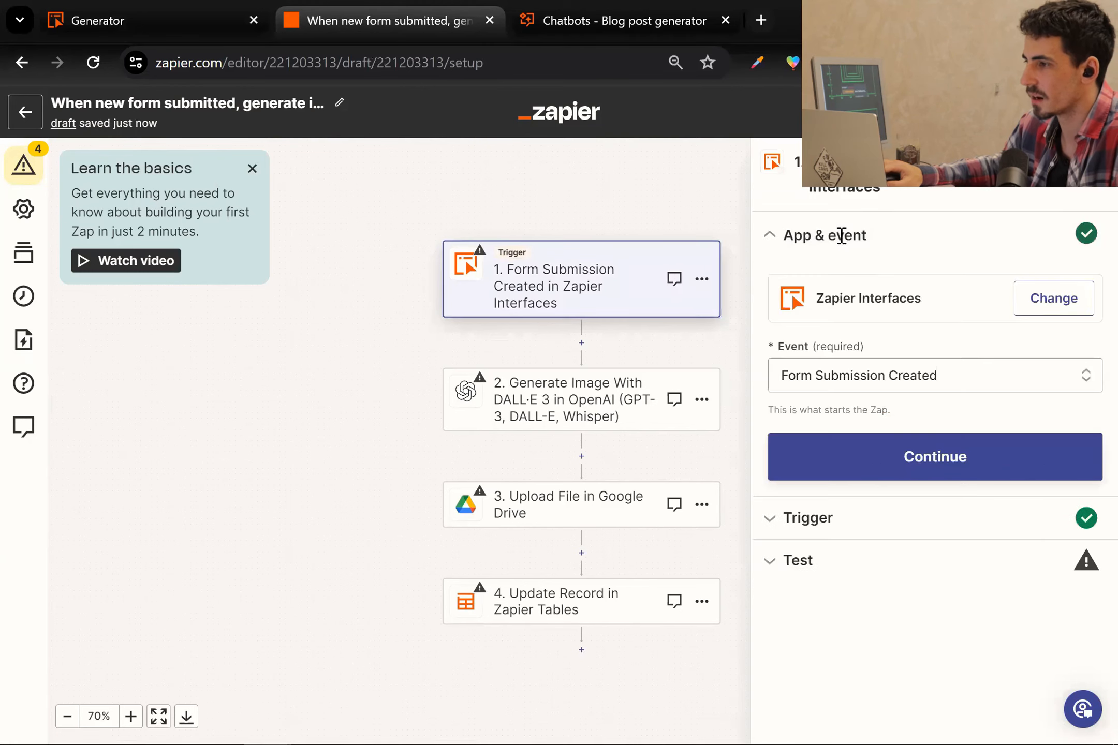
pyautogui.click(1051, 306)
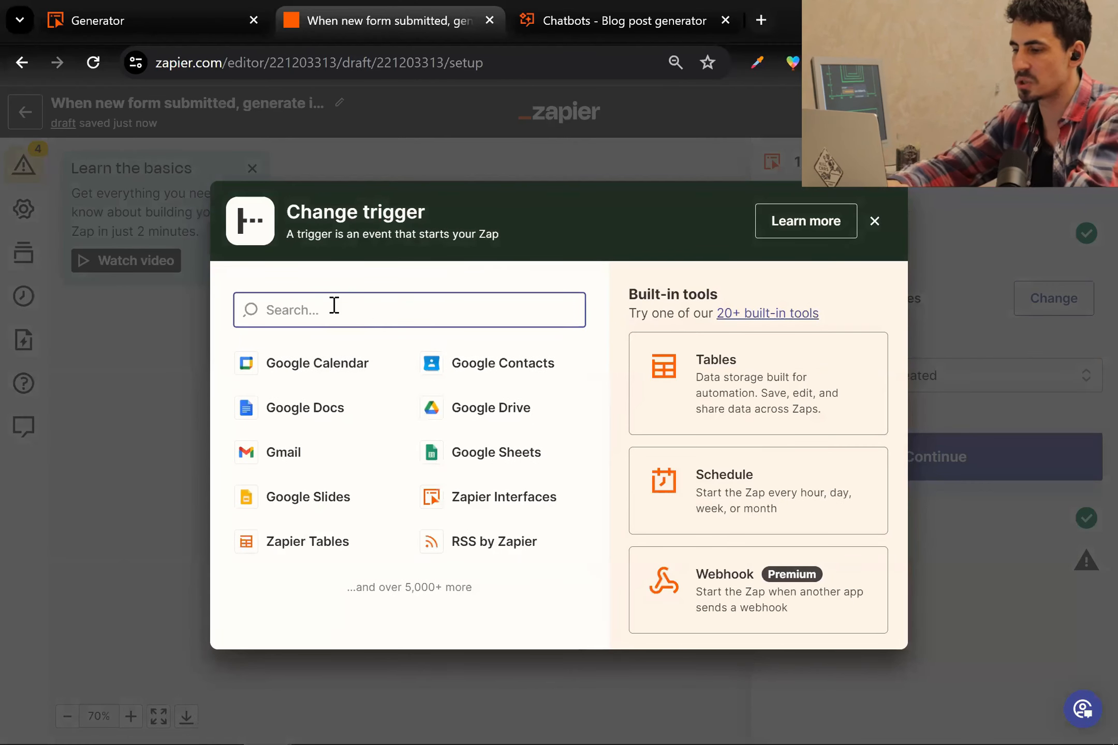
pyautogui.write('chatbot')
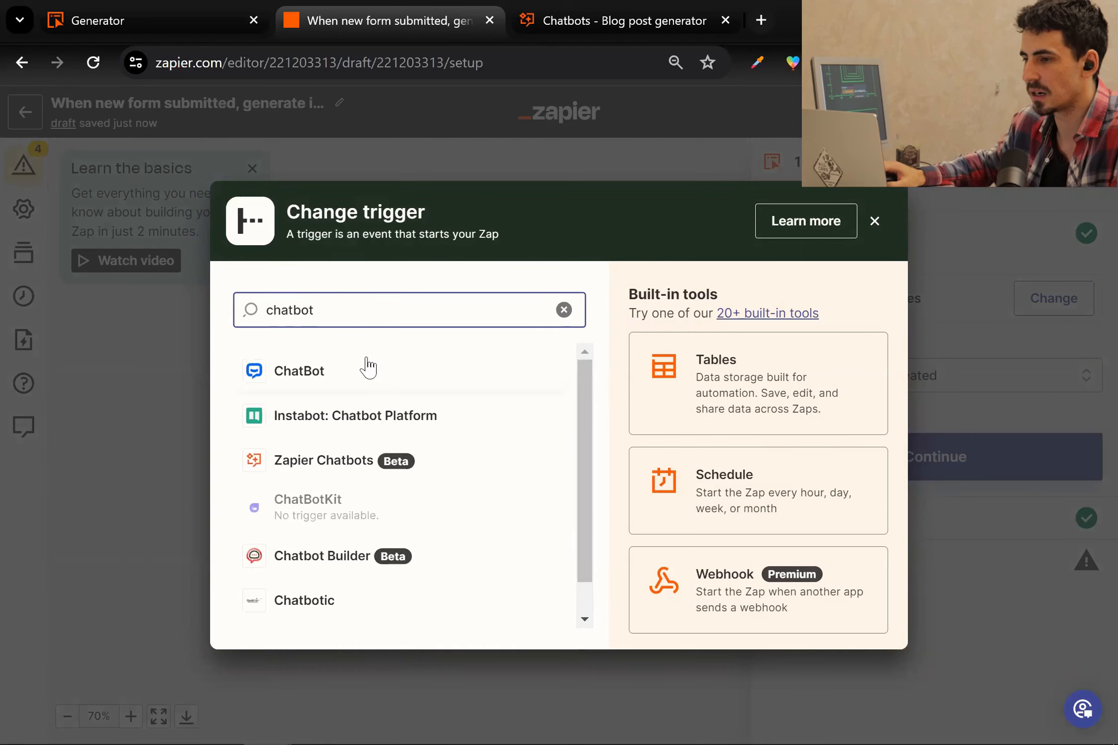
pyautogui.click(377, 462)
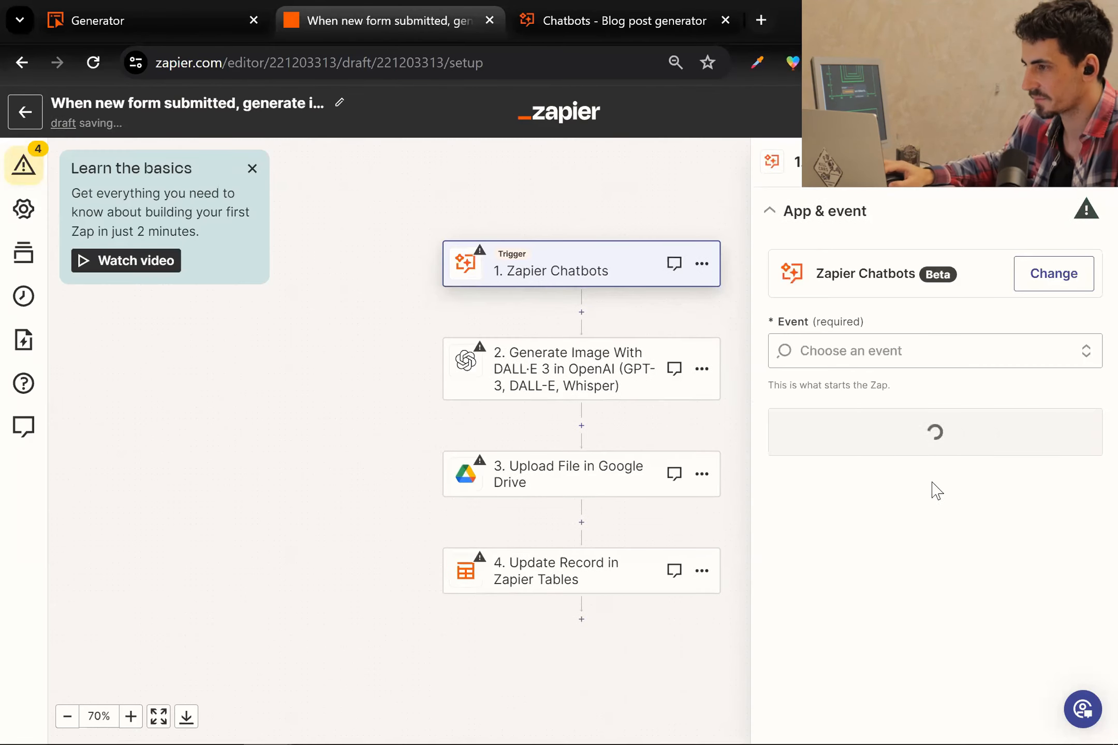
# Step: Set the trigger event to Chatbot Button Click and continue to the trigger's settings
pyautogui.click(899, 354)
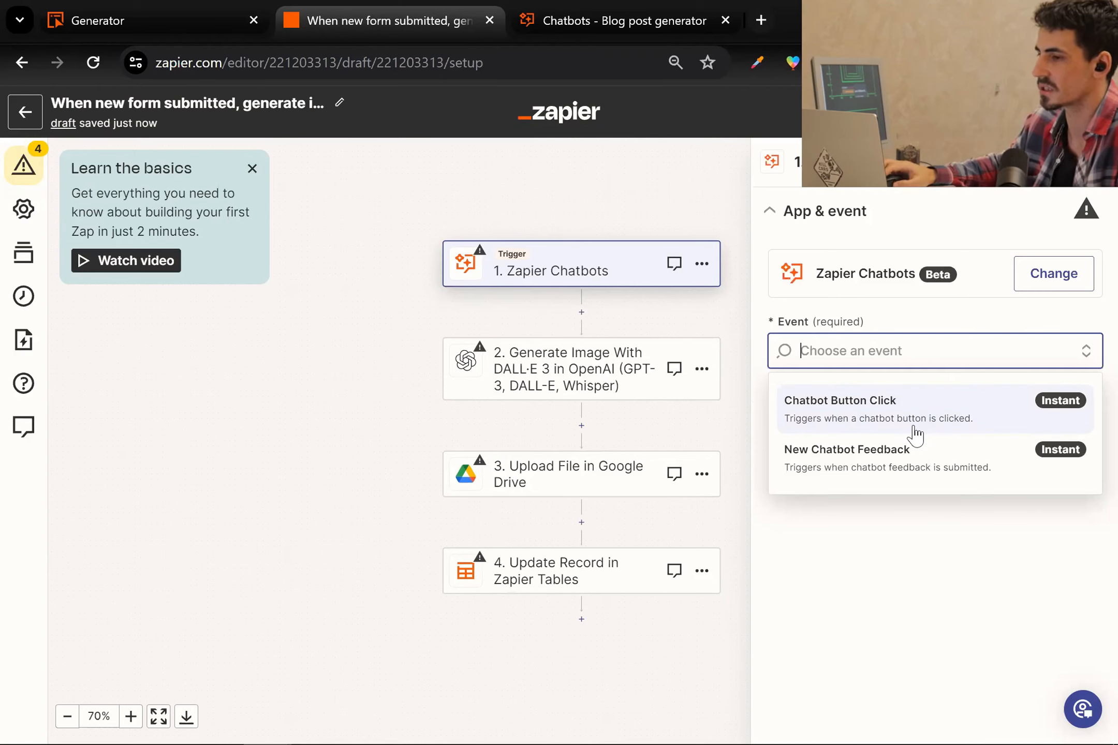
pyautogui.click(866, 410)
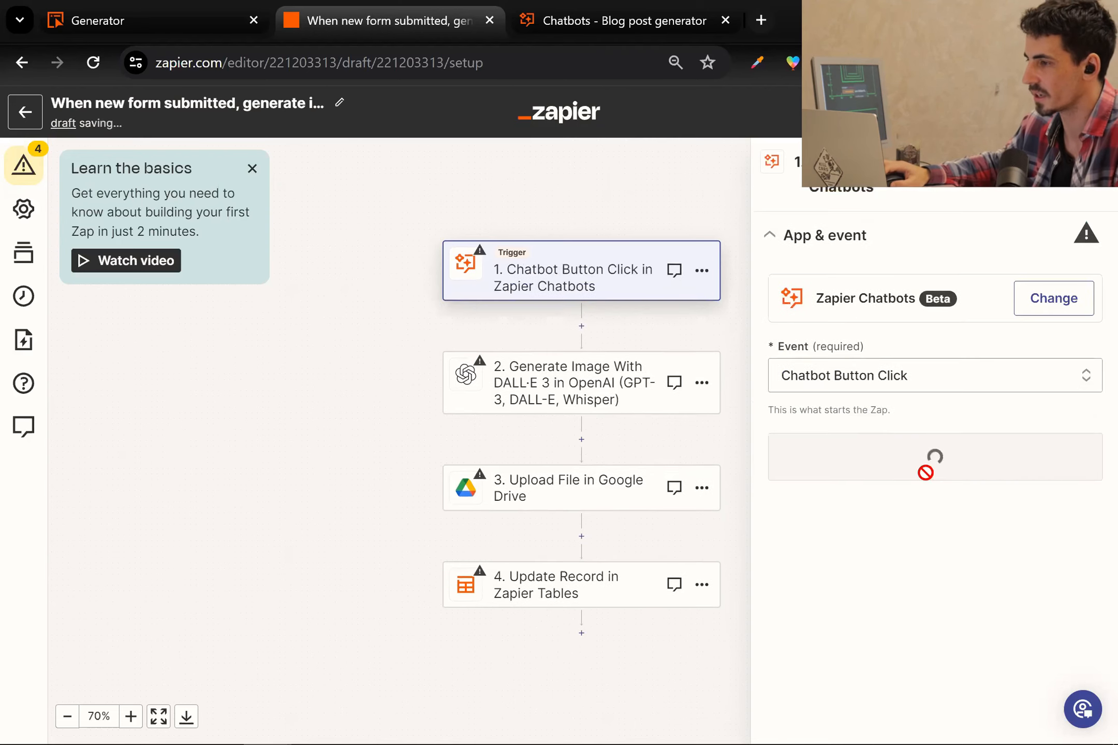
pyautogui.click(919, 466)
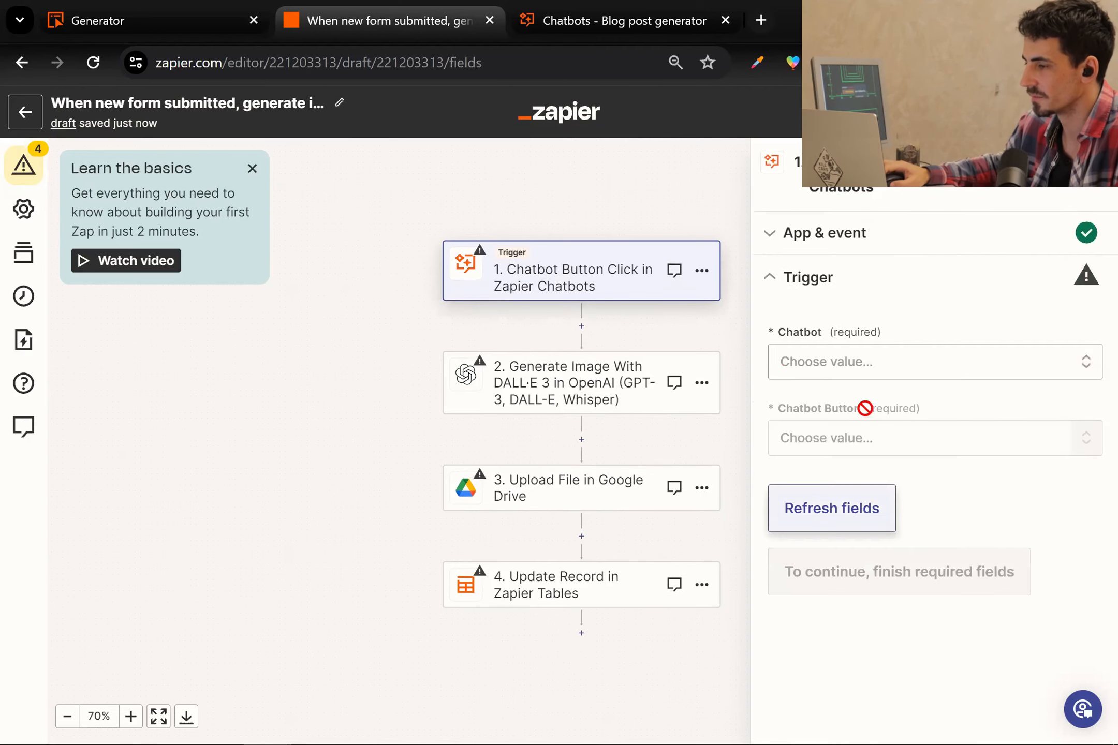
# Step: Set the trigger's chatbot to Blog post generator and its button to "Generate an image, save post", and continue to the trigger test
pyautogui.click(862, 370)
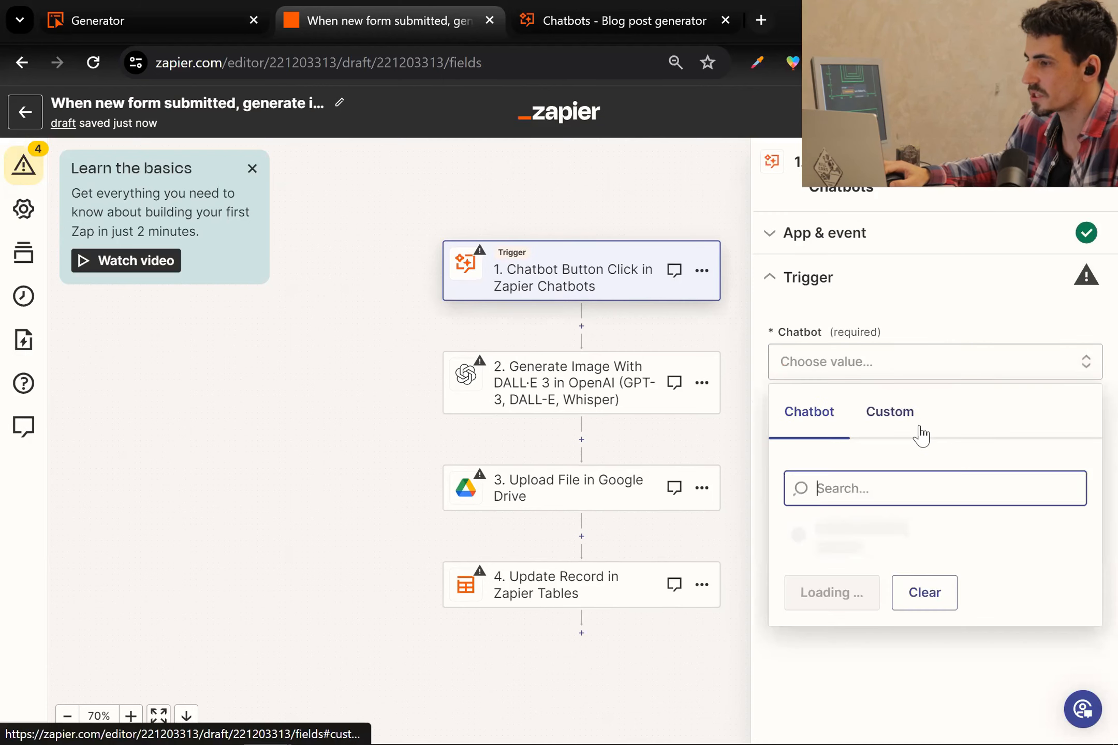
pyautogui.click(882, 554)
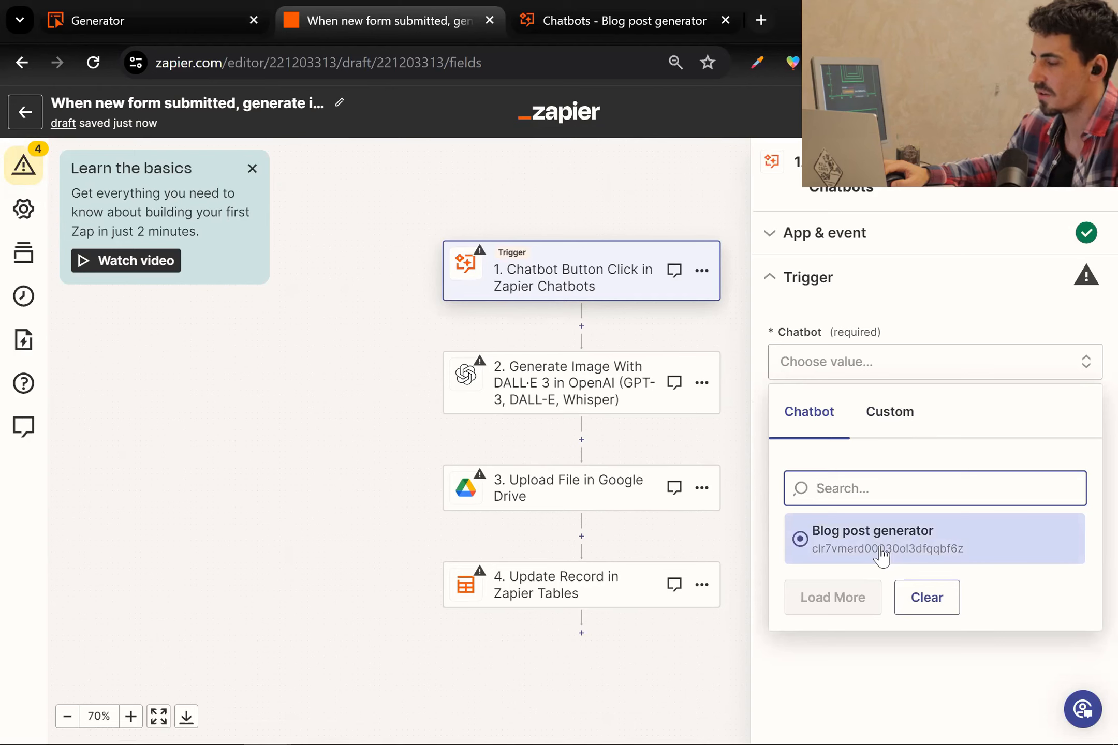
pyautogui.click(880, 552)
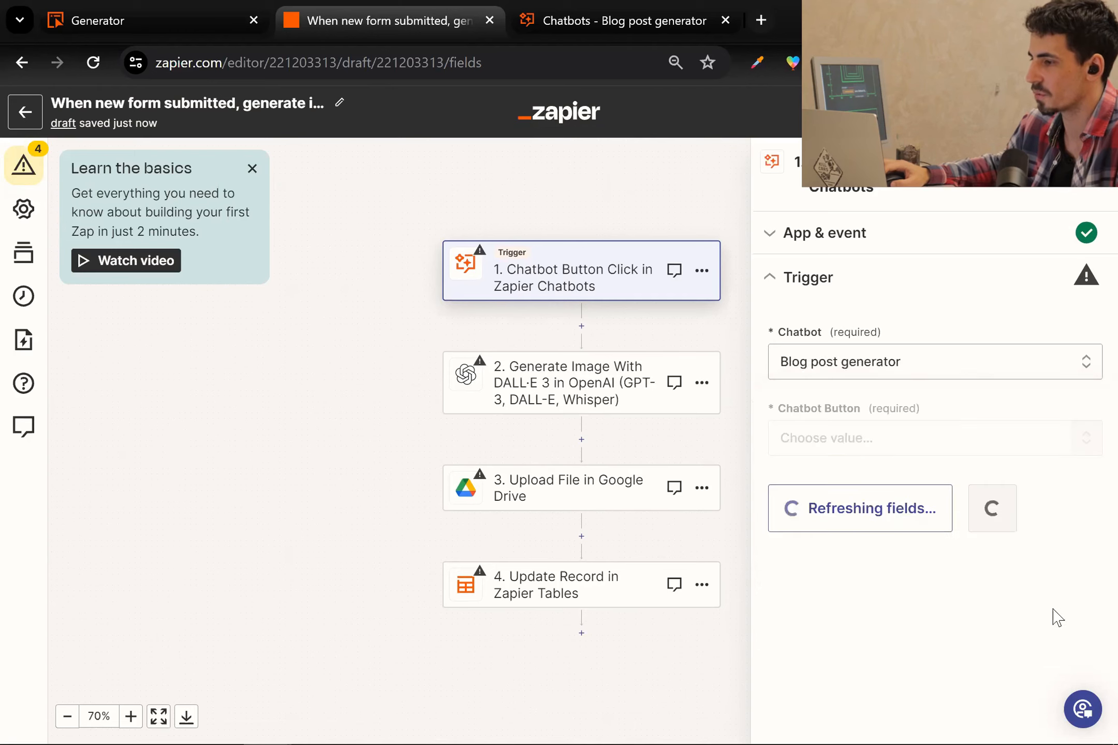
pyautogui.click(928, 448)
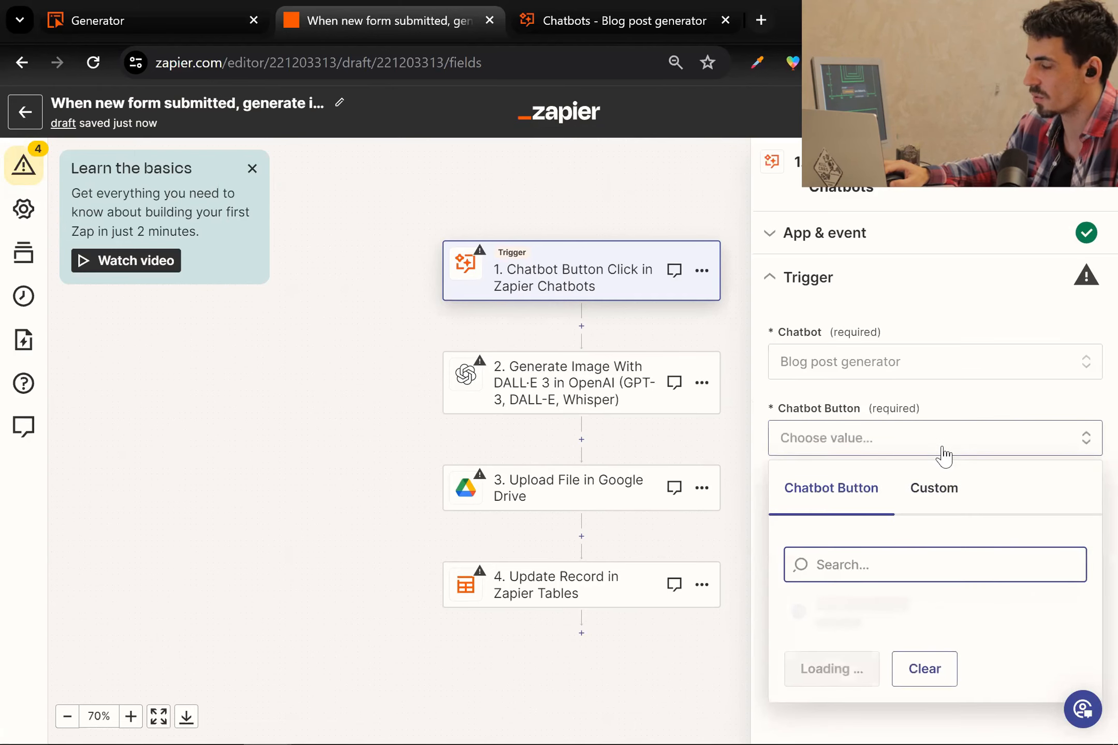
pyautogui.click(915, 629)
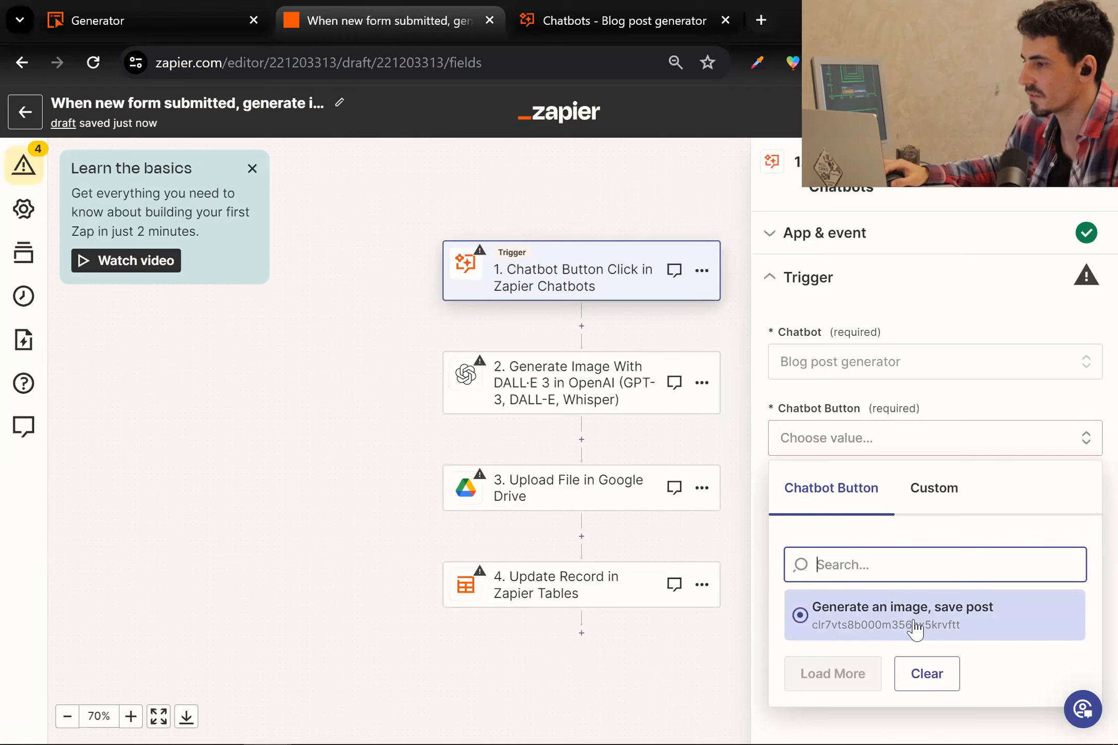
pyautogui.click(869, 619)
pyautogui.click(966, 513)
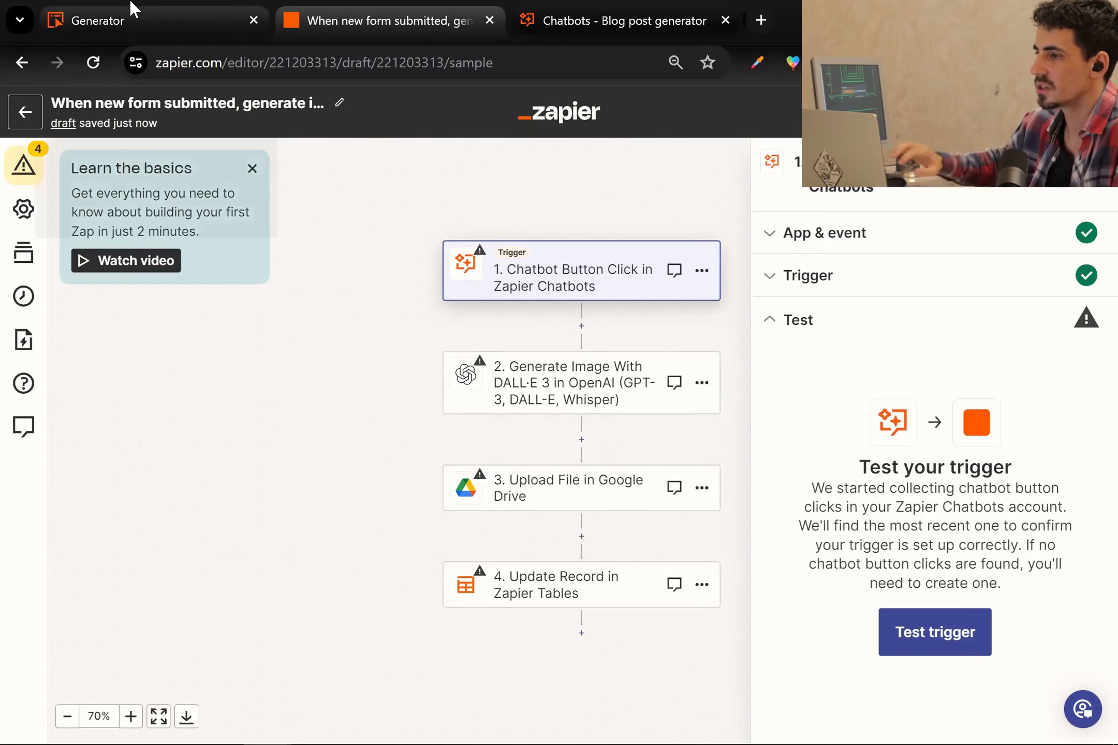
# Step: Return to the Generator interface and open its published page at the Blog post generator chatbot
pyautogui.moveTo(133, 8)
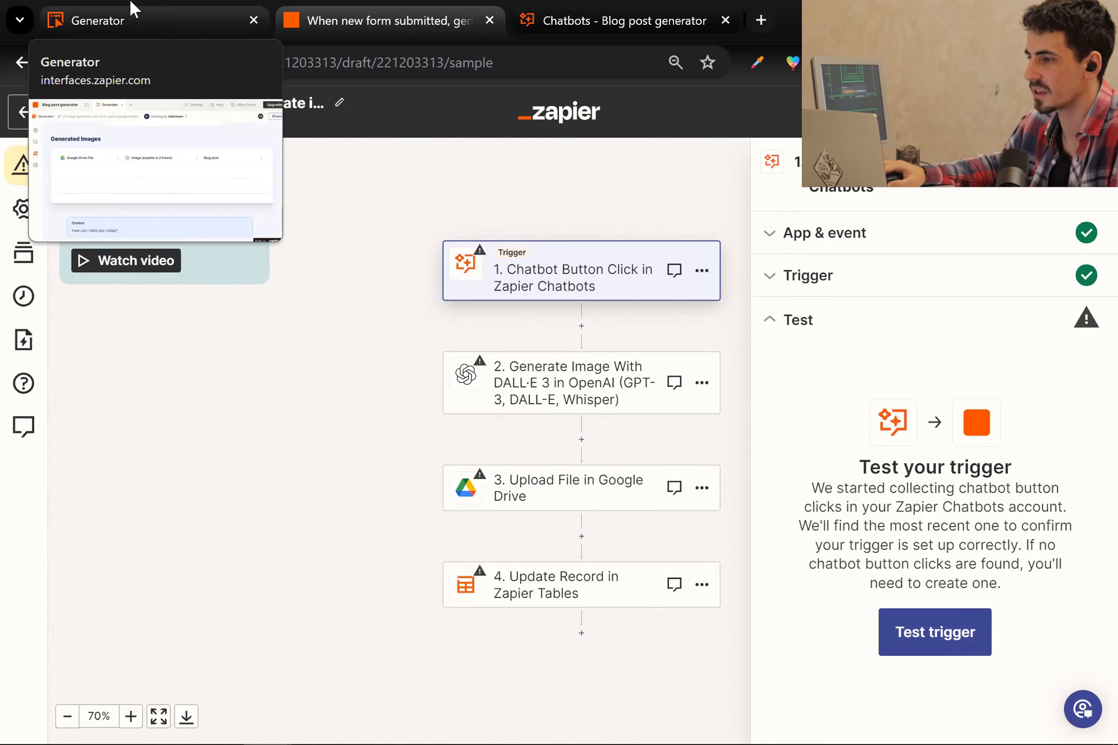
pyautogui.click(134, 8)
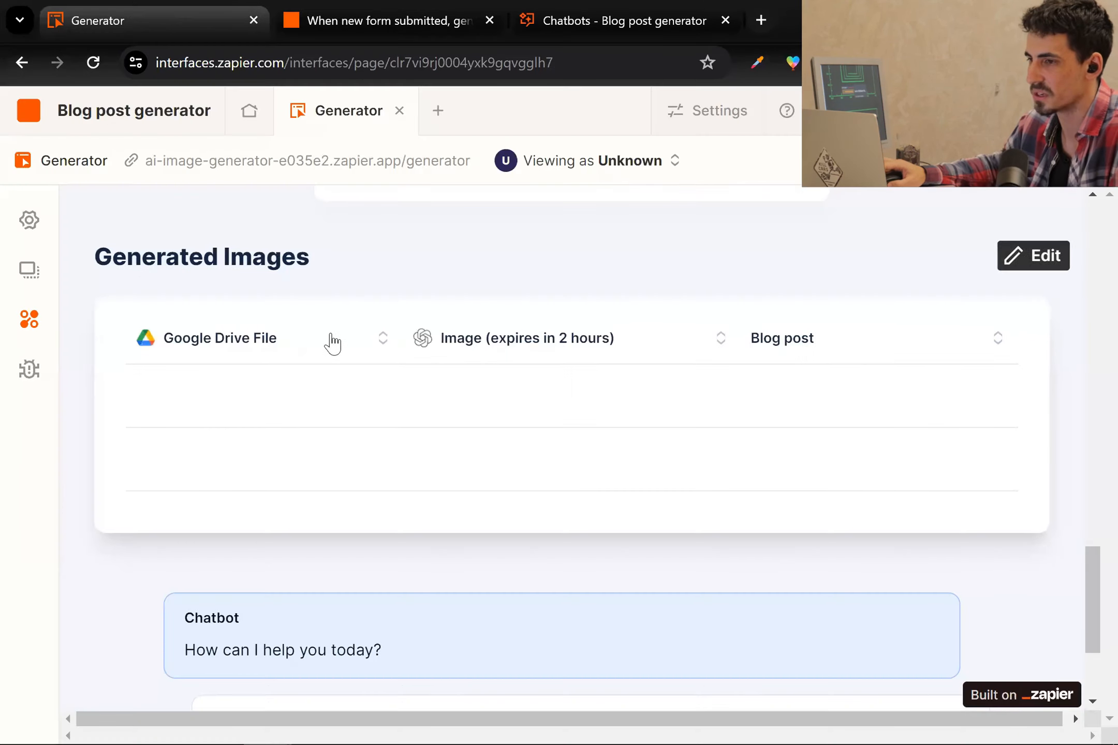
pyautogui.scroll(5, 334, 344)
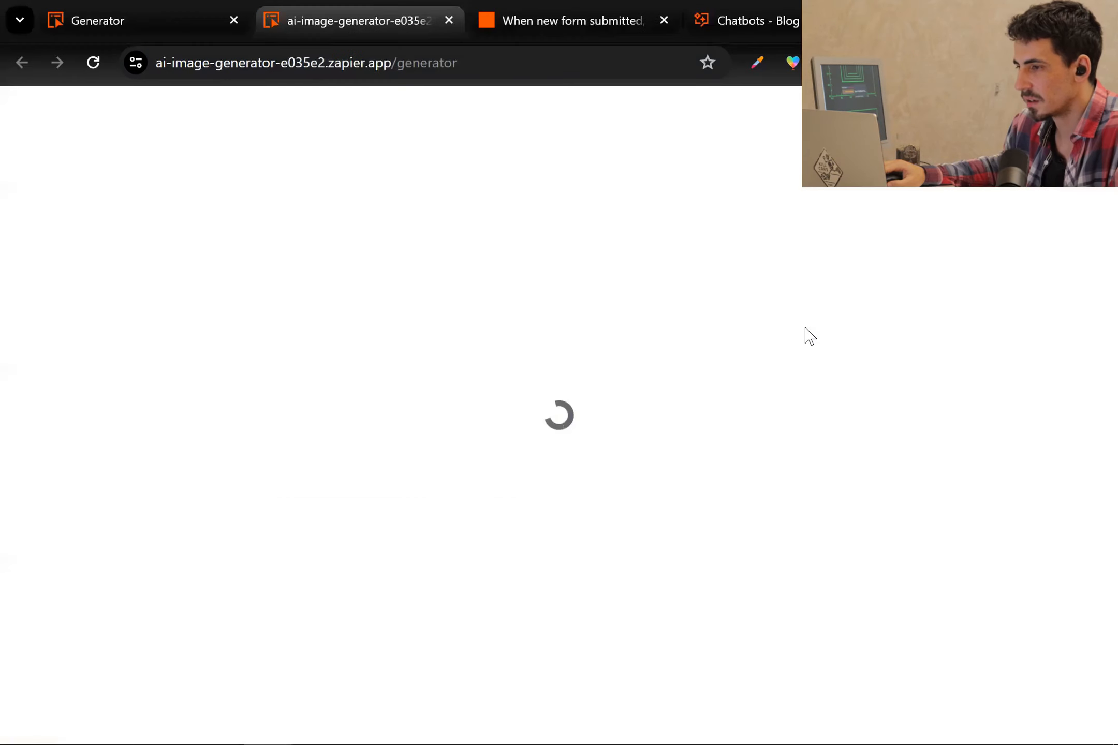
pyautogui.scroll(-15, 806, 334)
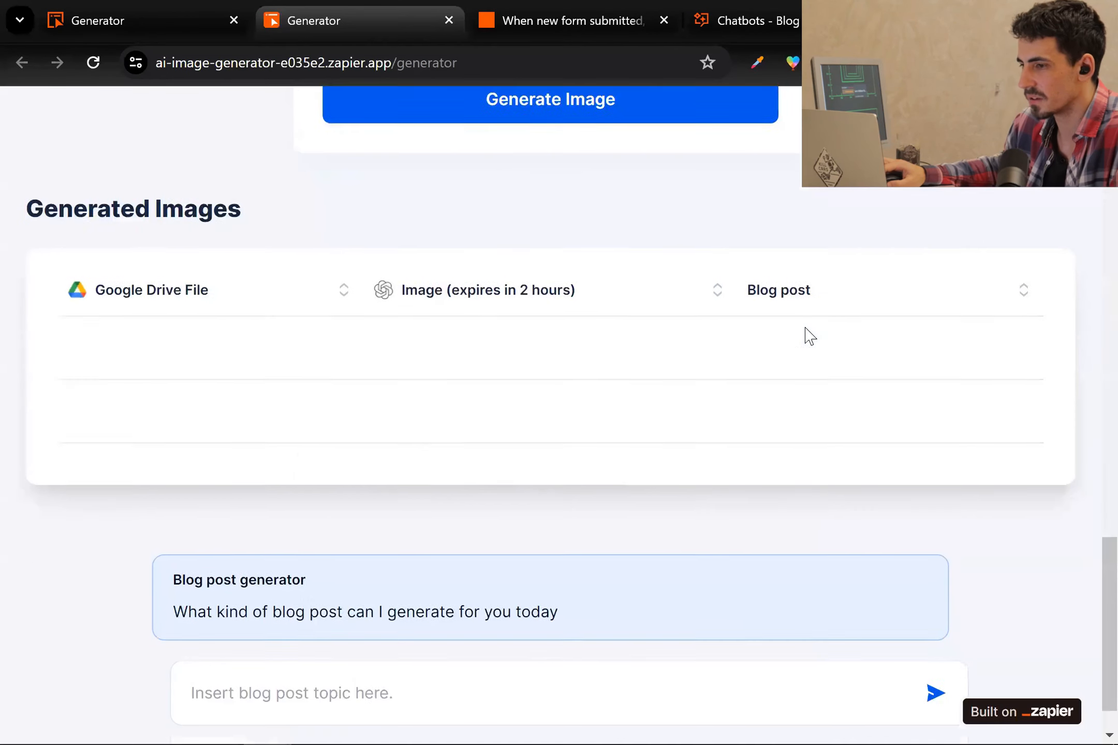
# Step: Submit "Dogs" as the topic to the blog post generator chatbot
pyautogui.click(243, 631)
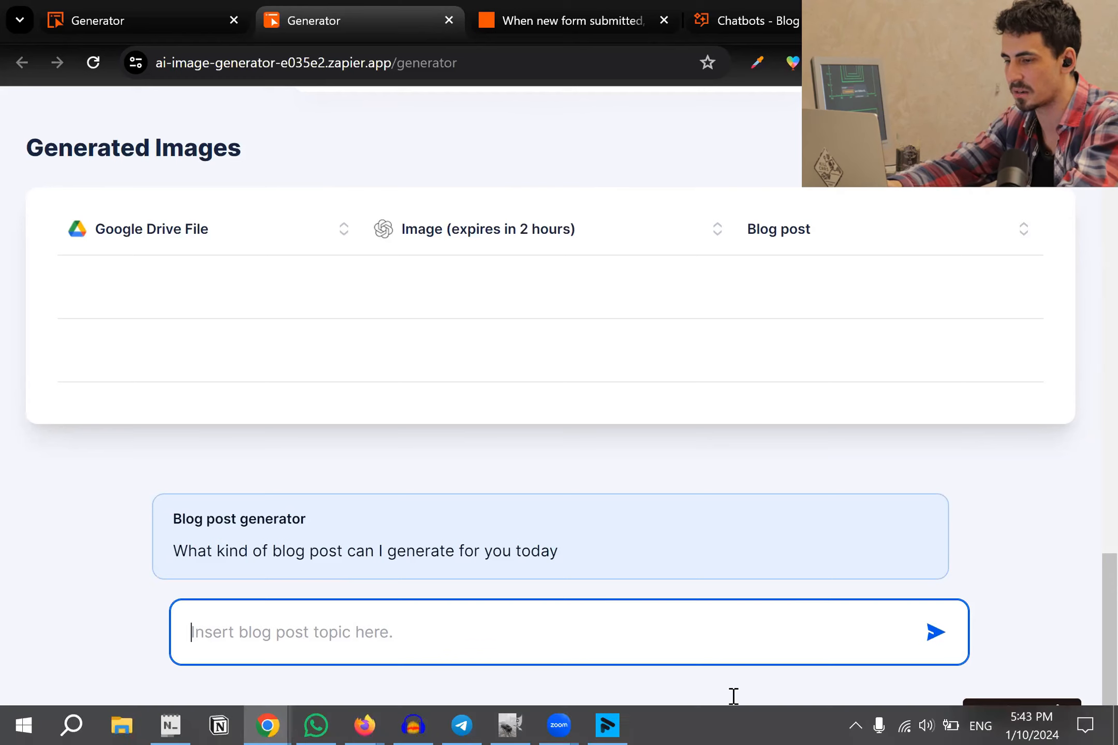
pyautogui.write('Dogs')
pyautogui.hotkey('ctrl', 'a')
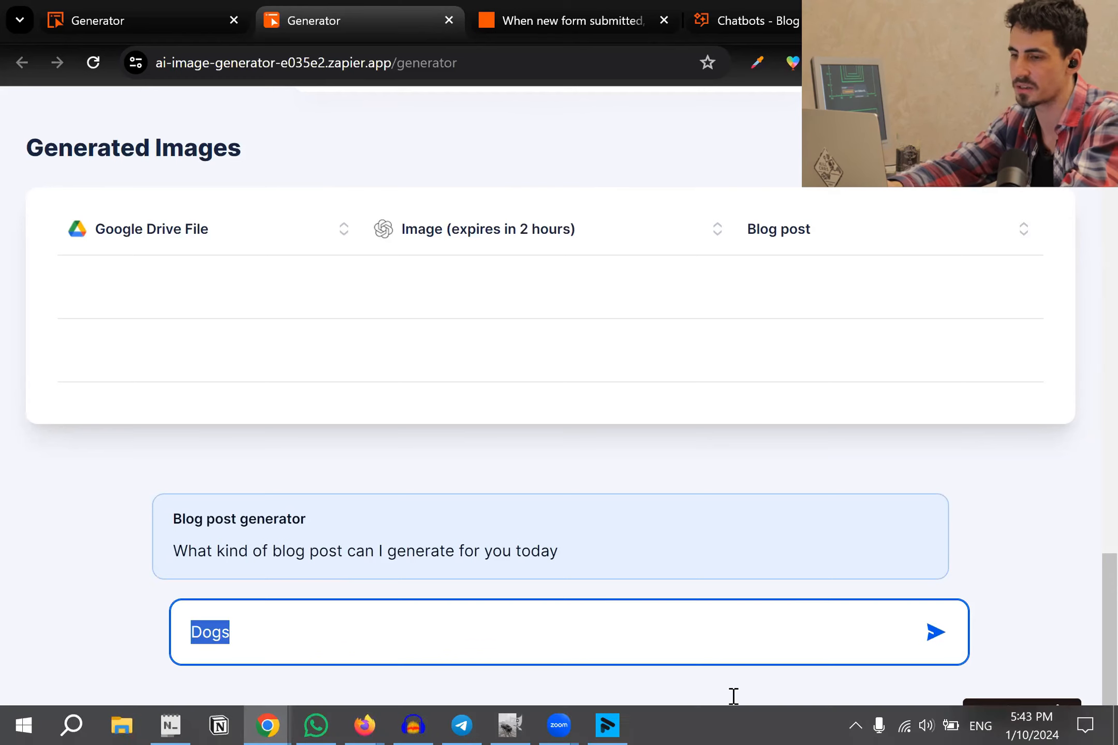
pyautogui.write('A blog post about dogs')
pyautogui.hotkey('ctrl', 'a')
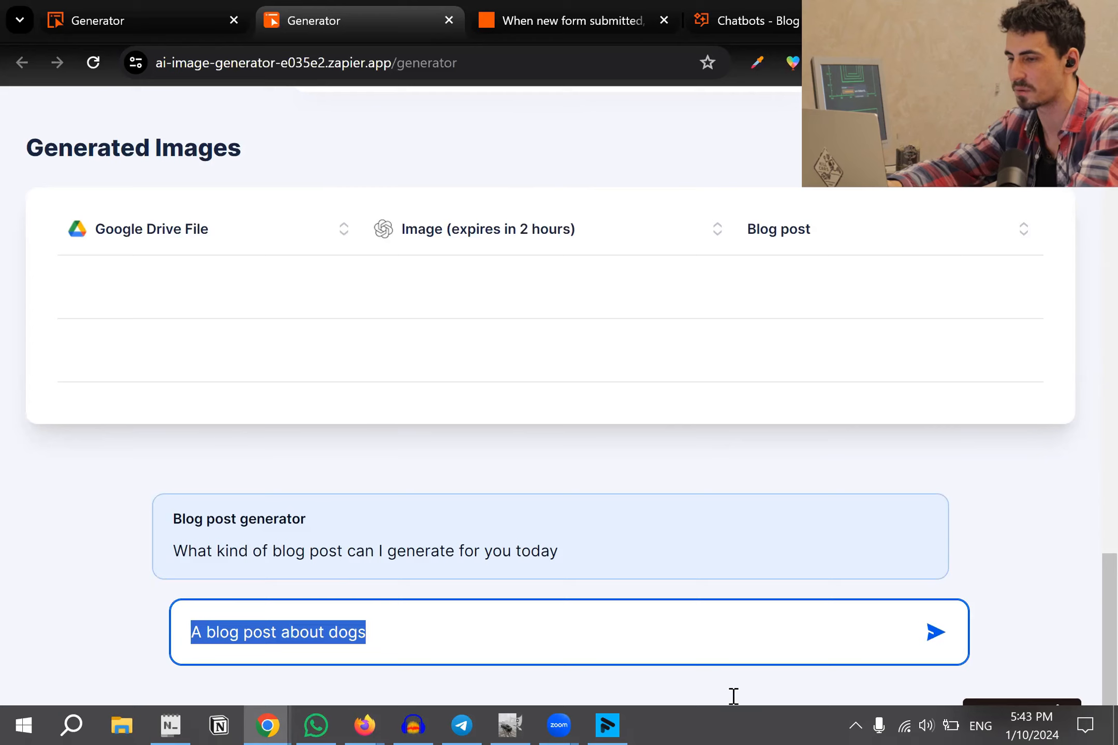
pyautogui.write('Dogs')
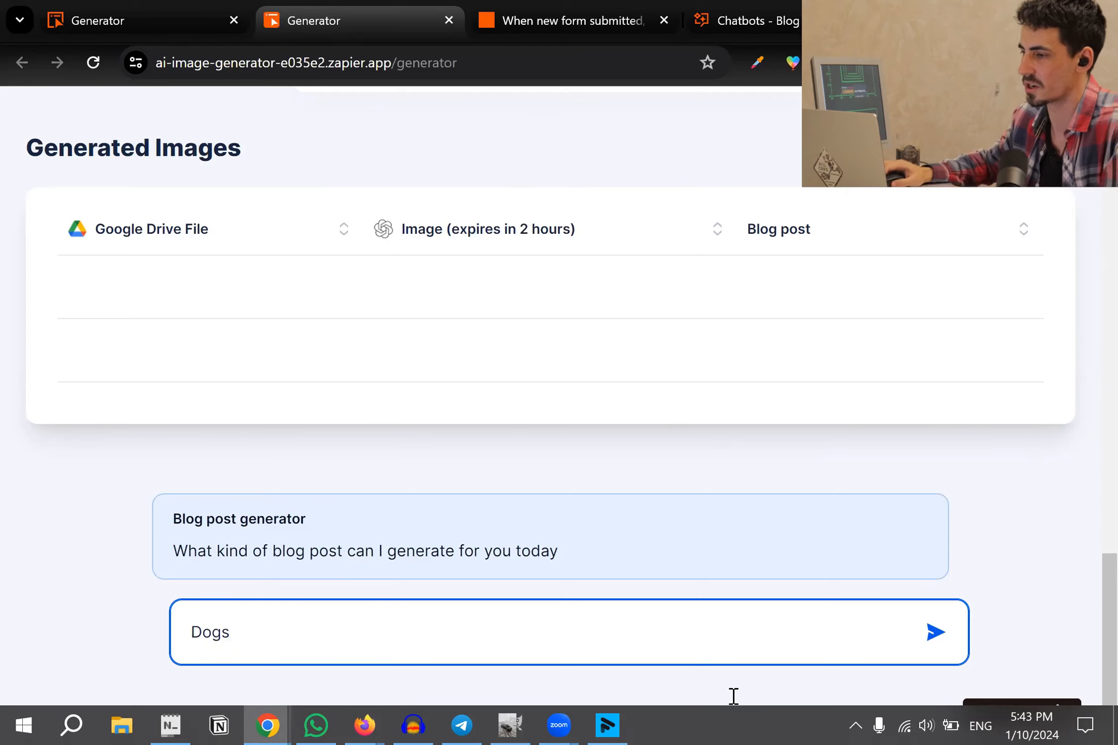
pyautogui.click(937, 632)
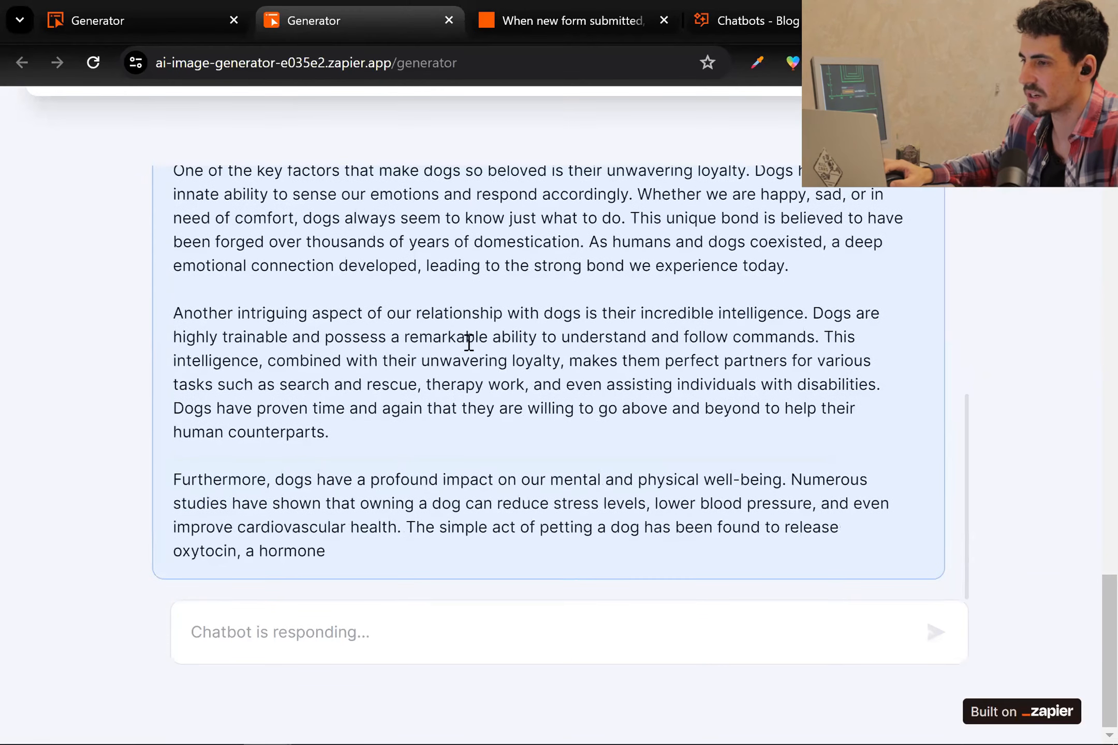
# Step: Read through the generated post about dogs and run its "Generate an image, save post" action
pyautogui.scroll(8, 482, 362)
pyautogui.scroll(-10, 481, 435)
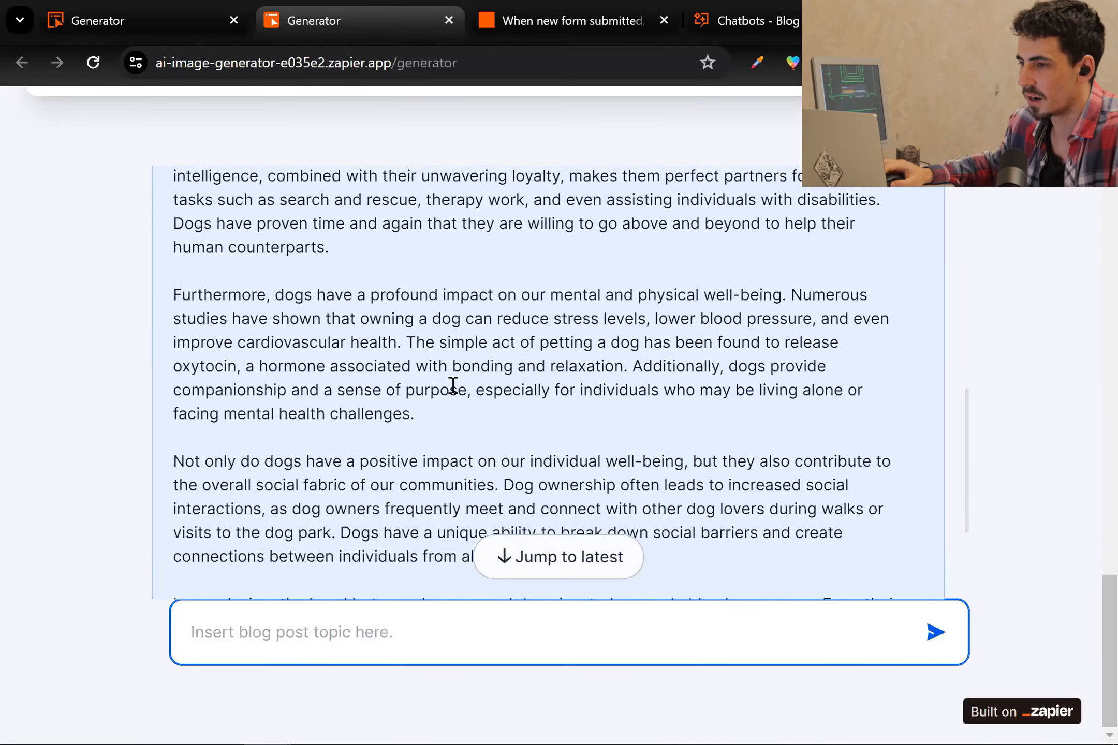
pyautogui.scroll(-4, 453, 386)
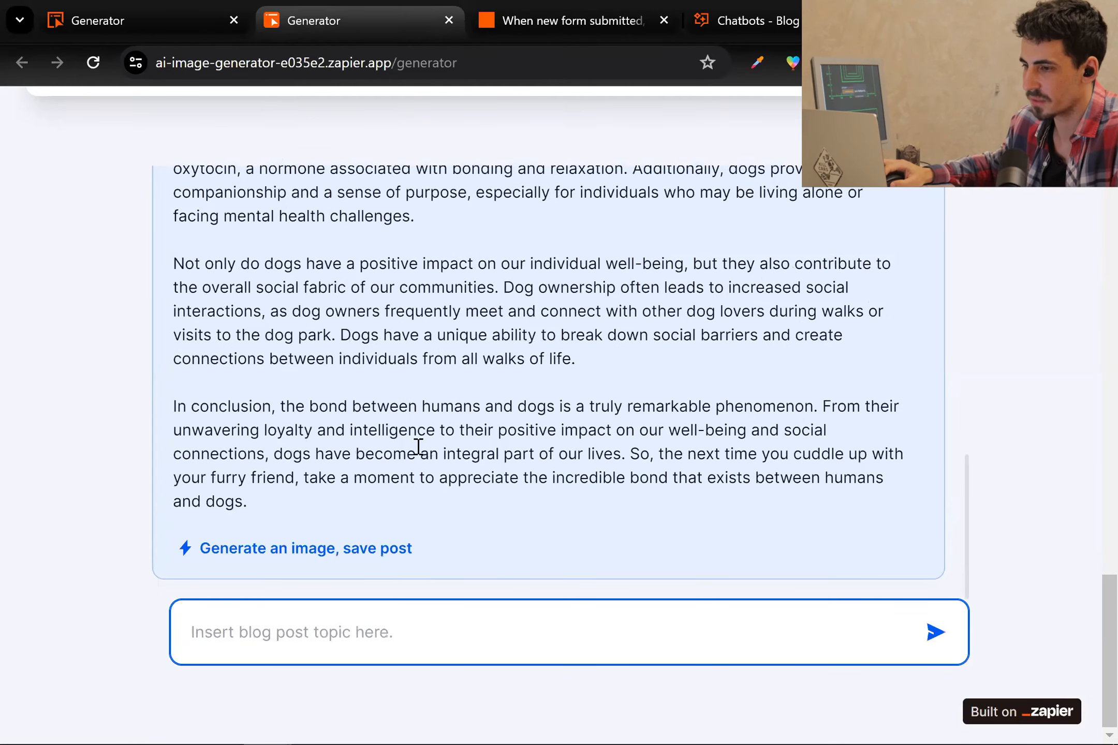
pyautogui.scroll(4, 419, 447)
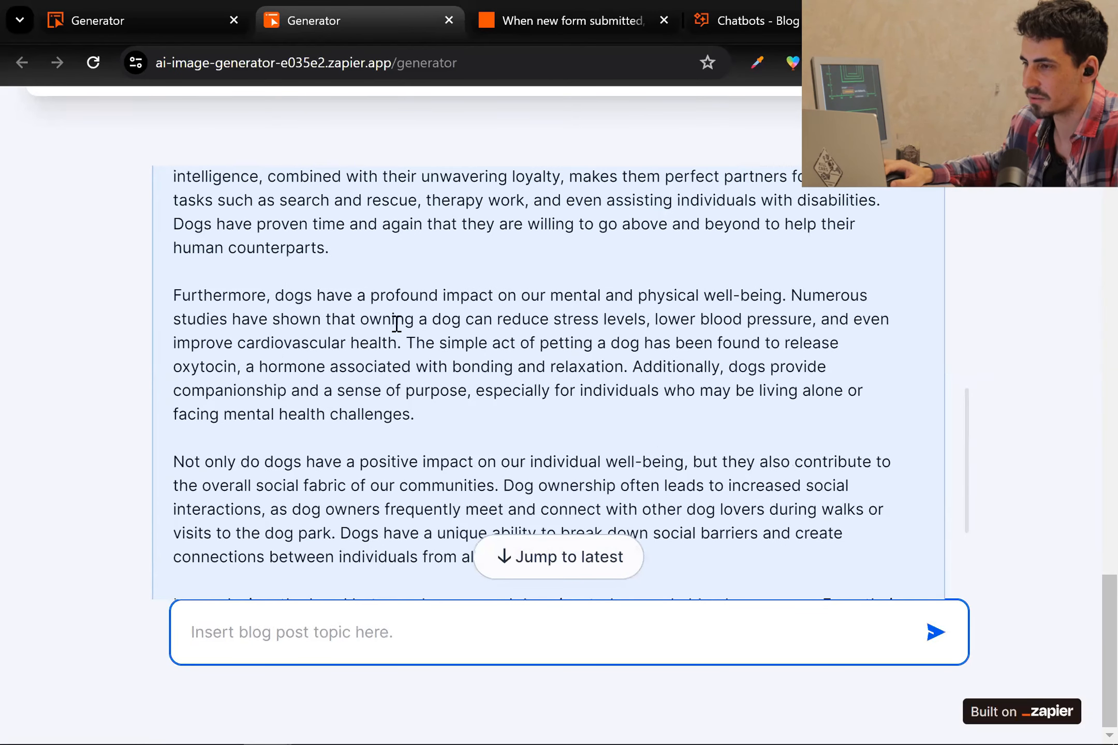
pyautogui.scroll(-4, 389, 339)
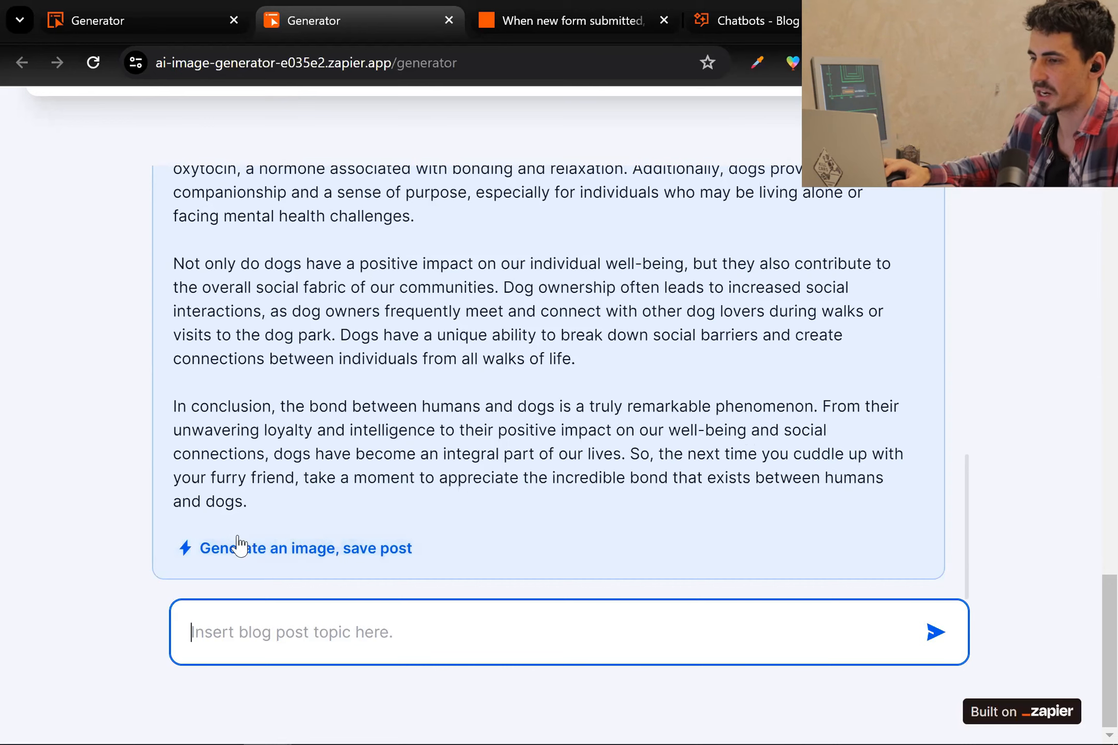
pyautogui.click(284, 558)
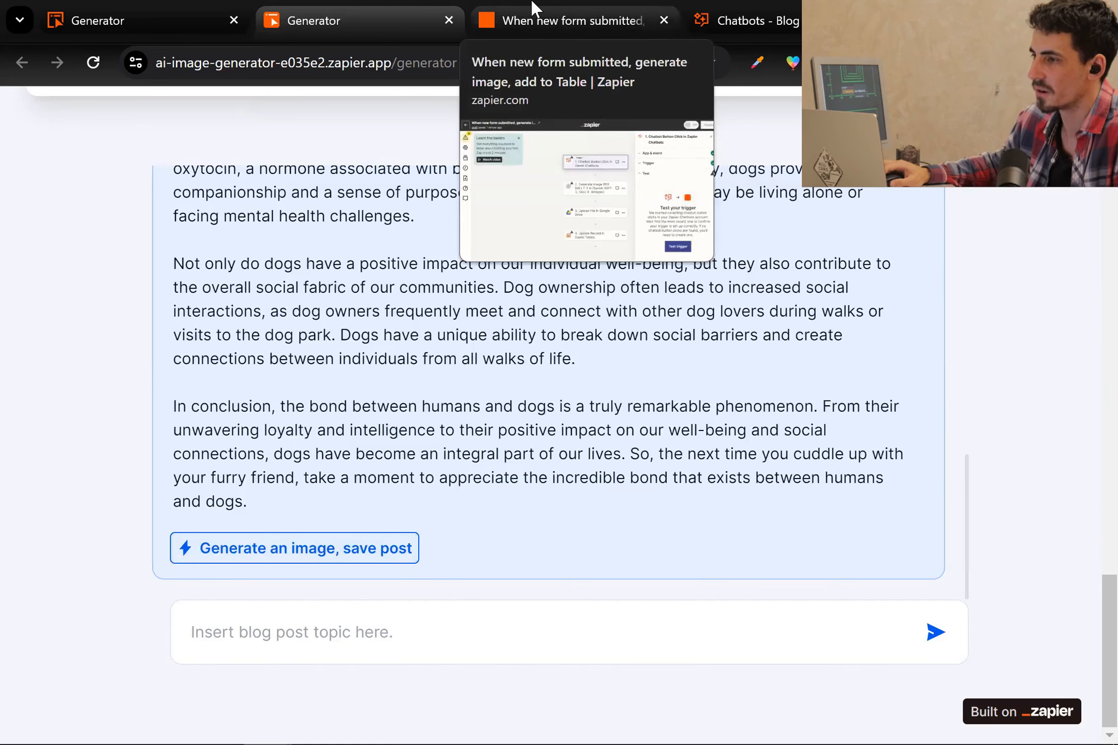
# Step: Switch to the Zap editor and test the Chatbot Button Click trigger
pyautogui.click(505, 15)
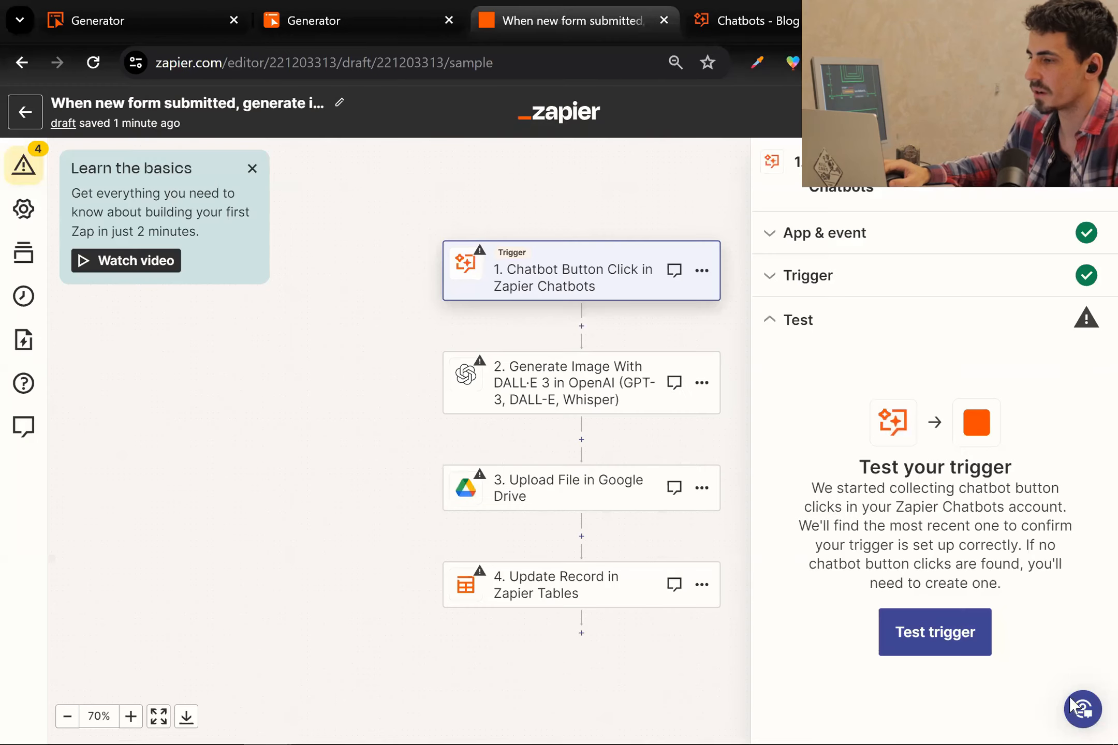
pyautogui.click(953, 639)
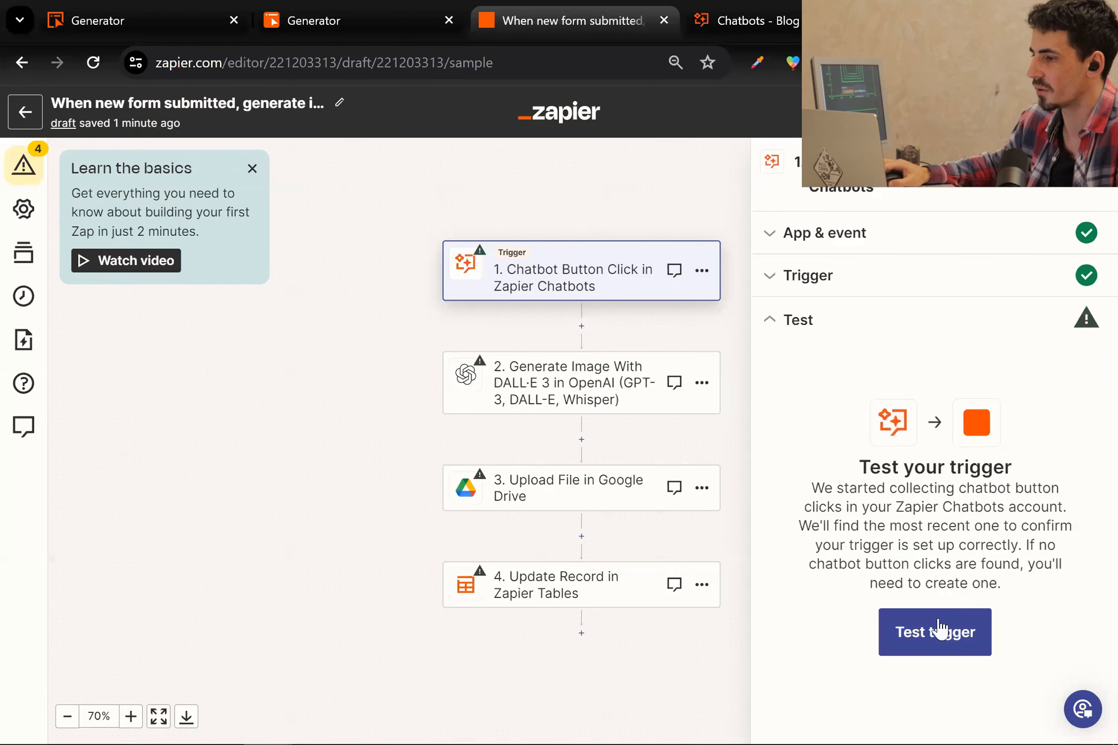
pyautogui.click(937, 631)
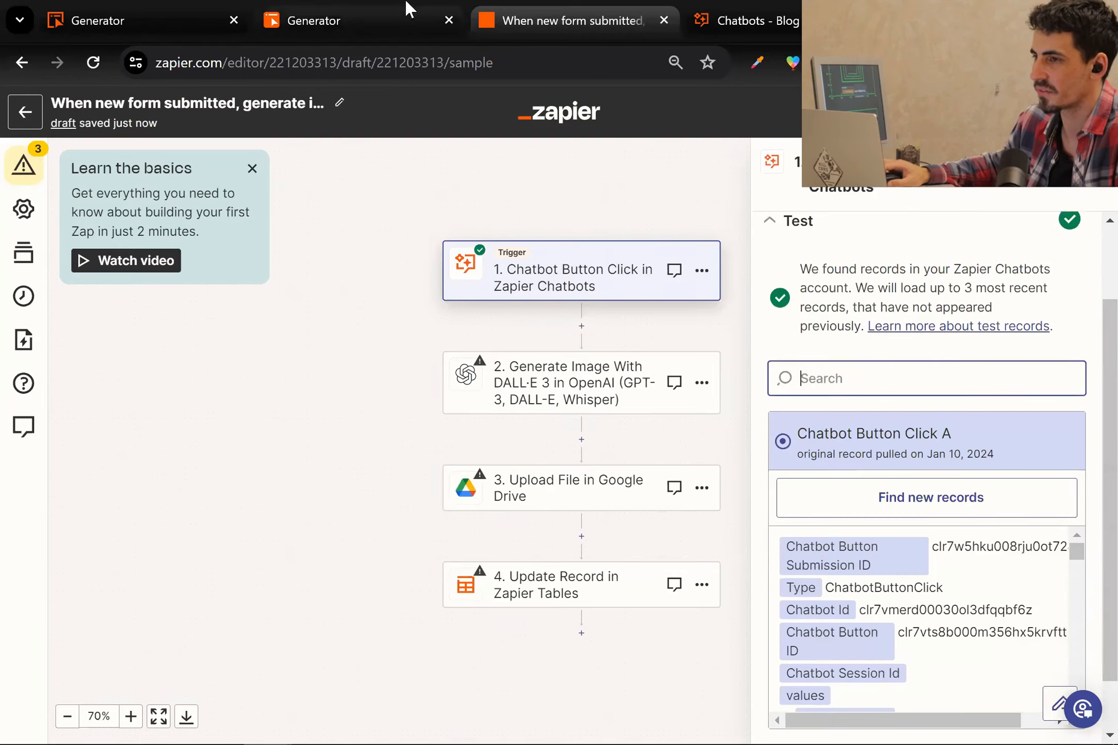
# Step: Check the prompt and chatbot response in the Chatbot Button Click A record against the generator page, and continue with that record
pyautogui.click(391, 11)
pyautogui.click(257, 548)
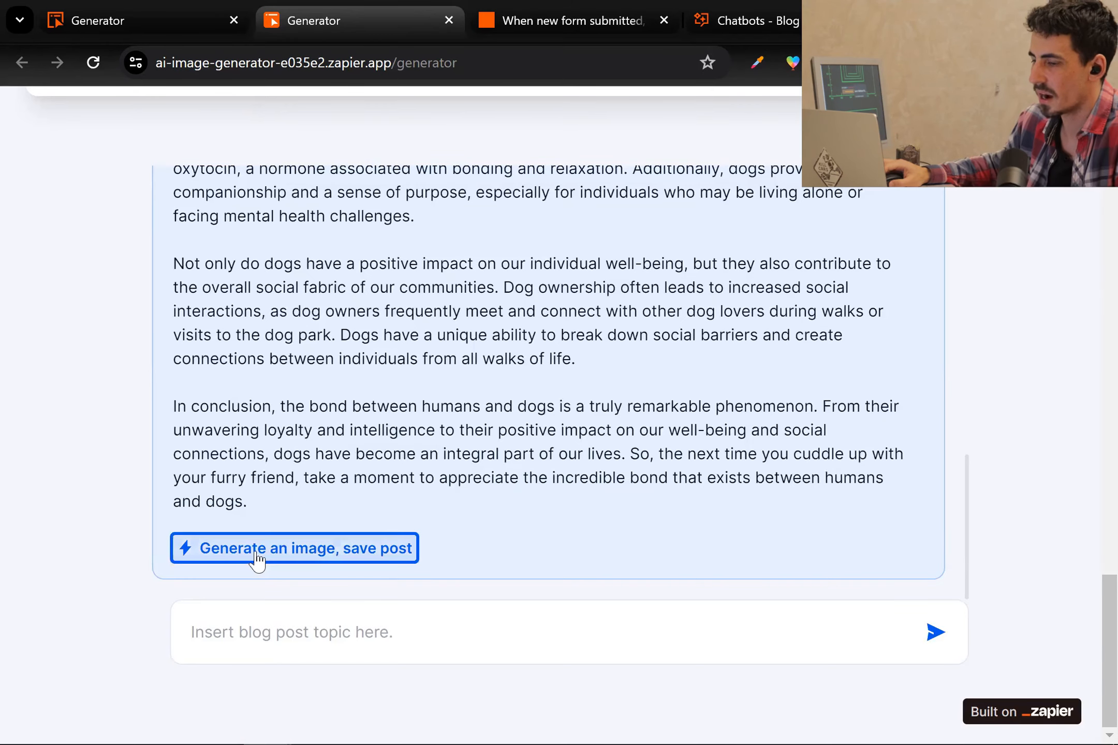
pyautogui.click(513, 11)
pyautogui.scroll(-2, 944, 602)
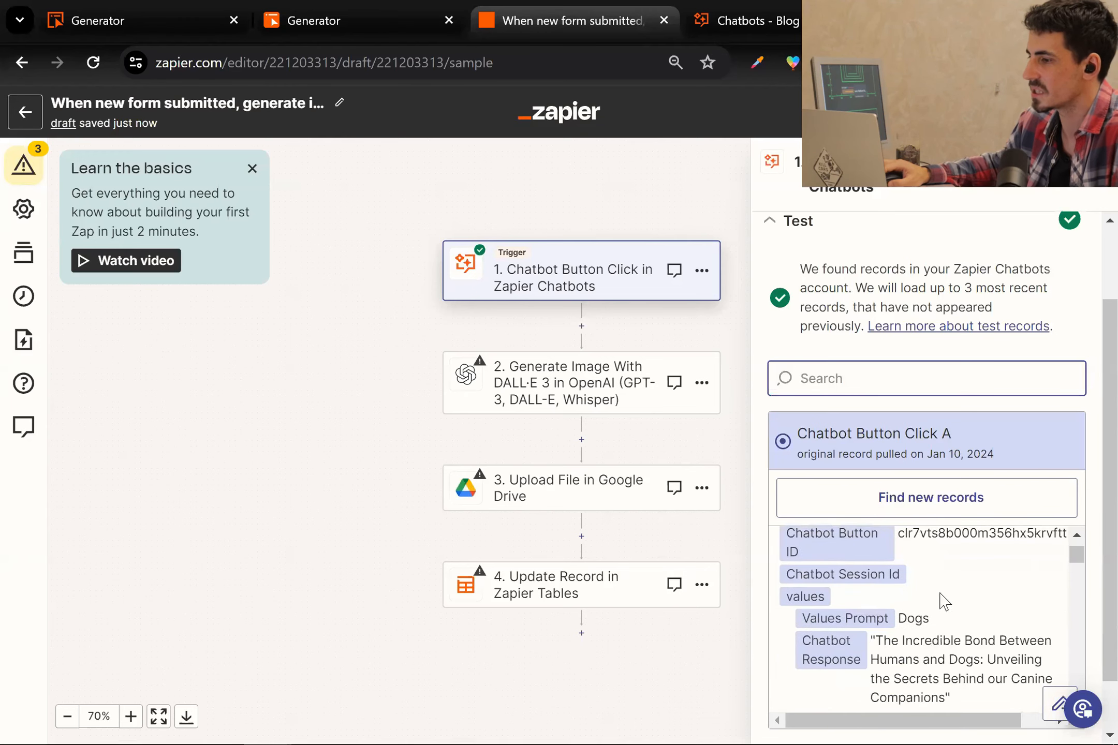
pyautogui.scroll(-2, 952, 618)
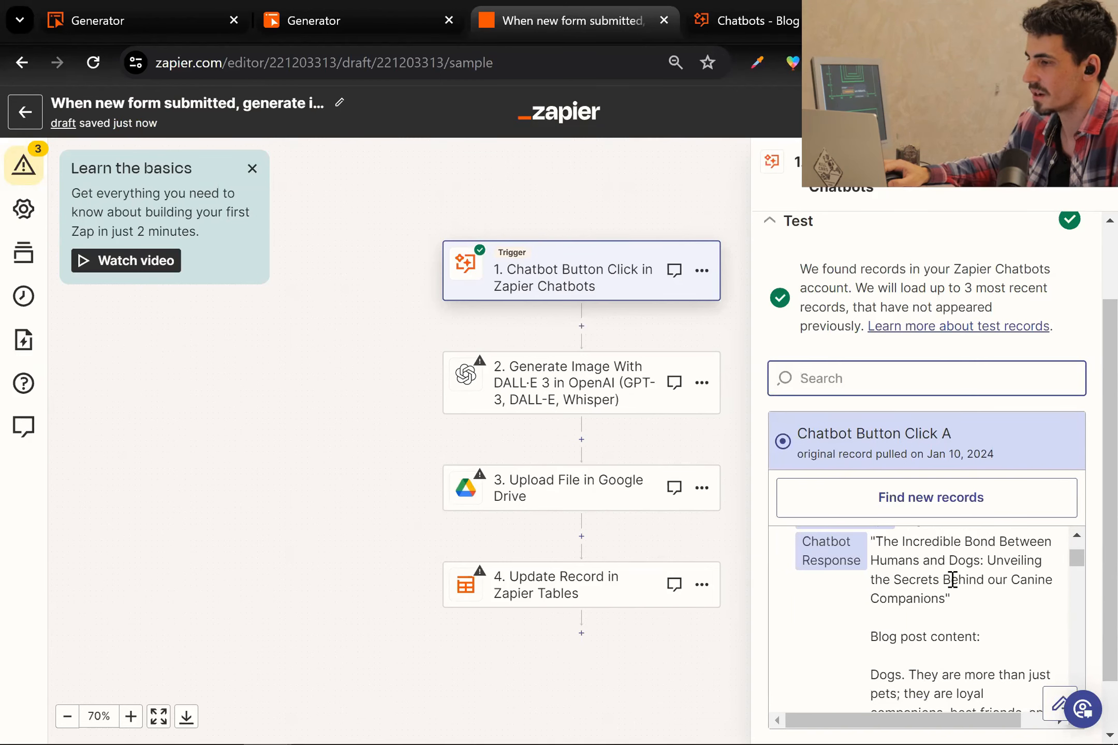
pyautogui.scroll(2, 952, 580)
pyautogui.scroll(-4, 931, 634)
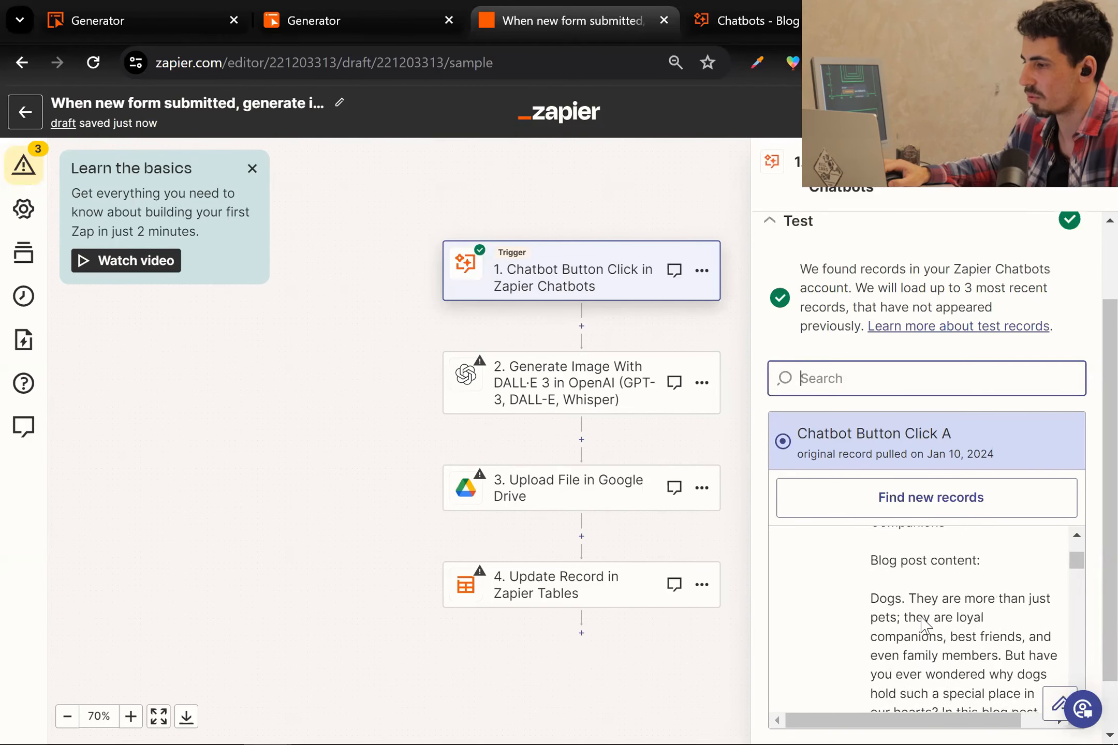
pyautogui.scroll(-1, 929, 422)
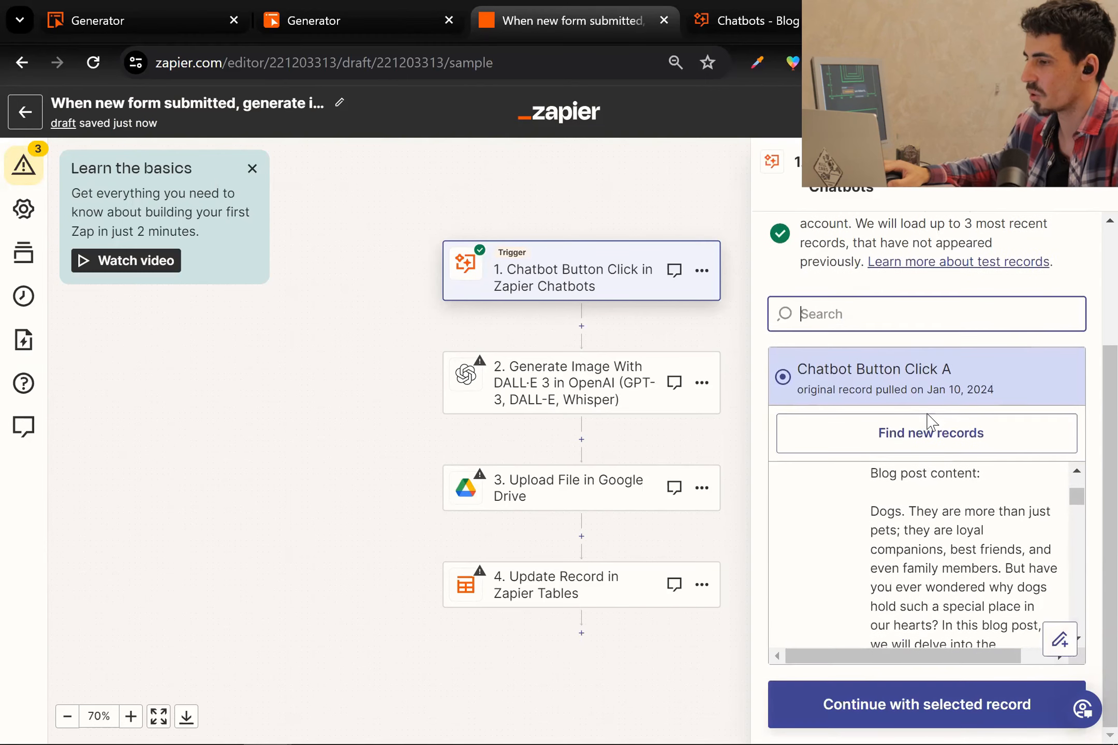
pyautogui.scroll(2, 928, 420)
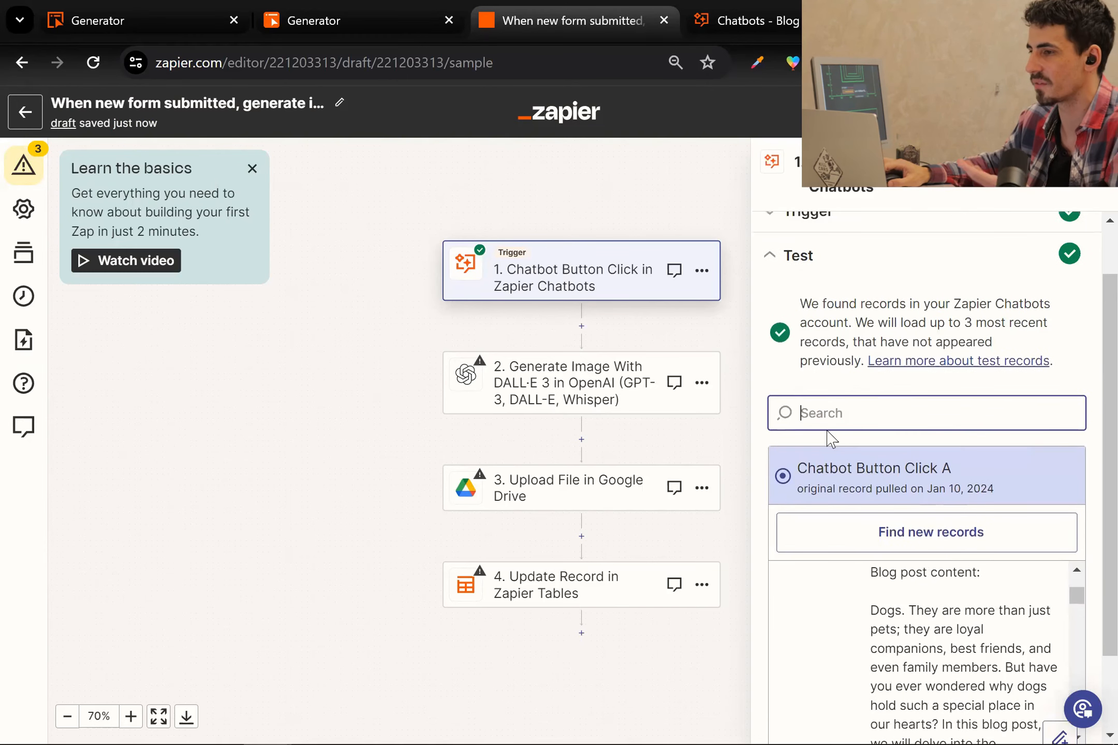
pyautogui.scroll(-2, 855, 429)
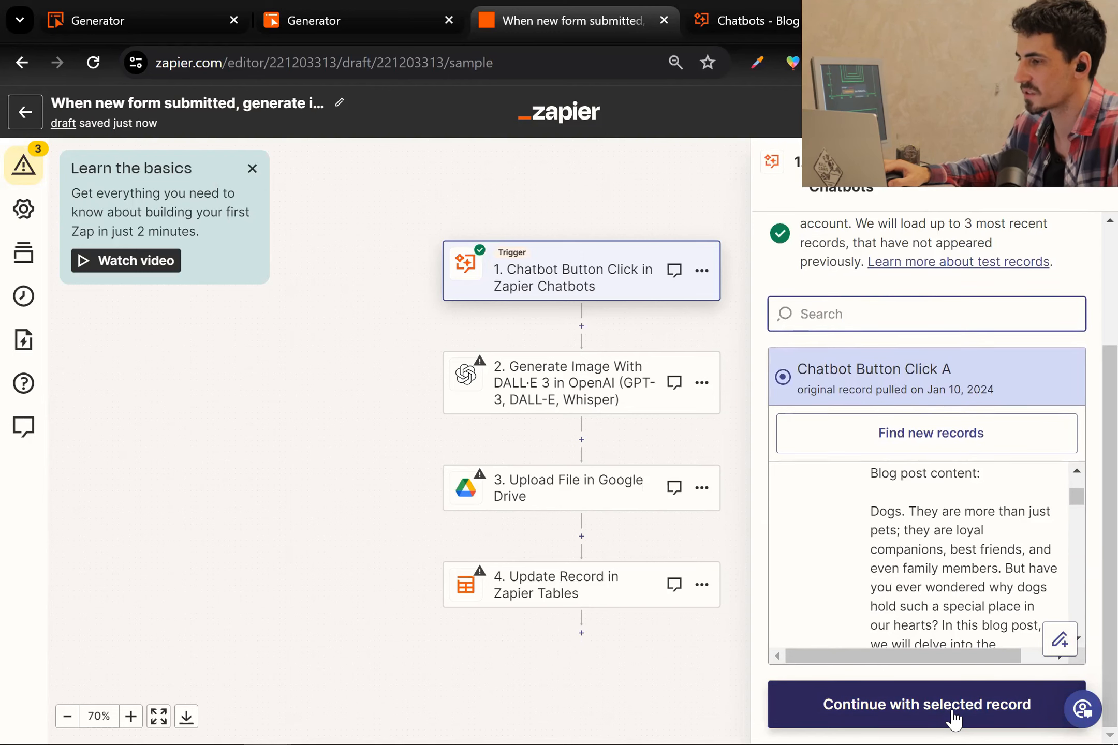
pyautogui.click(954, 719)
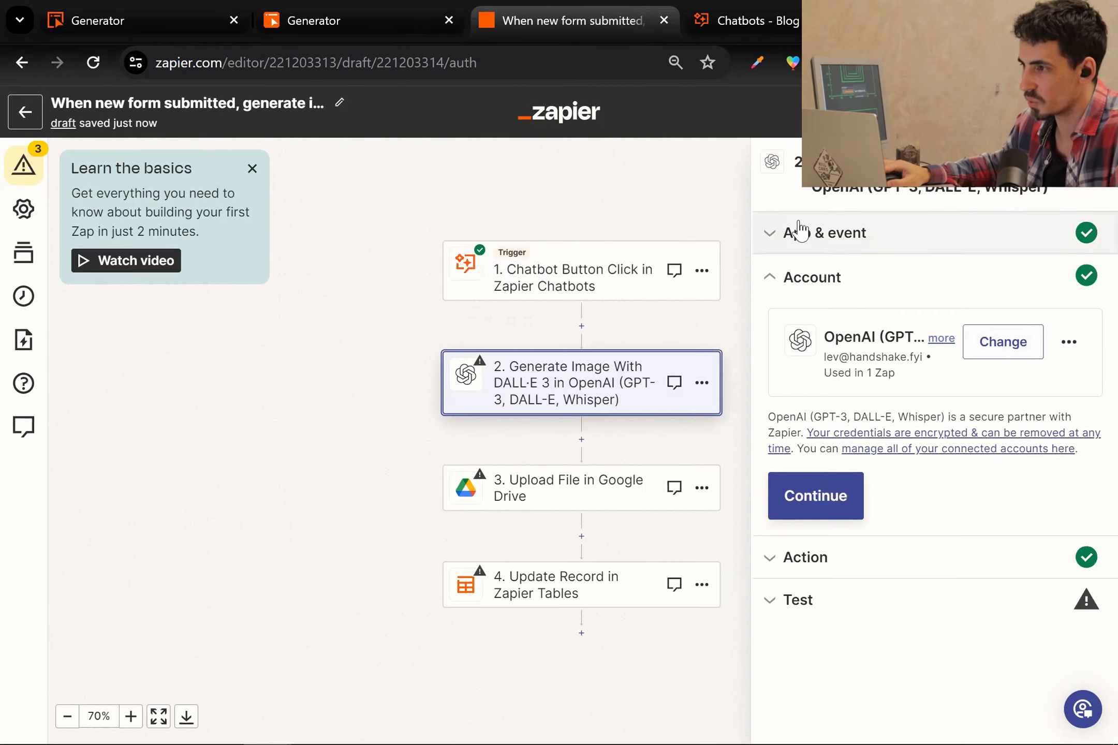
# Step: Check the DALL·E 3 image step's app event and account, and start connecting a new OpenAI account
pyautogui.click(816, 233)
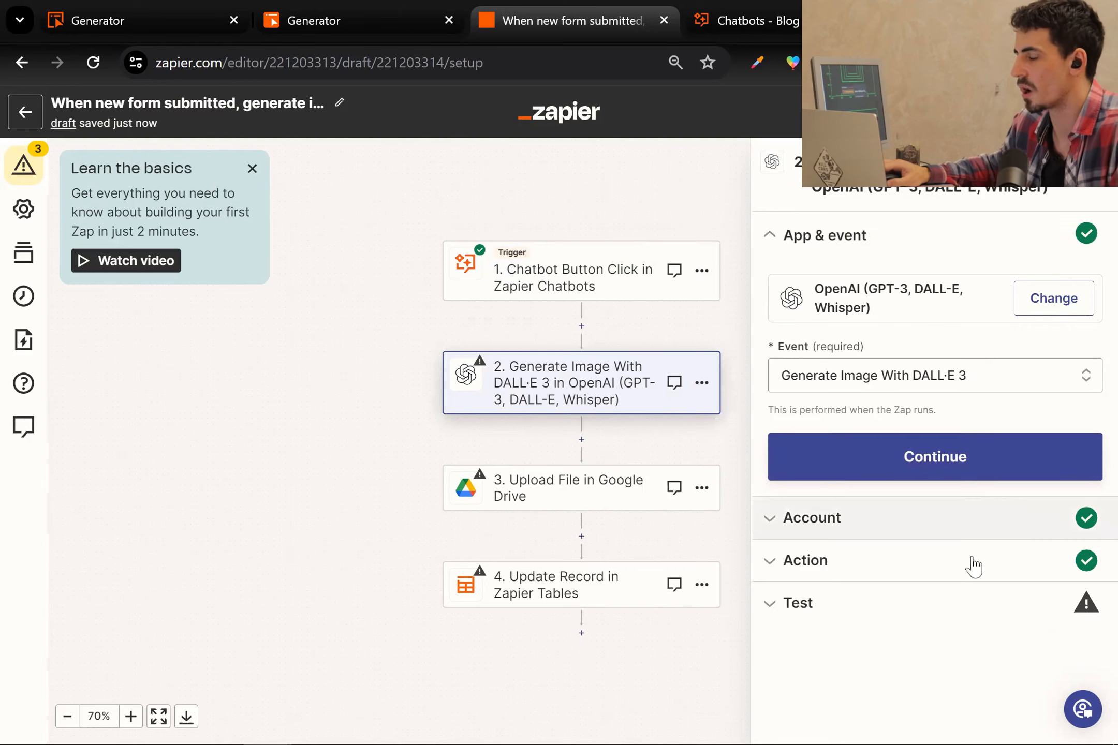
pyautogui.click(795, 517)
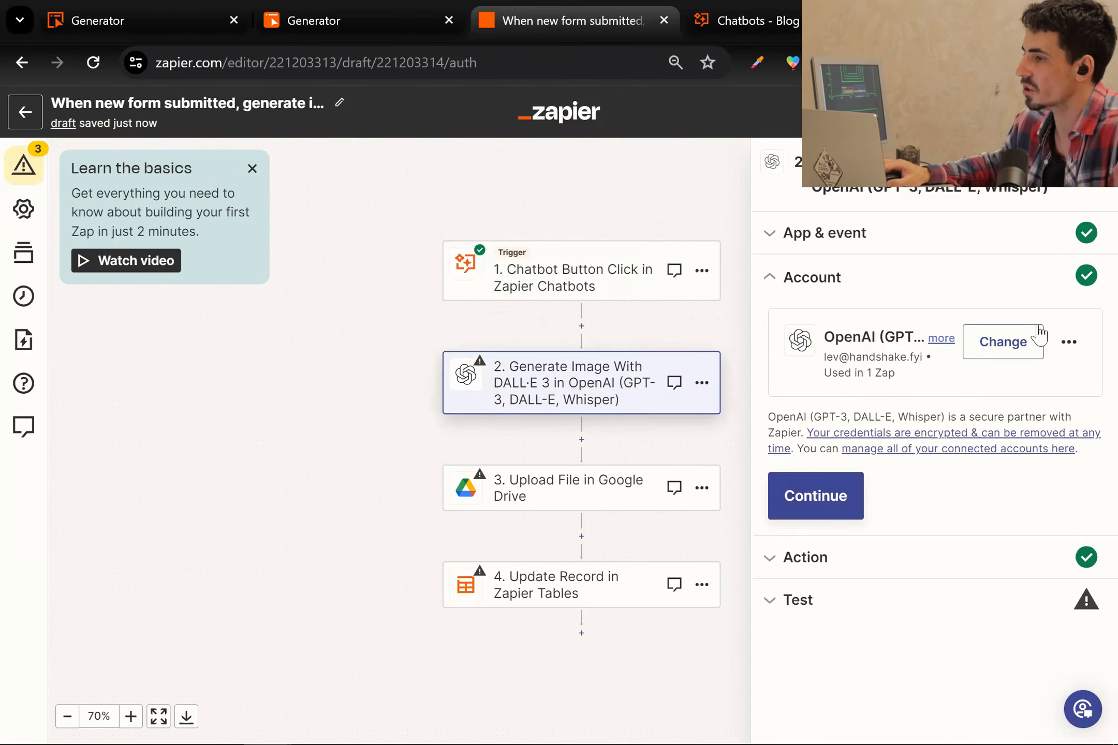
pyautogui.click(1026, 350)
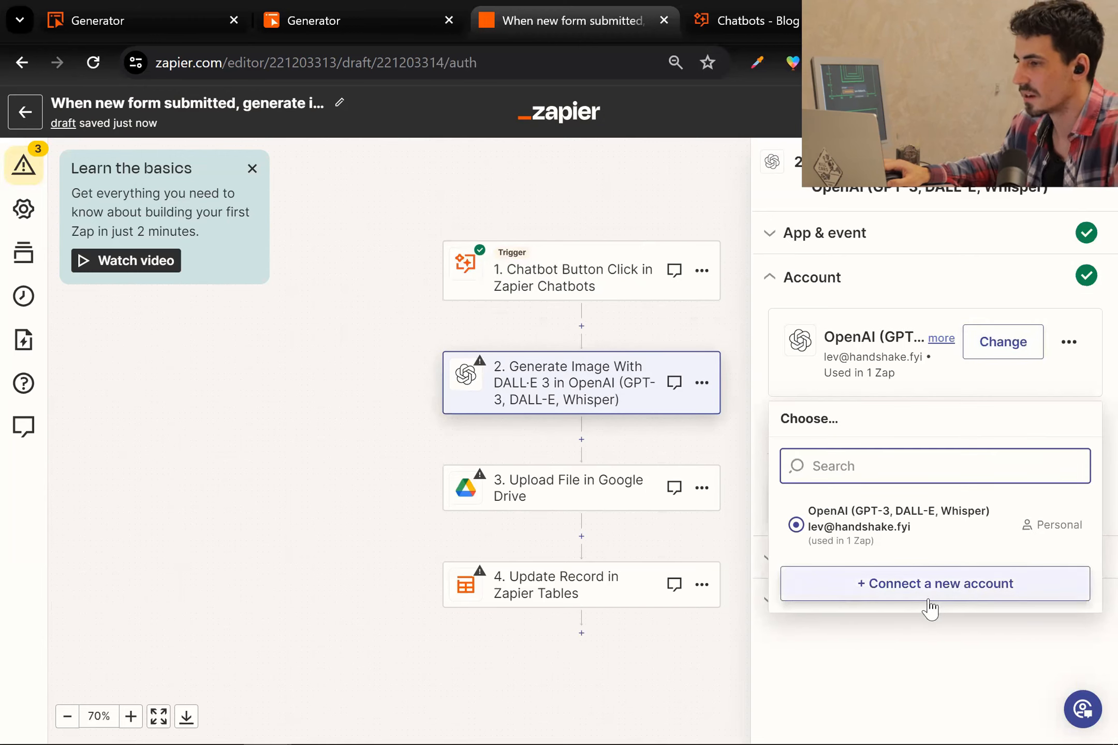
pyautogui.click(883, 584)
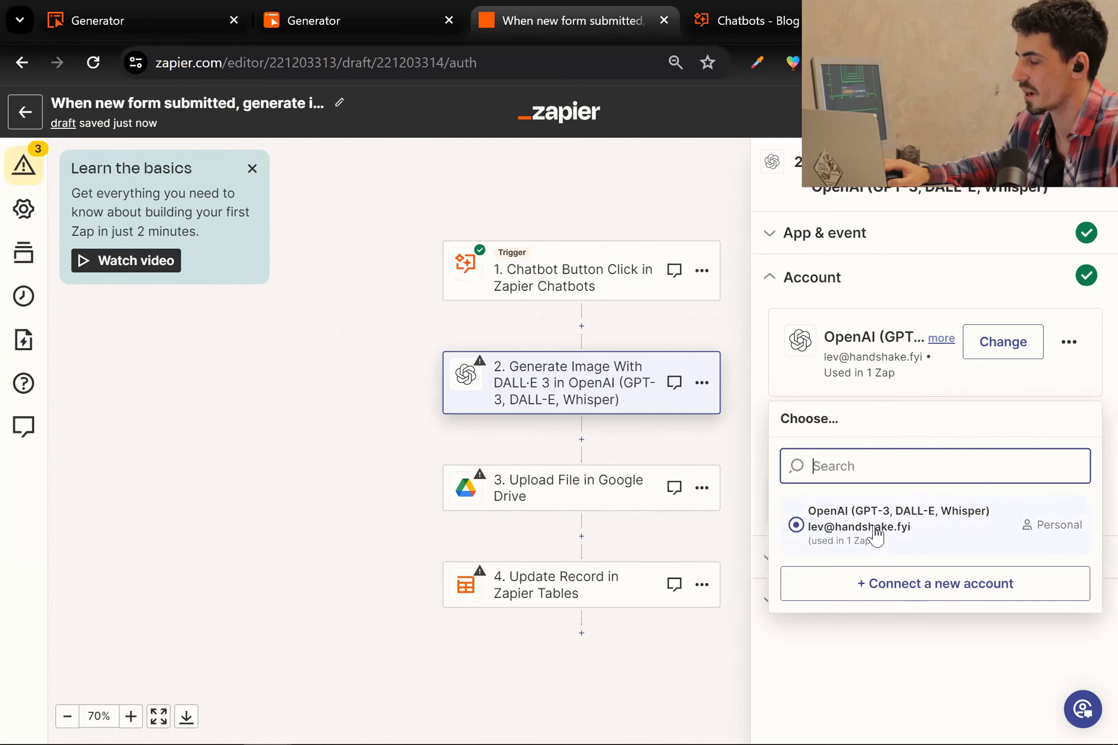
pyautogui.click(892, 600)
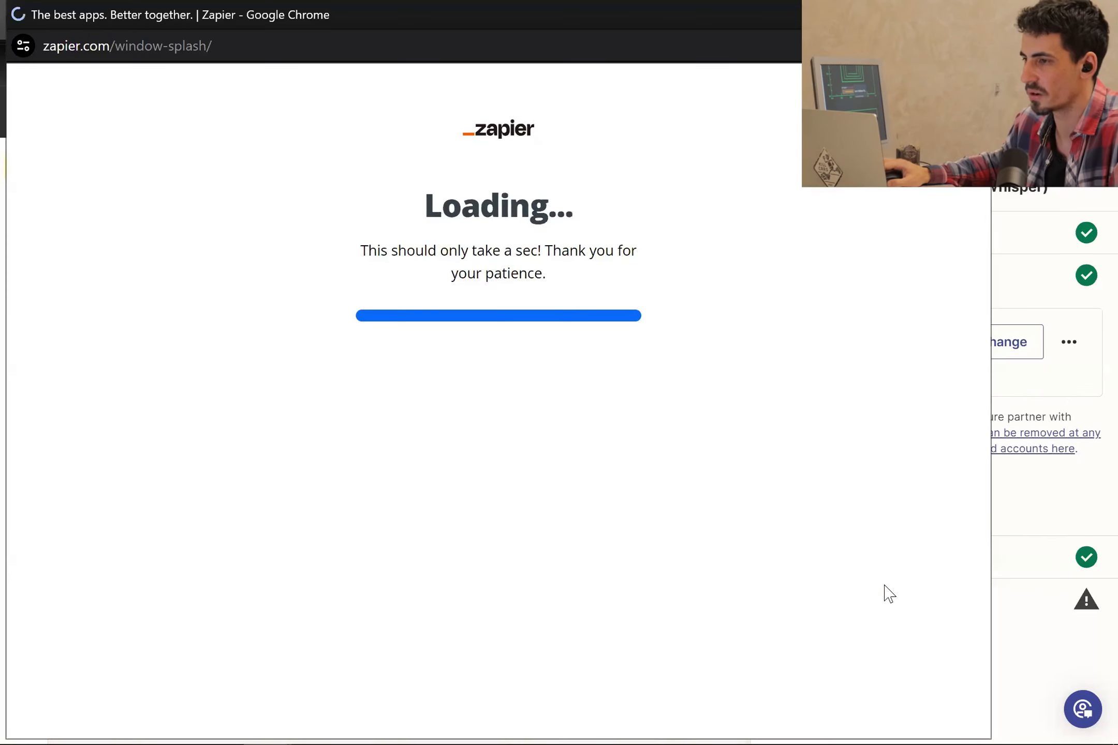
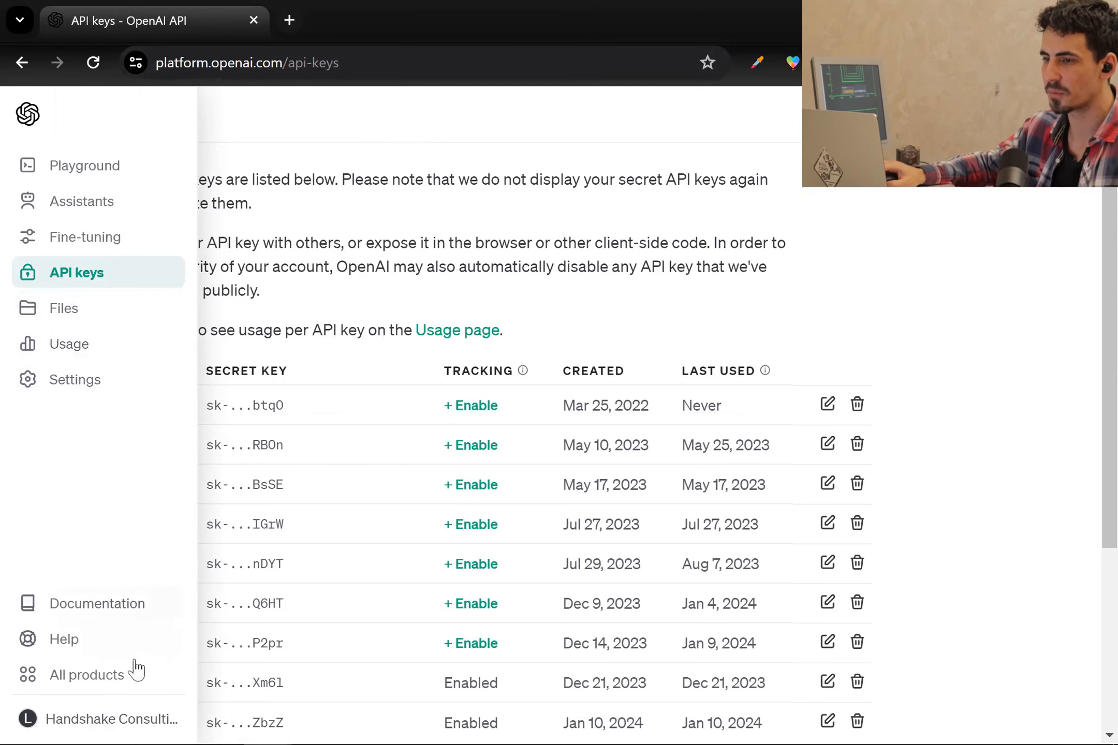
# Step: Examine the OpenAI platform's organization settings and the API keys list with its option for creating a new secret key
pyautogui.click(76, 383)
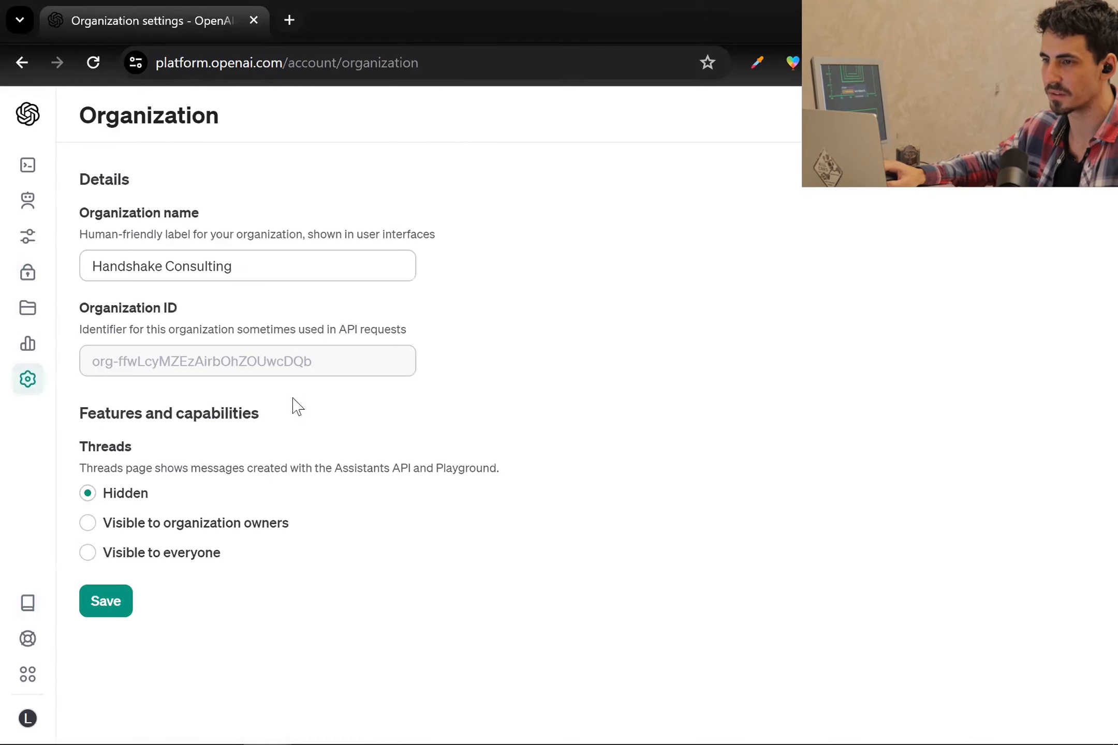
pyautogui.moveTo(16, 342)
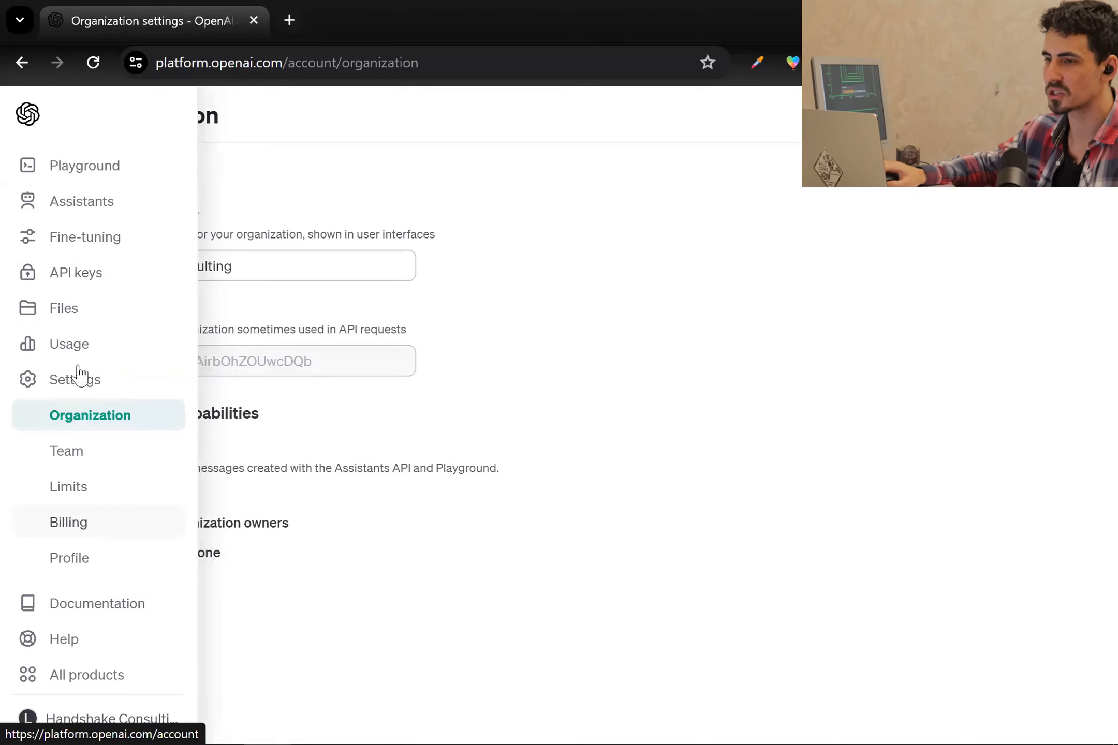
pyautogui.click(76, 274)
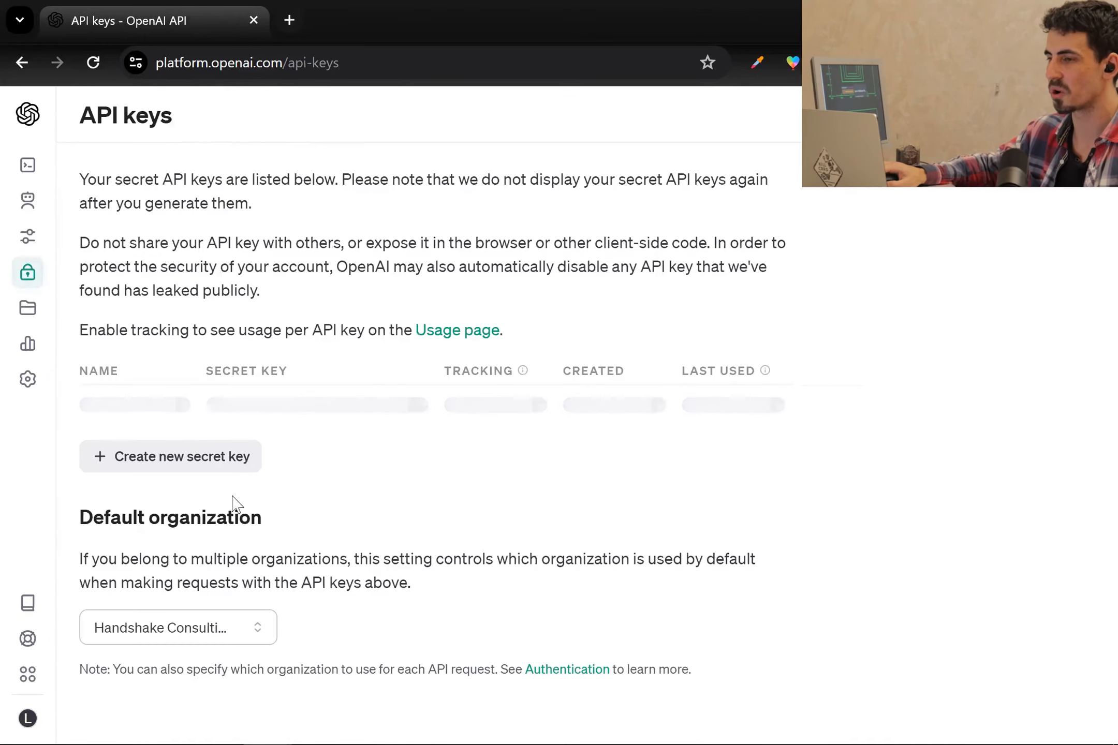
pyautogui.scroll(-1, 356, 270)
pyautogui.scroll(-2, 356, 275)
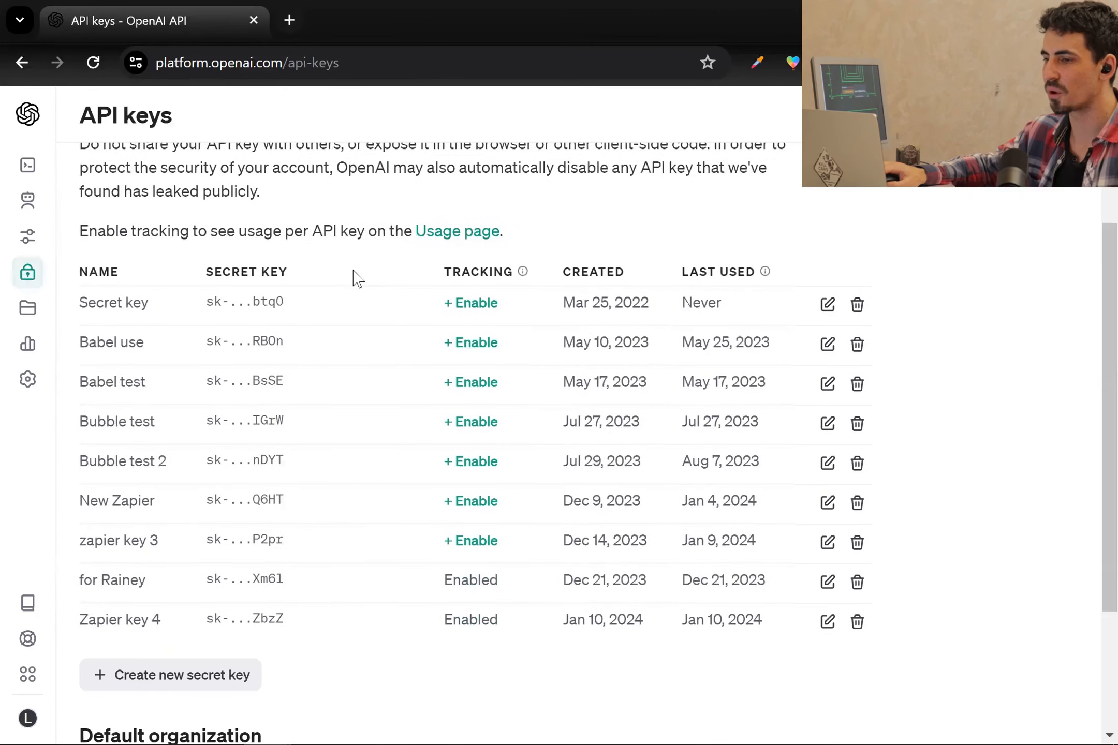
pyautogui.scroll(-2, 364, 310)
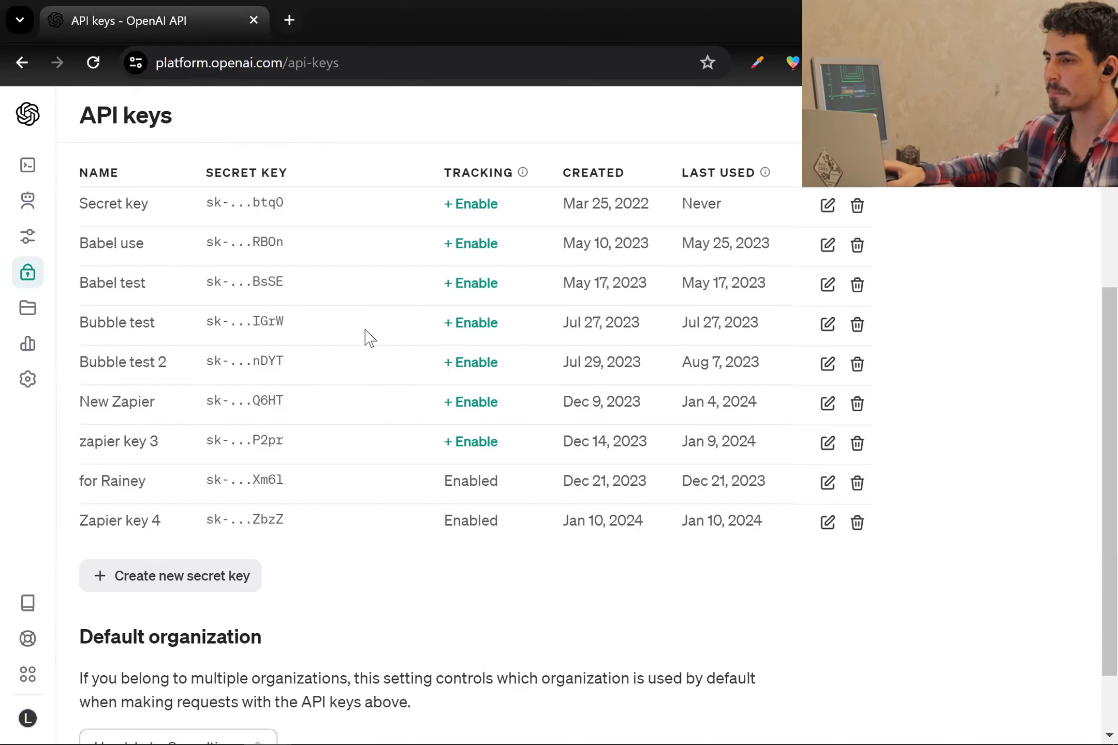
pyautogui.scroll(2, 378, 406)
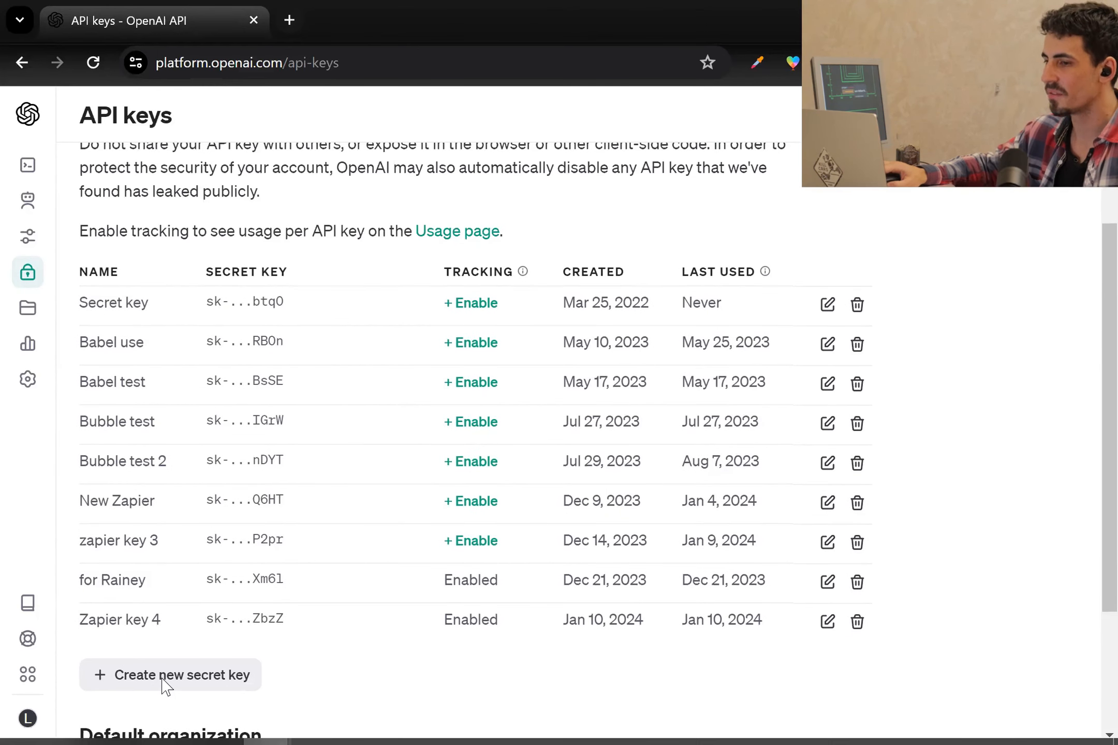
pyautogui.scroll(-2, 284, 554)
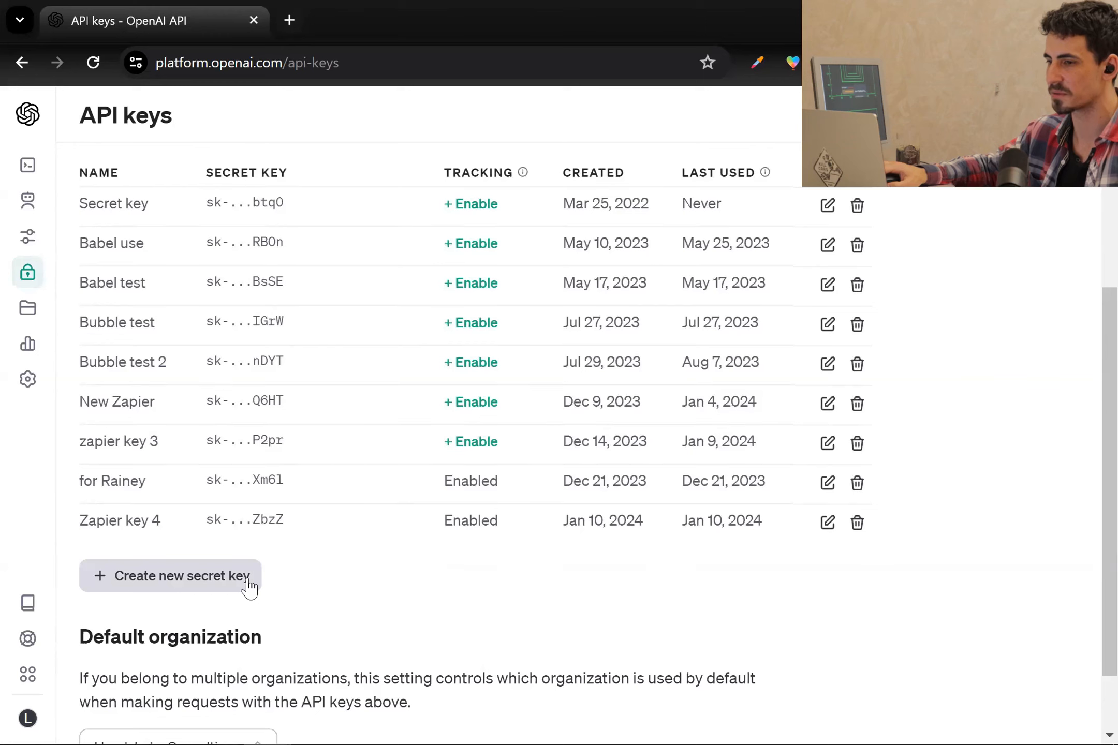
pyautogui.scroll(2, 365, 576)
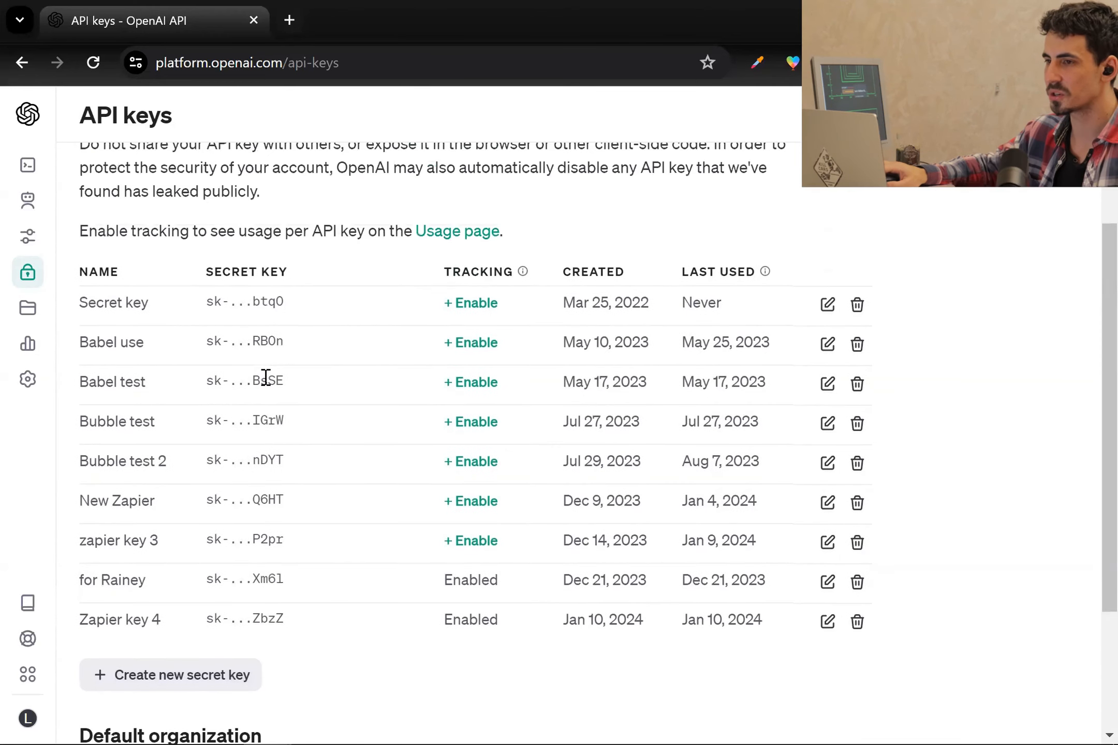
# Step: Create a new OpenAI secret key named "Zapier blog post API key"
pyautogui.scroll(-2, 265, 380)
pyautogui.click(172, 594)
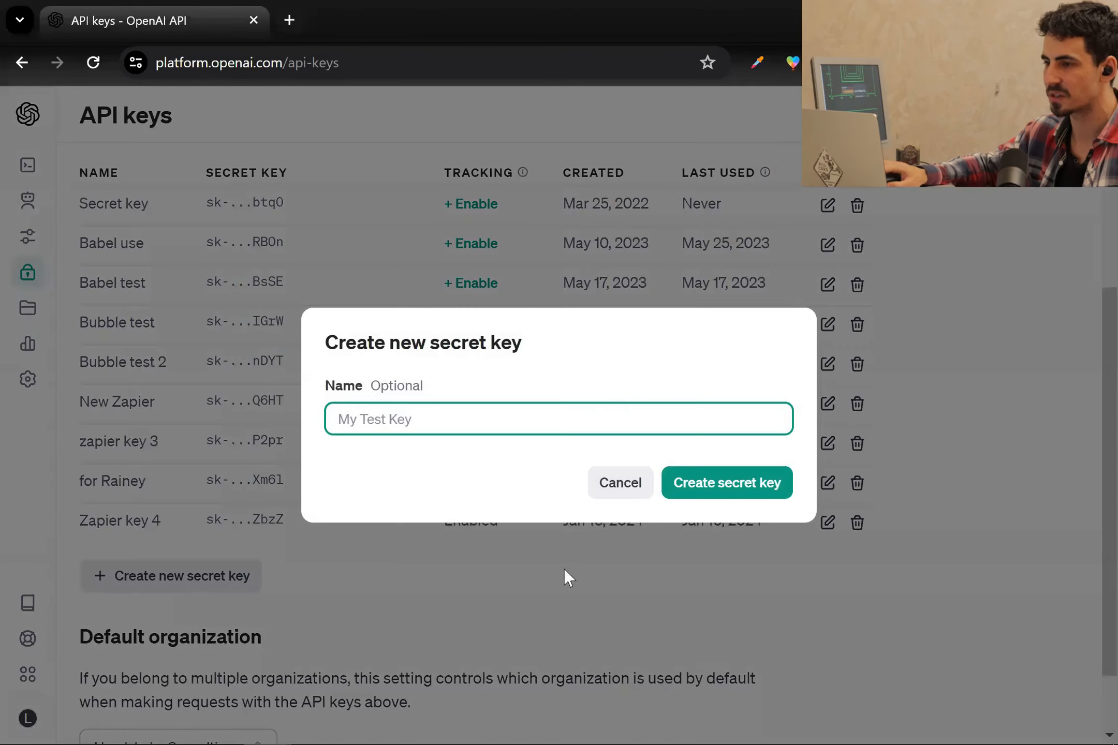
pyautogui.write('Za')
pyautogui.press('BackSpace')
pyautogui.press('BackSpace')
pyautogui.write('Zapier blog post ')
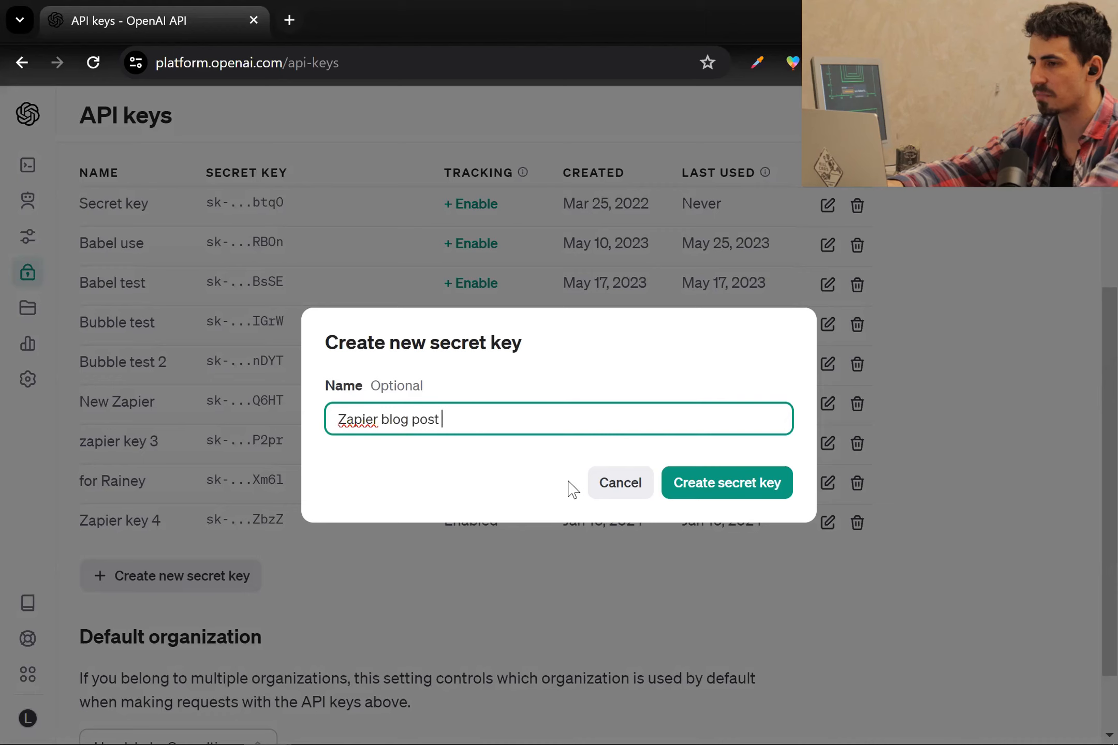
pyautogui.write('API key')
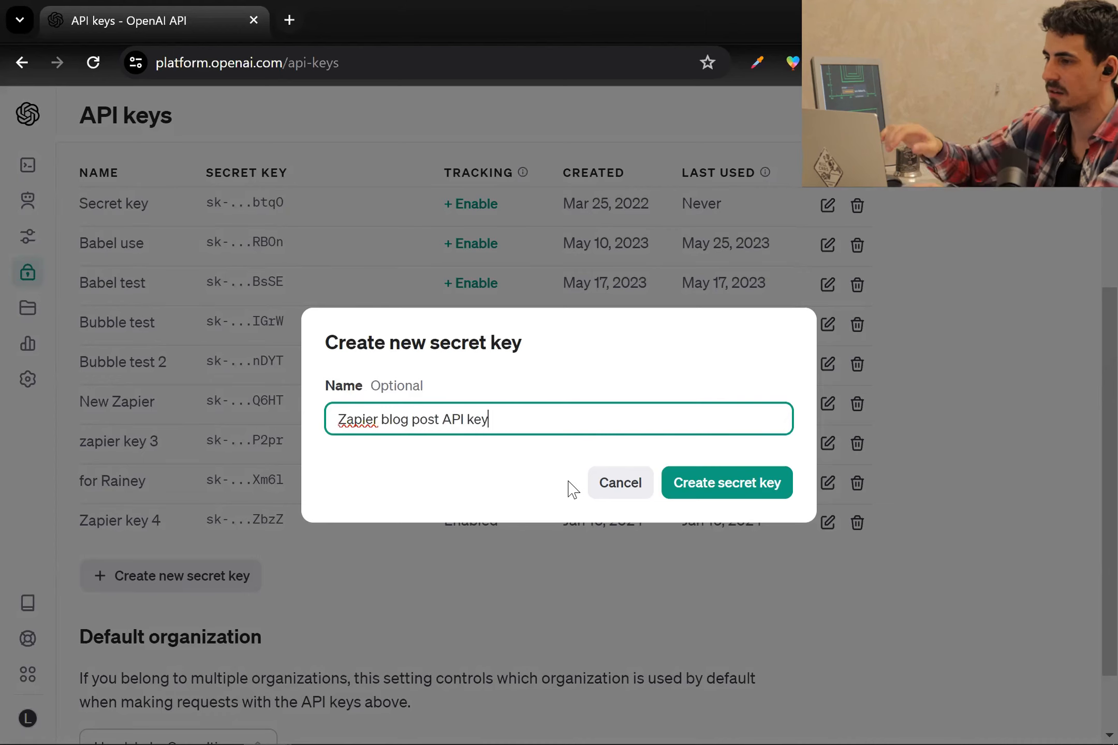
pyautogui.click(773, 471)
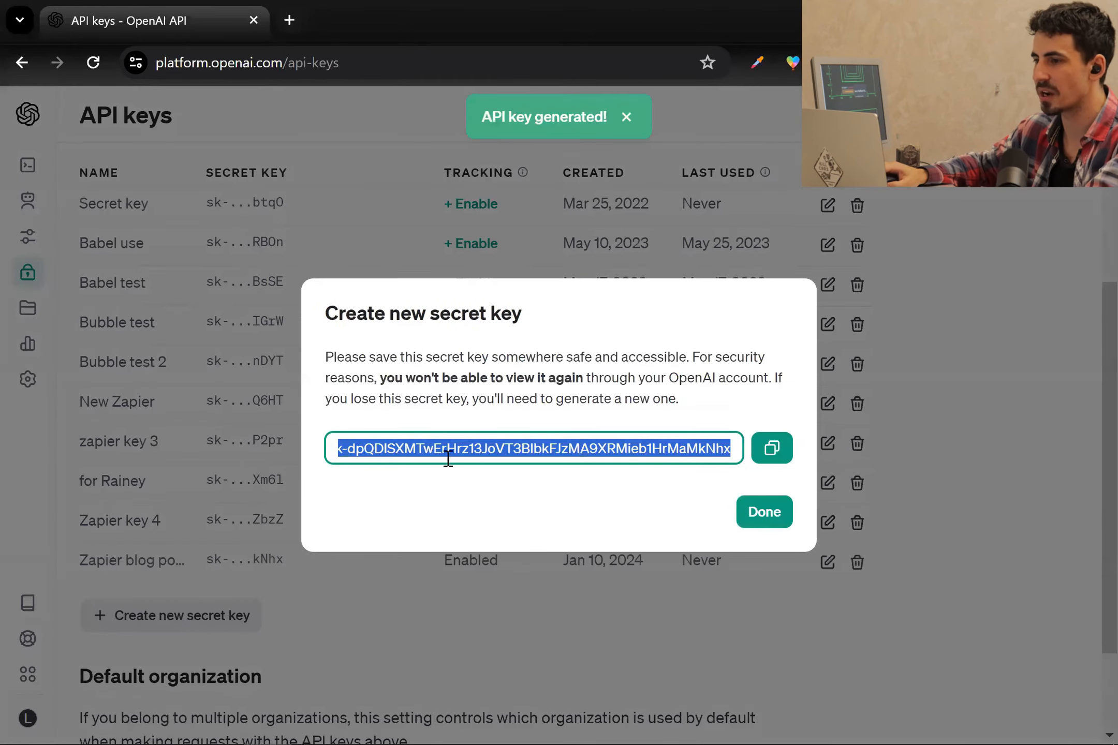
# Step: Copy the newly generated secret key to the clipboard
pyautogui.click(449, 455)
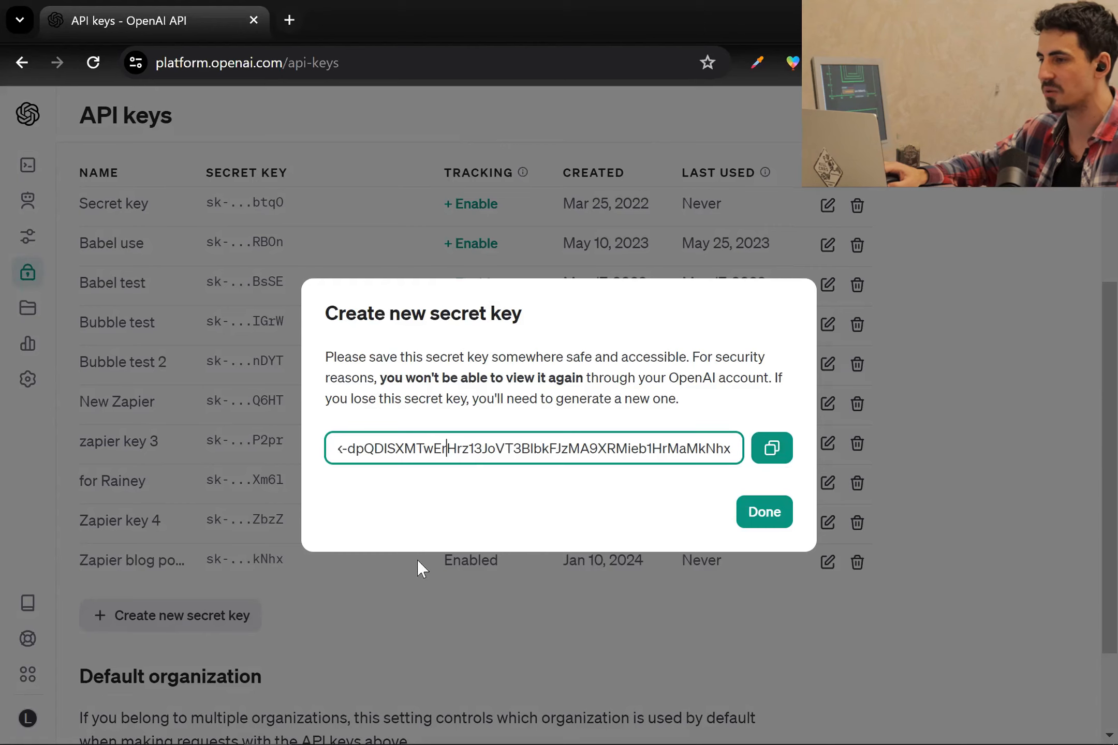
pyautogui.click(783, 454)
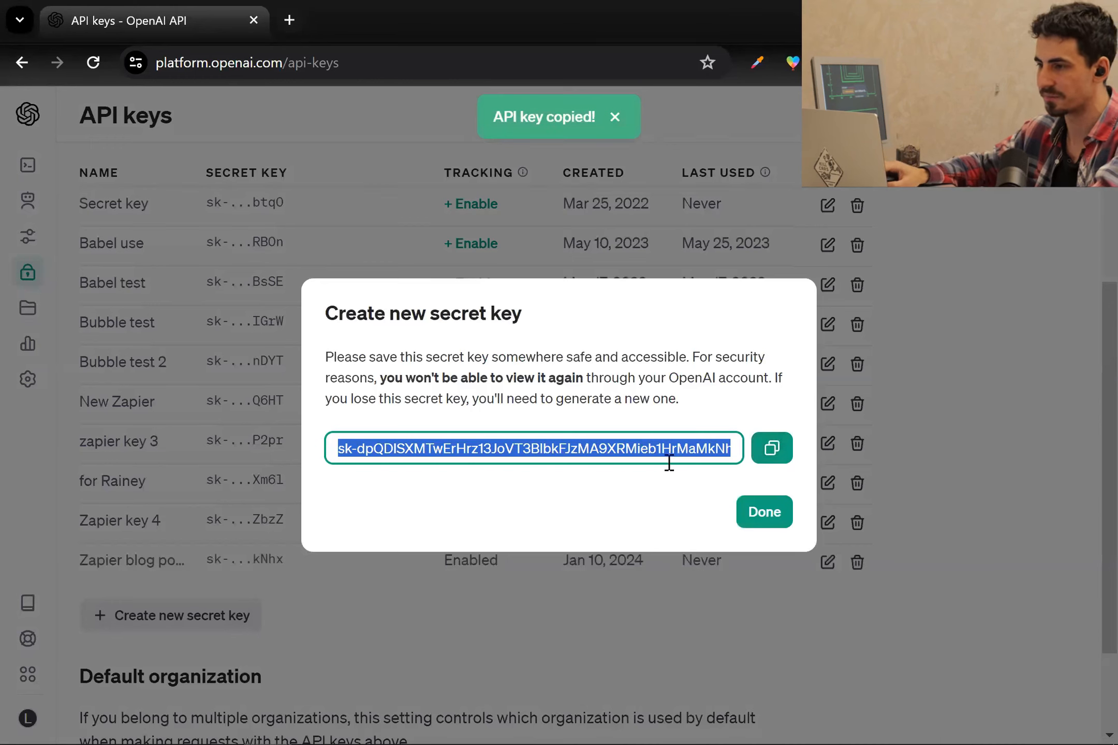
pyautogui.click(422, 450)
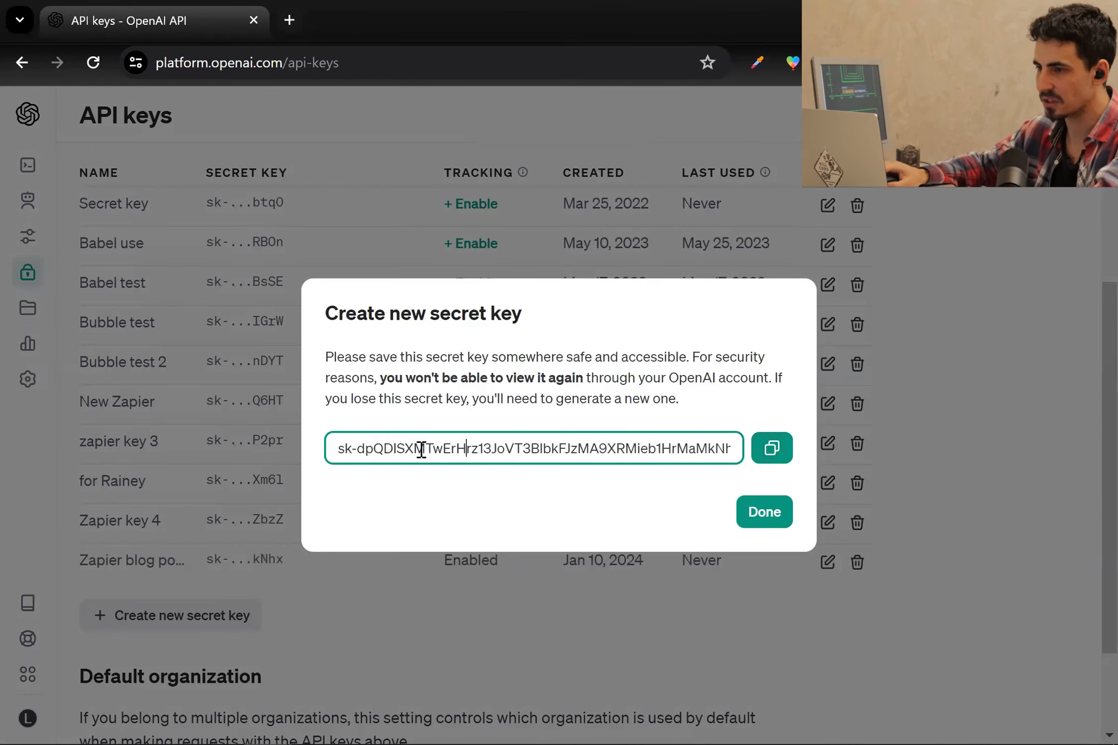
pyautogui.click(518, 451)
pyautogui.click(601, 445)
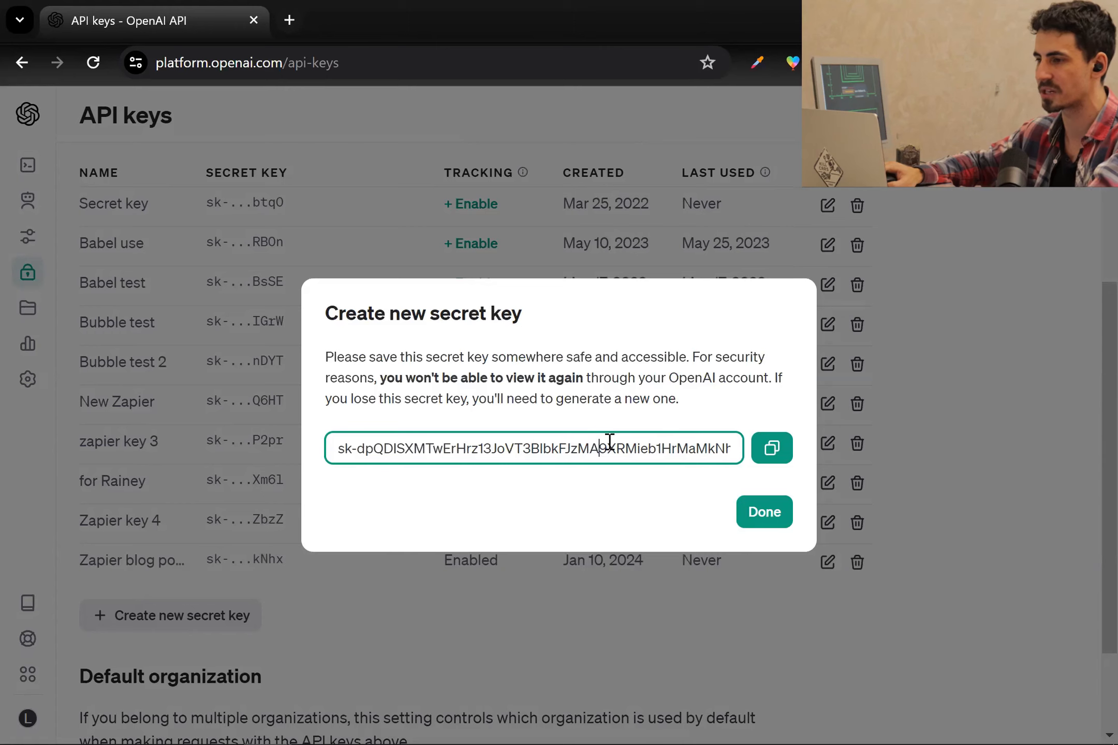
pyautogui.click(791, 454)
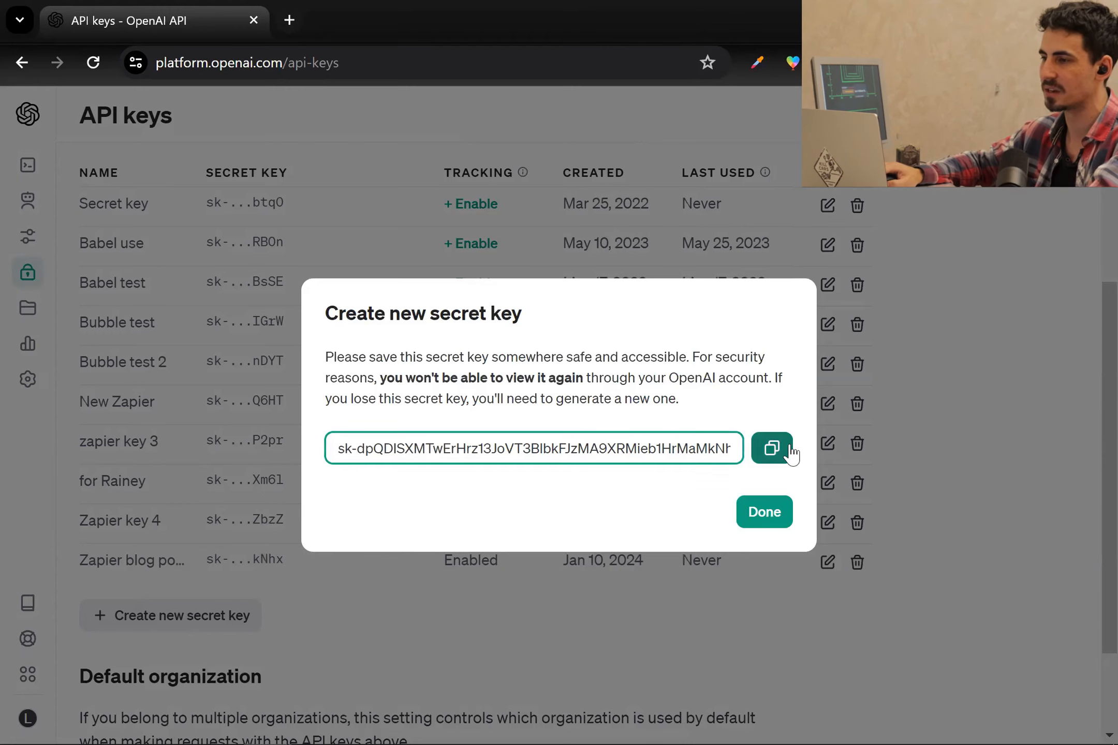
pyautogui.hotkey('alt', 'Tab')
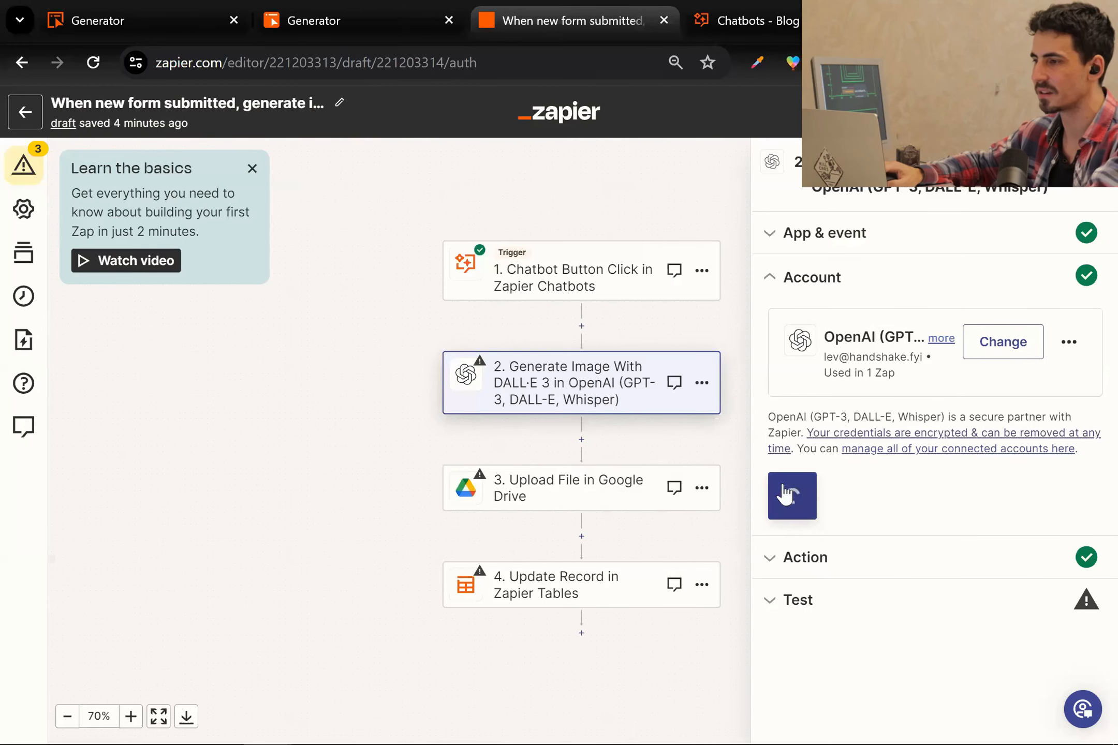
pyautogui.hotkey('alt', 'Tab')
pyautogui.hotkey('alt', 'Tab')
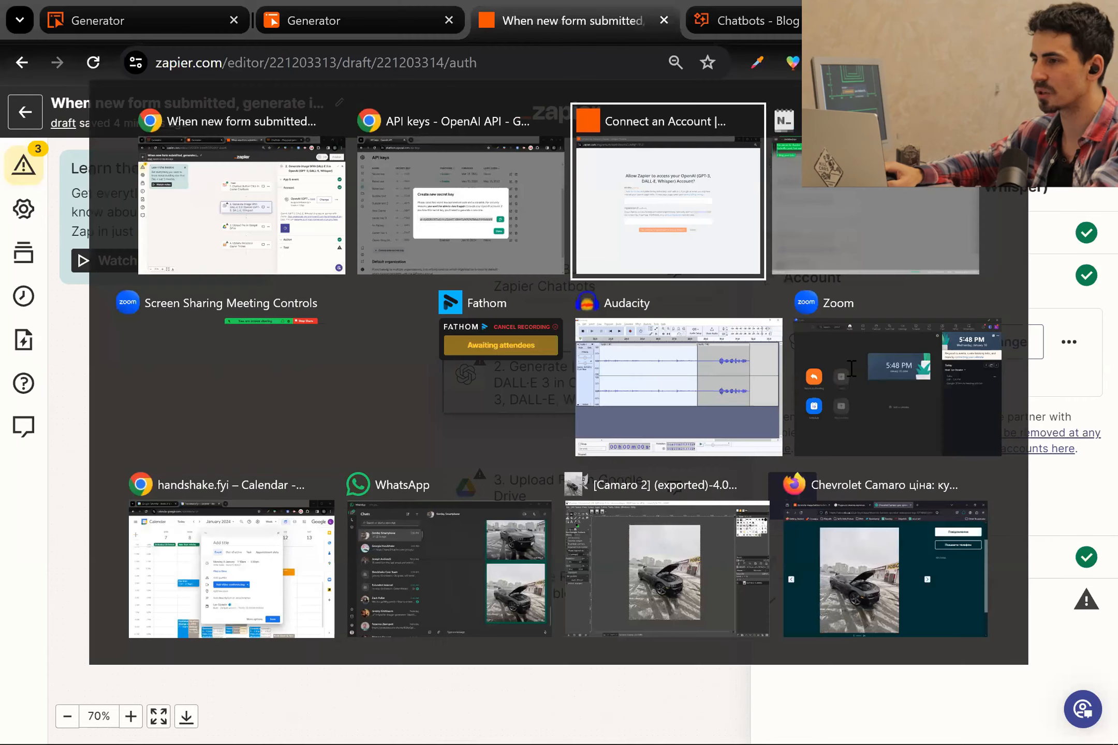
pyautogui.click(330, 354)
pyautogui.hotkey('ctrl', 'v')
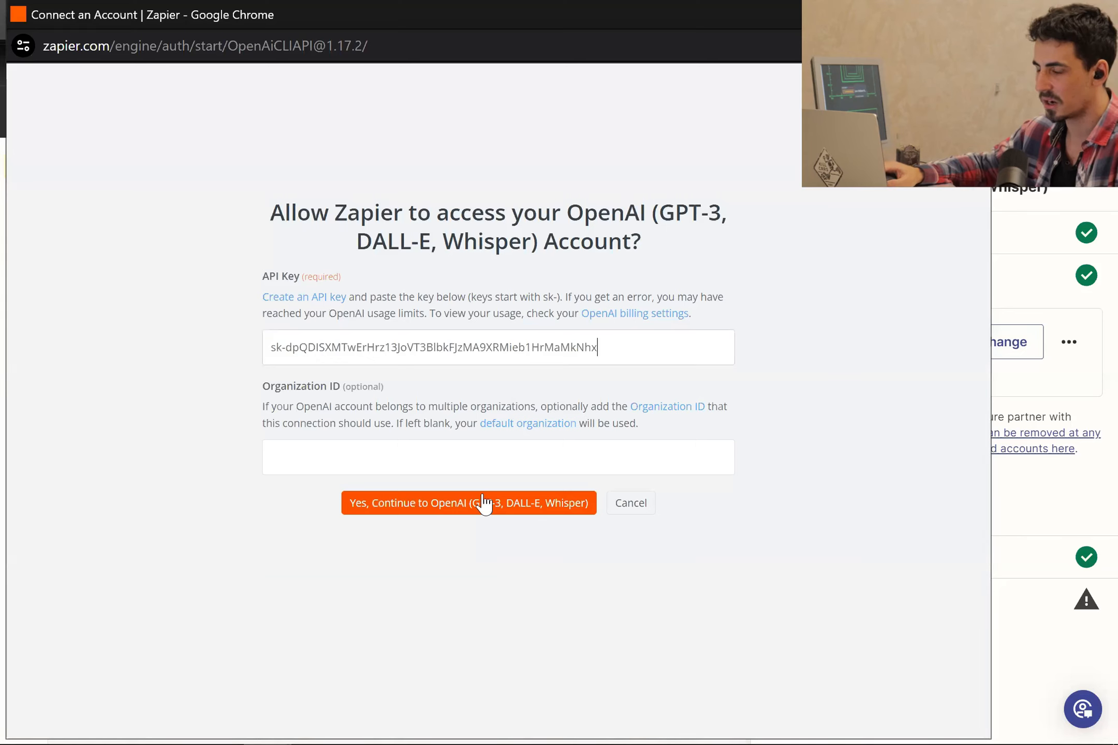
pyautogui.click(425, 510)
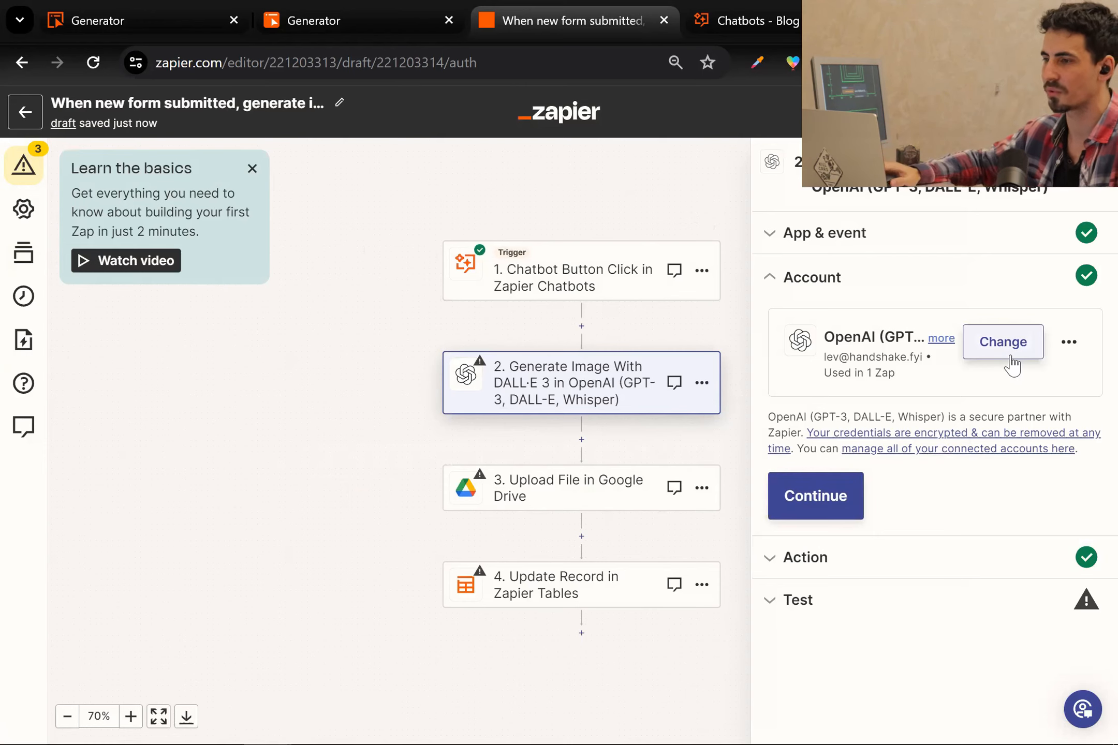
# Step: Continue with the account and replace the DALL·E 3 prompt with "Create a futuristic images featuring" followed by the trigger's Values Prompt field
pyautogui.click(851, 496)
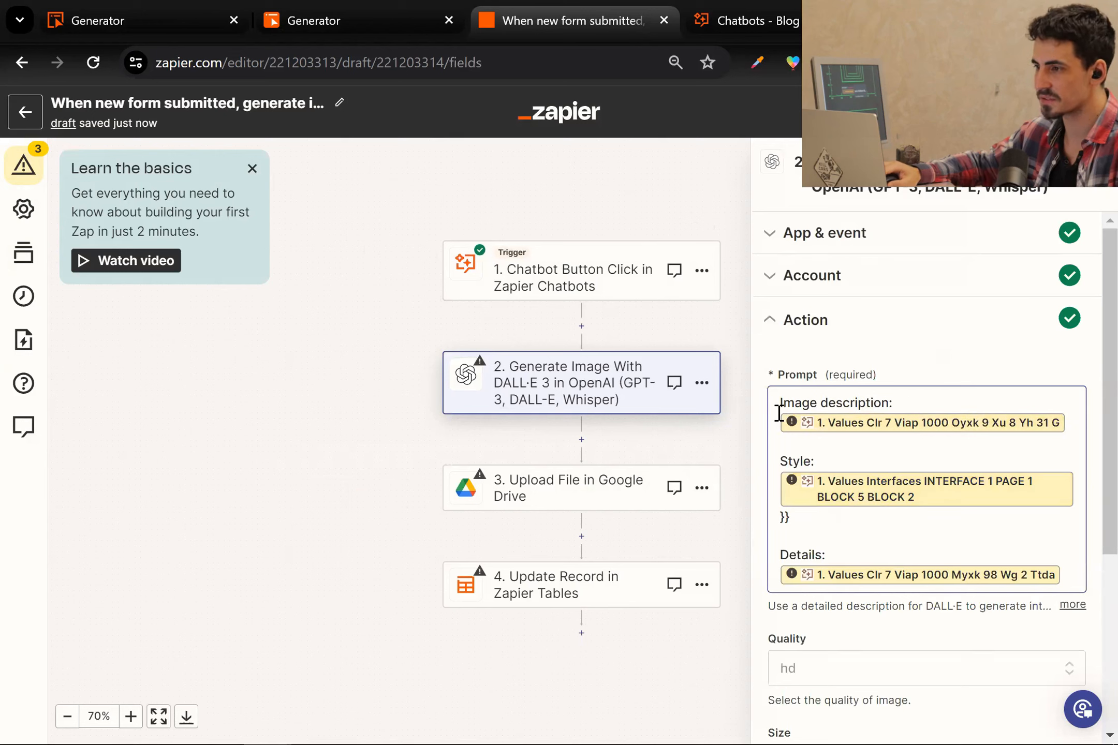
pyautogui.moveTo(779, 403); pyautogui.dragTo(1067, 584)
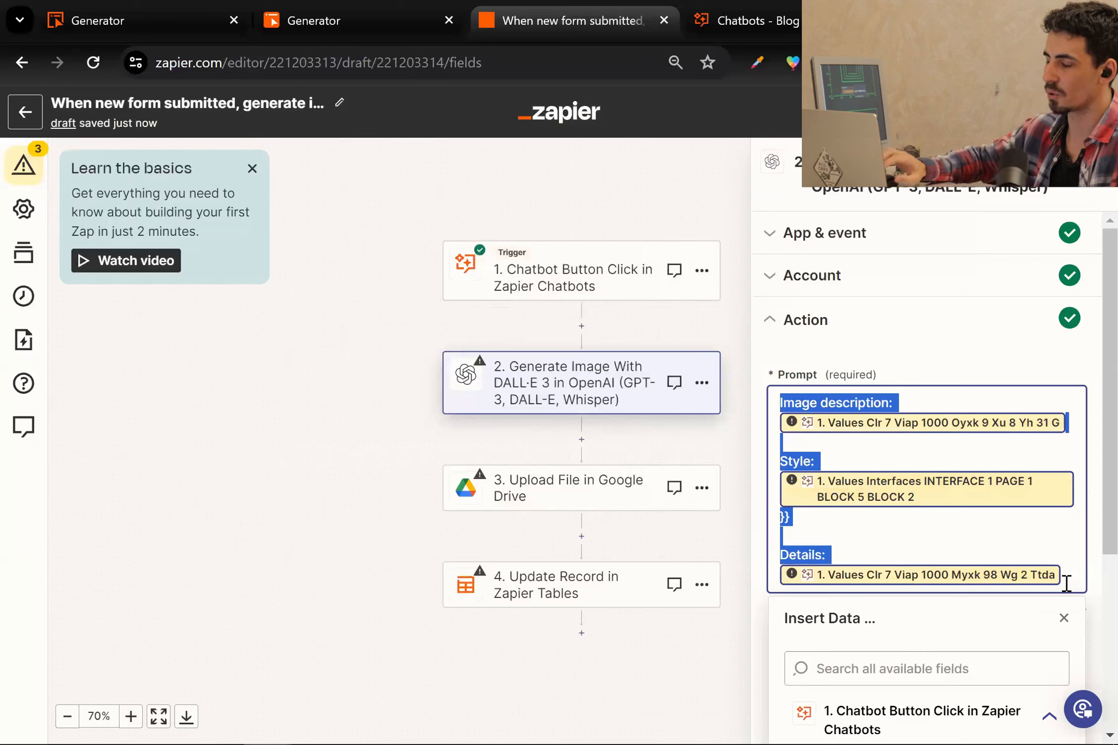
pyautogui.press('BackSpace')
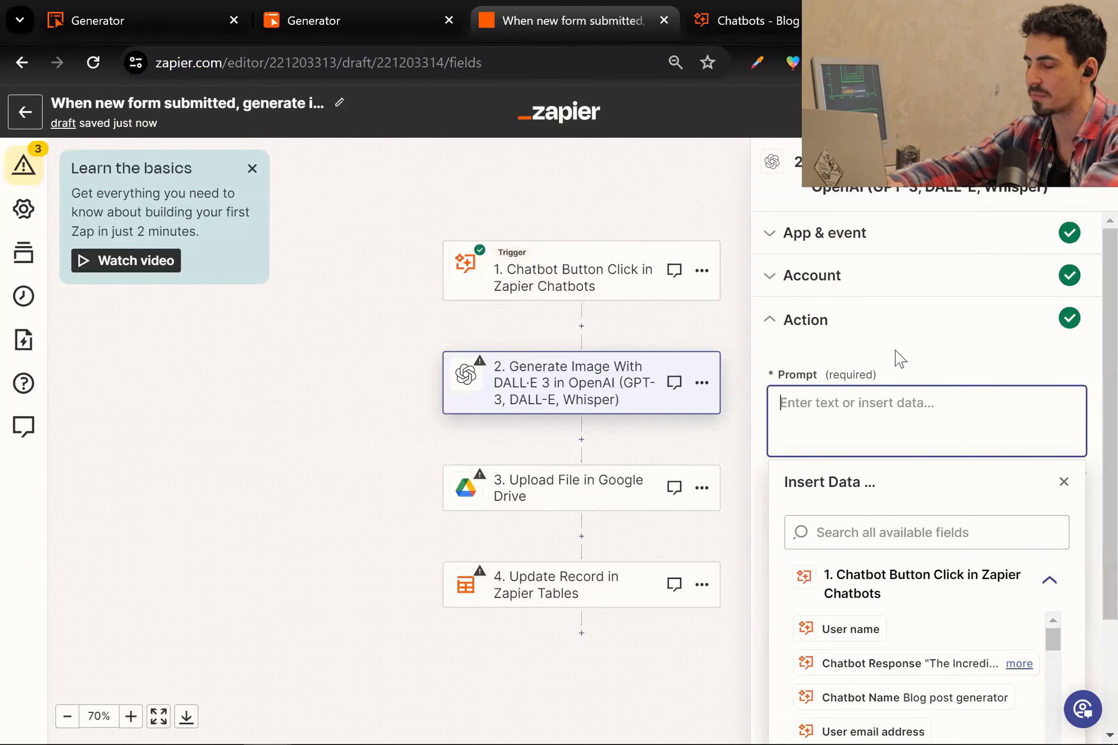
pyautogui.write('Create a futuristic images')
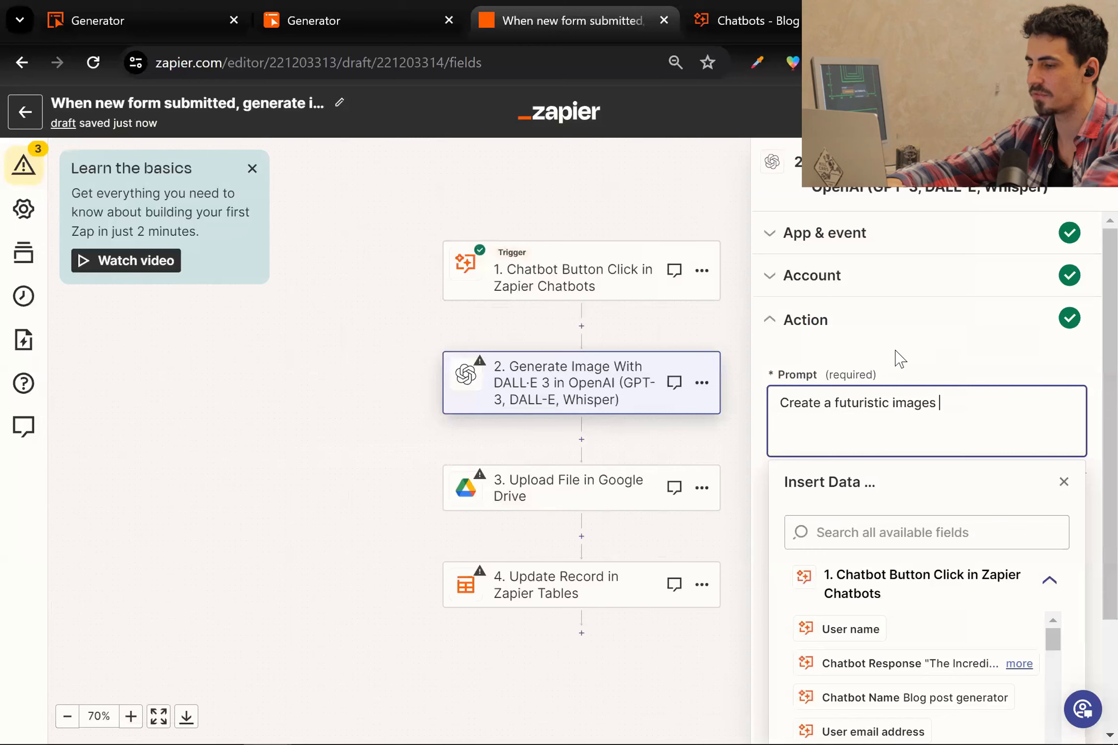
pyautogui.write('ng')
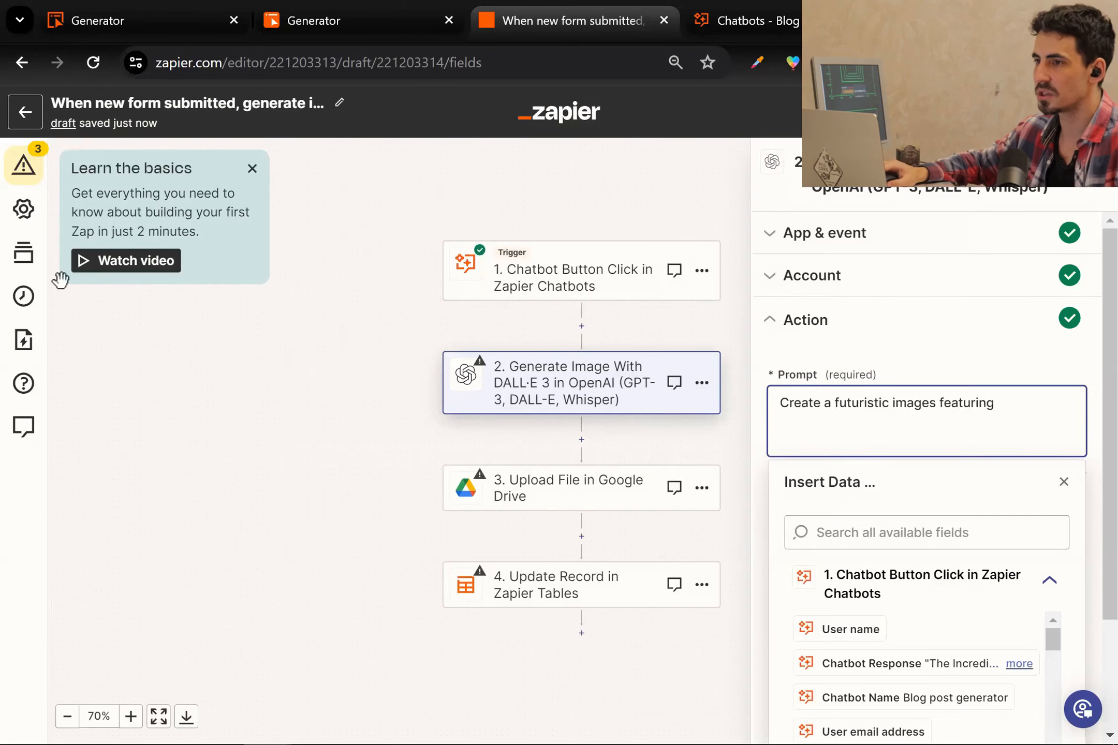
pyautogui.scroll(-2, 954, 599)
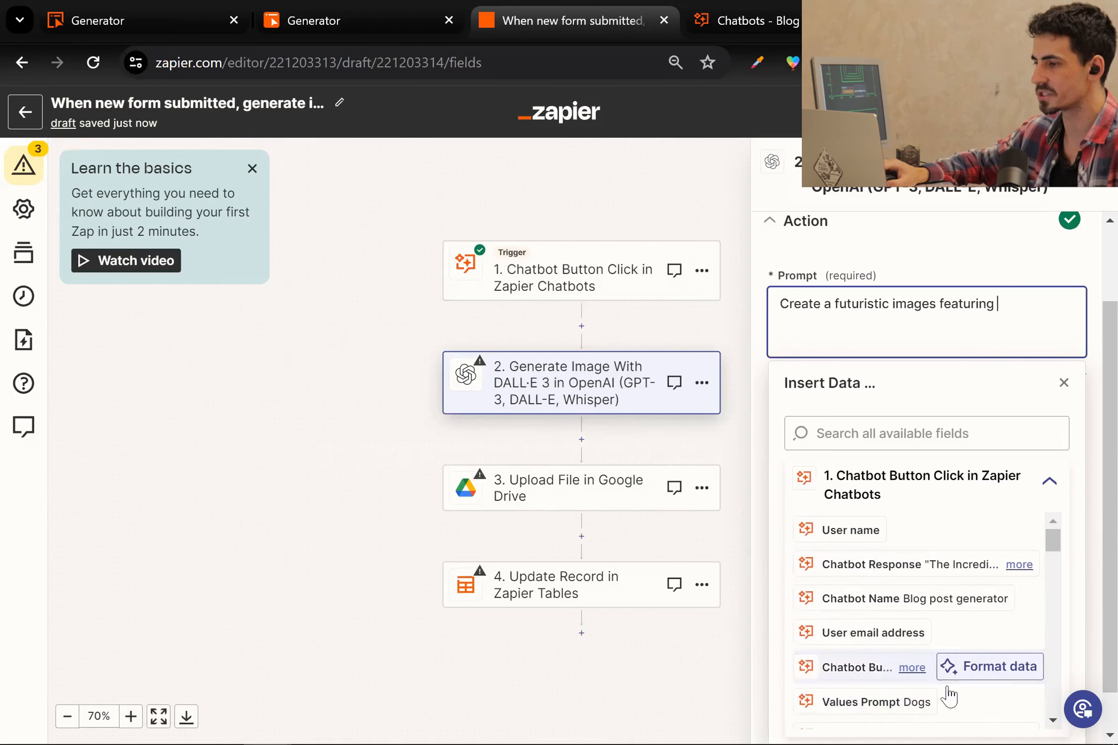
pyautogui.click(911, 707)
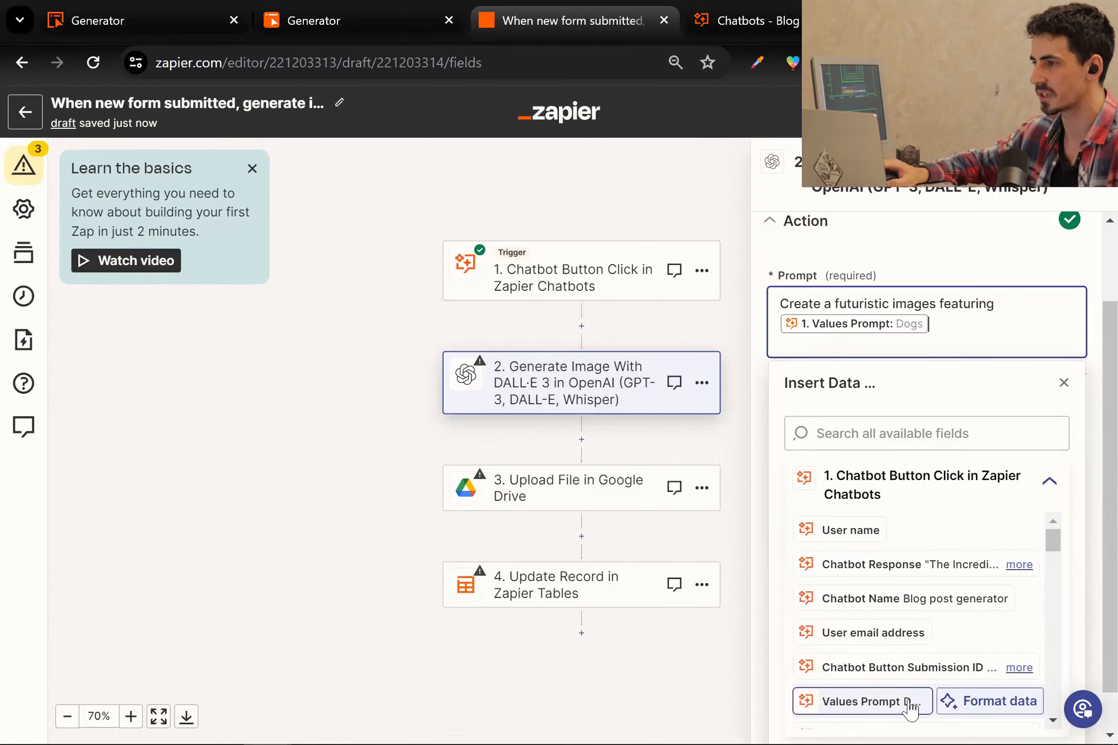
pyautogui.click(952, 273)
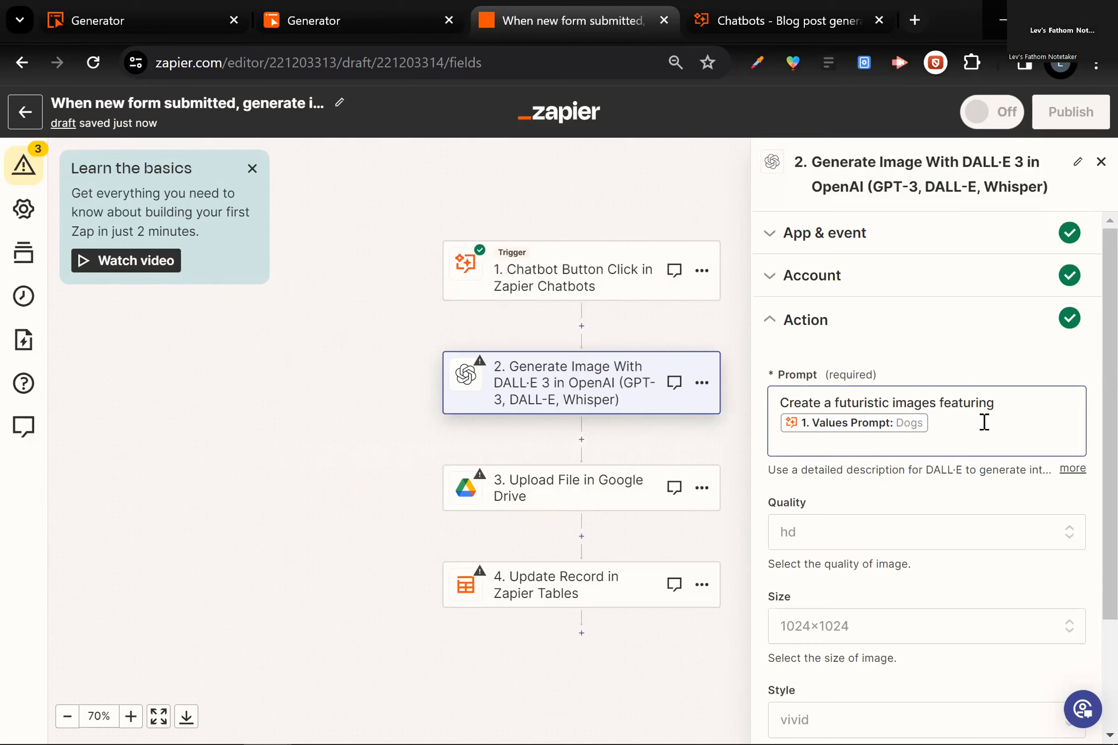
# Step: Review the image settings, keeping the vivid style, and test the DALL·E 3 image step
pyautogui.click(1013, 417)
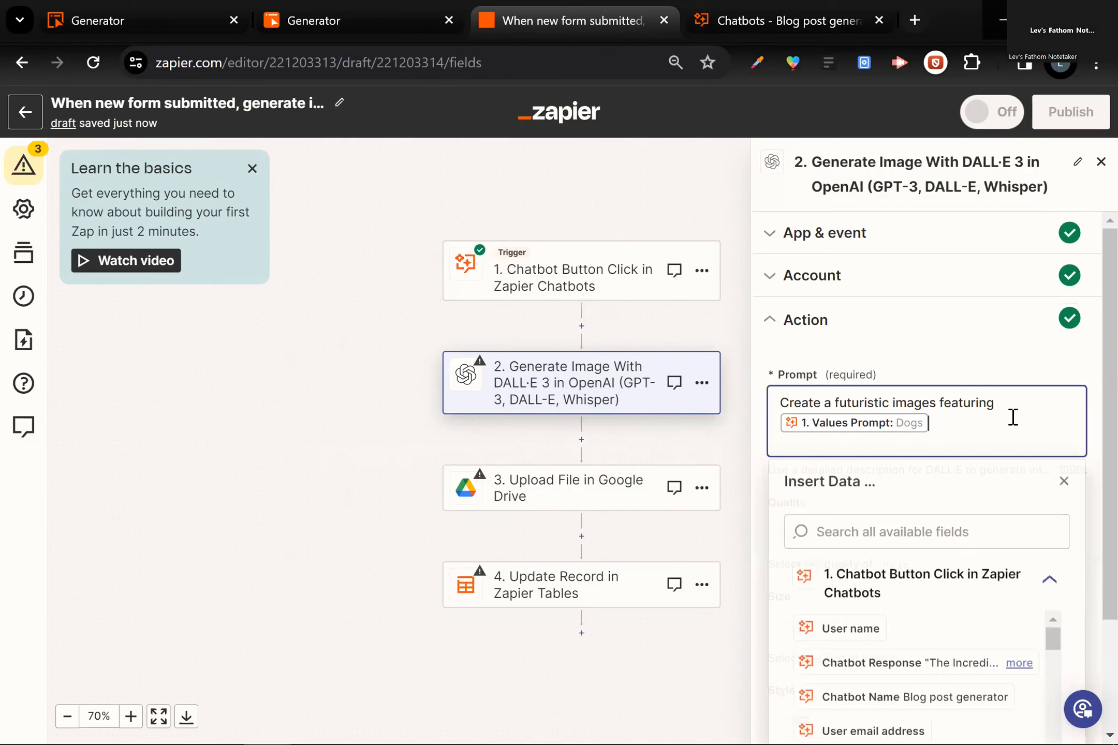
pyautogui.click(931, 365)
pyautogui.scroll(-2, 935, 368)
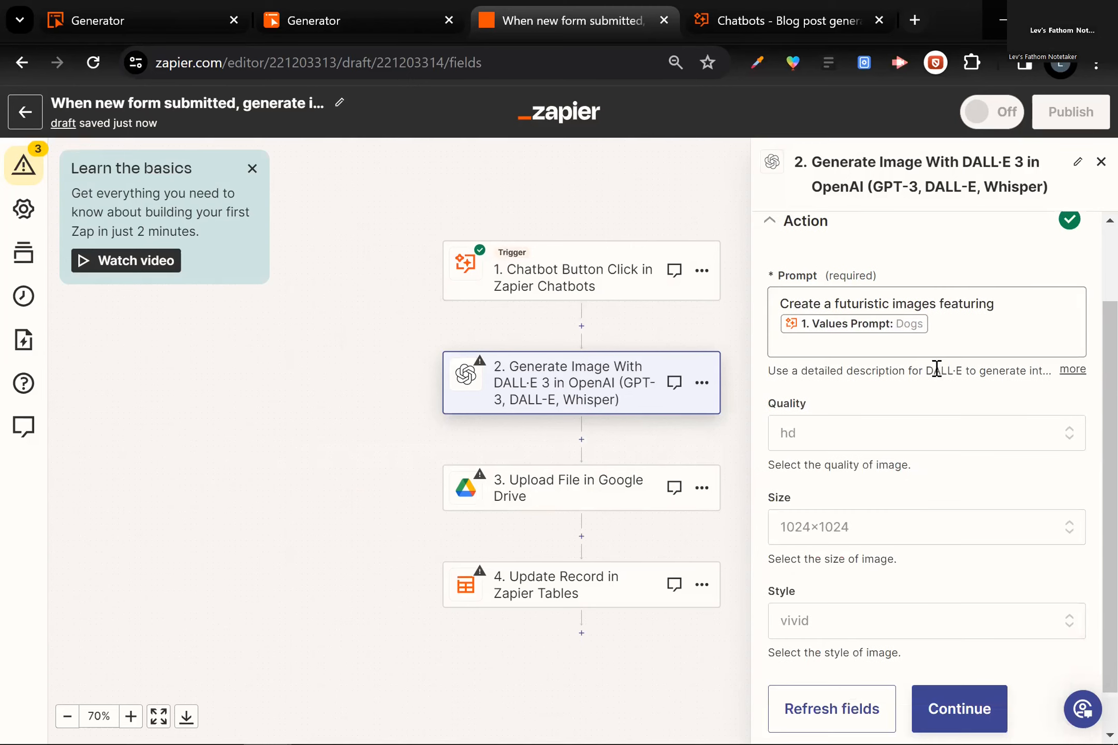
pyautogui.scroll(-1, 857, 434)
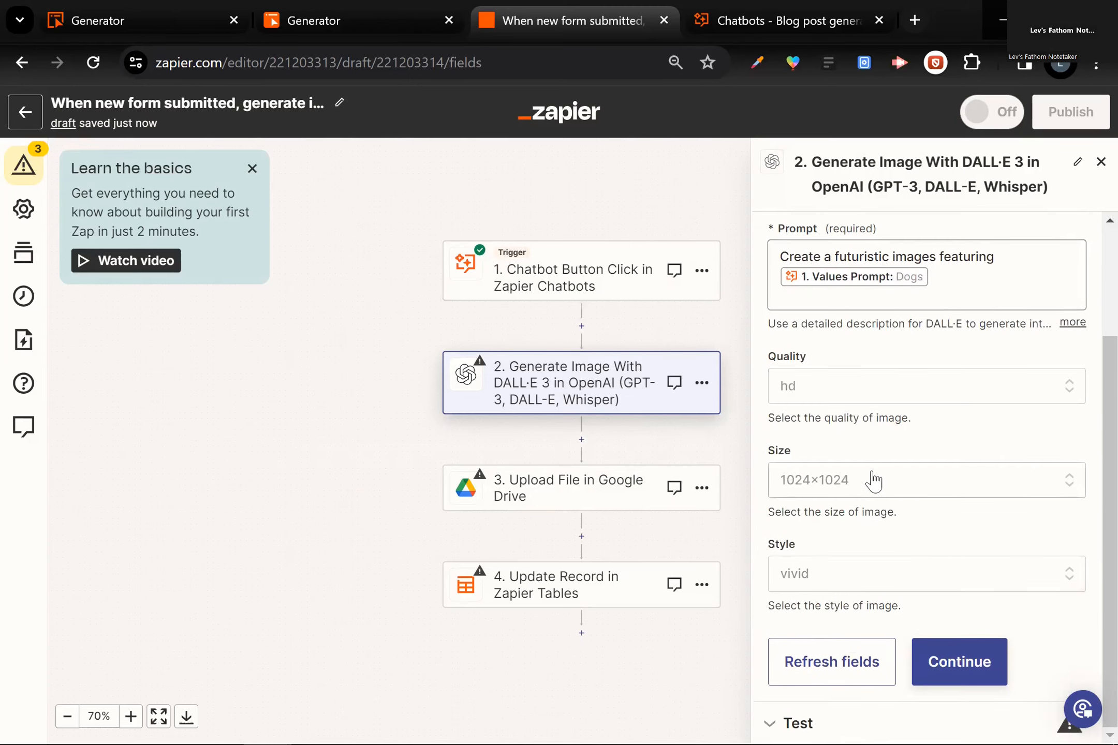
pyautogui.click(801, 588)
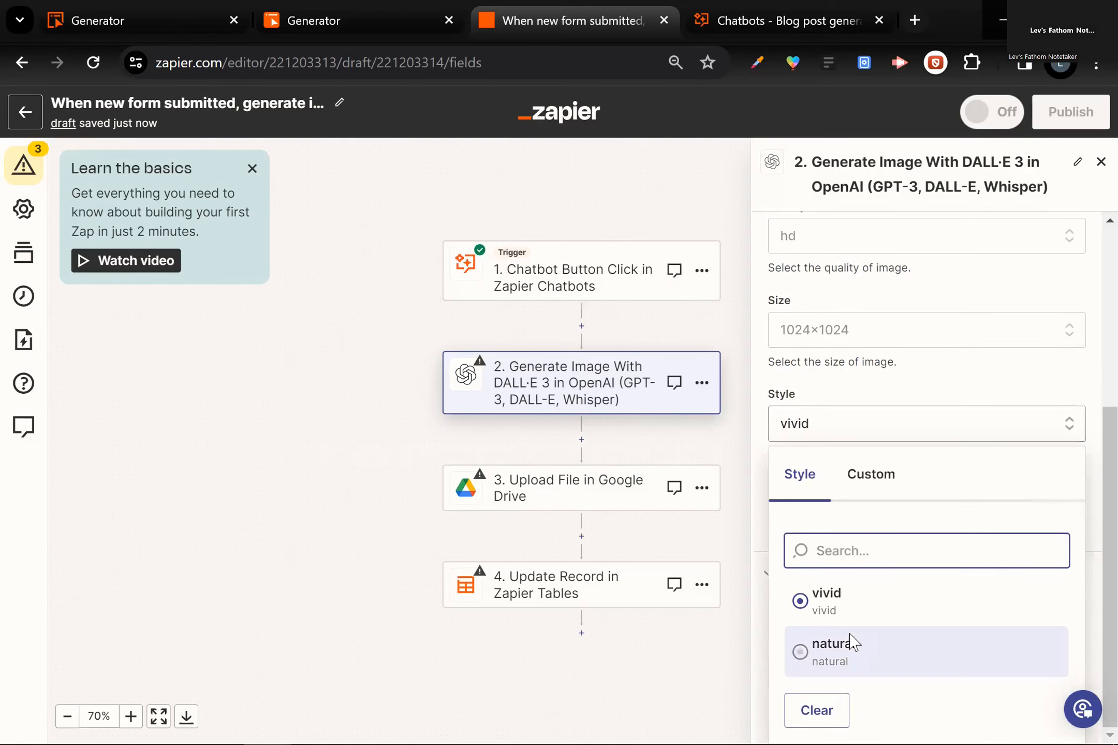
pyautogui.press('Escape')
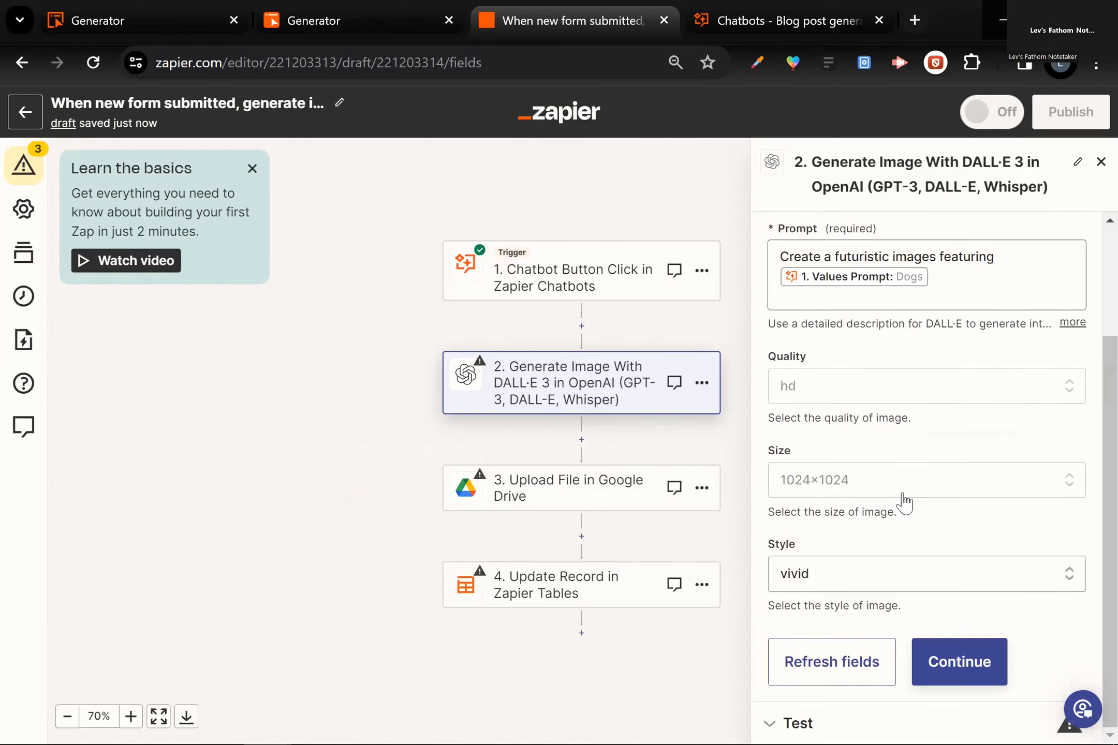
pyautogui.click(983, 668)
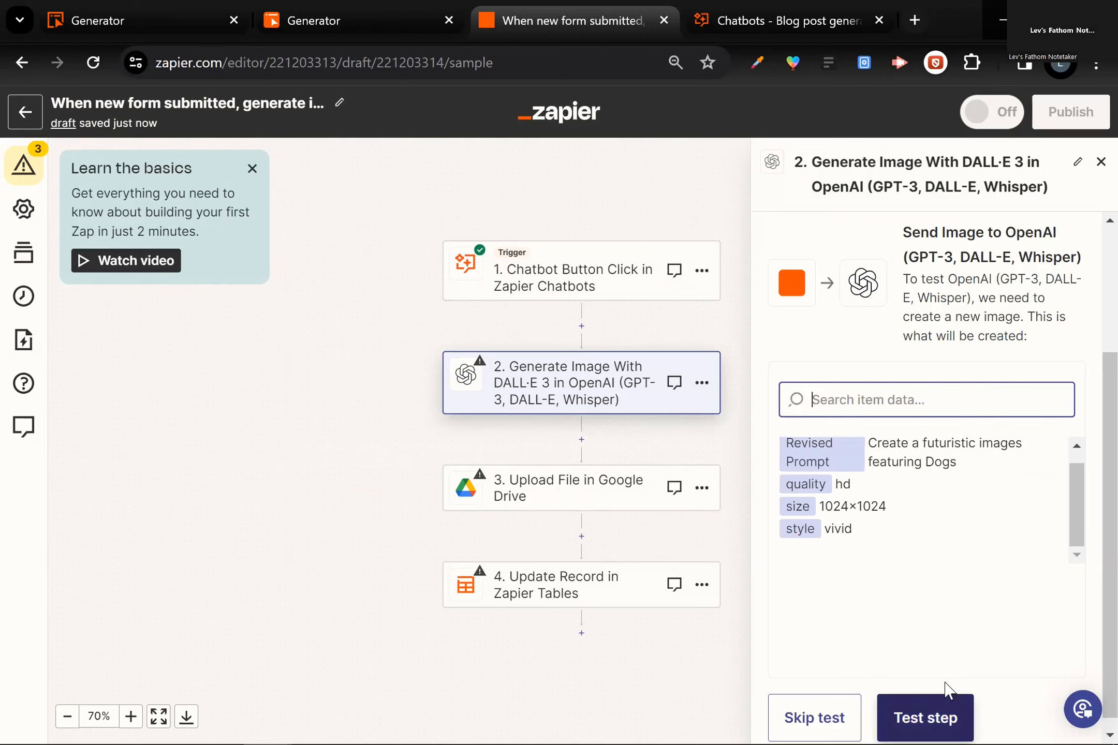
pyautogui.click(930, 720)
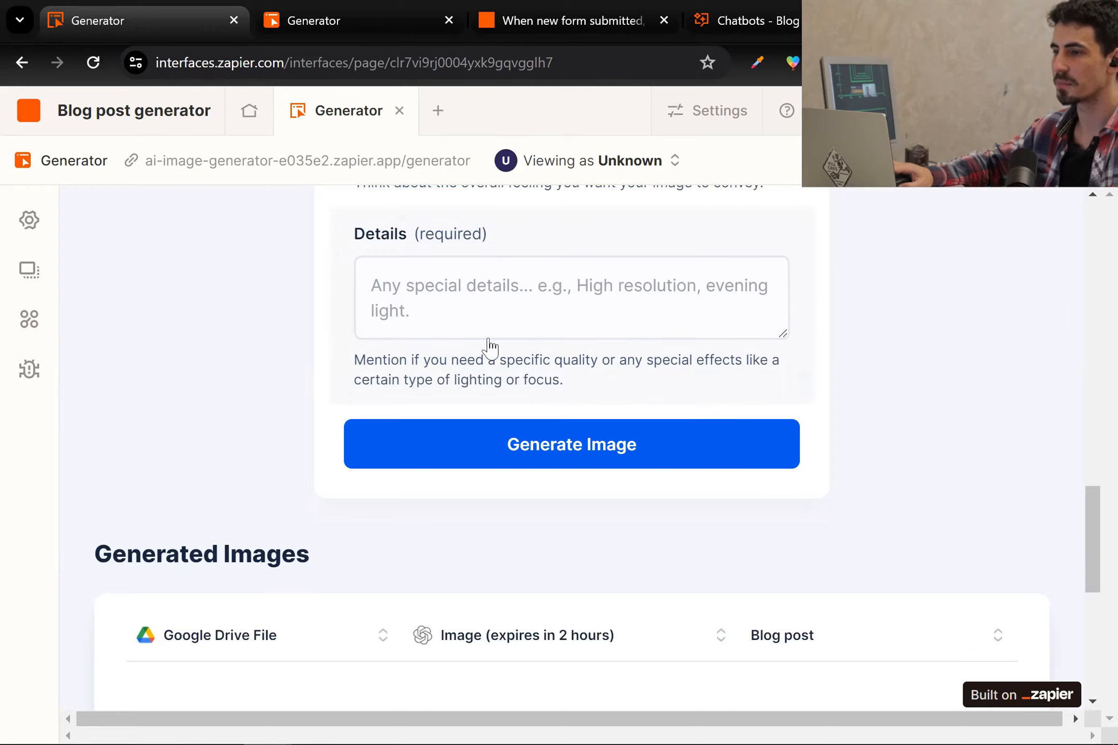
# Step: Copy the Image URL from the DALL·E 3 test result in the Zap editor and open it in a new browser window
pyautogui.scroll(-6, 488, 348)
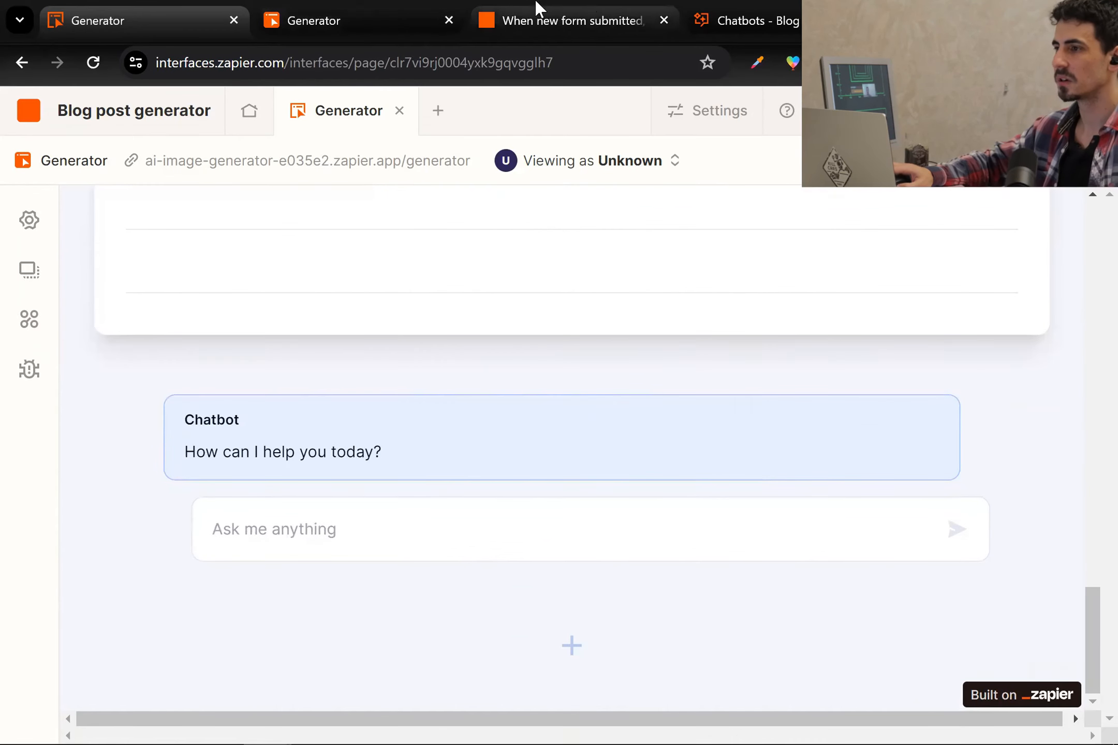
pyautogui.click(538, 7)
pyautogui.scroll(-5, 979, 608)
pyautogui.scroll(-7, 974, 598)
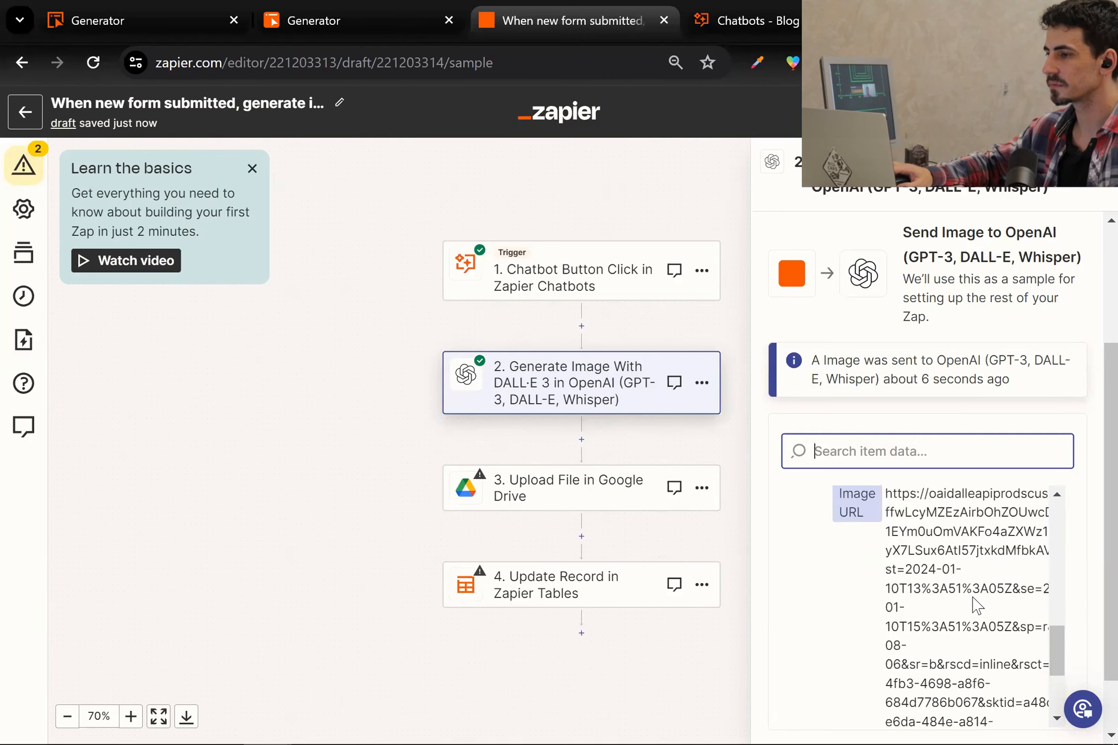
pyautogui.tripleClick(938, 570)
pyautogui.scroll(-3, 938, 570)
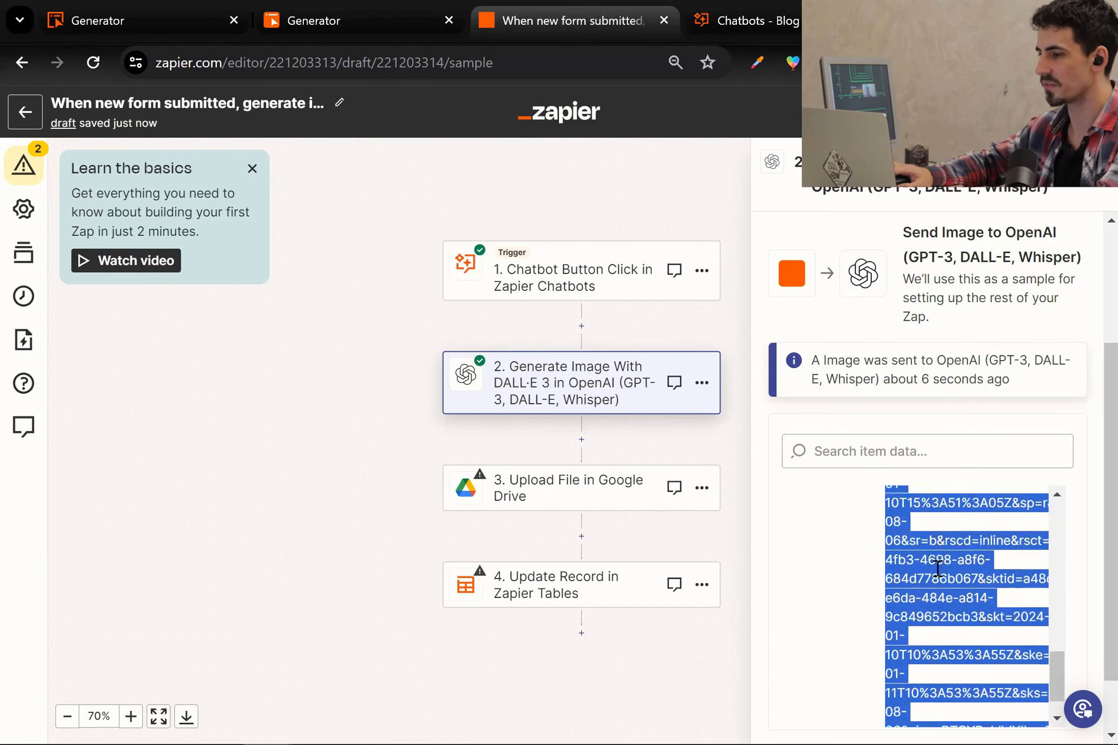
pyautogui.hotkey('ctrl', 'c')
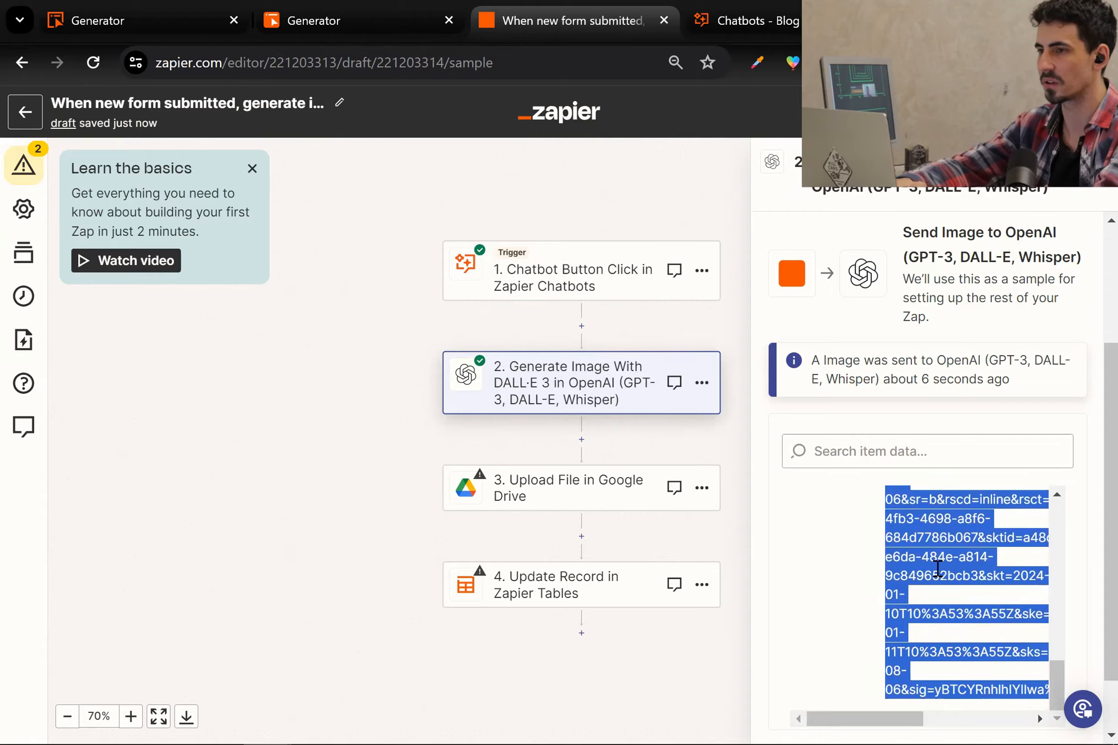
pyautogui.hotkey('ctrl', 'n')
pyautogui.hotkey('ctrl', 'v')
pyautogui.press('Return')
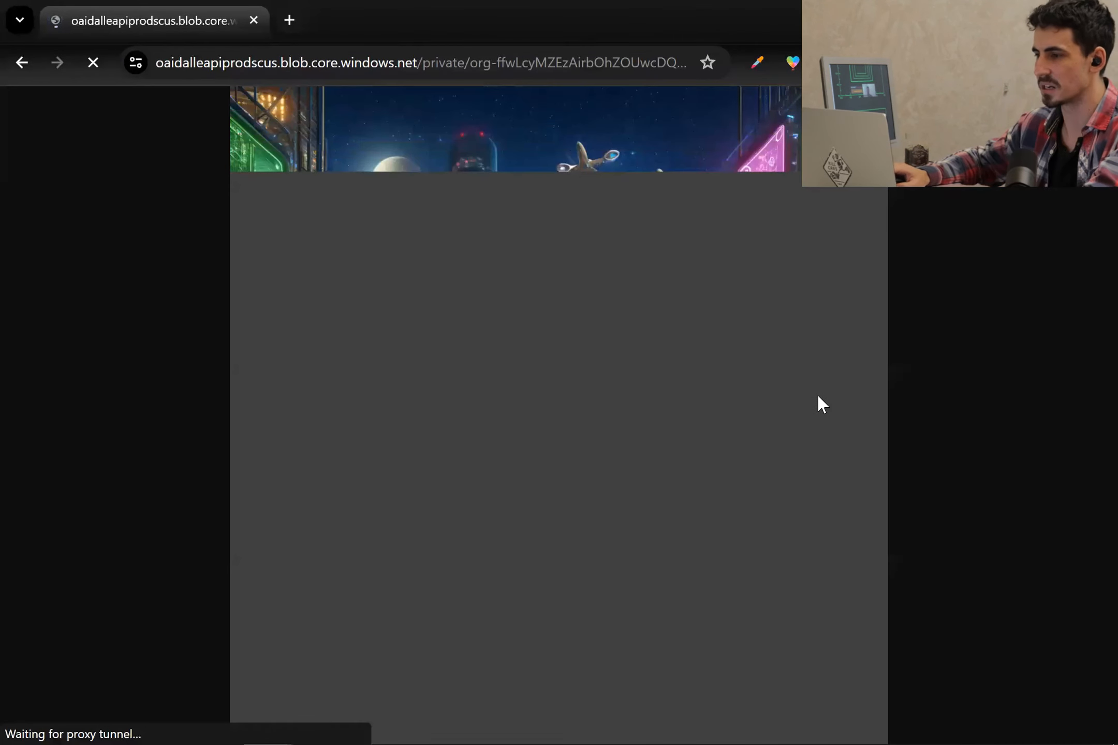
# Step: Return to the Zap editor and examine the Image URL entry in the DALL·E 3 step's test data
pyautogui.hotkey('alt', 'Tab')
pyautogui.scroll(2, 958, 541)
pyautogui.scroll(2, 958, 541)
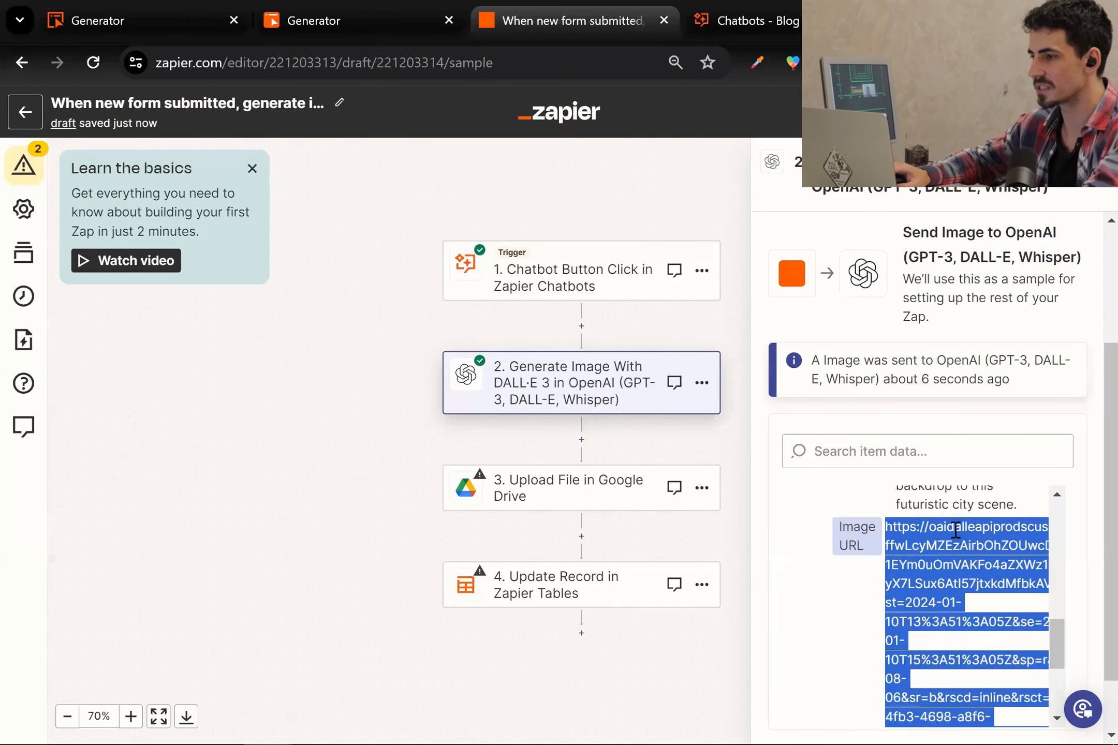
pyautogui.scroll(-4, 970, 544)
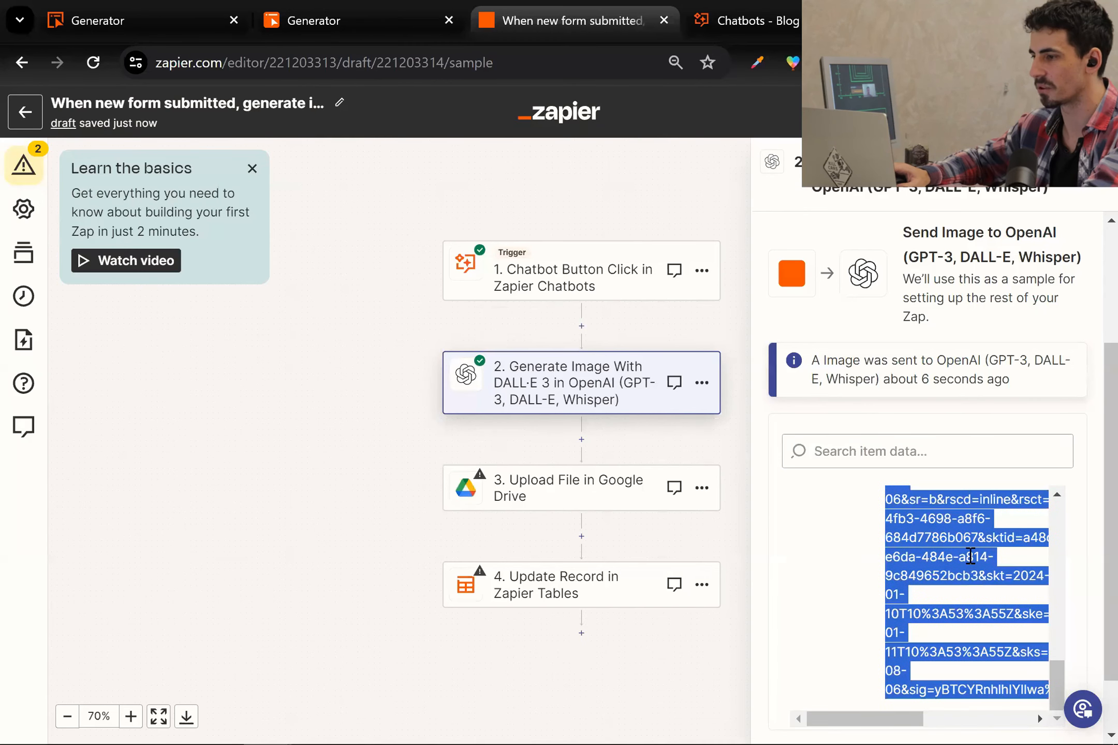
# Step: Copy the Image URL from the DALL·E 3 test result and examine the generated image at full size in its browser window
pyautogui.rightClick(942, 536)
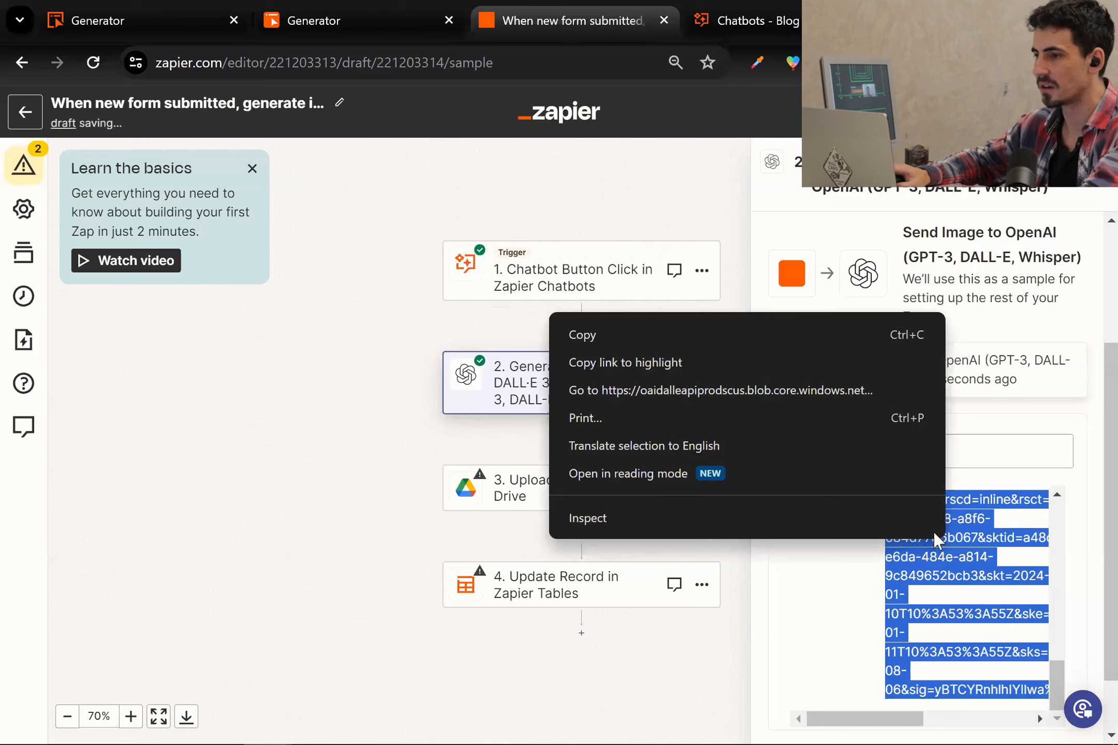
pyautogui.click(839, 333)
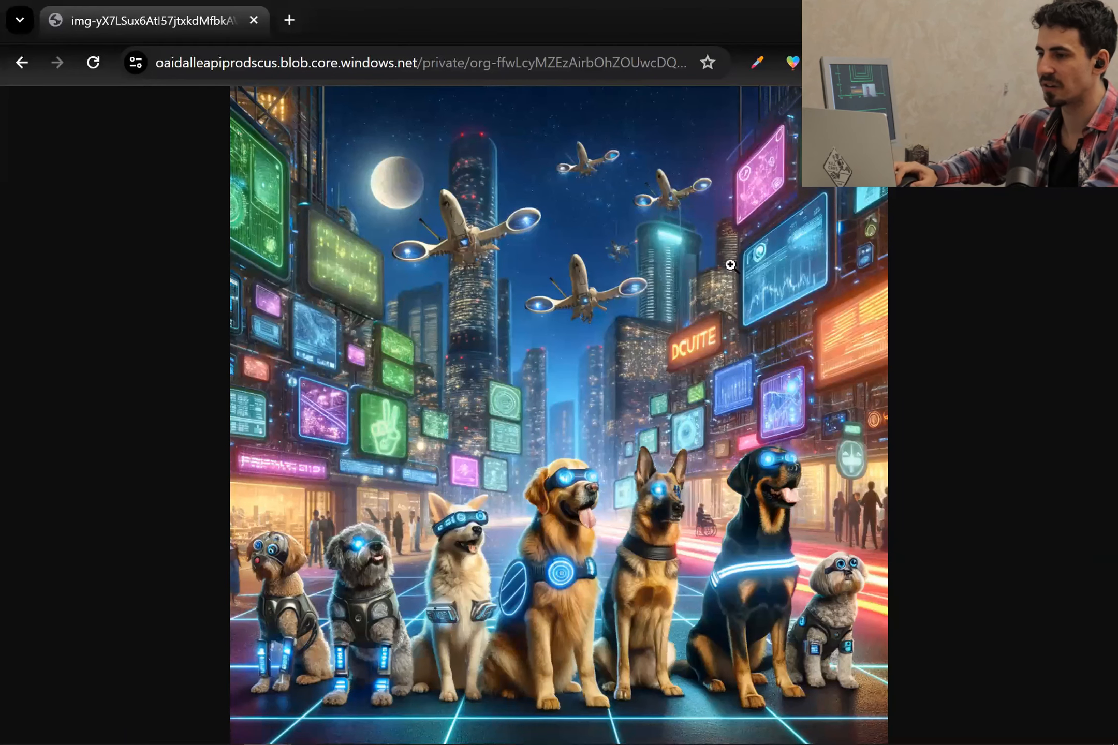
pyautogui.click(386, 56)
pyautogui.press('End')
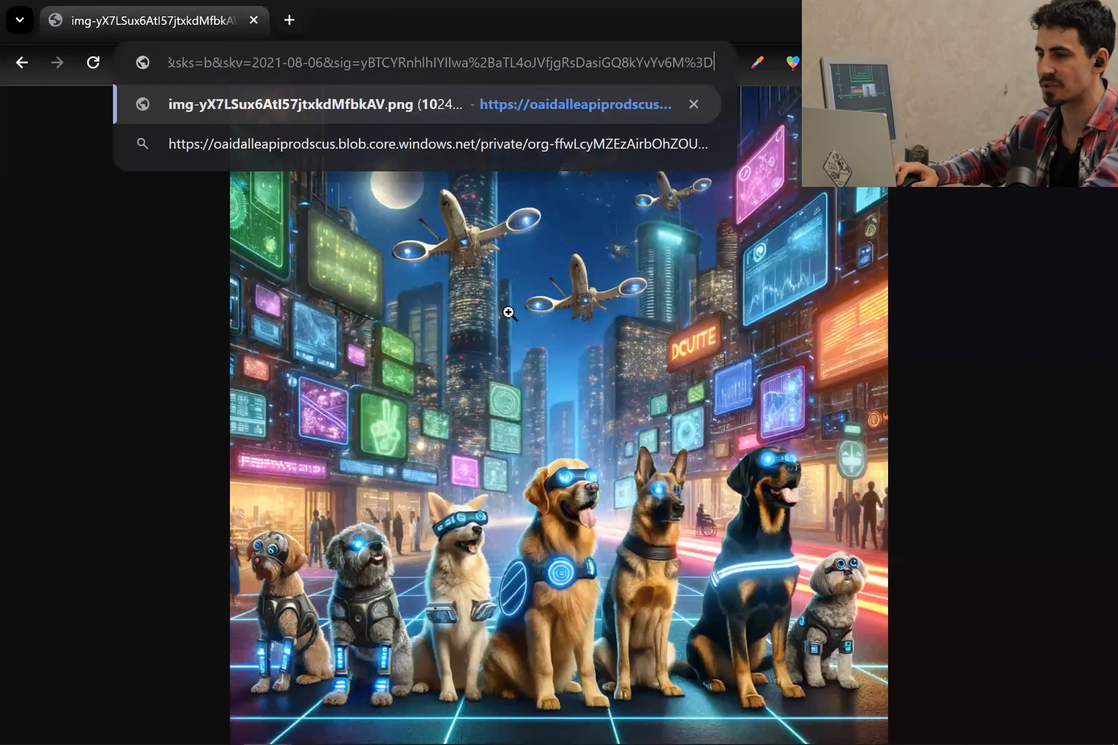
pyautogui.click(1047, 465)
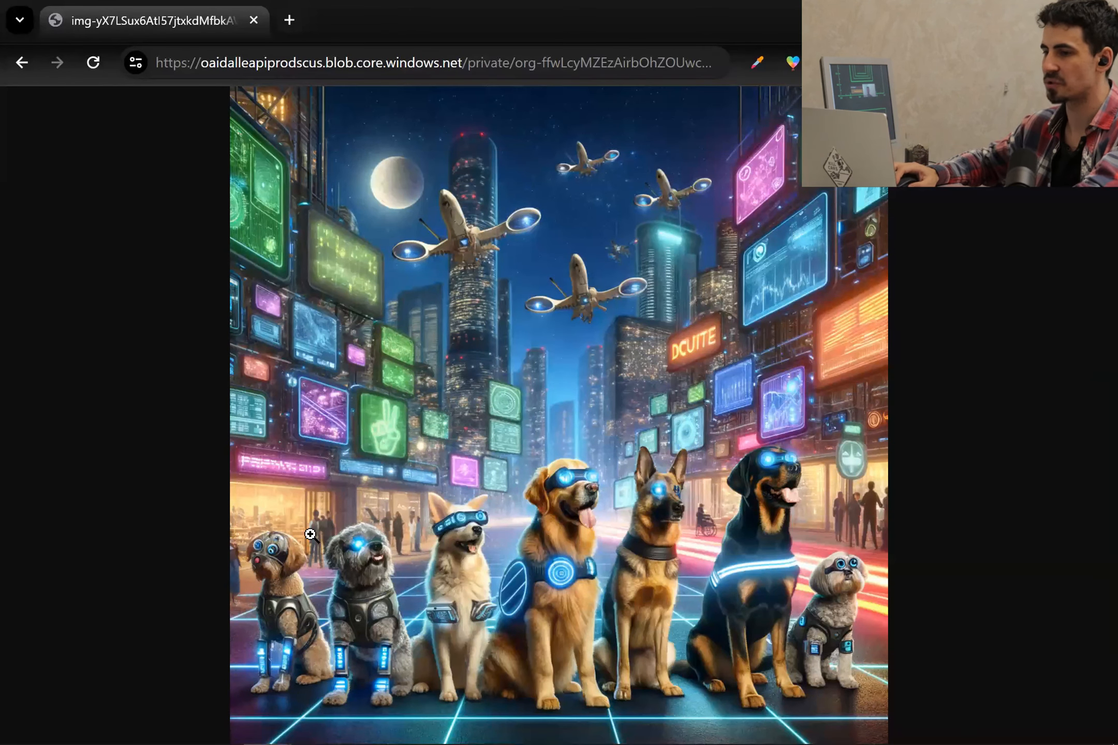
pyautogui.click(555, 540)
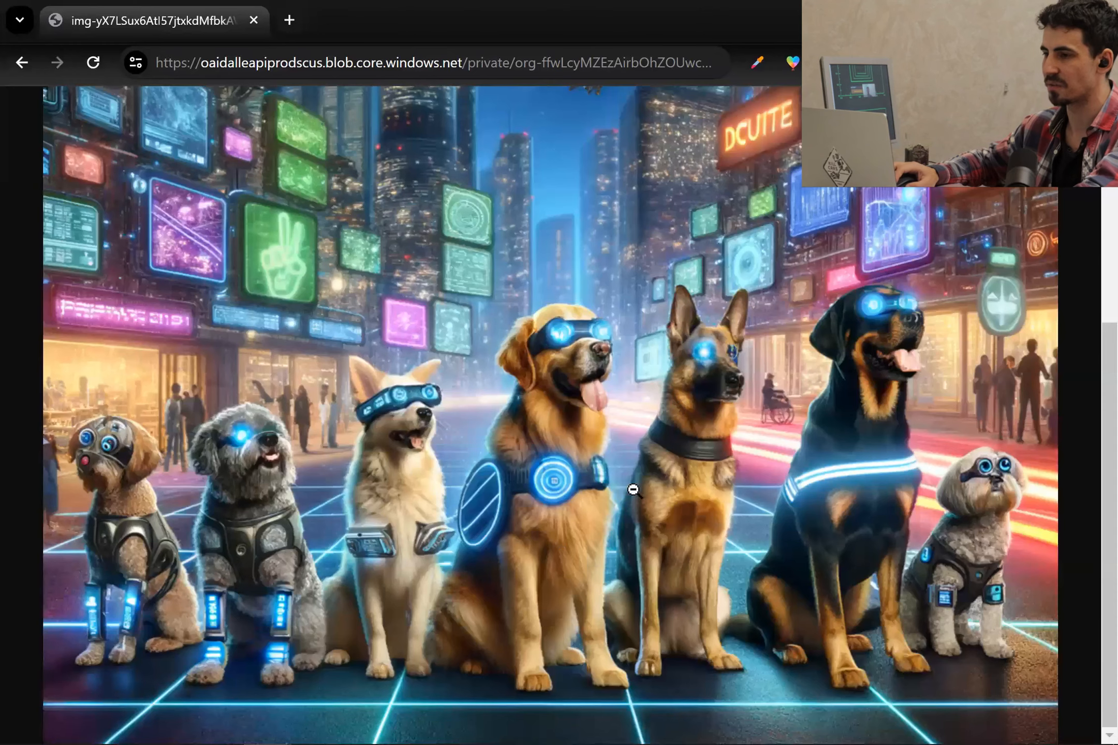
pyautogui.click(555, 371)
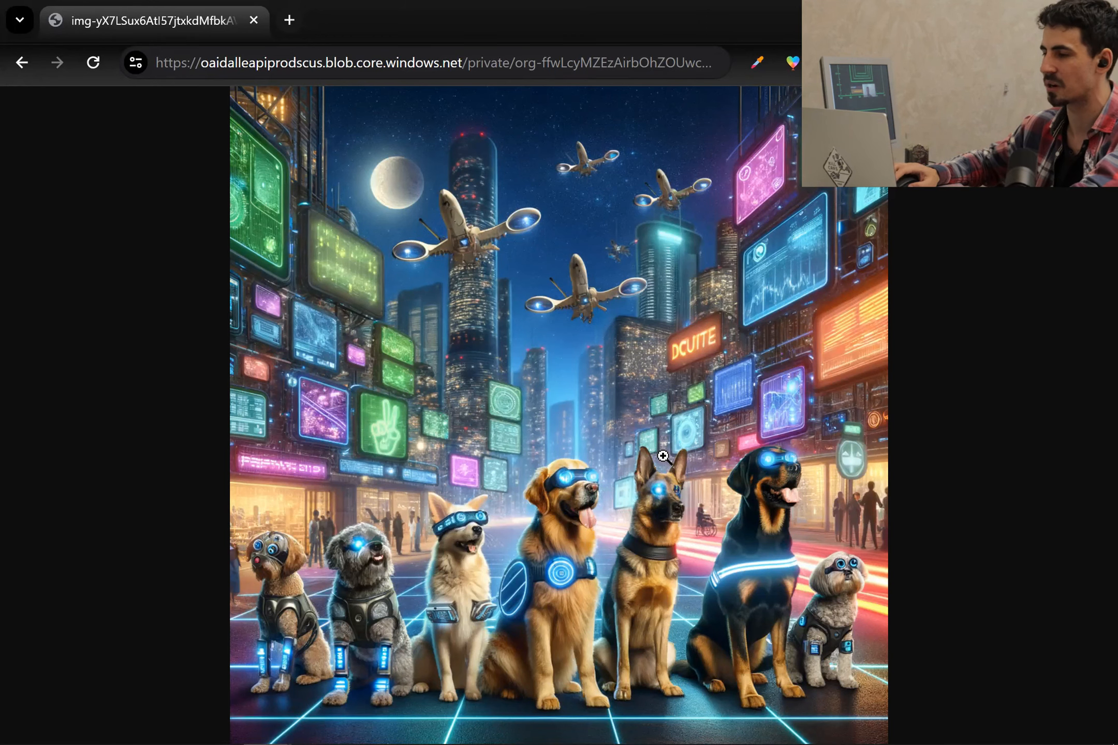
pyautogui.hotkey('ctrl', 'w')
# Step: Return to the Zap editor, accept the DALL·E 3 test result and continue to the Google Drive upload step
pyautogui.scroll(-1, 955, 509)
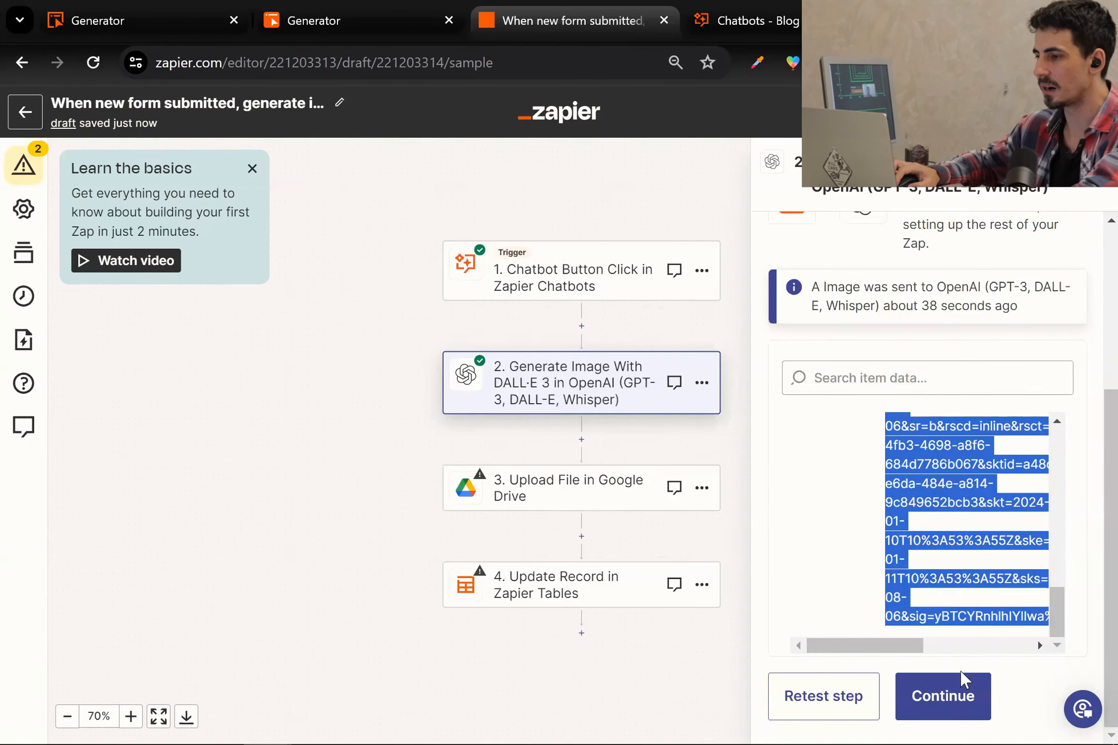
pyautogui.click(951, 713)
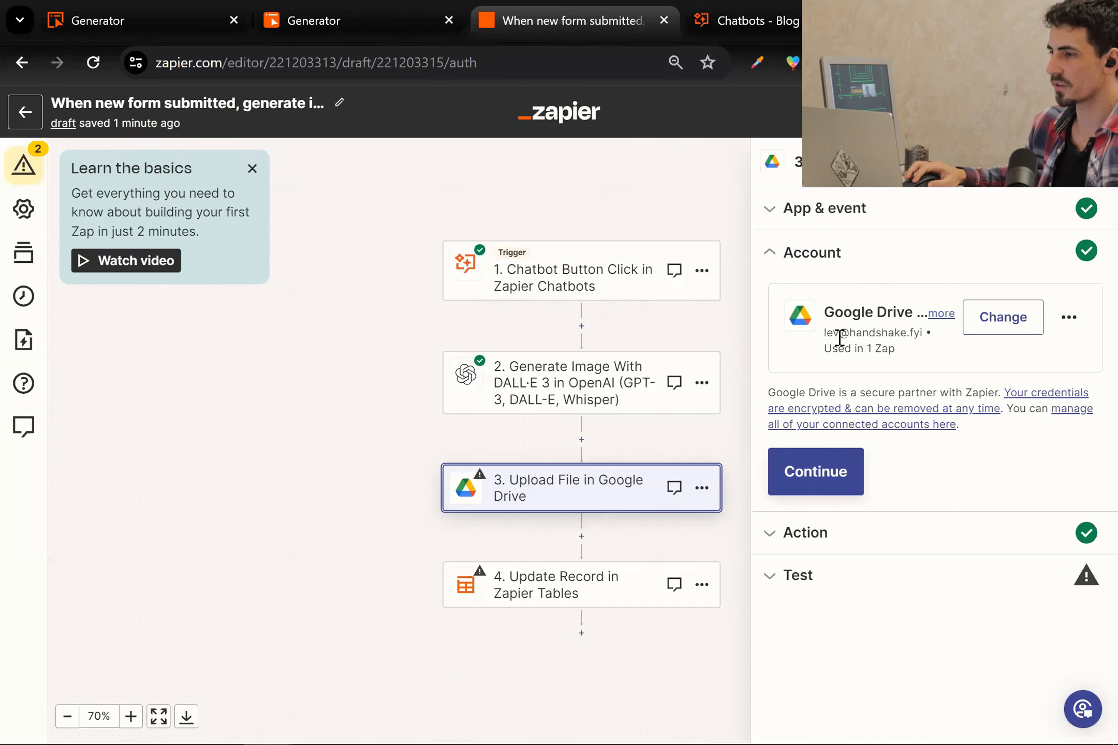
pyautogui.click(1004, 336)
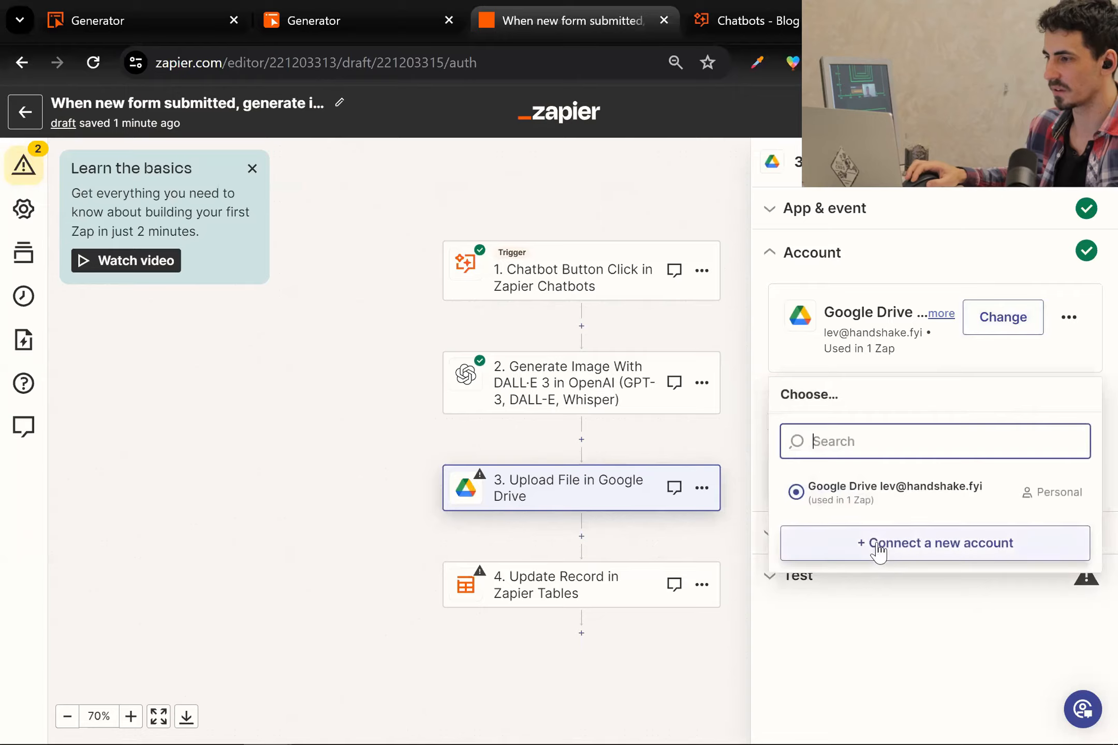
pyautogui.click(886, 554)
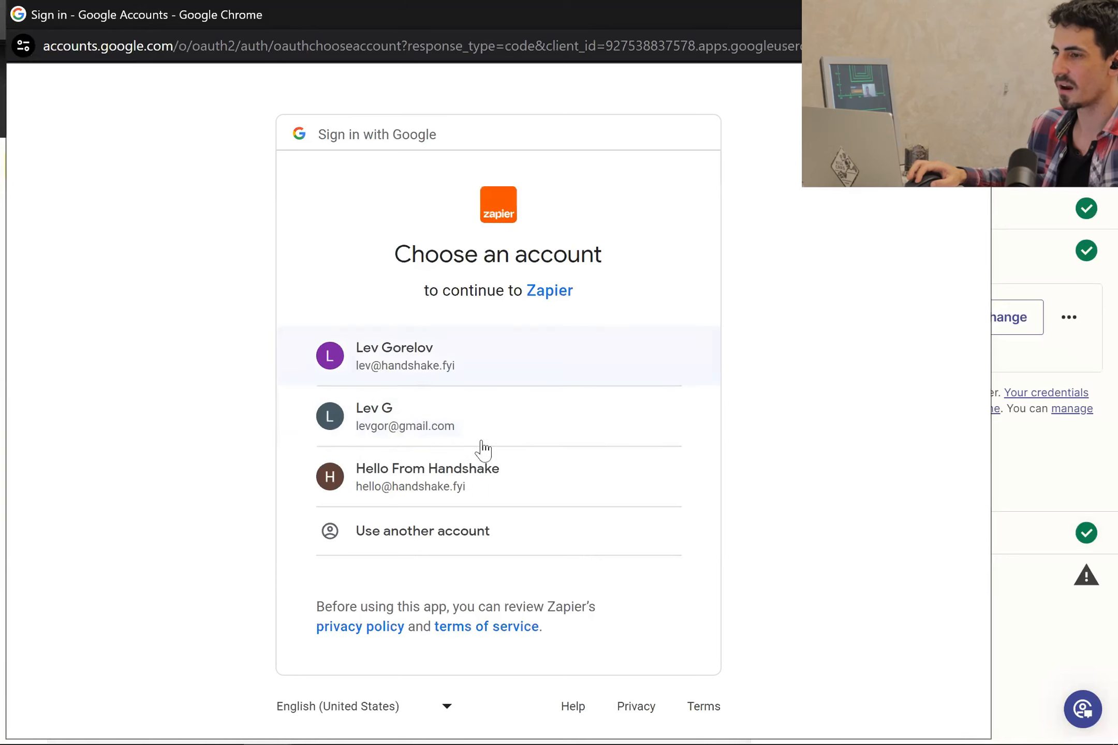
pyautogui.click(414, 494)
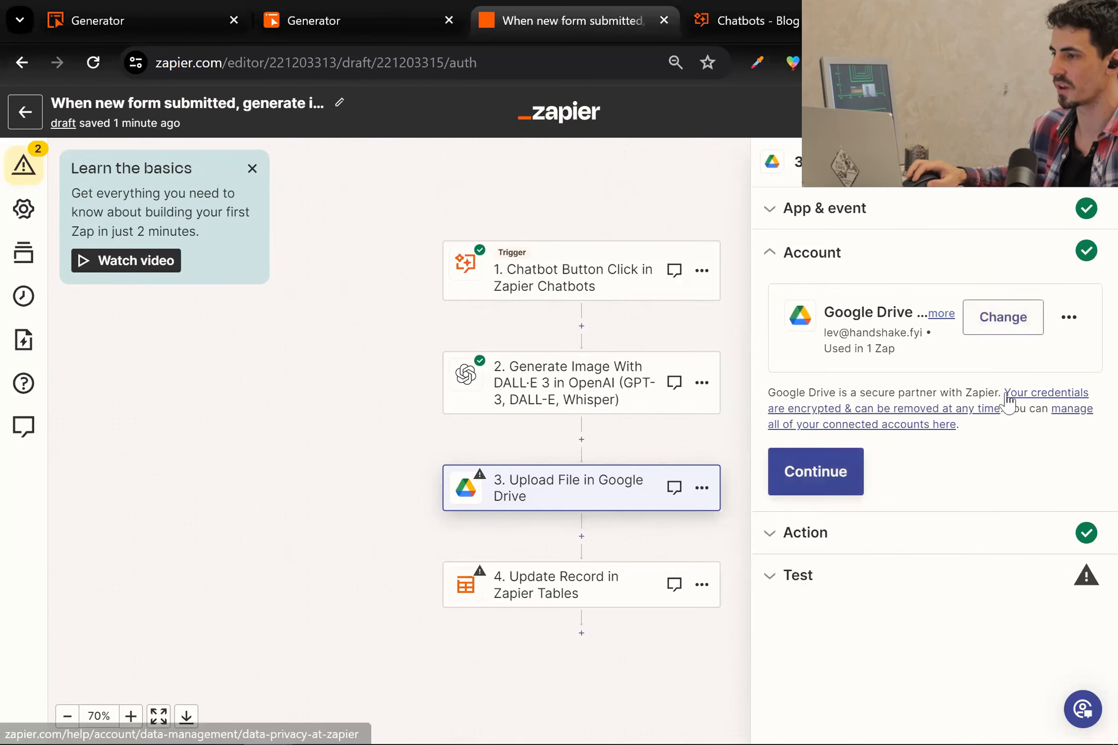
# Step: Continue with the connected Google Drive account and choose My Google Drive as the upload drive
pyautogui.click(827, 492)
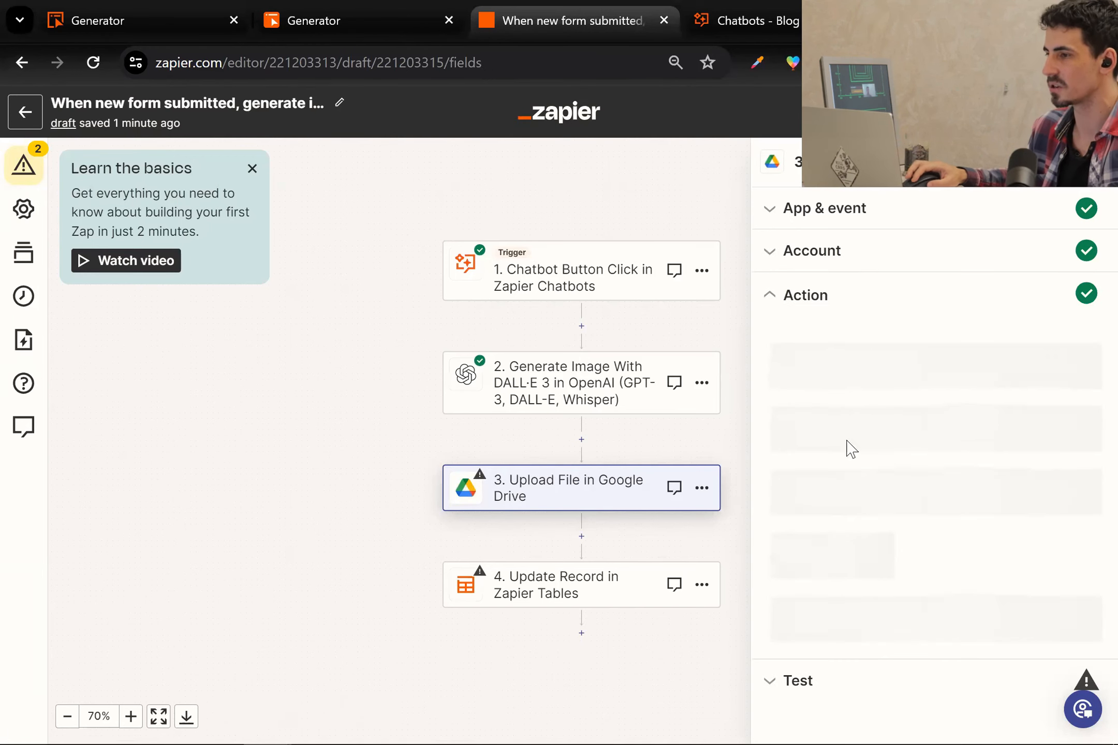
pyautogui.click(855, 385)
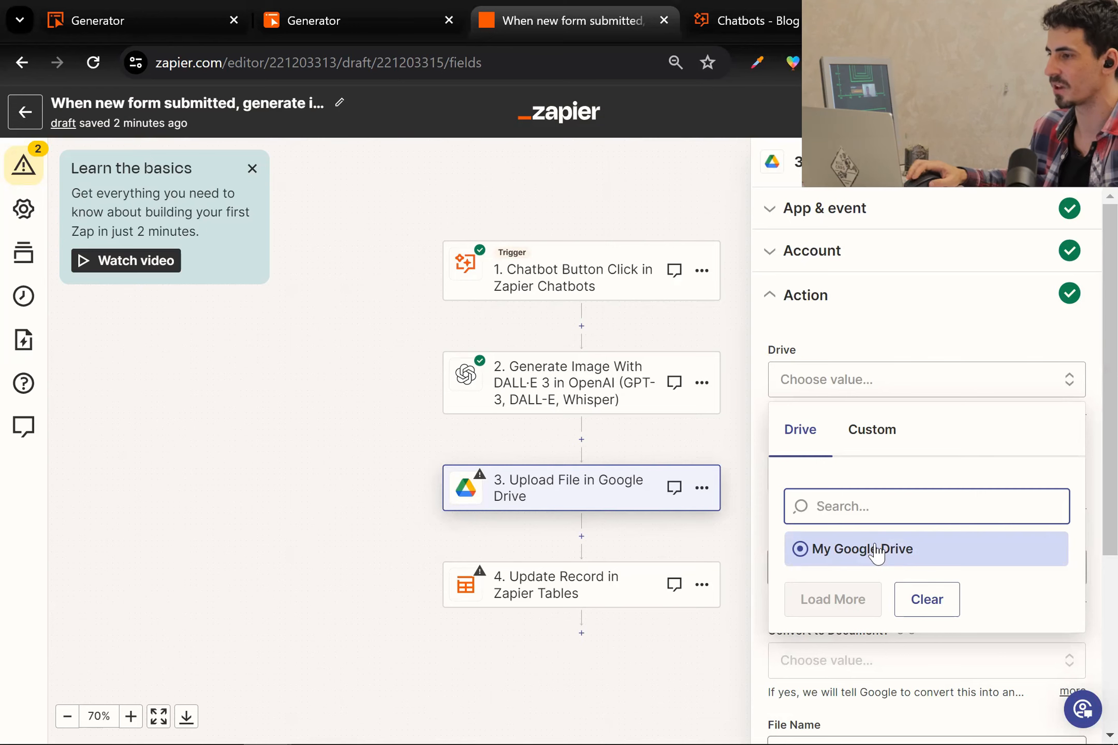
pyautogui.click(876, 550)
# Step: Replace the upload step's custom folder value with the Zapier images folder from the drive's folder list
pyautogui.scroll(-2, 883, 310)
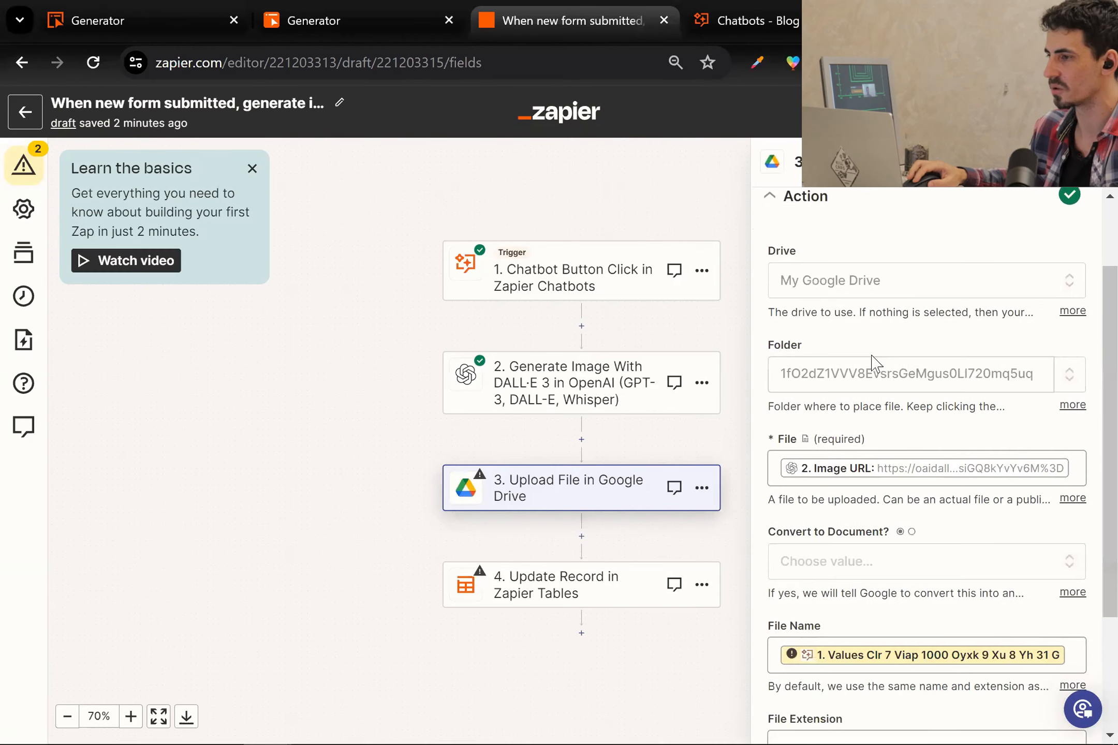
pyautogui.click(873, 377)
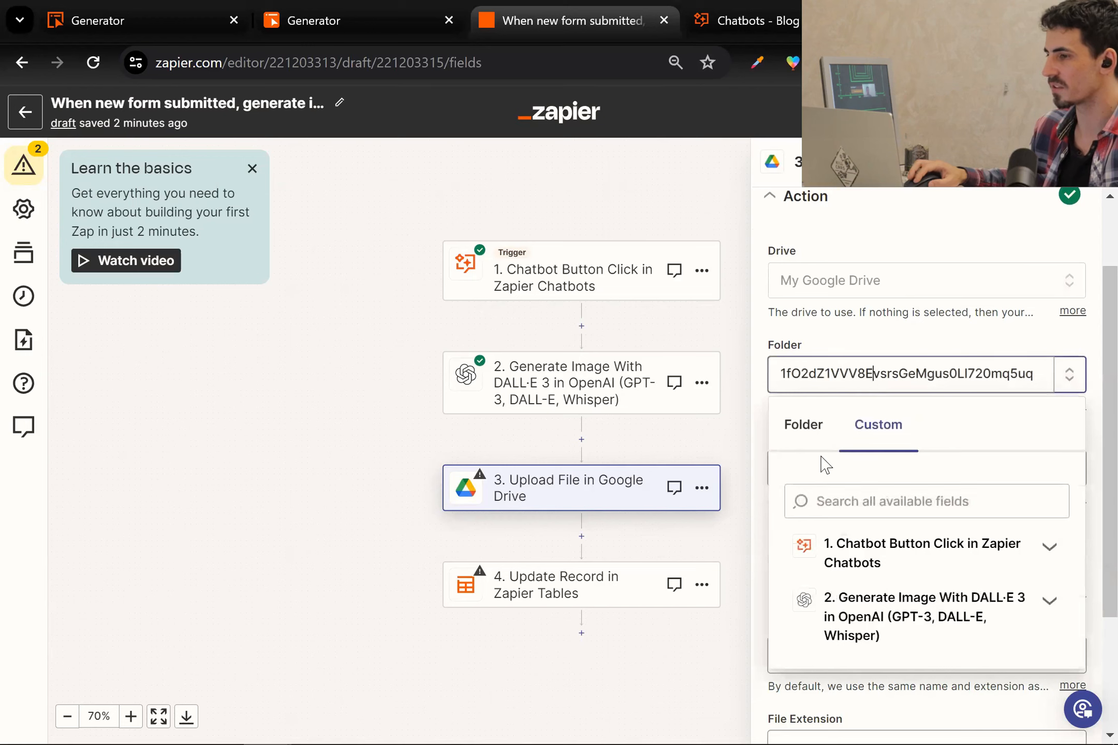
pyautogui.click(811, 437)
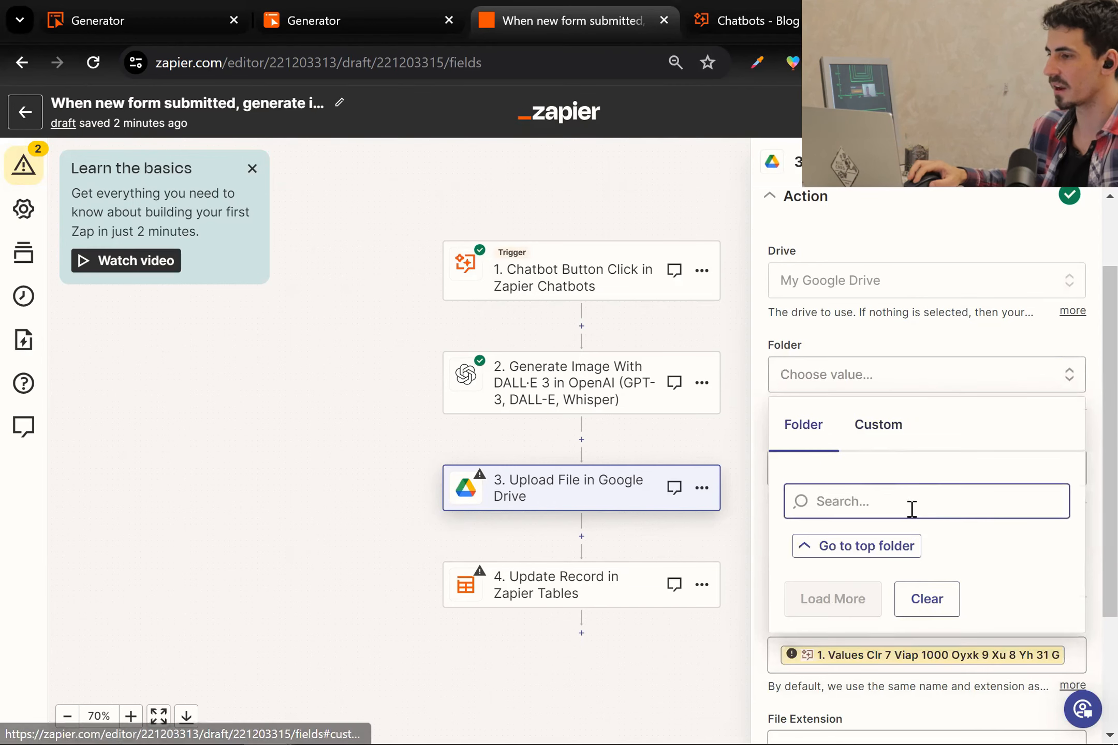
pyautogui.click(879, 561)
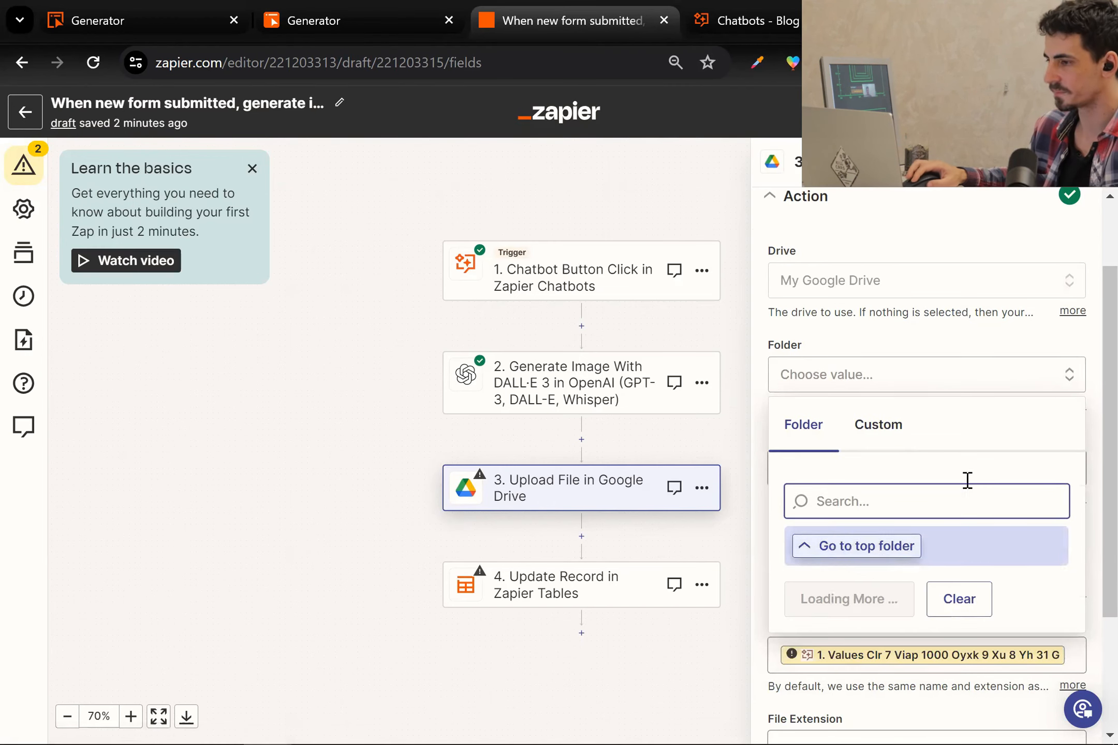
pyautogui.scroll(-2, 1005, 445)
pyautogui.click(932, 514)
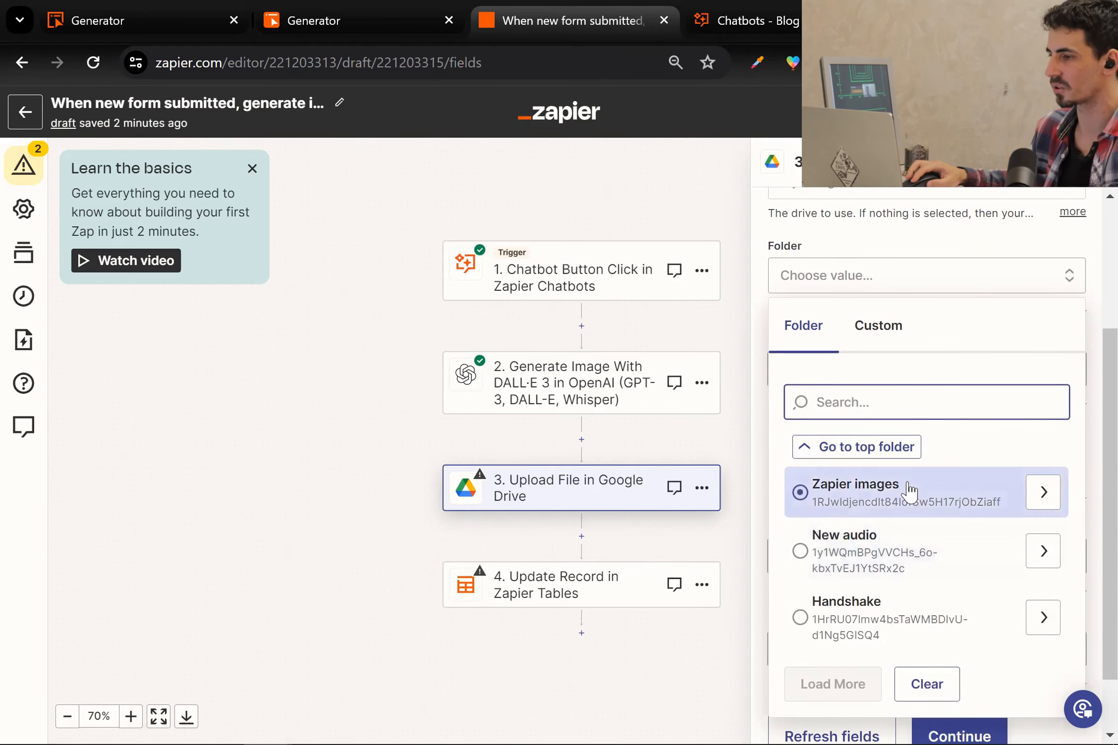
pyautogui.click(968, 533)
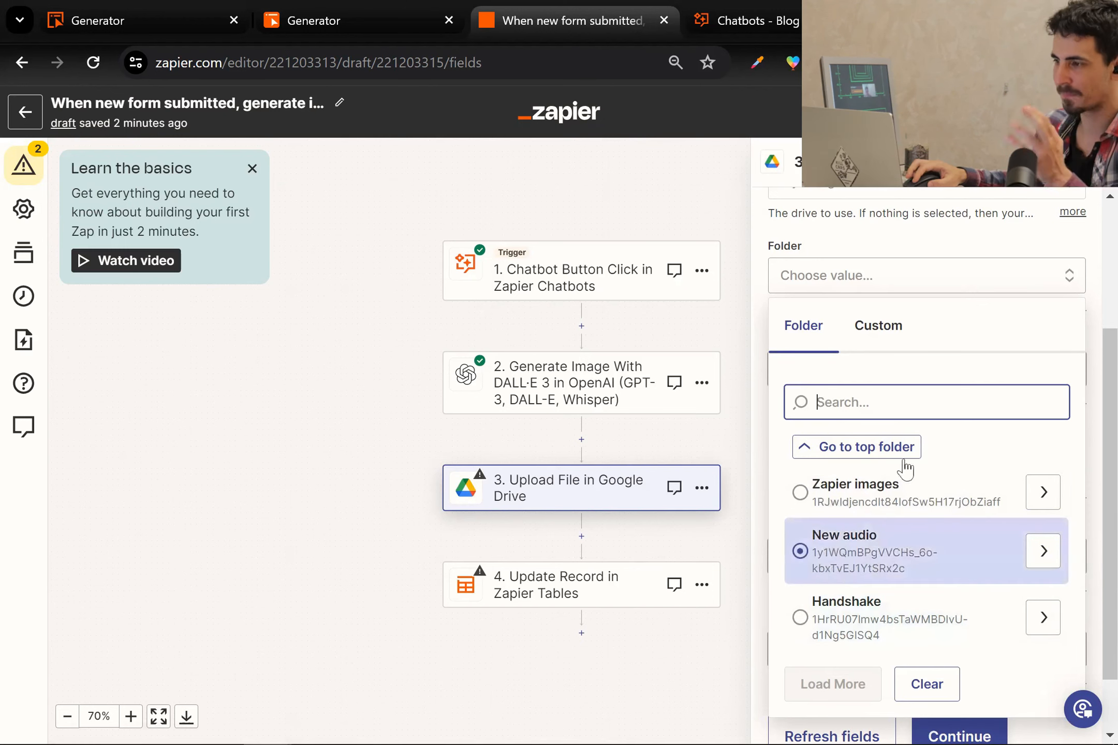
pyautogui.click(960, 500)
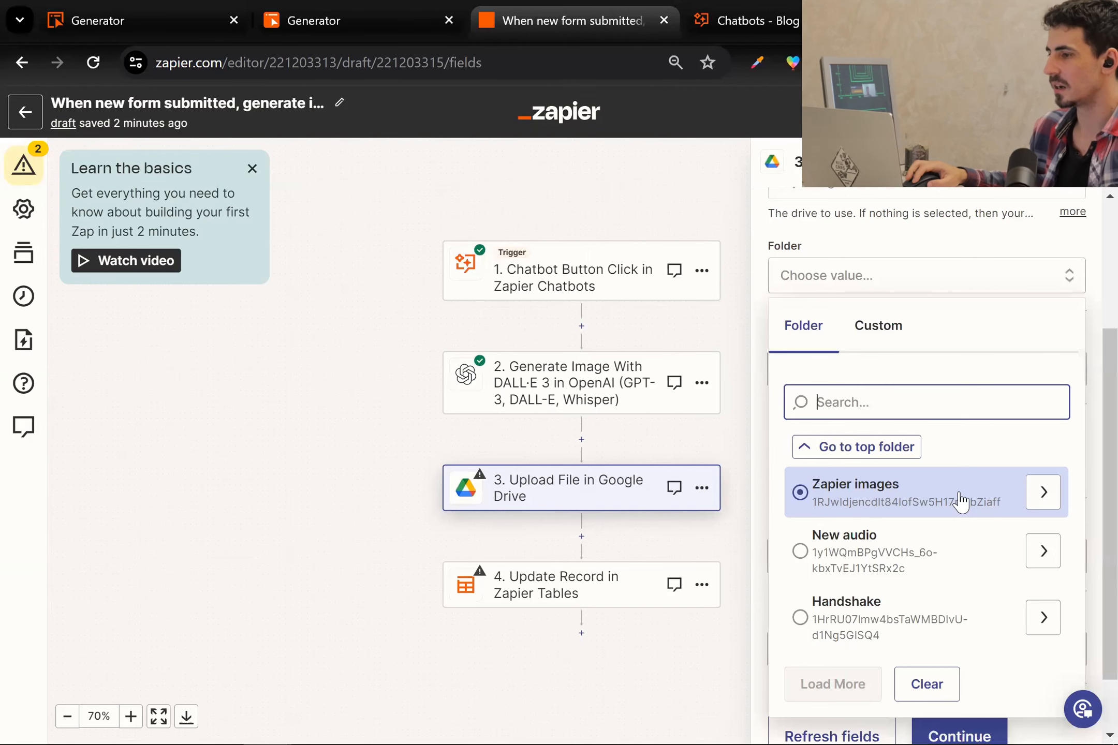
pyautogui.click(960, 492)
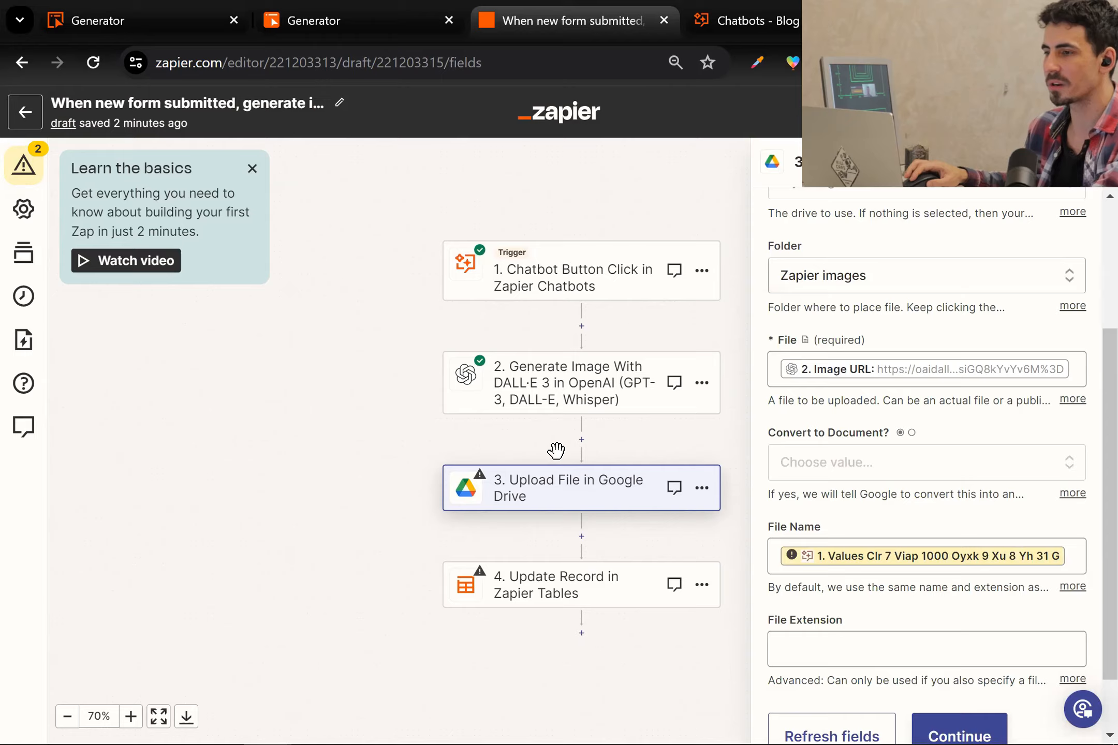
# Step: Switch to Google Drive and set the Zapier images folder's general access to Anyone with the link, as Viewer
pyautogui.hotkey('alt', 'Tab')
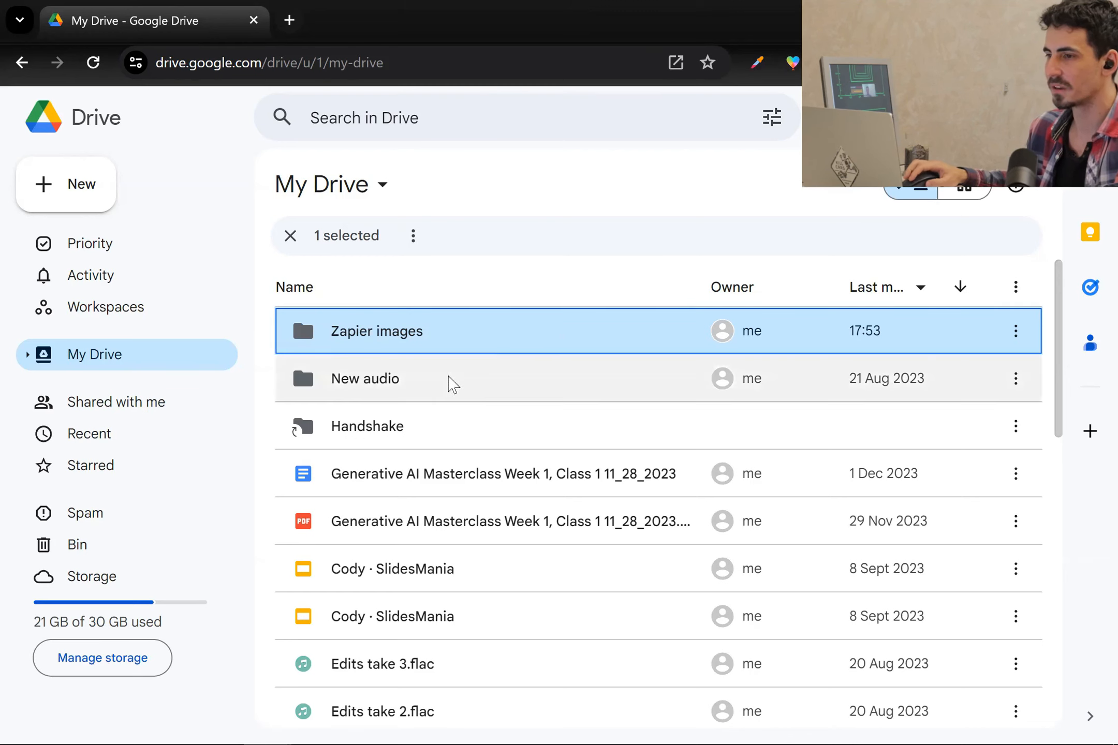
pyautogui.rightClick(399, 338)
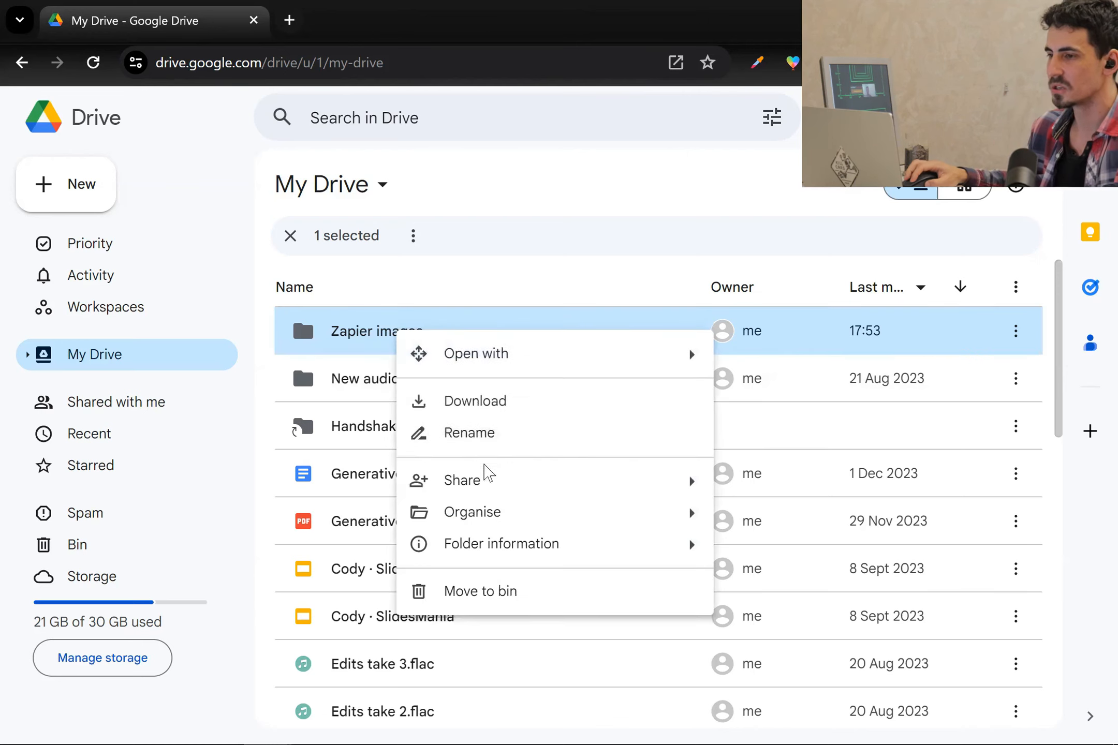
pyautogui.moveTo(487, 479)
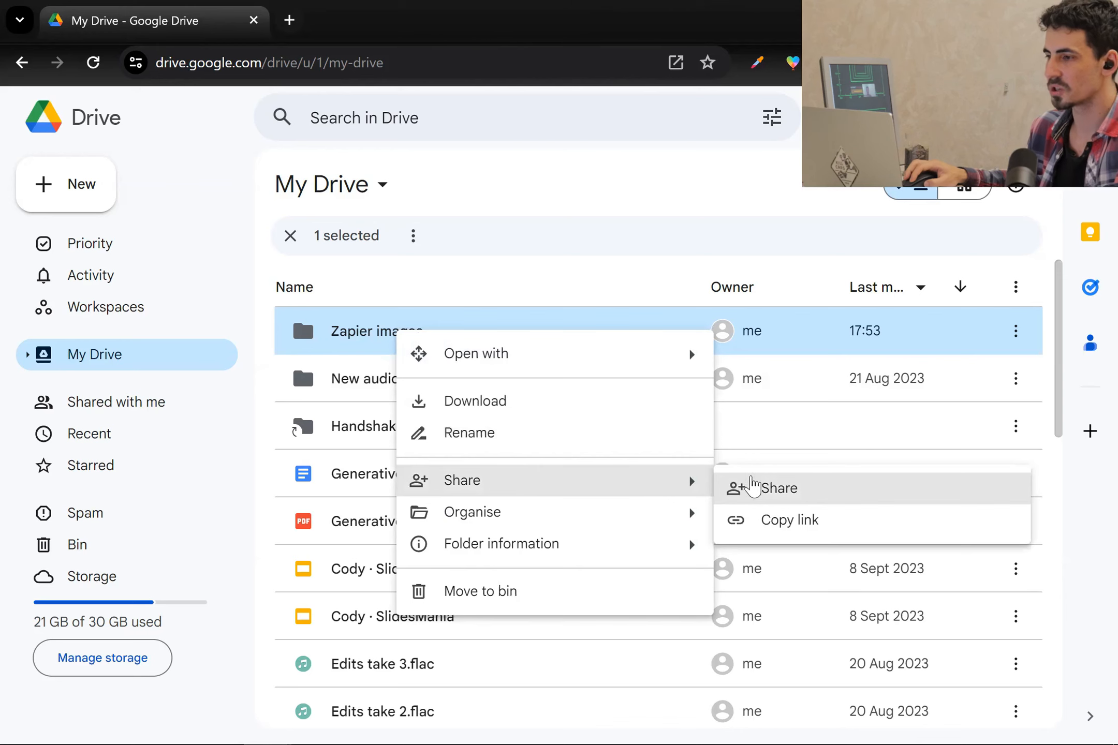
pyautogui.click(755, 488)
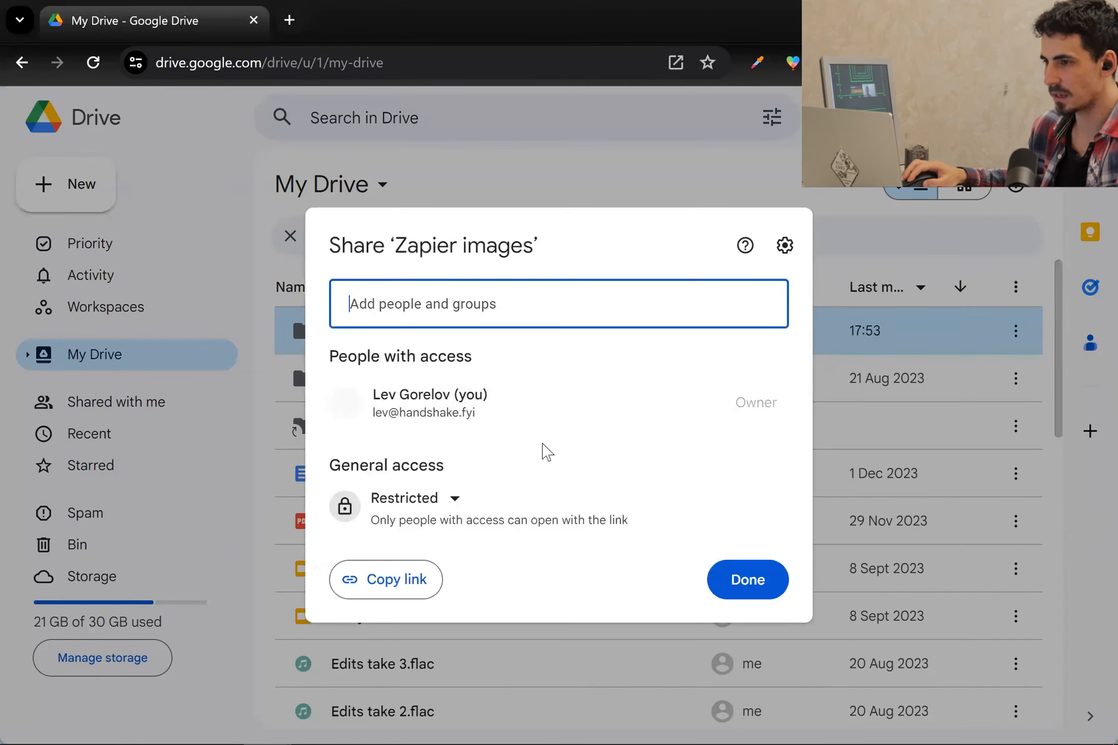
pyautogui.click(421, 502)
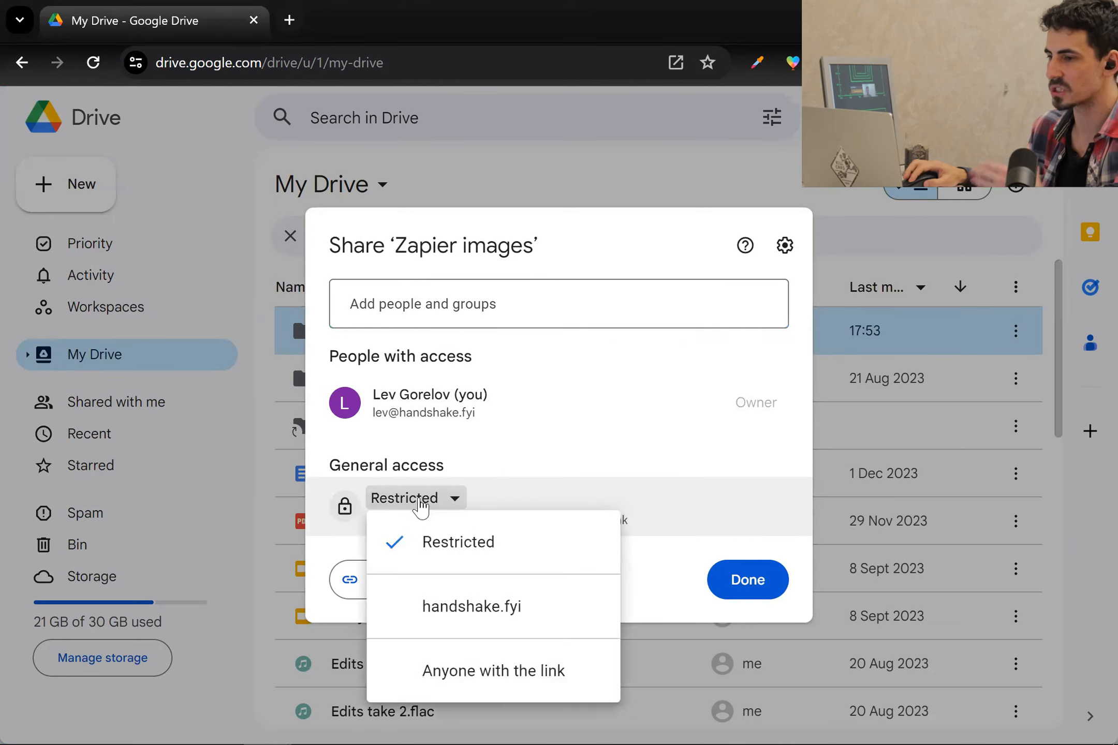
pyautogui.click(501, 676)
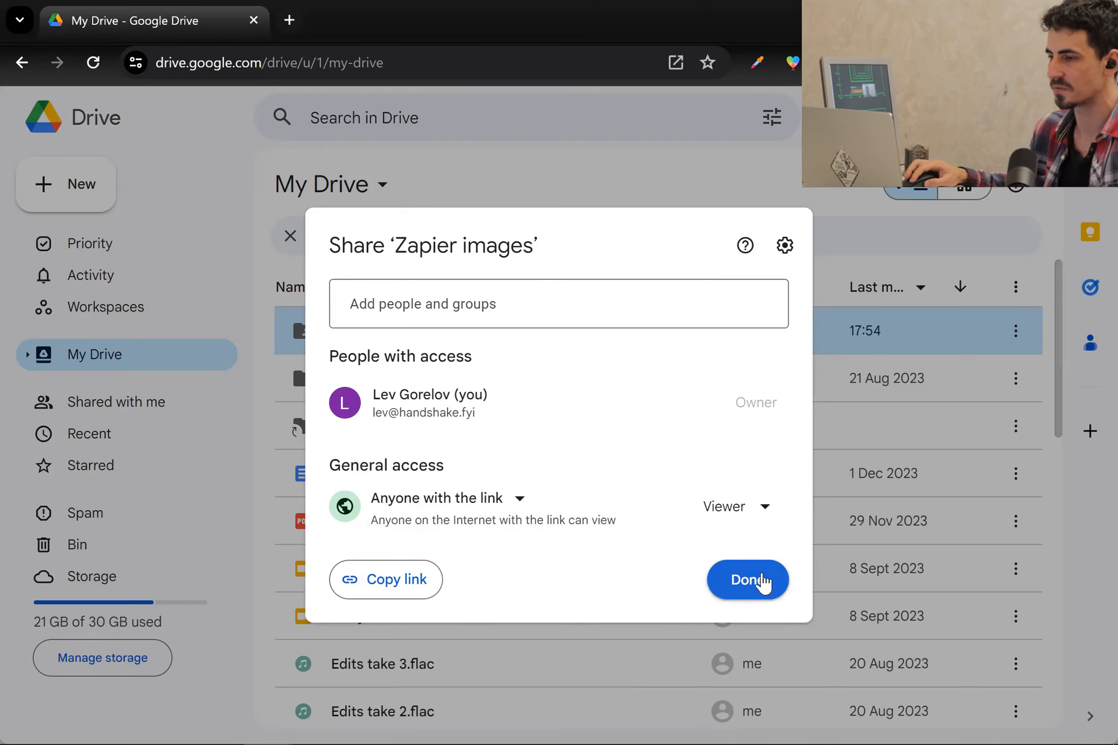
pyautogui.click(762, 583)
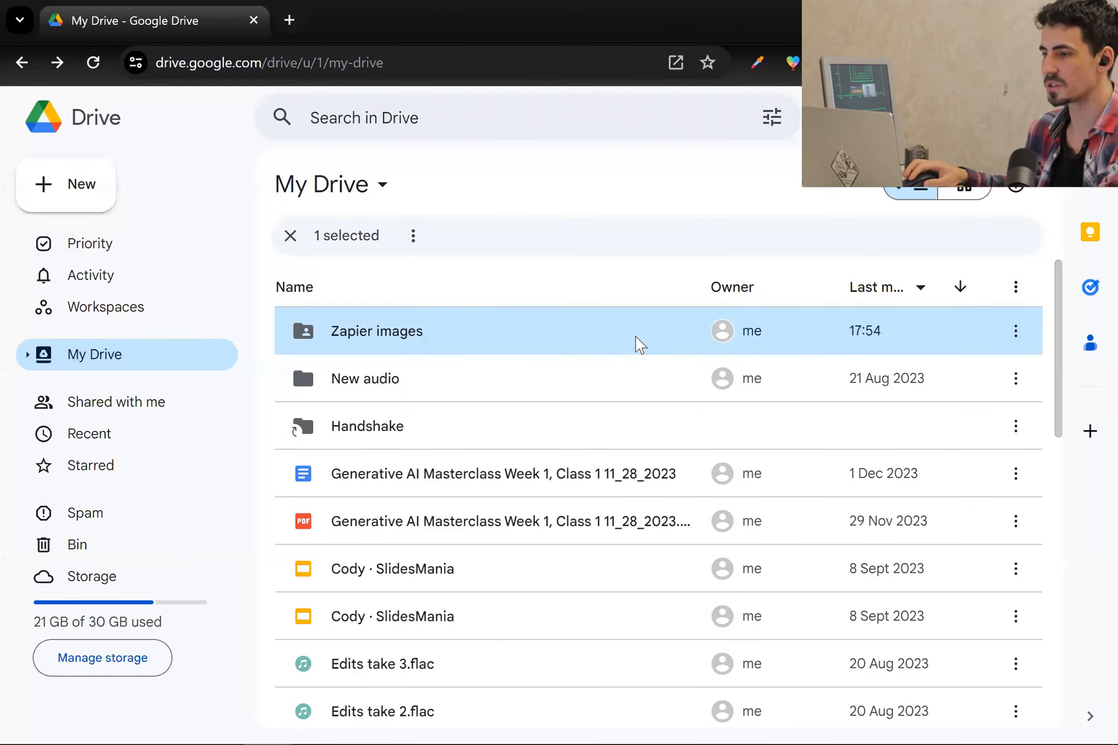
# Step: Return to the Zap editor and replace the Google Drive upload's File Name with the chatbot trigger's Values Prompt field
pyautogui.hotkey('alt', 'Tab')
pyautogui.scroll(2, 871, 279)
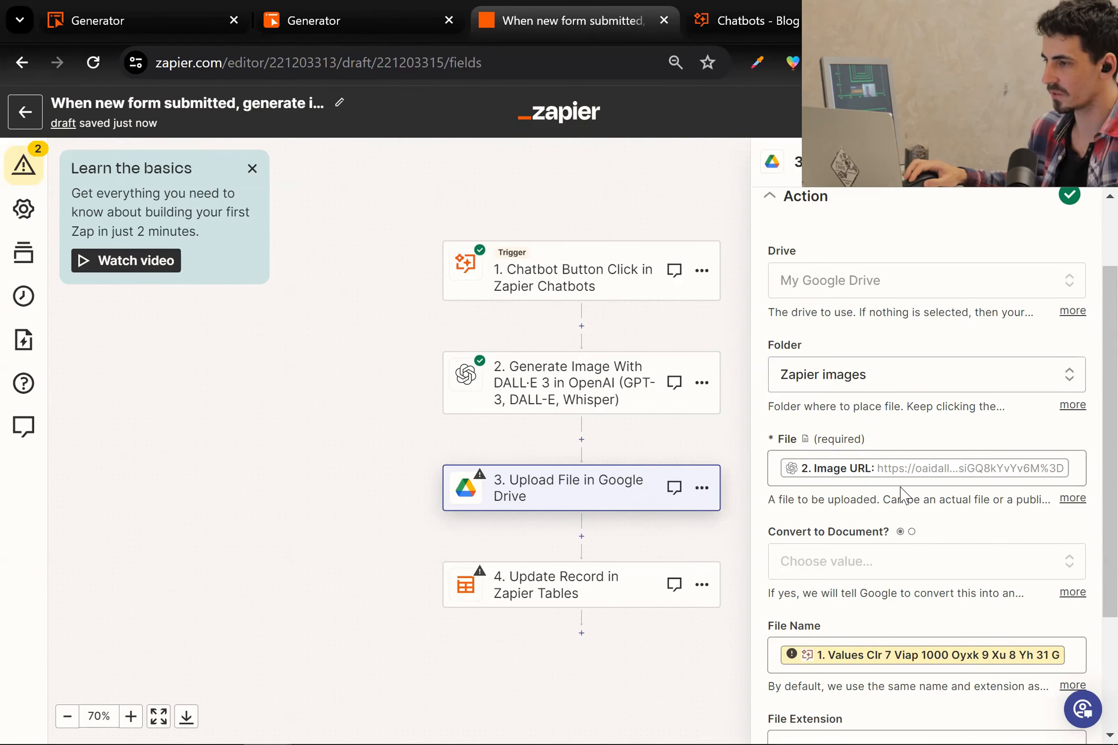
pyautogui.scroll(-2, 889, 484)
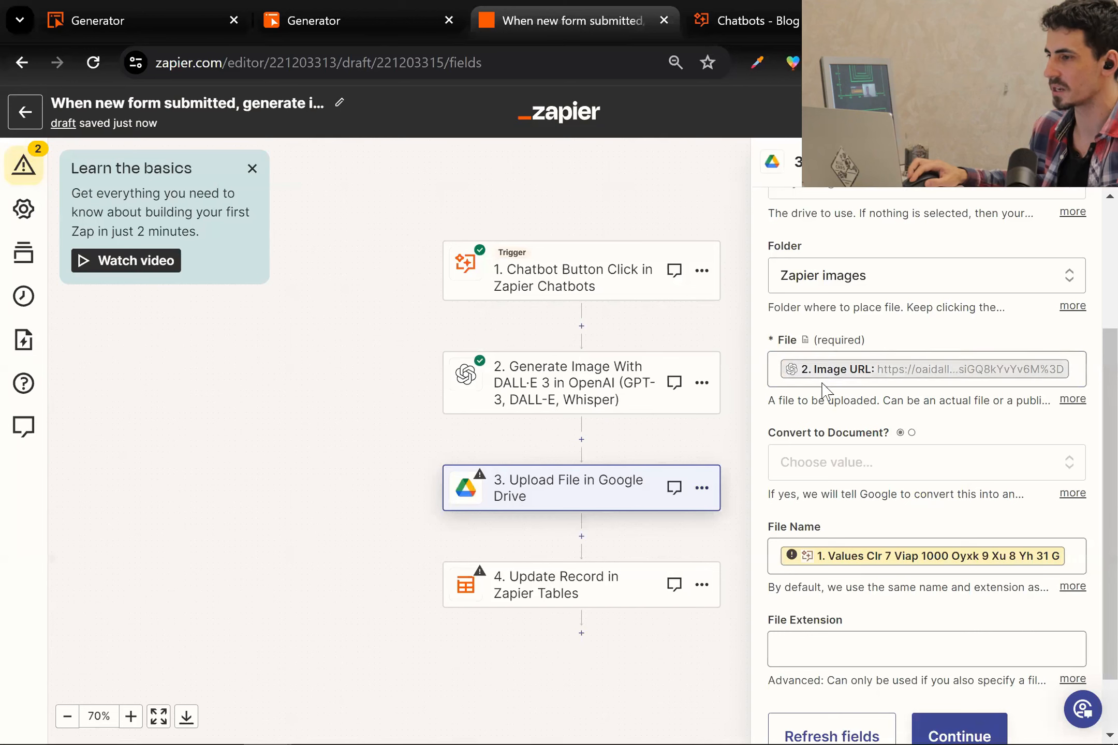
pyautogui.scroll(-2, 817, 373)
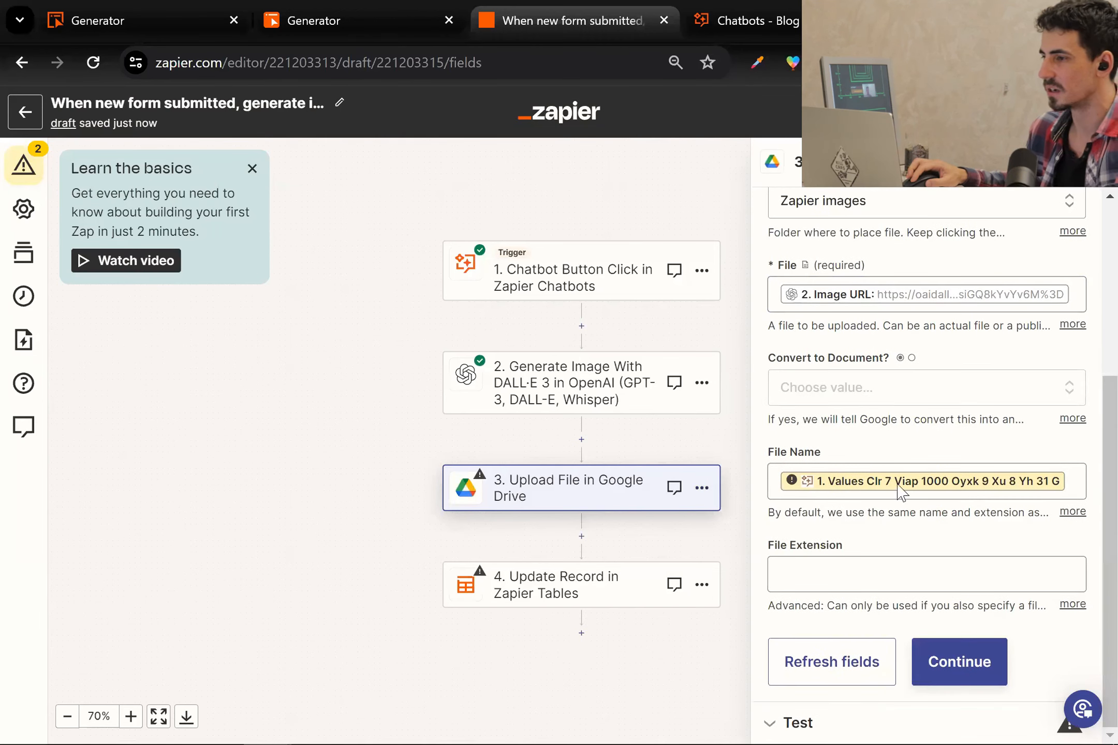
pyautogui.click(1078, 481)
pyautogui.press('BackSpace')
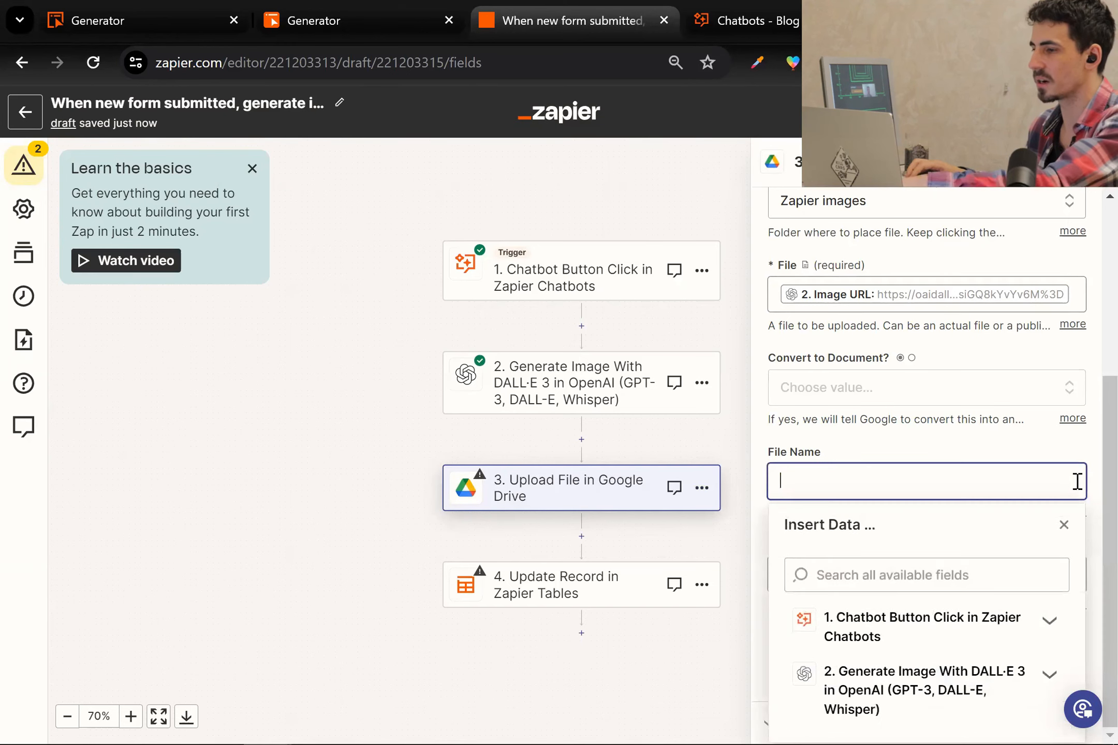
pyautogui.click(1048, 624)
pyautogui.scroll(-3, 1006, 634)
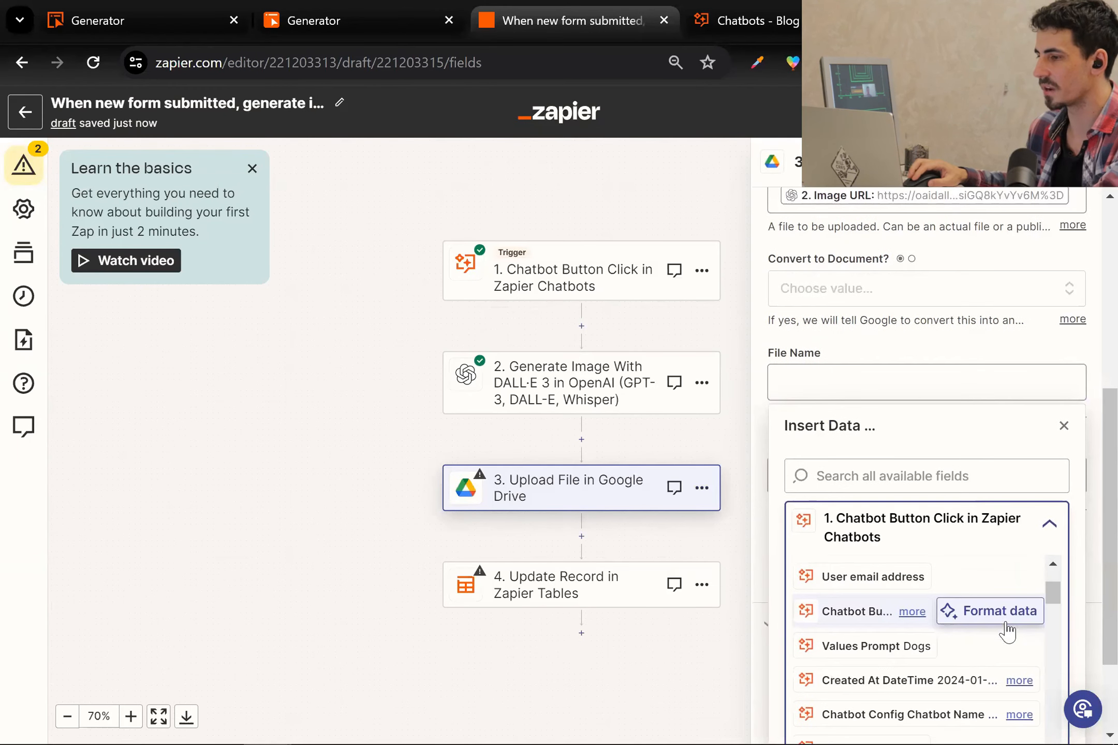
pyautogui.click(873, 646)
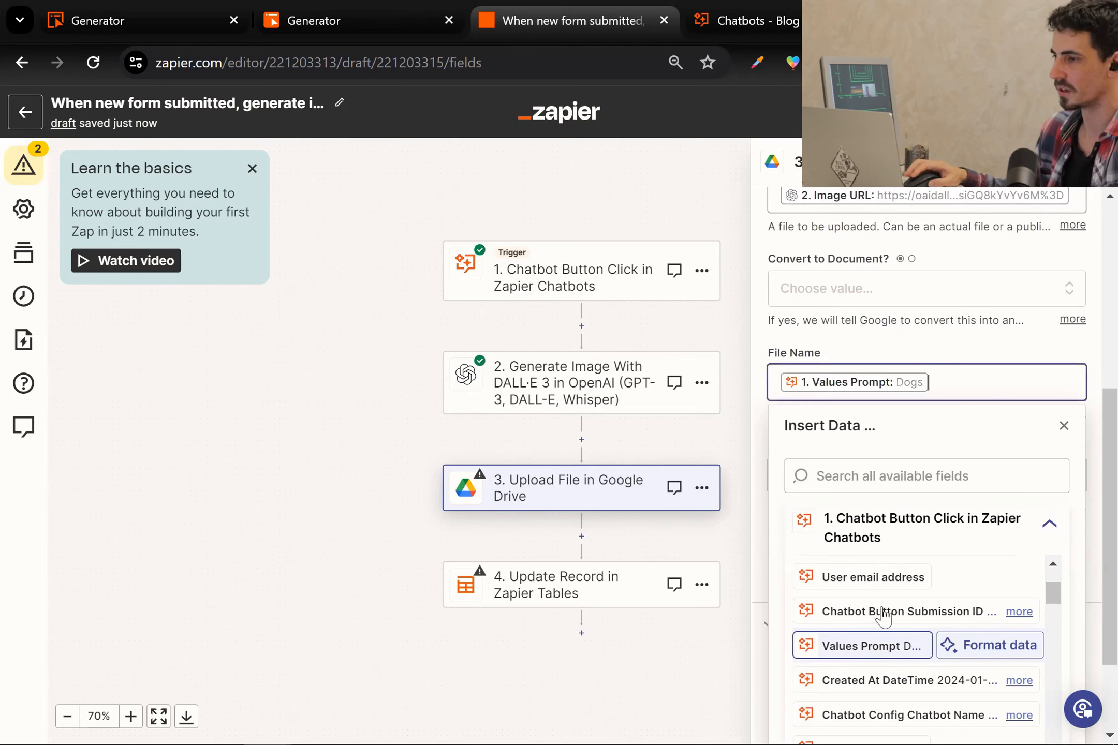
pyautogui.click(932, 339)
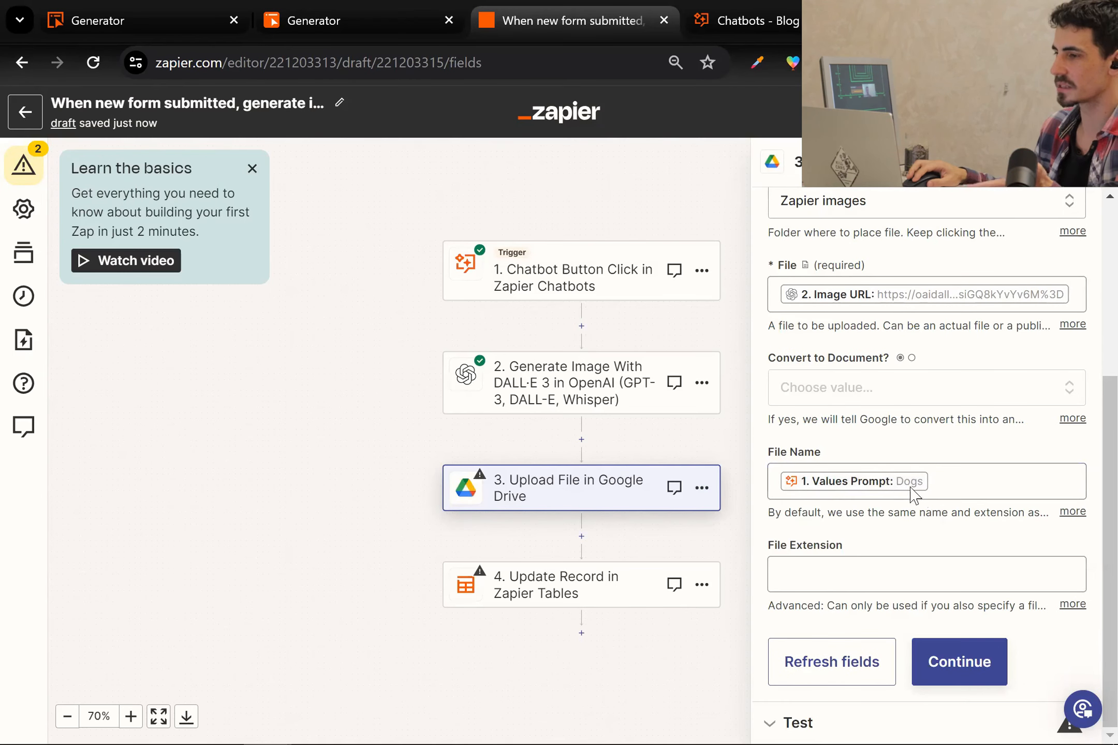
# Step: Test the Google Drive upload step, look through the returned file data, and continue to the Zapier Tables step
pyautogui.click(972, 663)
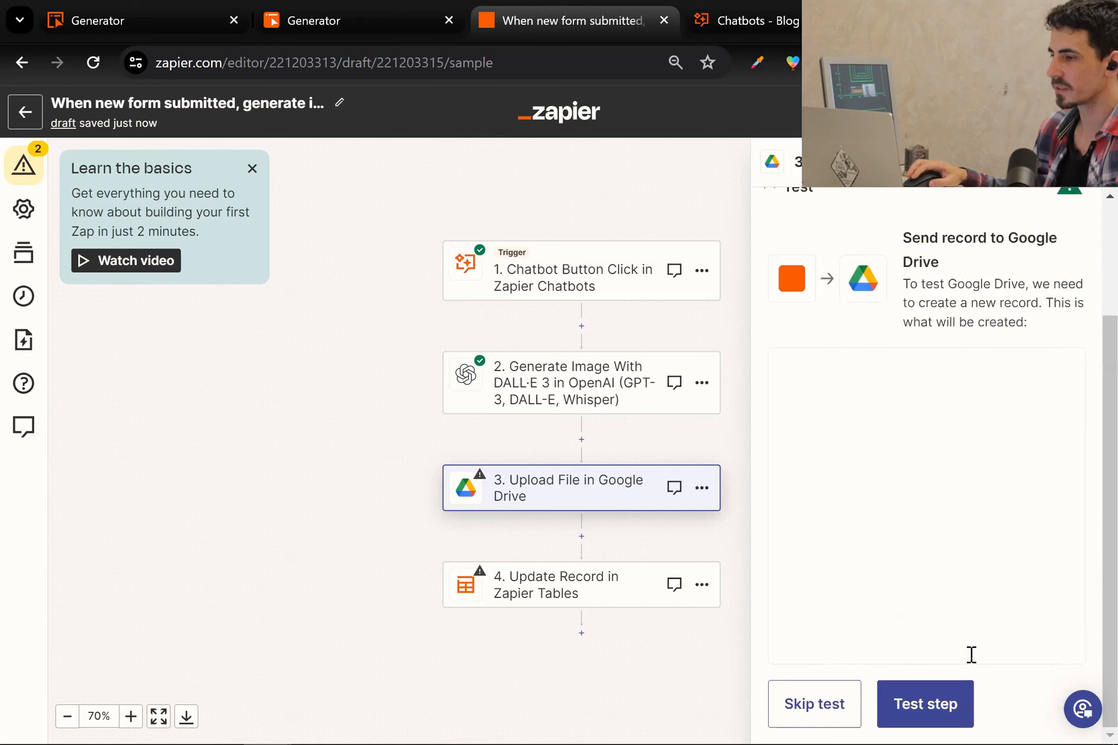
pyautogui.click(943, 706)
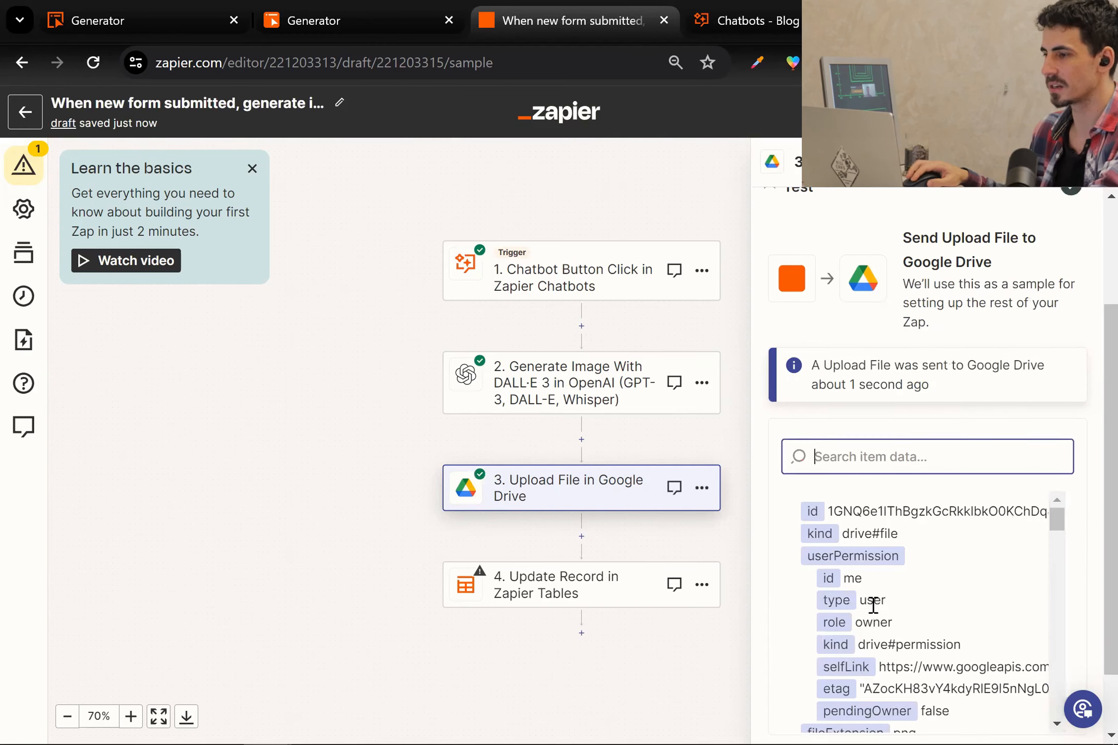
pyautogui.scroll(-5, 924, 595)
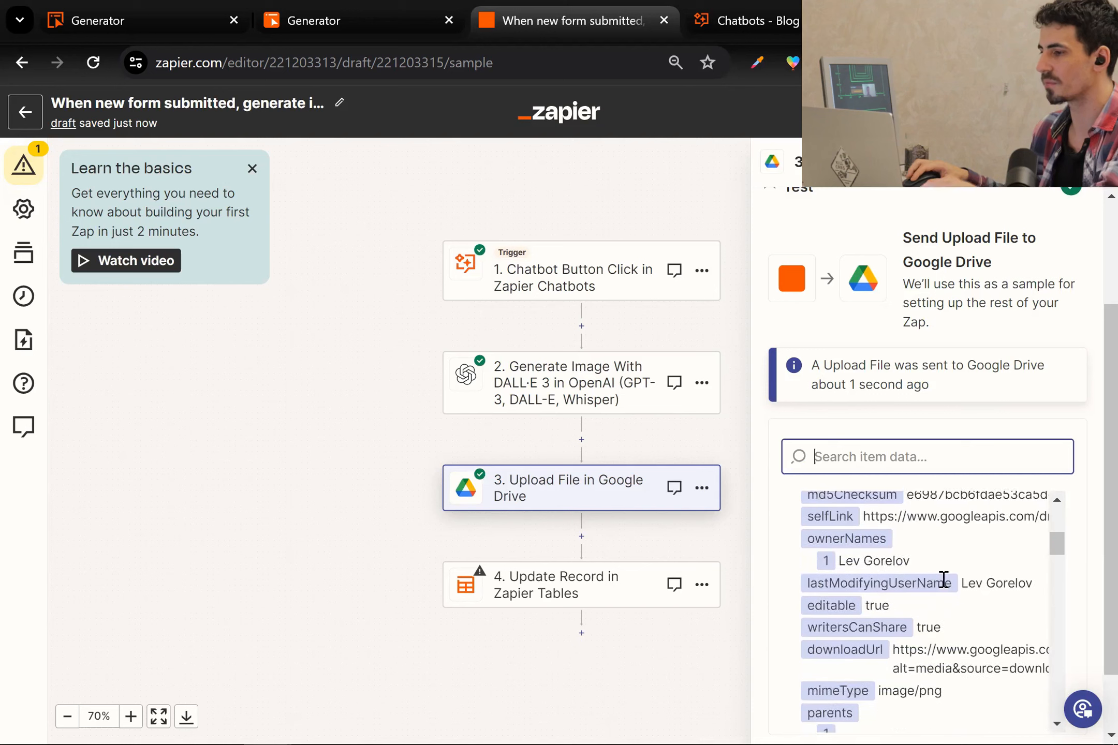
pyautogui.scroll(-2, 974, 616)
pyautogui.scroll(-3, 970, 618)
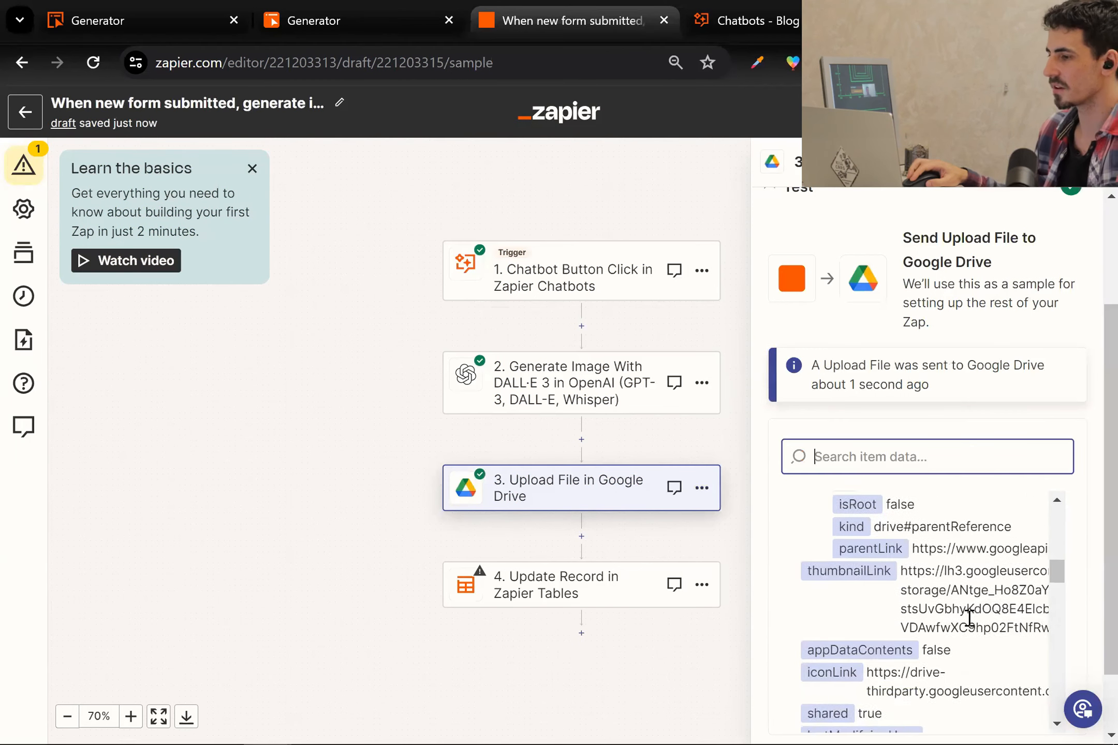
pyautogui.scroll(-3, 969, 618)
pyautogui.scroll(-7, 969, 618)
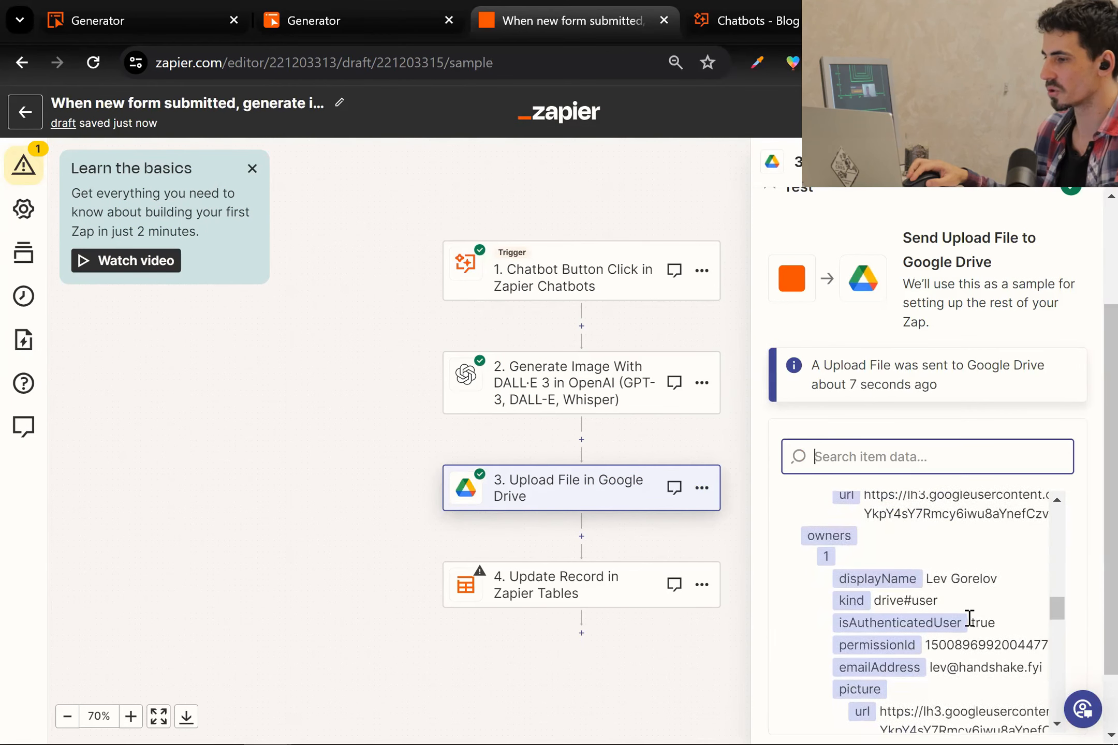
pyautogui.scroll(-2, 914, 452)
pyautogui.click(950, 700)
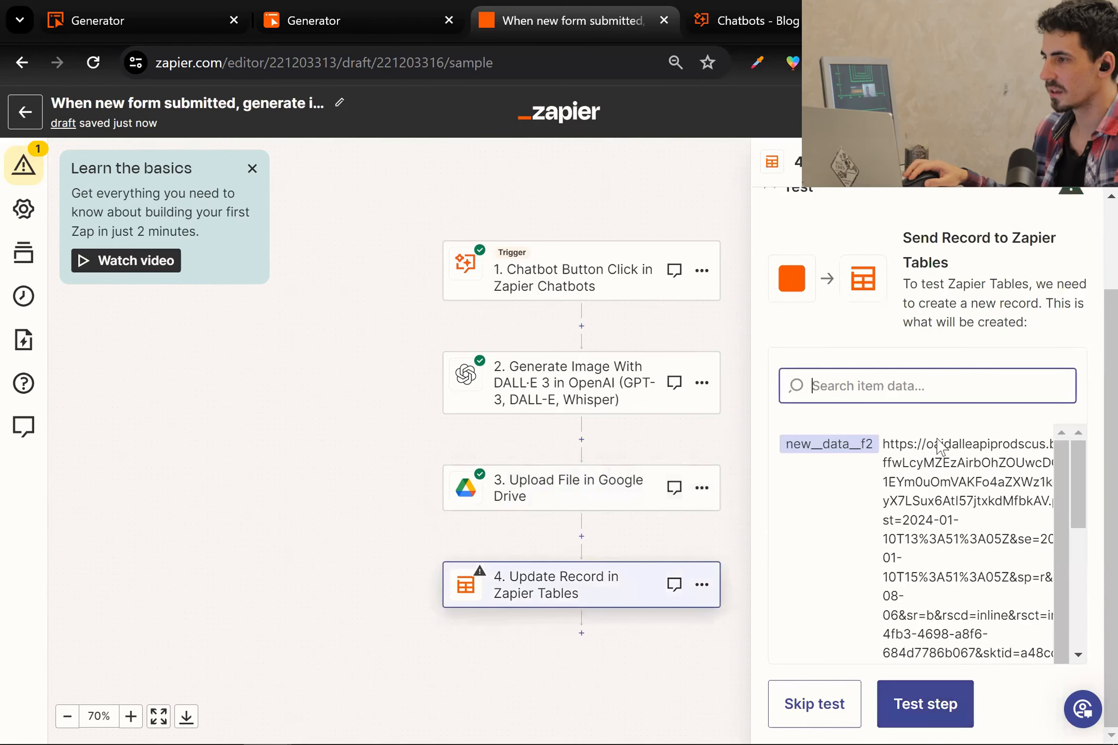
# Step: Change the Zapier Tables step's event to Create Record and open its action fields
pyautogui.scroll(2, 938, 445)
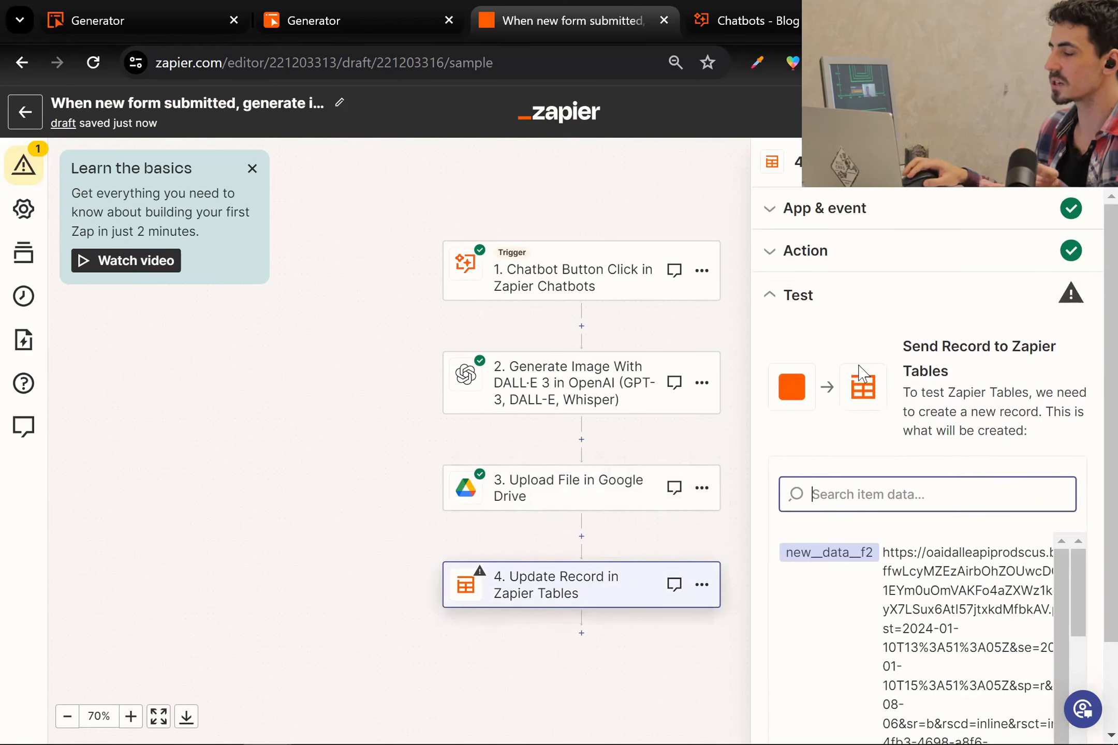
pyautogui.click(848, 230)
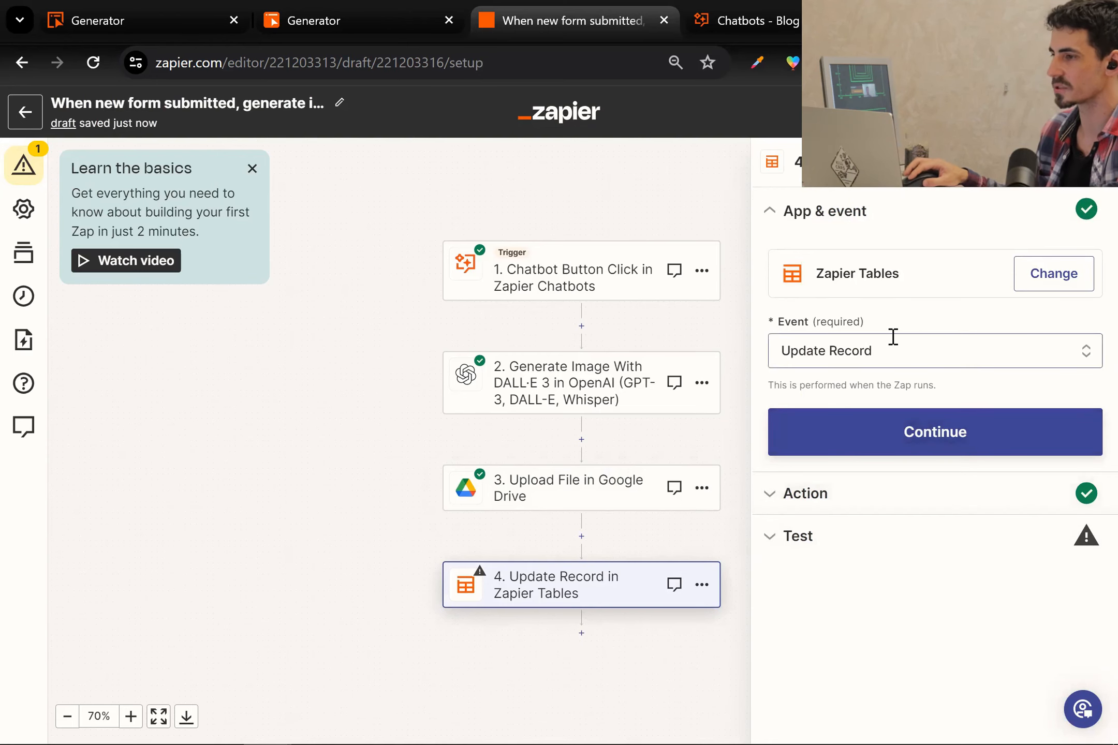
pyautogui.click(895, 352)
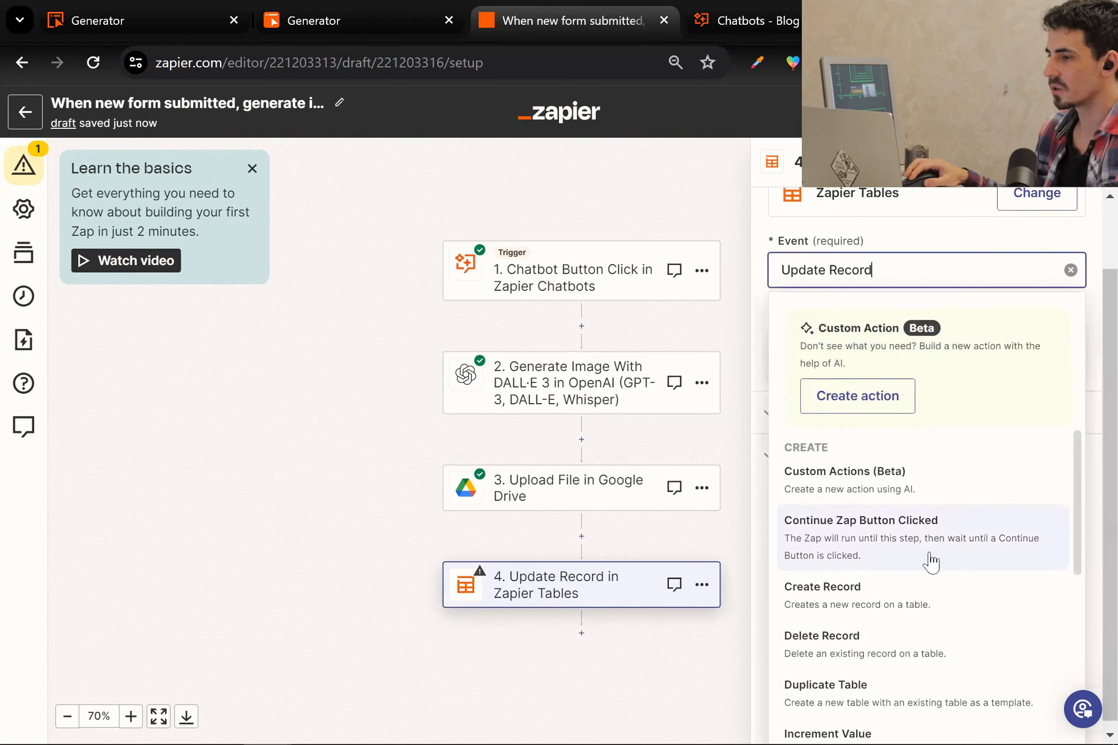
pyautogui.click(895, 598)
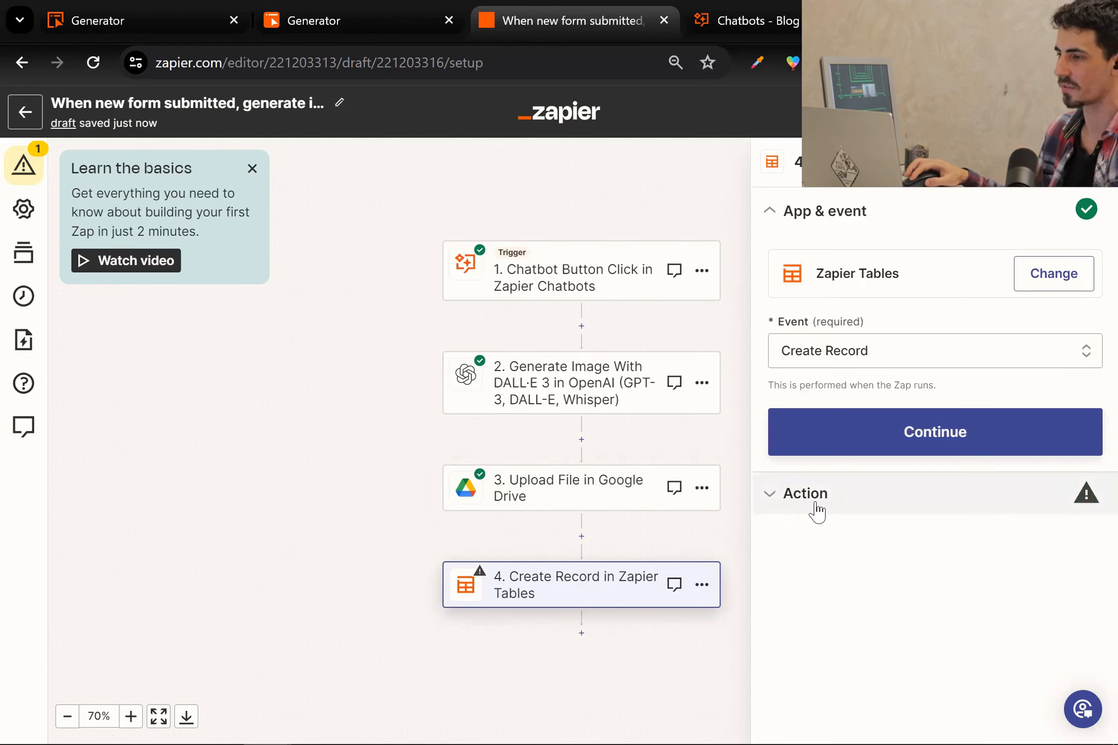
pyautogui.click(817, 510)
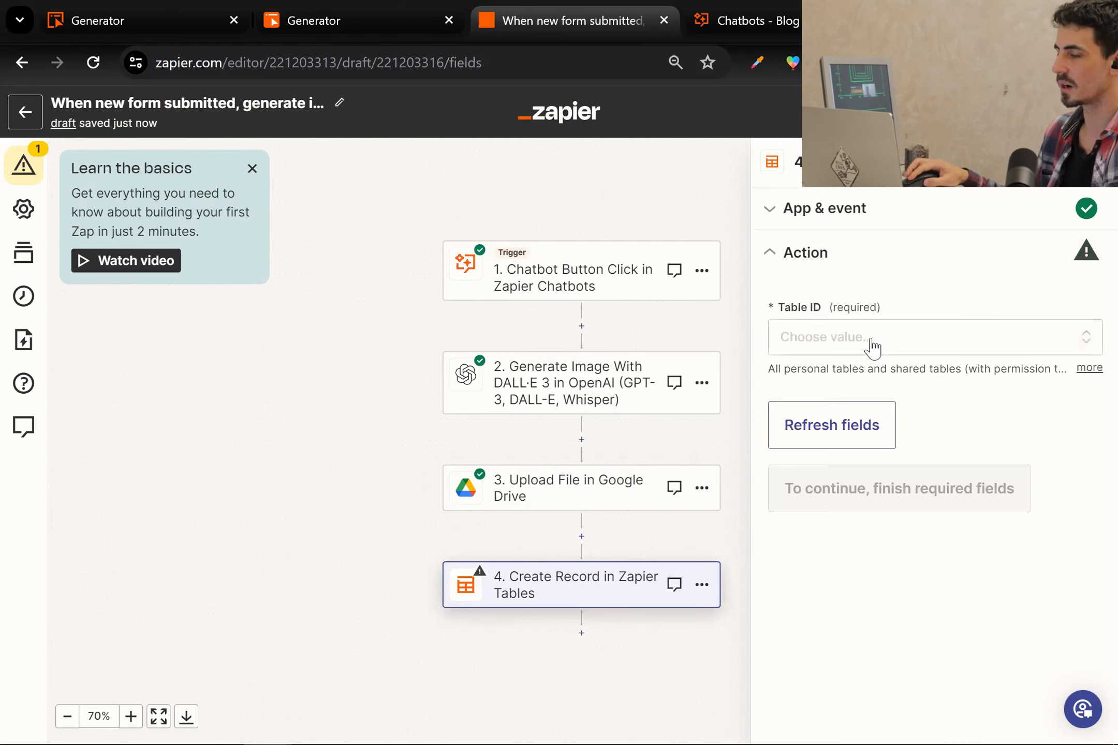
pyautogui.click(873, 348)
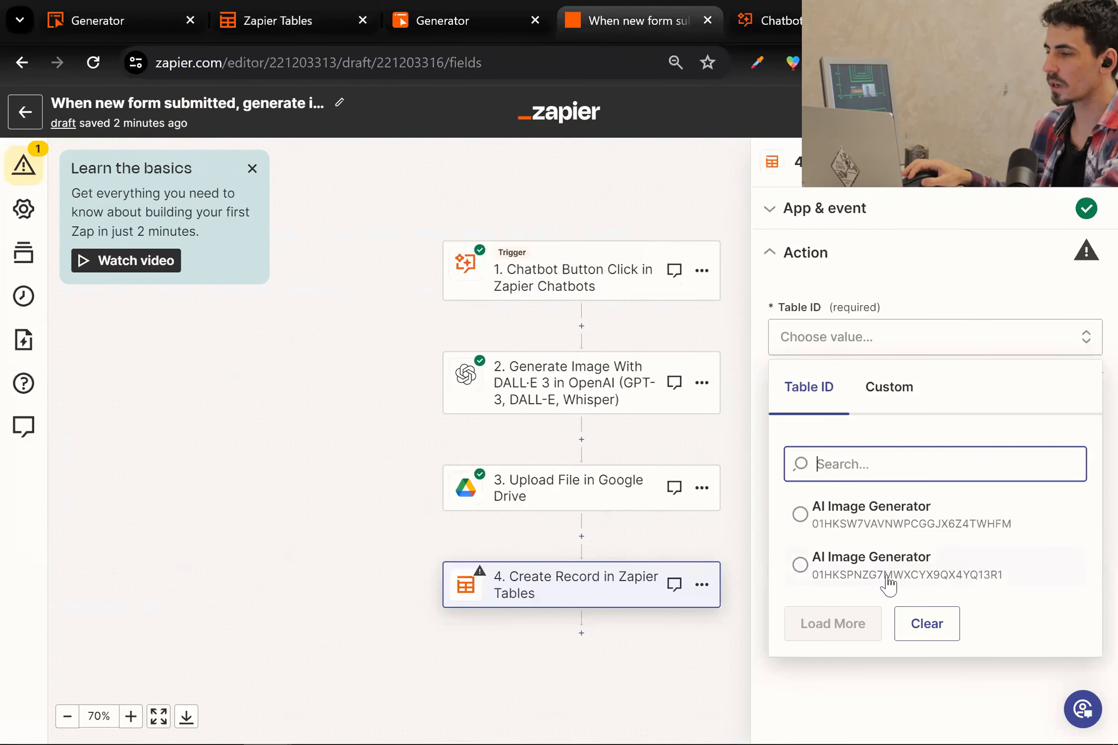
pyautogui.click(891, 572)
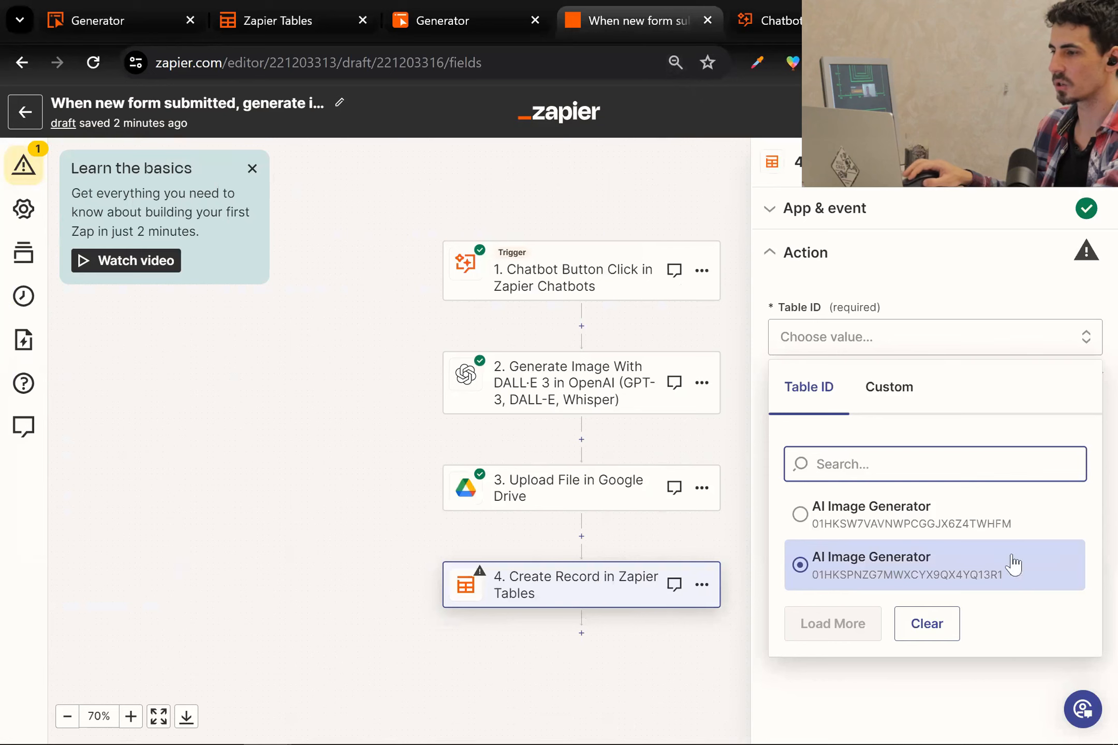
pyautogui.click(912, 514)
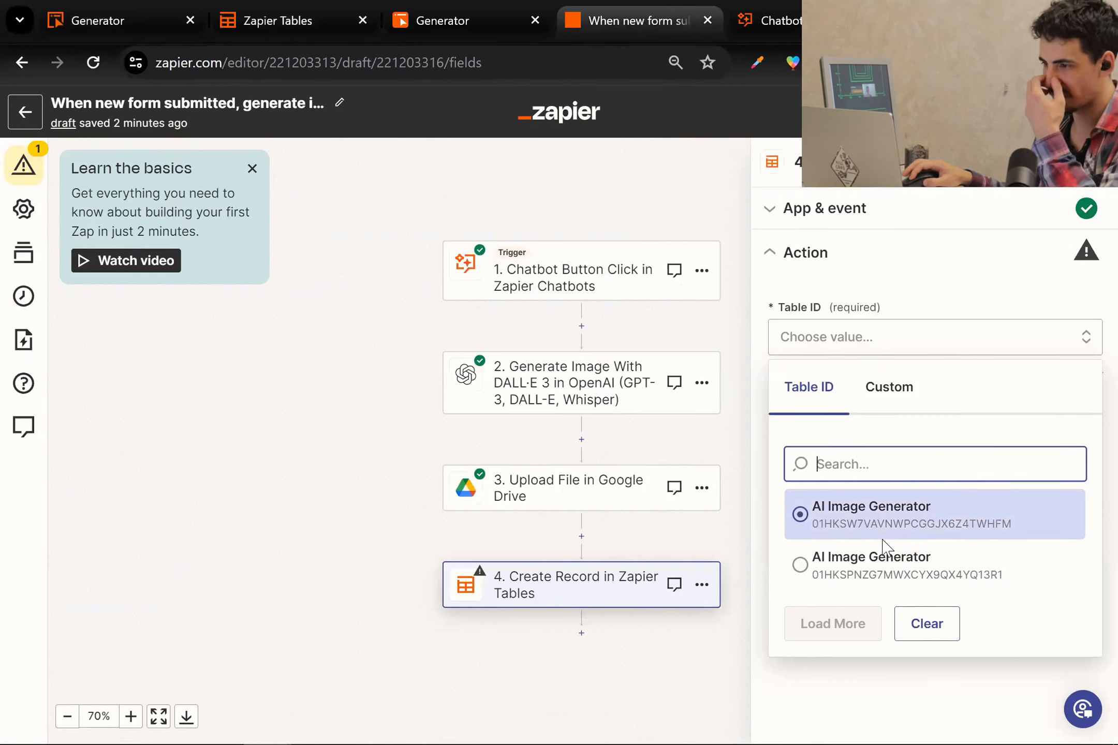
# Step: Open zapier.com in a new browser tab and go to the list of tables
pyautogui.hotkey('ctrl', 't')
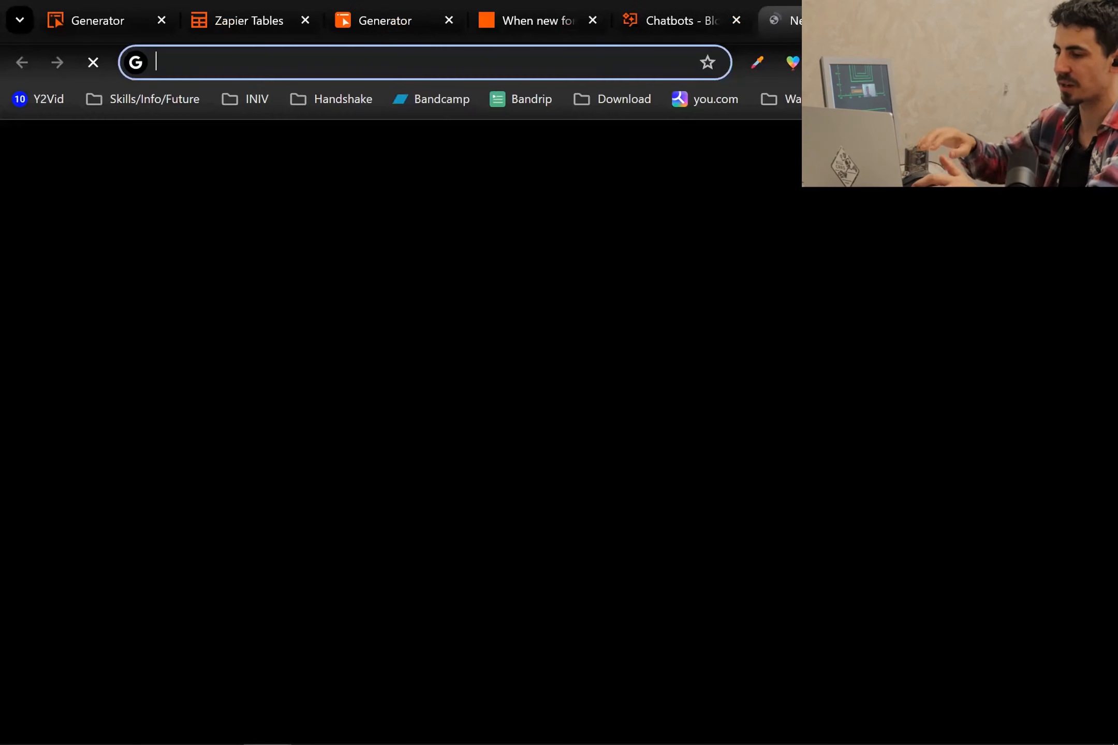
pyautogui.write('zapier.com')
pyautogui.press('Return')
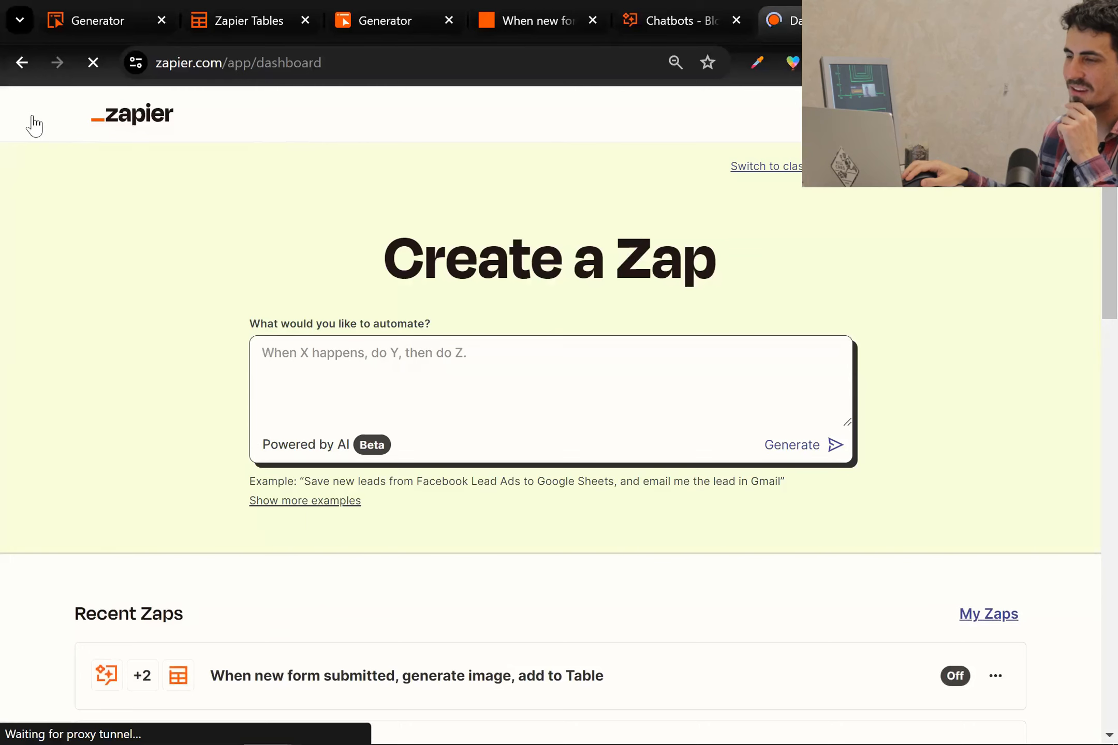
pyautogui.click(29, 116)
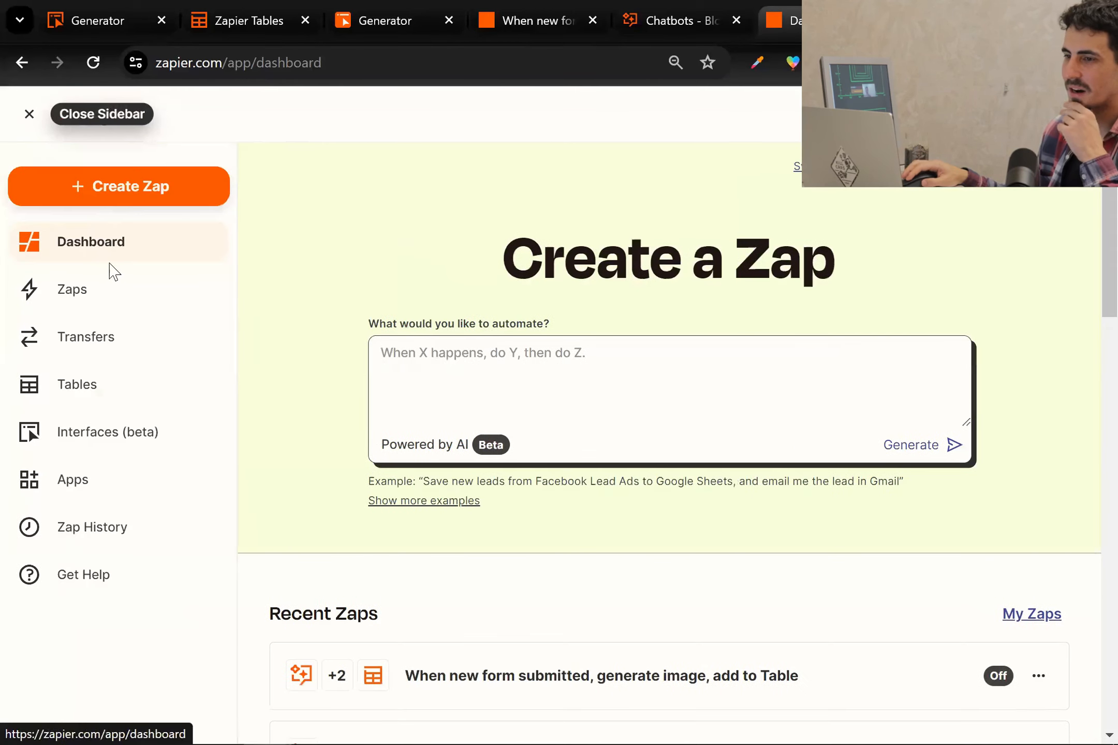
pyautogui.click(102, 397)
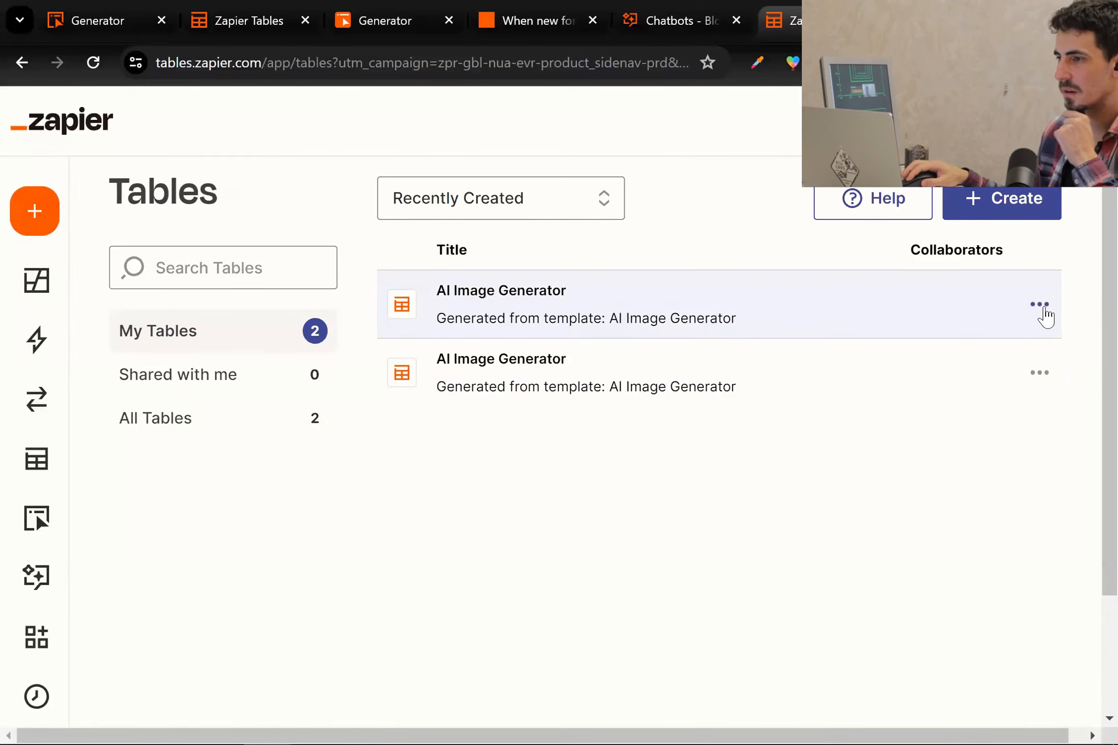
# Step: Rename the most recently created AI Image Generator table as Blog post generator and save it
pyautogui.click(1040, 306)
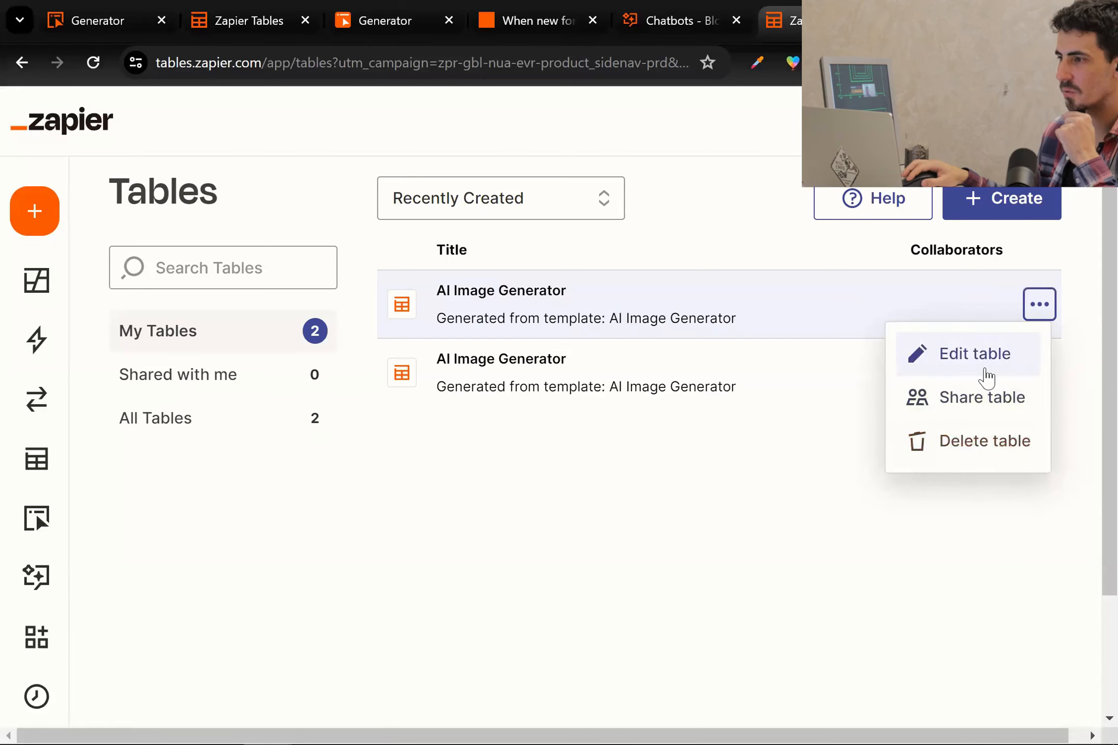
pyautogui.click(986, 376)
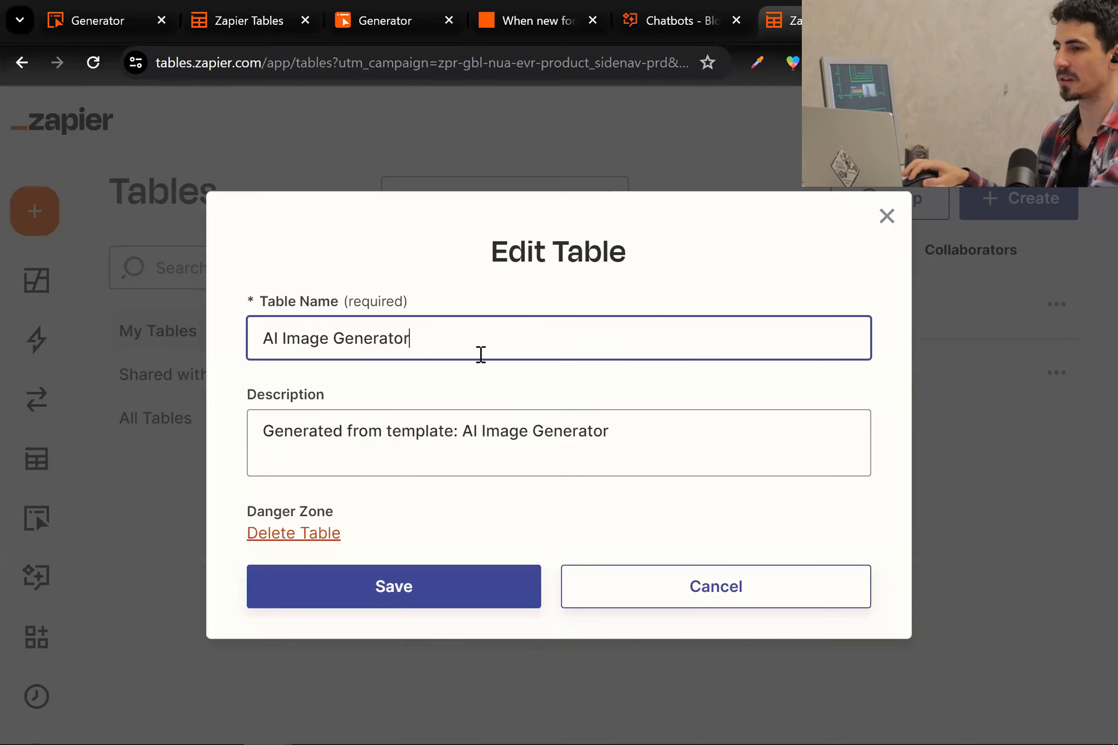
pyautogui.doubleClick(480, 352)
pyautogui.hotkey('ctrl', 'a')
pyautogui.write('Blog post')
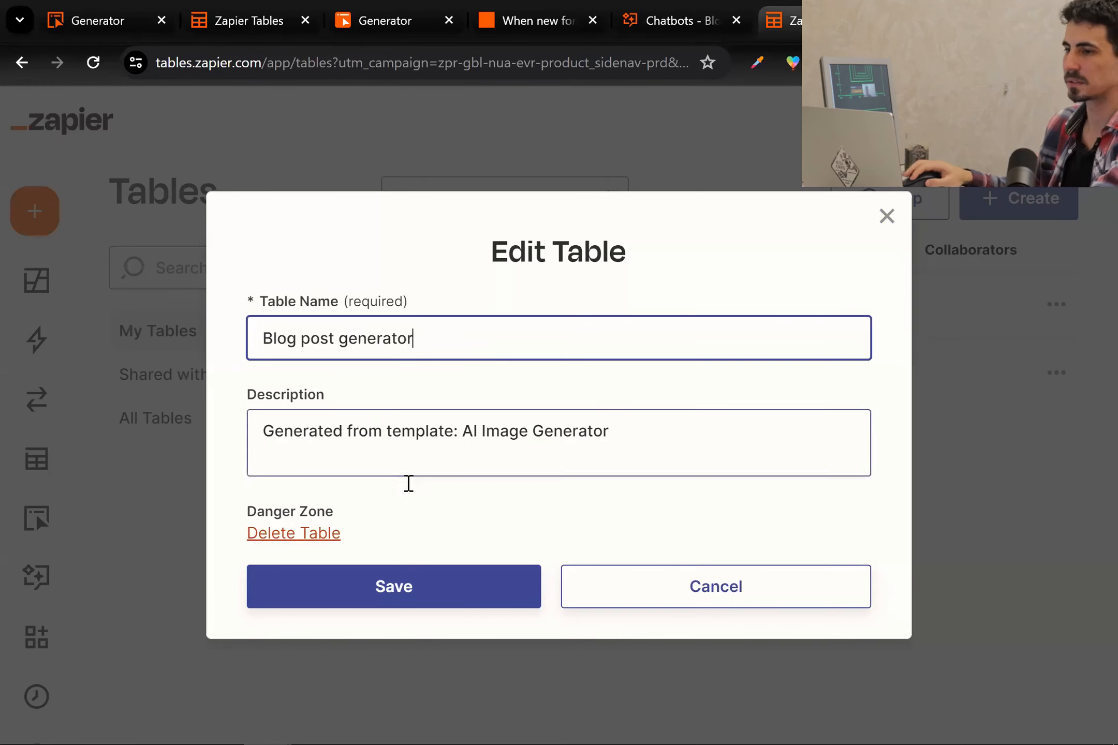
pyautogui.click(393, 601)
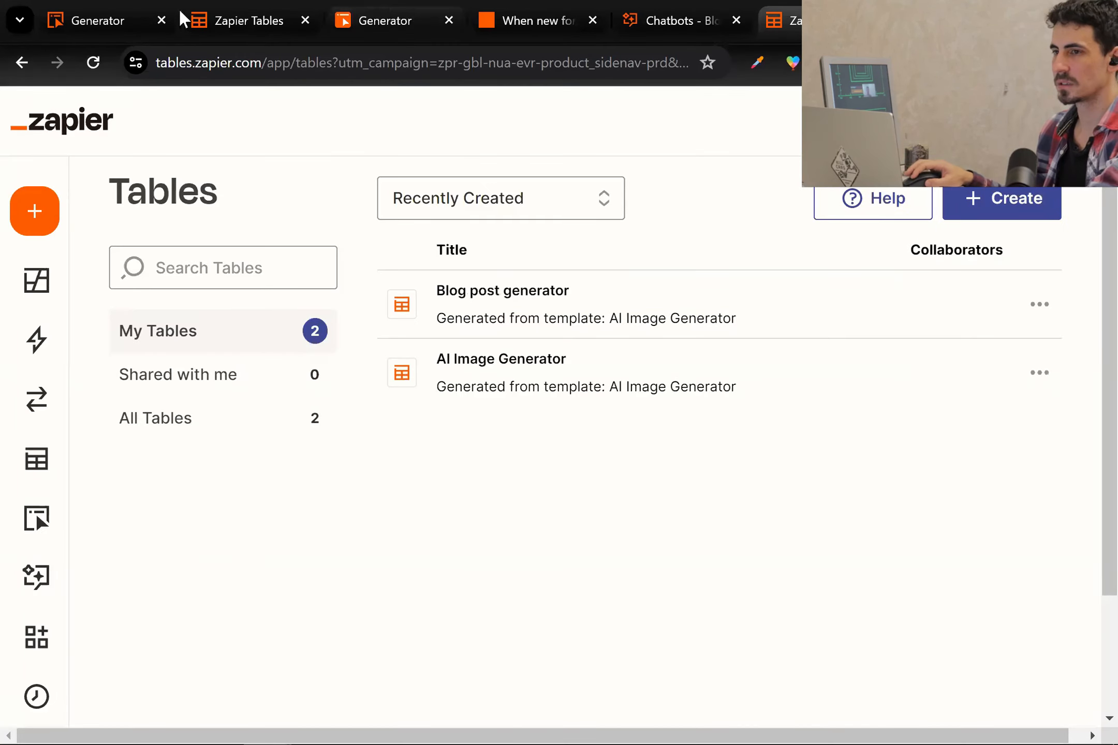
# Step: Check in the interface editor which table the Generated Images listing uses as its data source
pyautogui.click(127, 13)
pyautogui.click(800, 302)
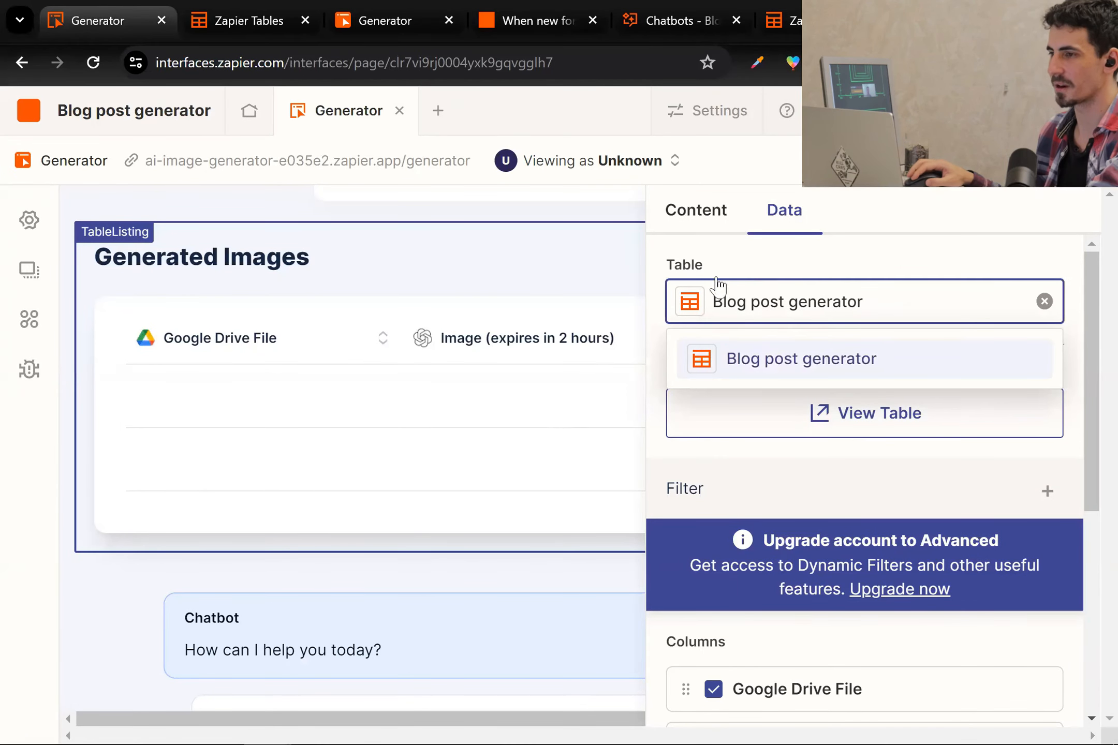
pyautogui.click(642, 9)
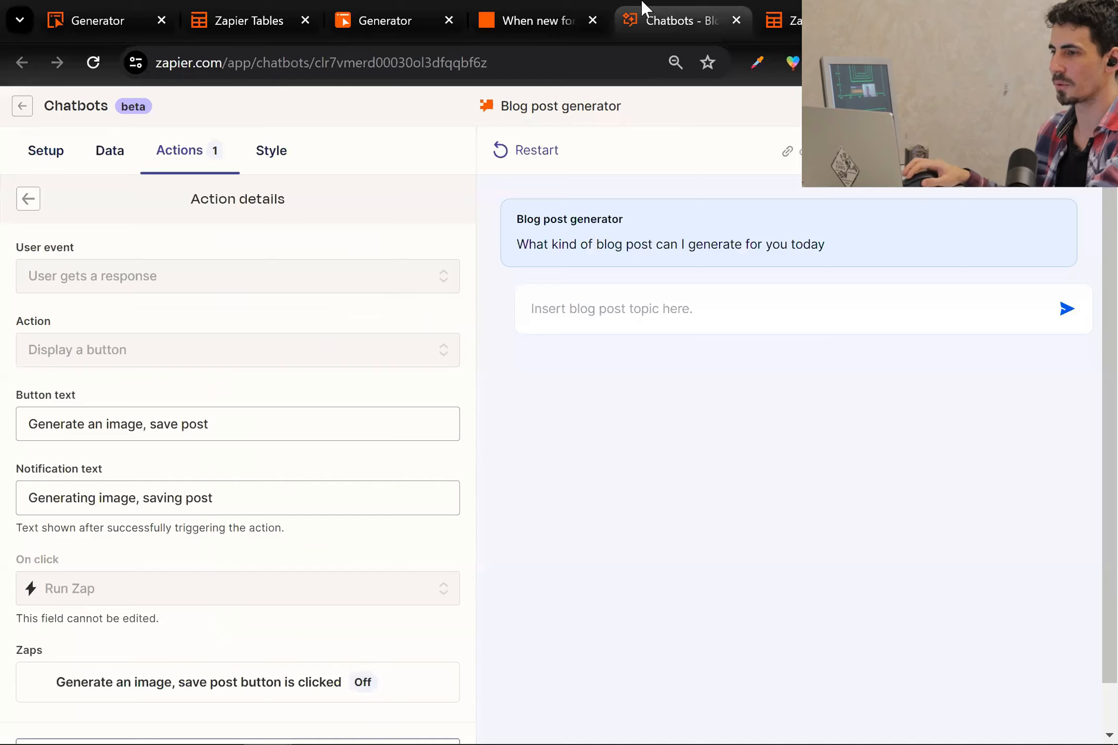
pyautogui.click(269, 18)
pyautogui.click(394, 16)
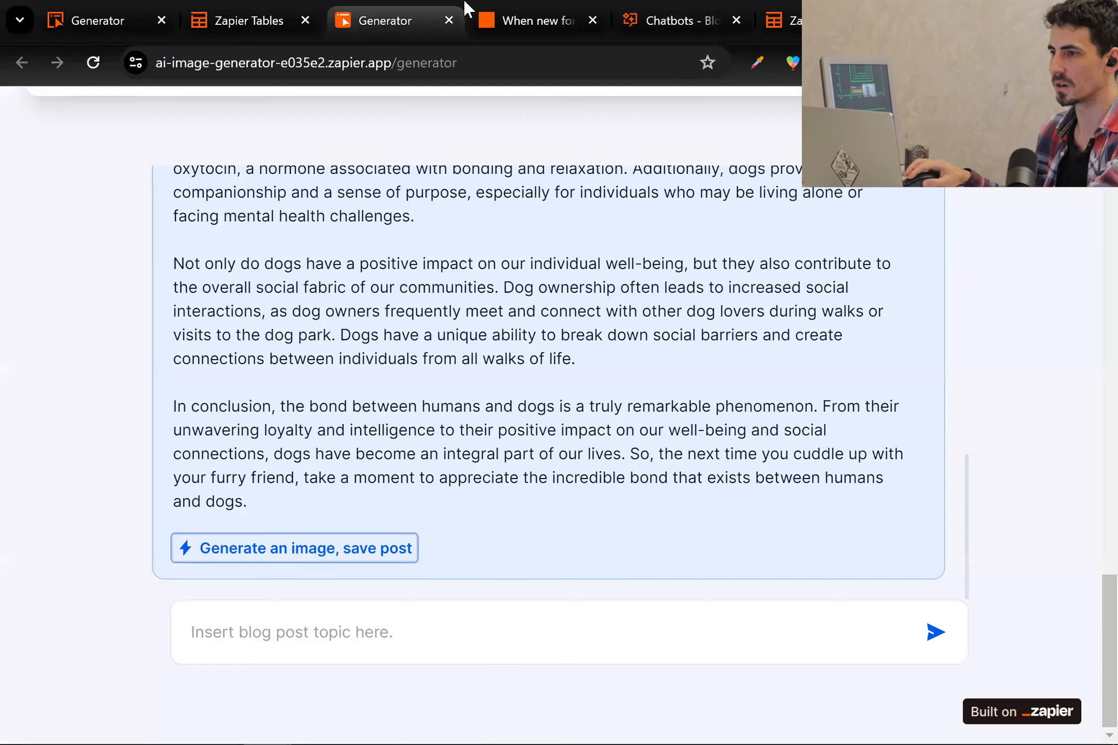
# Step: Return to the Zap editor, reload it, and choose Blog post generator as the Create Record step's Table ID
pyautogui.click(515, 11)
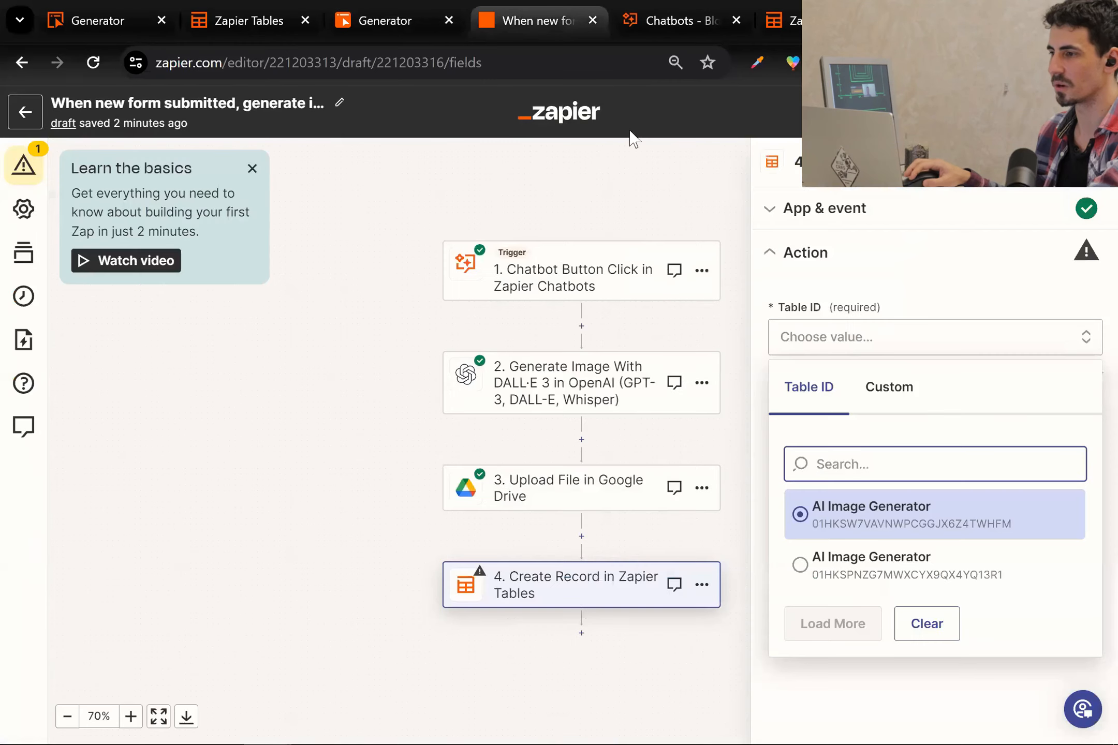
pyautogui.click(875, 580)
pyautogui.click(829, 348)
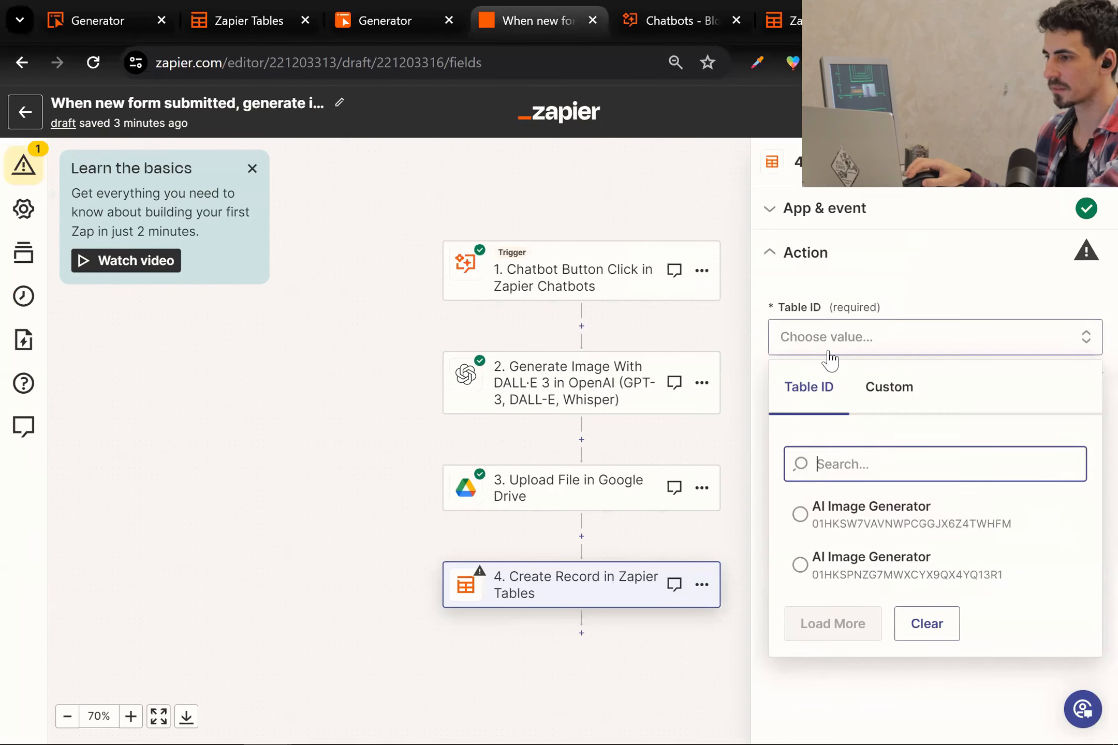
pyautogui.click(308, 334)
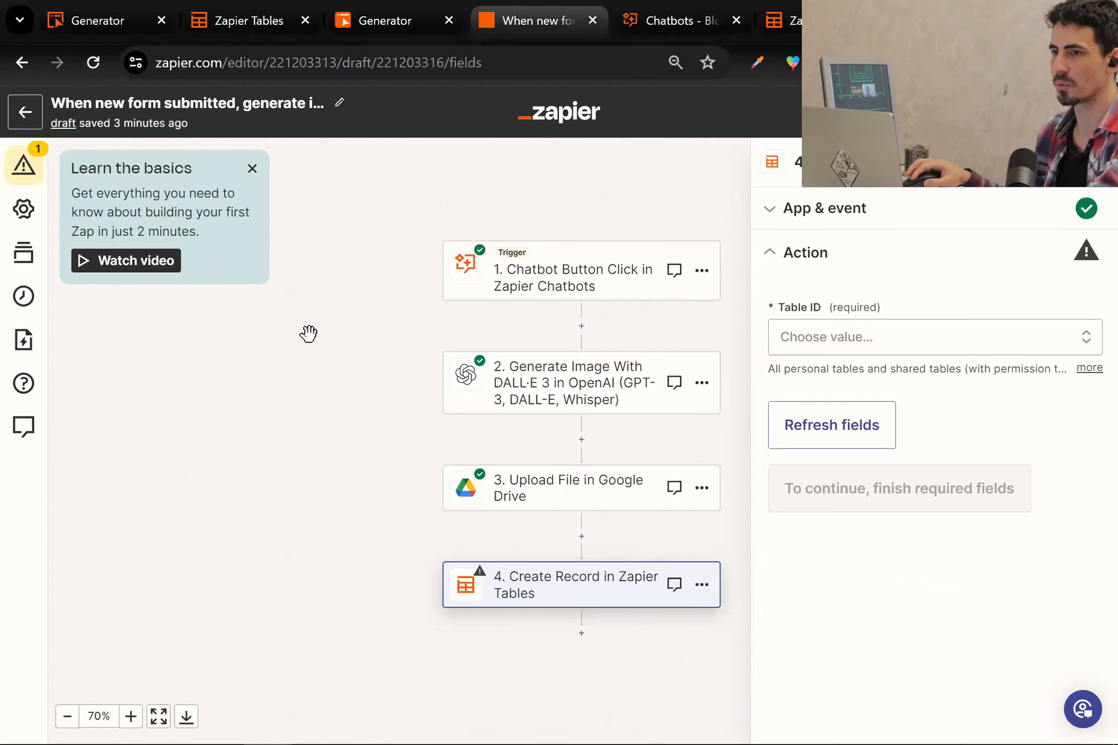
pyautogui.click(93, 63)
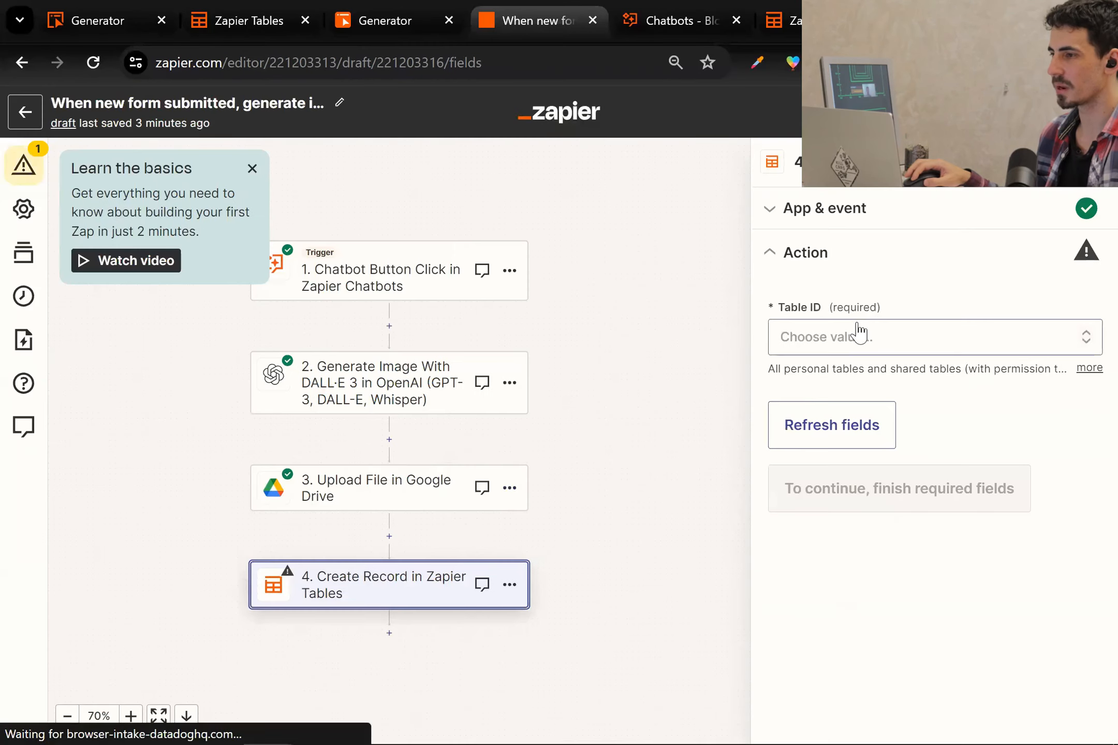
pyautogui.click(856, 327)
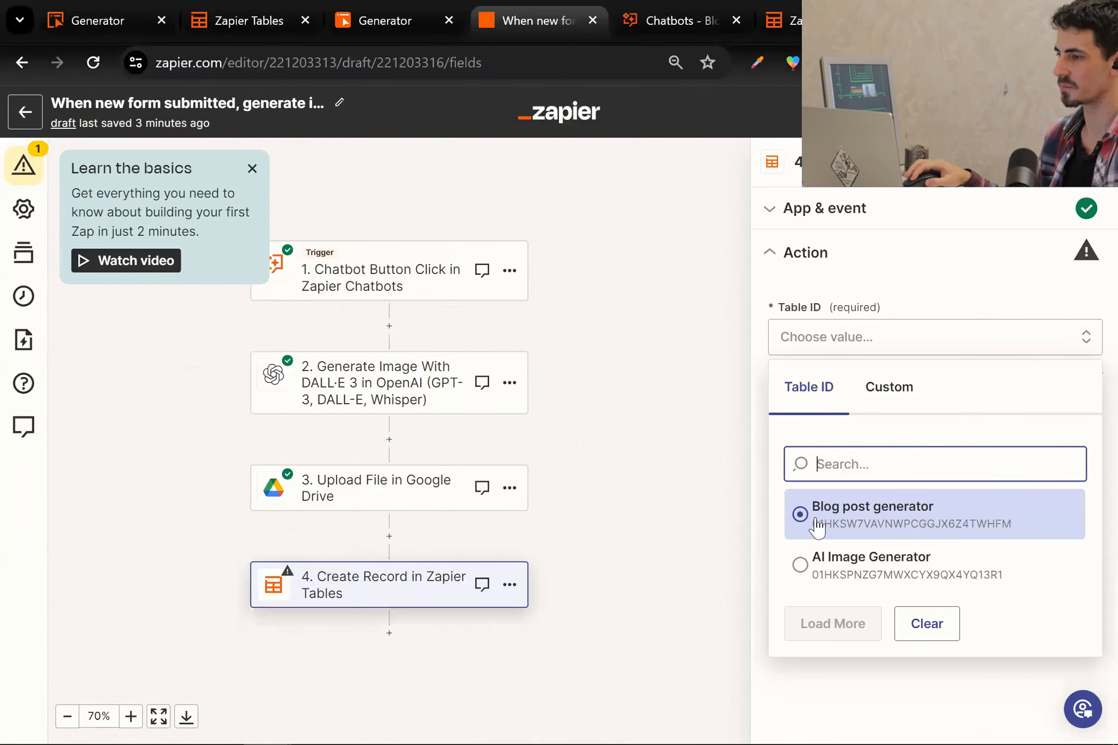
pyautogui.click(817, 524)
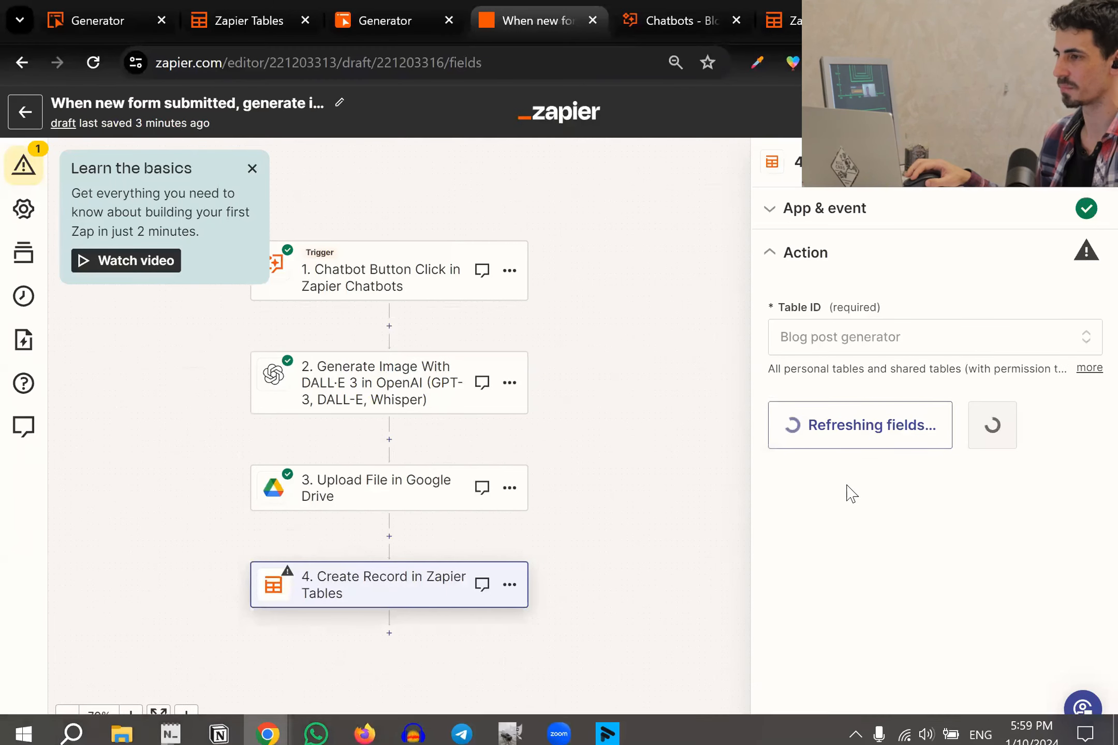
# Step: Map the Create Record step's Describe your image field to the Values Prompt from the Chatbot Button Click trigger
pyautogui.scroll(-2, 872, 445)
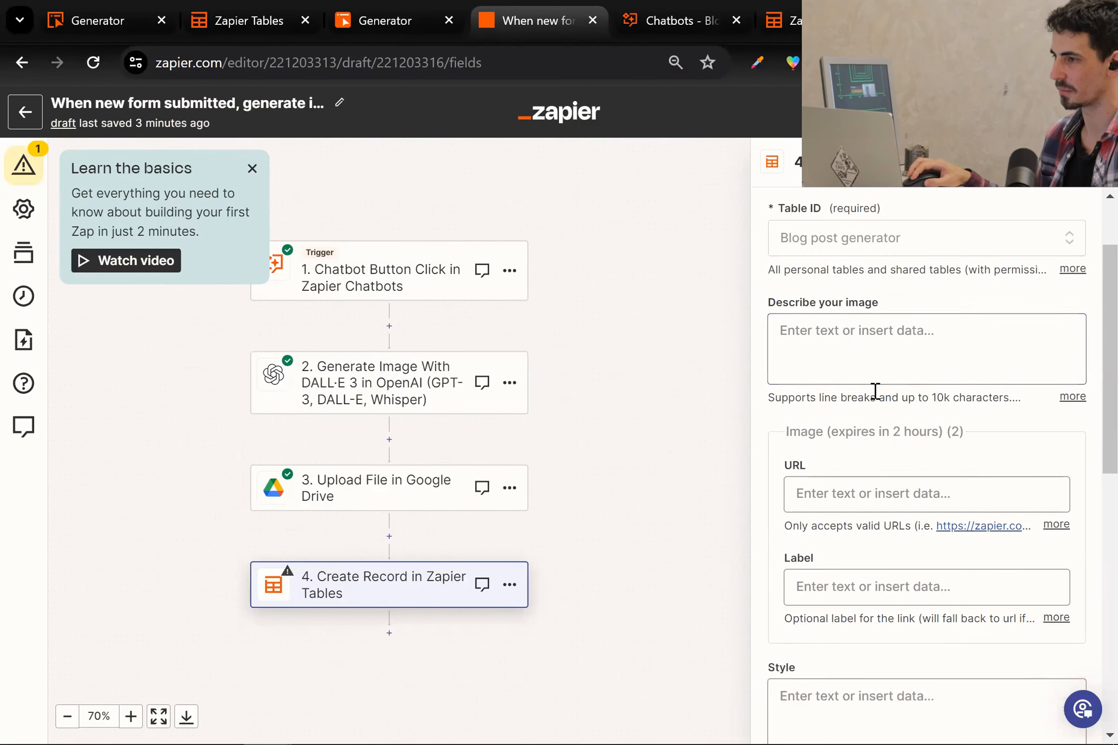
pyautogui.click(871, 346)
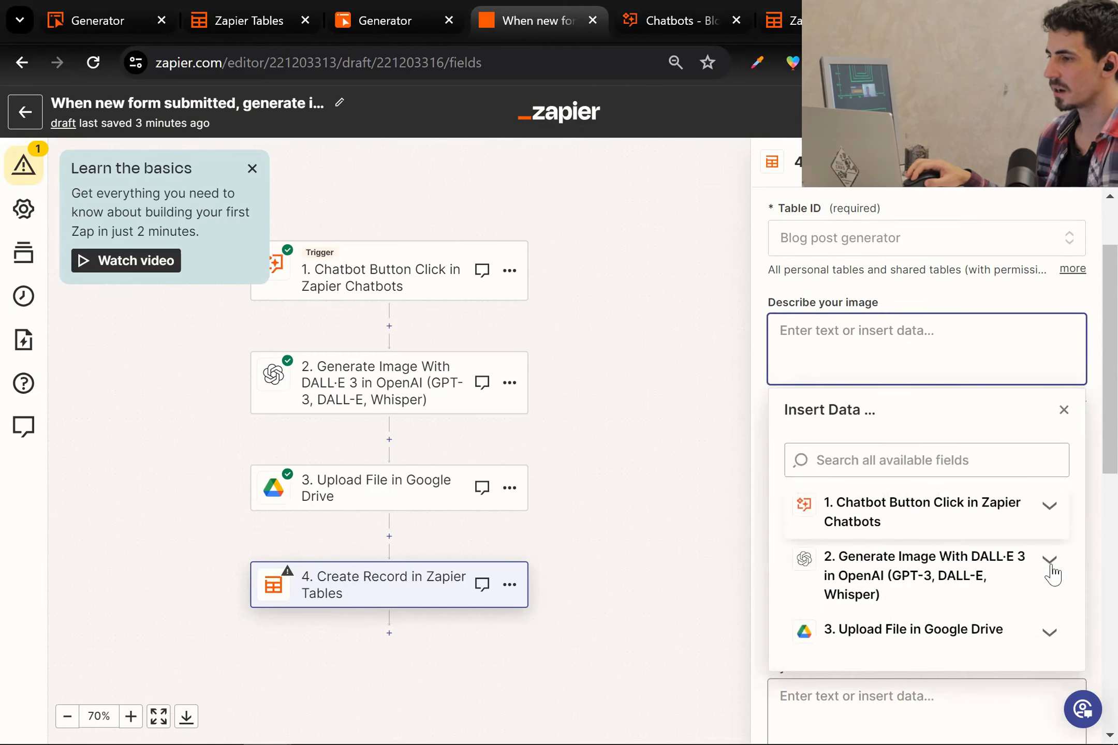
pyautogui.click(1049, 507)
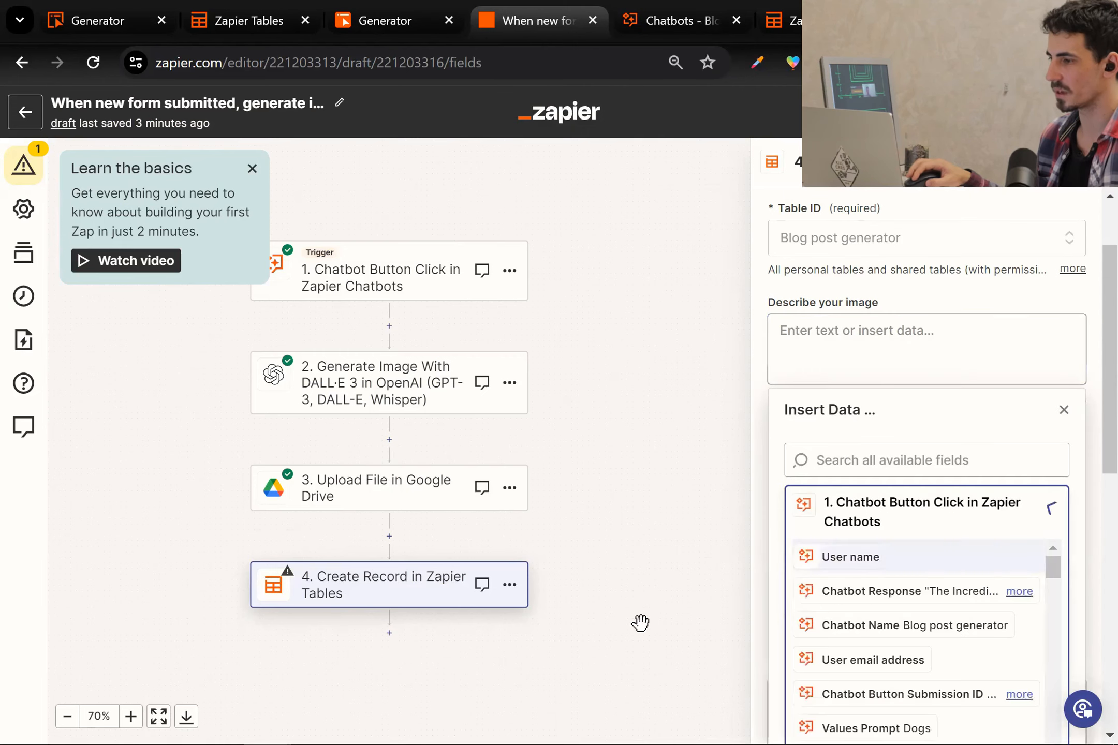
pyautogui.scroll(-2, 917, 662)
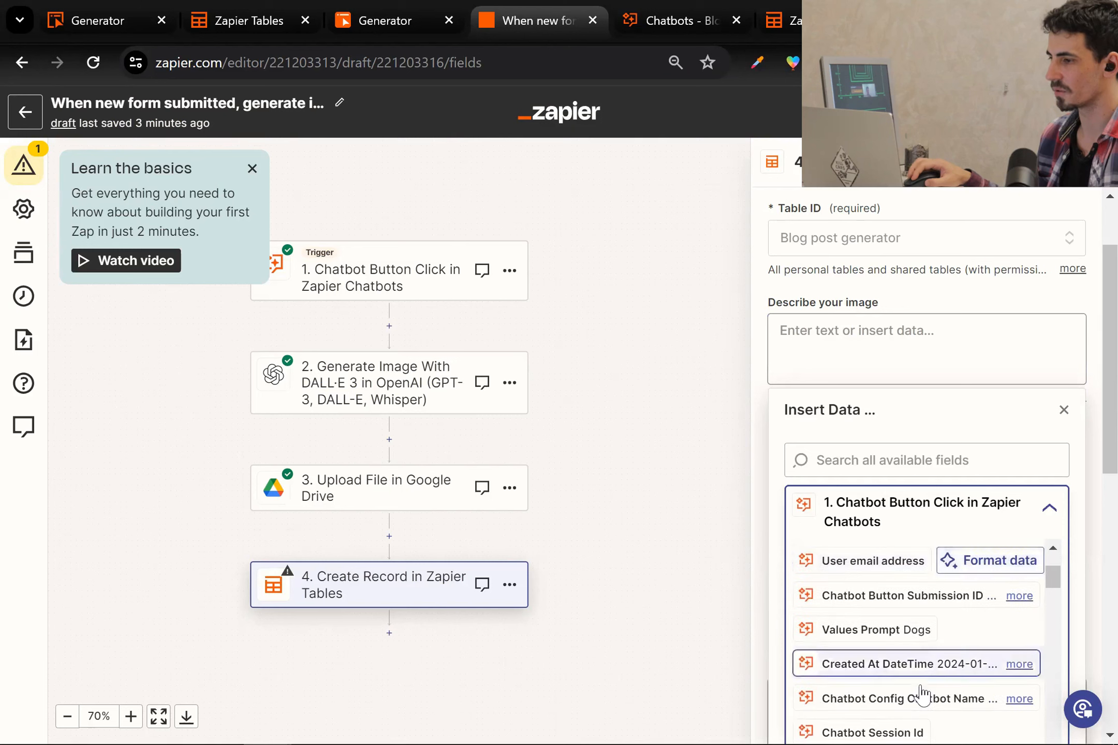
pyautogui.click(901, 639)
pyautogui.click(886, 311)
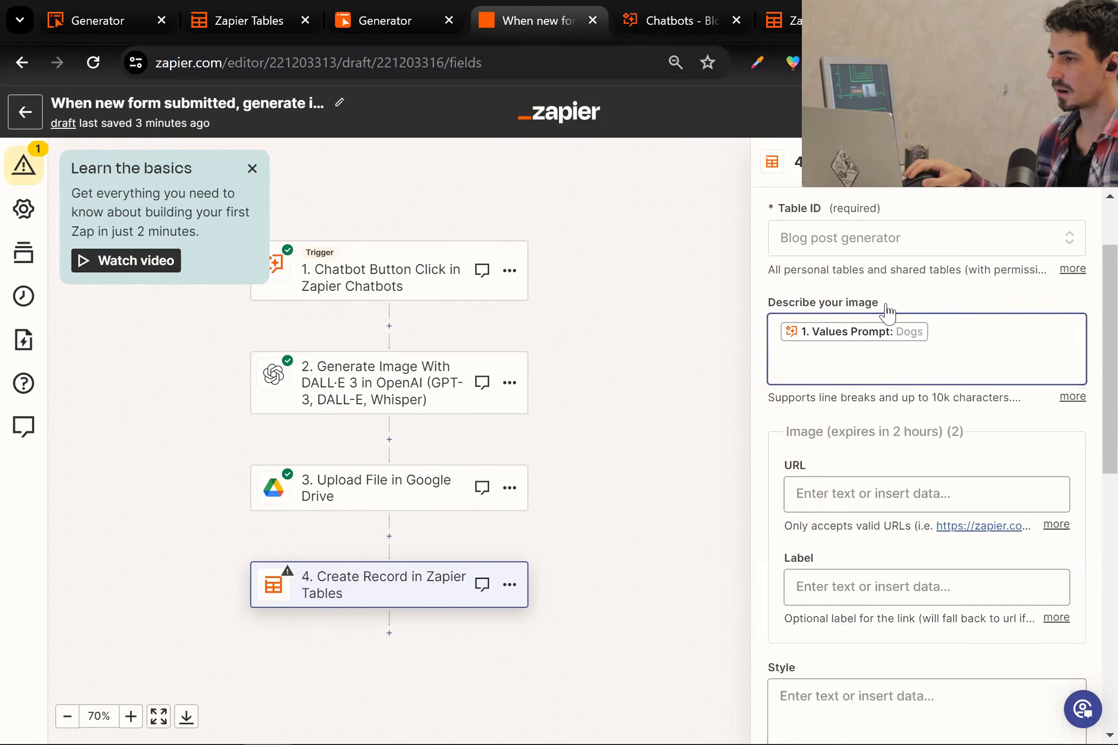
# Step: Map the Blog post field to the trigger's Chatbot Response and save the Create Record action's settings
pyautogui.scroll(-3, 900, 395)
pyautogui.scroll(-8, 901, 396)
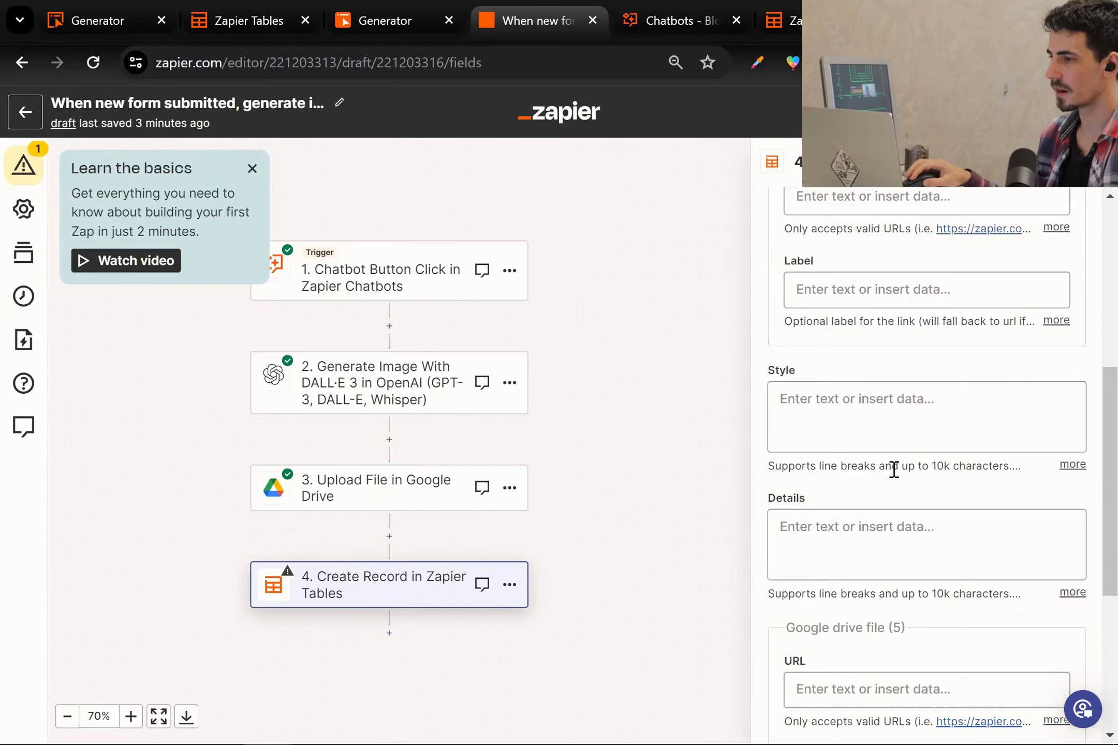
pyautogui.click(849, 580)
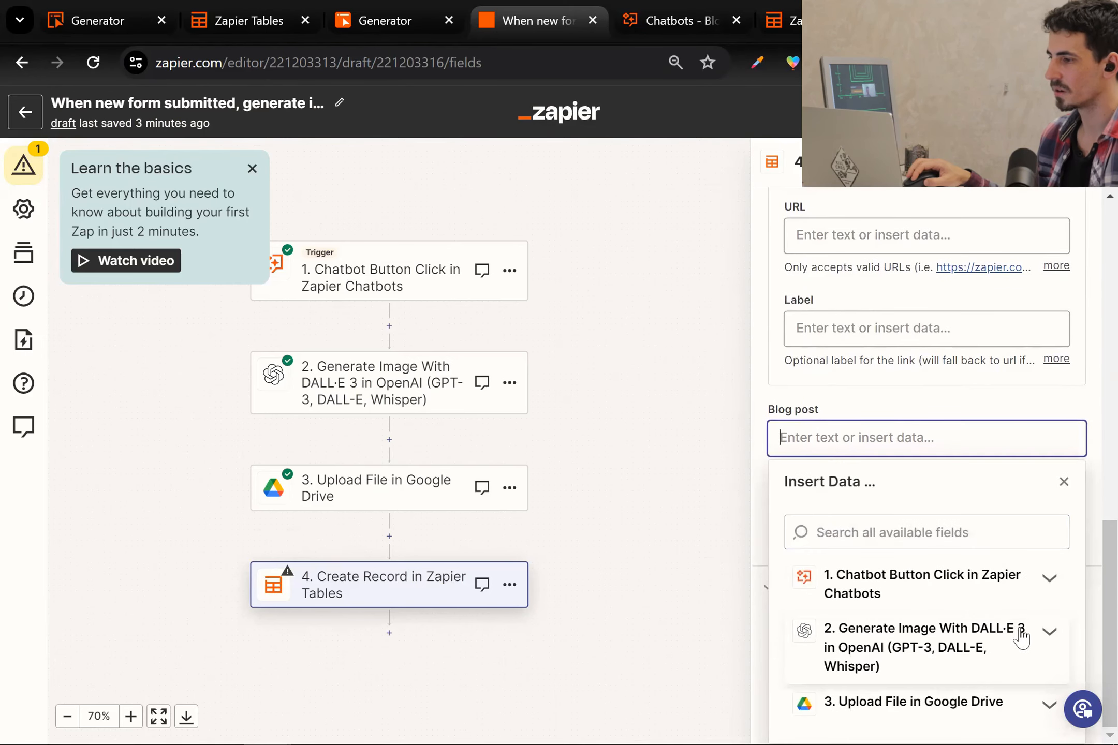
pyautogui.click(1045, 586)
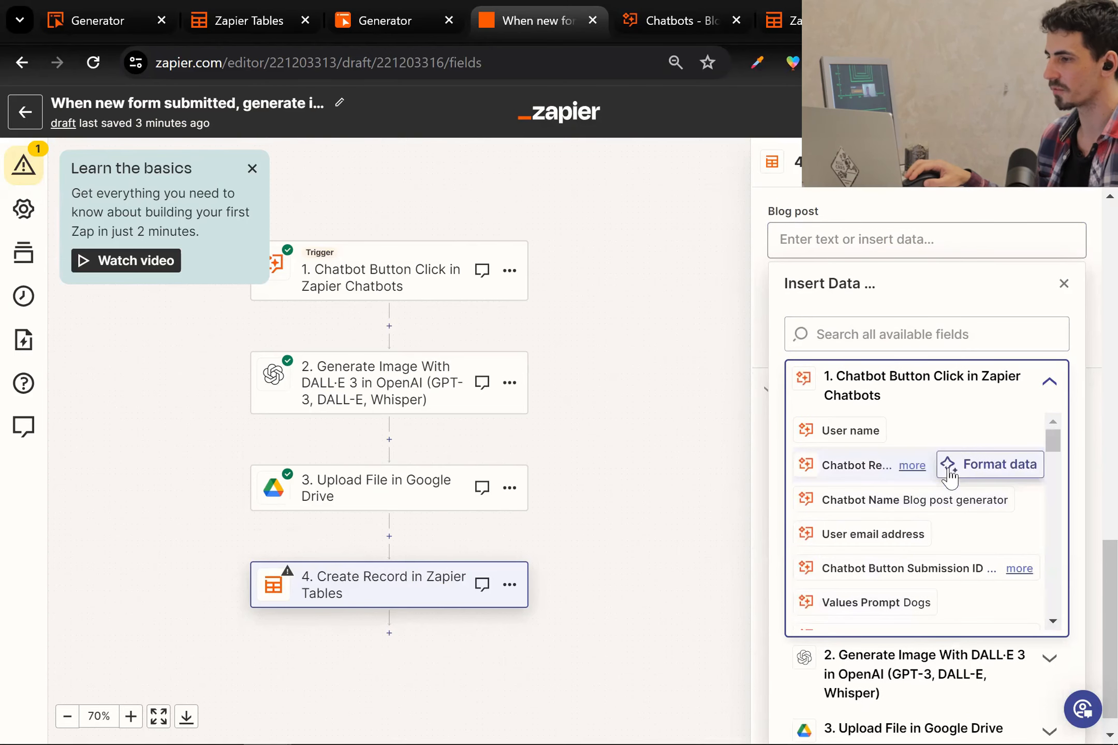
pyautogui.scroll(-2, 950, 477)
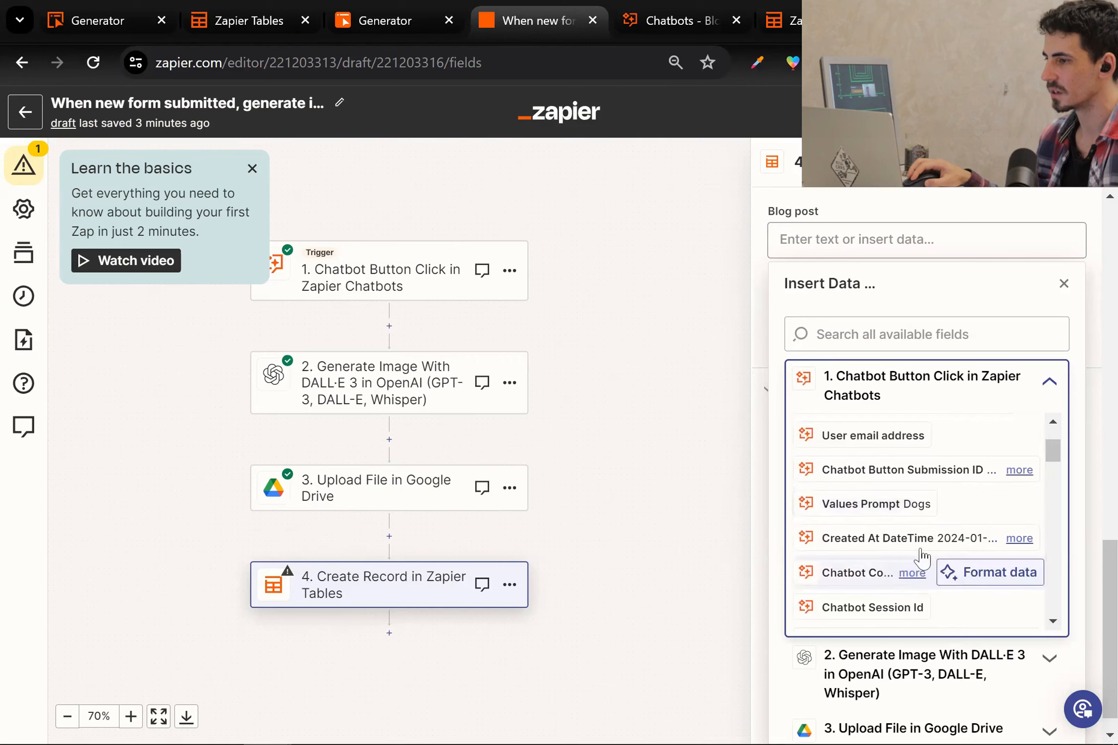
pyautogui.scroll(-2, 880, 544)
pyautogui.scroll(-5, 914, 482)
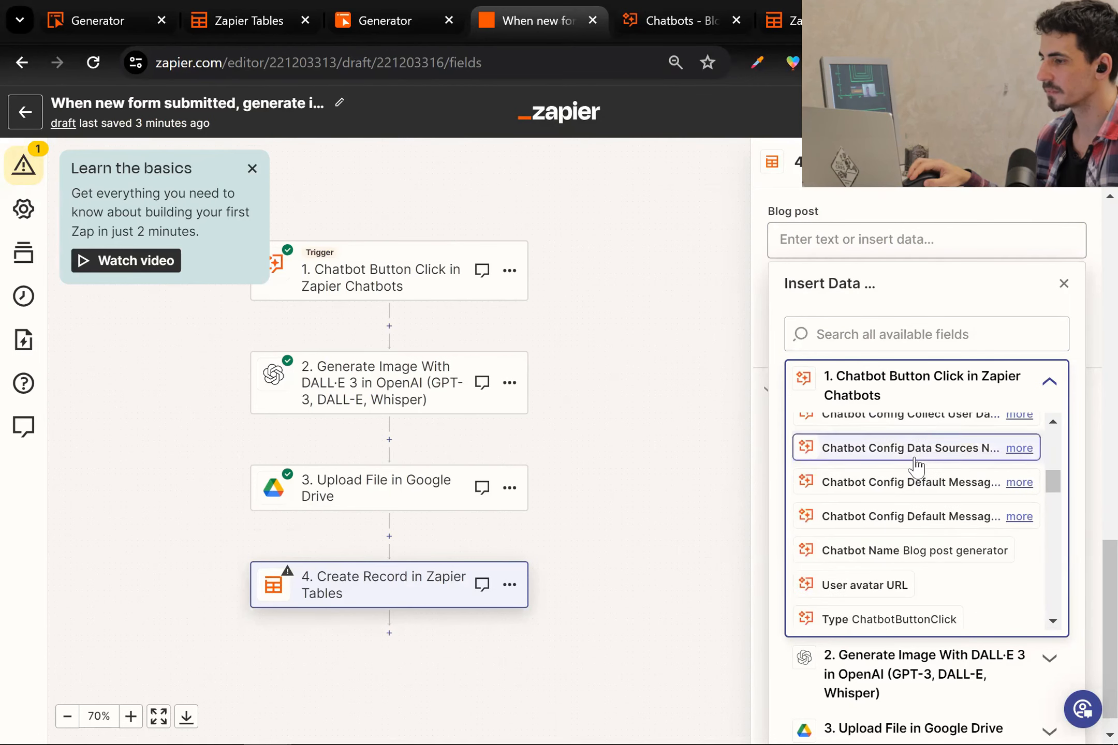
pyautogui.scroll(7, 915, 466)
pyautogui.scroll(-3, 922, 505)
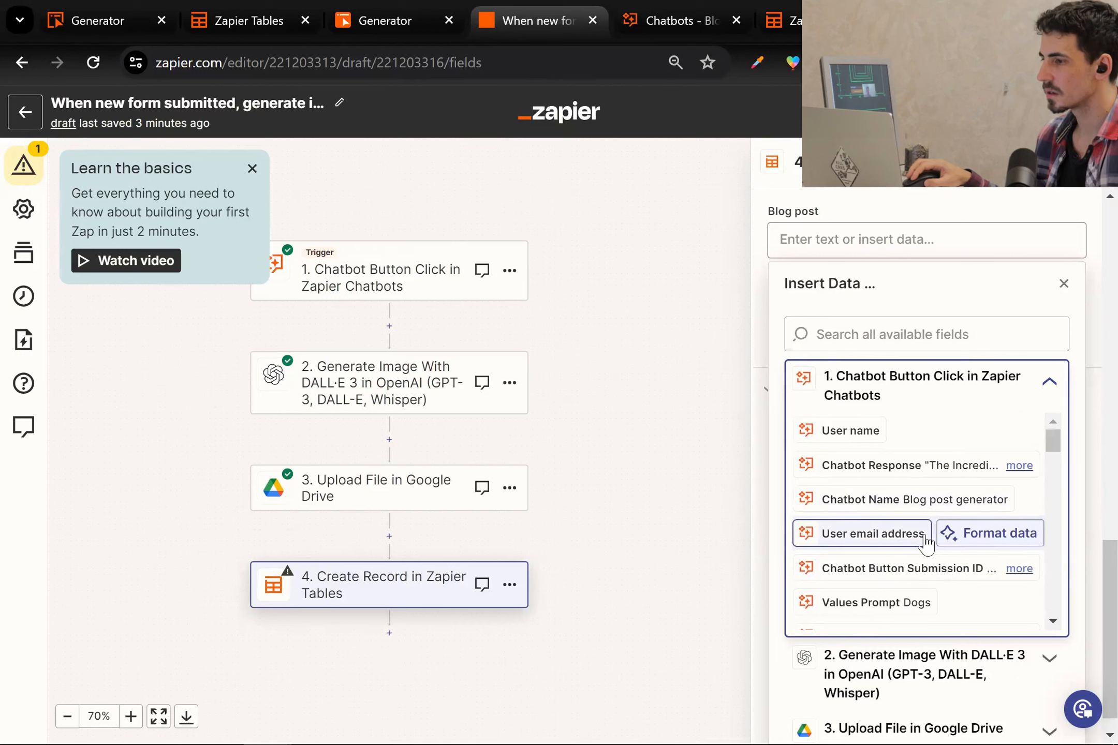
pyautogui.click(858, 464)
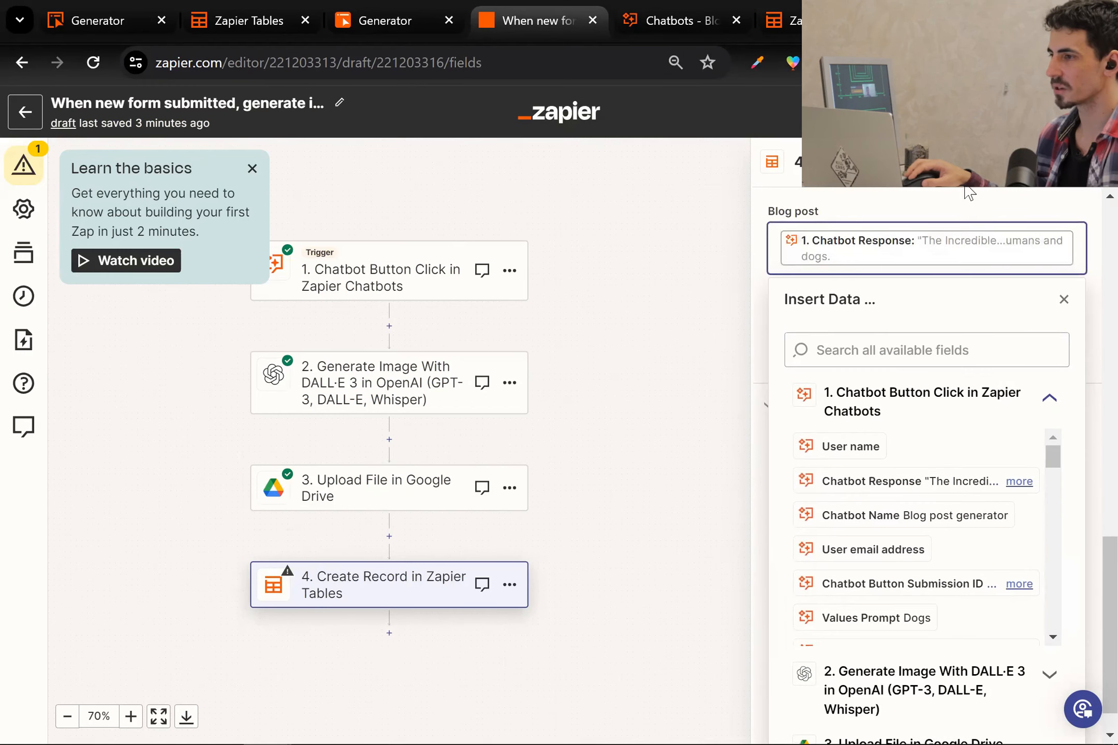
pyautogui.scroll(4, 920, 343)
pyautogui.click(905, 415)
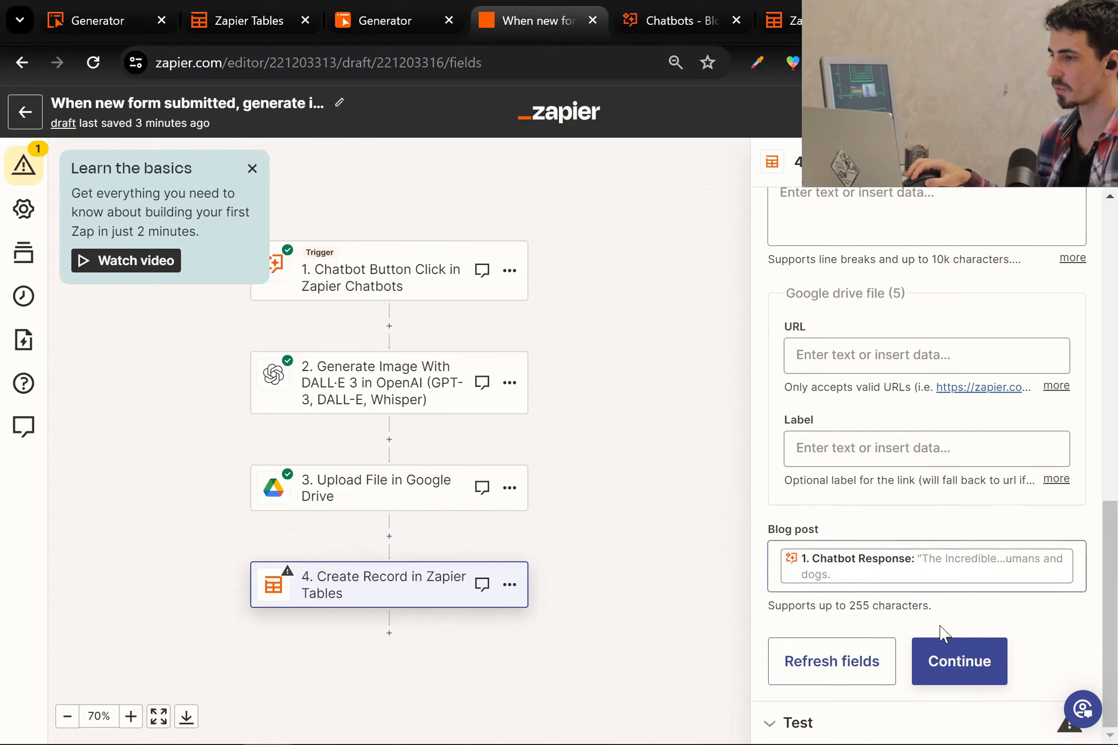
pyautogui.click(944, 642)
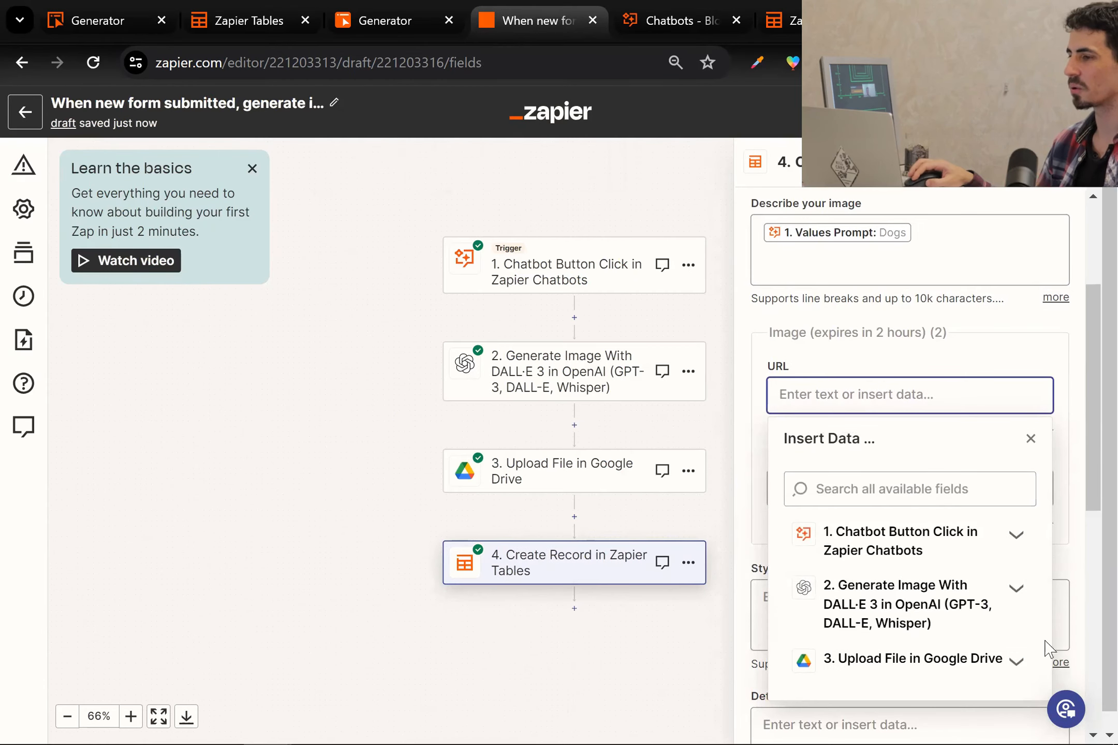
pyautogui.click(1016, 590)
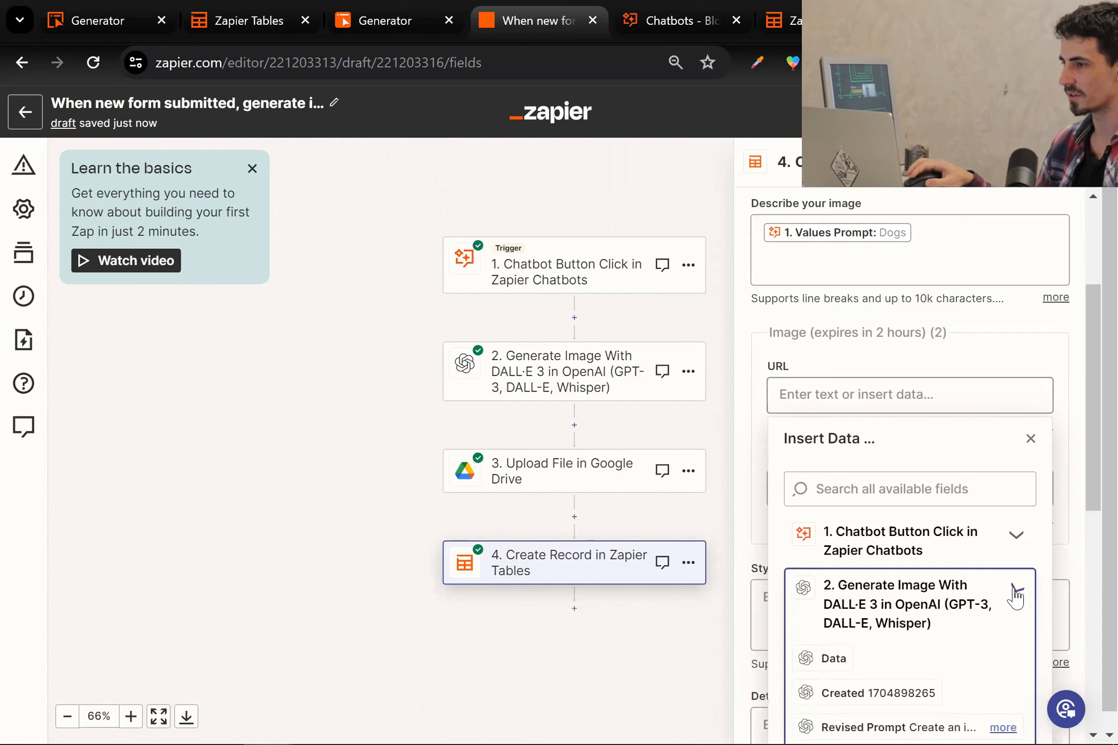
pyautogui.scroll(3, 880, 569)
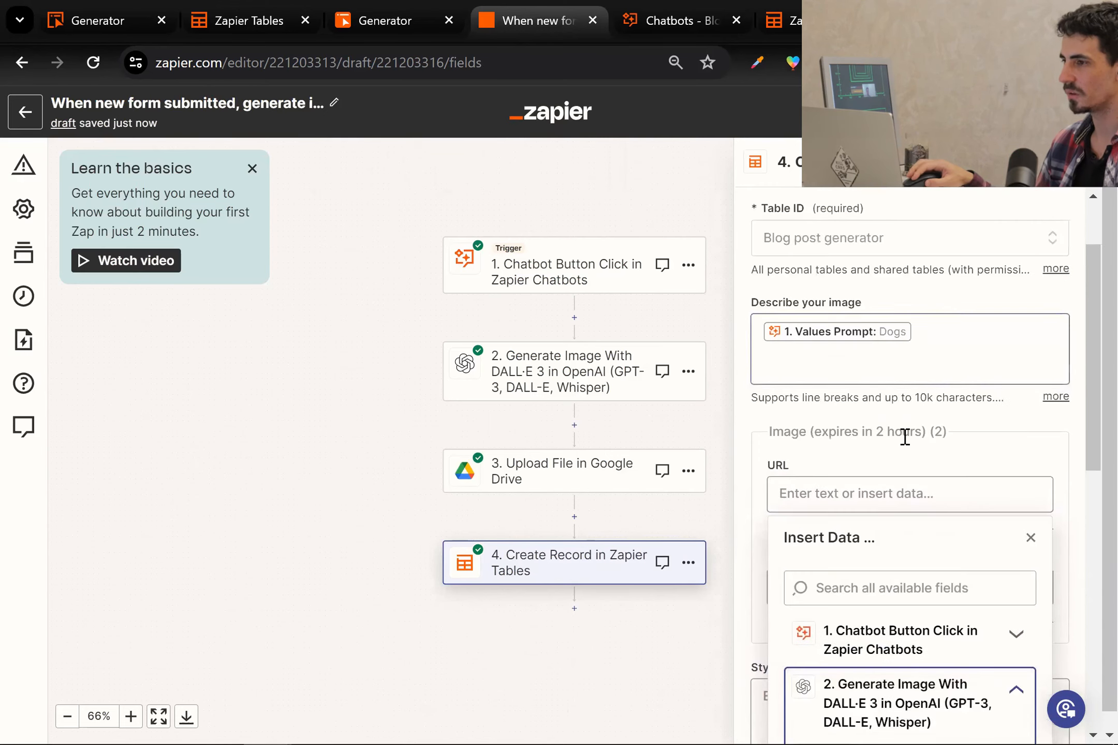
pyautogui.click(905, 437)
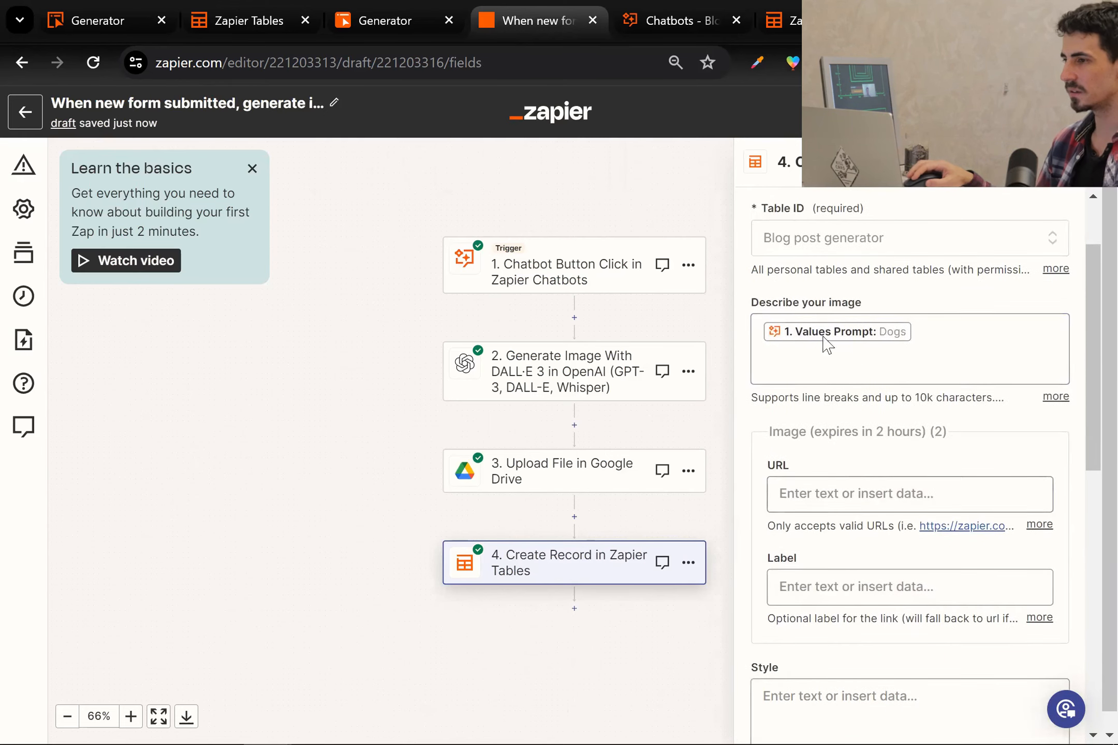
pyautogui.scroll(3, 834, 331)
pyautogui.scroll(-3, 825, 466)
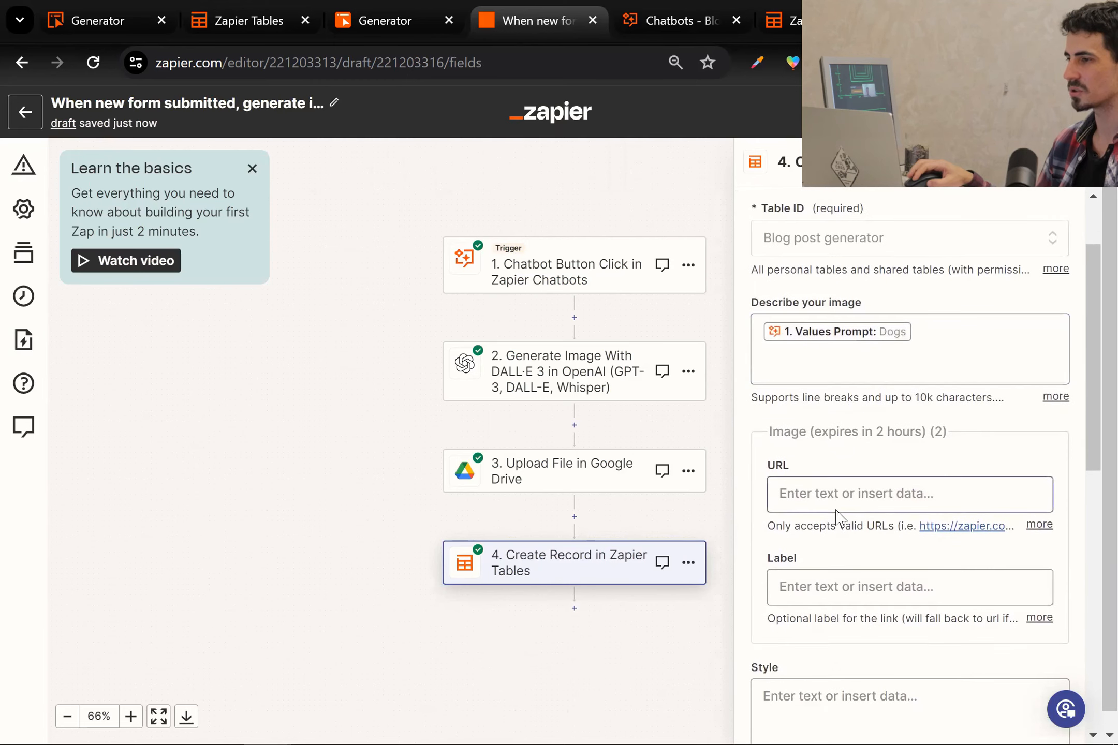
pyautogui.scroll(2, 854, 435)
pyautogui.scroll(-4, 880, 376)
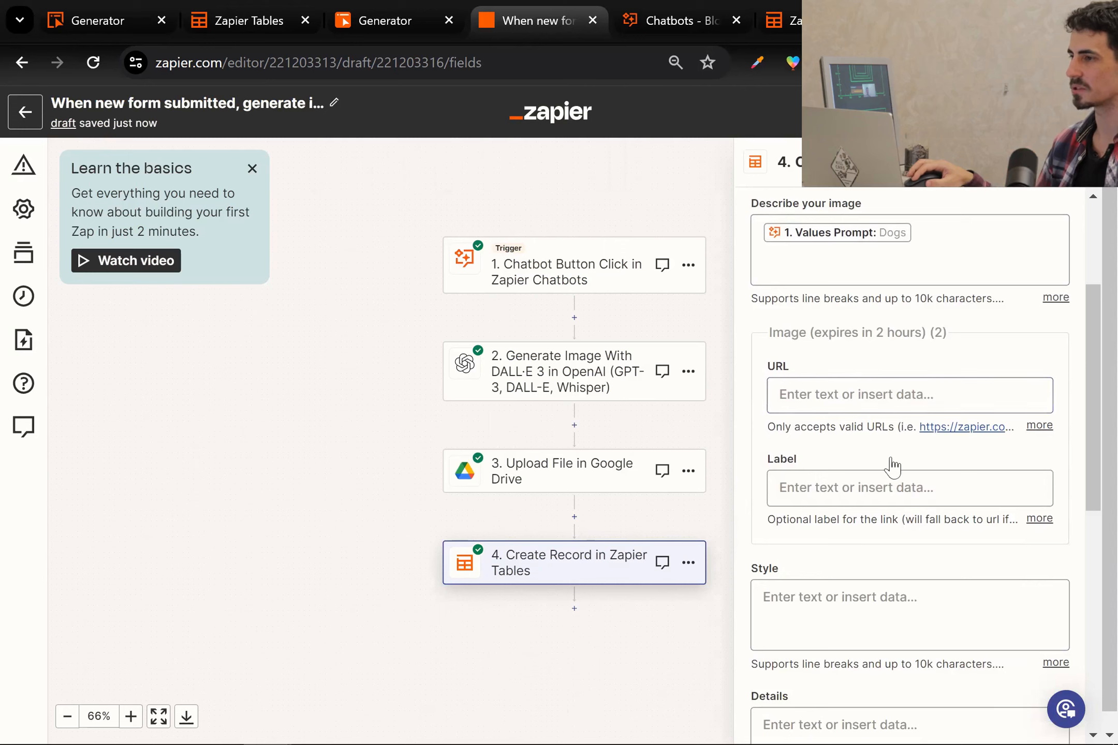
# Step: Map the URL of the Image (expires in 2 hours) field to the Image URL from the DALL·E 3 step
pyautogui.click(856, 410)
pyautogui.scroll(-2, 964, 457)
pyautogui.click(1022, 501)
pyautogui.scroll(-2, 972, 414)
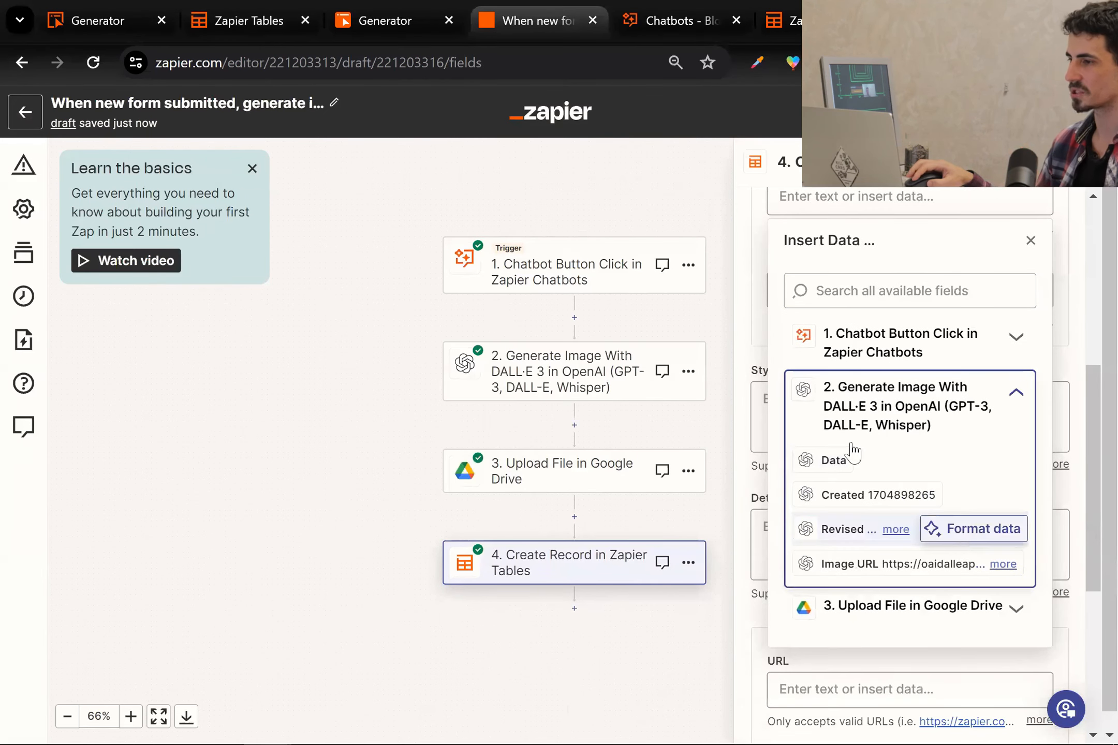
pyautogui.scroll(2, 932, 362)
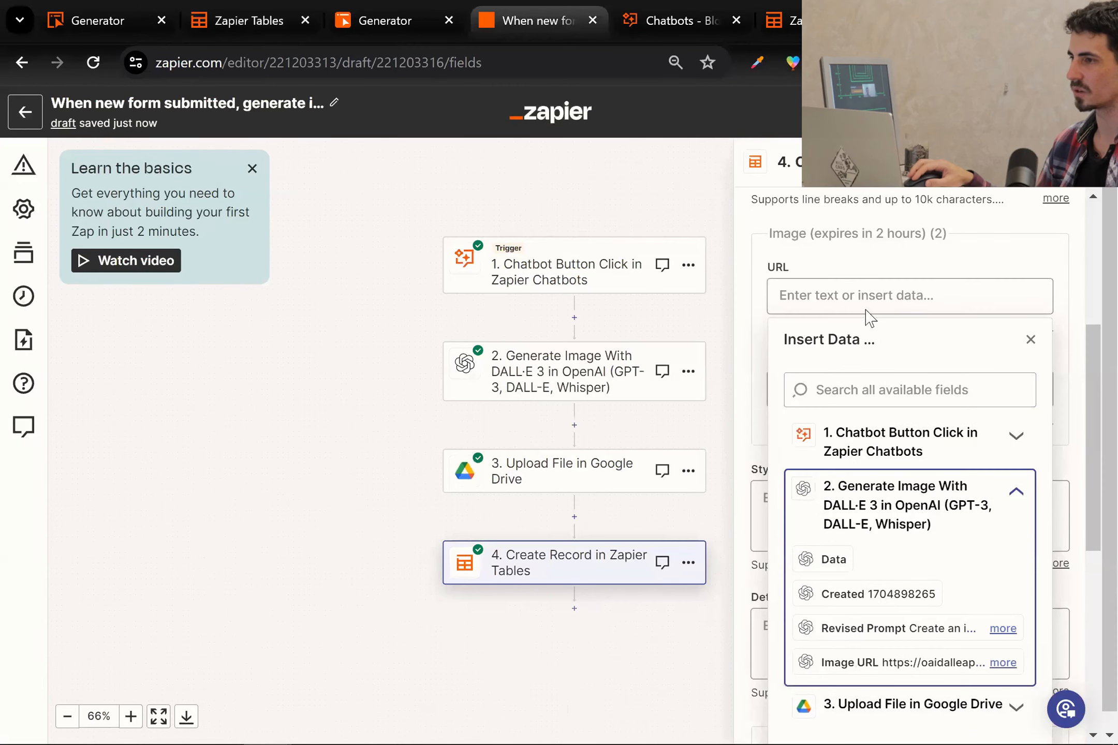
pyautogui.click(851, 663)
pyautogui.click(746, 340)
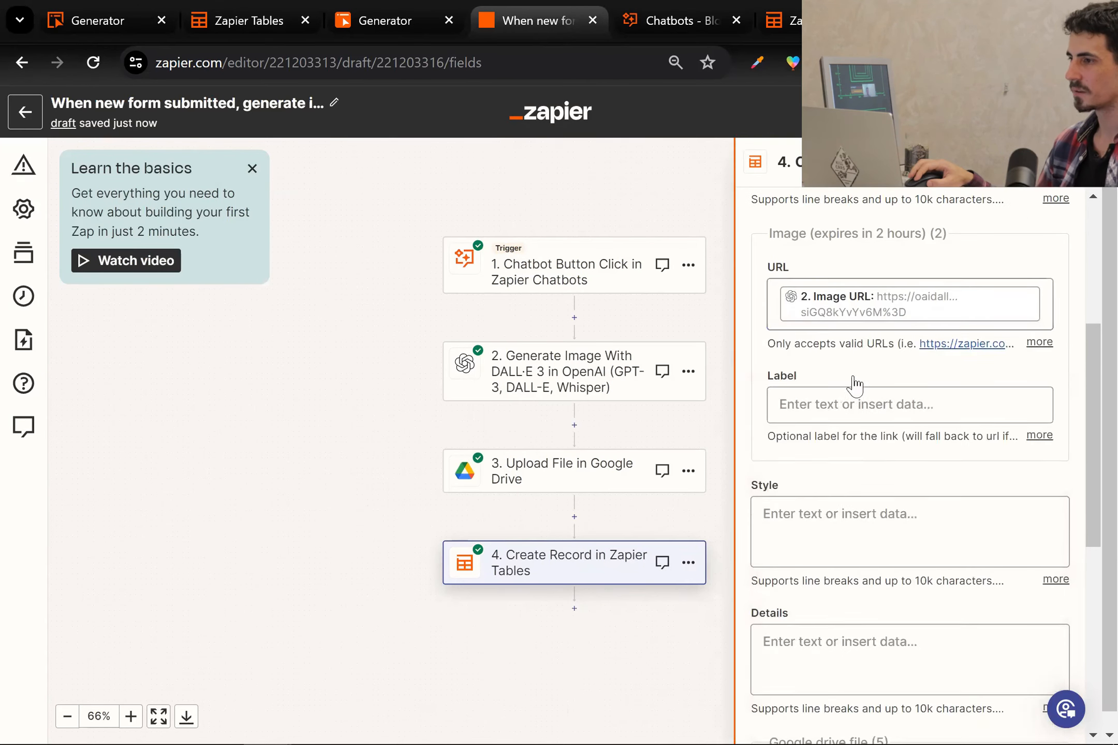
pyautogui.click(841, 415)
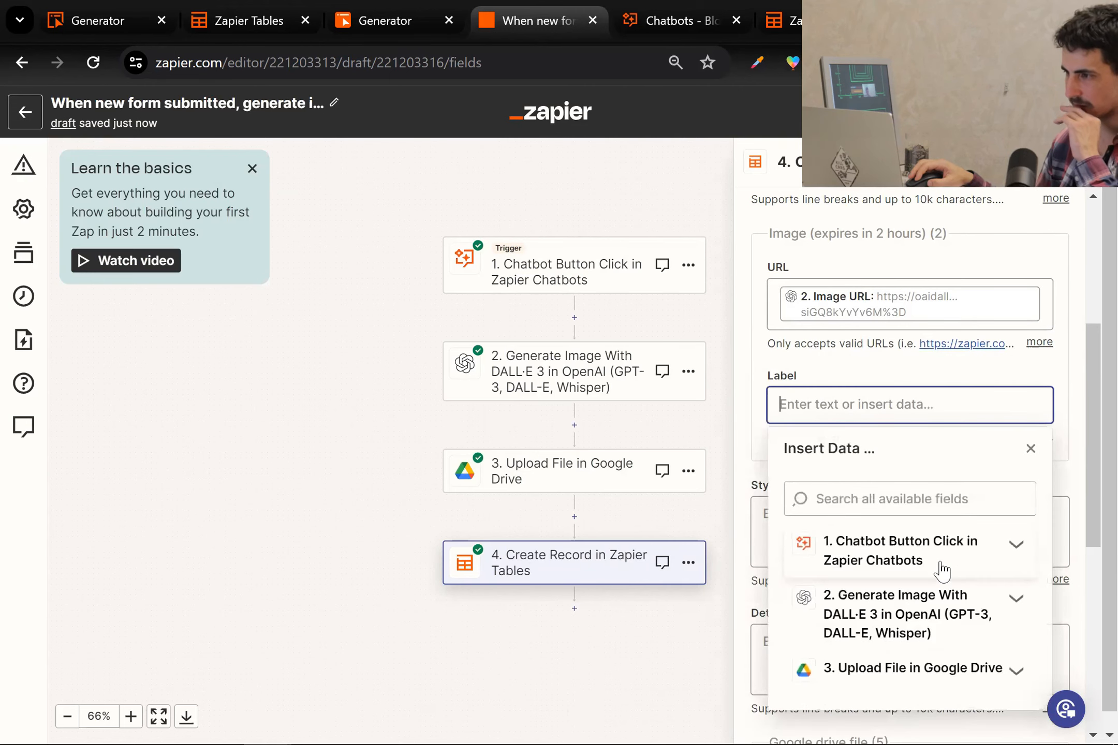
pyautogui.click(841, 370)
# Step: Map the Google drive file URL to the Embed Link from the Upload File in Google Drive step
pyautogui.scroll(-4, 842, 369)
pyautogui.scroll(-2, 841, 369)
pyautogui.click(889, 510)
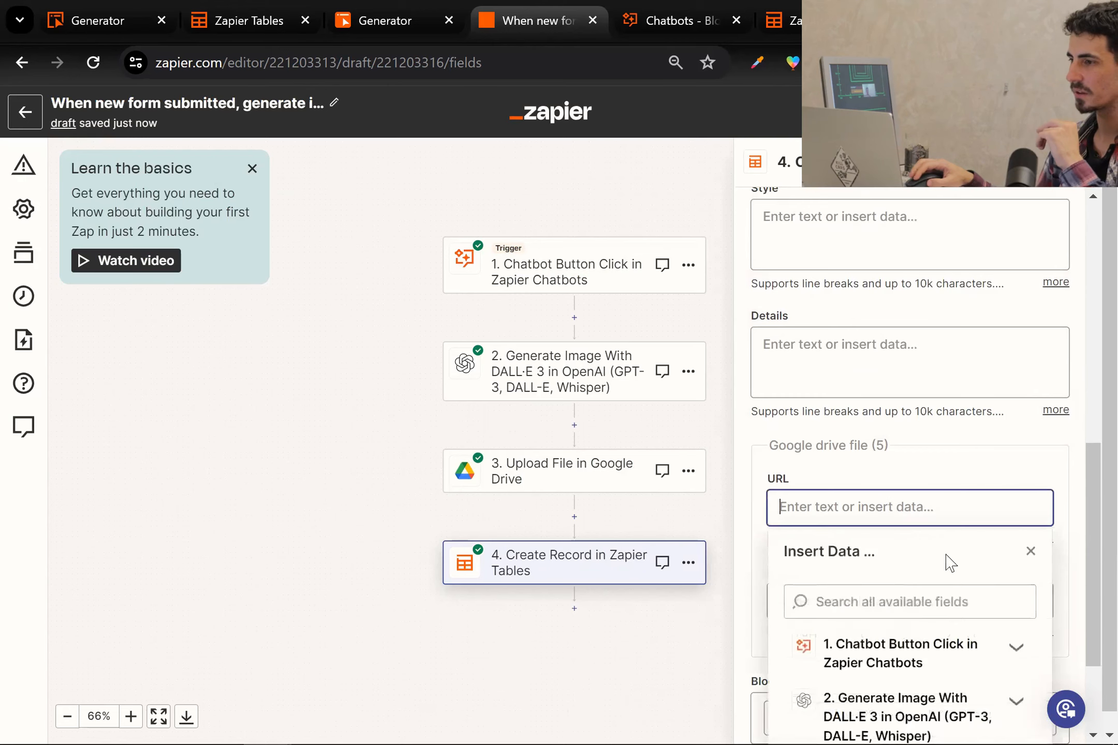
pyautogui.click(1016, 623)
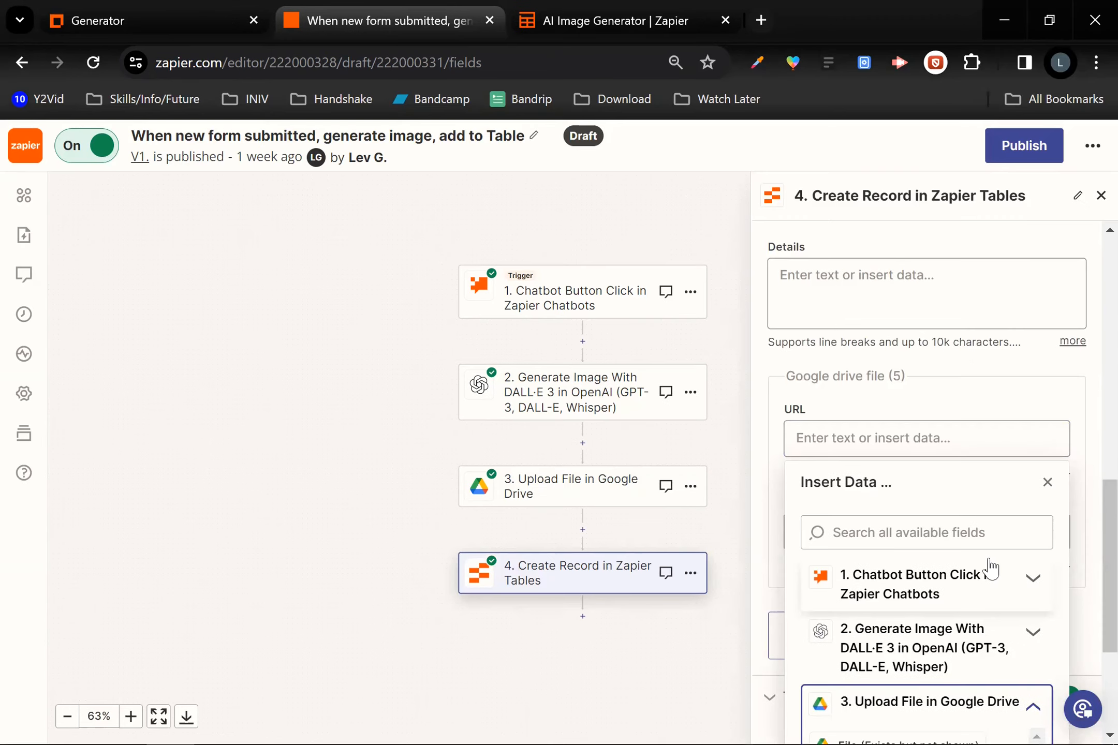
pyautogui.scroll(-5, 957, 549)
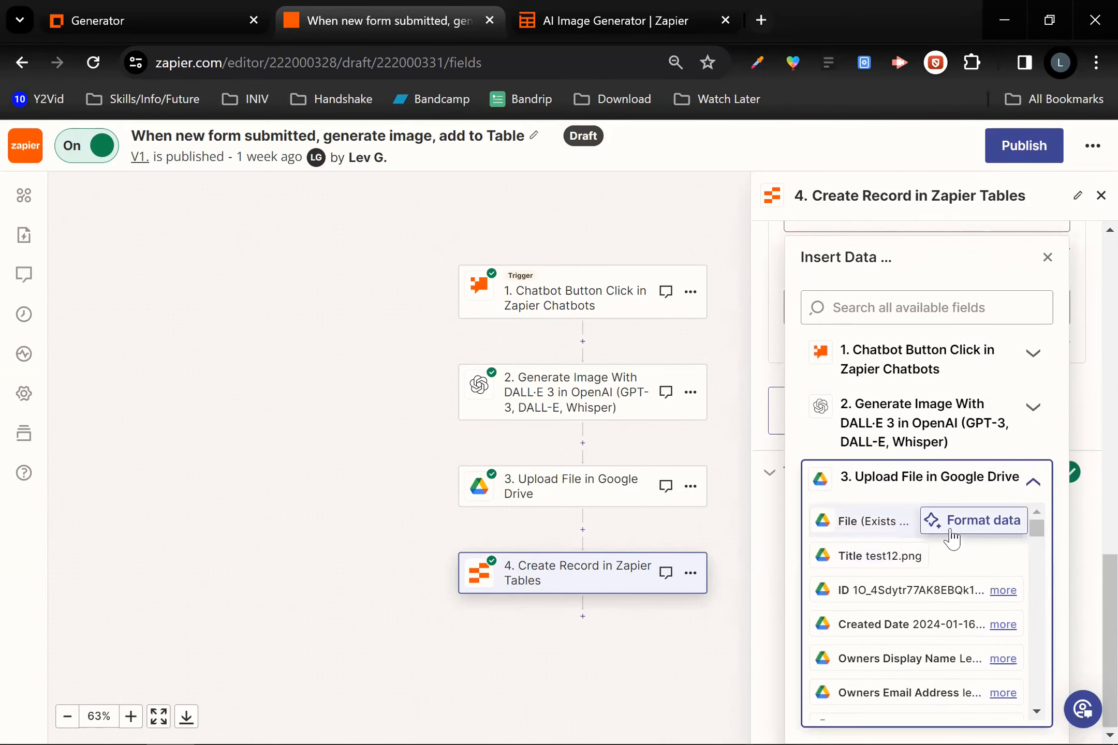
pyautogui.scroll(-3, 918, 566)
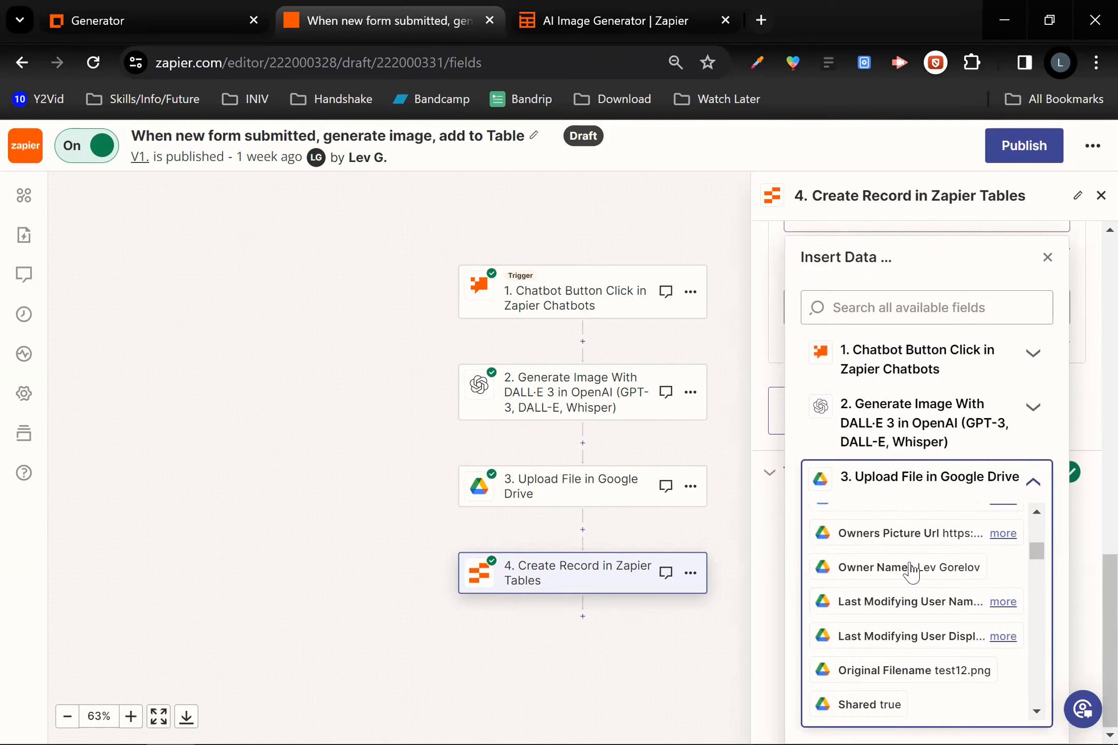
pyautogui.scroll(-4, 912, 575)
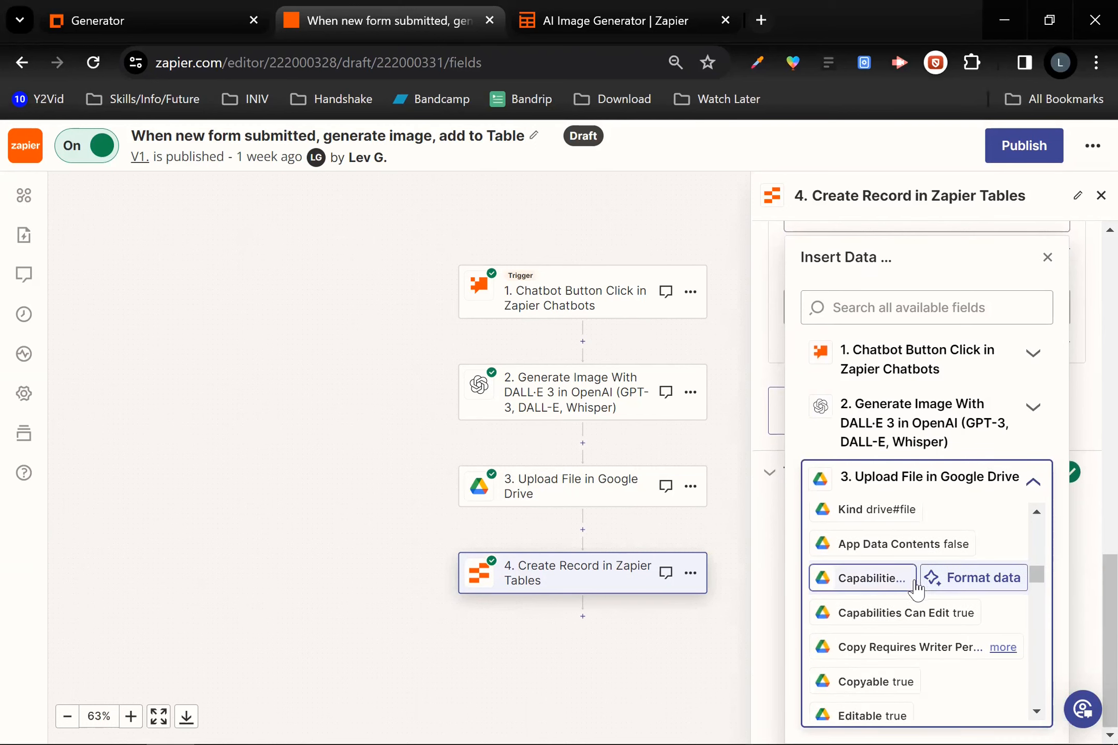
pyautogui.scroll(-5, 930, 612)
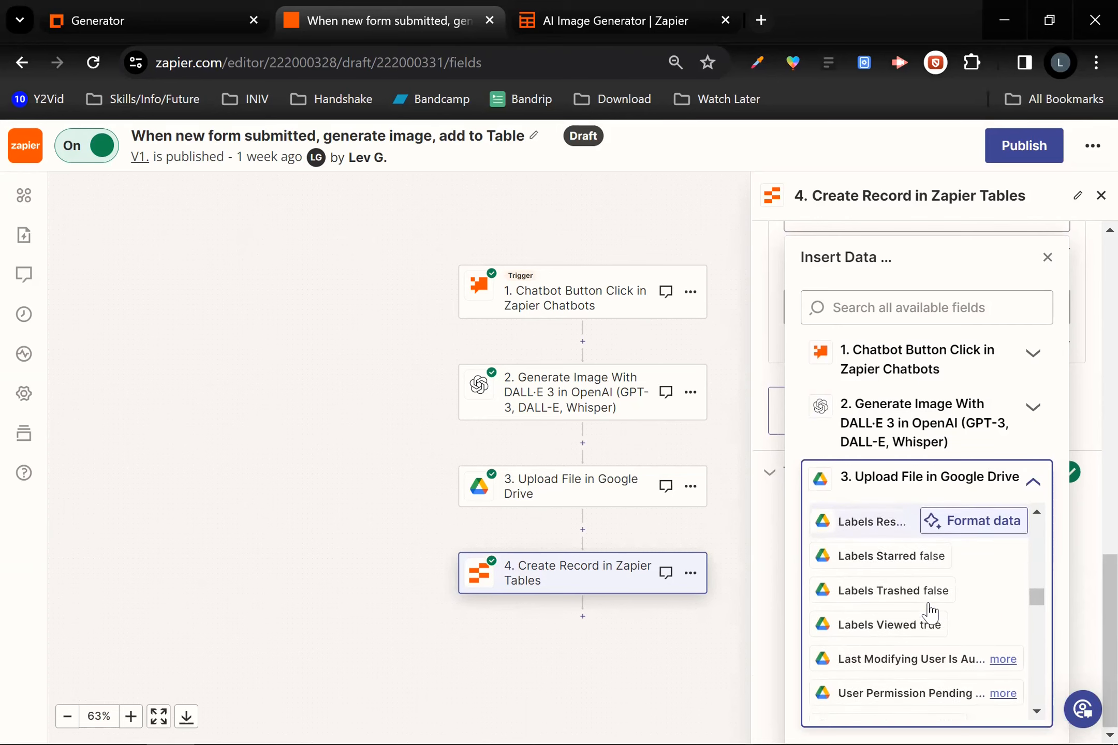
pyautogui.scroll(-9, 929, 612)
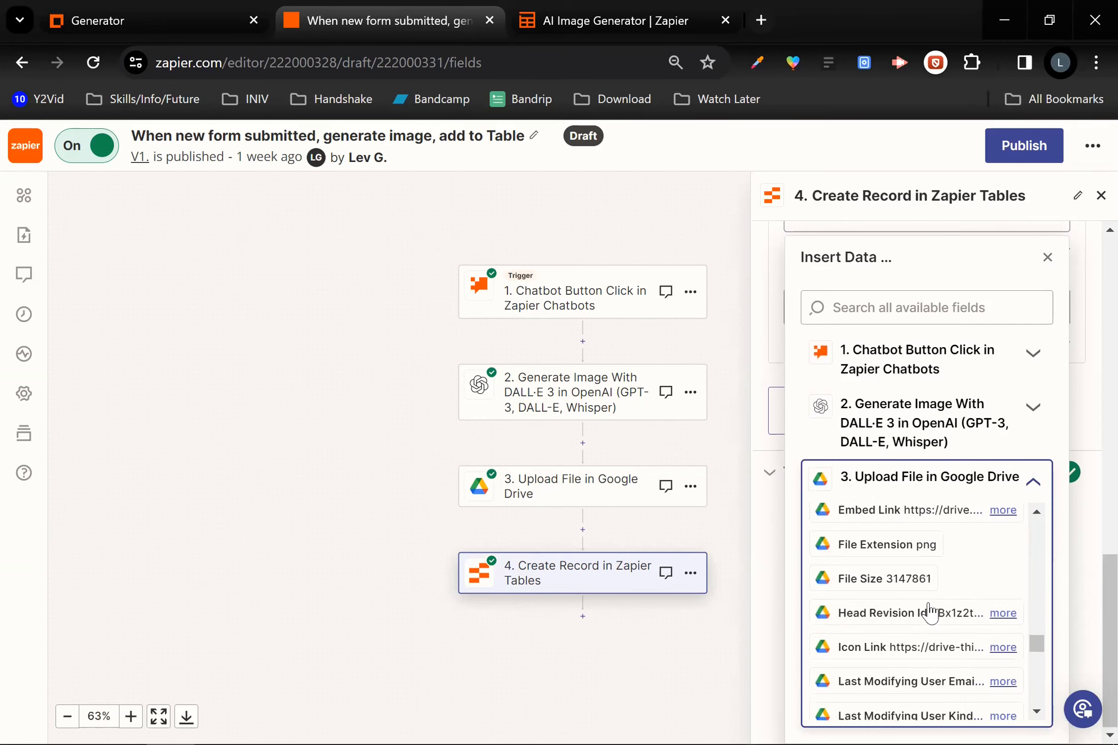
pyautogui.scroll(2, 930, 612)
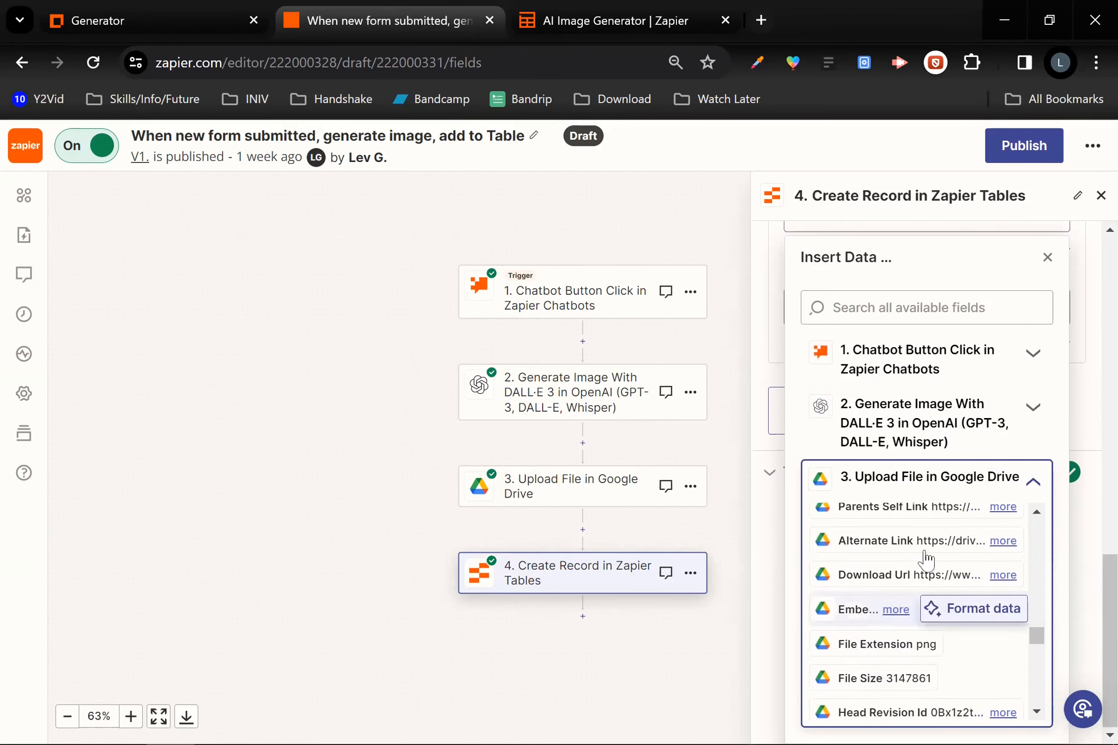
pyautogui.click(857, 616)
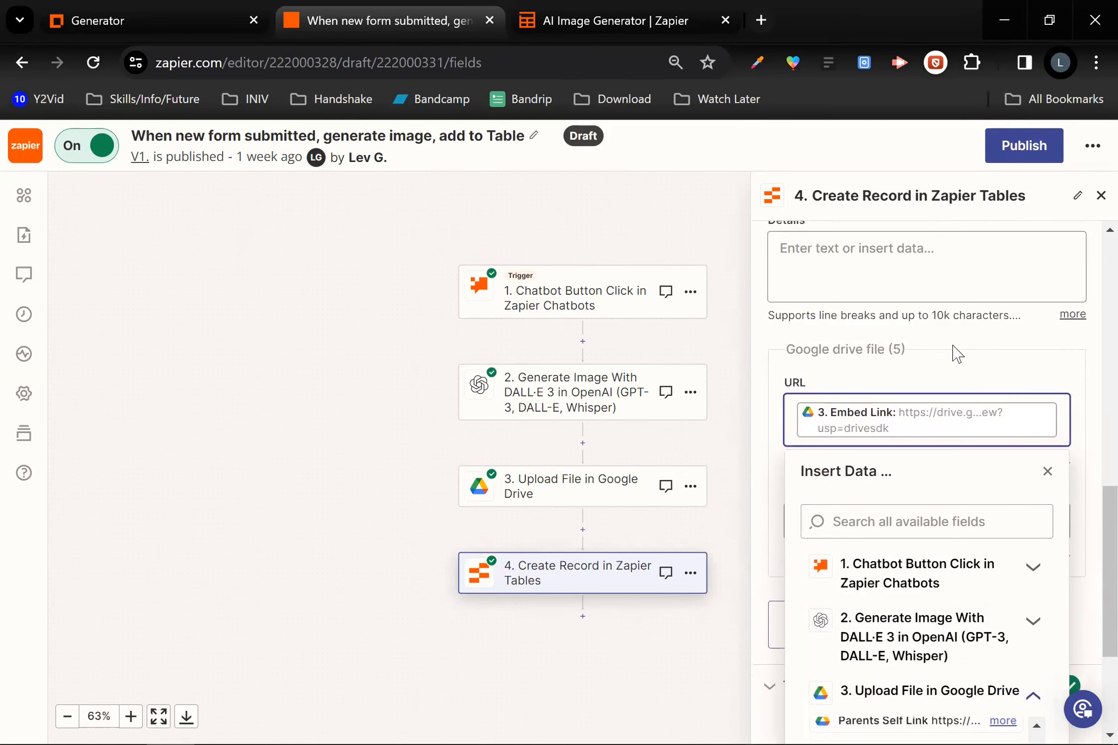
pyautogui.click(957, 354)
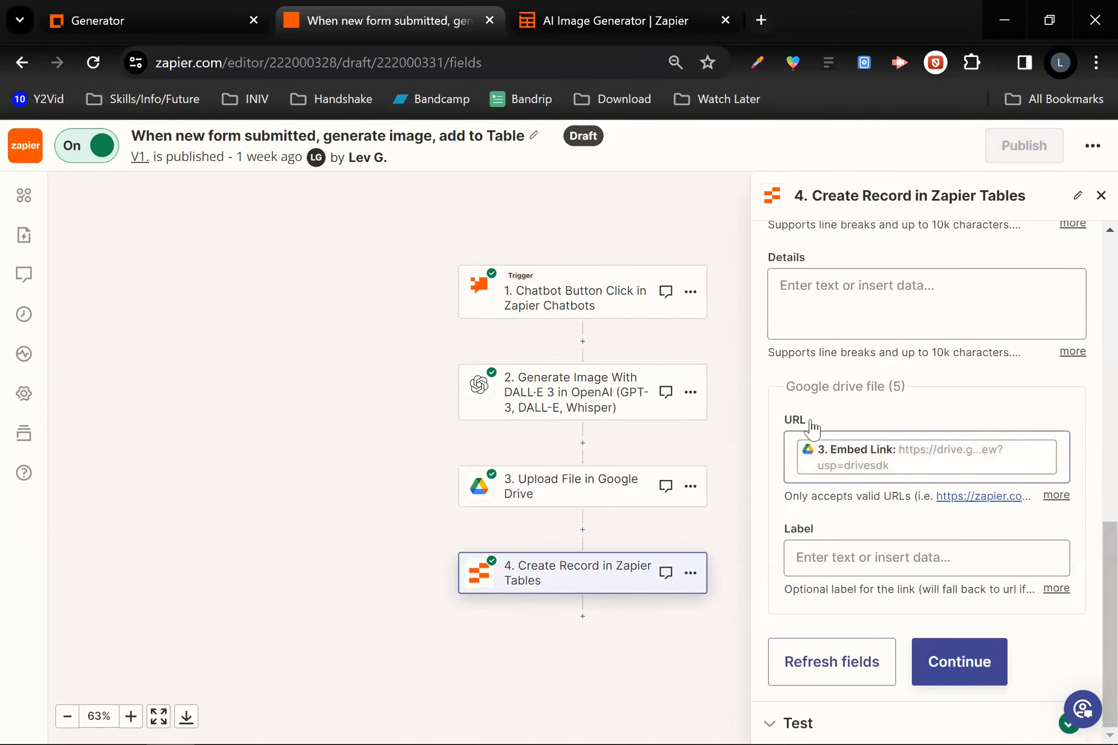
# Step: Clear the Google drive file URL and reinsert the Upload File step's Embed Link by searching the available fields for "embed link"
pyautogui.click(1058, 462)
pyautogui.press('BackSpace')
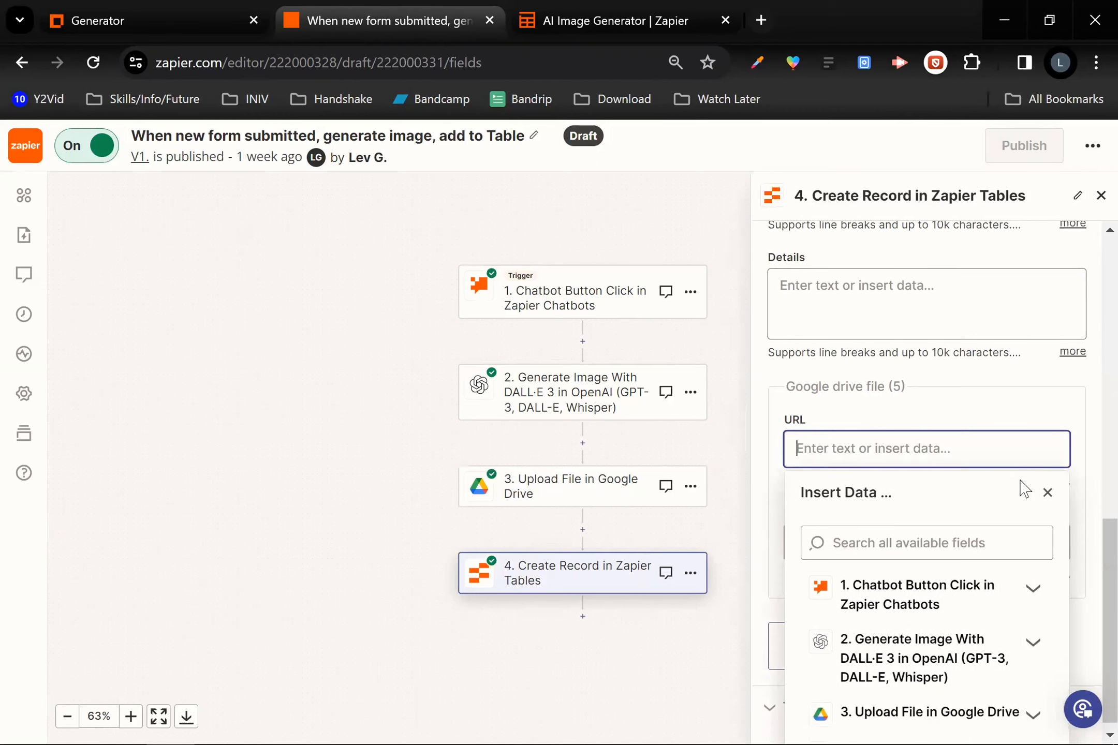
pyautogui.click(948, 539)
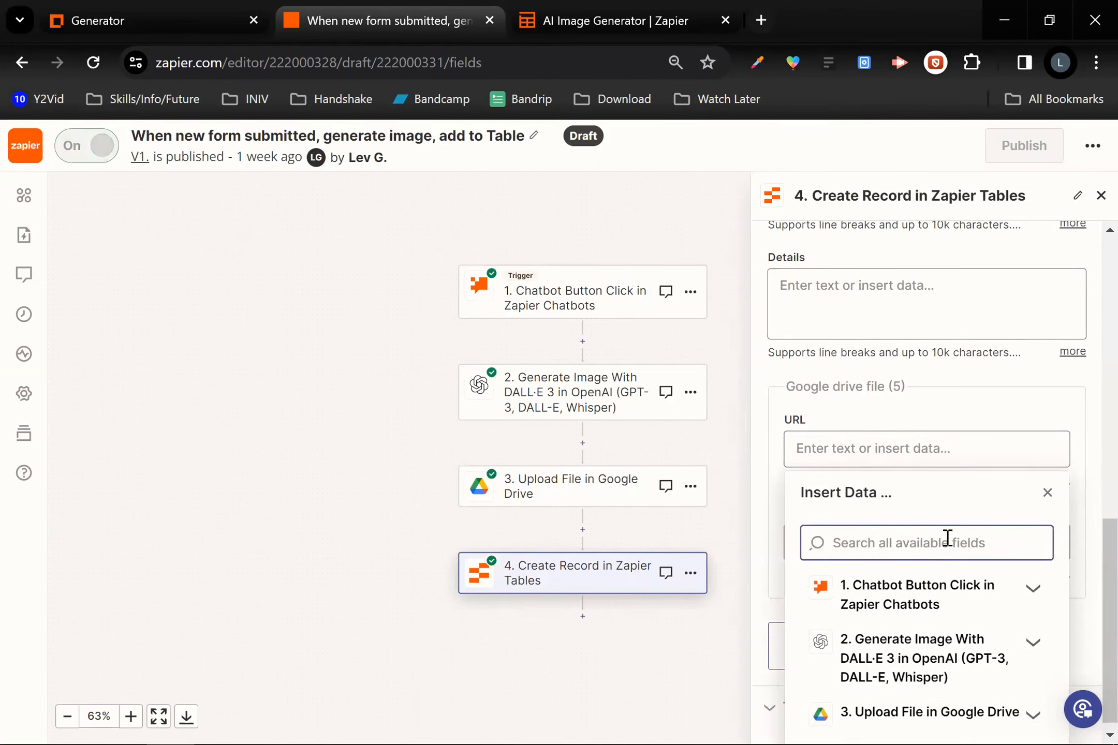
pyautogui.write('embed link')
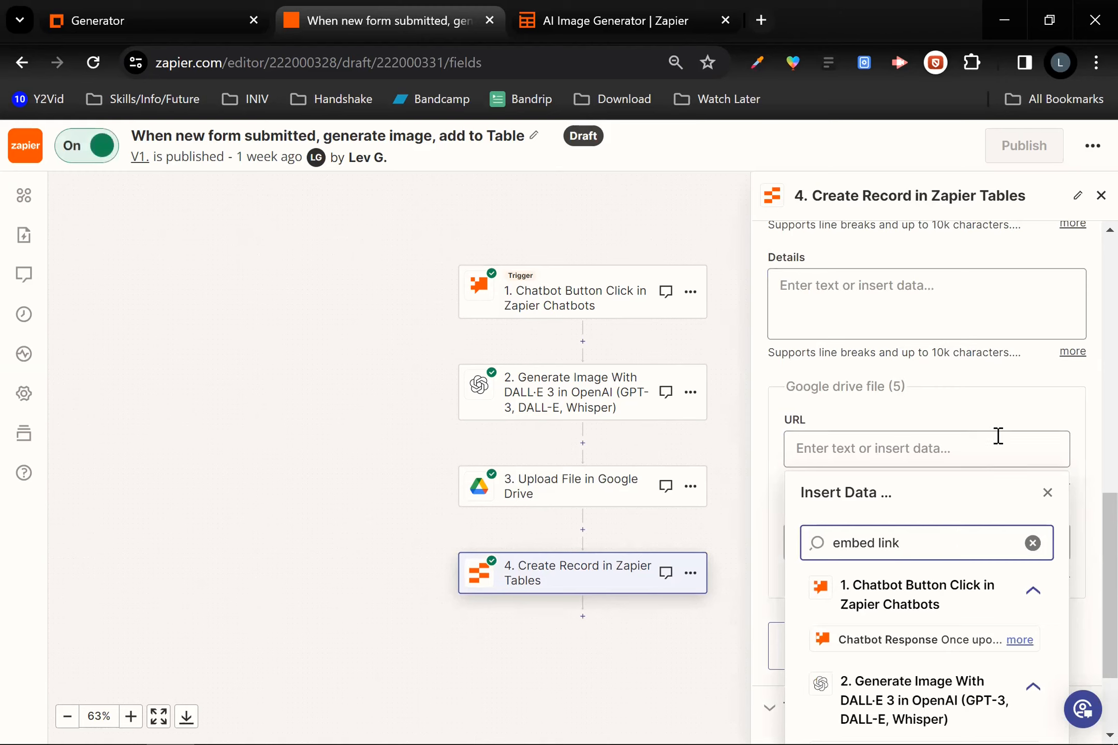
pyautogui.scroll(-3, 971, 399)
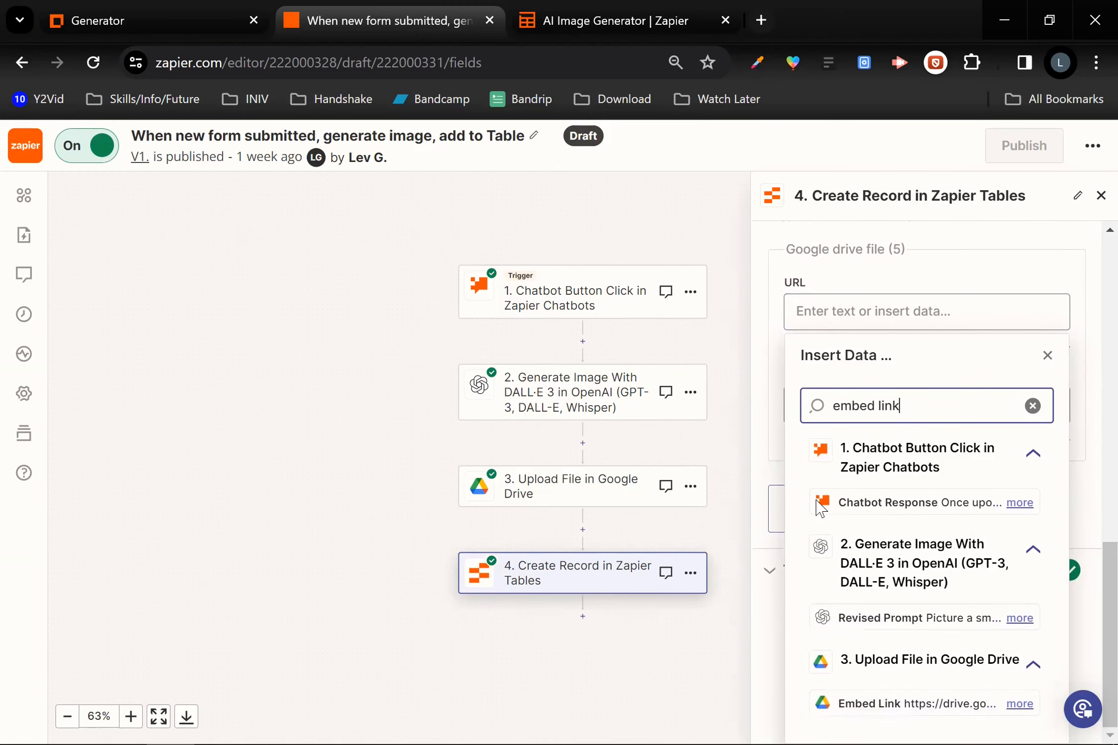
pyautogui.click(859, 704)
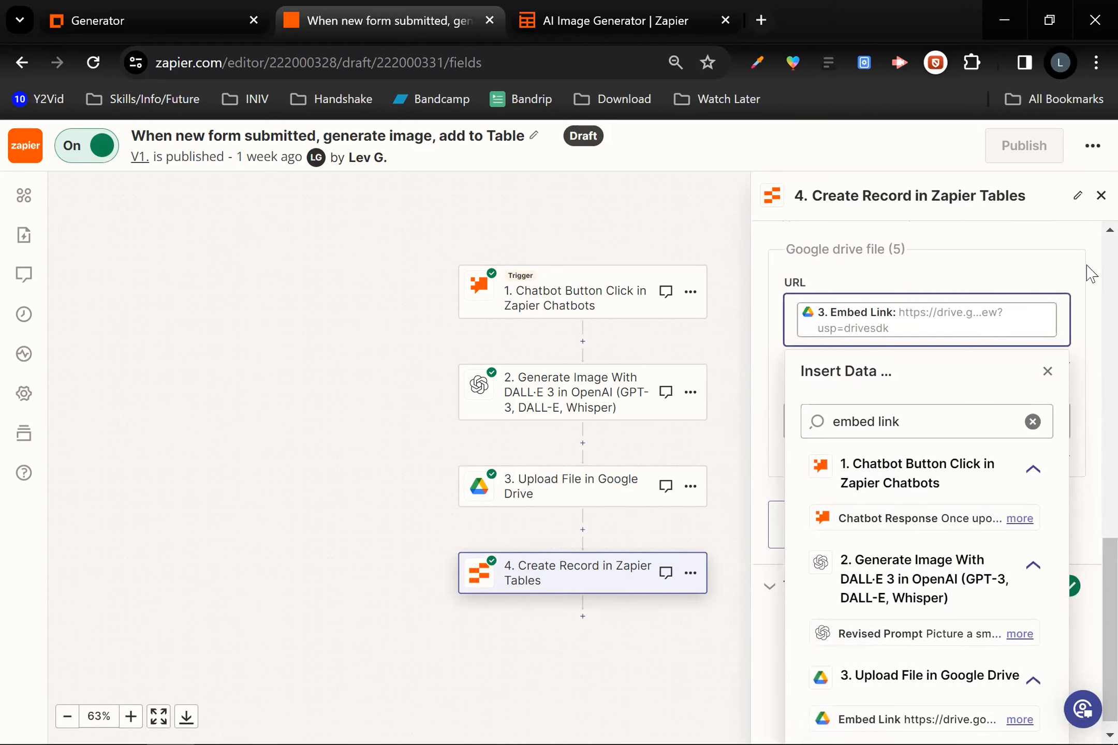
pyautogui.click(1092, 319)
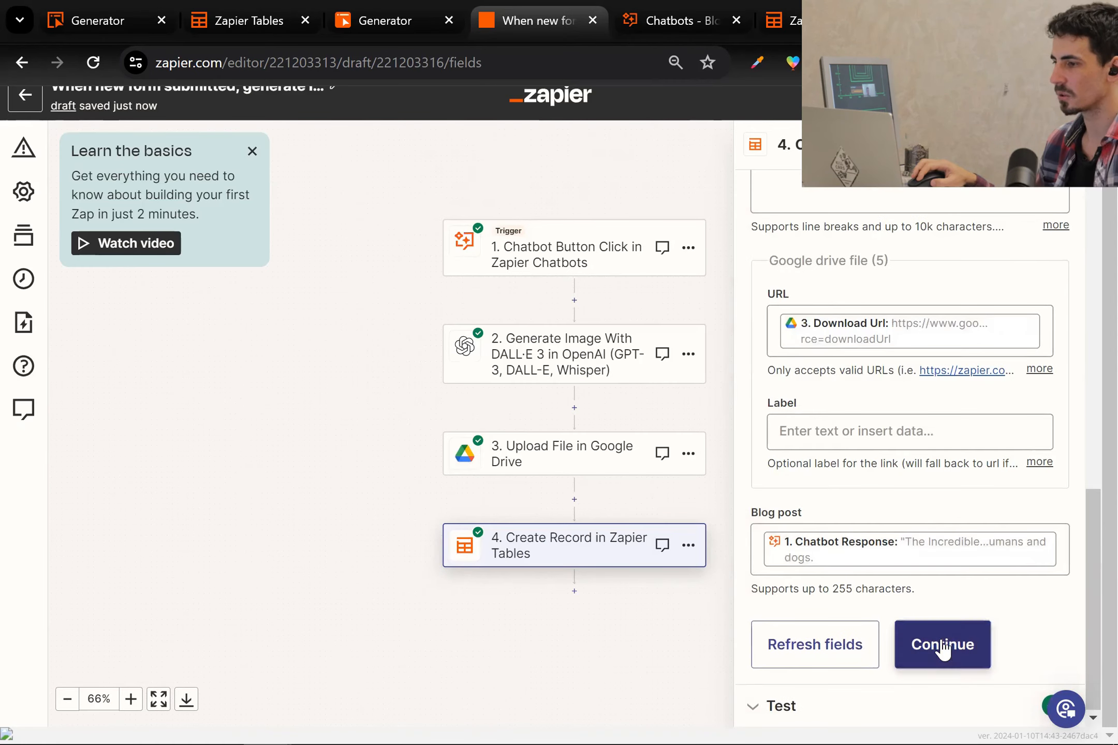
# Step: Save the Create Record action's settings and publish the Zap as version "v2"
pyautogui.click(943, 651)
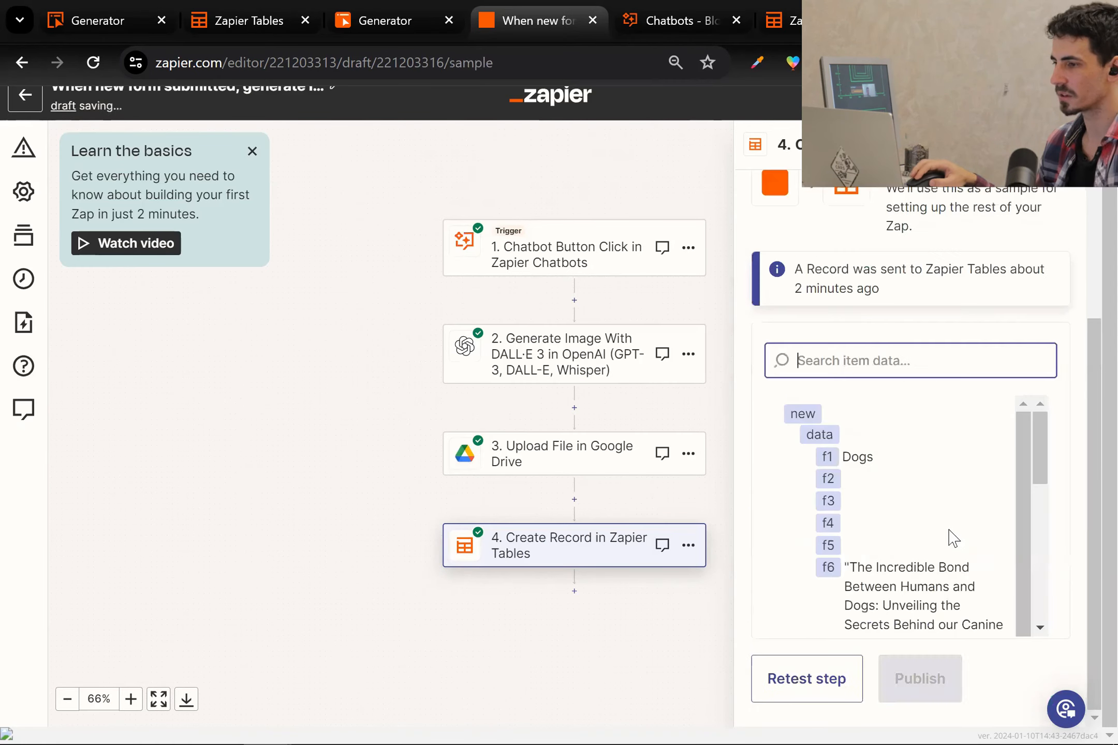
pyautogui.click(927, 684)
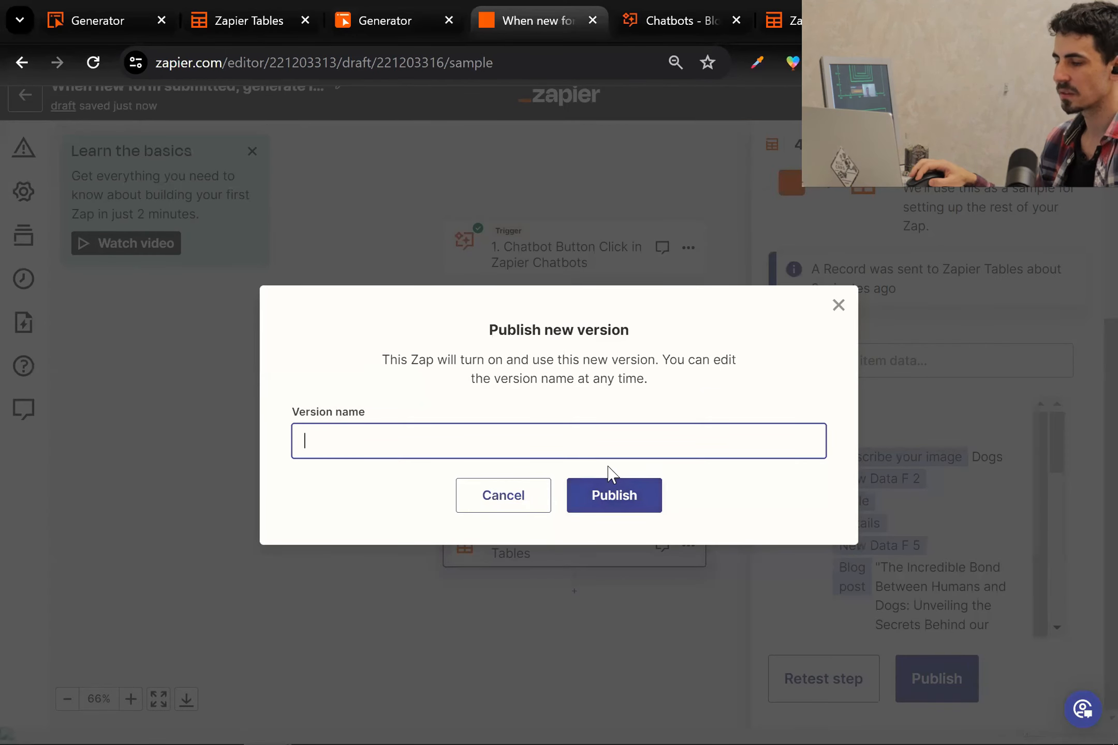
pyautogui.write('v2')
pyautogui.click(650, 508)
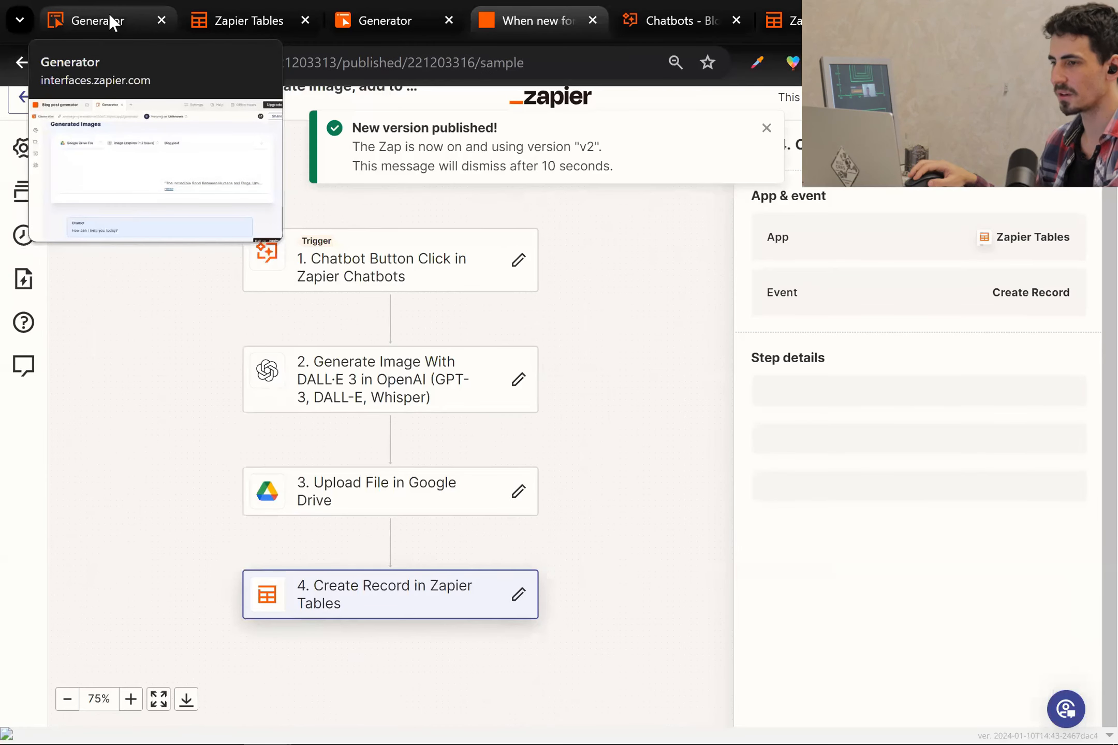
# Step: Switch to the Blog post generator interface and delete the Instructions text component from the Generator page
pyautogui.click(109, 14)
pyautogui.scroll(2, 727, 484)
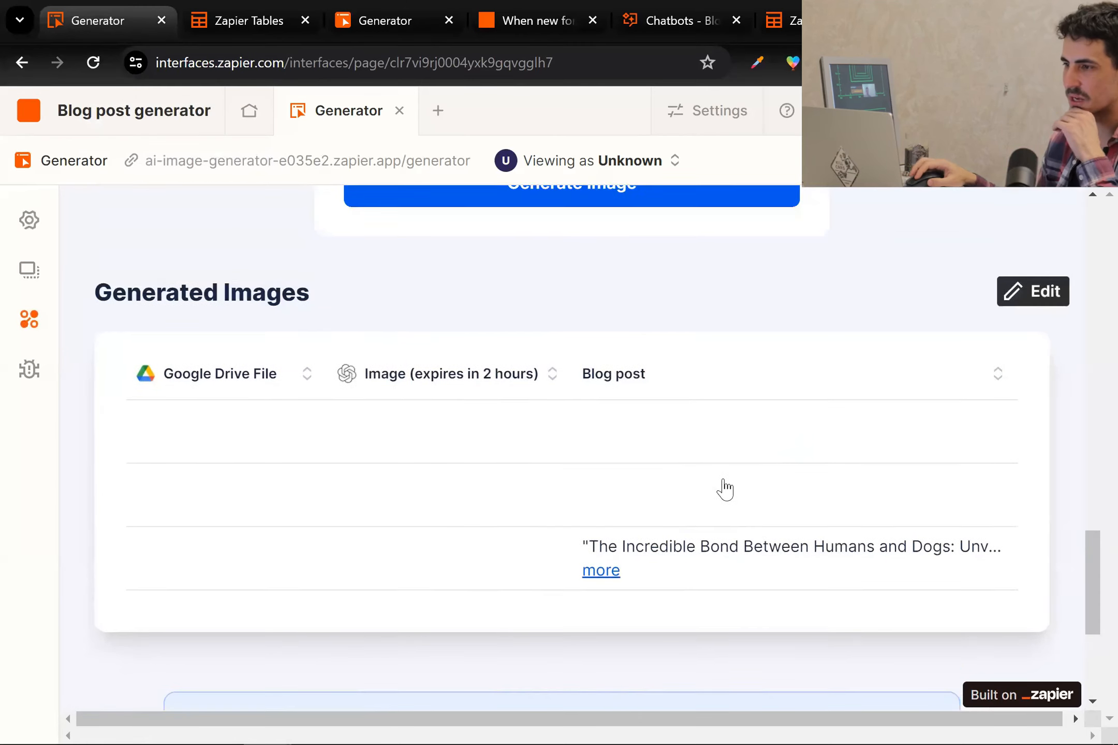
pyautogui.scroll(-4, 702, 450)
pyautogui.scroll(4, 564, 616)
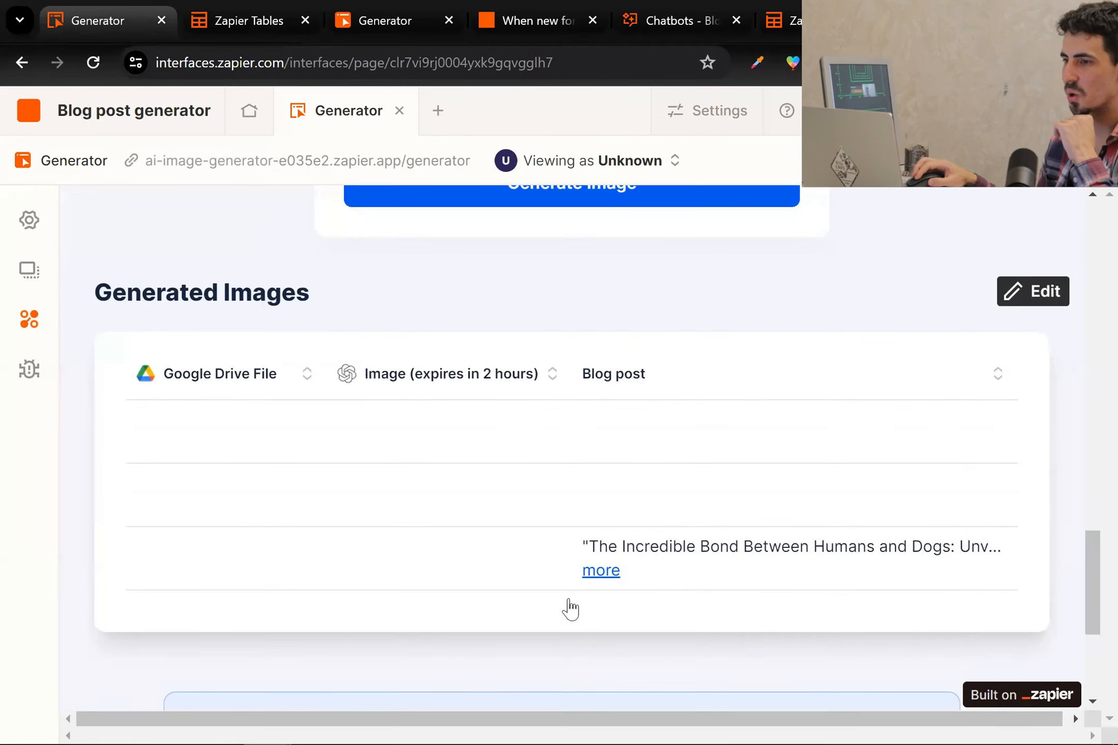
pyautogui.scroll(10, 548, 582)
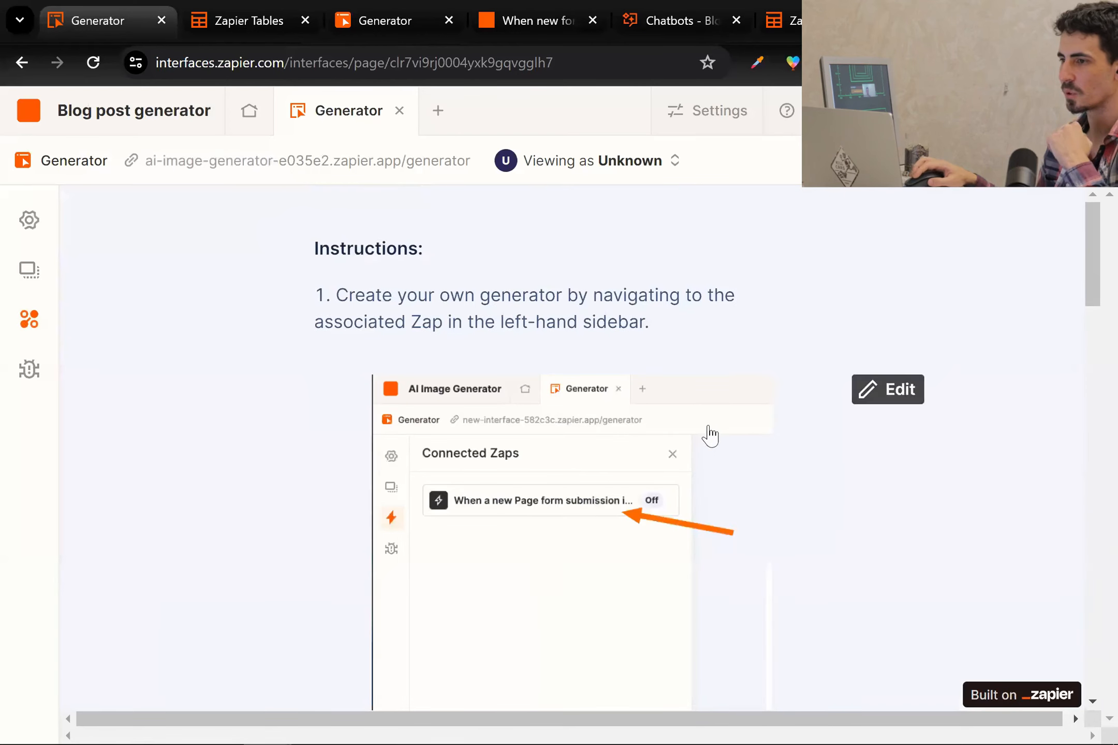
pyautogui.click(878, 264)
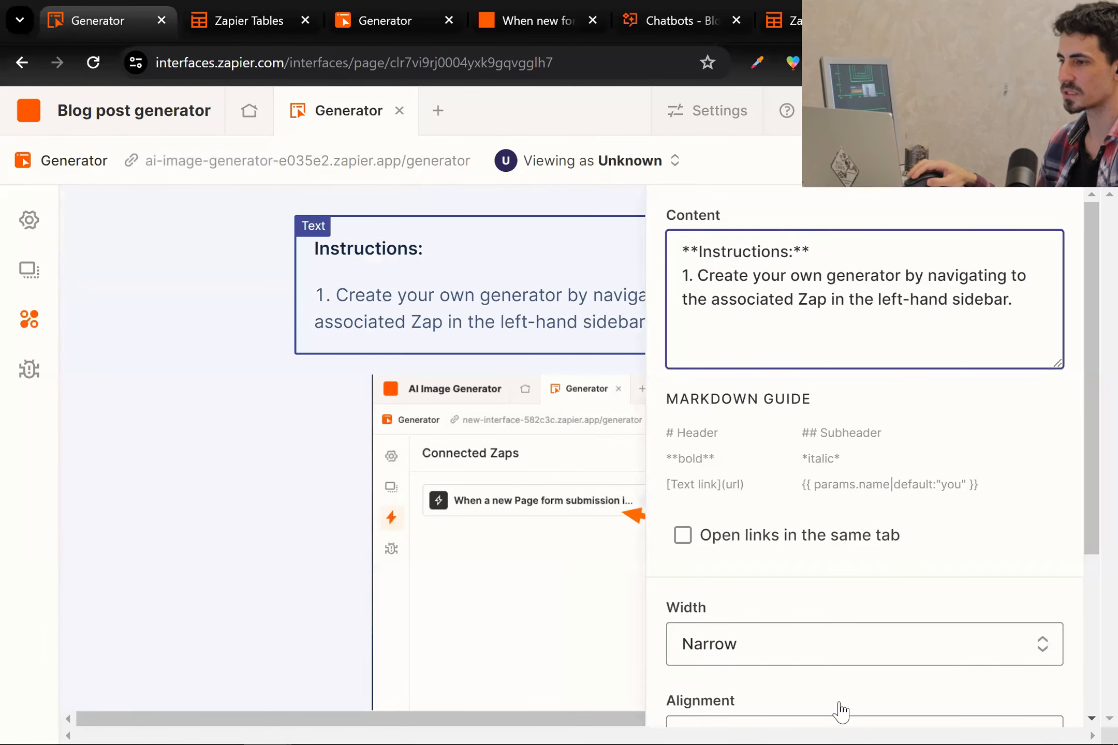
pyautogui.scroll(-5, 833, 517)
pyautogui.click(324, 578)
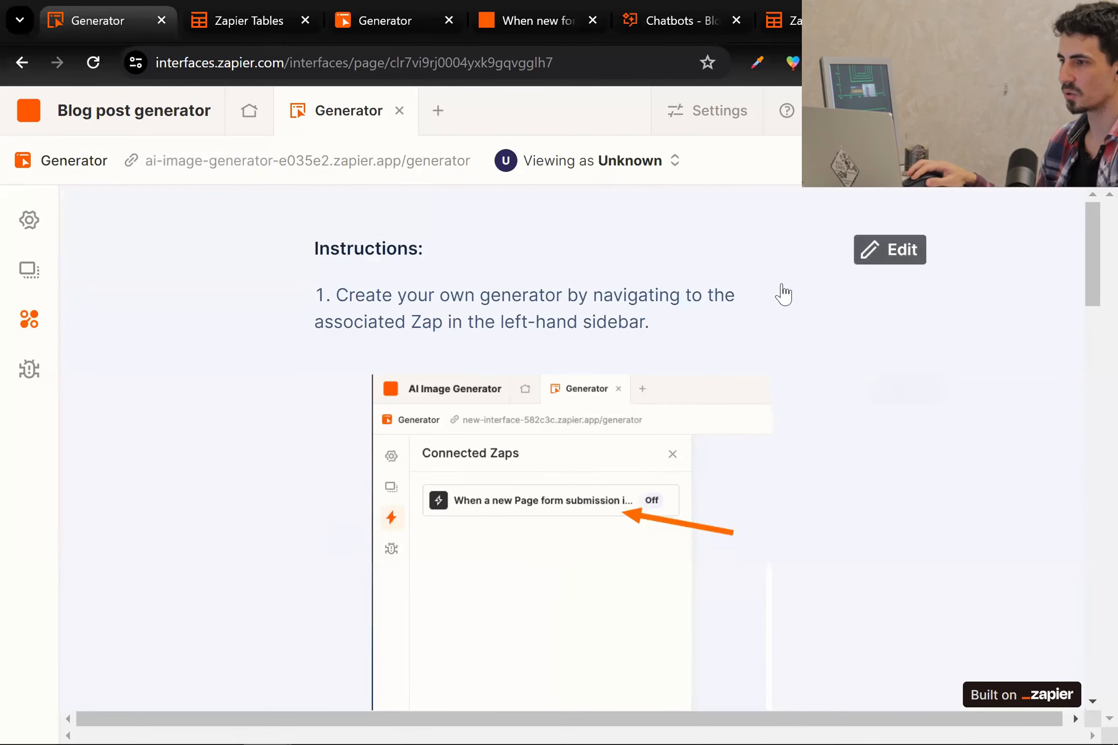
pyautogui.click(897, 269)
pyautogui.scroll(-5, 973, 424)
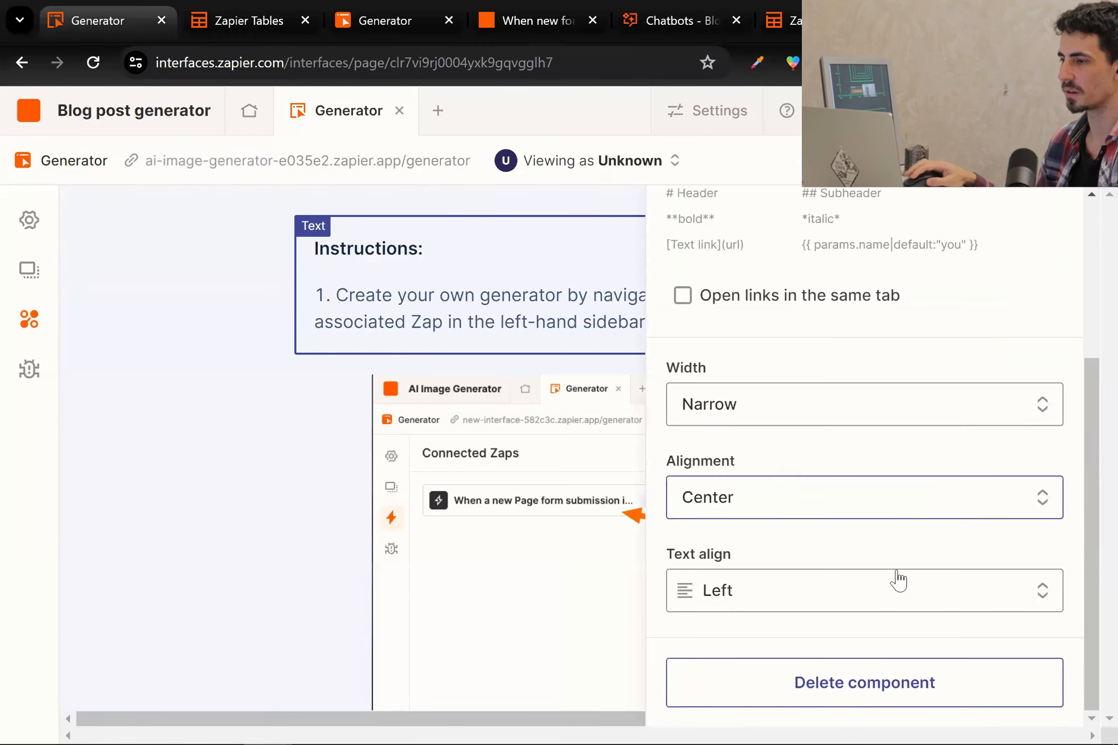
pyautogui.click(871, 684)
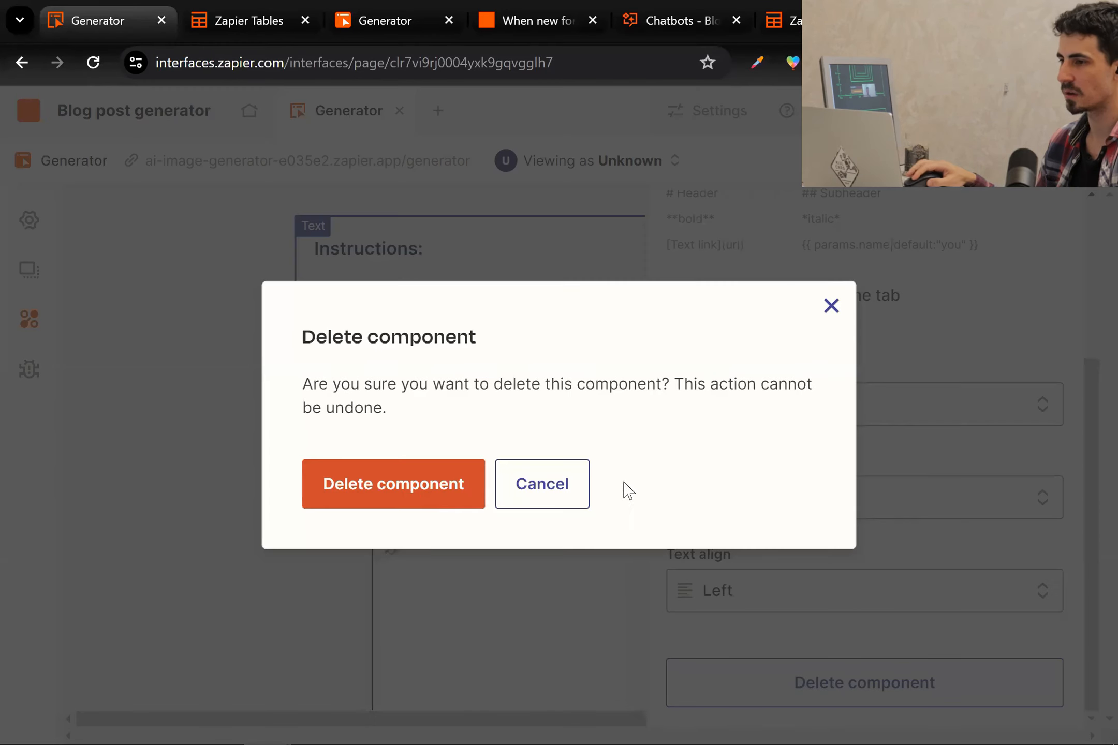
pyautogui.click(393, 496)
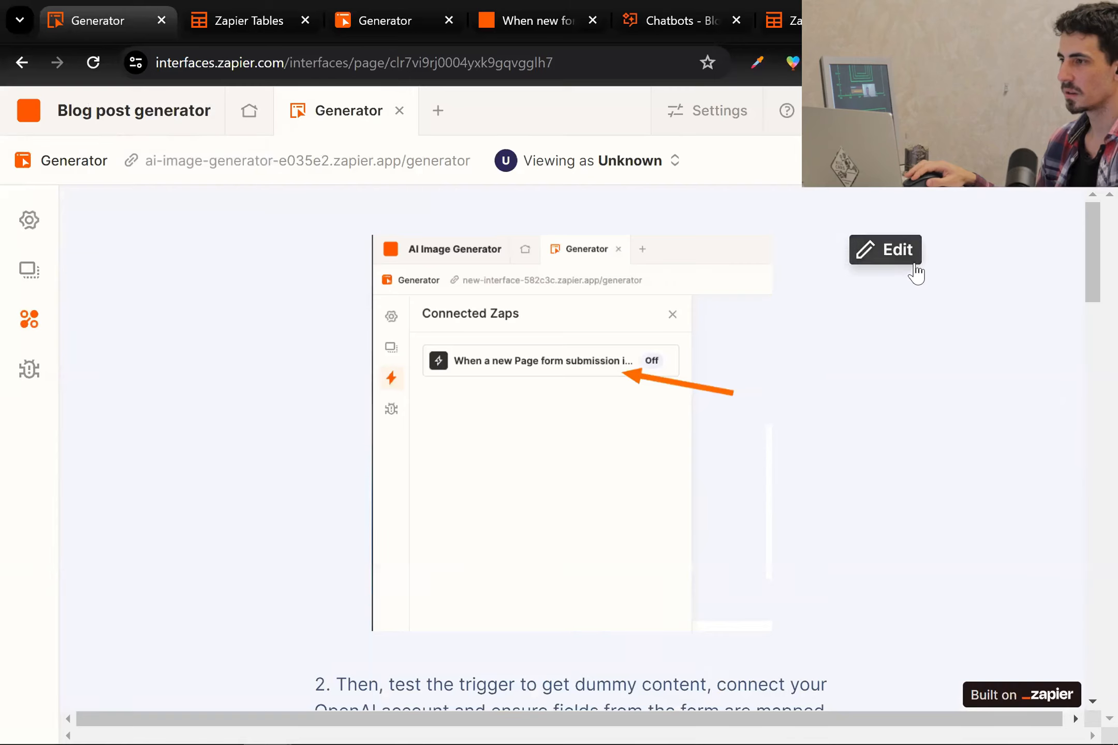
# Step: Delete the Connected Zaps screenshot and the remaining setup instructions text from the Generator page
pyautogui.click(913, 261)
pyautogui.scroll(-5, 903, 584)
pyautogui.click(862, 684)
pyautogui.click(479, 489)
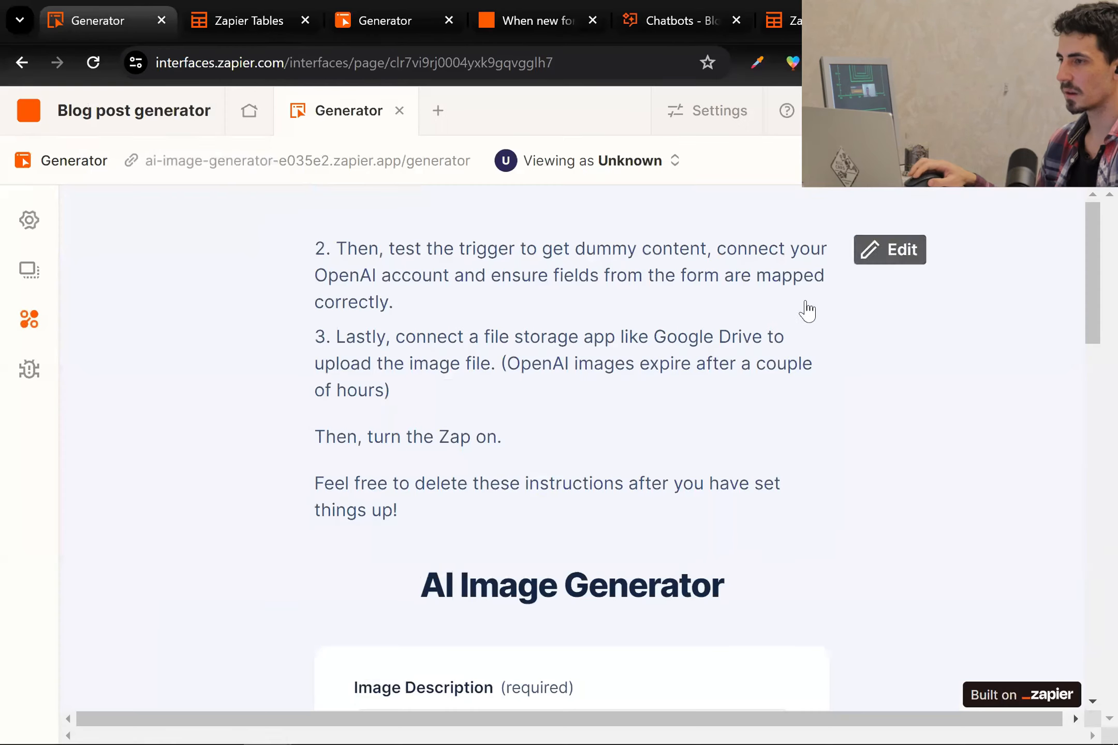
pyautogui.click(887, 250)
pyautogui.scroll(-5, 783, 699)
pyautogui.click(793, 685)
pyautogui.click(443, 505)
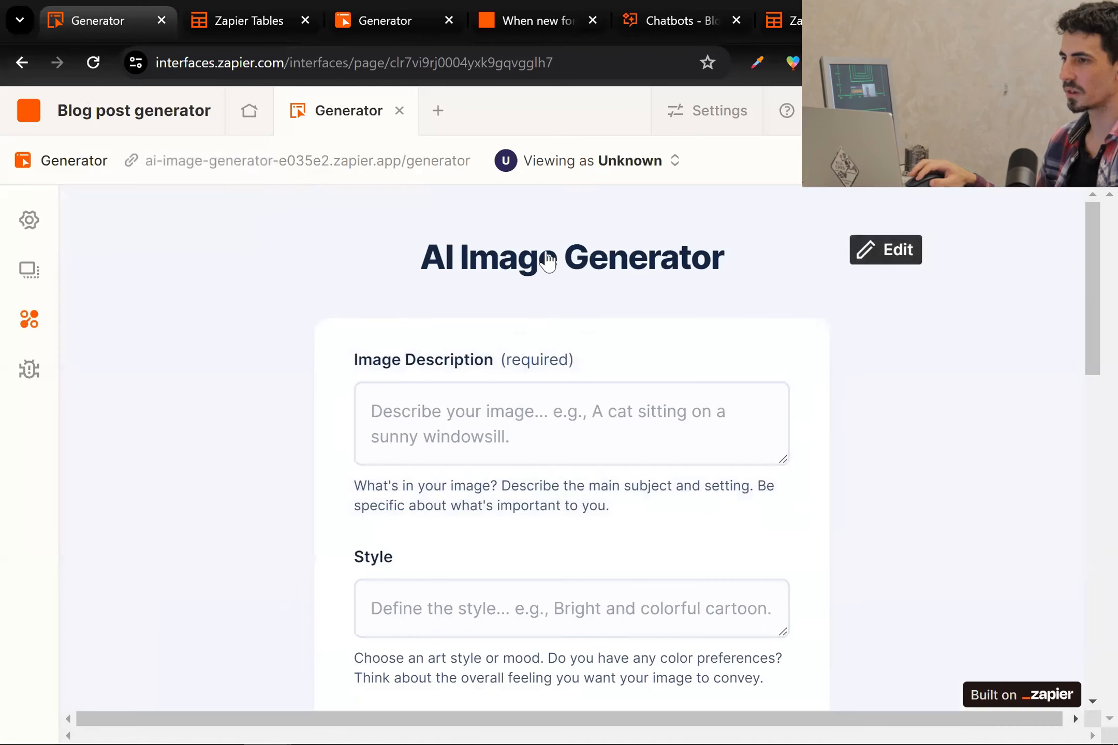
# Step: Change the AI Image Generator heading's content to "# Blog post and image generator"
pyautogui.click(549, 261)
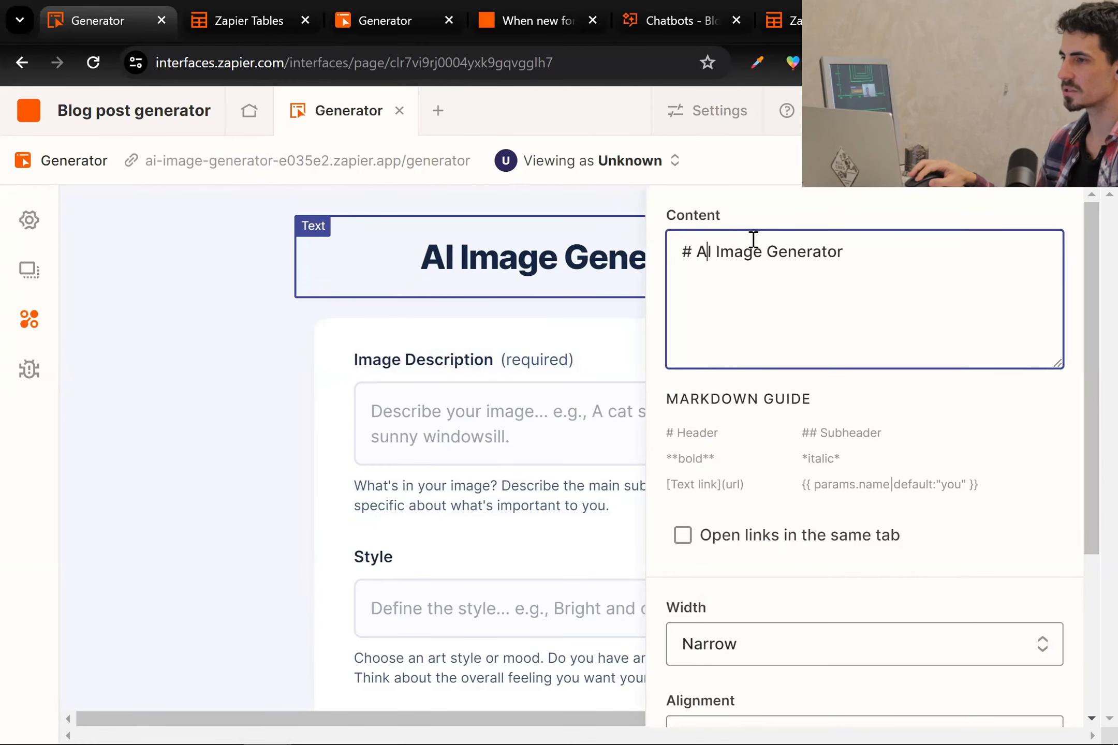
pyautogui.hotkey('shift', 'End')
pyautogui.press('BackSpace')
pyautogui.press('BackSpace')
pyautogui.write('Bl')
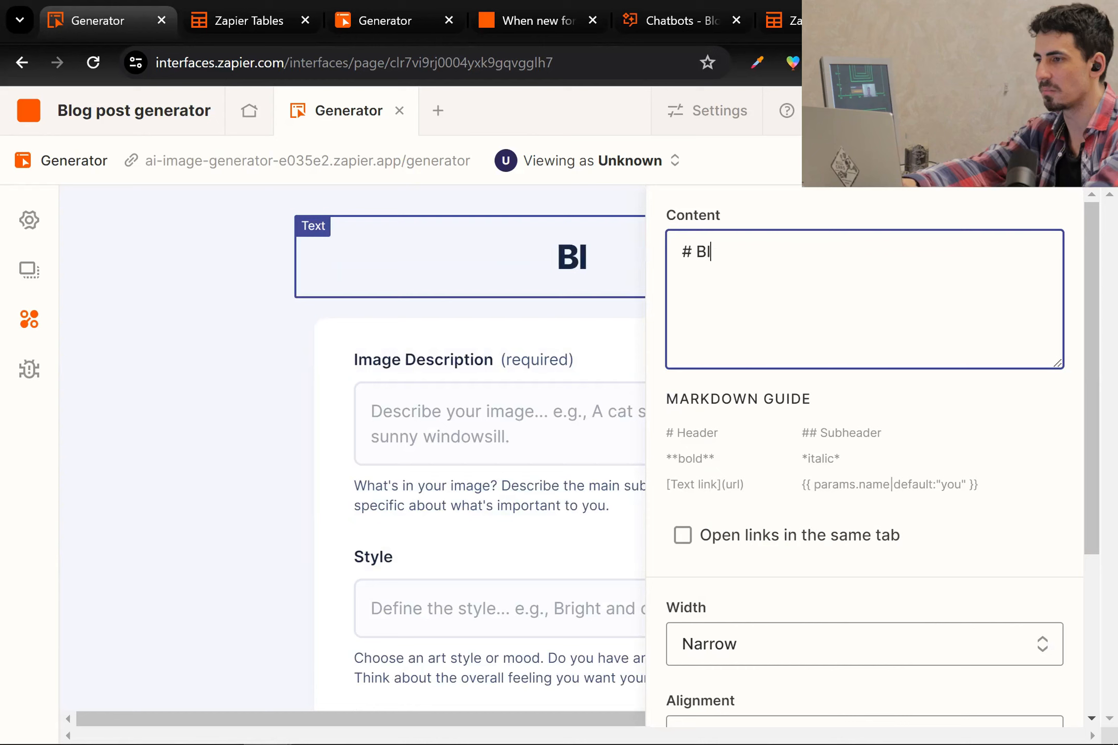
pyautogui.write('og post gen')
pyautogui.press('BackSpace')
pyautogui.press('BackSpace')
pyautogui.press('BackSpace')
pyautogui.write('and ')
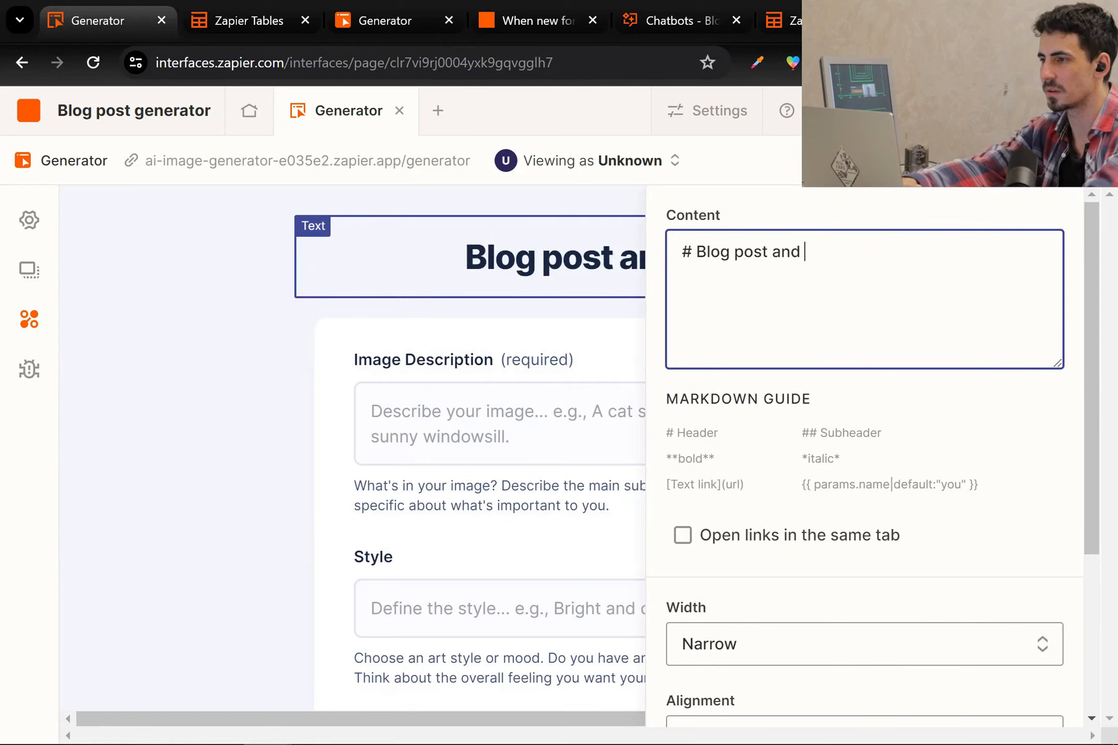
pyautogui.write('image generator')
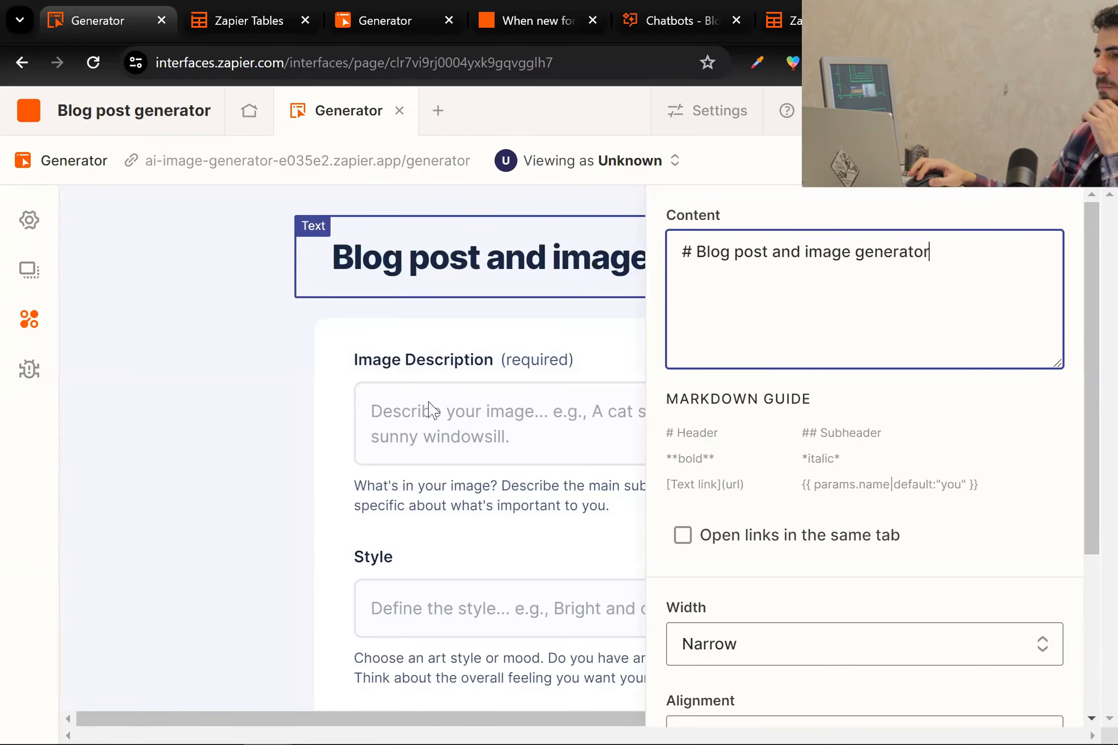
# Step: Delete the image request form component with the Image Description, Style and Details fields
pyautogui.click(387, 392)
pyautogui.click(911, 337)
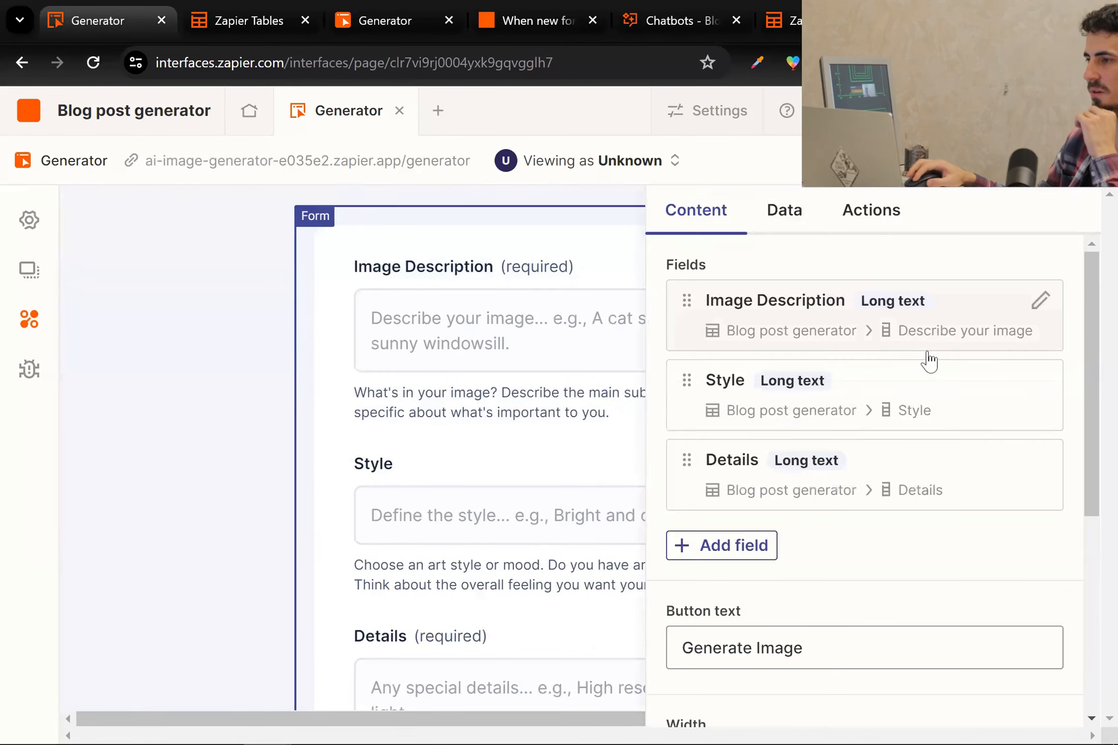
pyautogui.scroll(-5, 875, 518)
pyautogui.click(844, 691)
pyautogui.click(326, 482)
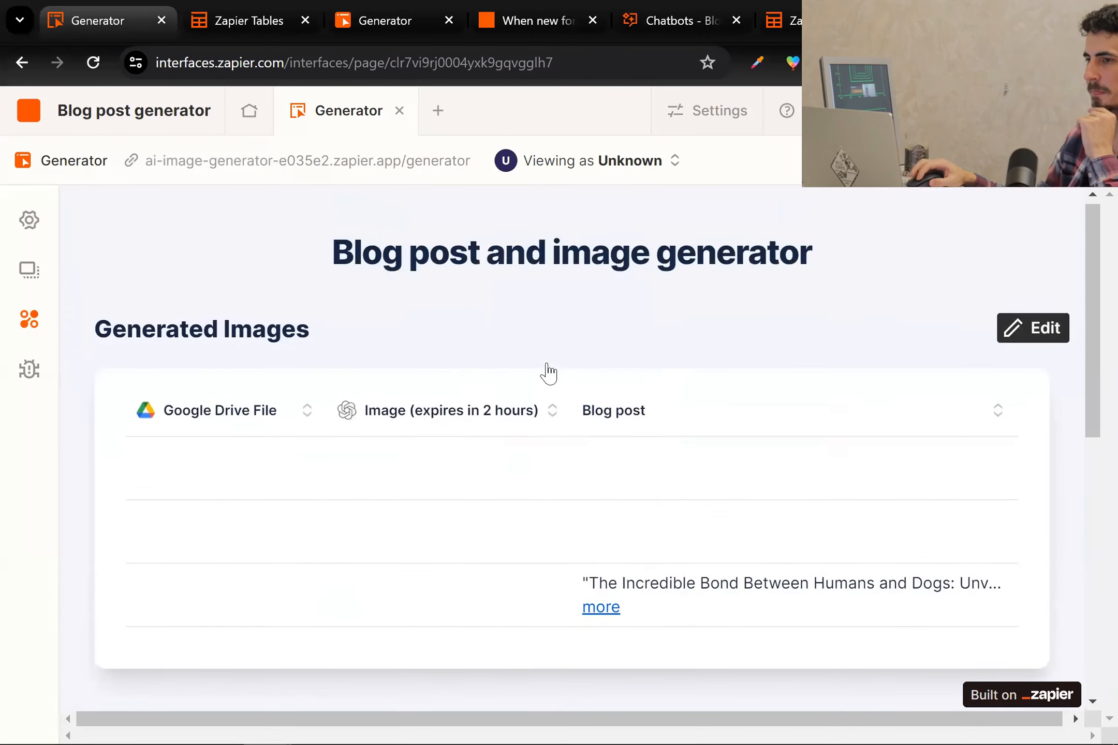
# Step: Move the chatbot component above the Generated Images table, directly under the page heading
pyautogui.scroll(-10, 548, 372)
pyautogui.scroll(5, 362, 439)
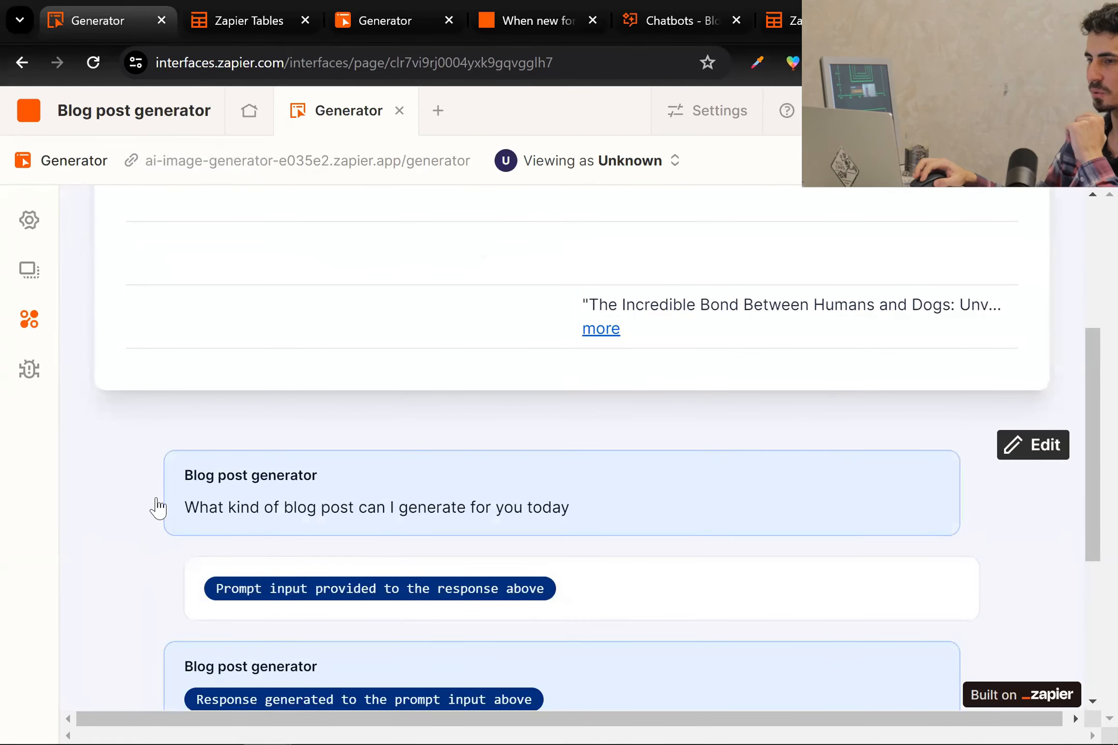
pyautogui.moveTo(175, 439); pyautogui.dragTo(561, 486)
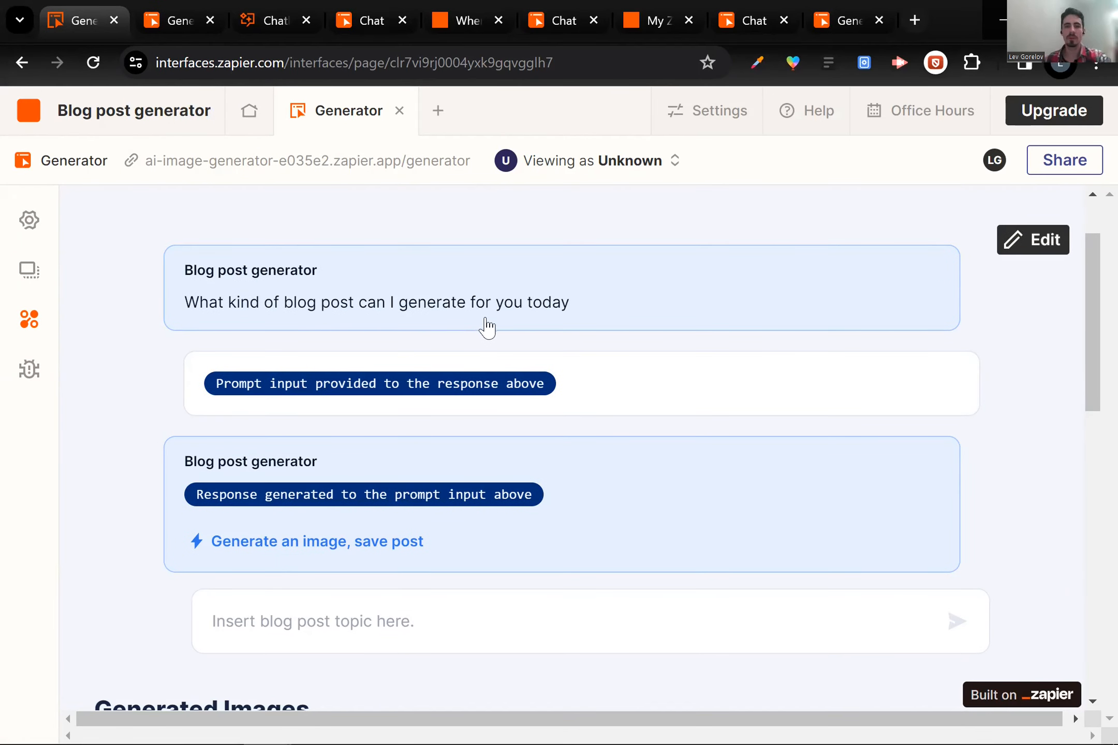
# Step: Open the live Generator page in the browser and submit rockets as the blog post topic to the chatbot
pyautogui.click(324, 162)
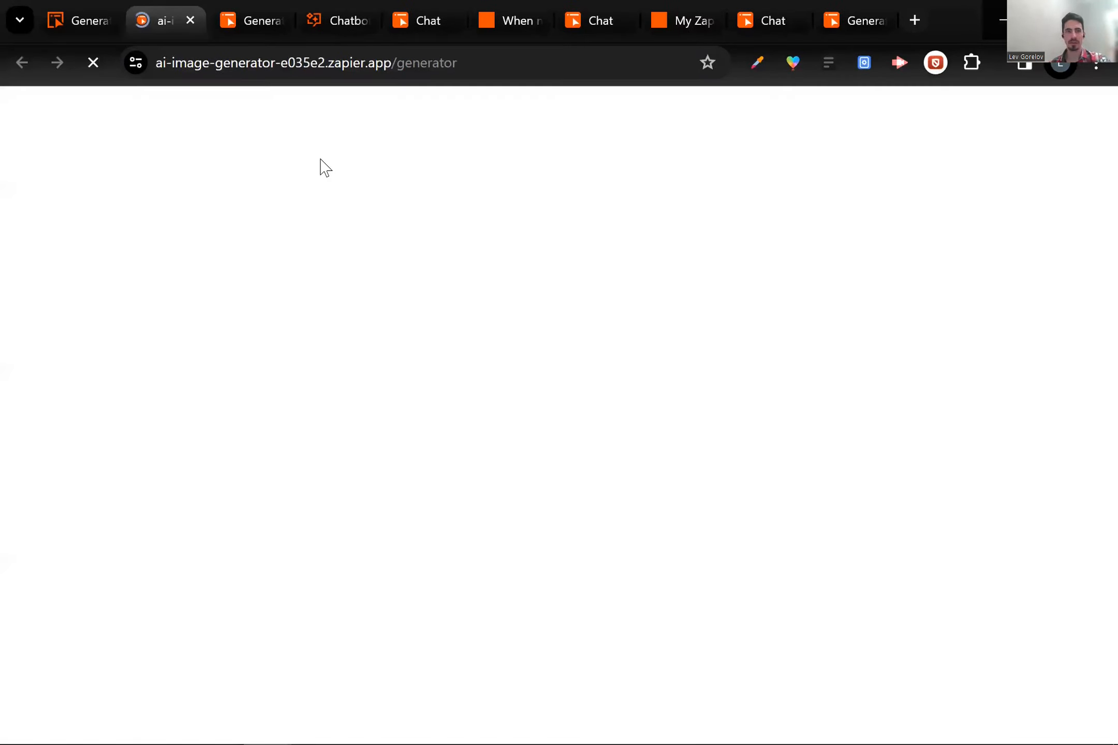
pyautogui.click(88, 14)
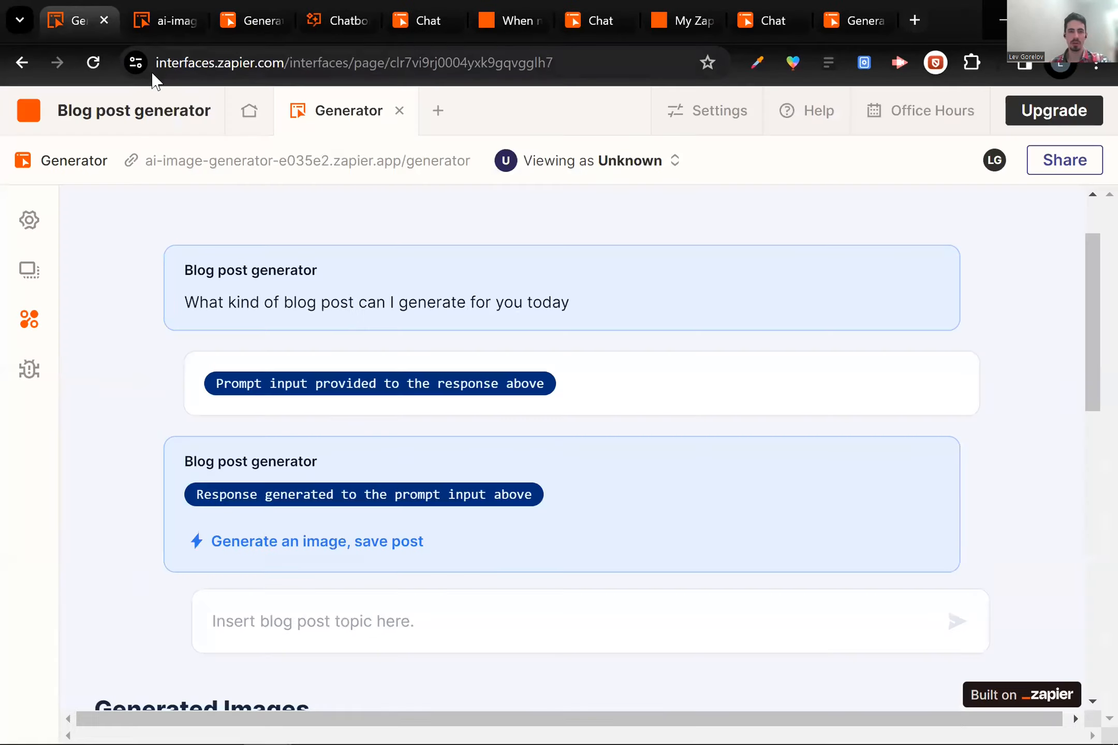
pyautogui.click(164, 8)
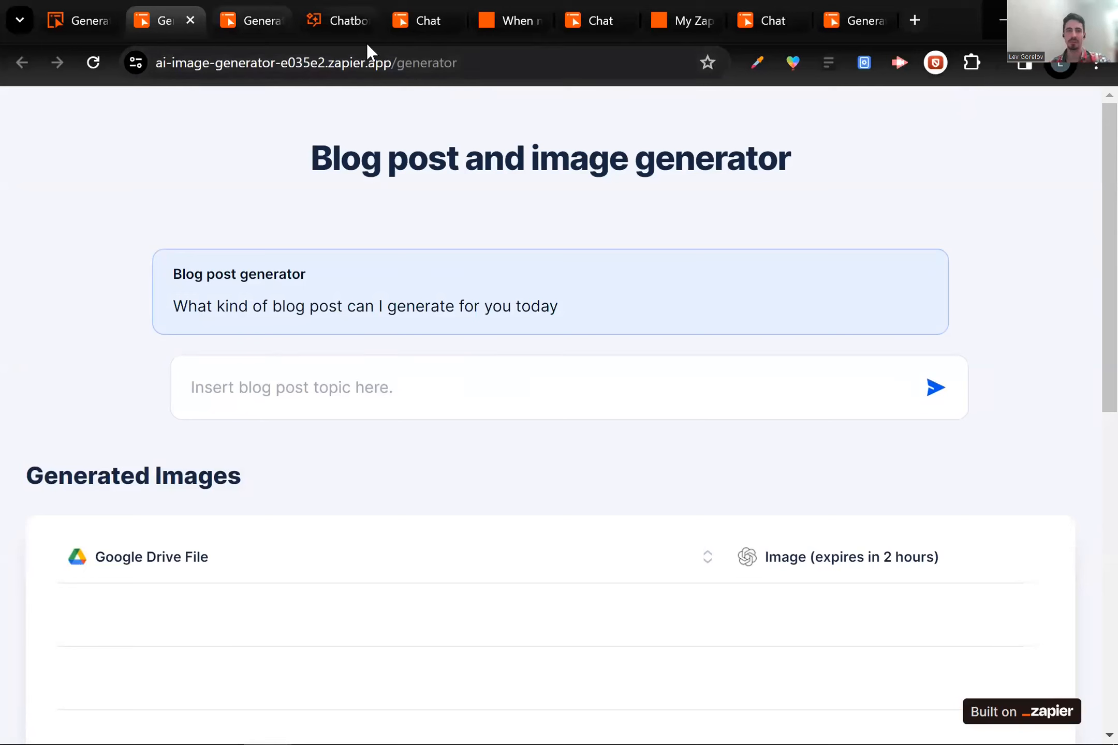
pyautogui.click(383, 378)
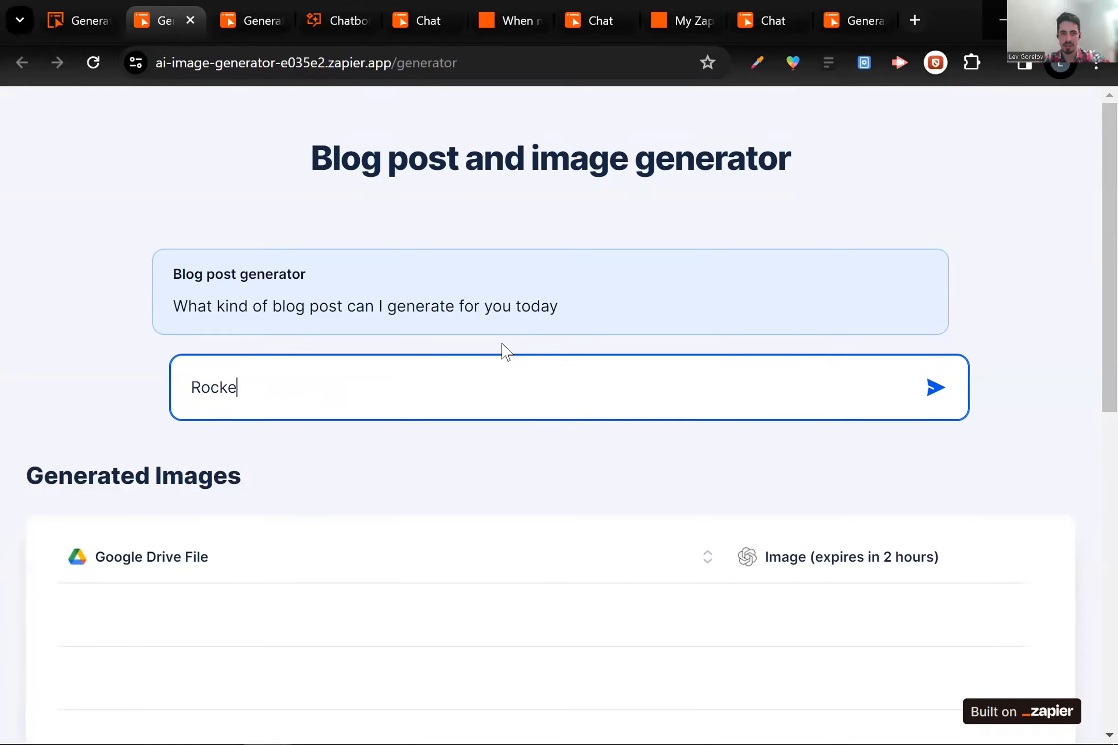
pyautogui.press('Return')
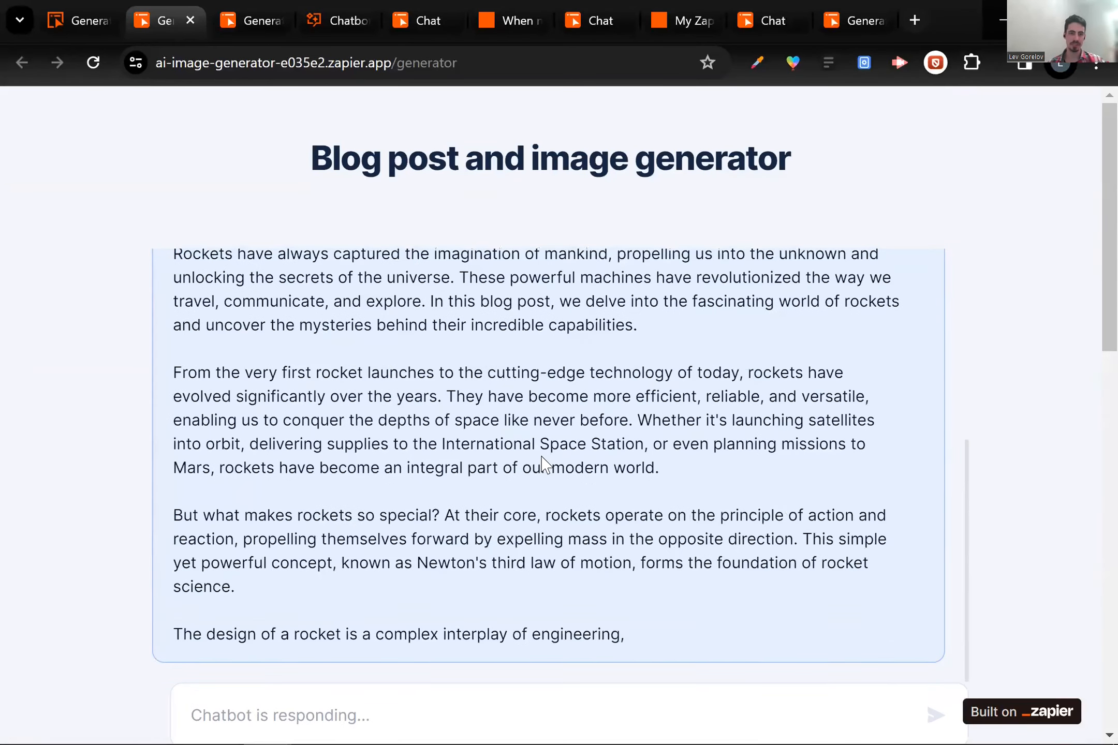
# Step: Review the end of the generated rocket blog post and run its "Generate an image, save post" action
pyautogui.scroll(-5, 541, 458)
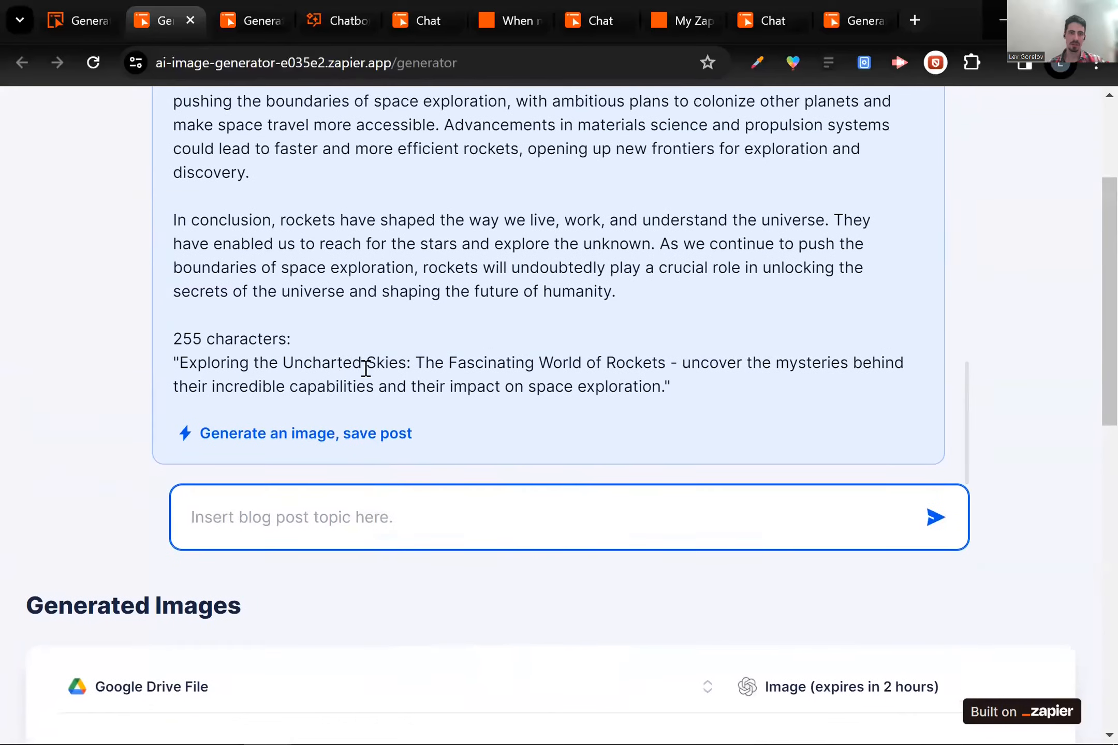
pyautogui.scroll(1, 352, 367)
pyautogui.scroll(-1, 435, 326)
pyautogui.click(506, 392)
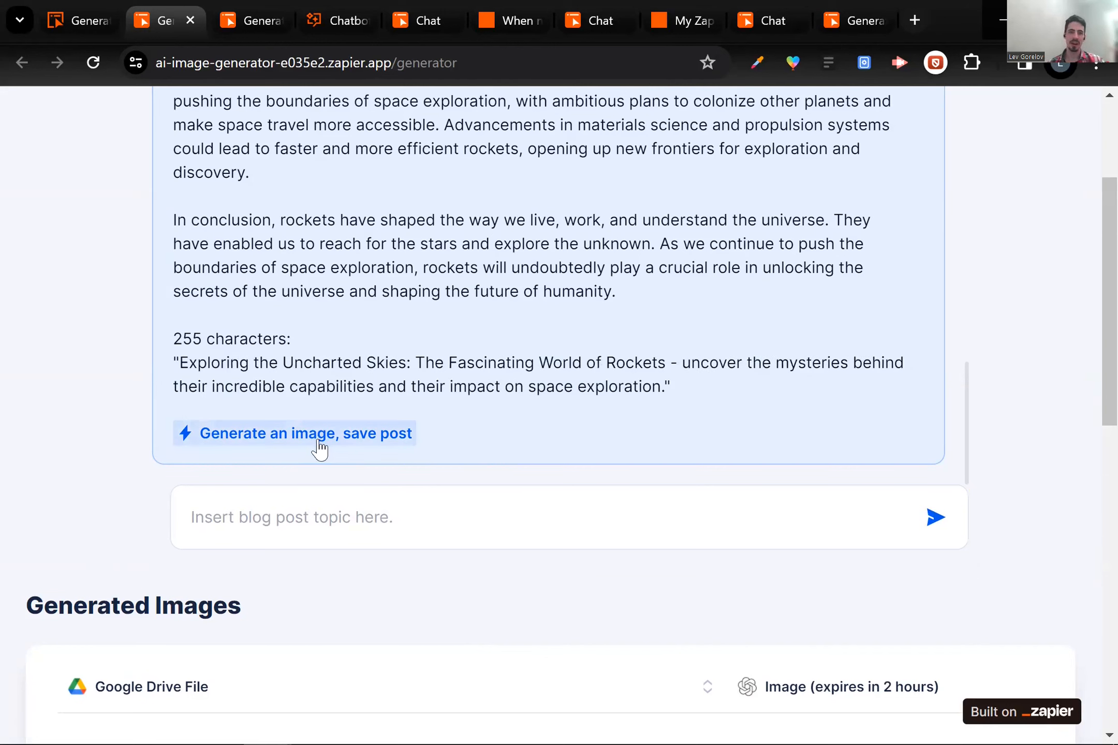
pyautogui.click(289, 440)
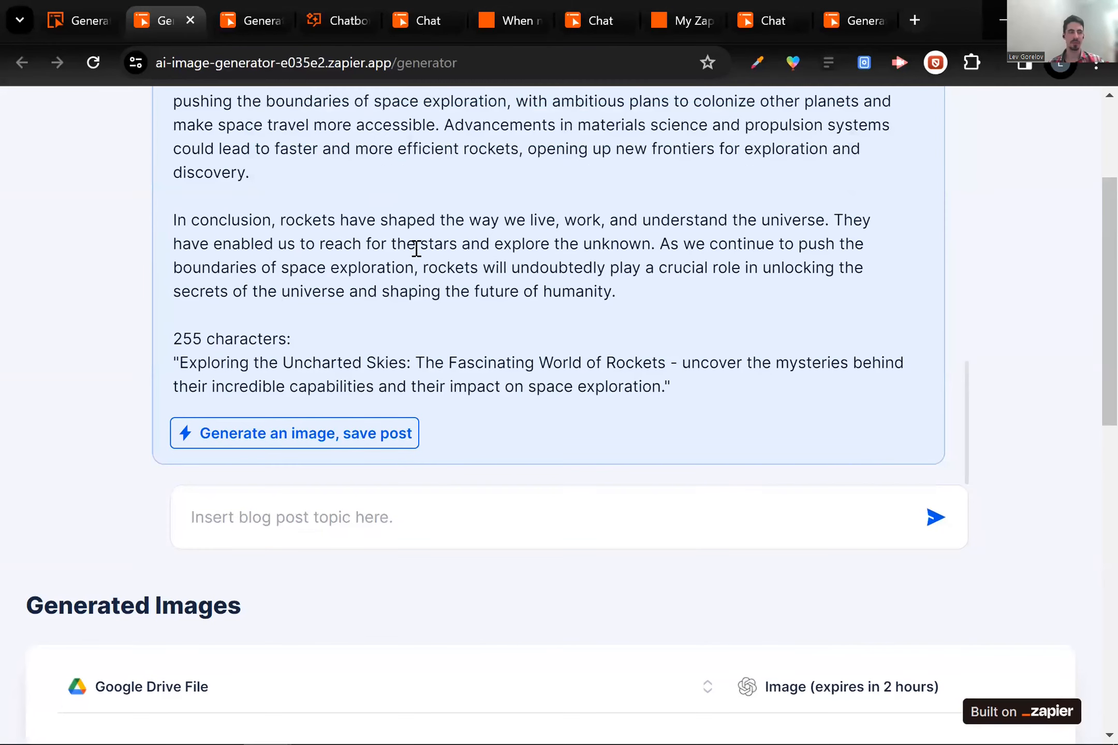
# Step: Check the Generated Images table, across to its Blog post column, for an entry from the rockets blog post
pyautogui.scroll(-5, 417, 248)
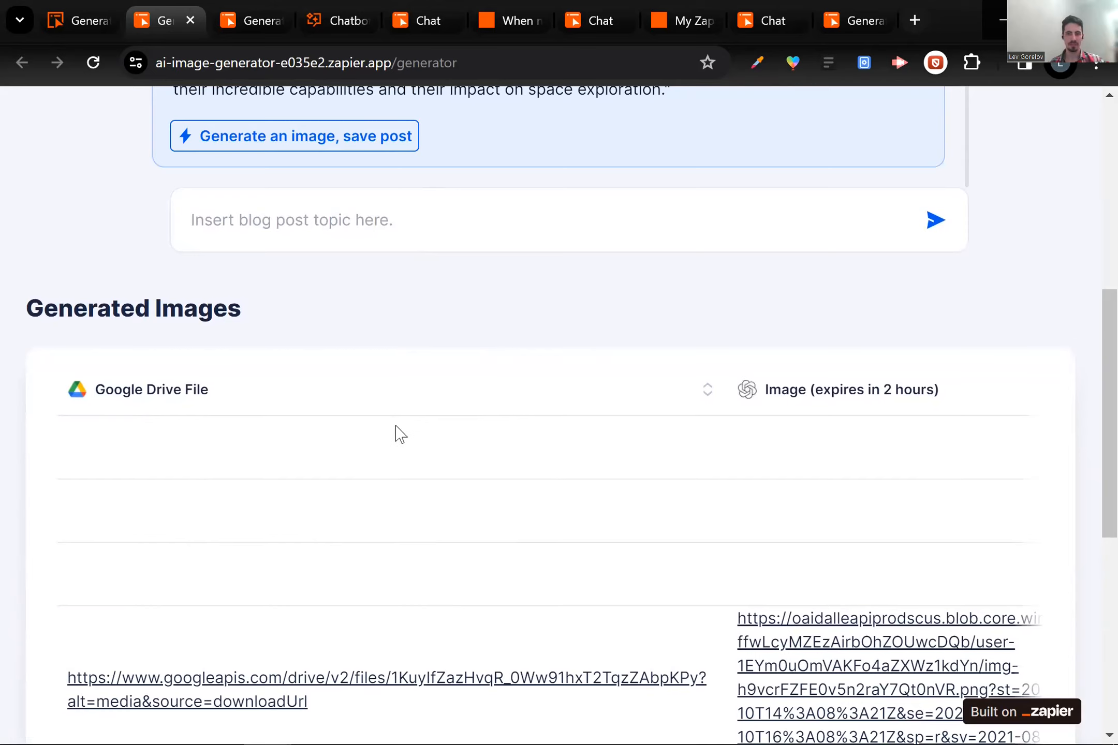
pyautogui.scroll(-8, 400, 434)
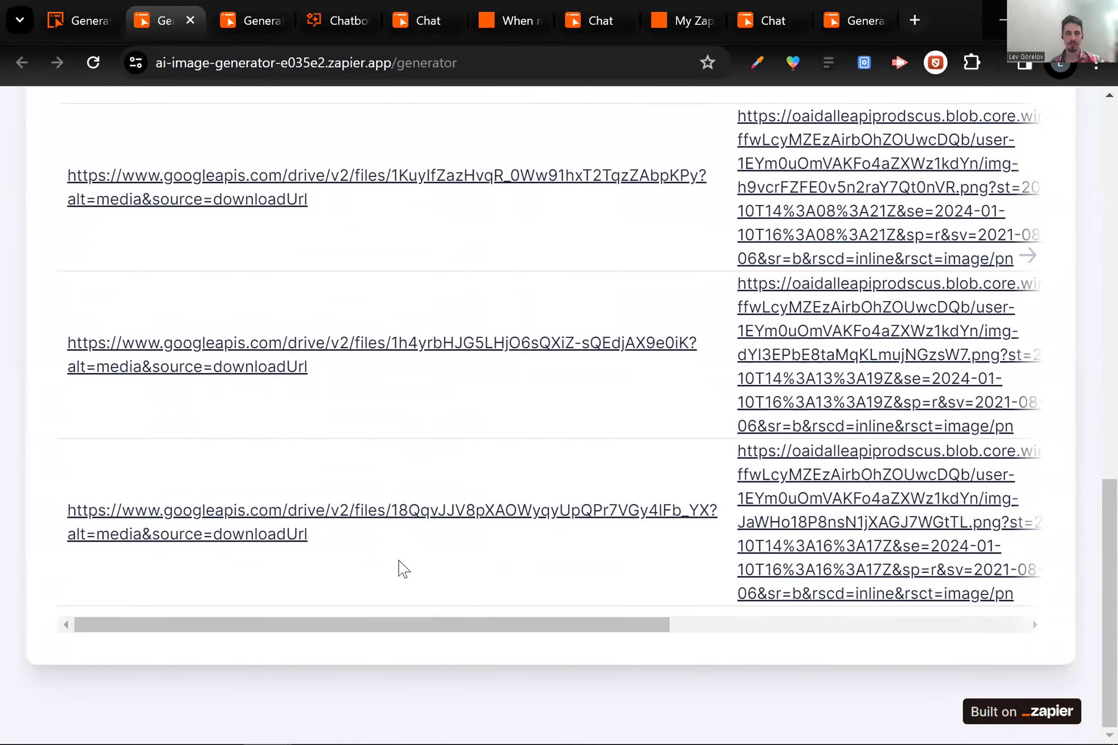
pyautogui.moveTo(382, 629); pyautogui.dragTo(805, 616)
pyautogui.scroll(15, 633, 424)
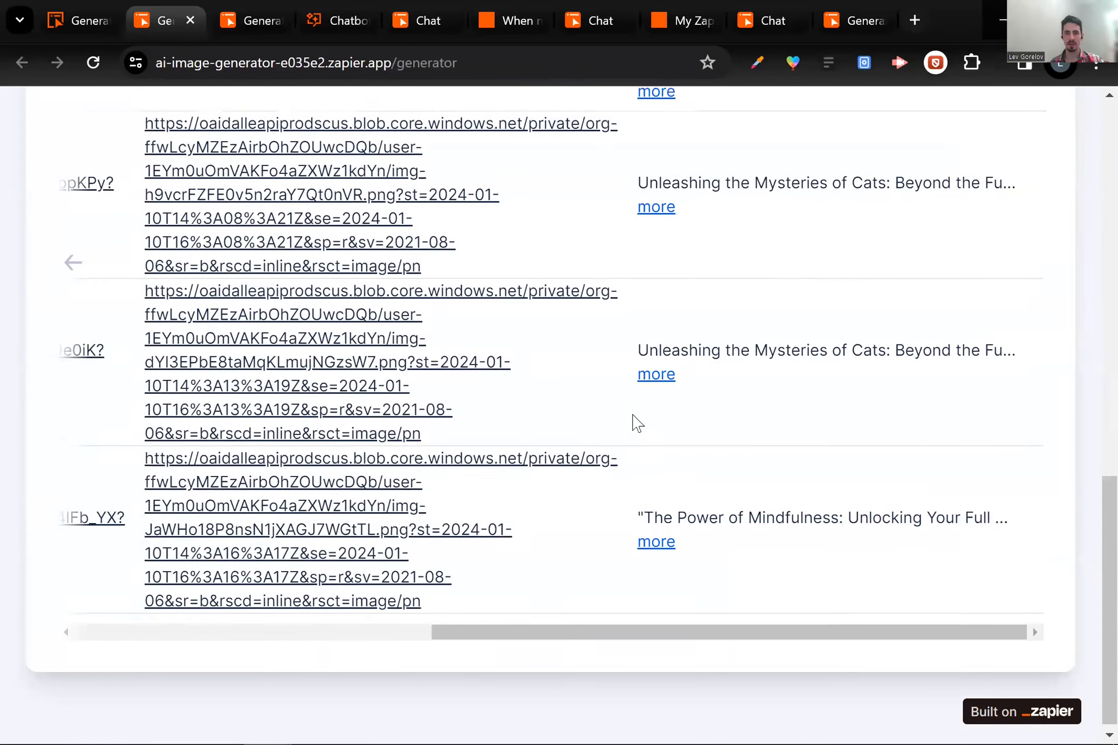
pyautogui.scroll(10, 434, 368)
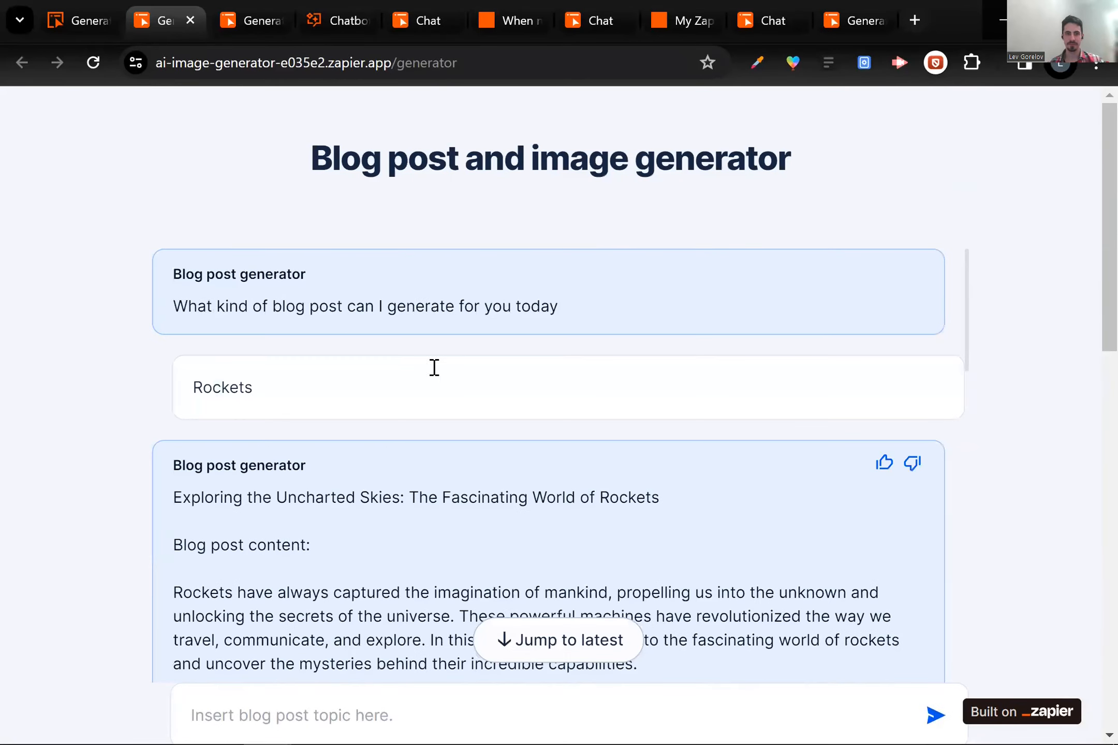
pyautogui.scroll(-10, 435, 370)
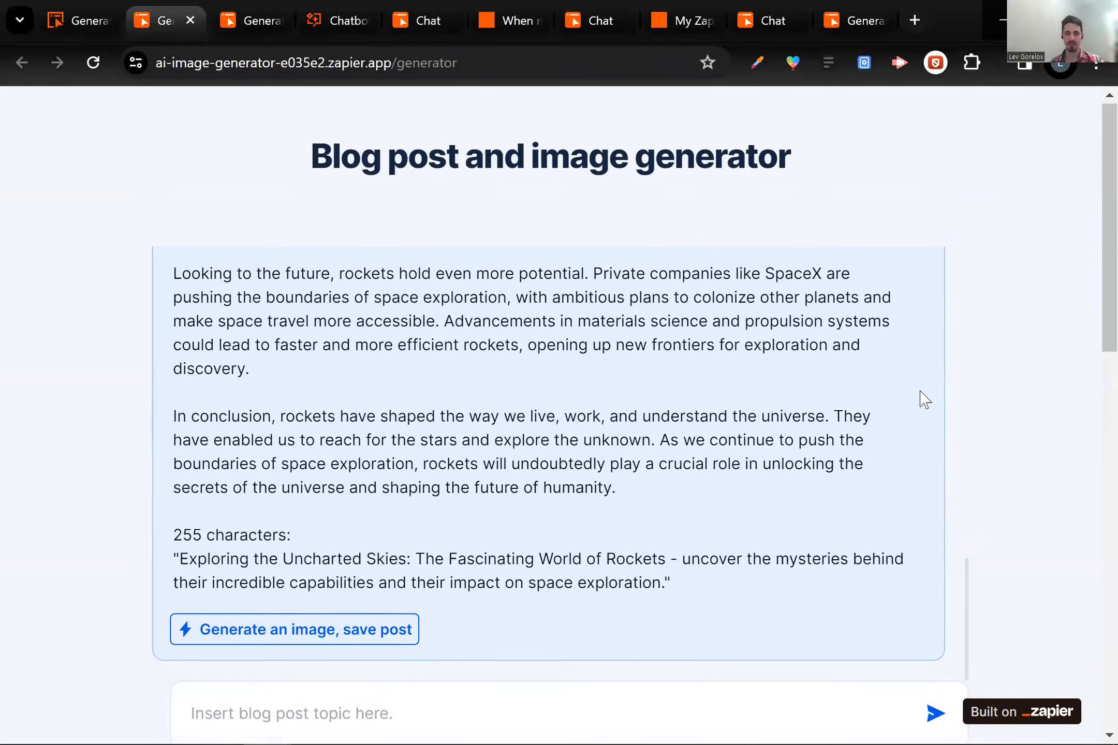
pyautogui.scroll(-15, 983, 411)
pyautogui.scroll(-4, 957, 435)
pyautogui.scroll(7, 924, 451)
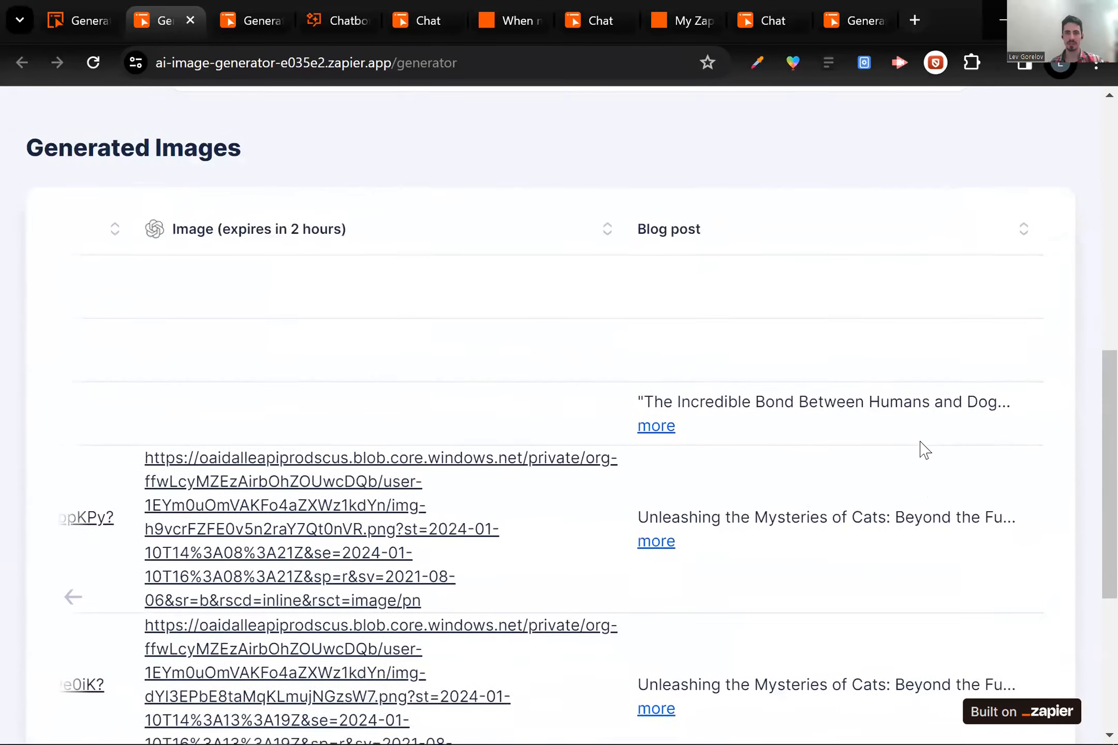
pyautogui.scroll(-6, 924, 450)
pyautogui.moveTo(774, 626); pyautogui.dragTo(966, 597)
pyautogui.scroll(5, 899, 456)
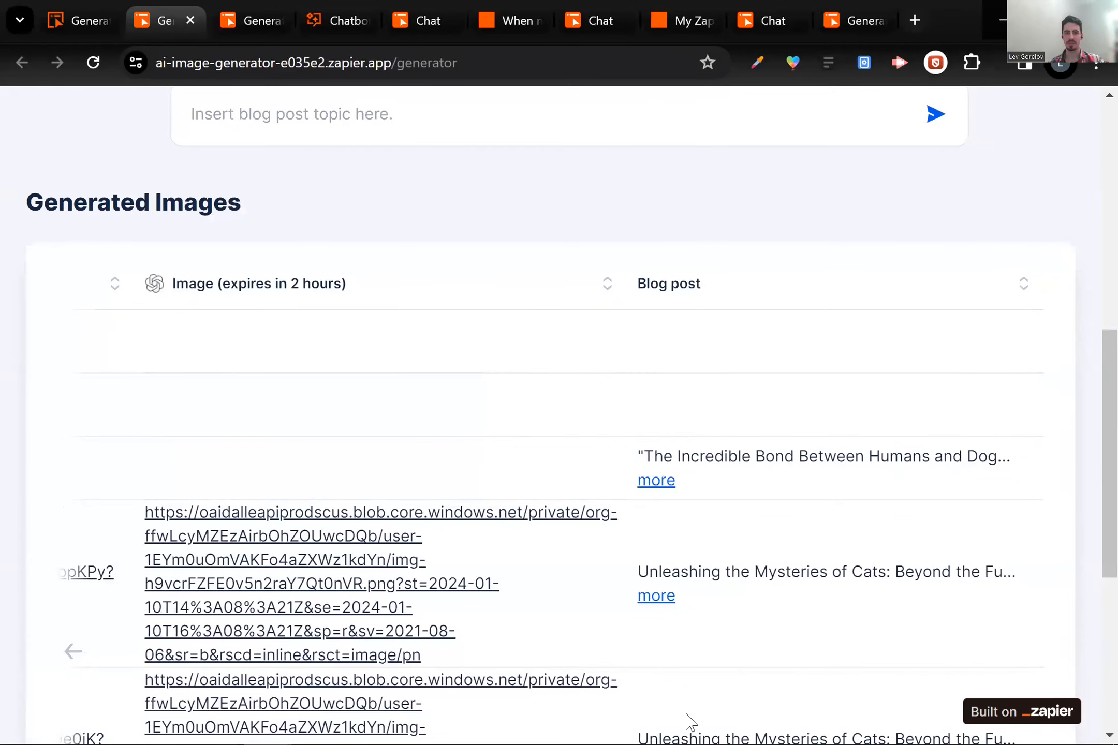
pyautogui.scroll(-5, 691, 722)
pyautogui.moveTo(794, 631); pyautogui.dragTo(856, 561)
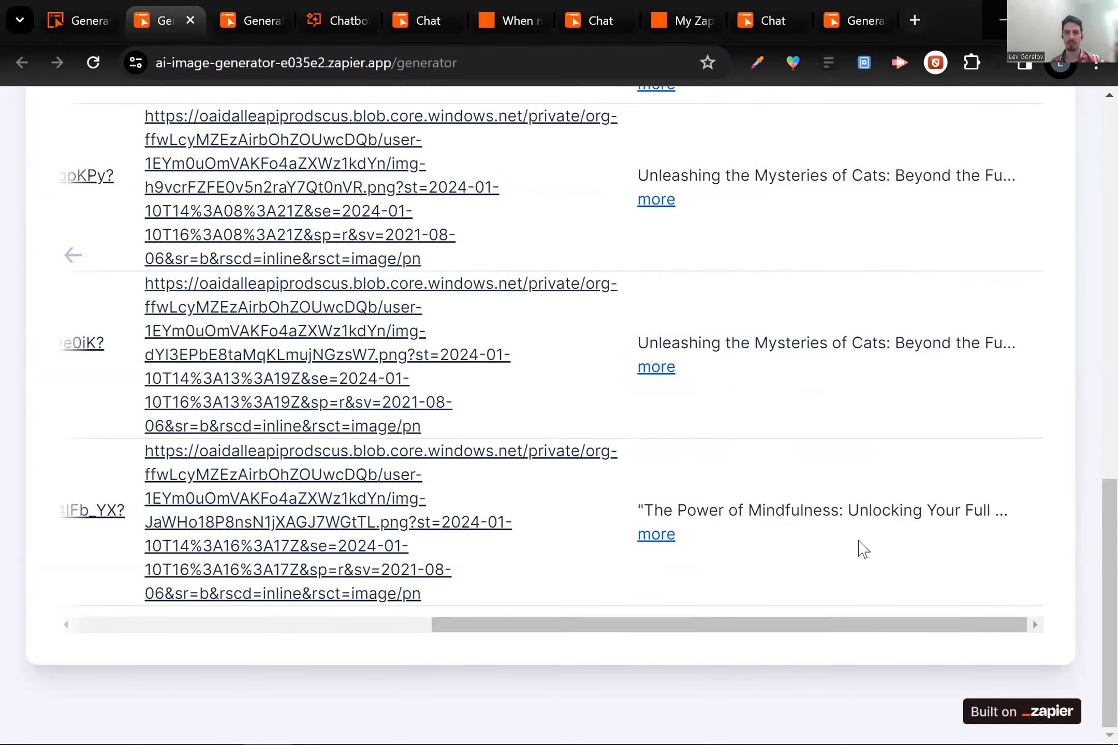
pyautogui.scroll(5, 832, 603)
pyautogui.scroll(-6, 816, 679)
pyautogui.moveTo(754, 627); pyautogui.dragTo(732, 627)
pyautogui.hscroll(-2, 754, 629)
pyautogui.hscroll(3, 834, 627)
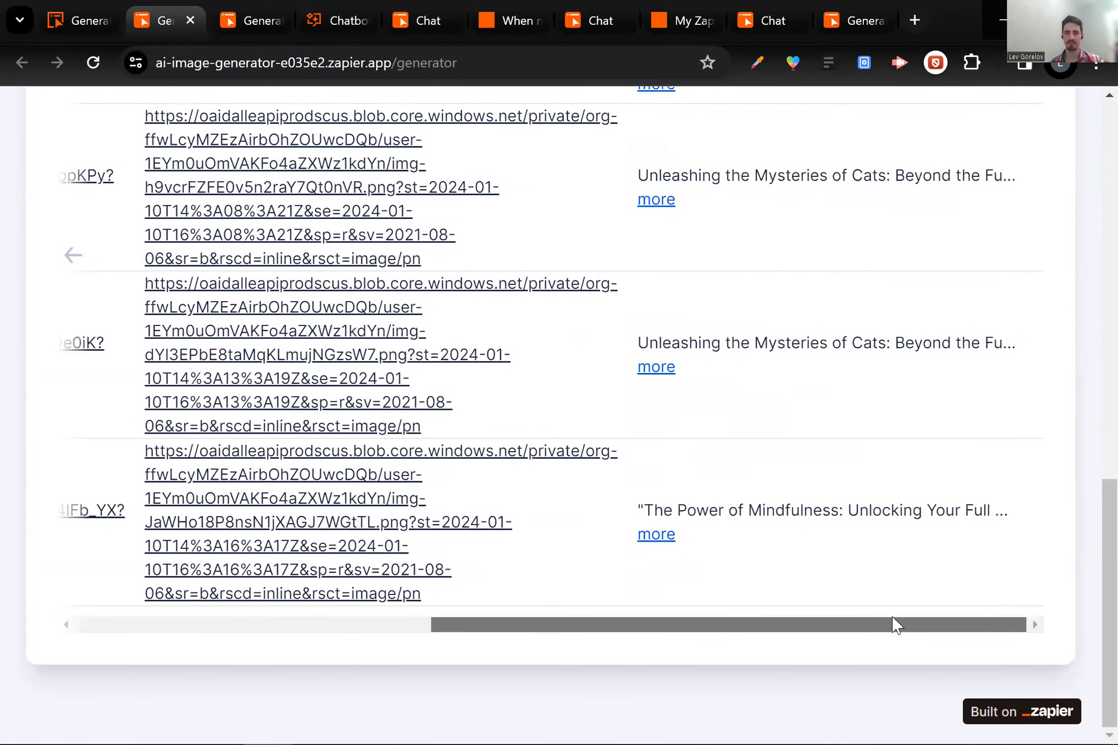
# Step: Expand the full blog post text in the last row of the Generated Images table and review that row
pyautogui.scroll(-3, 948, 627)
pyautogui.hscroll(-10, 459, 656)
pyautogui.hscroll(10, 951, 639)
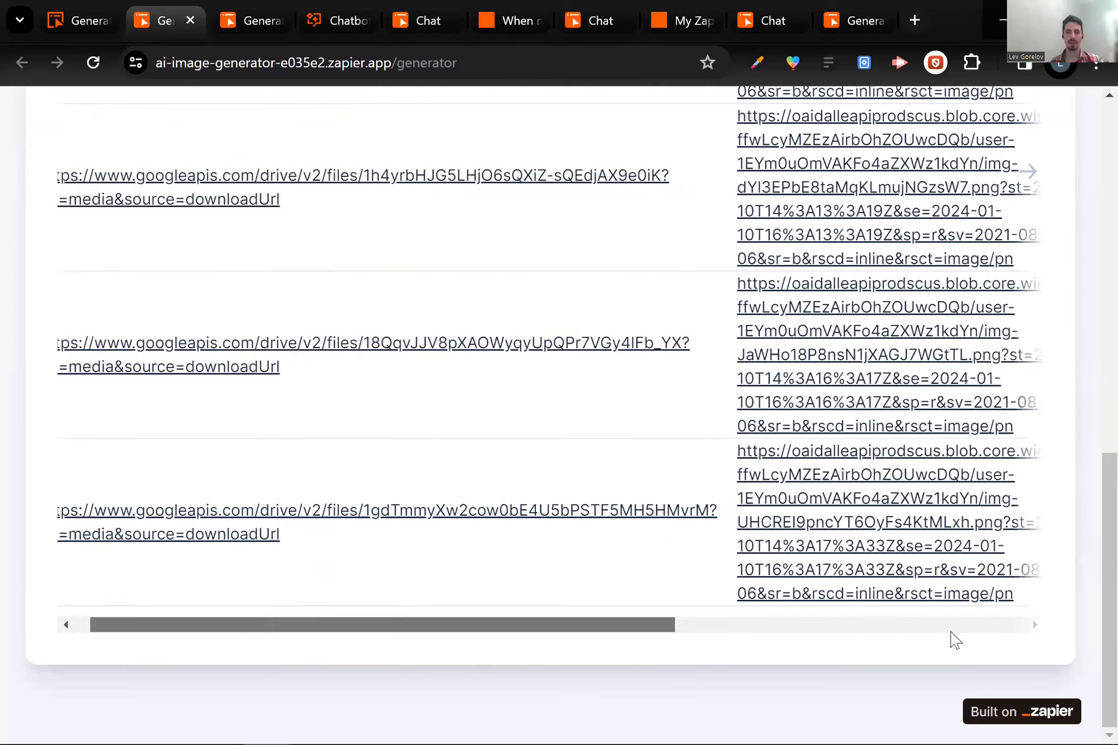
pyautogui.hscroll(-8, 725, 624)
pyautogui.hscroll(8, 981, 621)
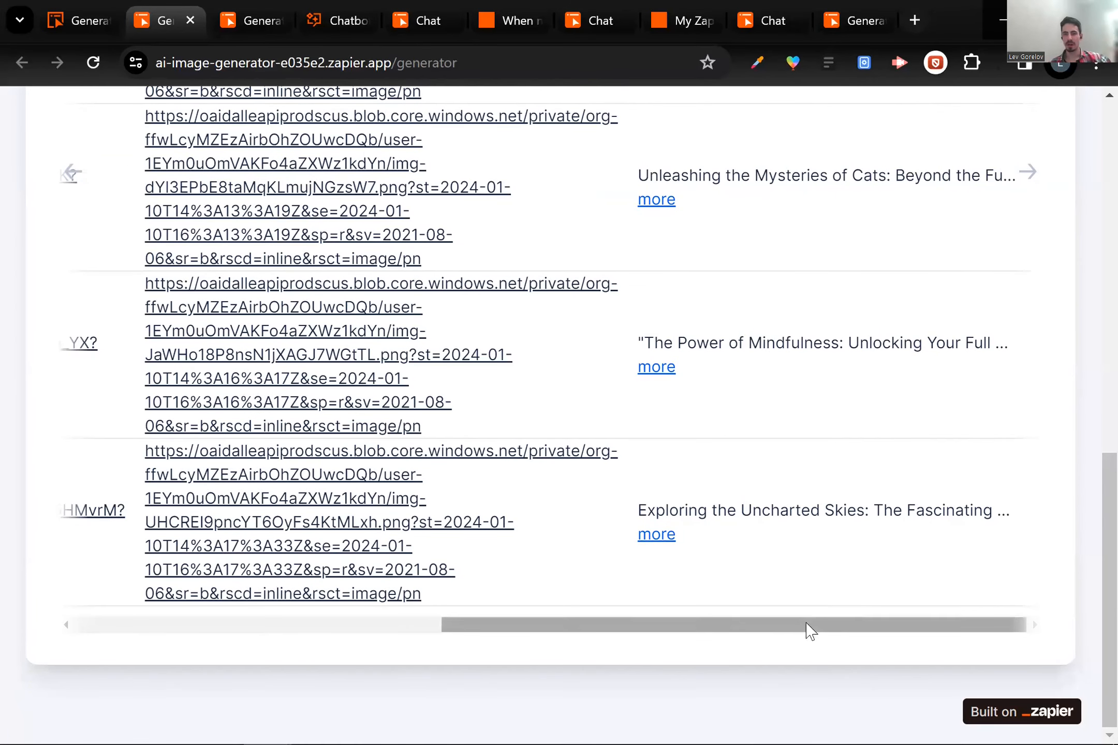
pyautogui.click(665, 539)
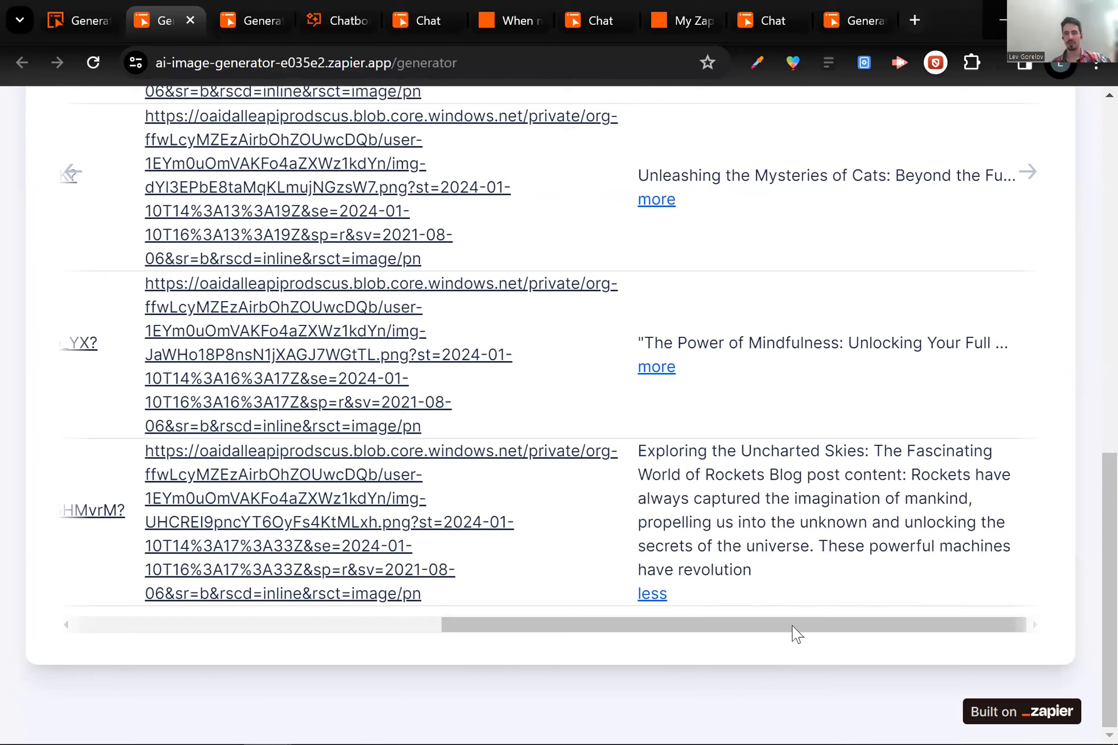
pyautogui.hscroll(-10, 777, 642)
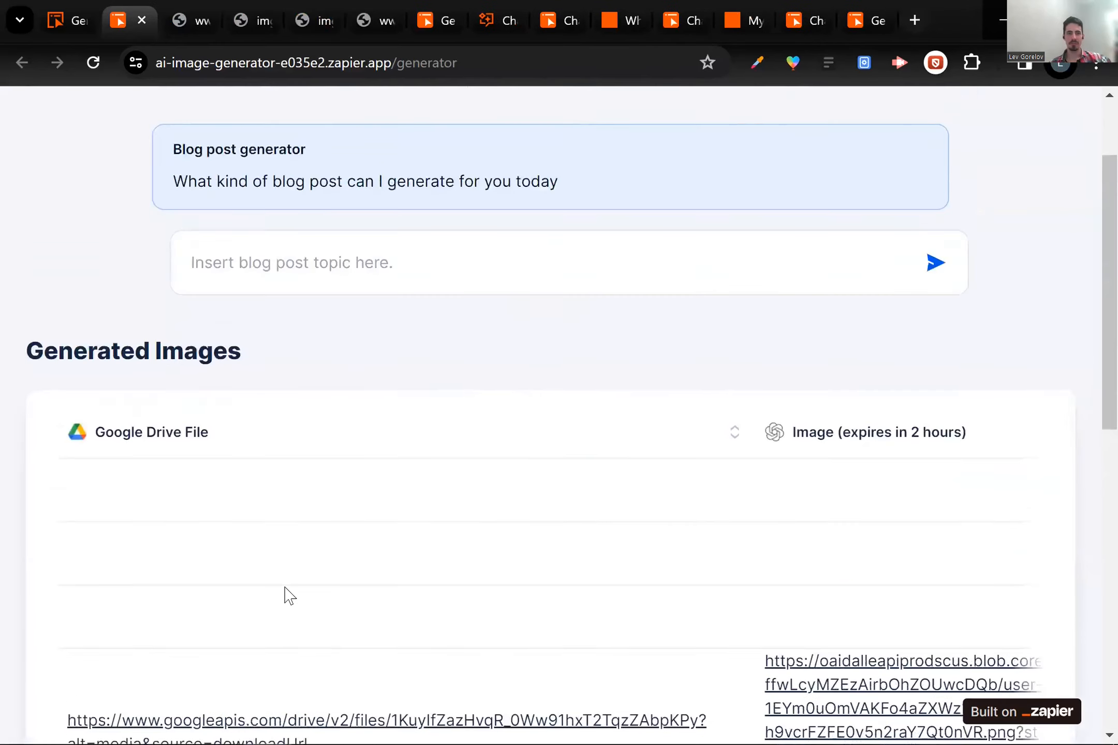
# Step: Switch to the Generator page editor and review the files listed in its Connections
pyautogui.scroll(3, 285, 593)
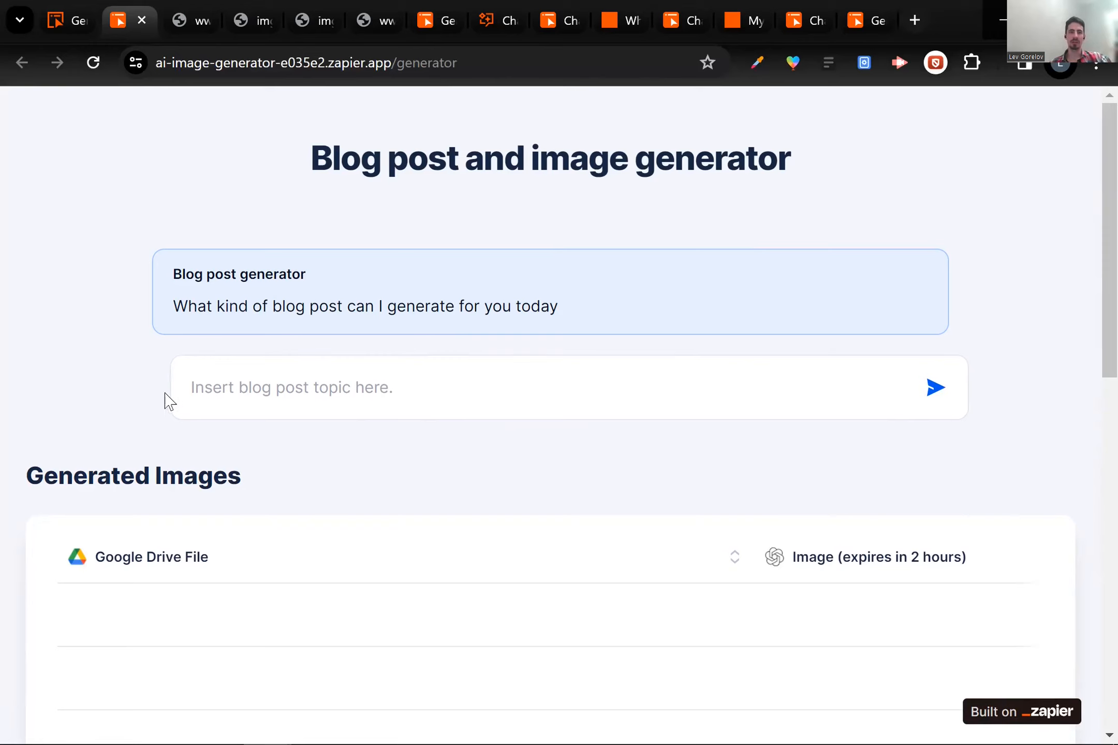
pyautogui.click(85, 15)
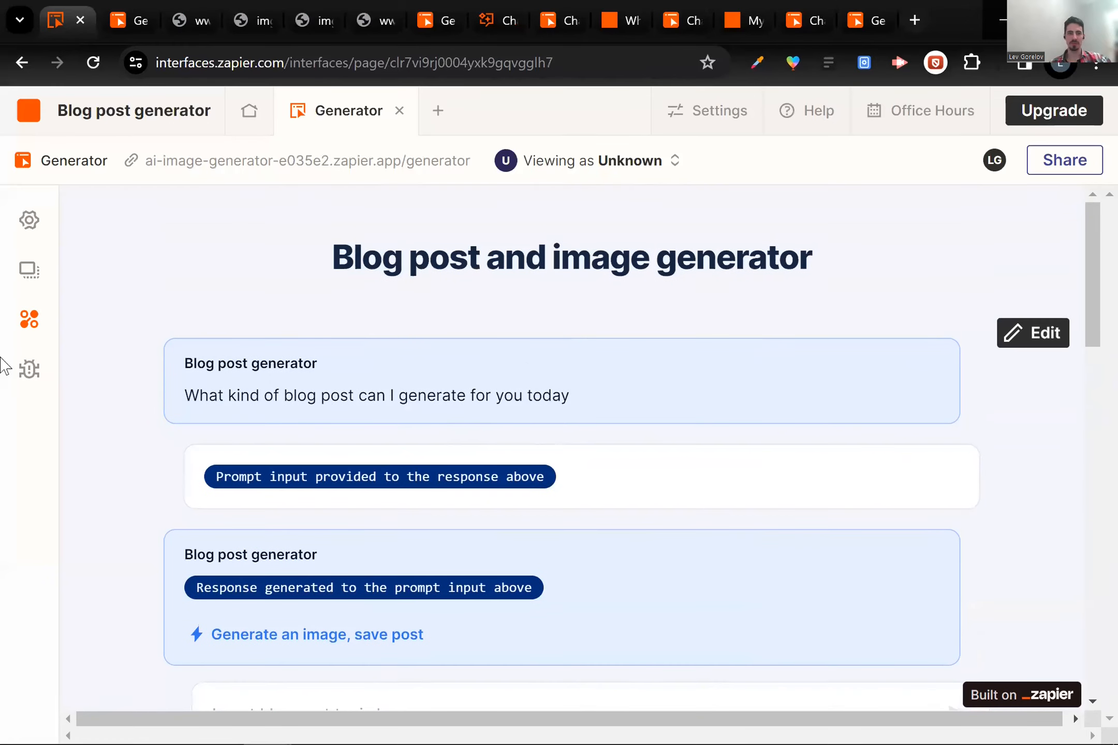
pyautogui.click(33, 320)
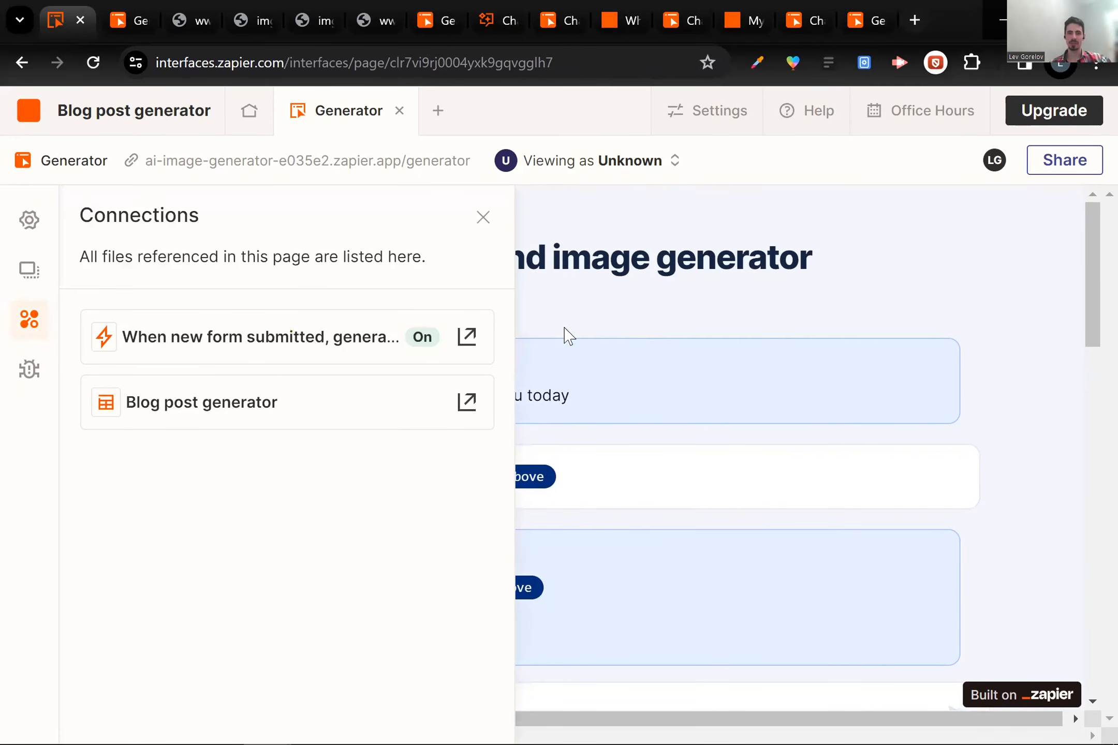
pyautogui.click(779, 302)
# Step: Return to the live Generator page and review the chatbot and the links saved in the Generated Images table
pyautogui.click(152, 11)
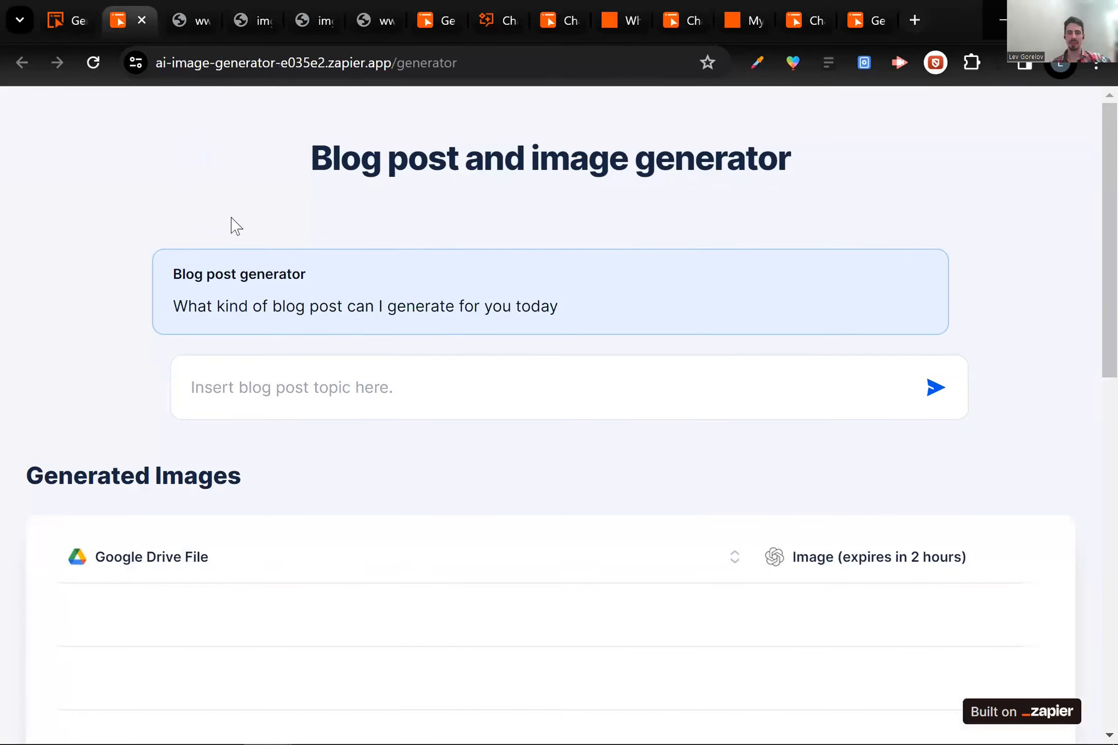
pyautogui.scroll(-10, 233, 225)
pyautogui.scroll(-1, 234, 224)
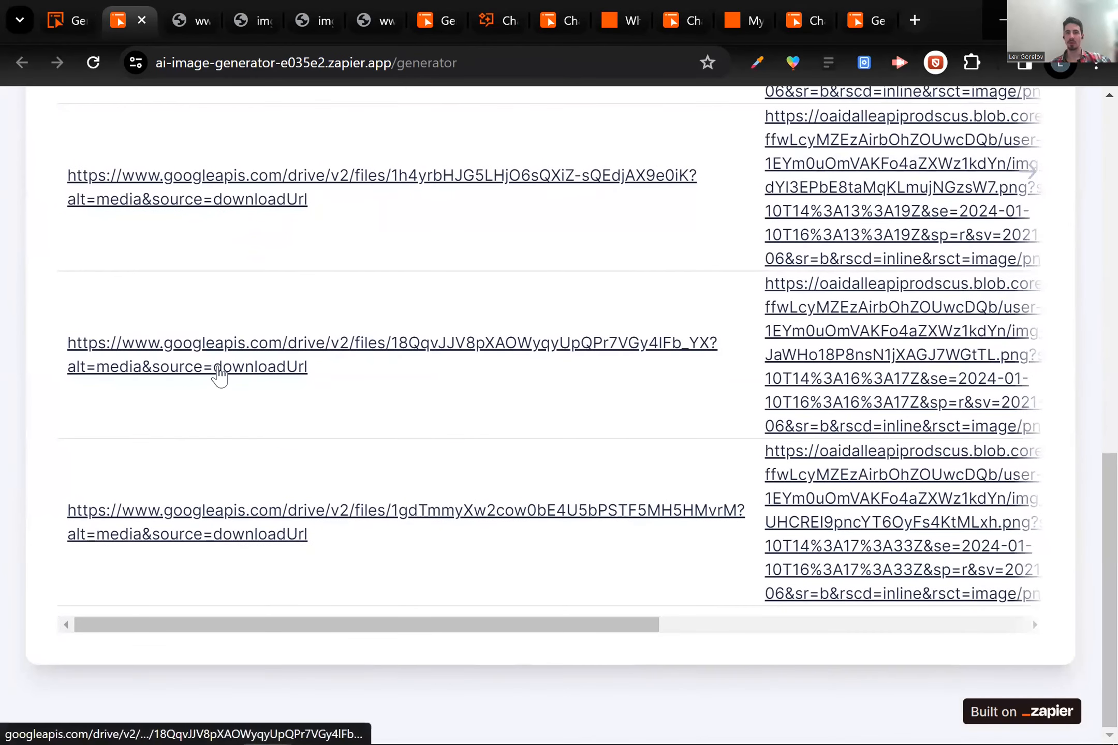
pyautogui.scroll(10, 220, 370)
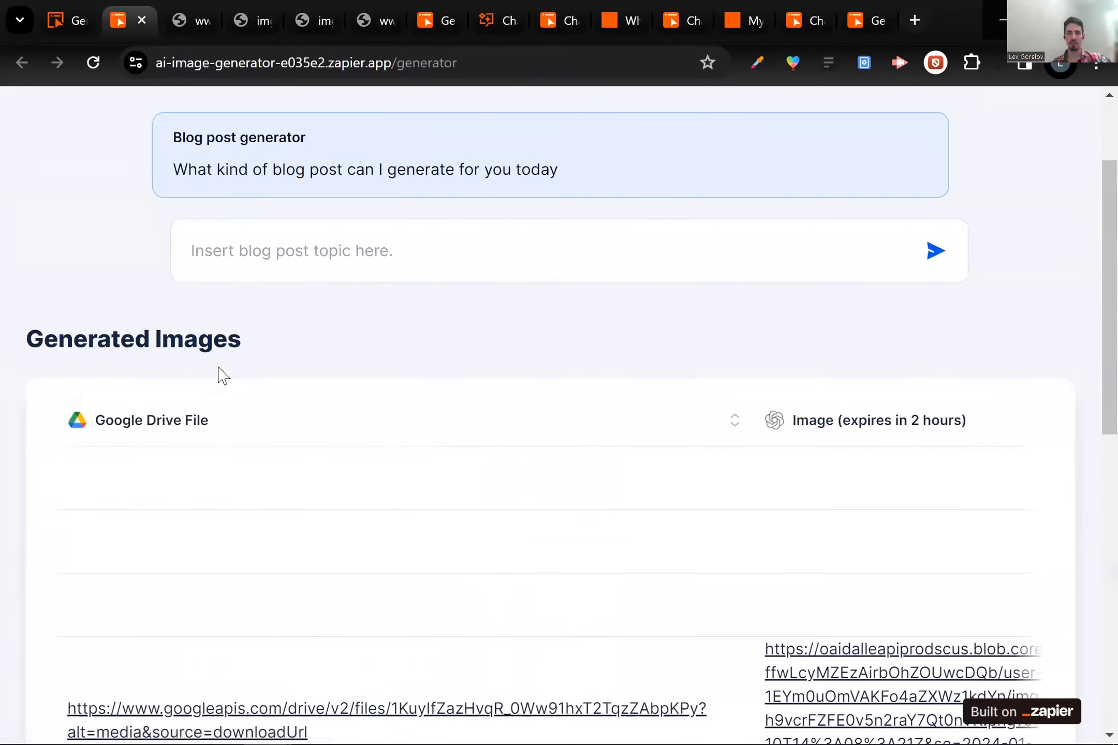
pyautogui.scroll(-10, 372, 434)
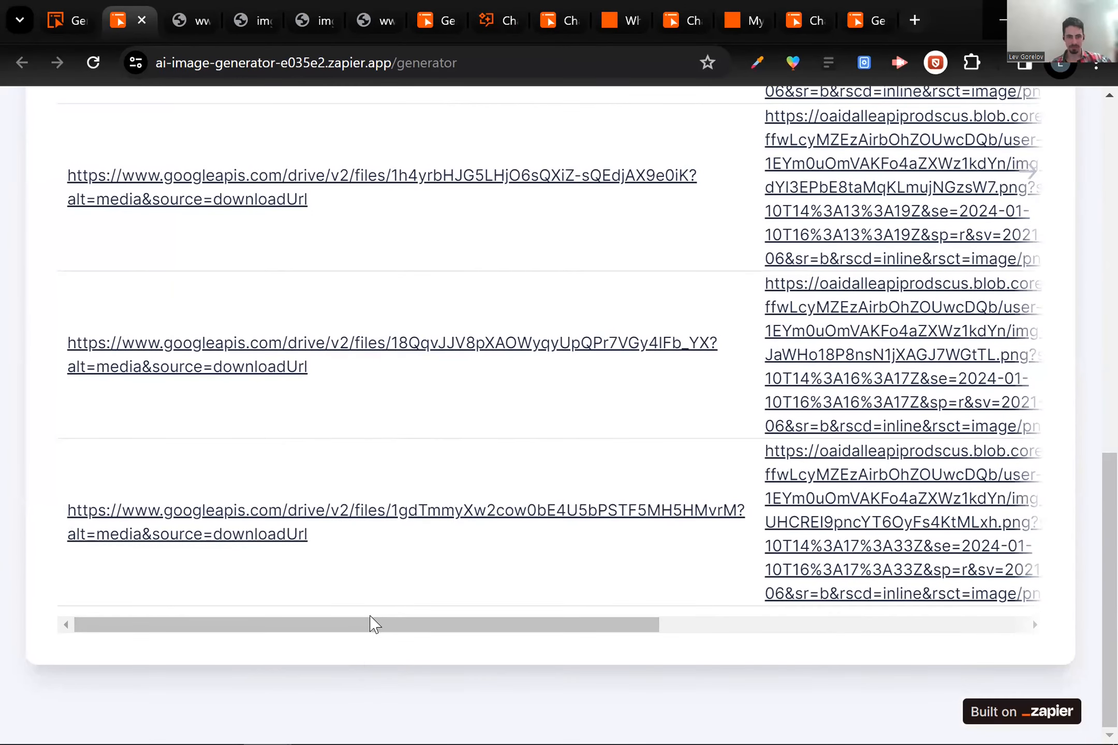
pyautogui.hscroll(5, 841, 629)
pyautogui.hscroll(-5, 319, 676)
pyautogui.scroll(1, 316, 344)
pyautogui.scroll(10, 317, 344)
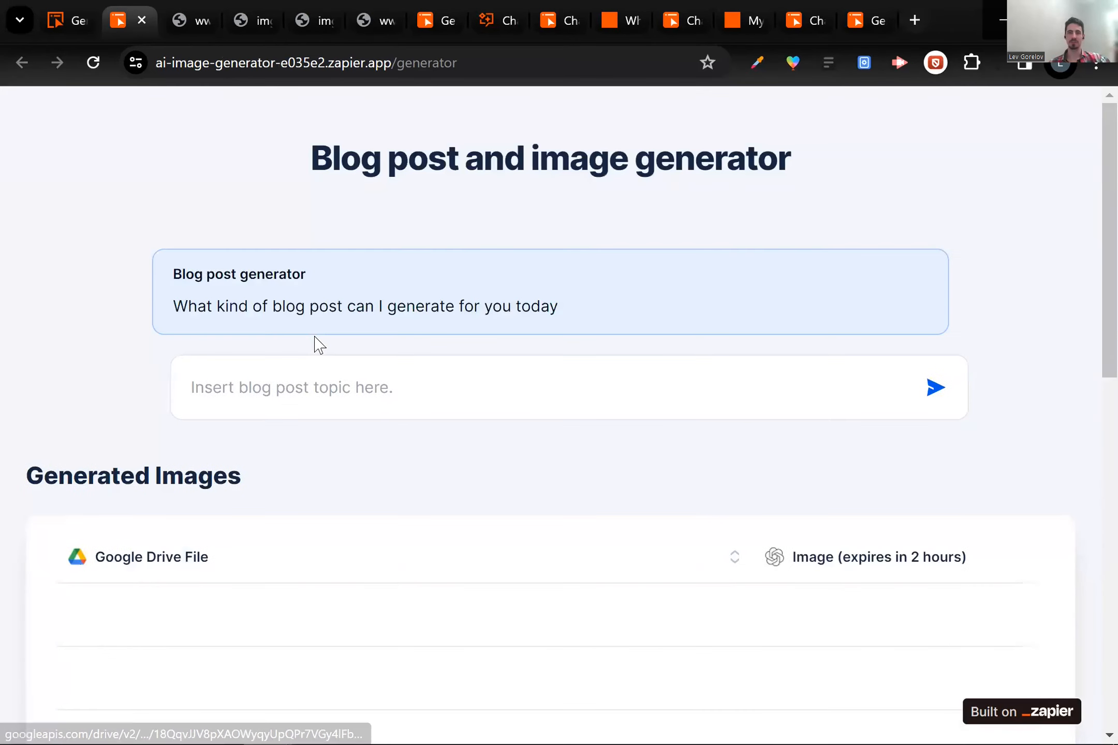
pyautogui.scroll(-4, 426, 457)
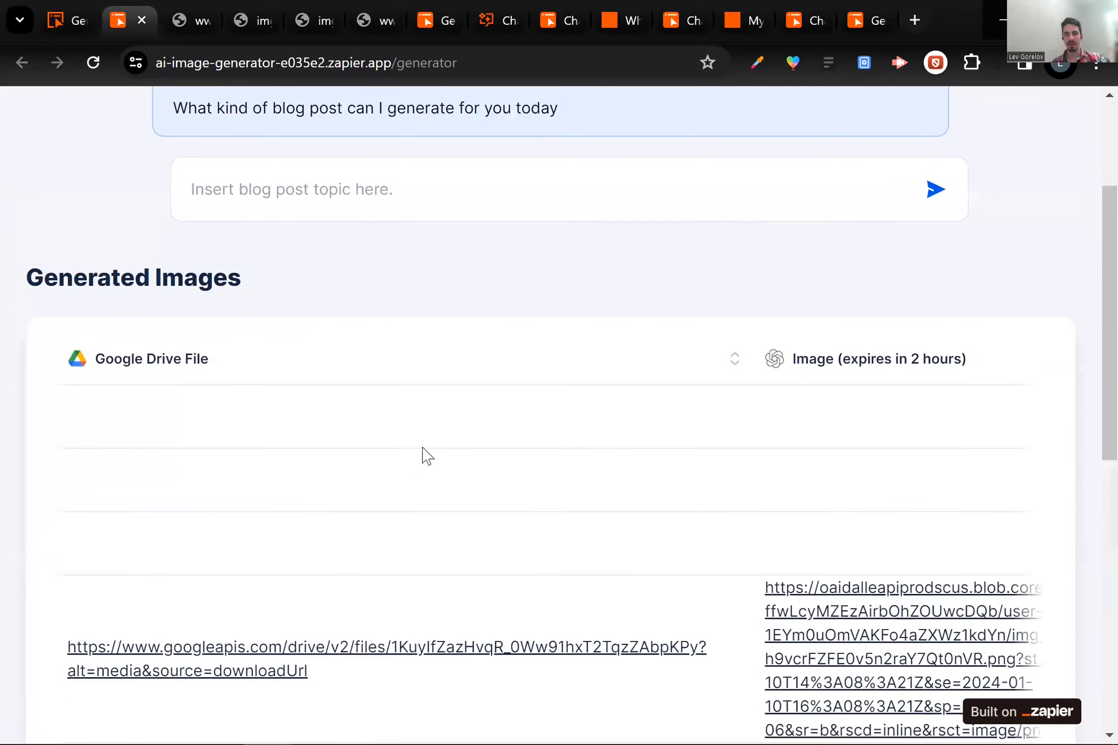
pyautogui.scroll(-12, 426, 457)
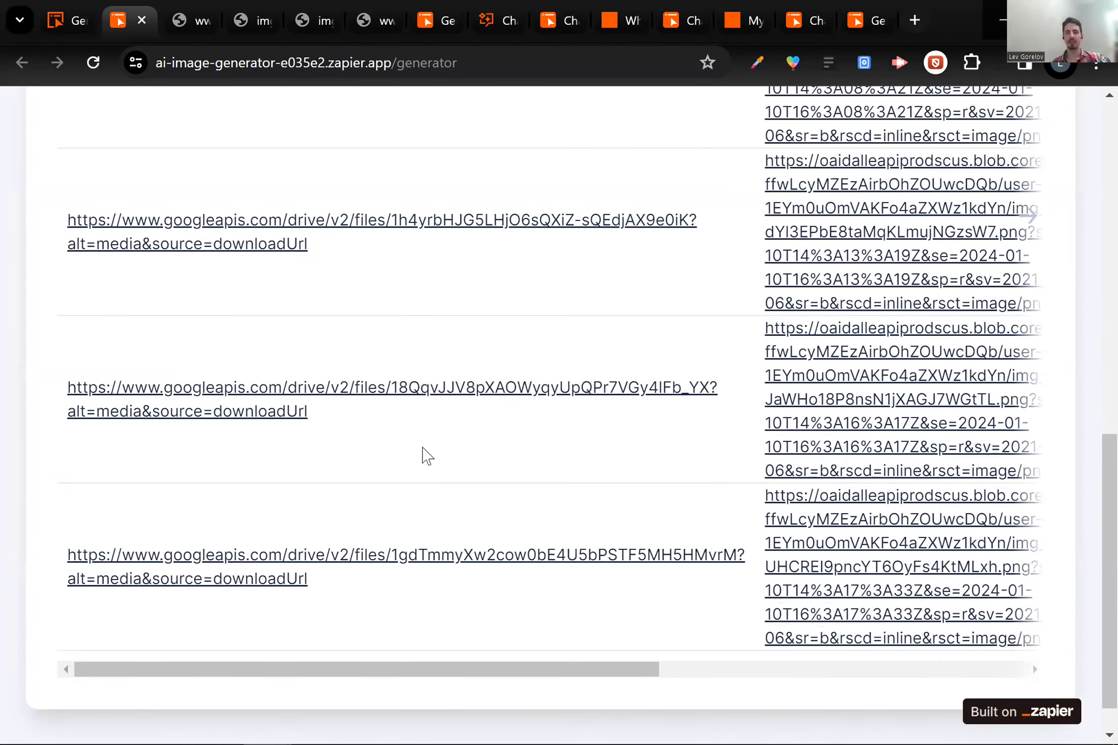
pyautogui.scroll(14, 421, 478)
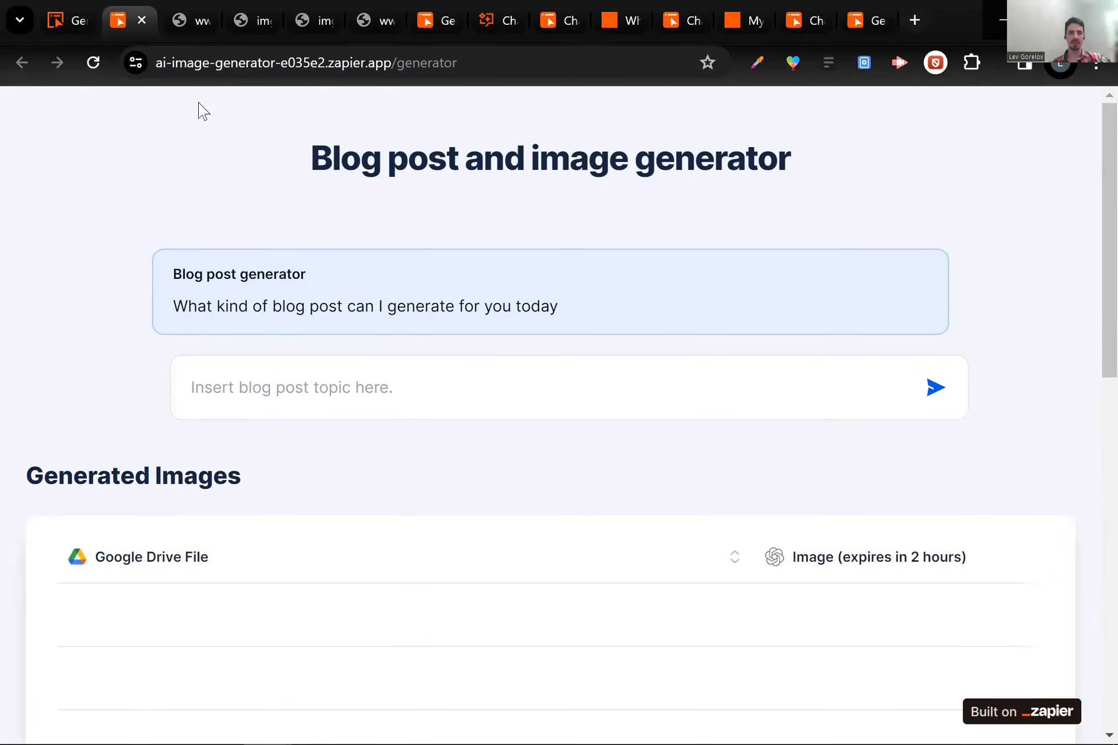
pyautogui.click(252, 62)
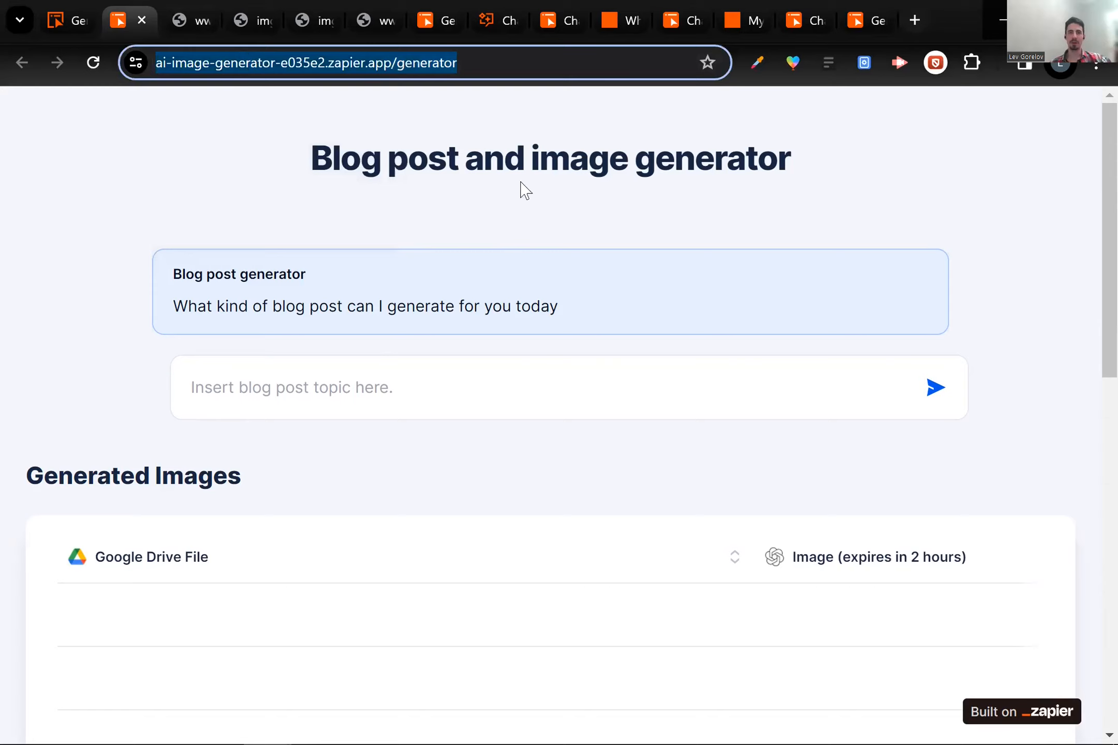
pyautogui.scroll(-14, 496, 392)
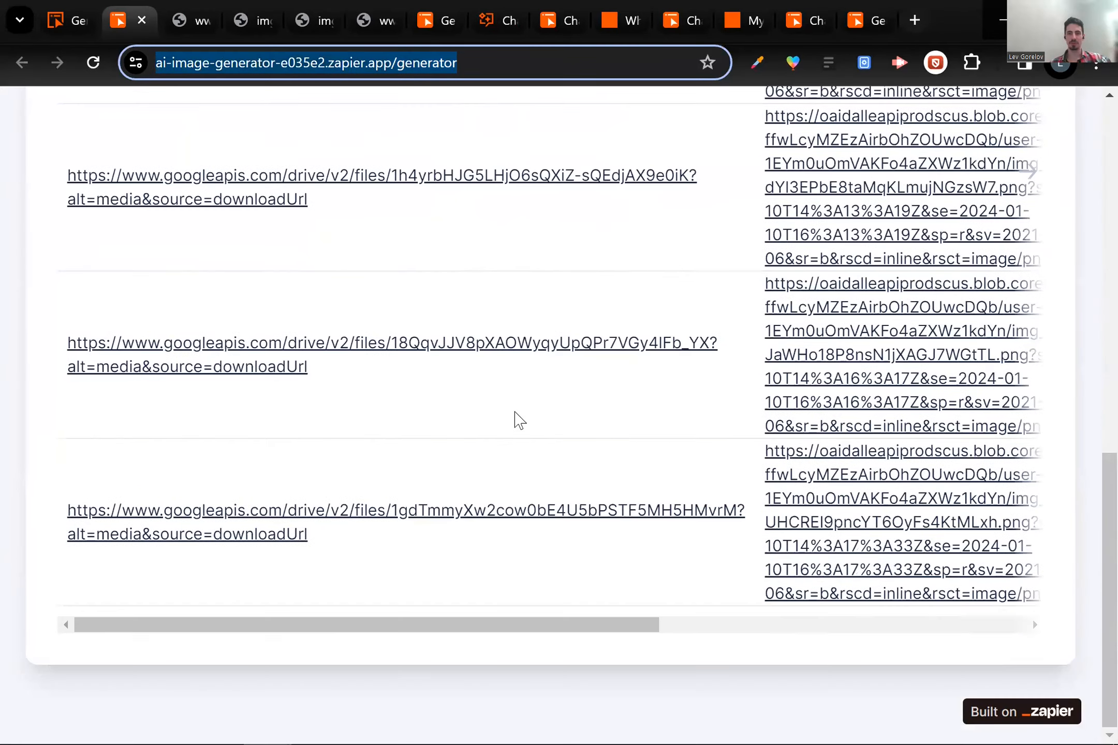
pyautogui.scroll(14, 514, 419)
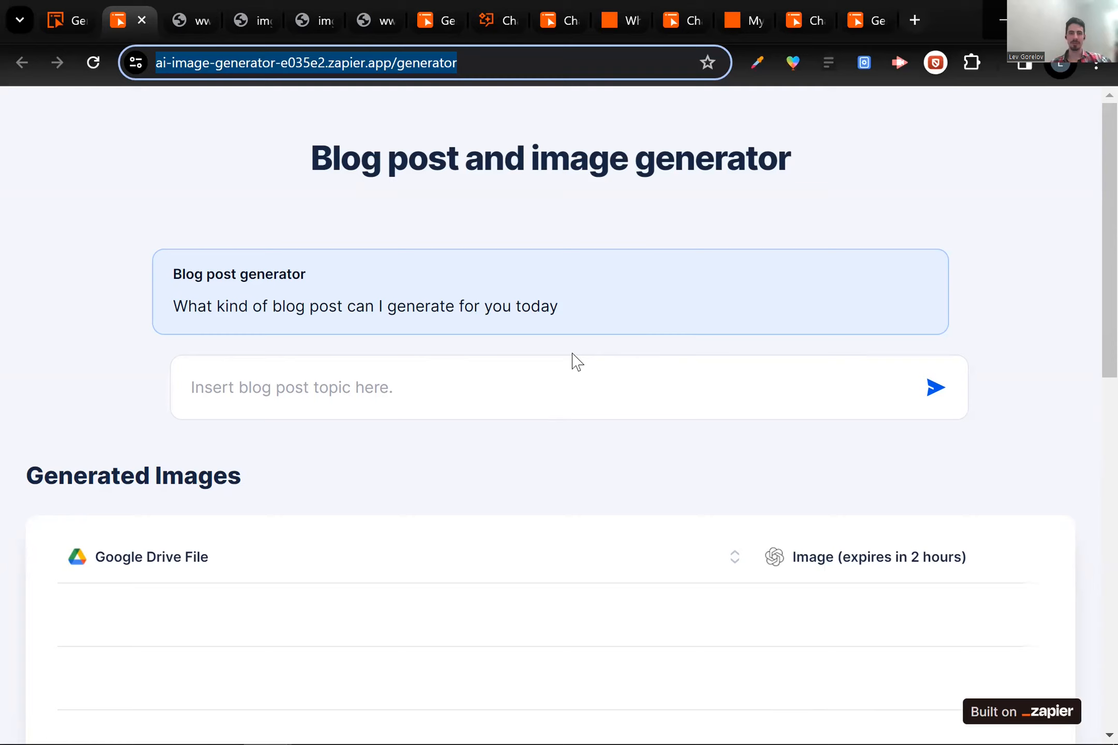
pyautogui.click(136, 277)
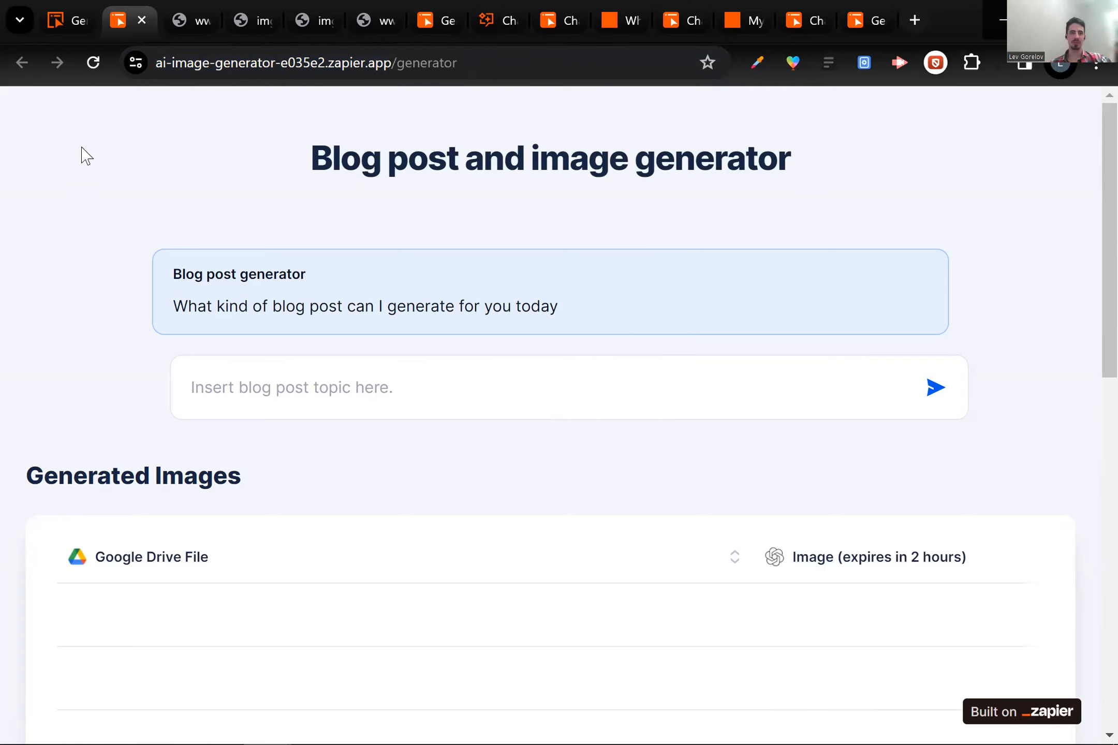
pyautogui.scroll(-2, 89, 223)
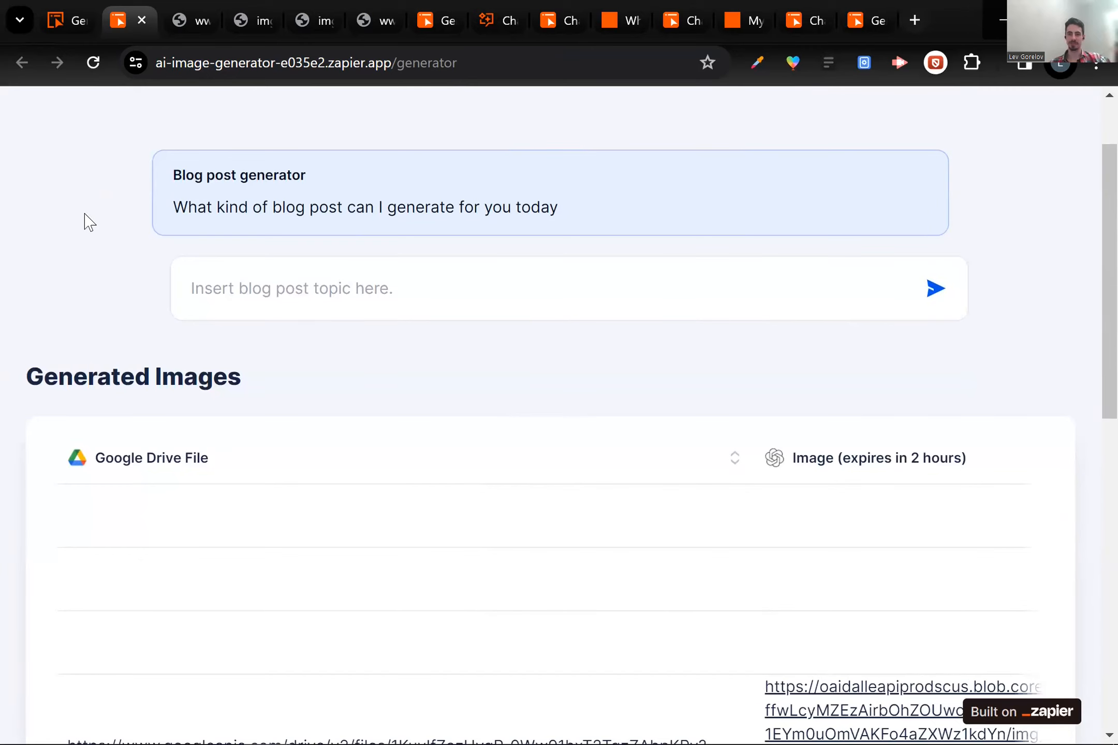
pyautogui.scroll(-8, 89, 222)
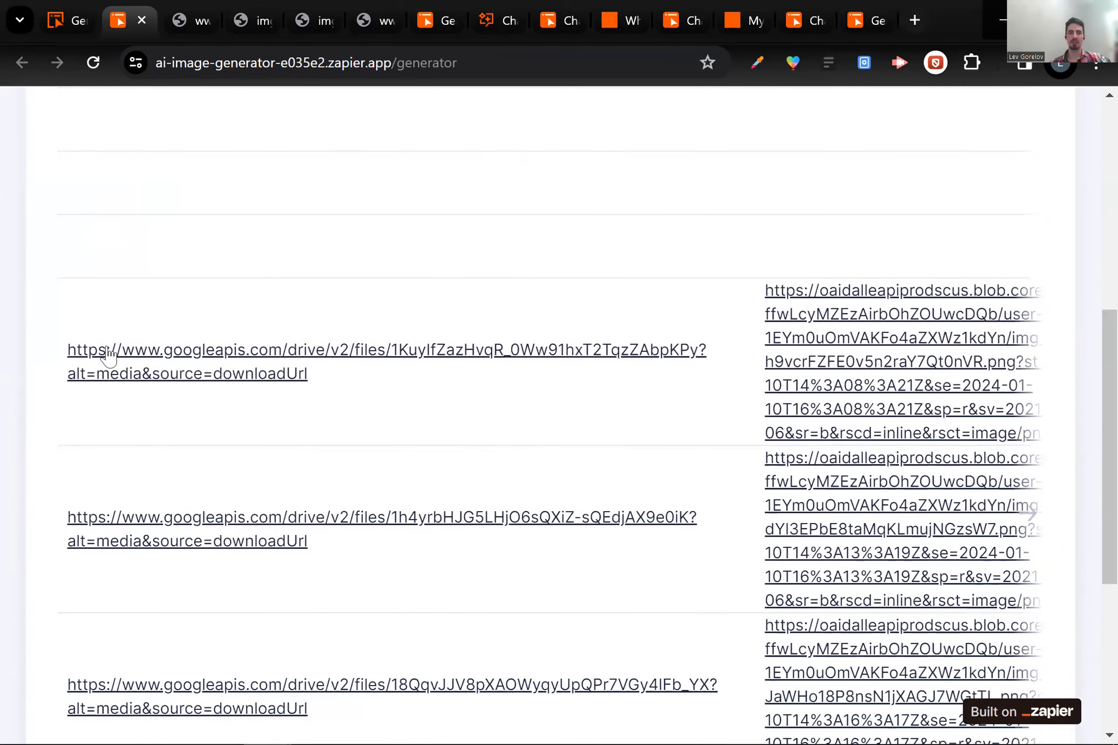
pyautogui.scroll(8, 108, 356)
pyautogui.scroll(2, 108, 356)
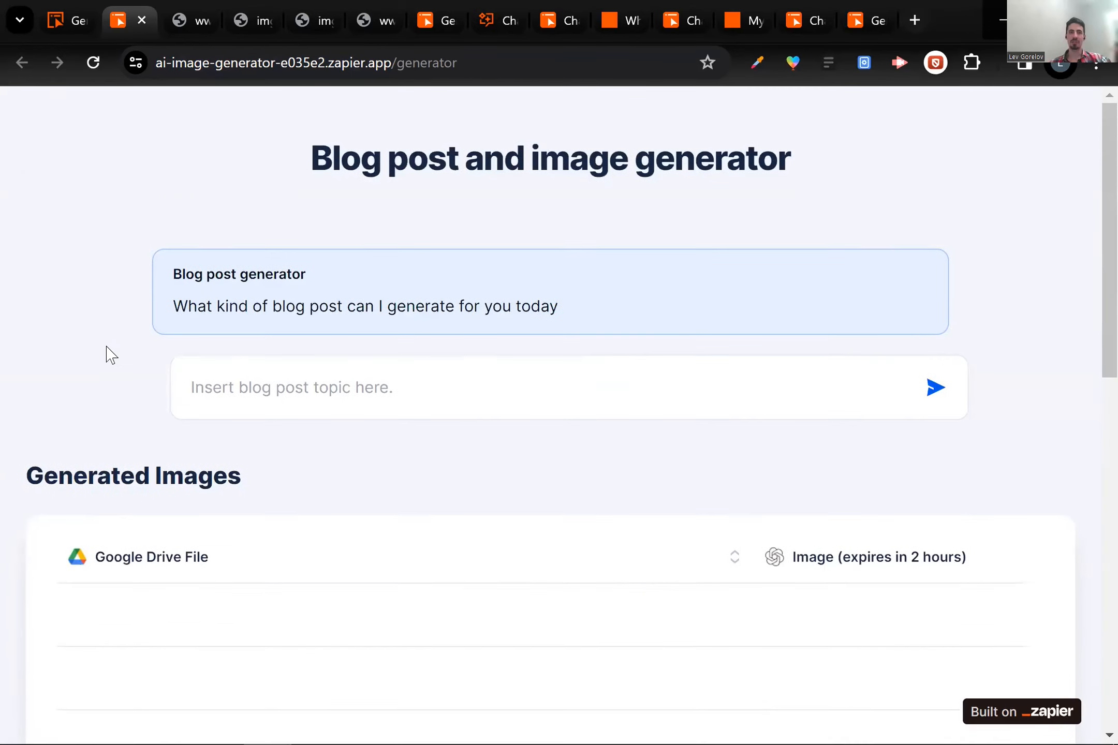